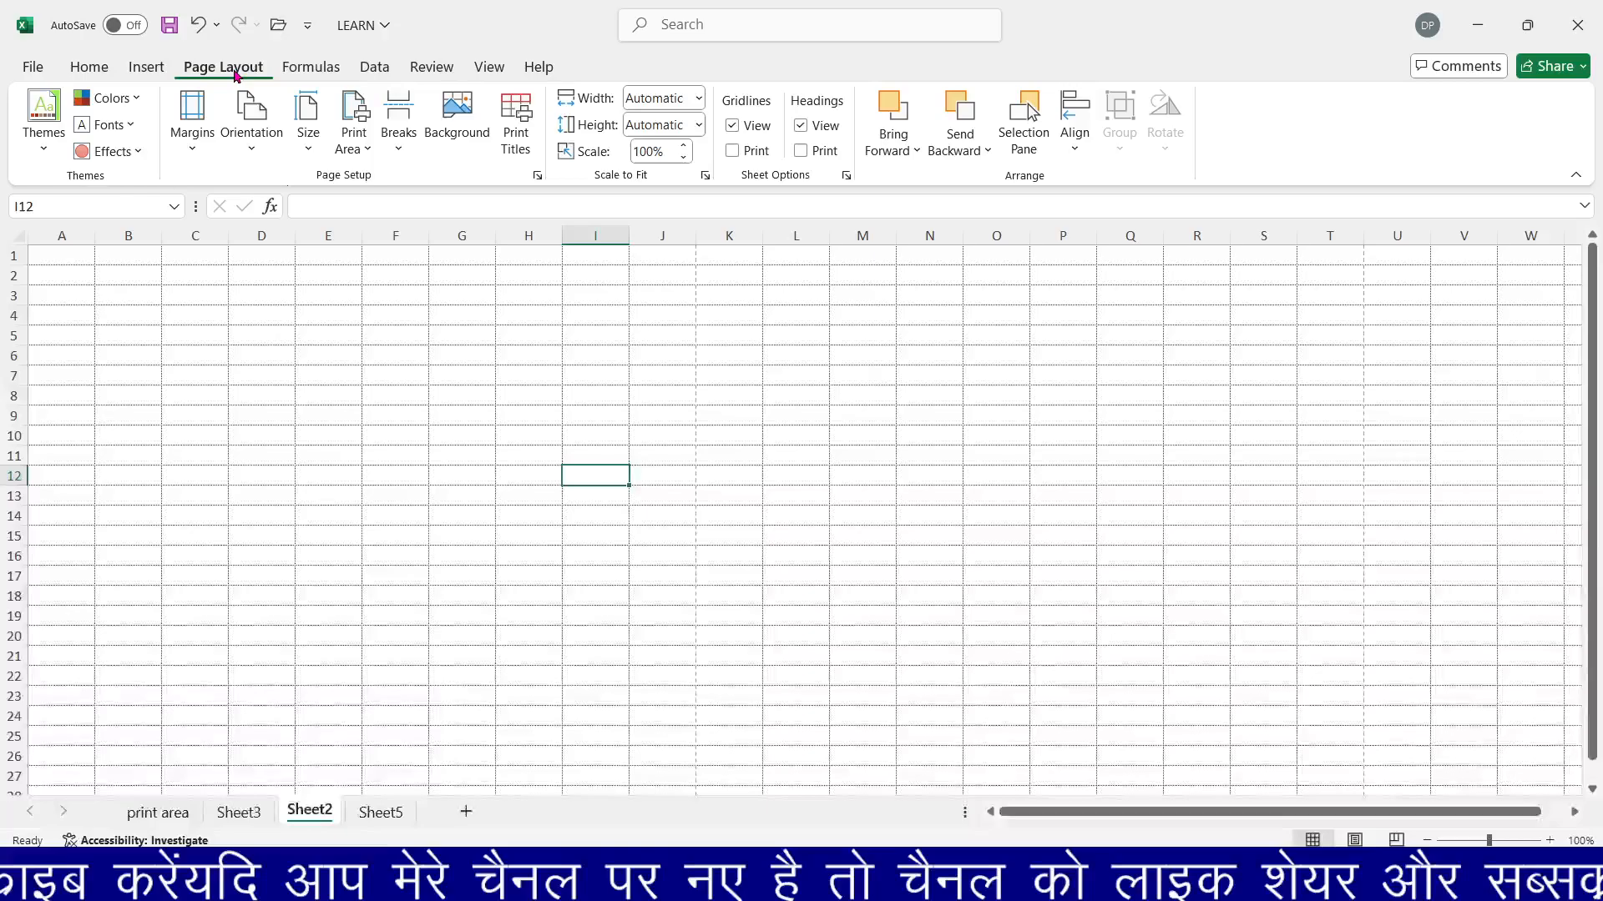
left_click(89, 66)
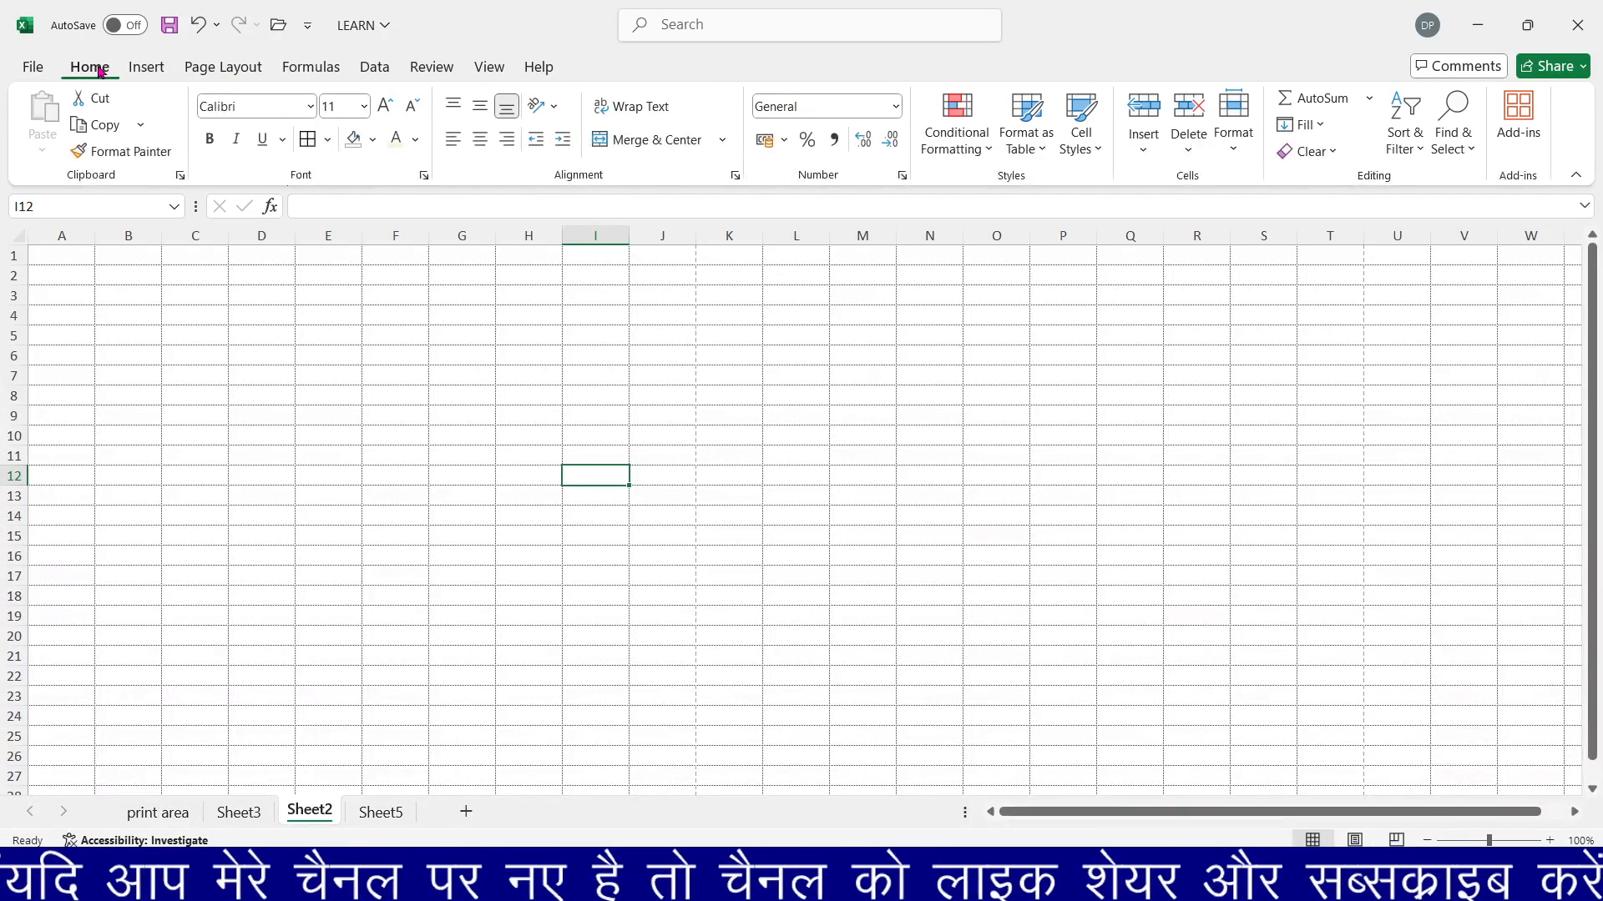
left_click(146, 68)
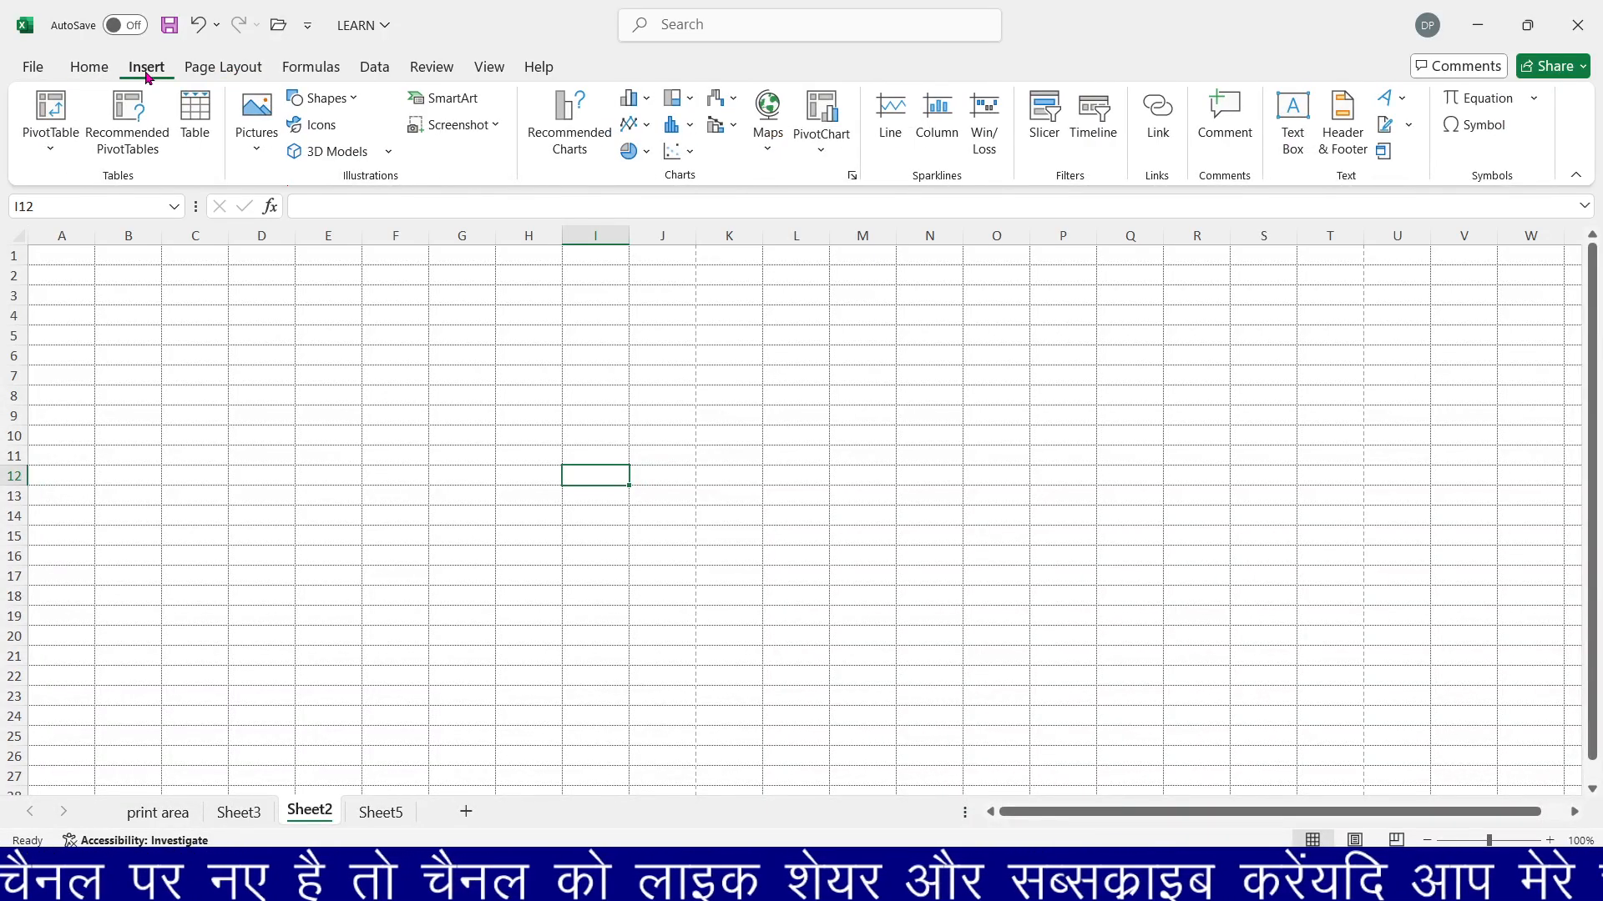
left_click(212, 76)
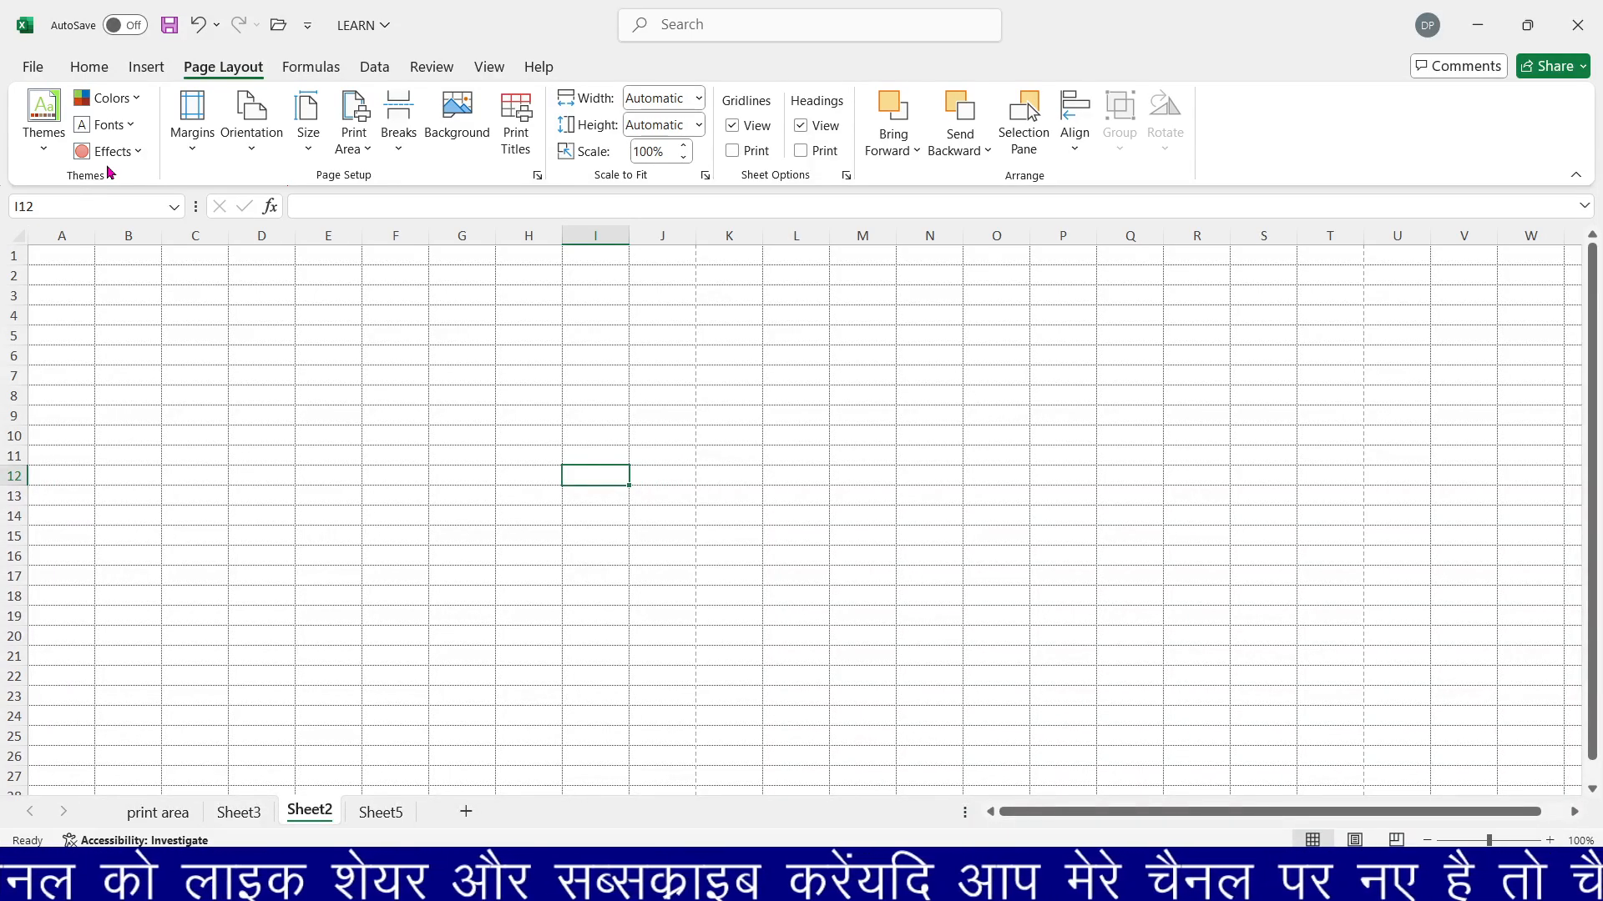
Switch to the print area sheet and look over the available workbook themes.
left_click(174, 814)
left_click(306, 576)
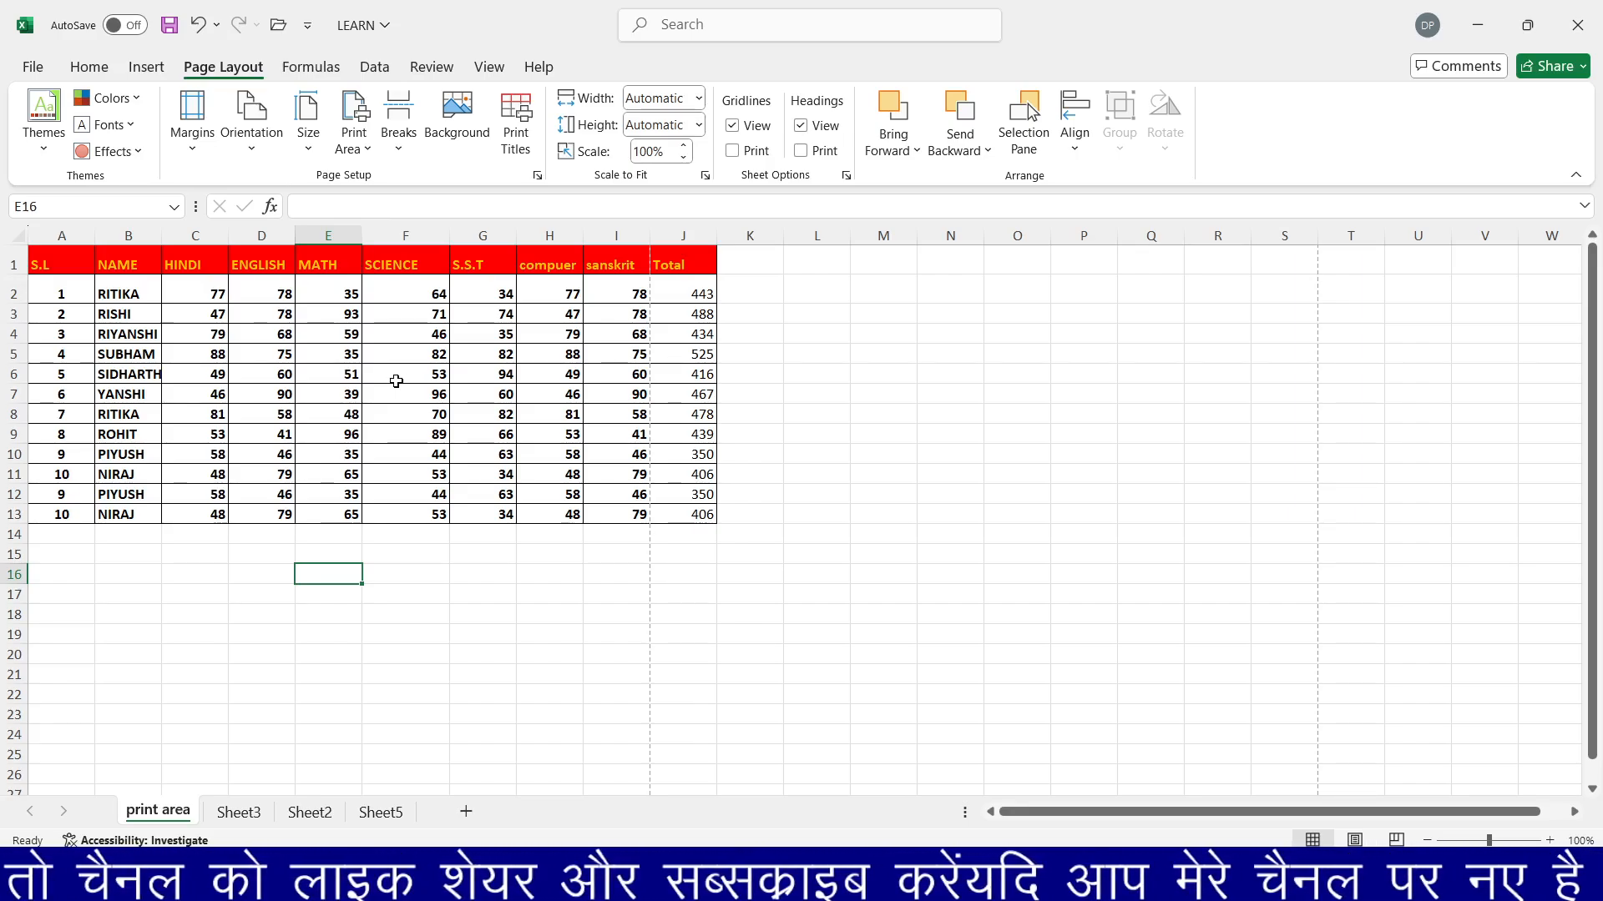
left_click(46, 144)
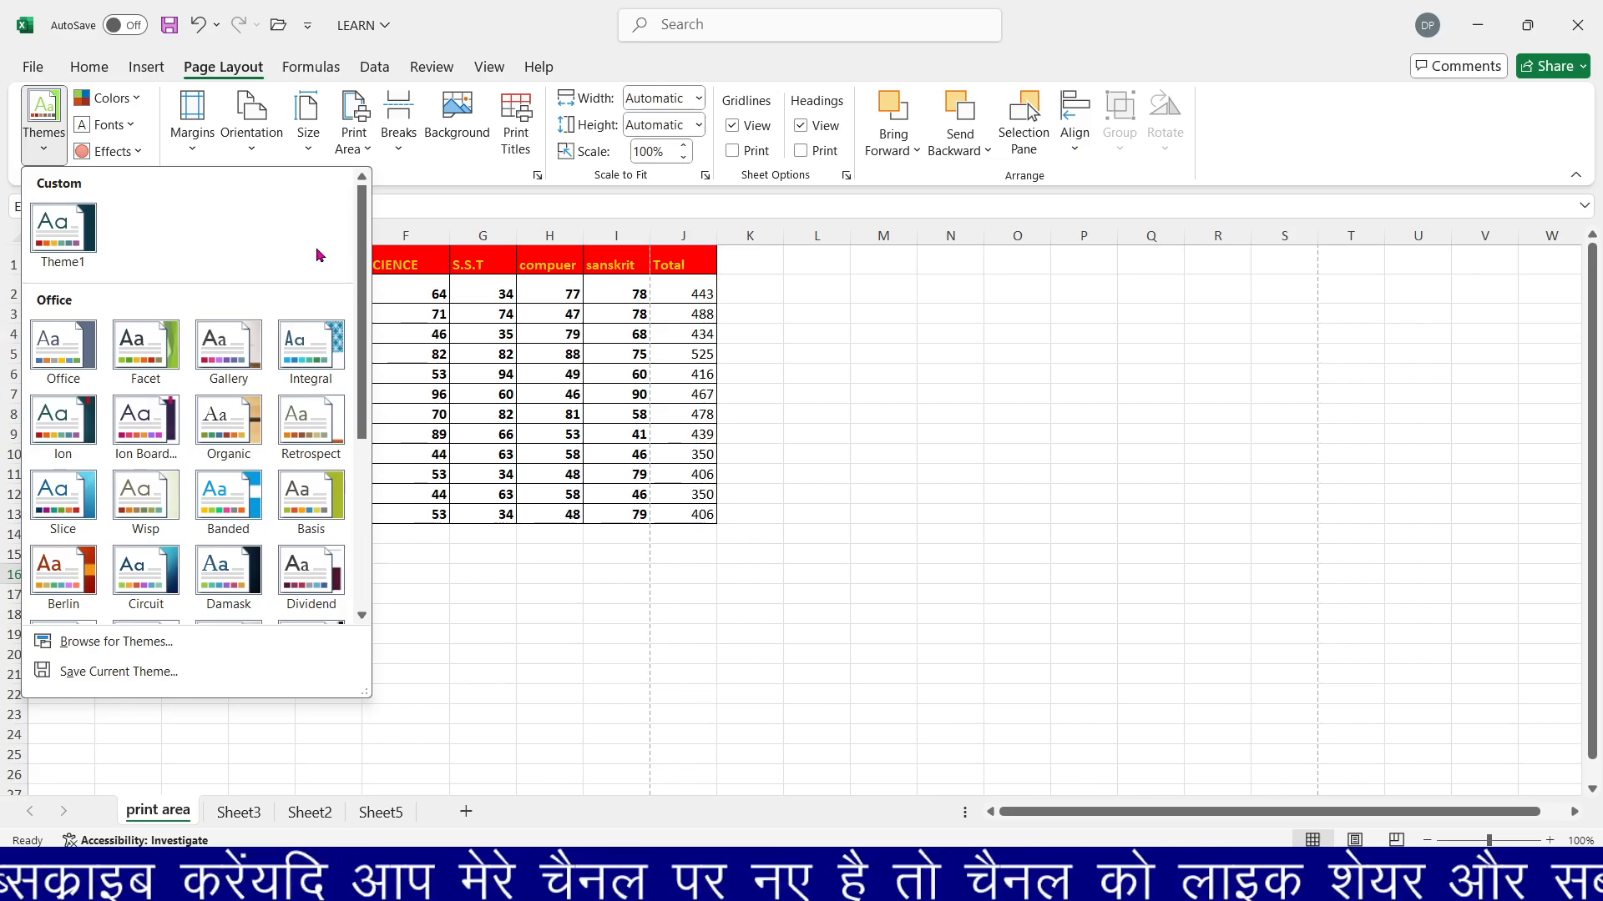
left_click(445, 342)
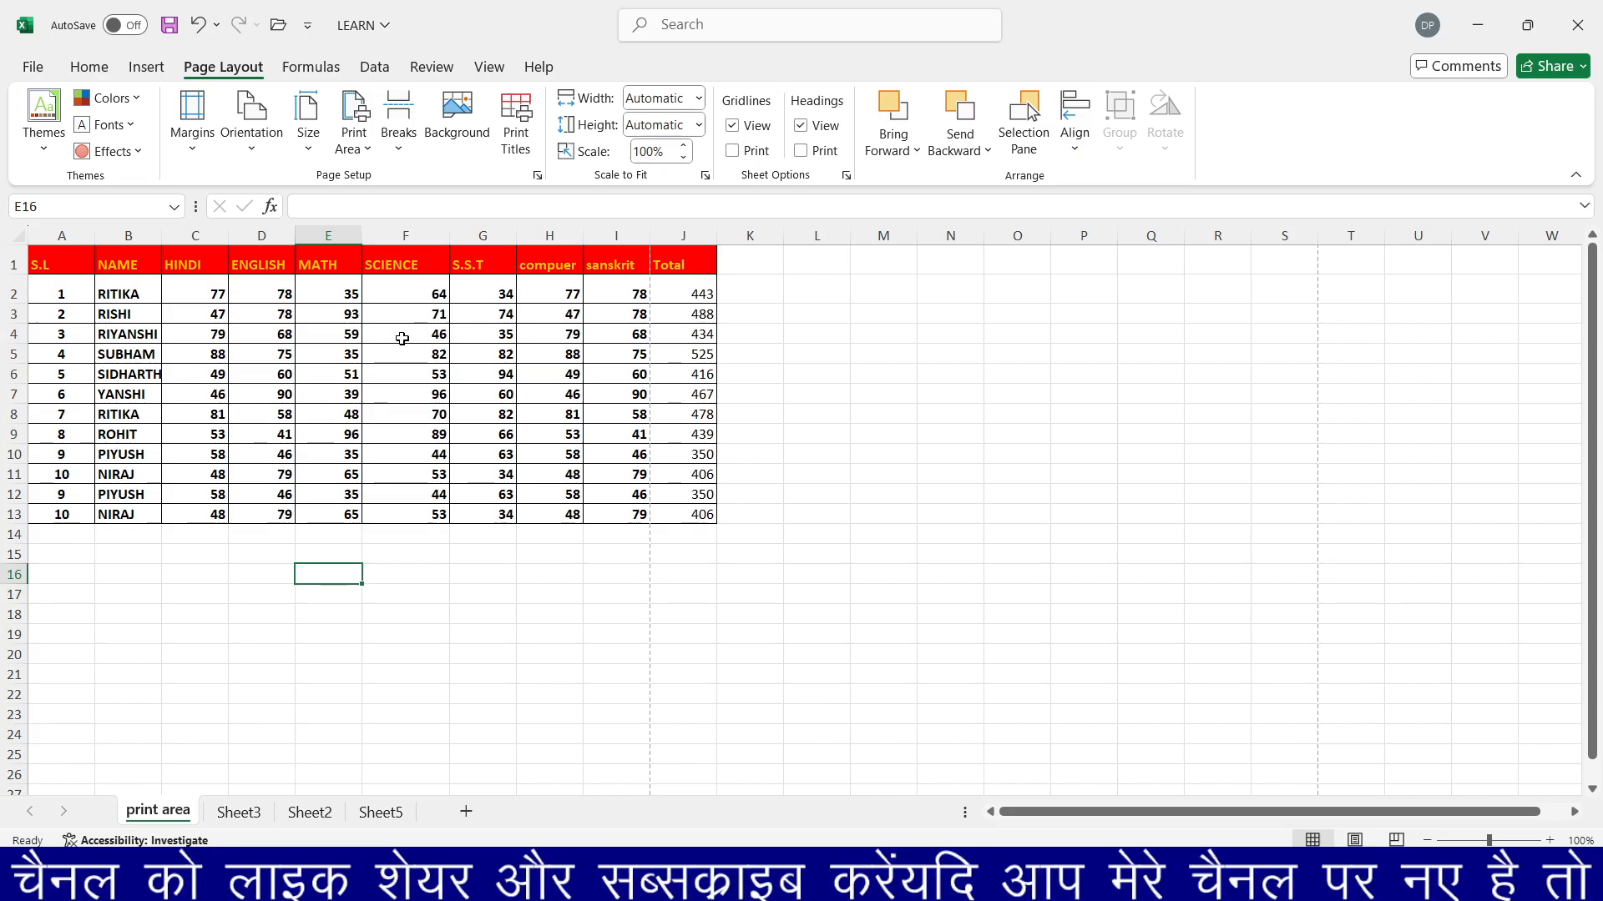
Select the marks in C2:J13 and preview the cell styles without applying one.
left_click(83, 68)
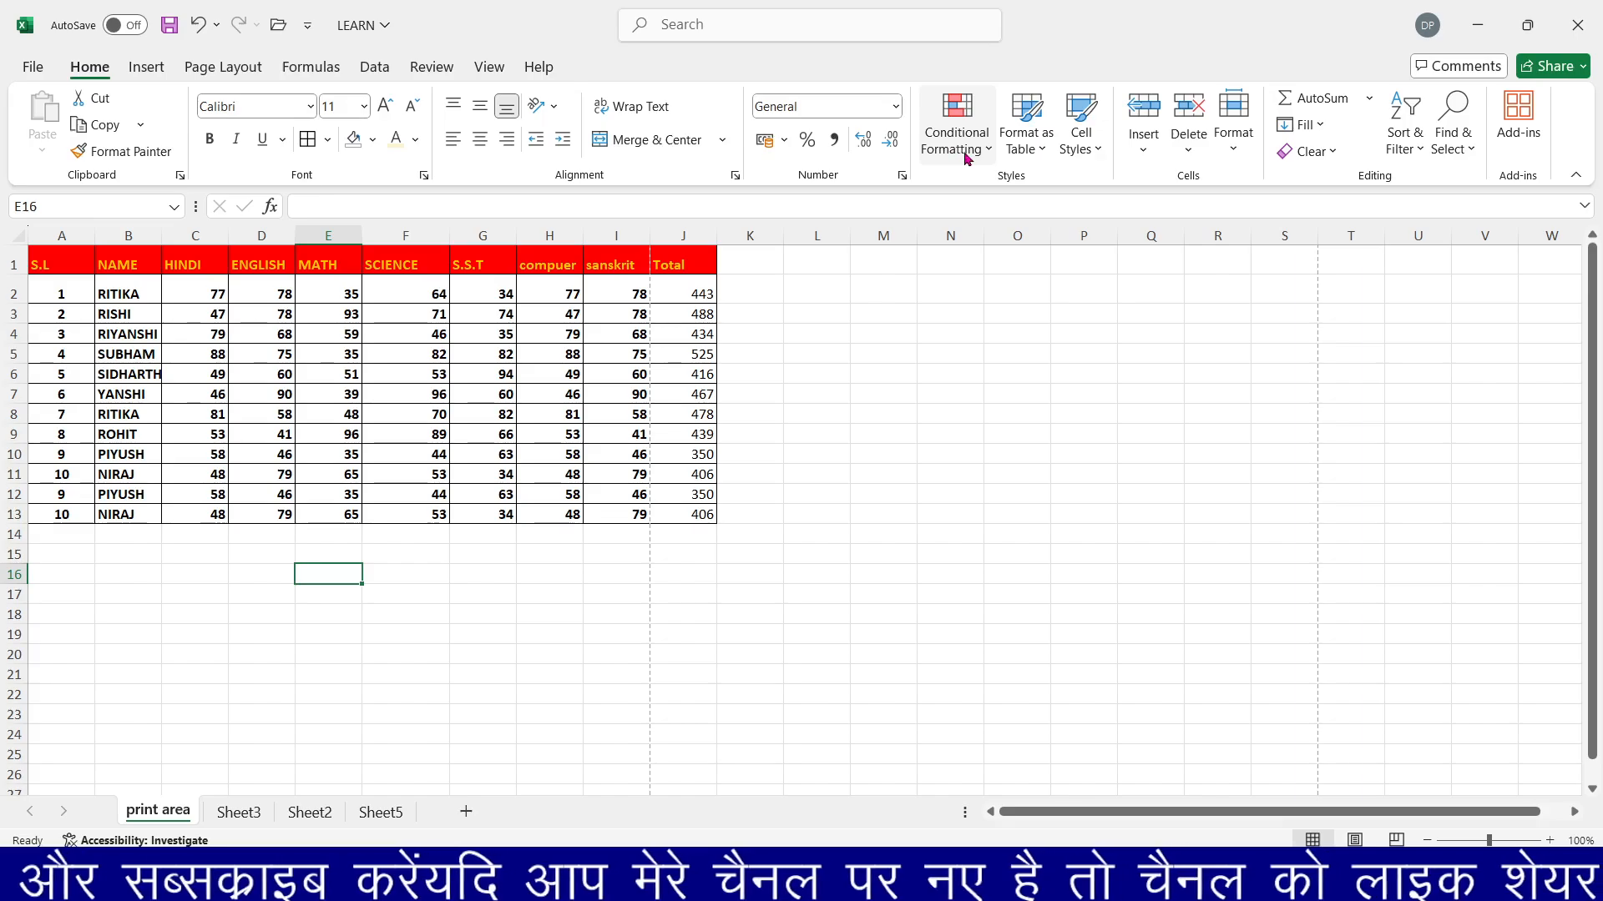
left_click(409, 353)
left_click_drag(206, 288, 705, 521)
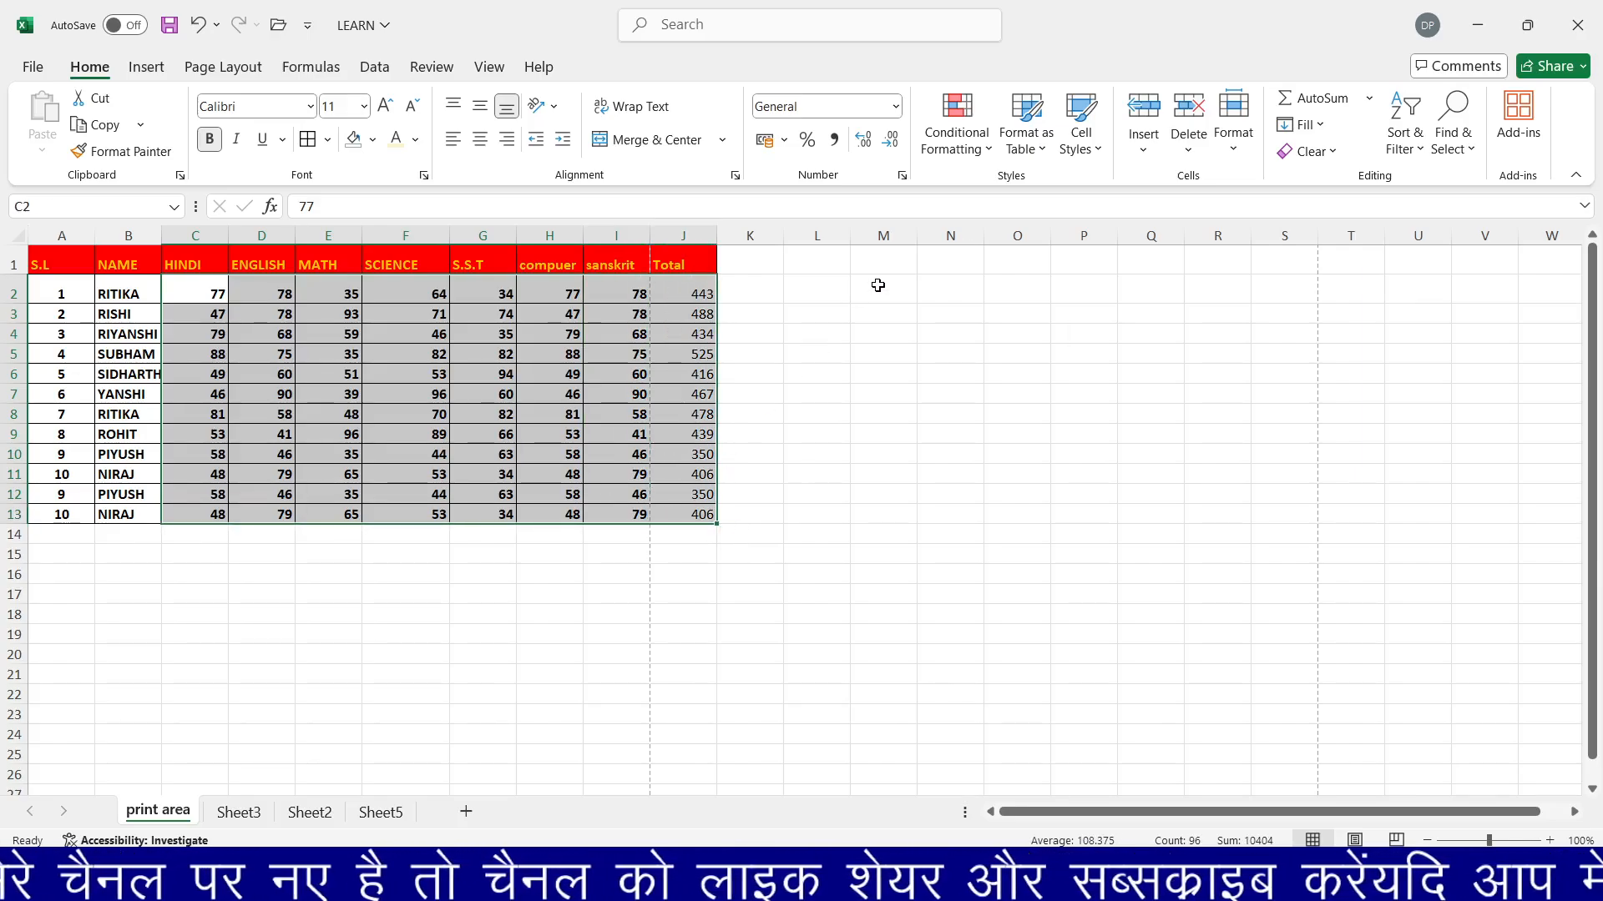
left_click(1081, 143)
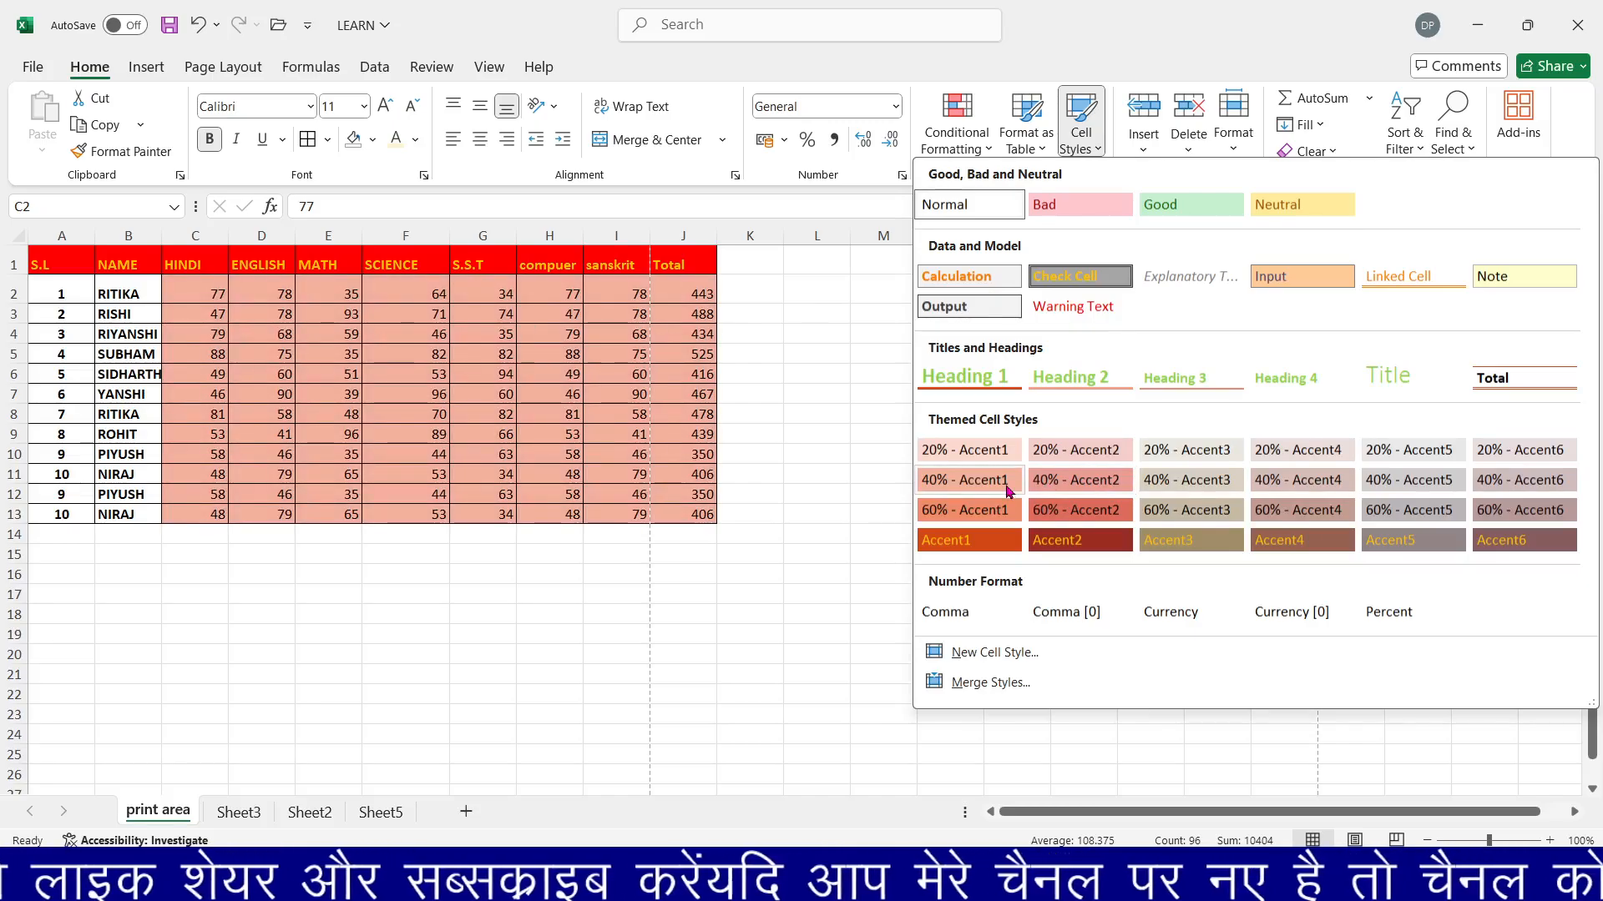
left_click(523, 435)
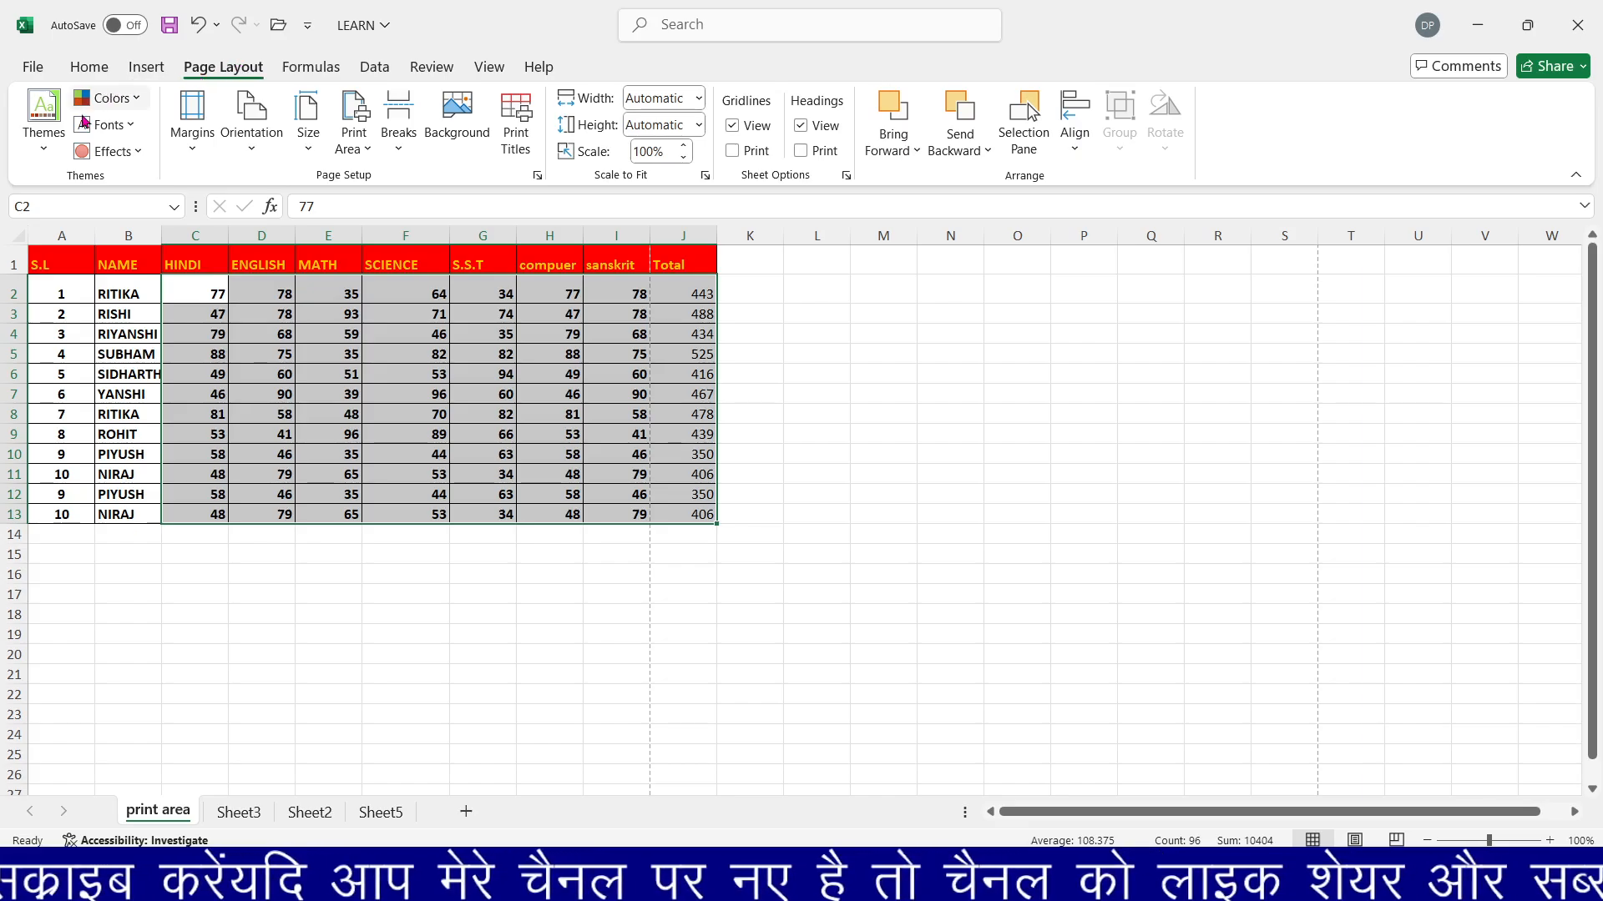
Apply the Main Event theme to the workbook.
left_click(38, 149)
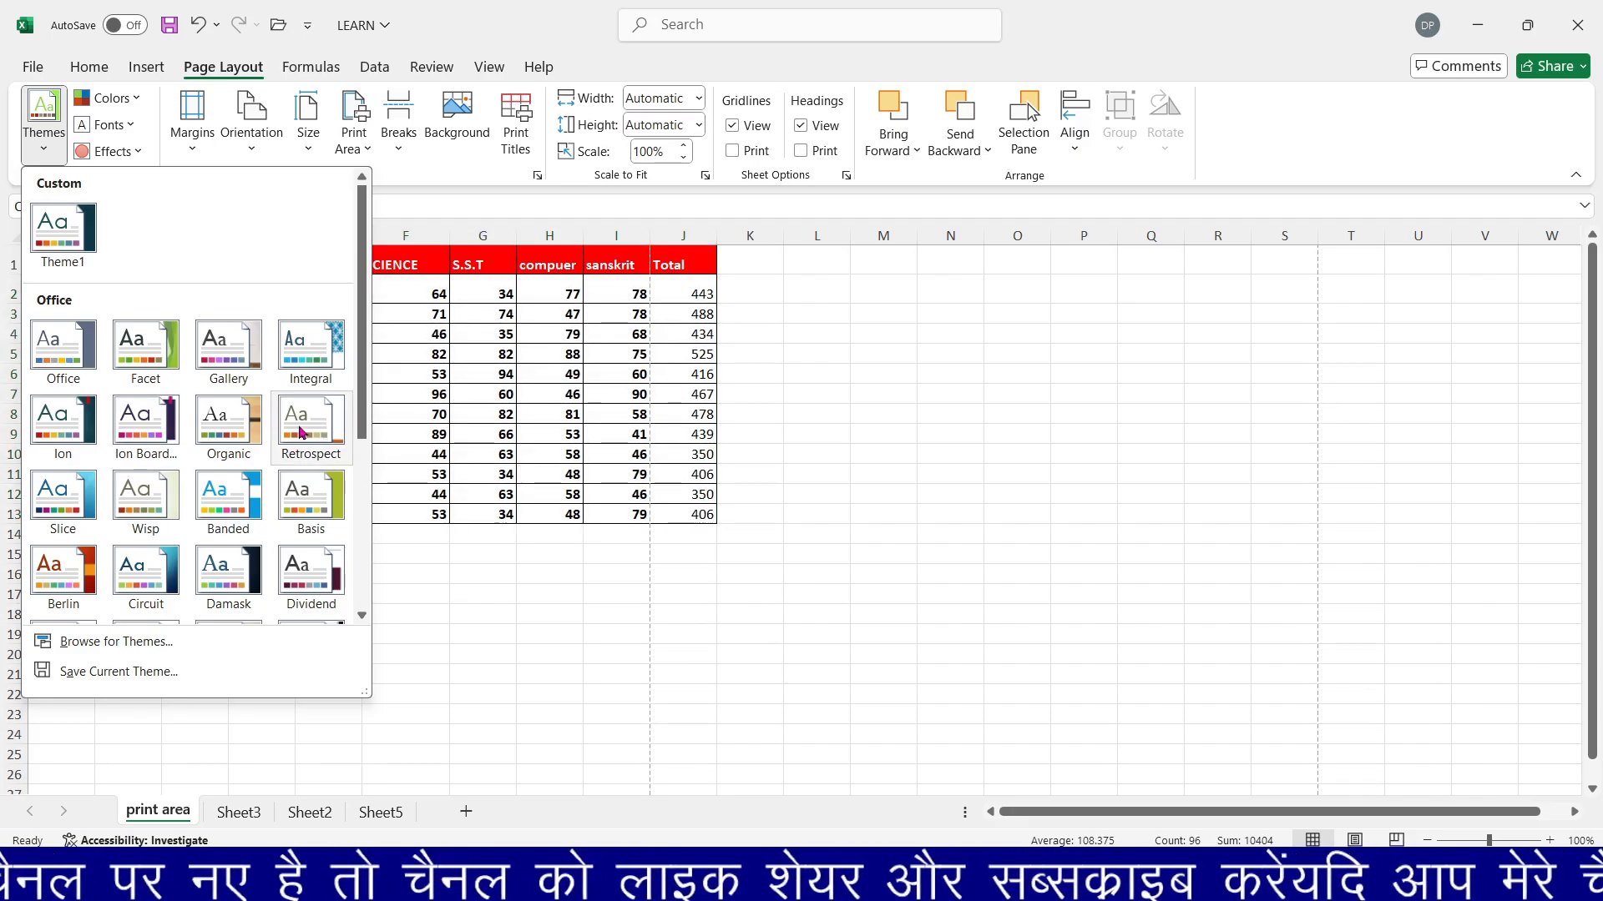
left_click_drag(362, 345, 373, 500)
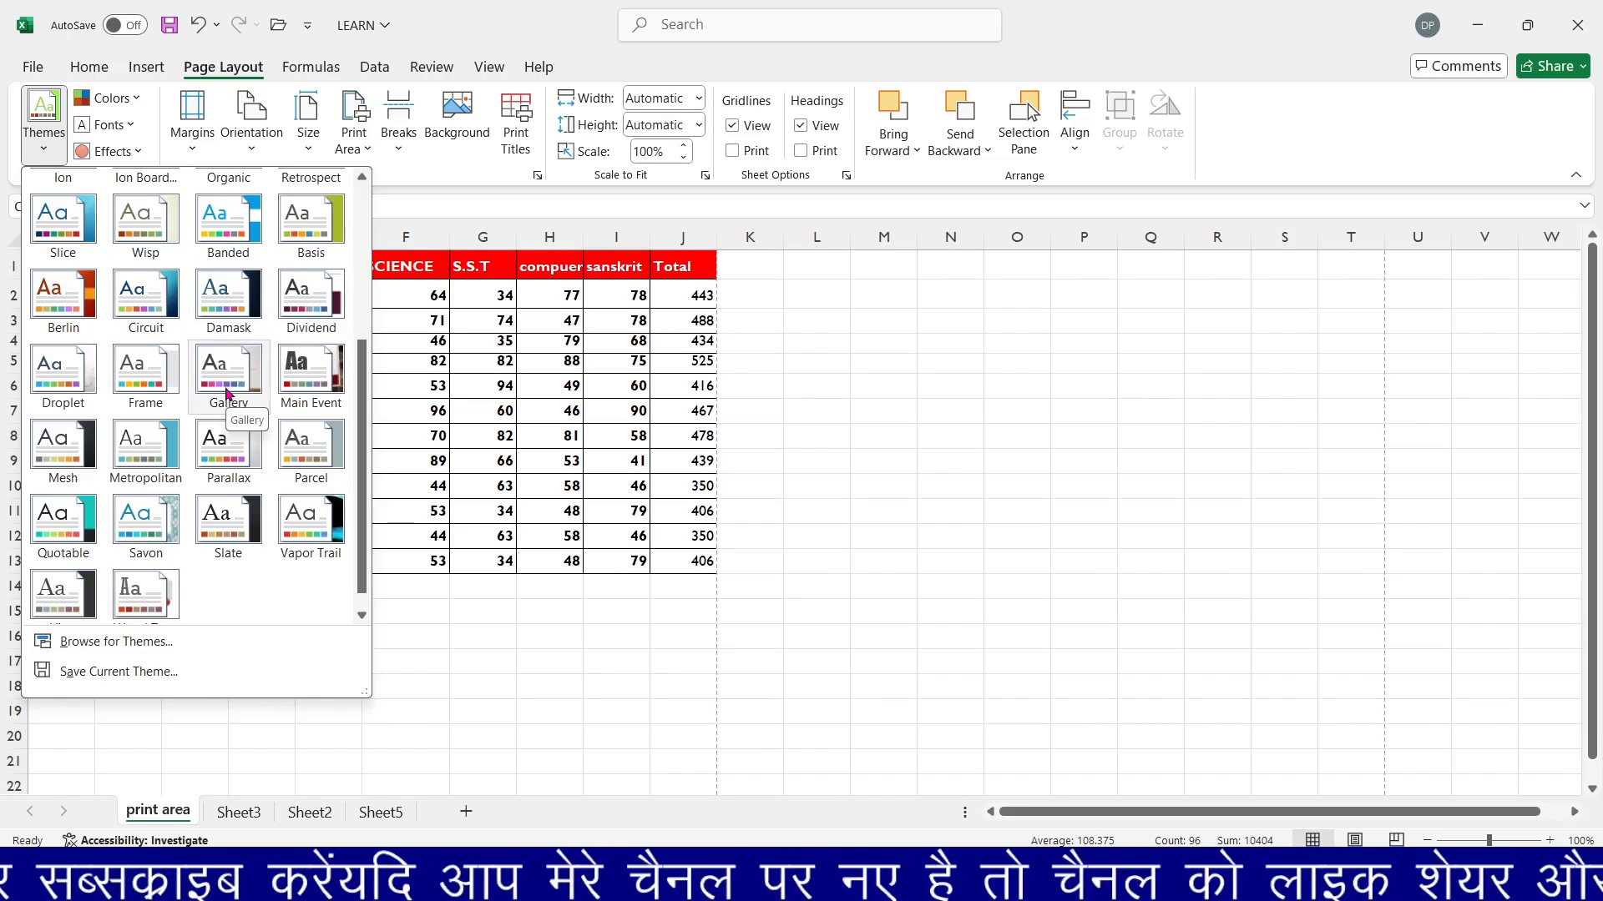
left_click(324, 370)
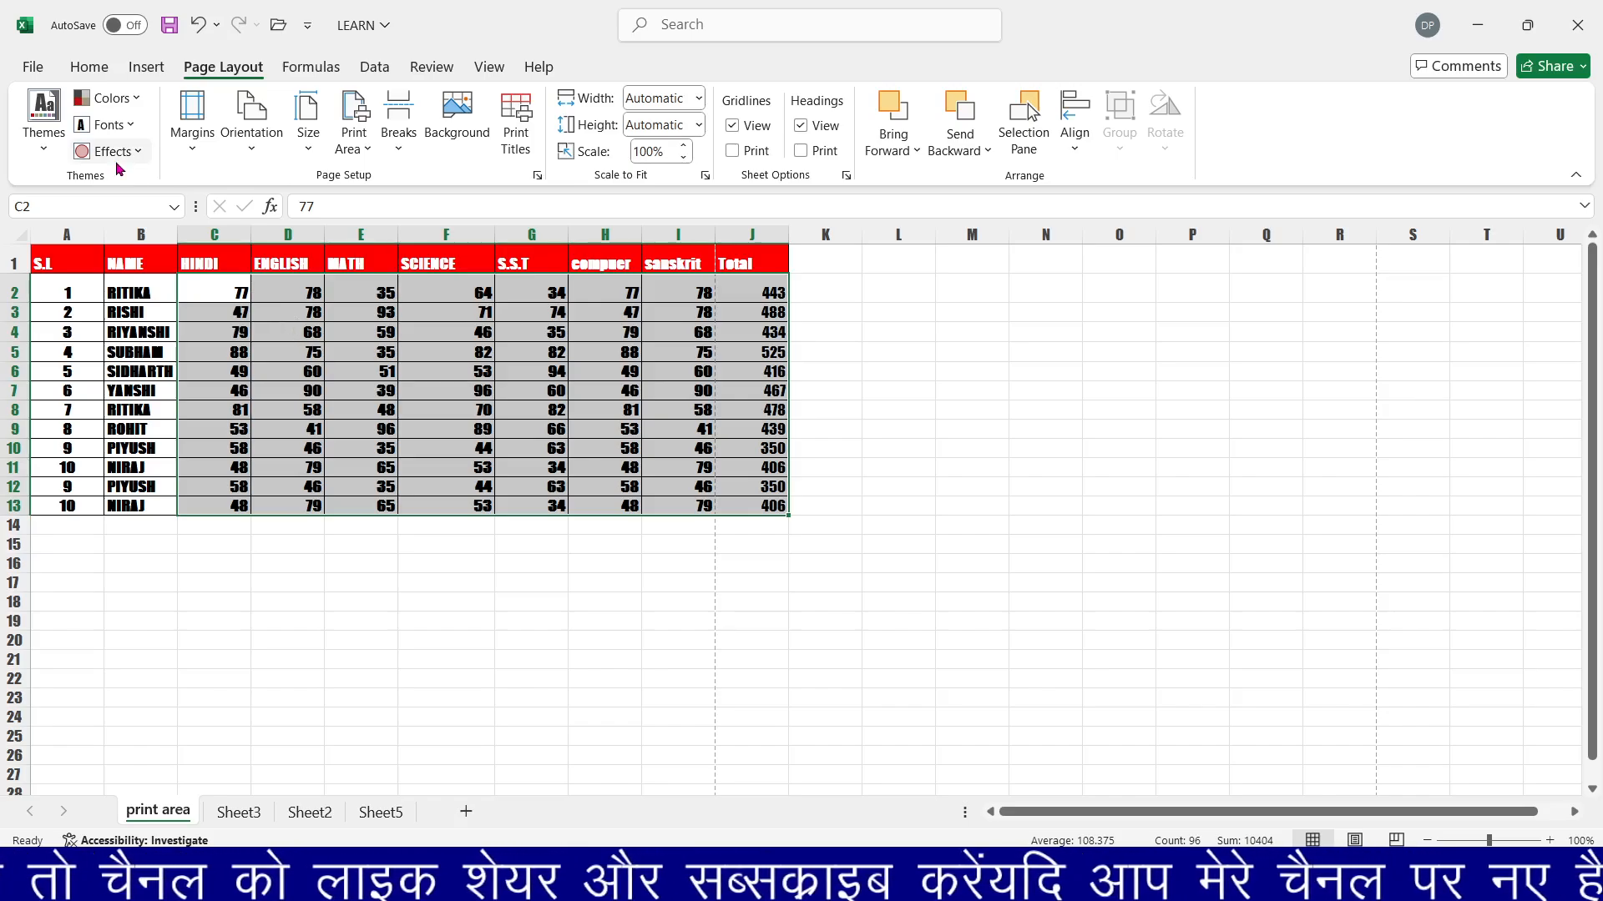
Examine how the Main Event theme affects the colors and fonts of the cell styles.
left_click(91, 73)
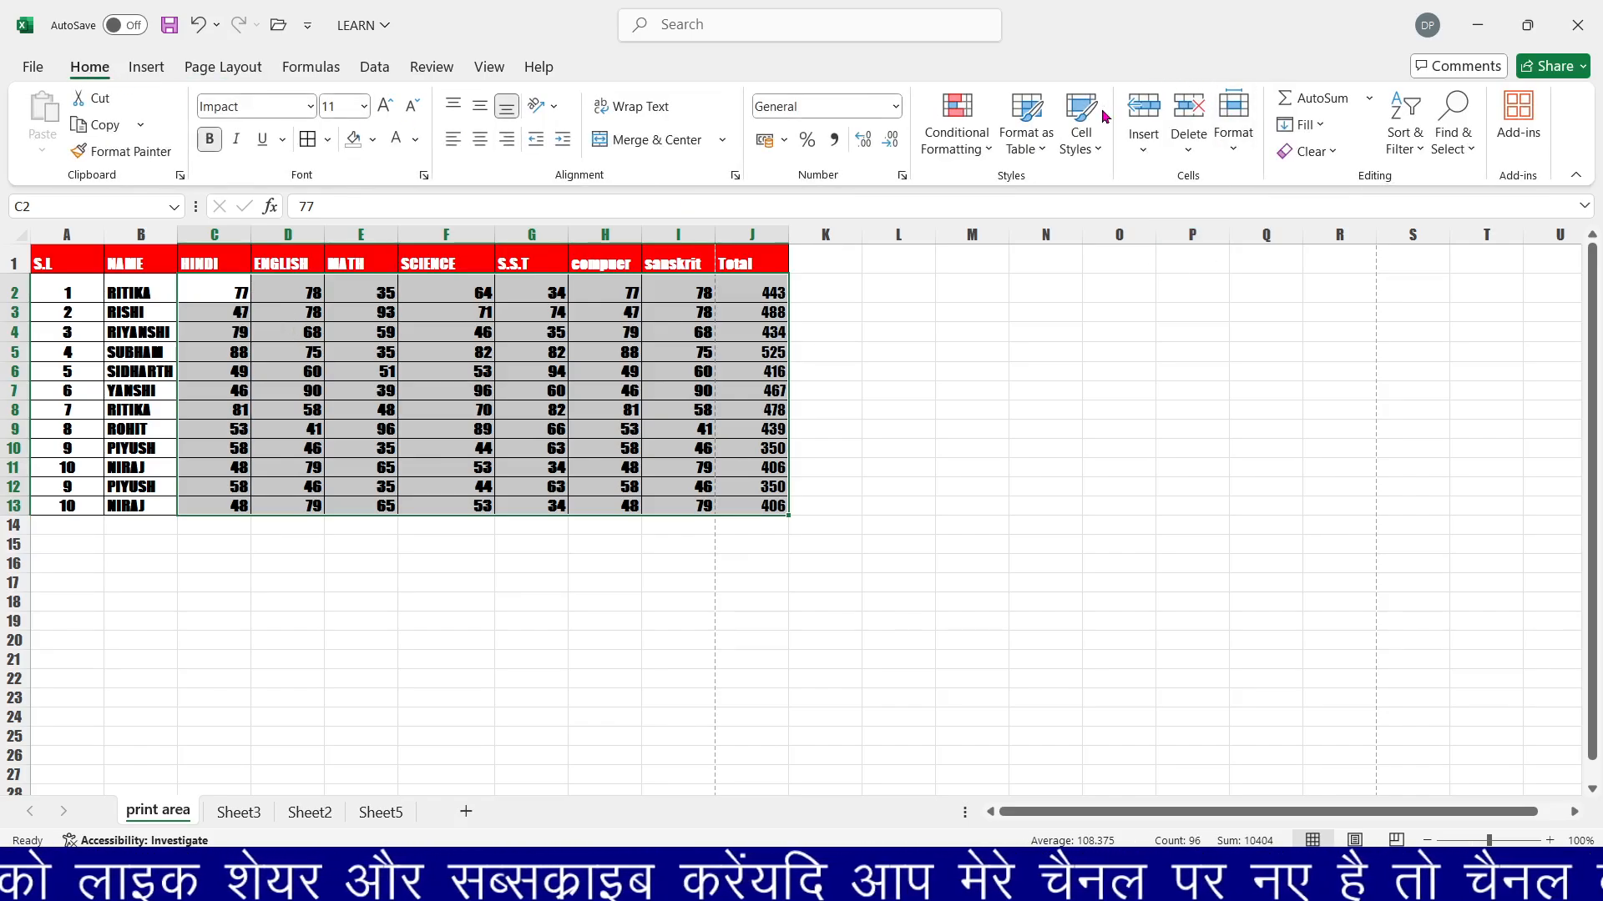
left_click(1078, 138)
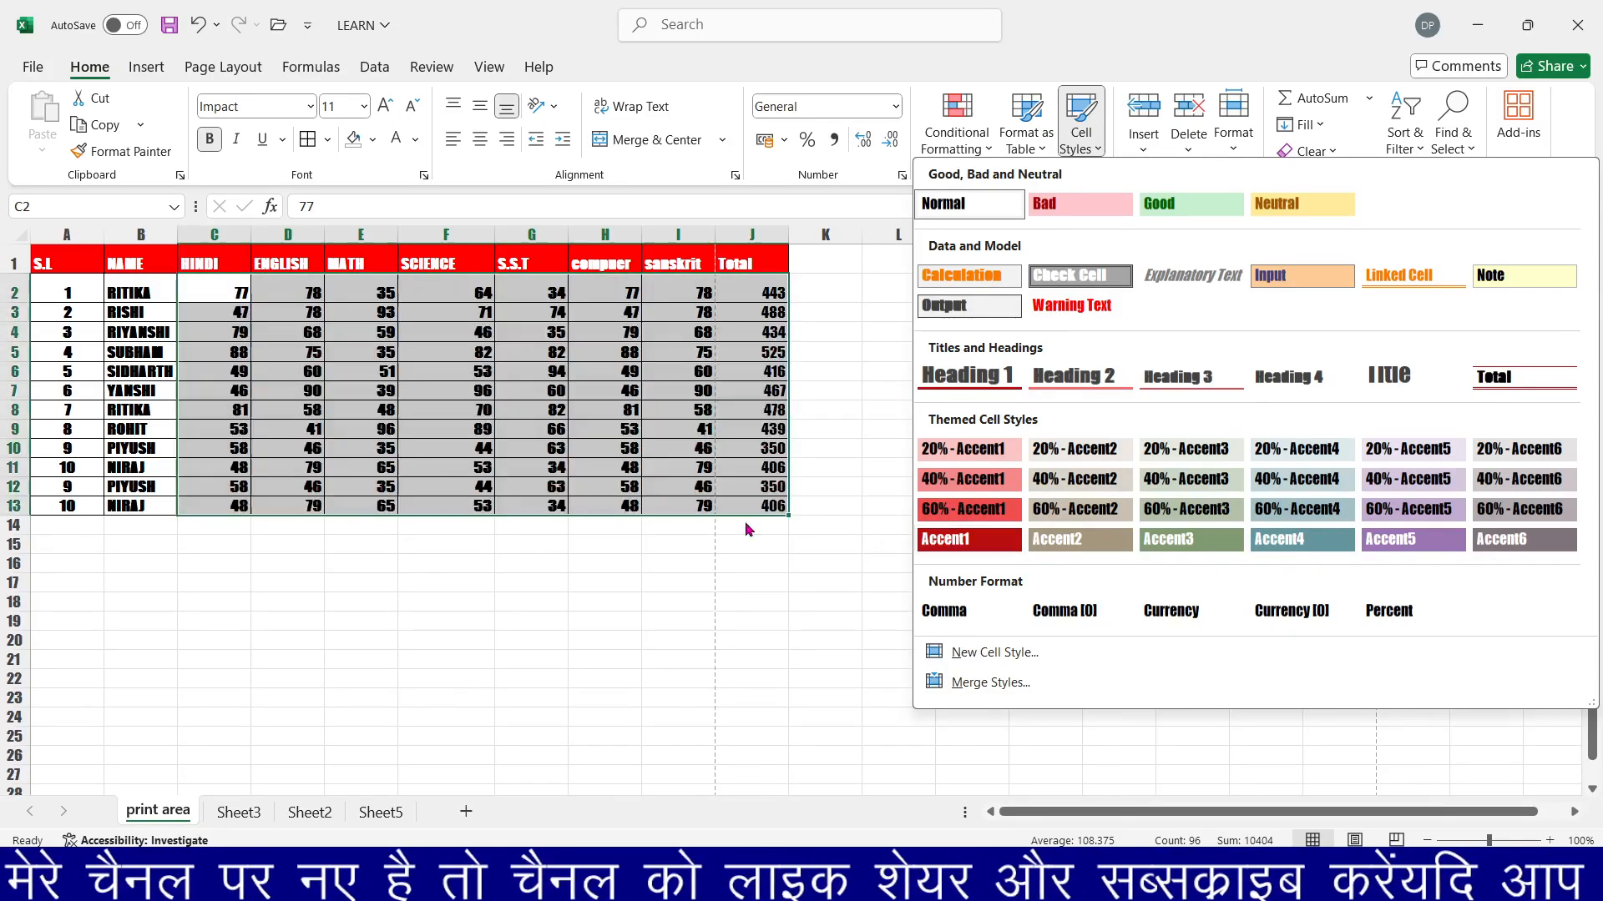
left_click(628, 457)
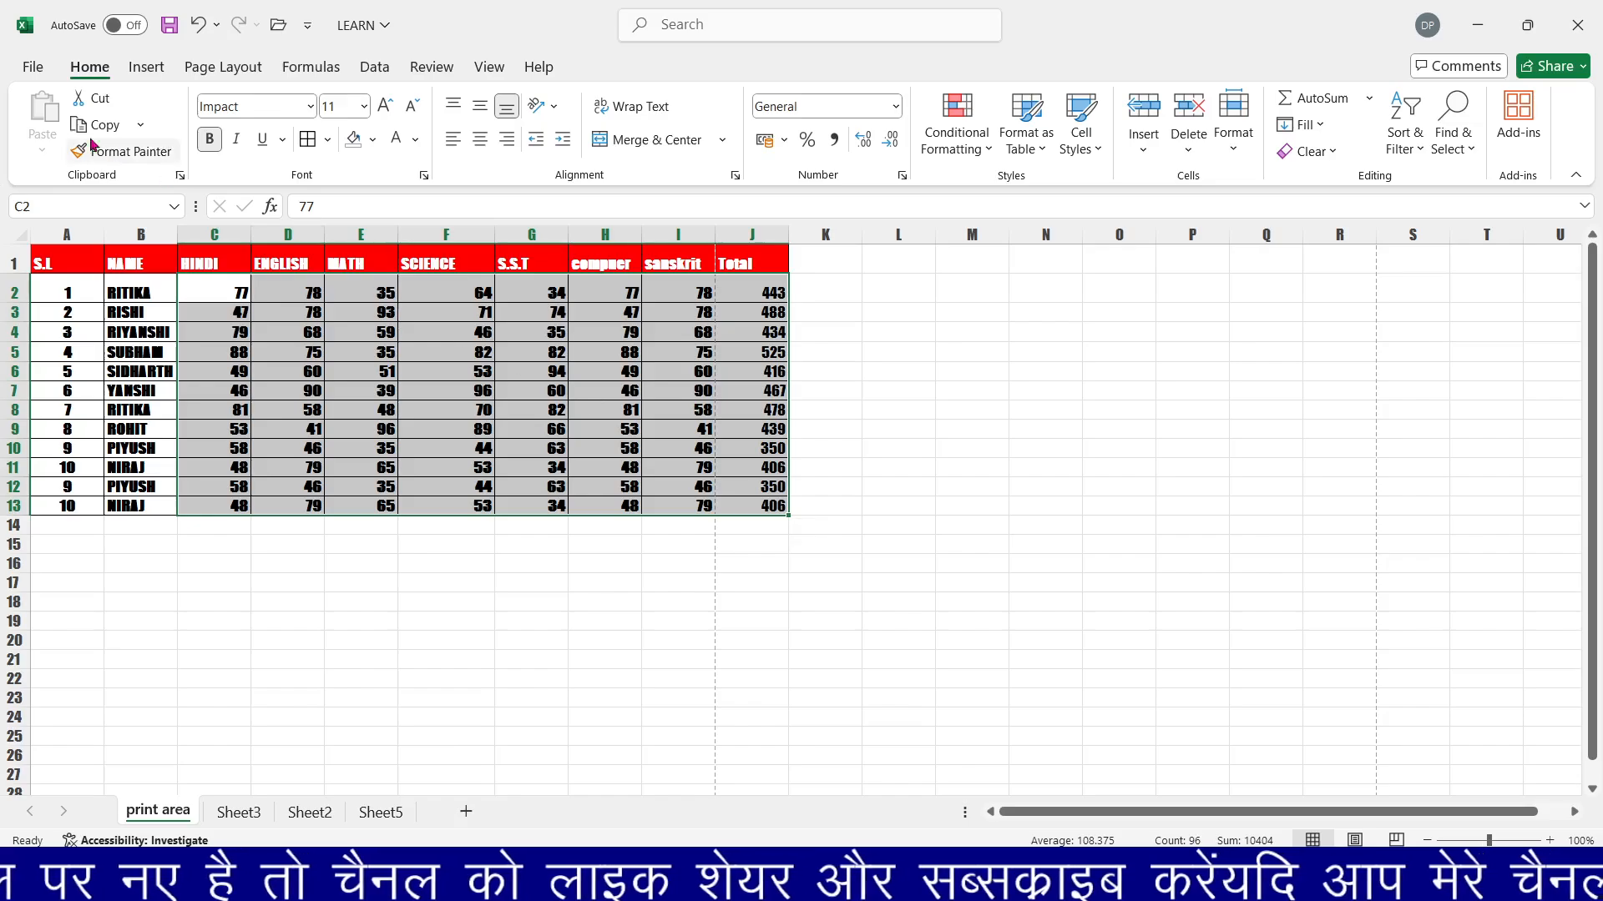
Try the Gallery theme and the Circuit theme on the workbook.
left_click(216, 74)
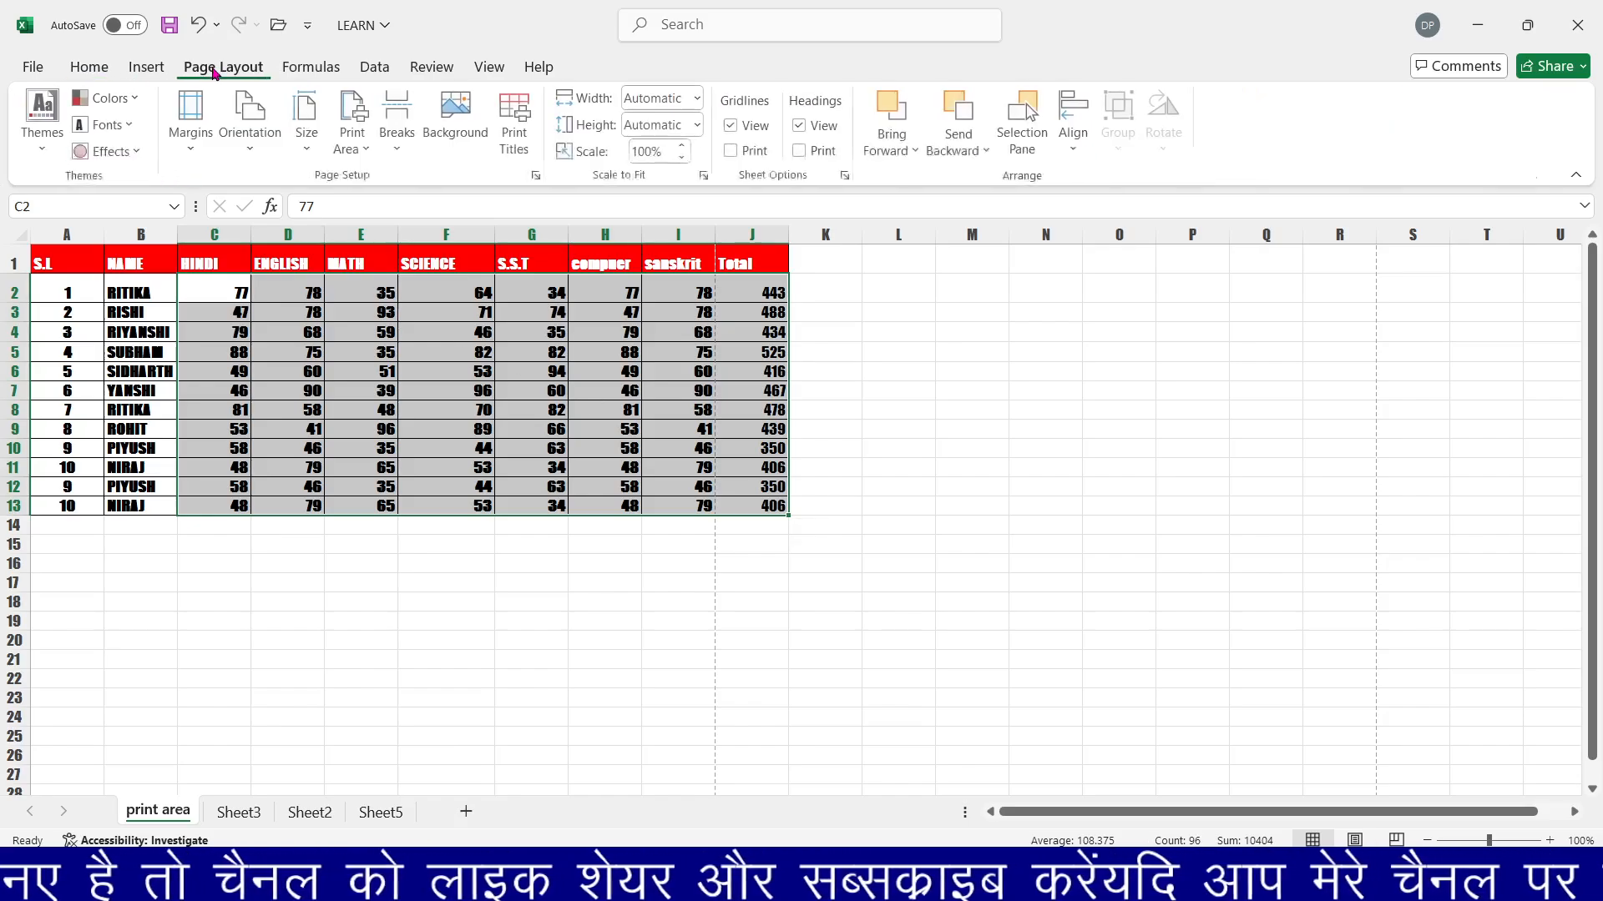
left_click(48, 148)
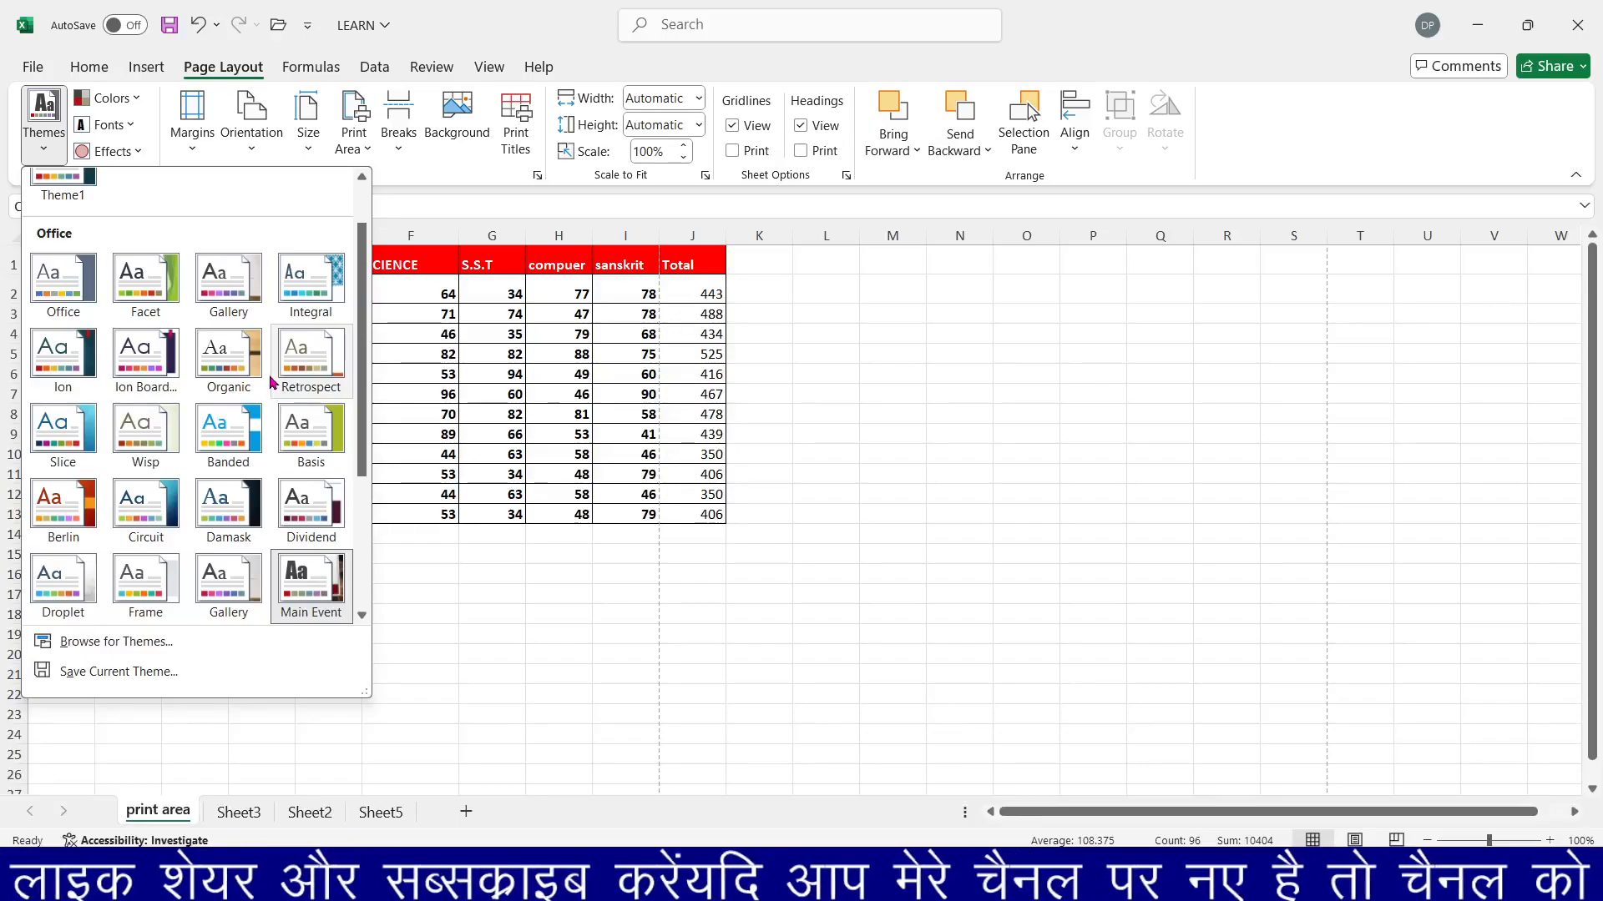
left_click(233, 296)
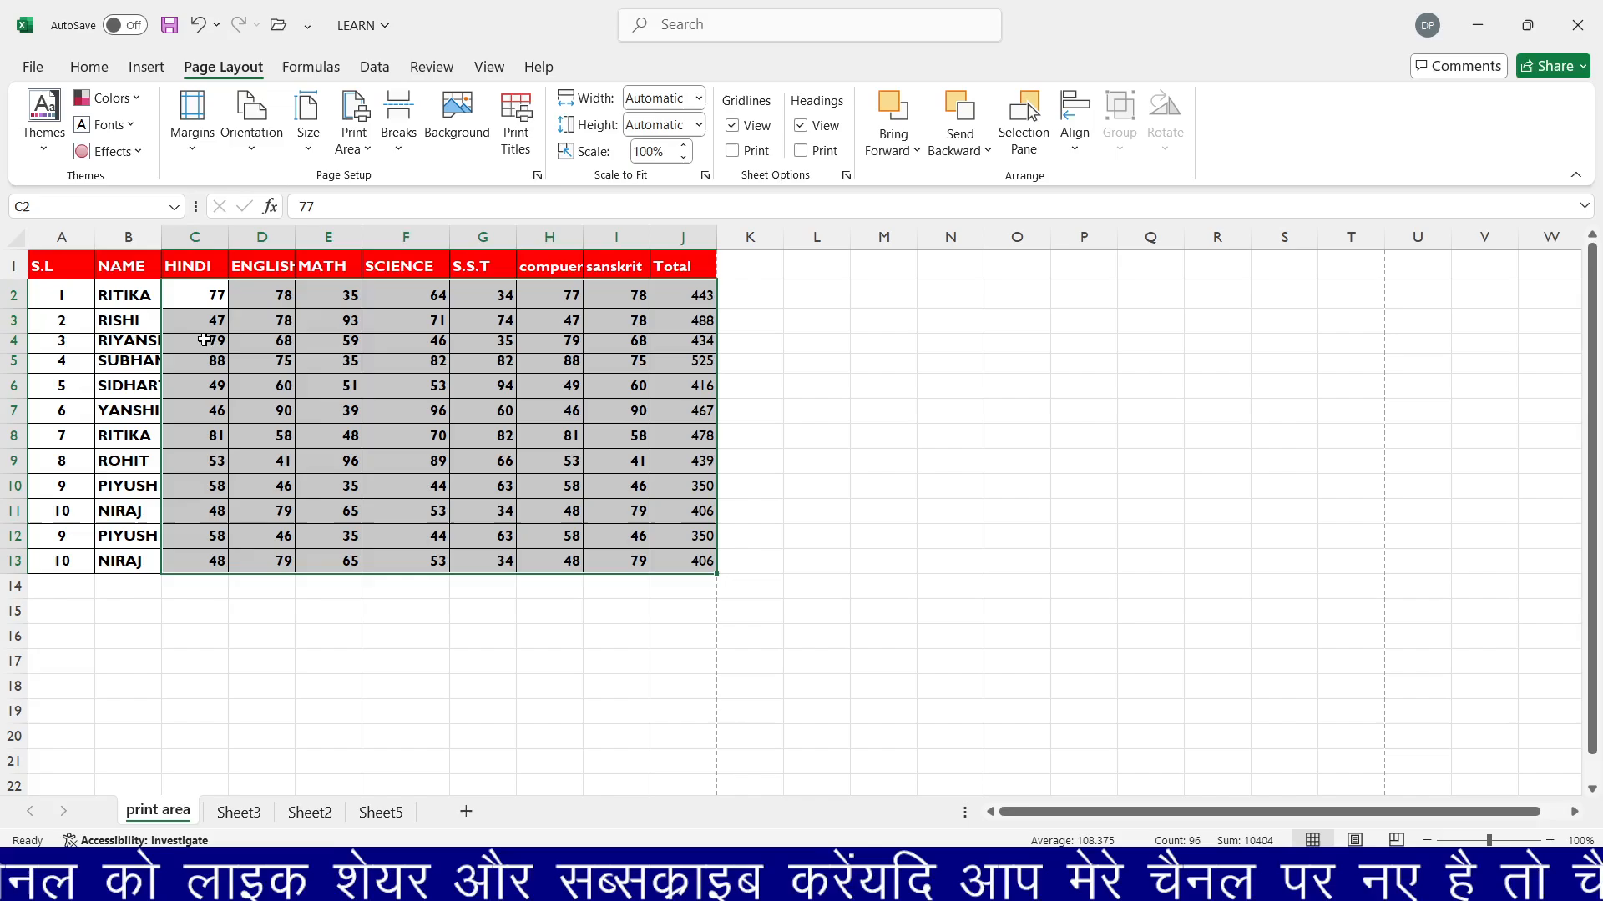
left_click(43, 121)
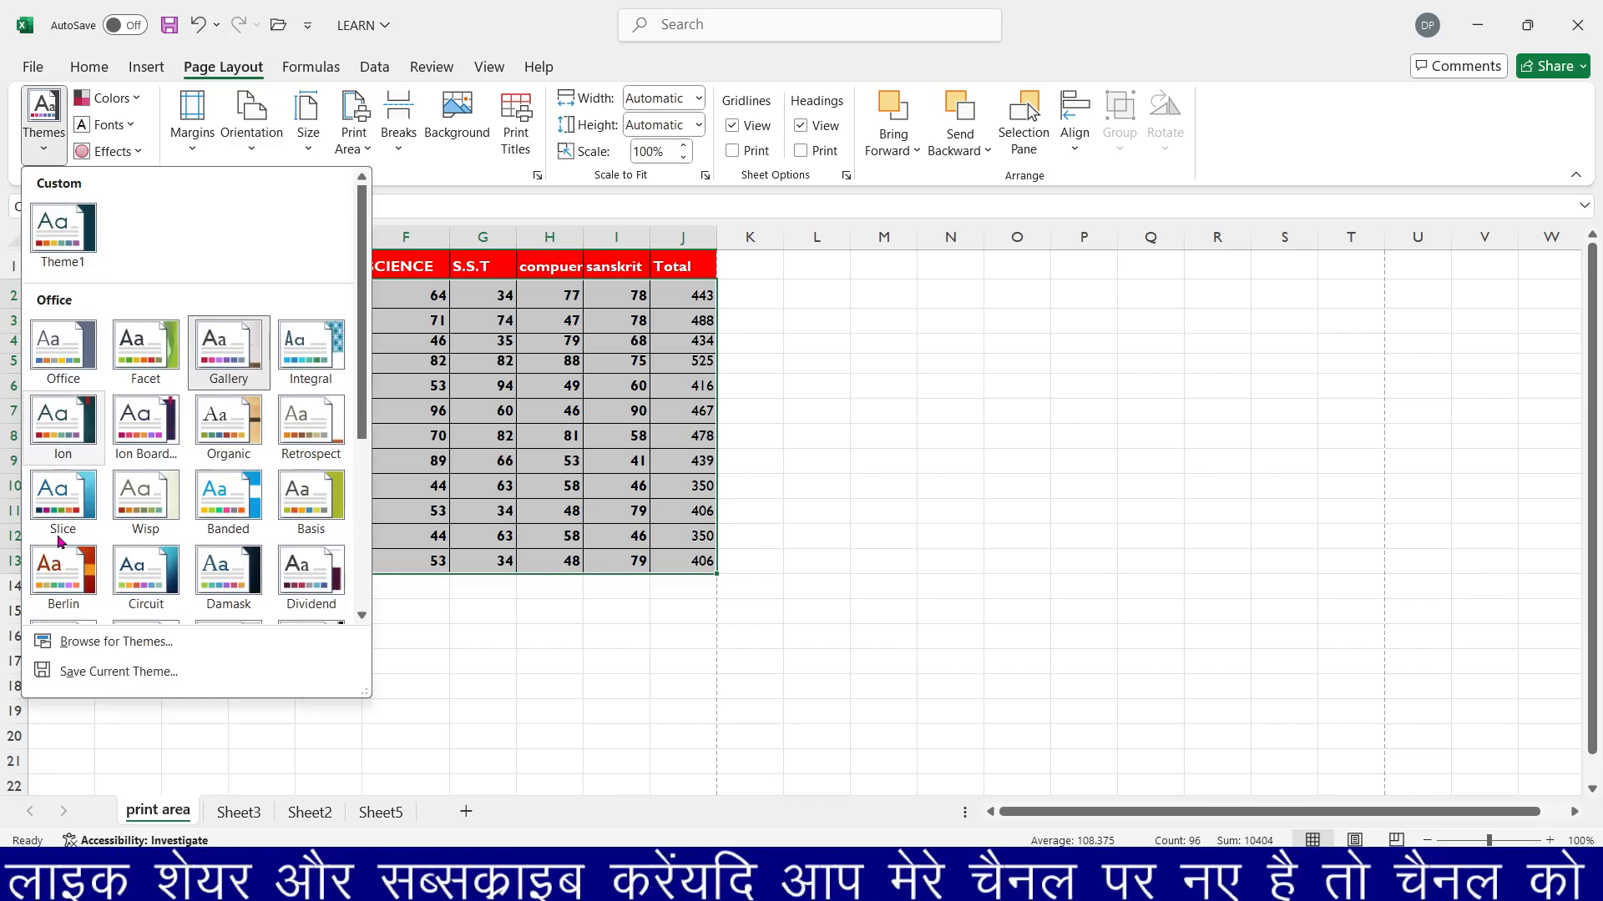
left_click(145, 585)
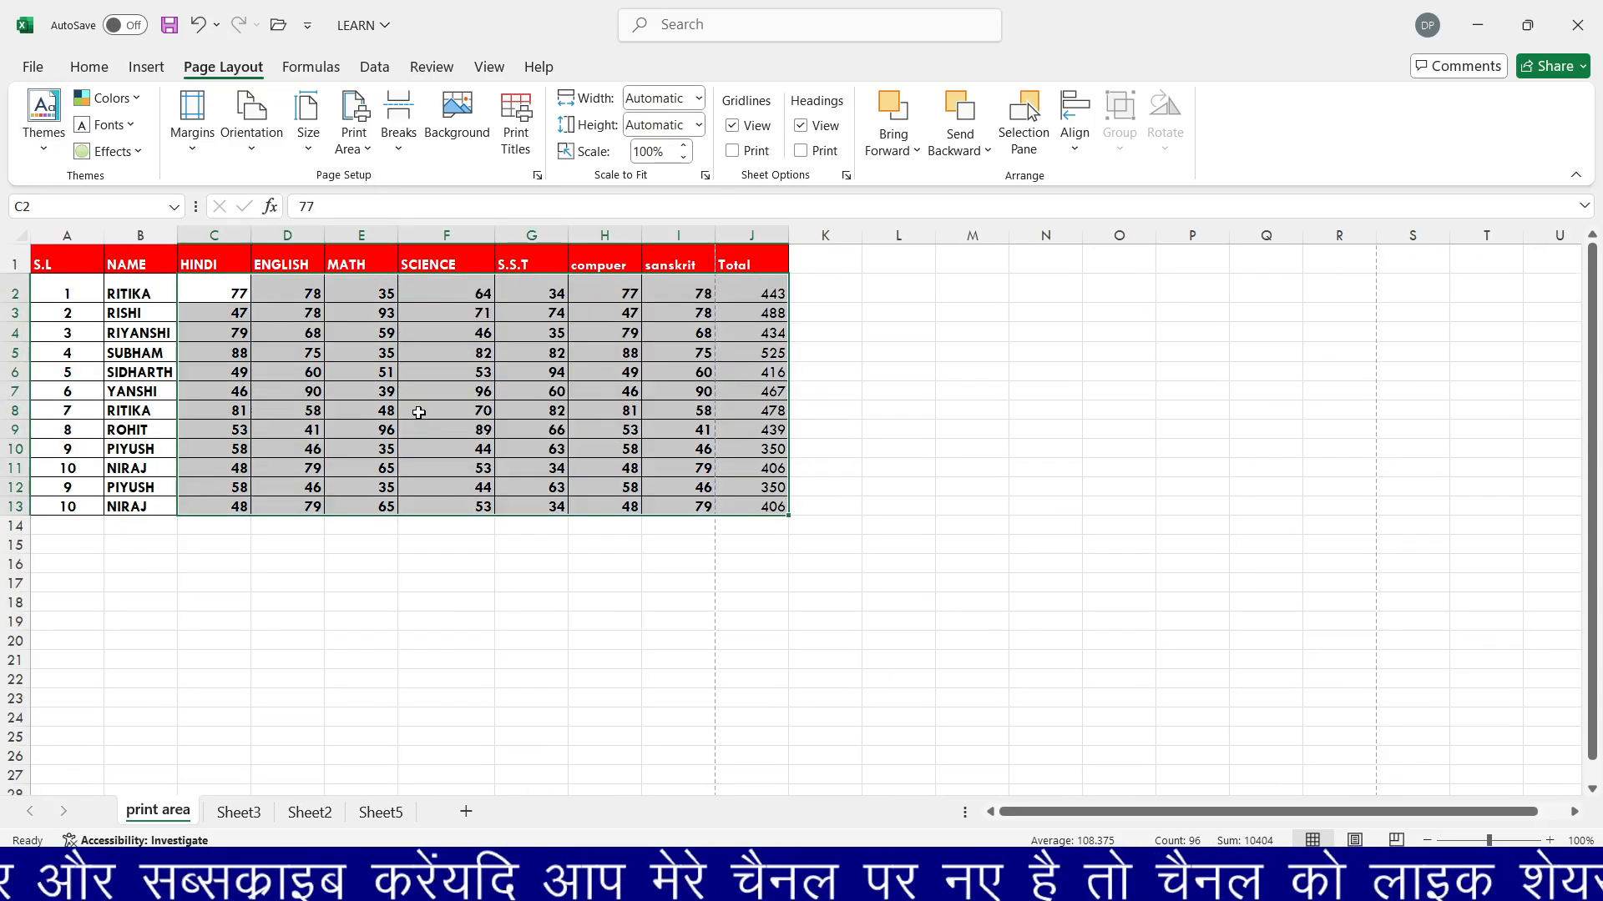
Apply the Organic theme to the workbook.
left_click(45, 125)
left_click(228, 427)
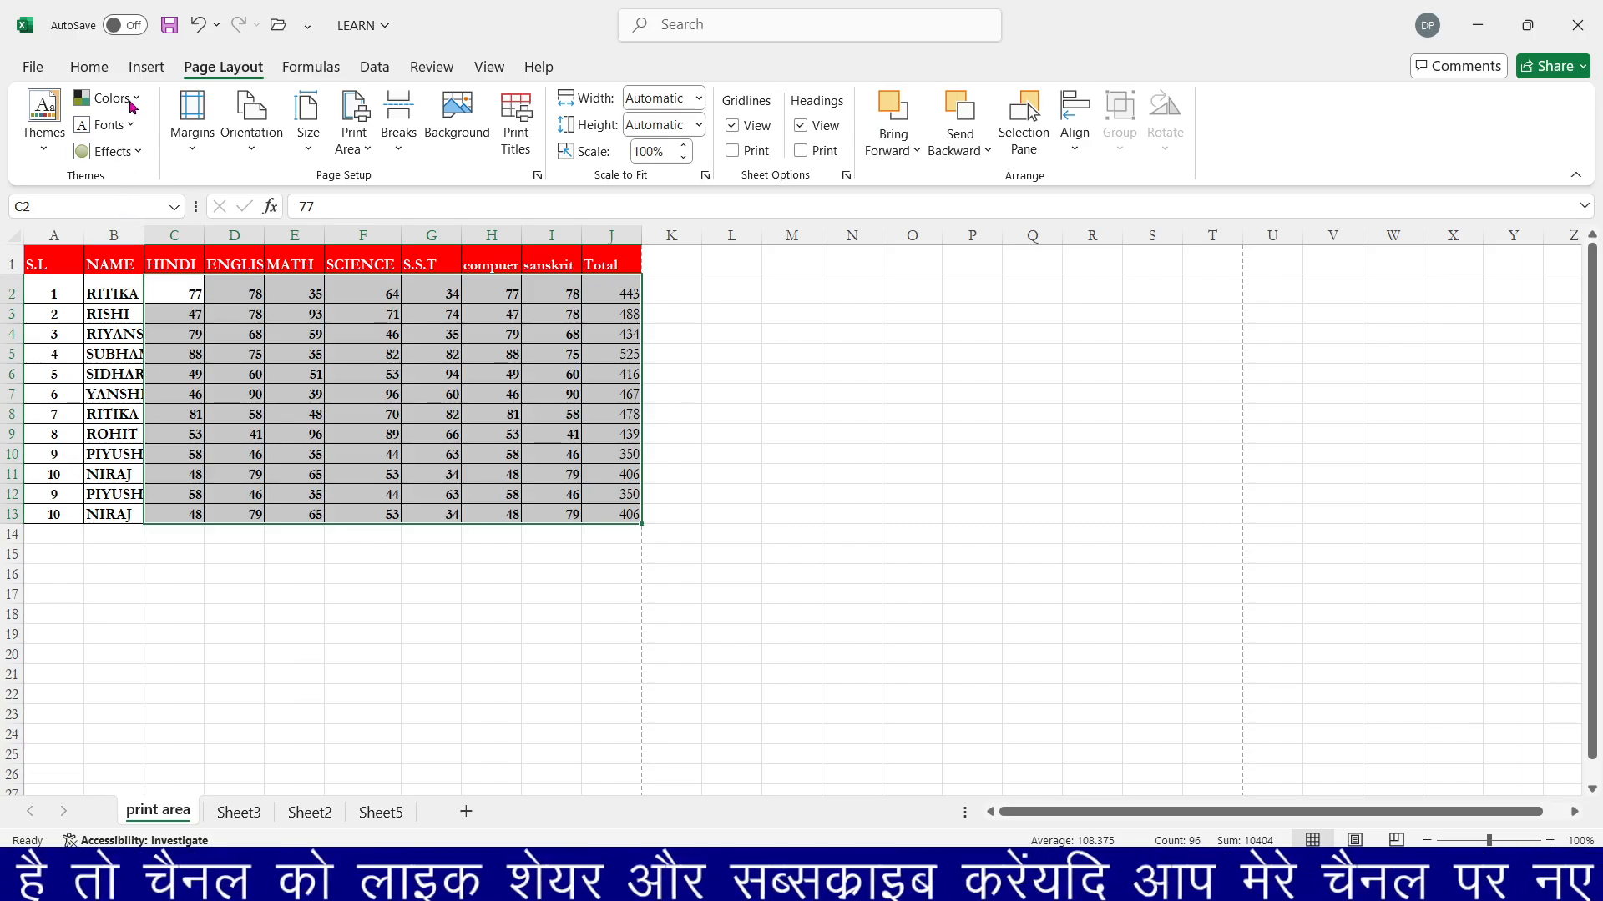
Select the header row A1:J1 and set the theme colors to the Office color set.
left_click(48, 261)
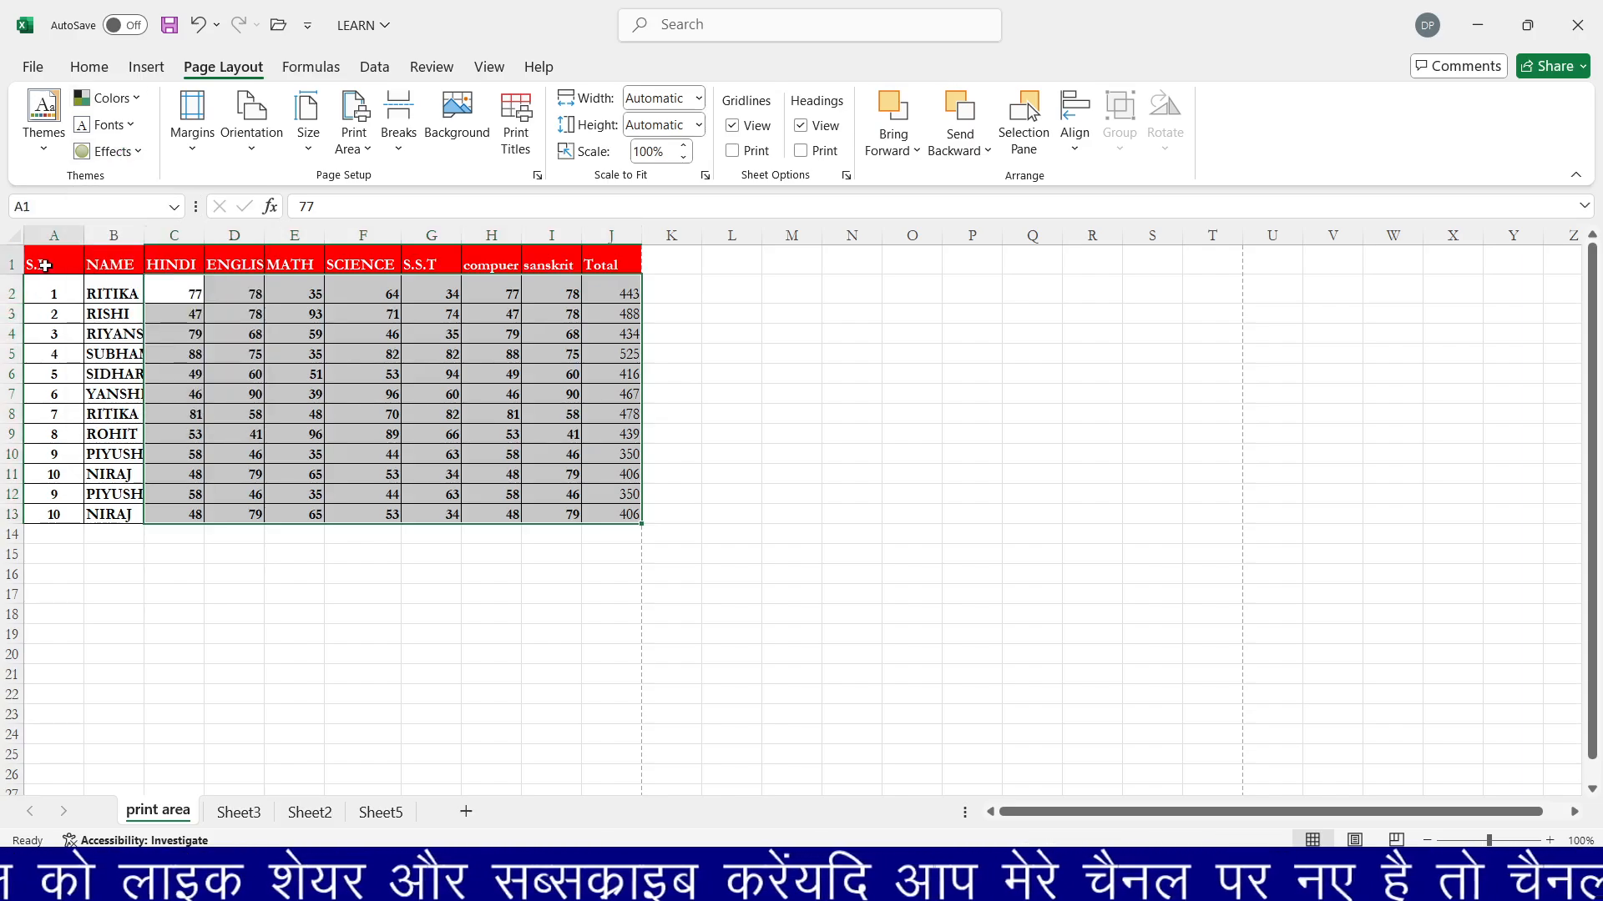
left_click_drag(48, 262, 651, 282)
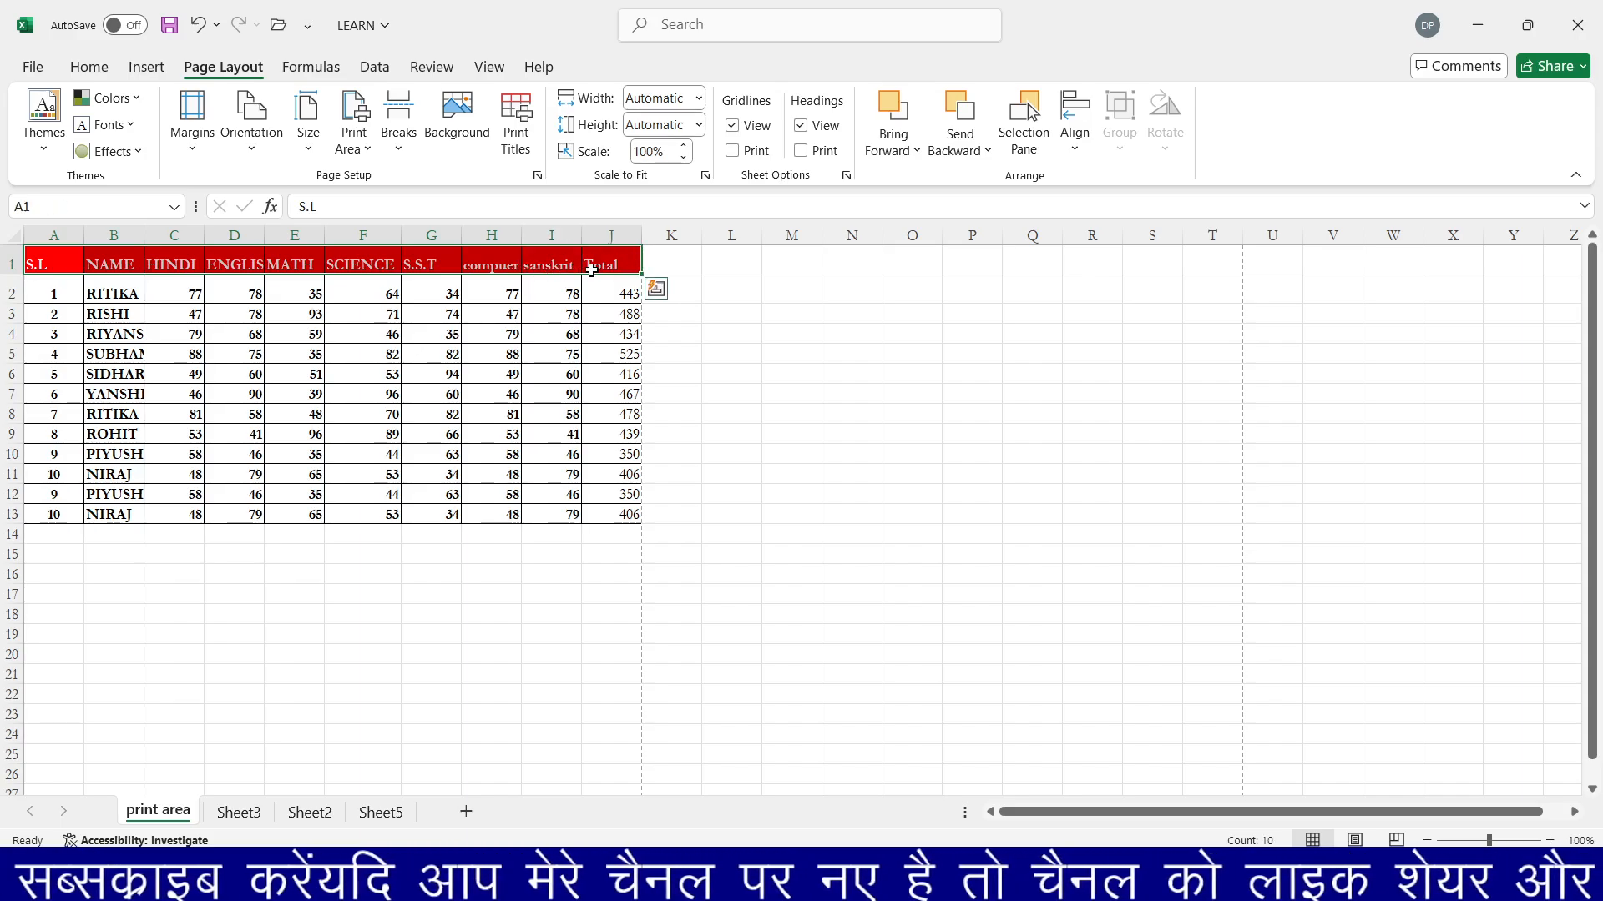
left_click(120, 97)
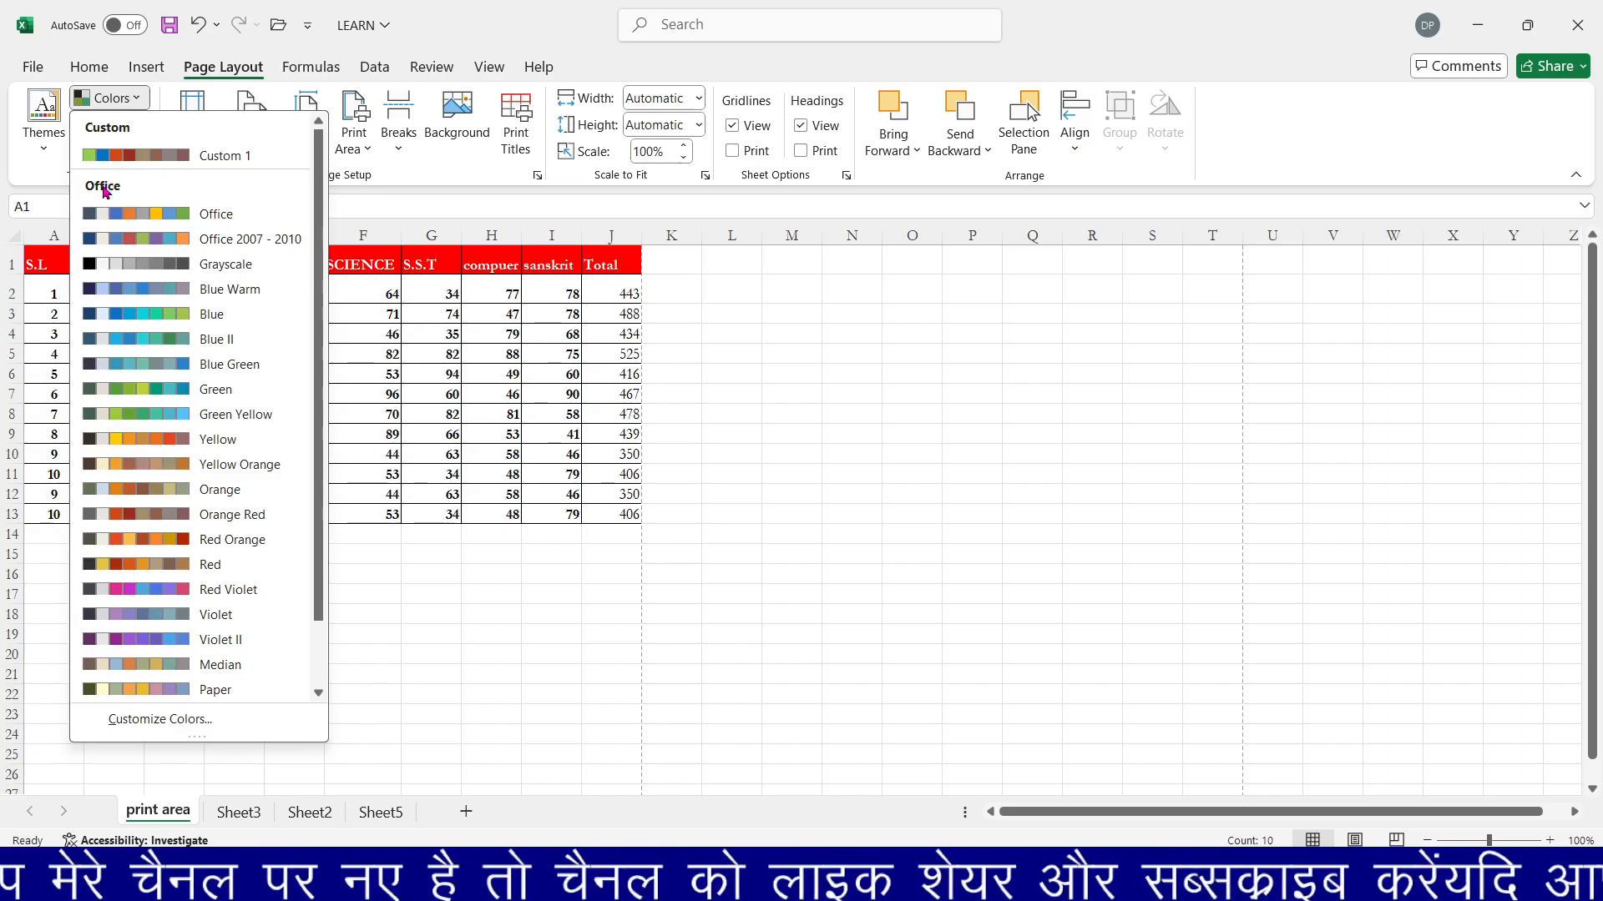
left_click(101, 215)
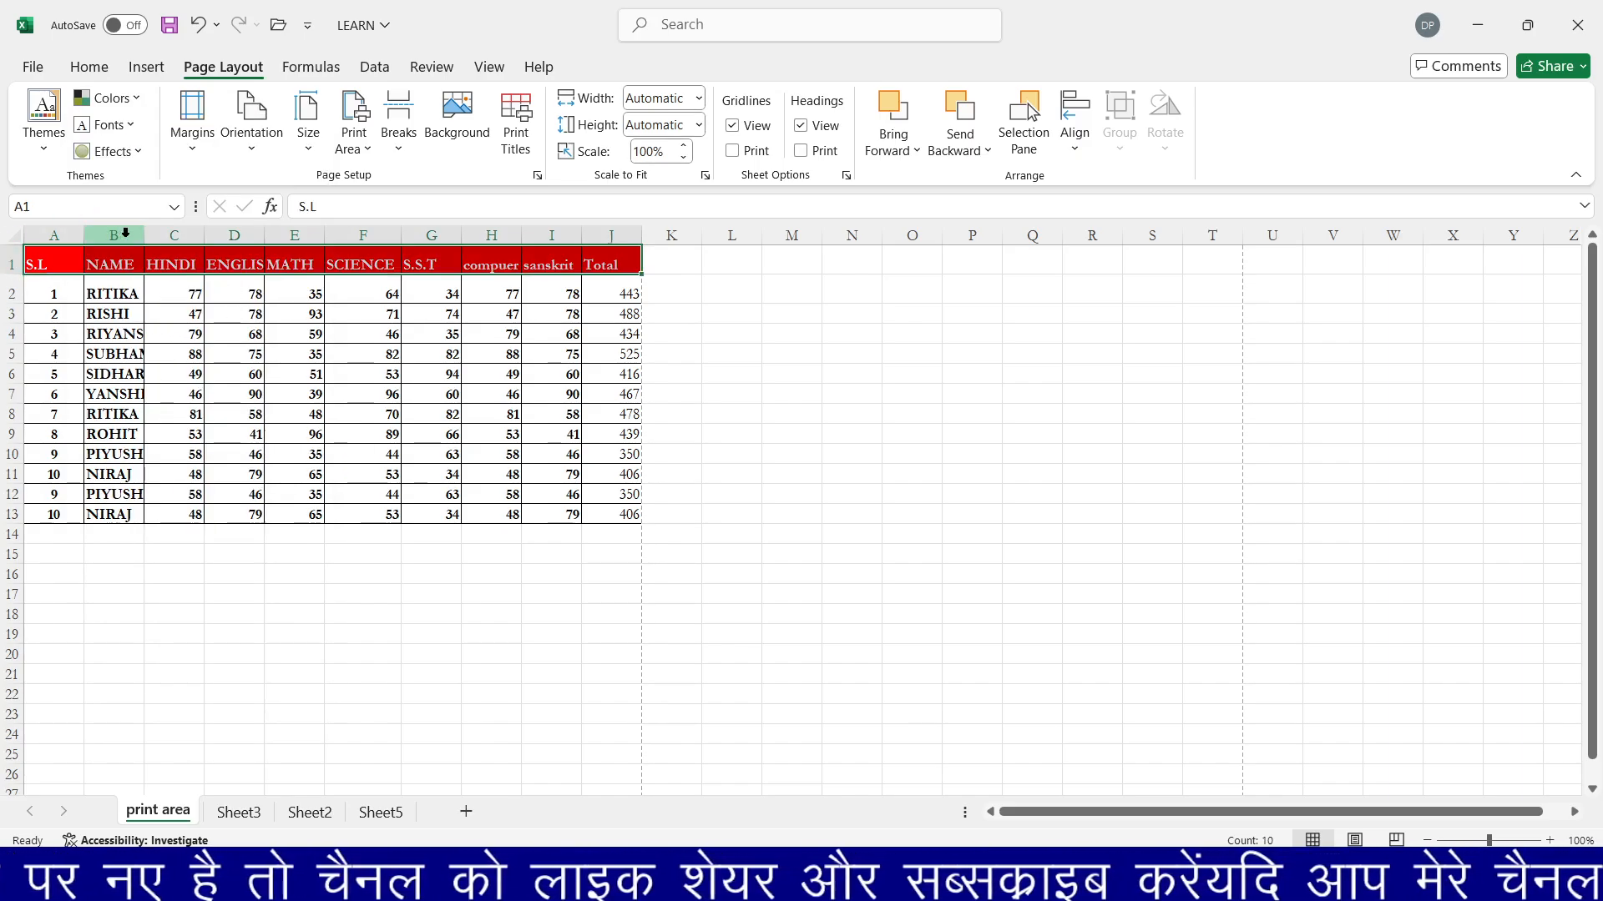
Create and save custom theme colors with red for Text/Background Dark 1, gold for Light 1 and blue for Light 2.
left_click(101, 98)
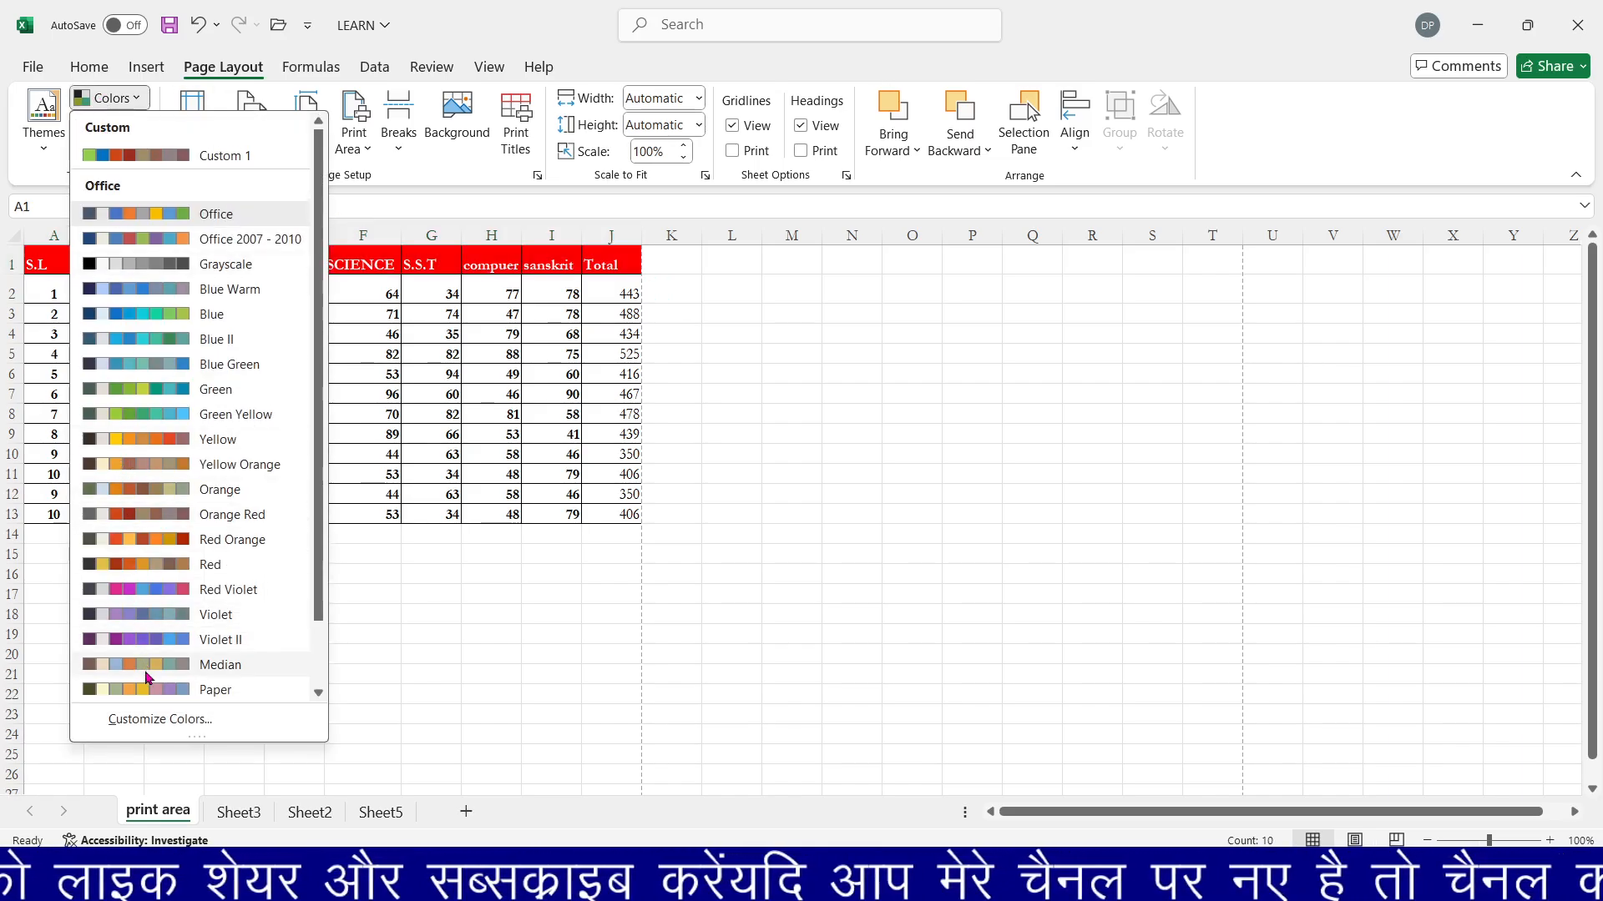
left_click(171, 719)
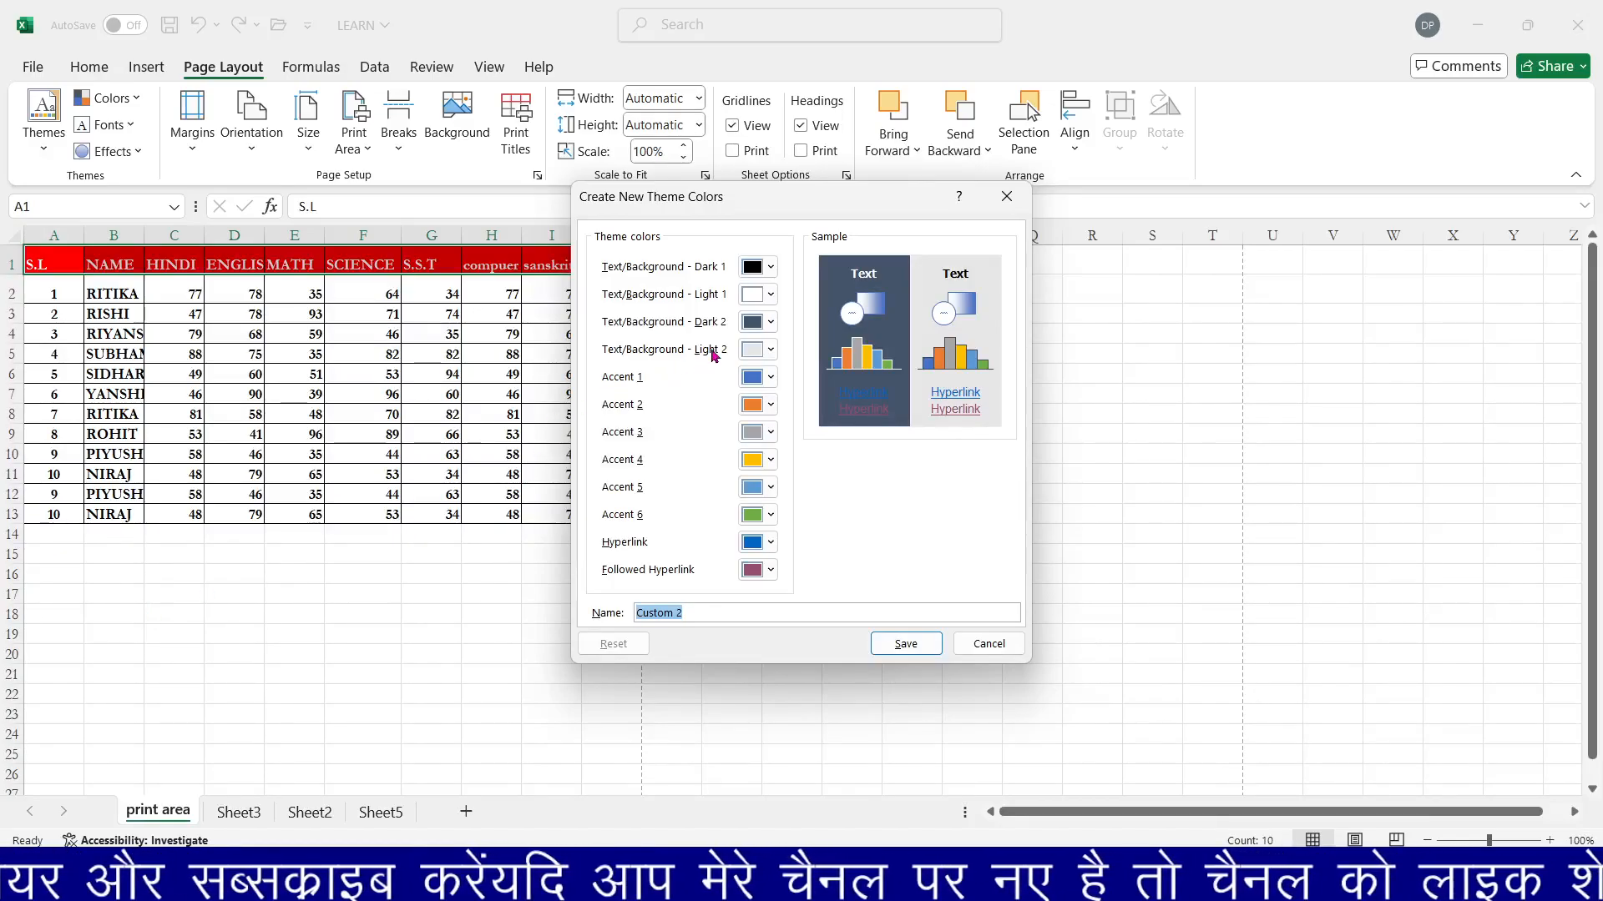
left_click(769, 268)
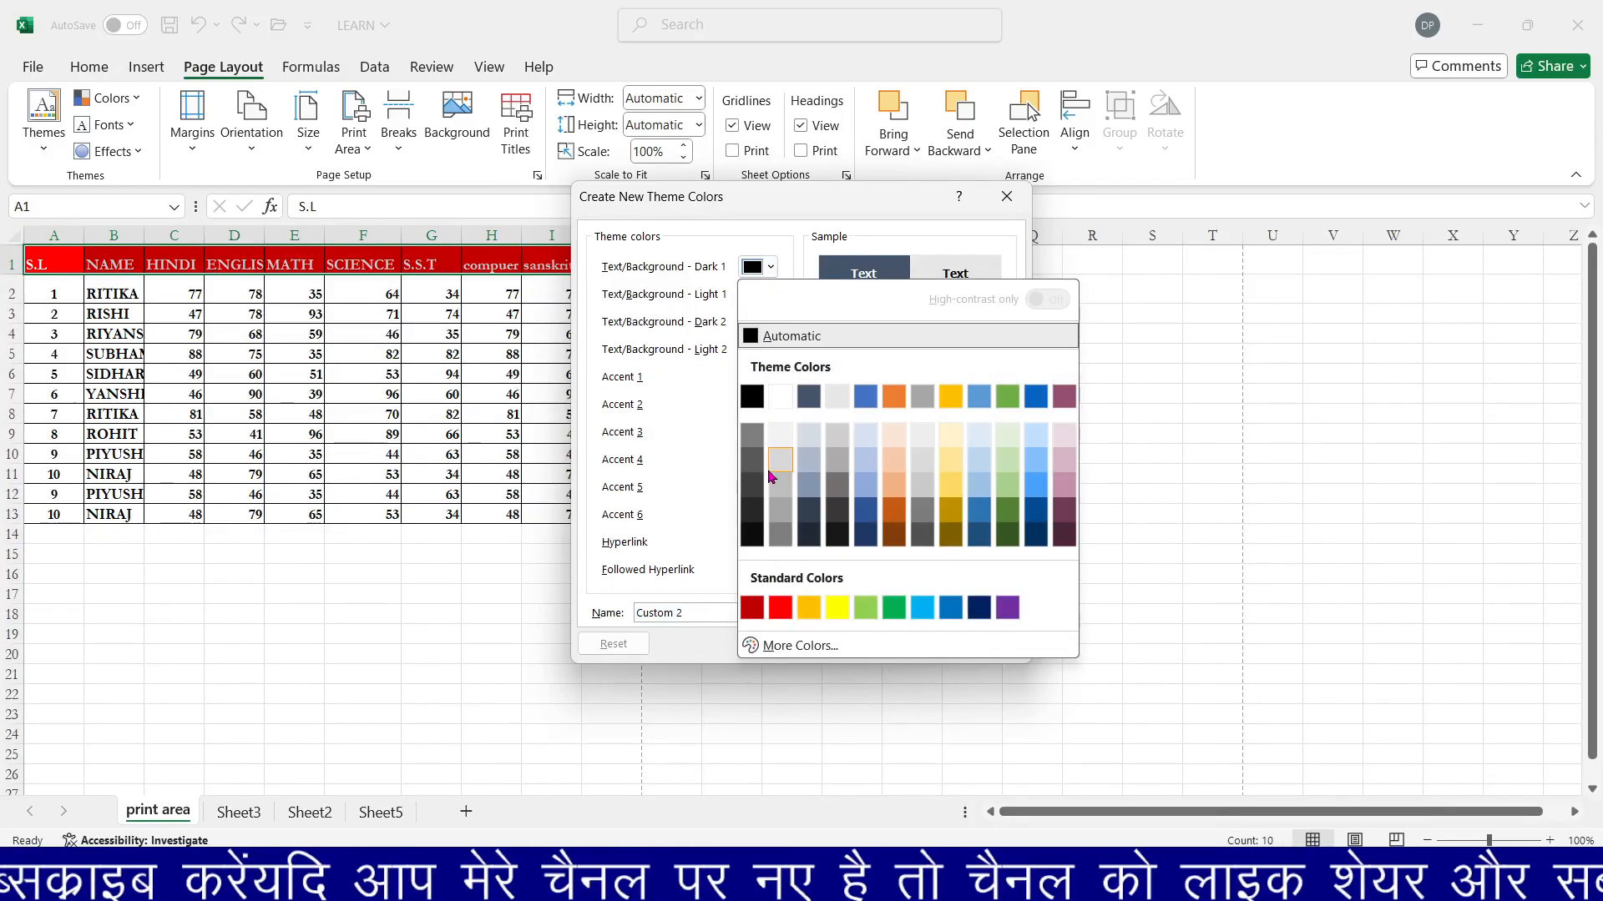
left_click(772, 611)
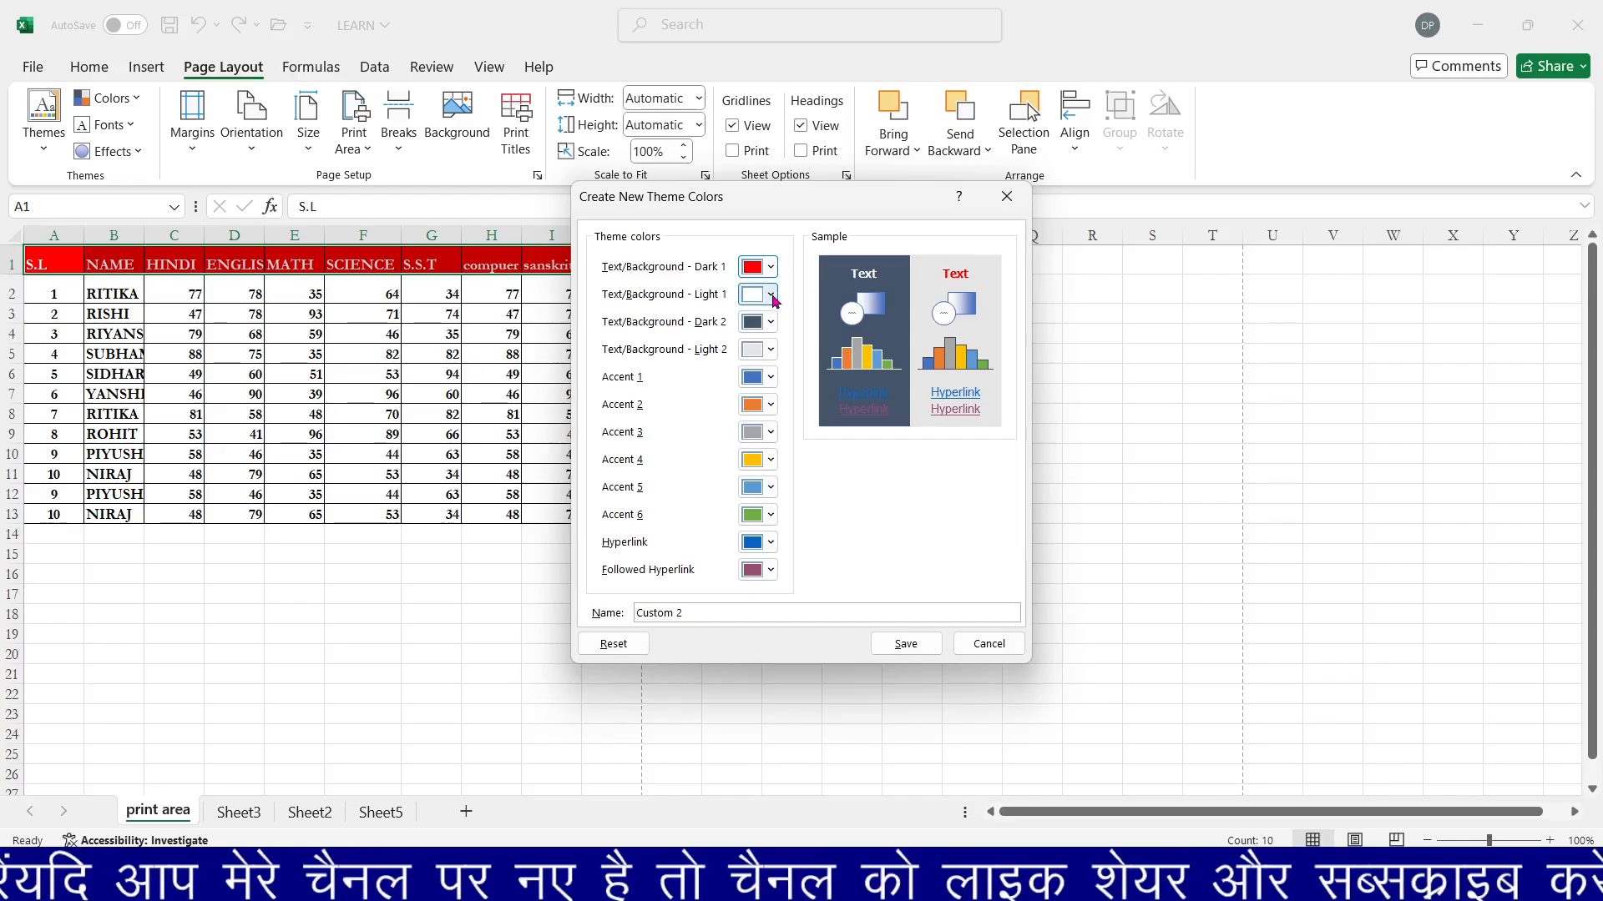
left_click(764, 295)
left_click(809, 636)
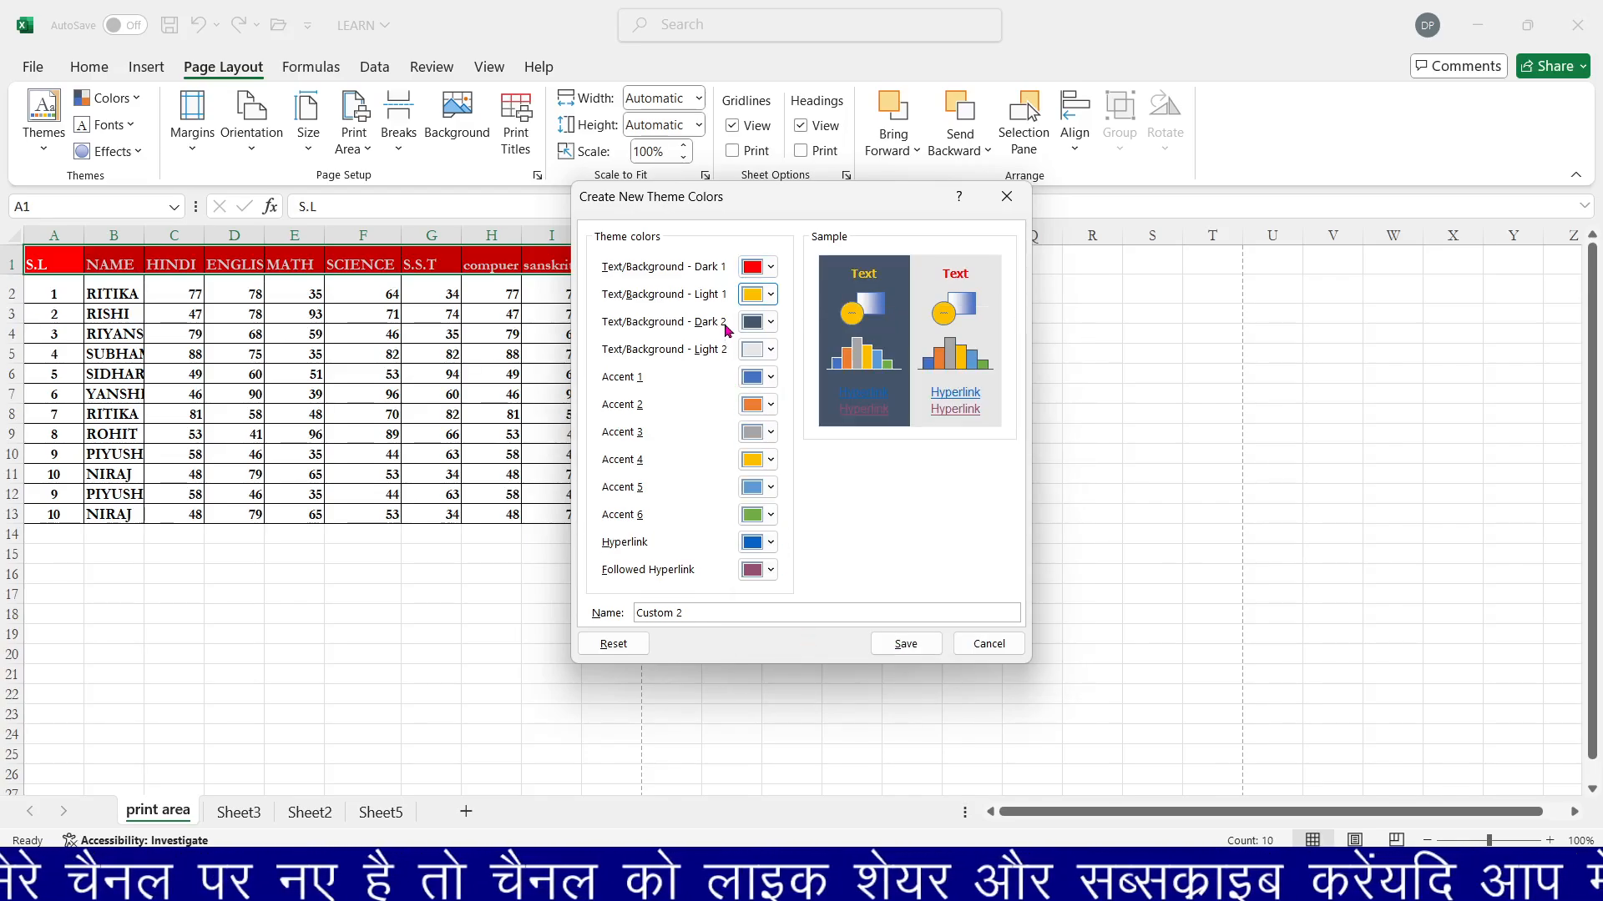
left_click(766, 356)
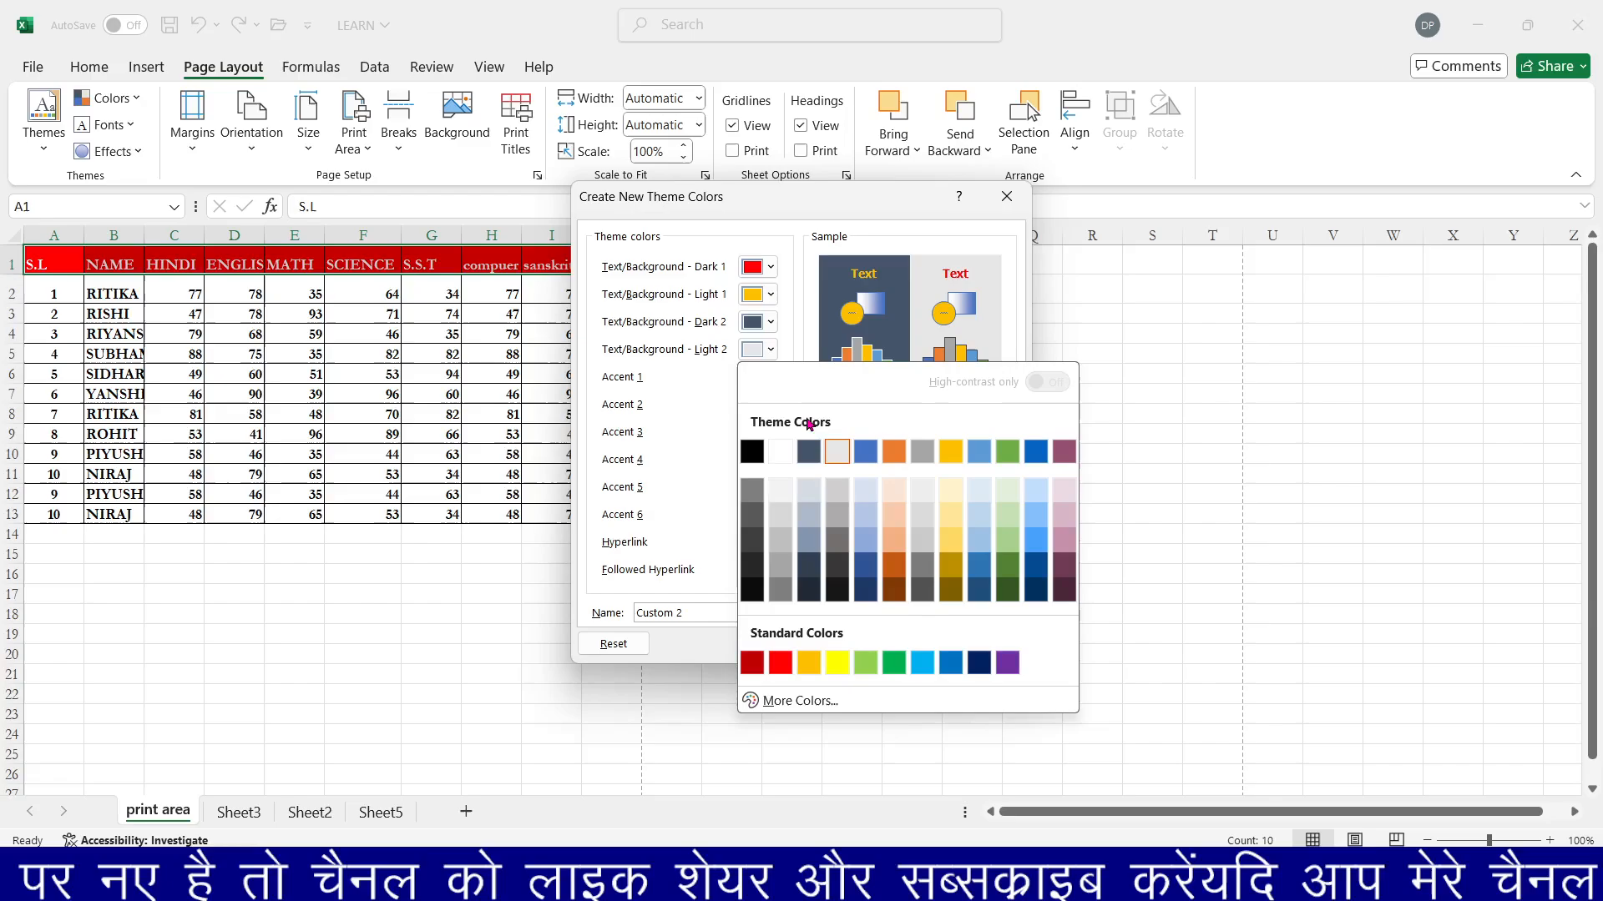
left_click(951, 663)
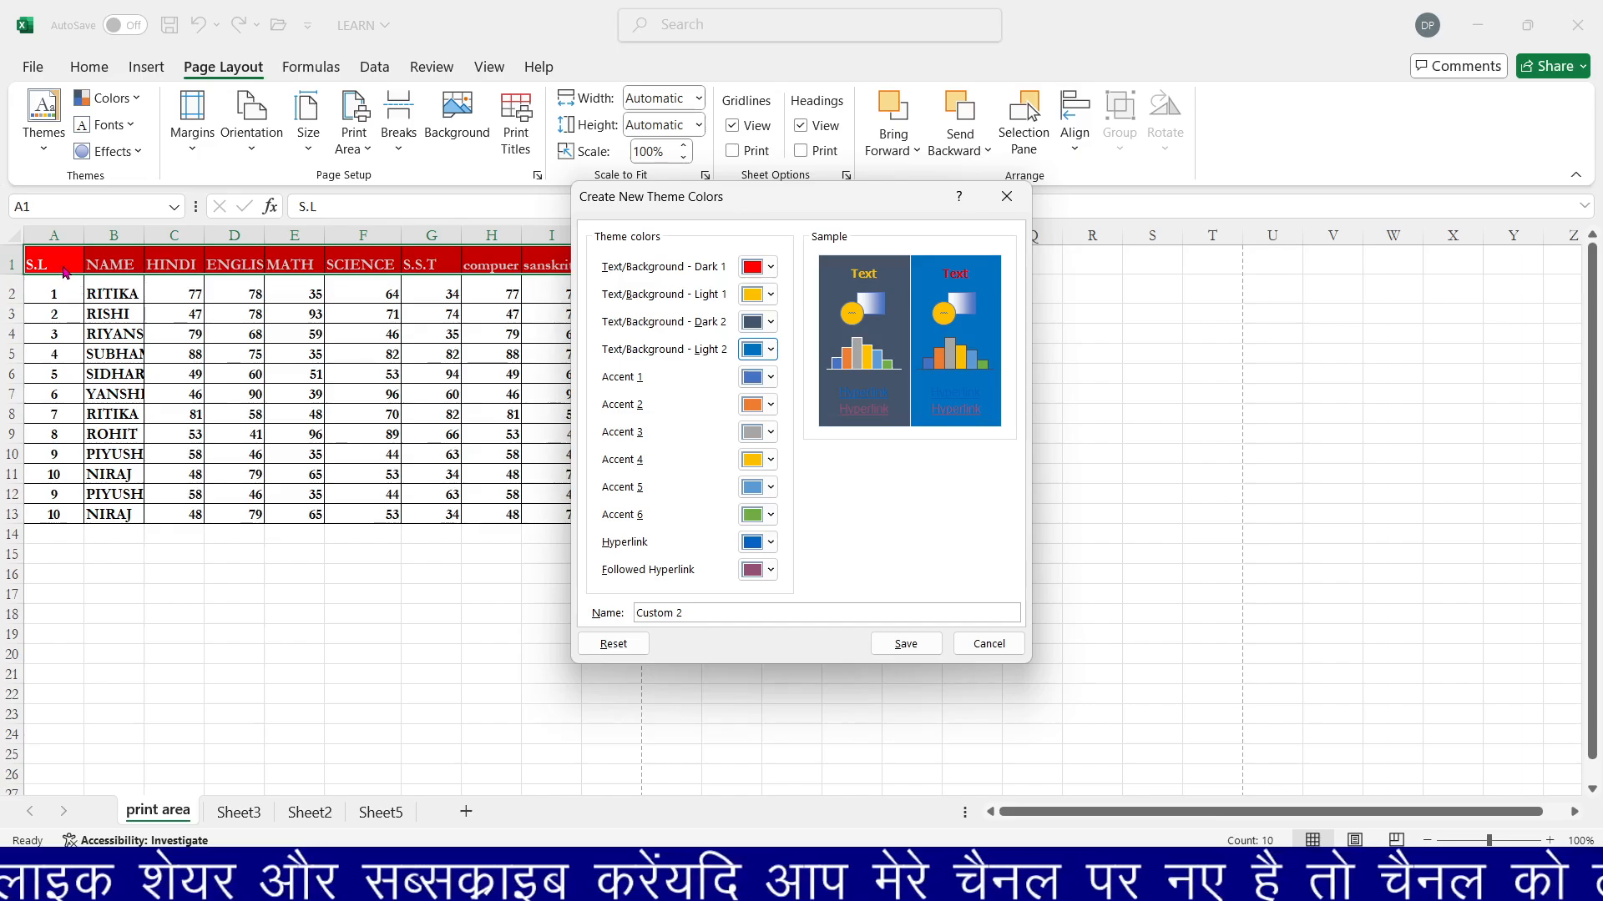
left_click(905, 643)
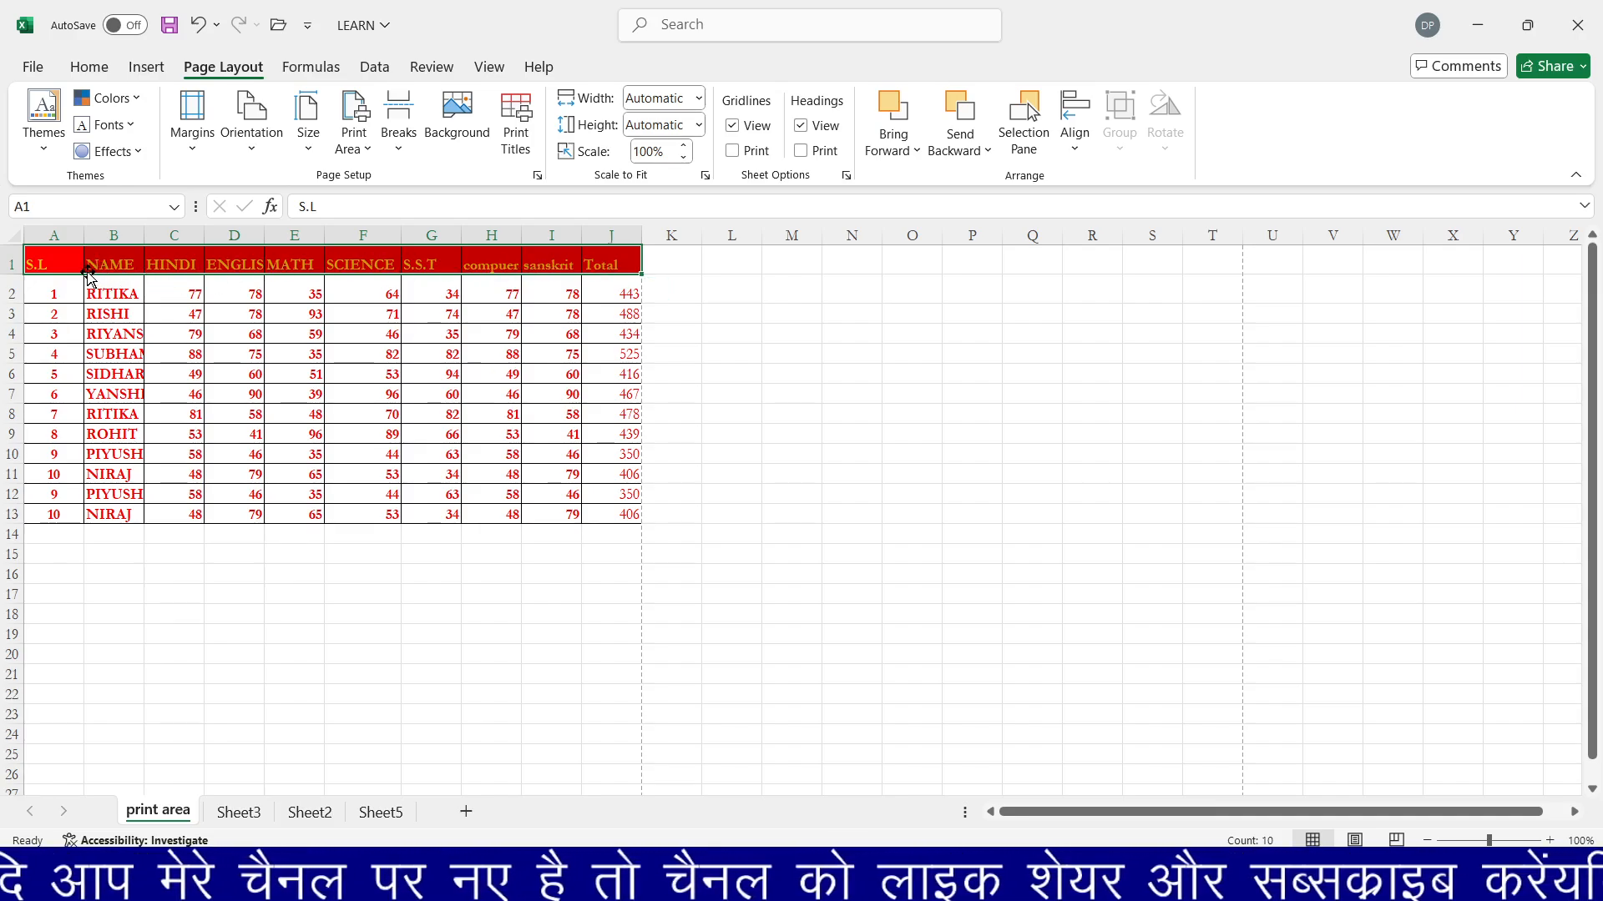
Try the Arial-Times New Roman theme fonts on the workbook, and also a theme font set with Arial body text.
left_click(111, 126)
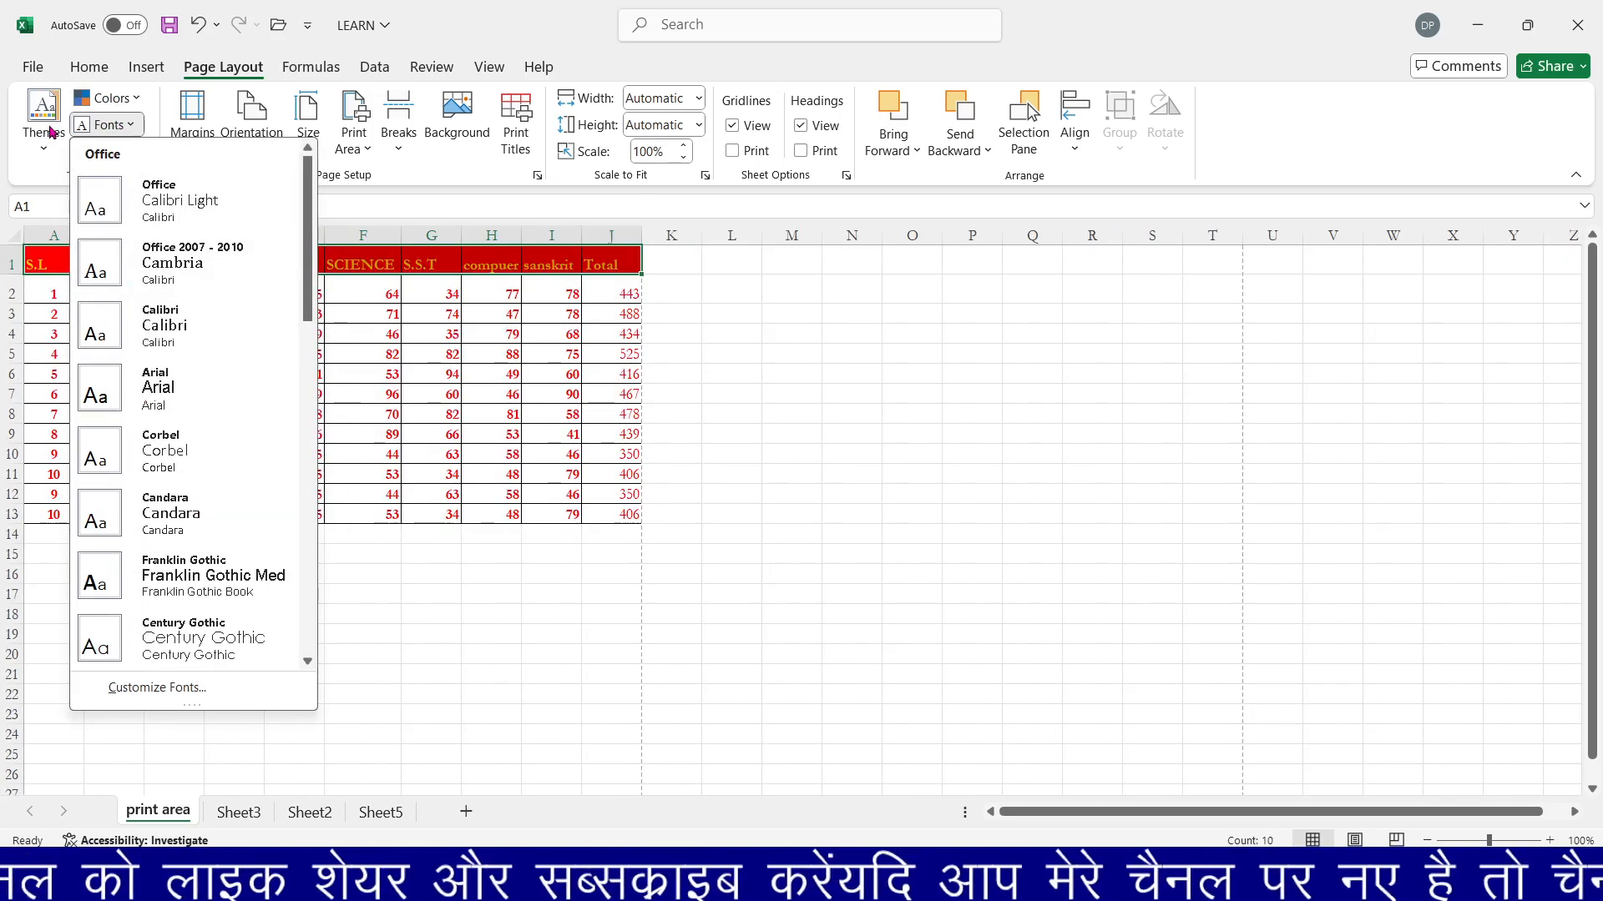
scroll(196, 343, "down", 3)
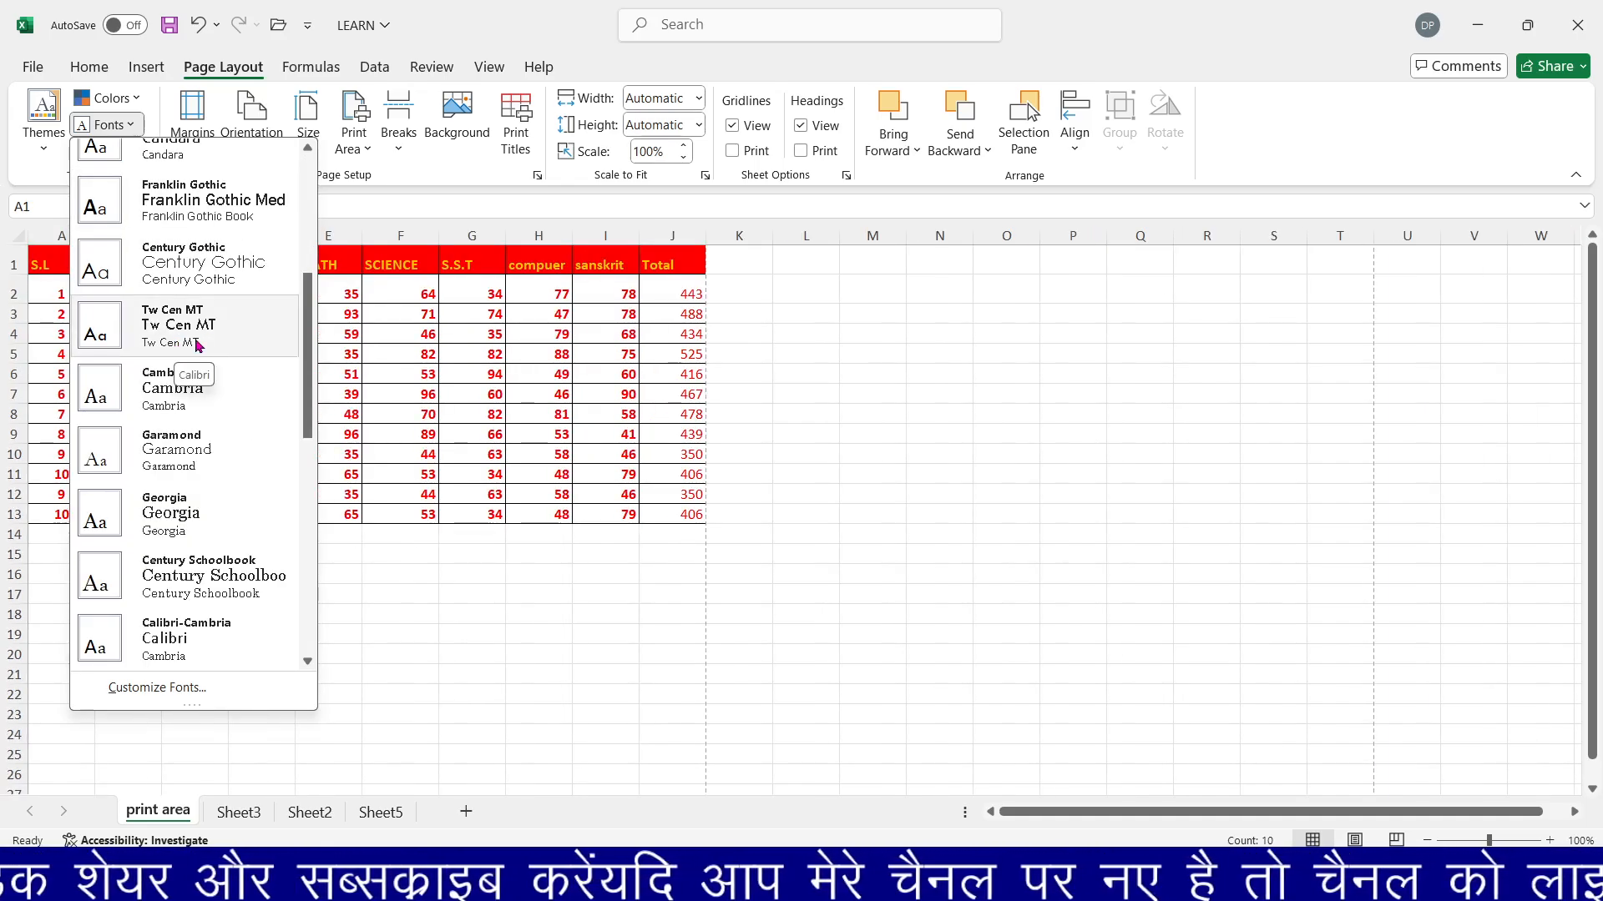
scroll(197, 326, "down", 3)
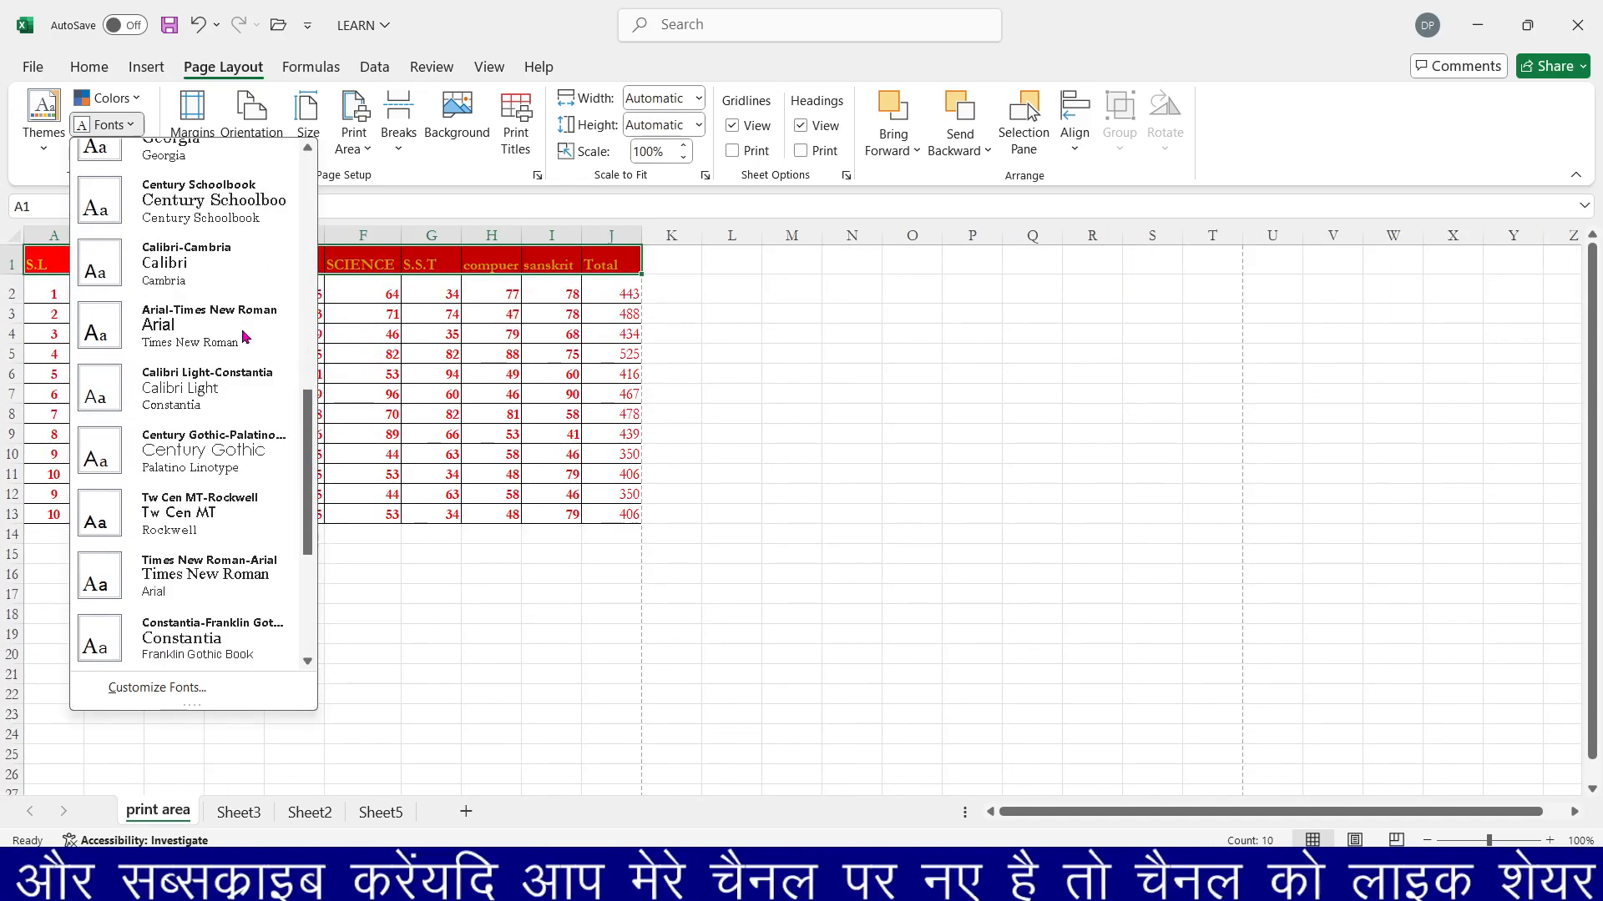
left_click(184, 332)
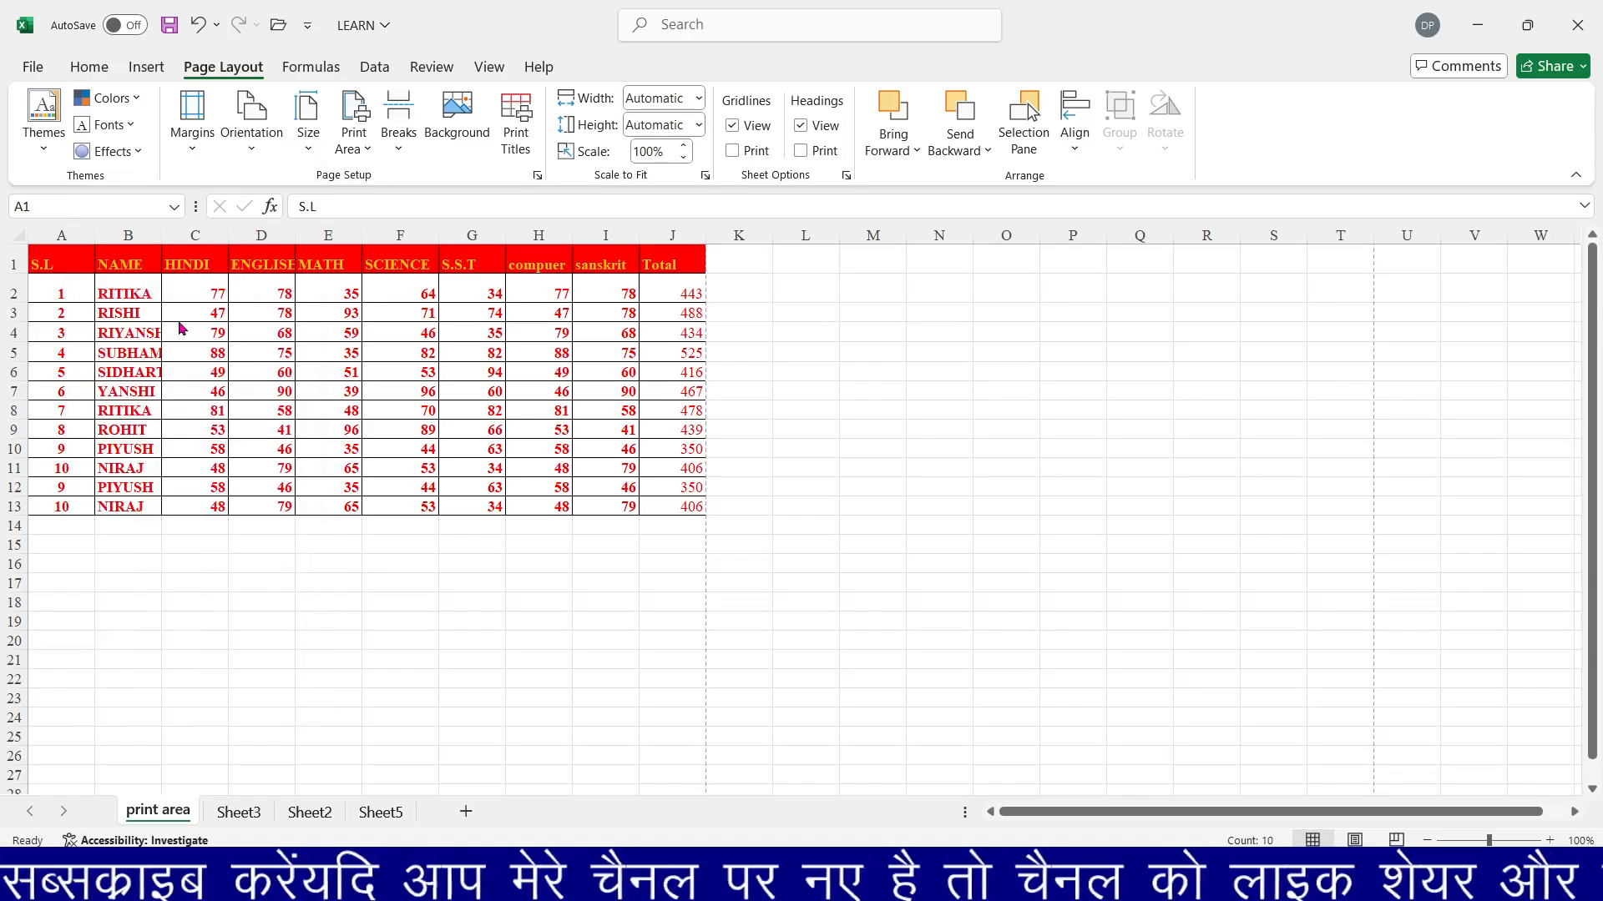
left_click(104, 124)
scroll(161, 493, "down", 5)
left_click(167, 452)
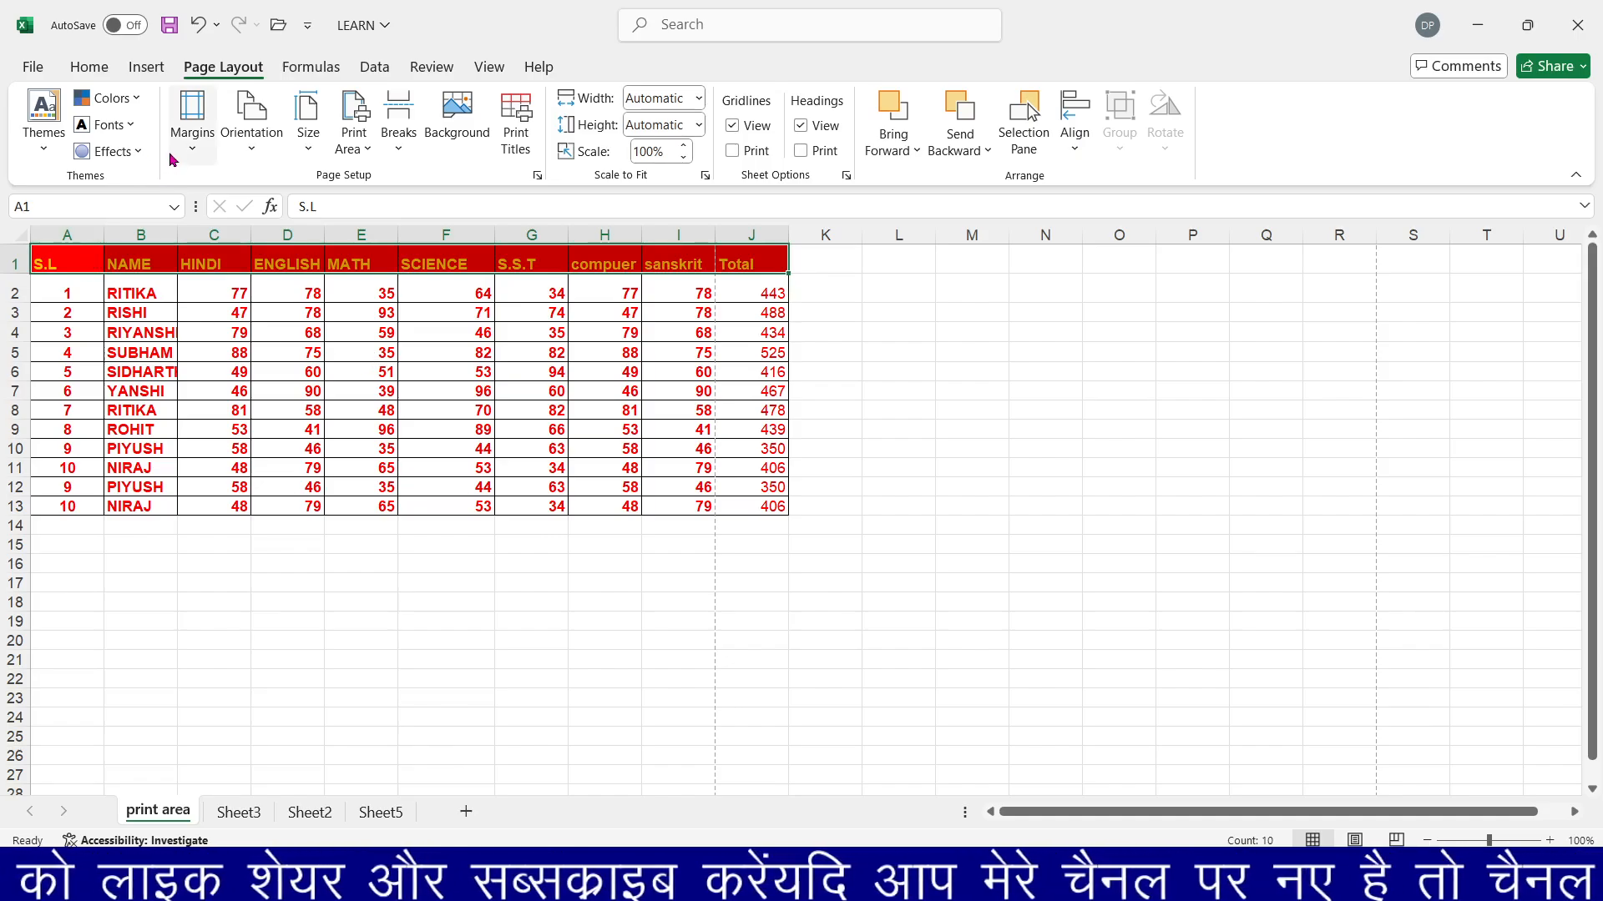
Try the Office theme effects and the two neighbouring effect sets on the workbook.
left_click(114, 154)
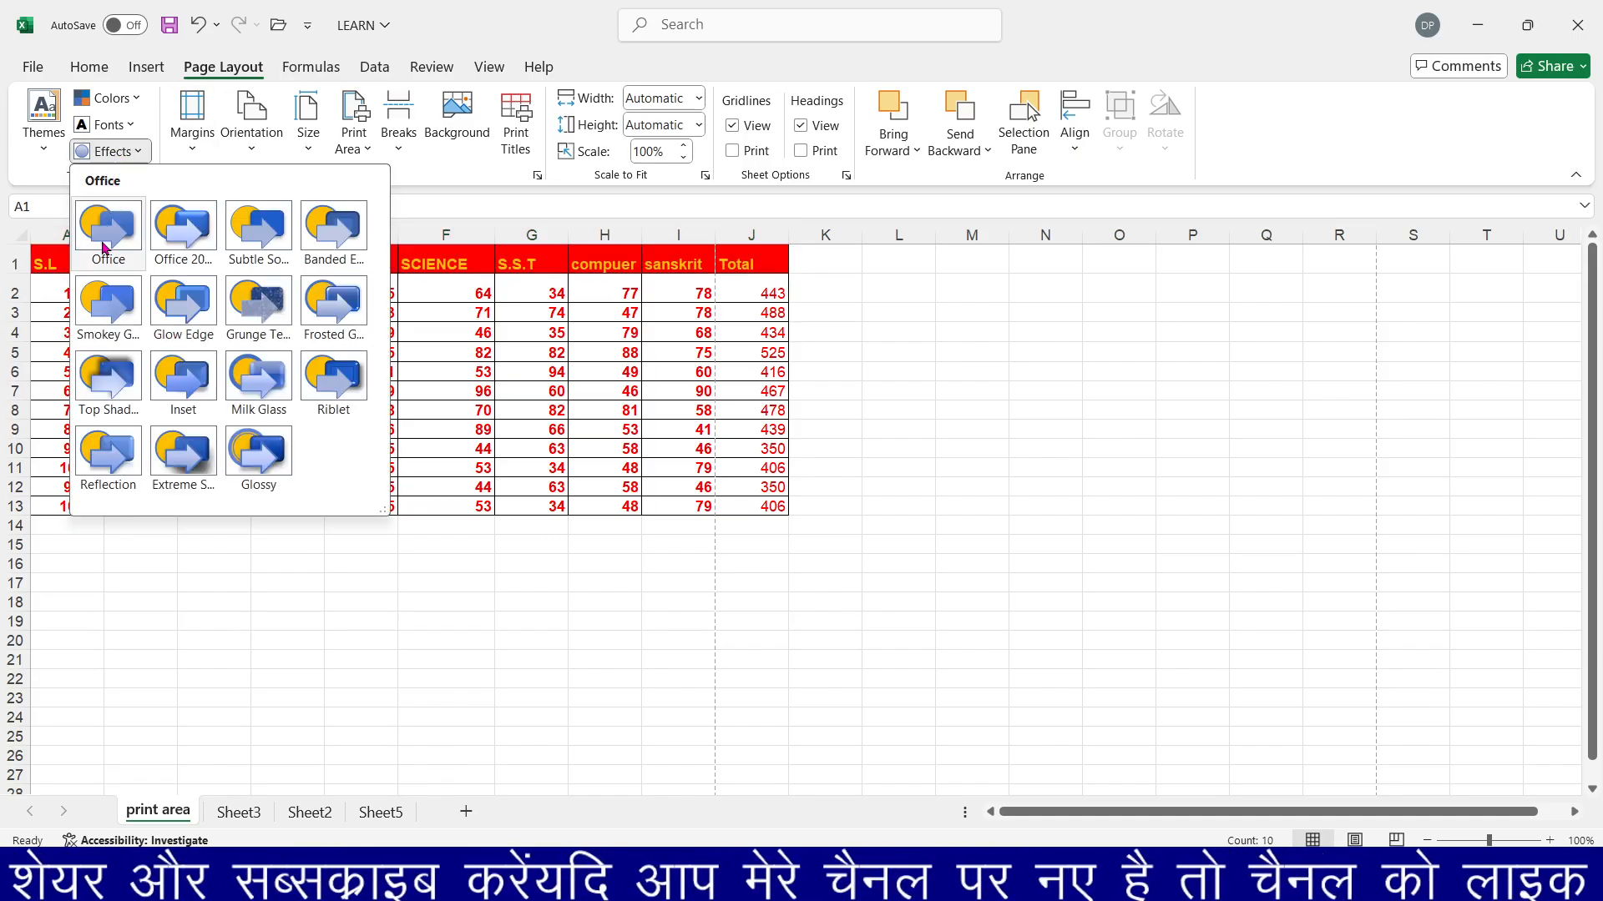
left_click(104, 247)
left_click(117, 153)
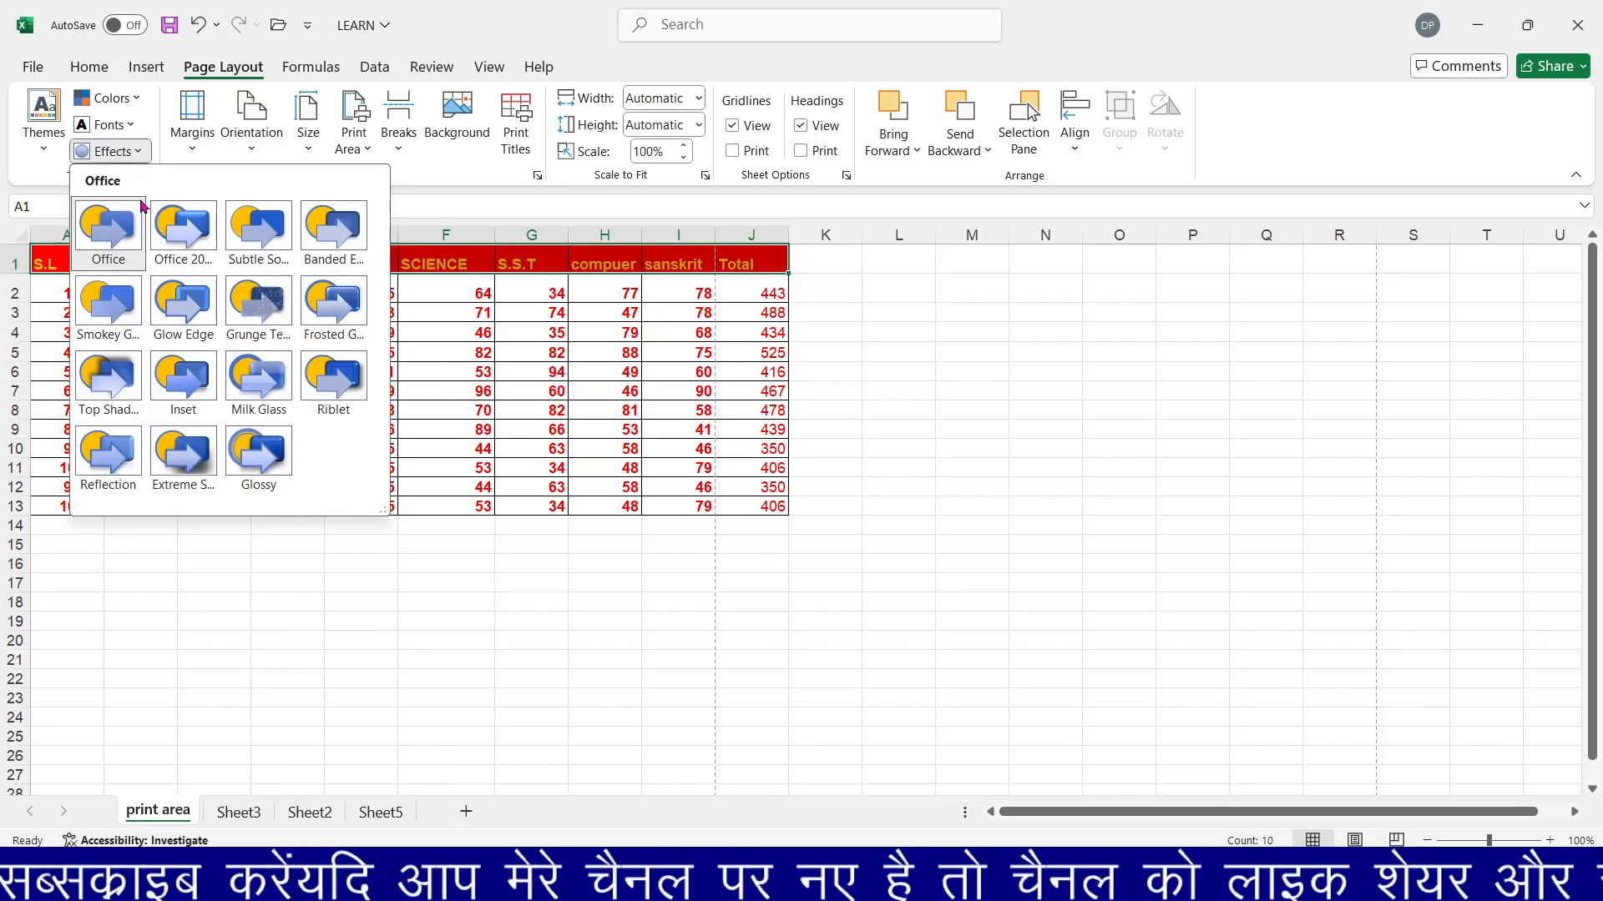
left_click(184, 229)
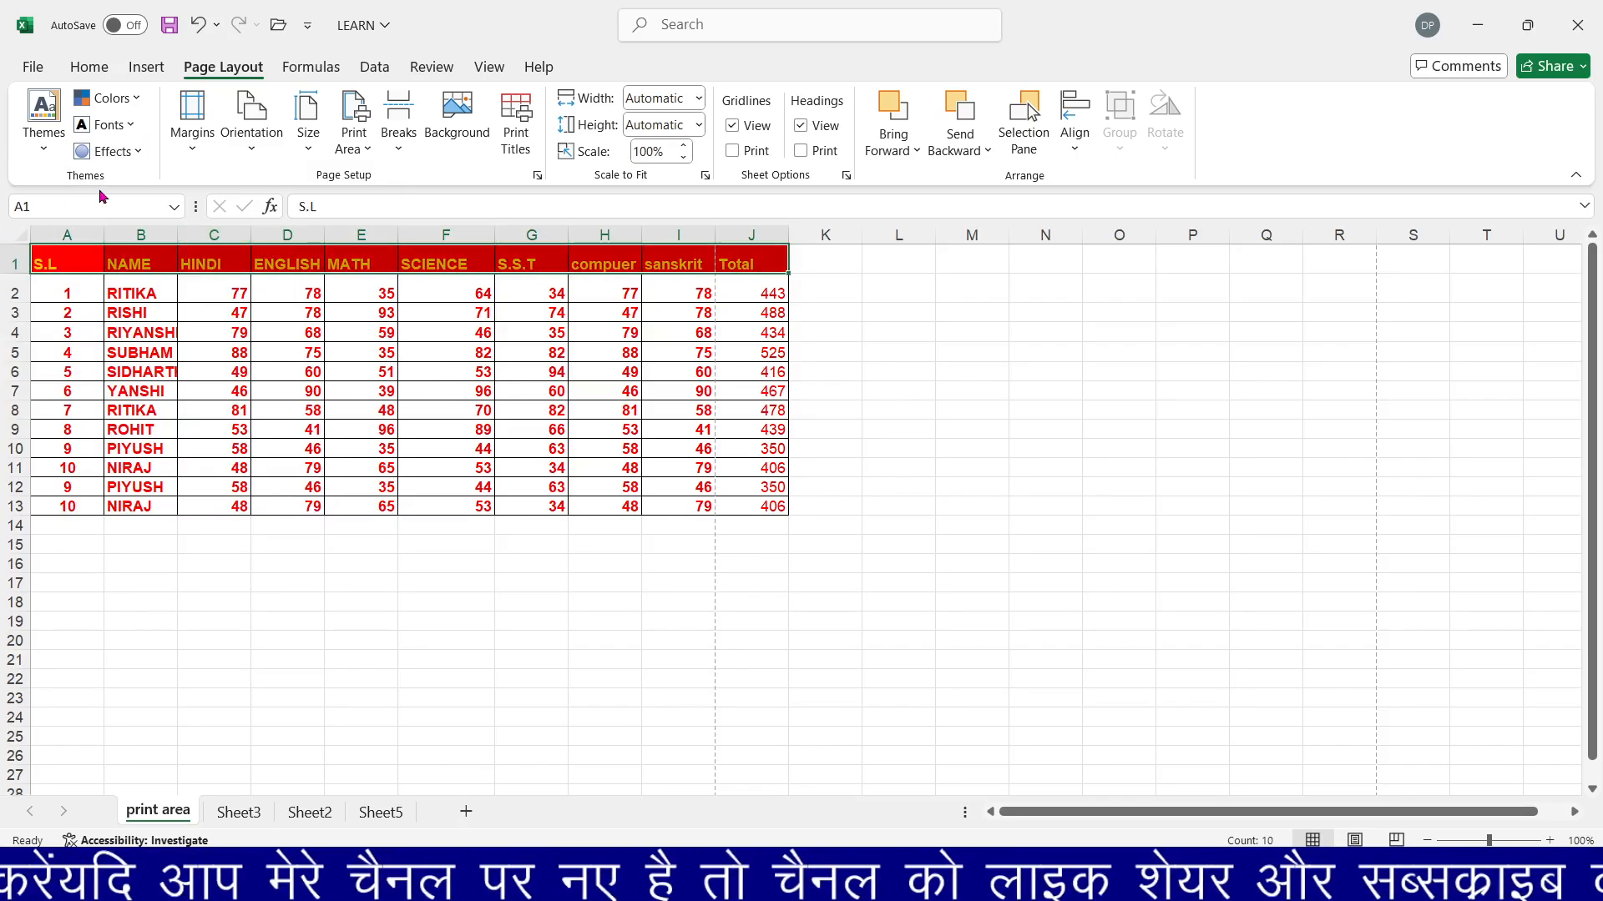
left_click(116, 152)
left_click(232, 257)
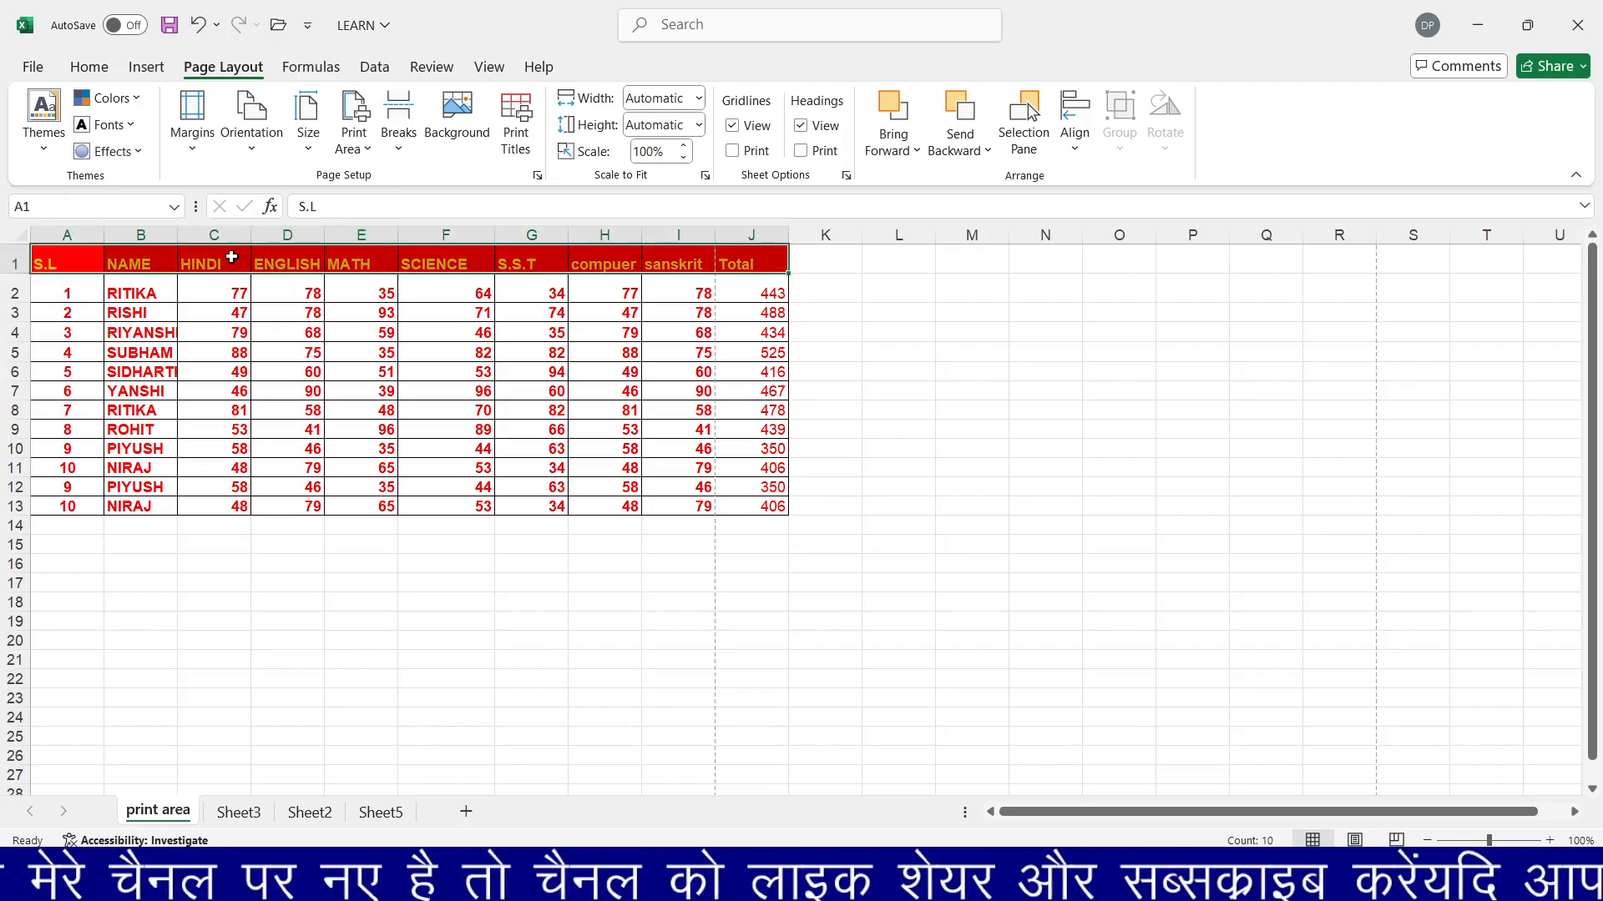
Select the marks in A2:I13 and try the Office and Glow Edge theme effects on them.
left_click(235, 340)
left_click_drag(81, 286, 711, 507)
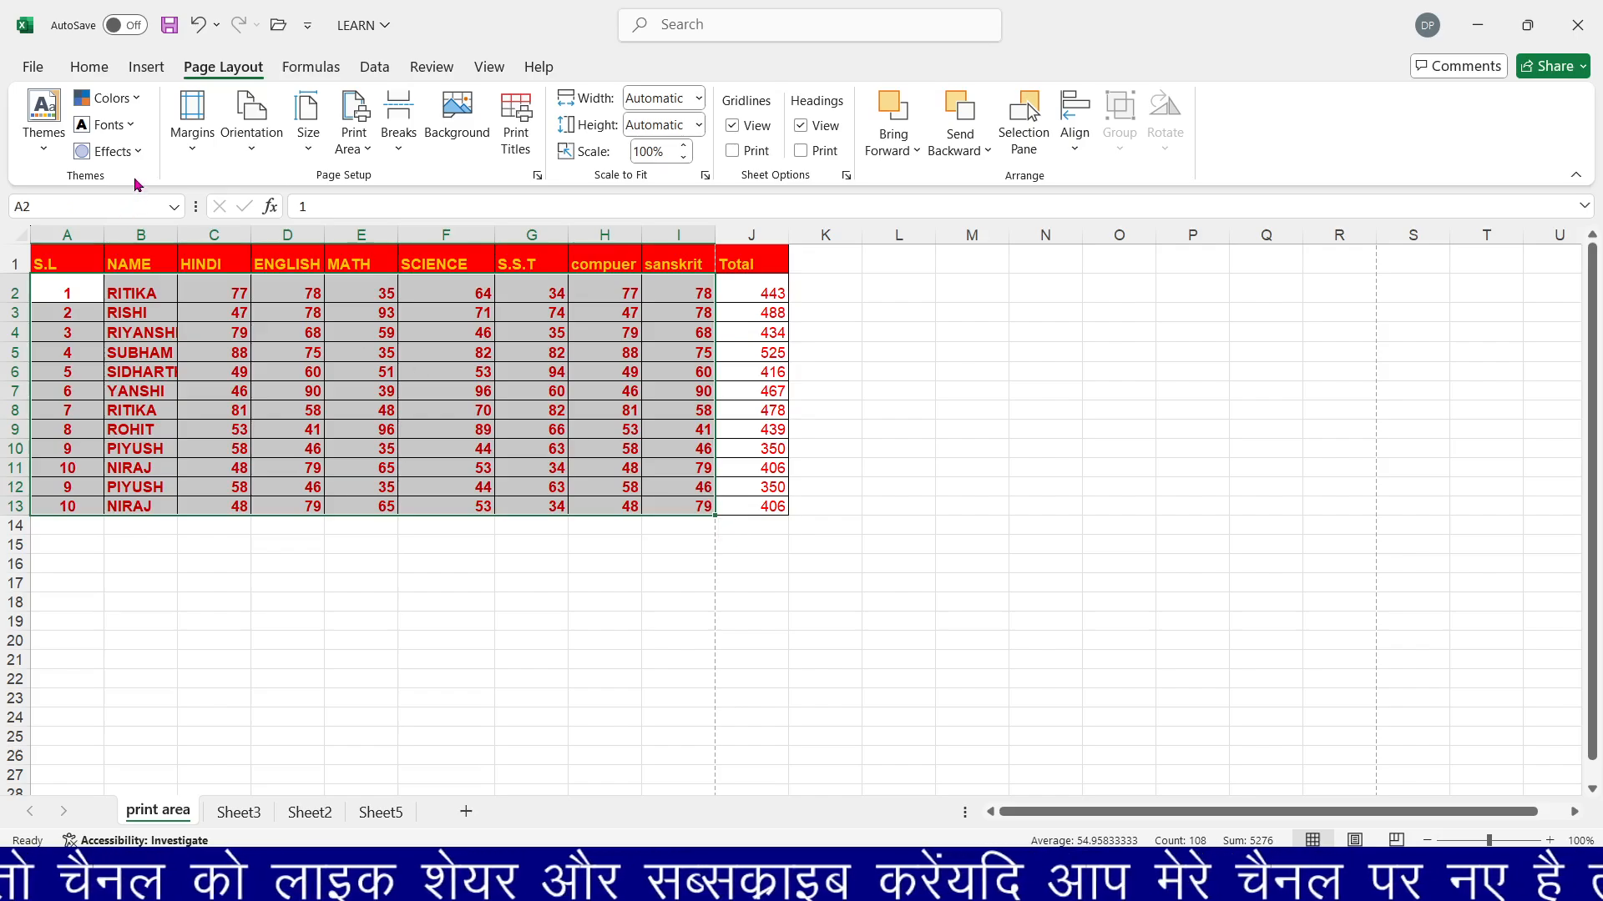
left_click(116, 152)
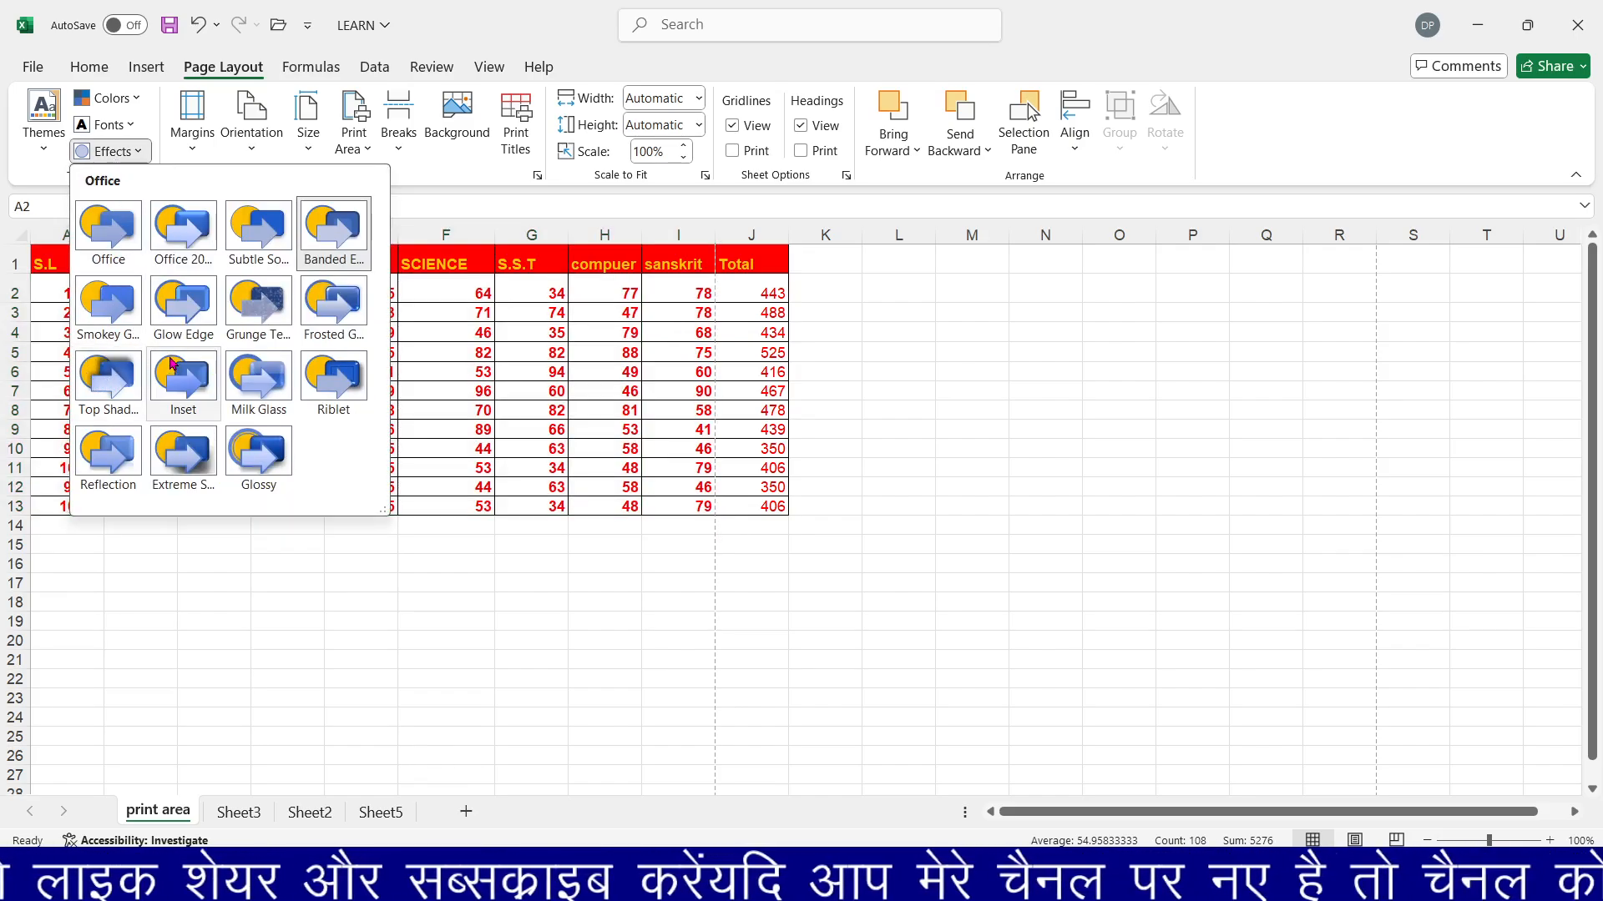
left_click(110, 222)
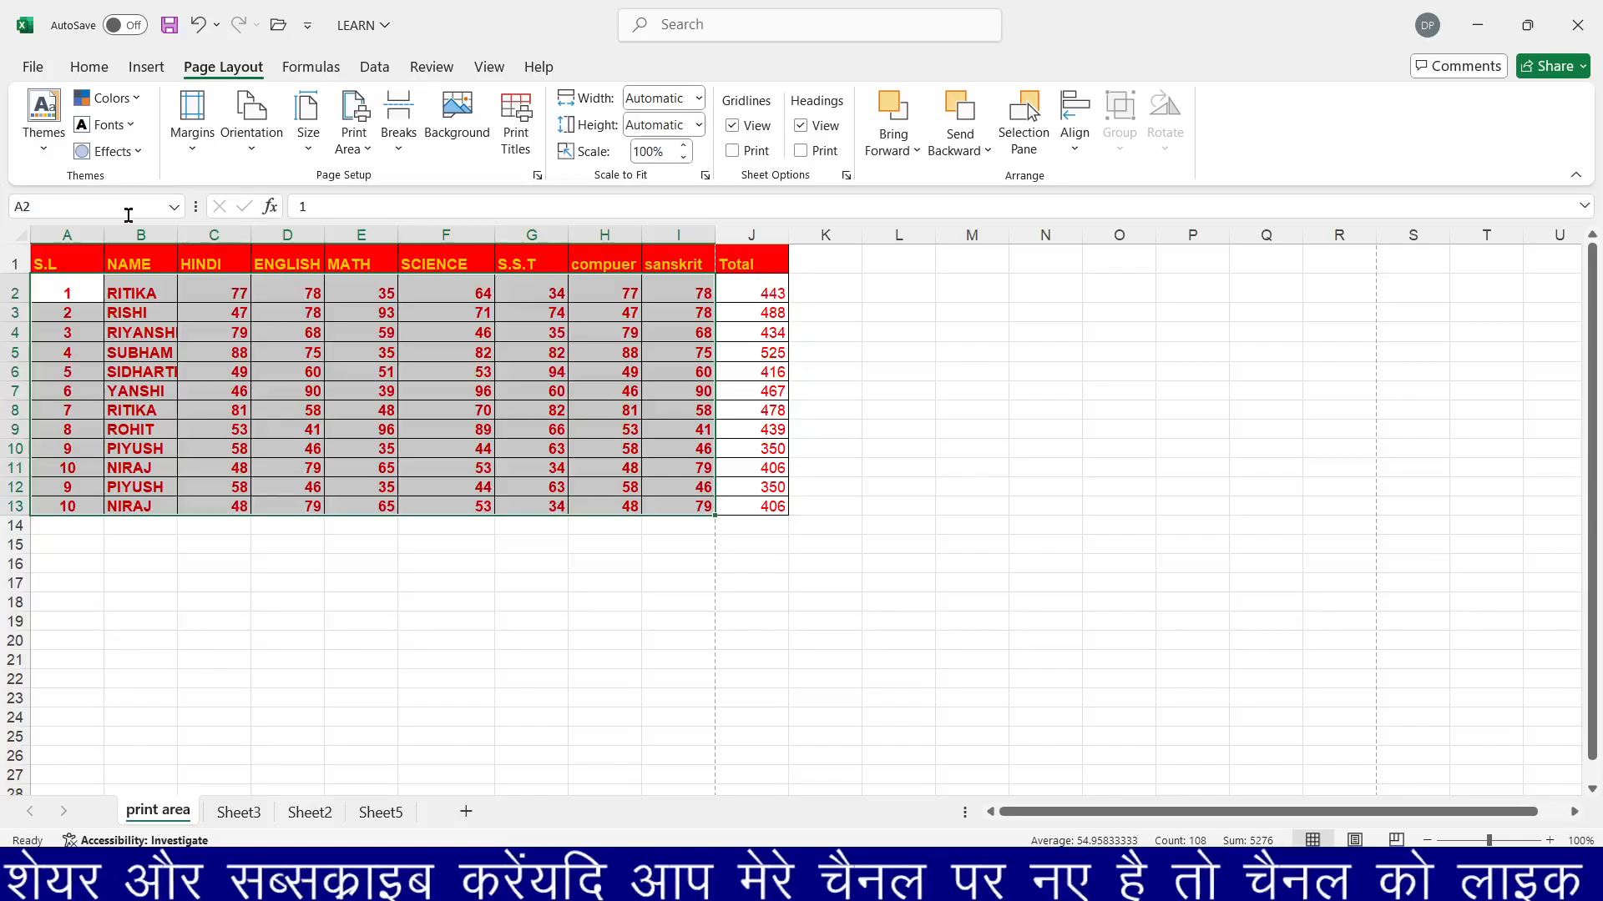
left_click(122, 152)
left_click(203, 298)
left_click(395, 396)
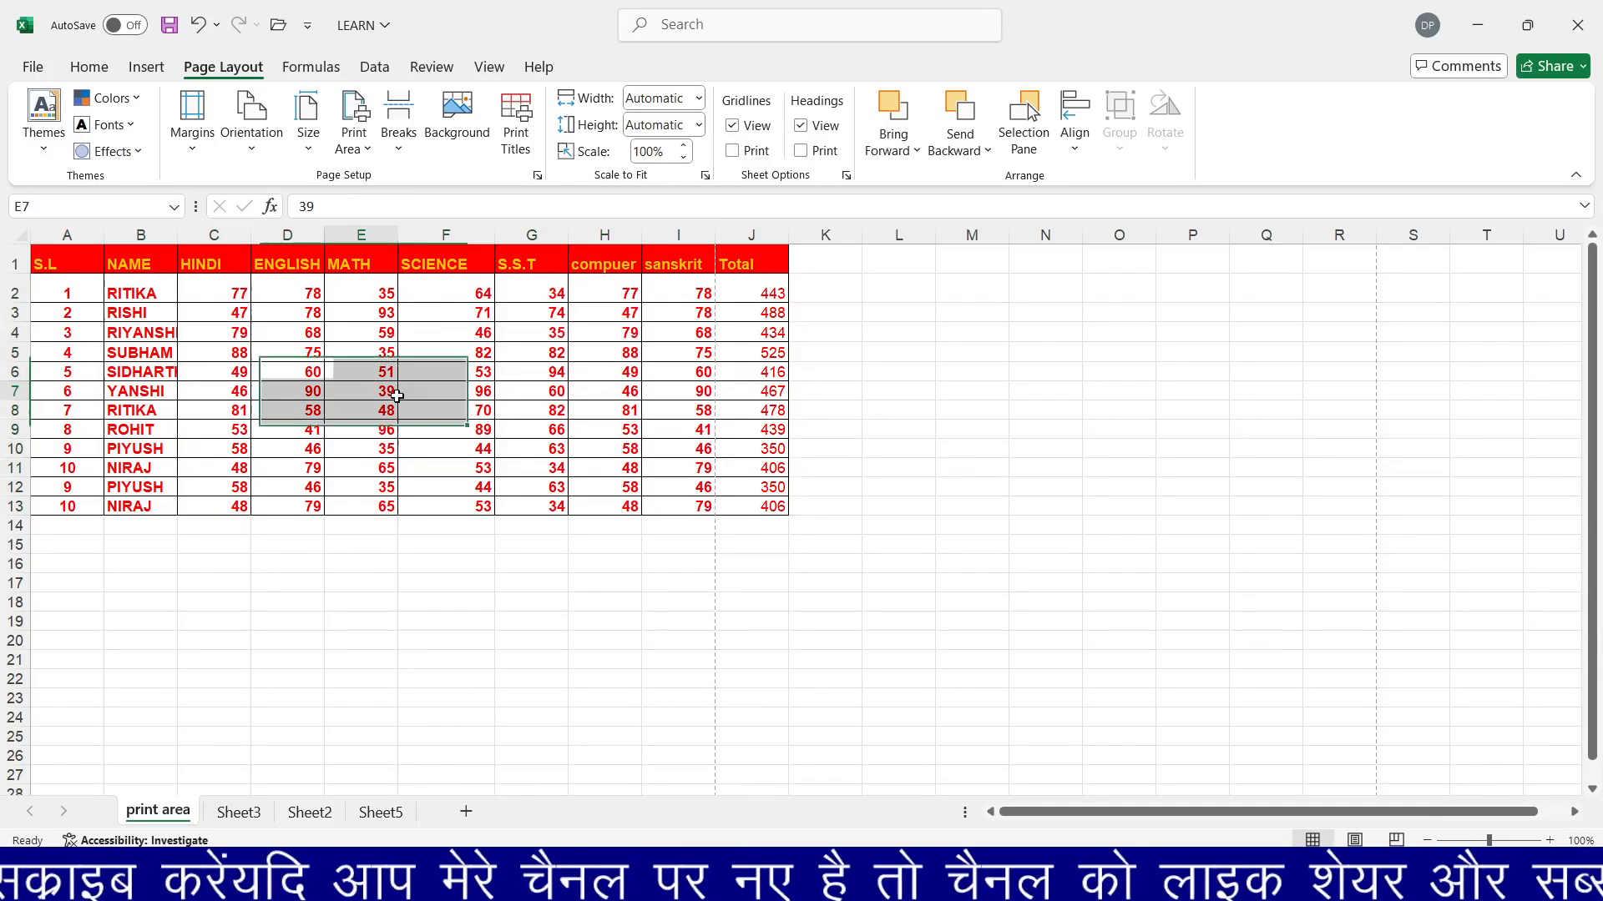
left_click(395, 393)
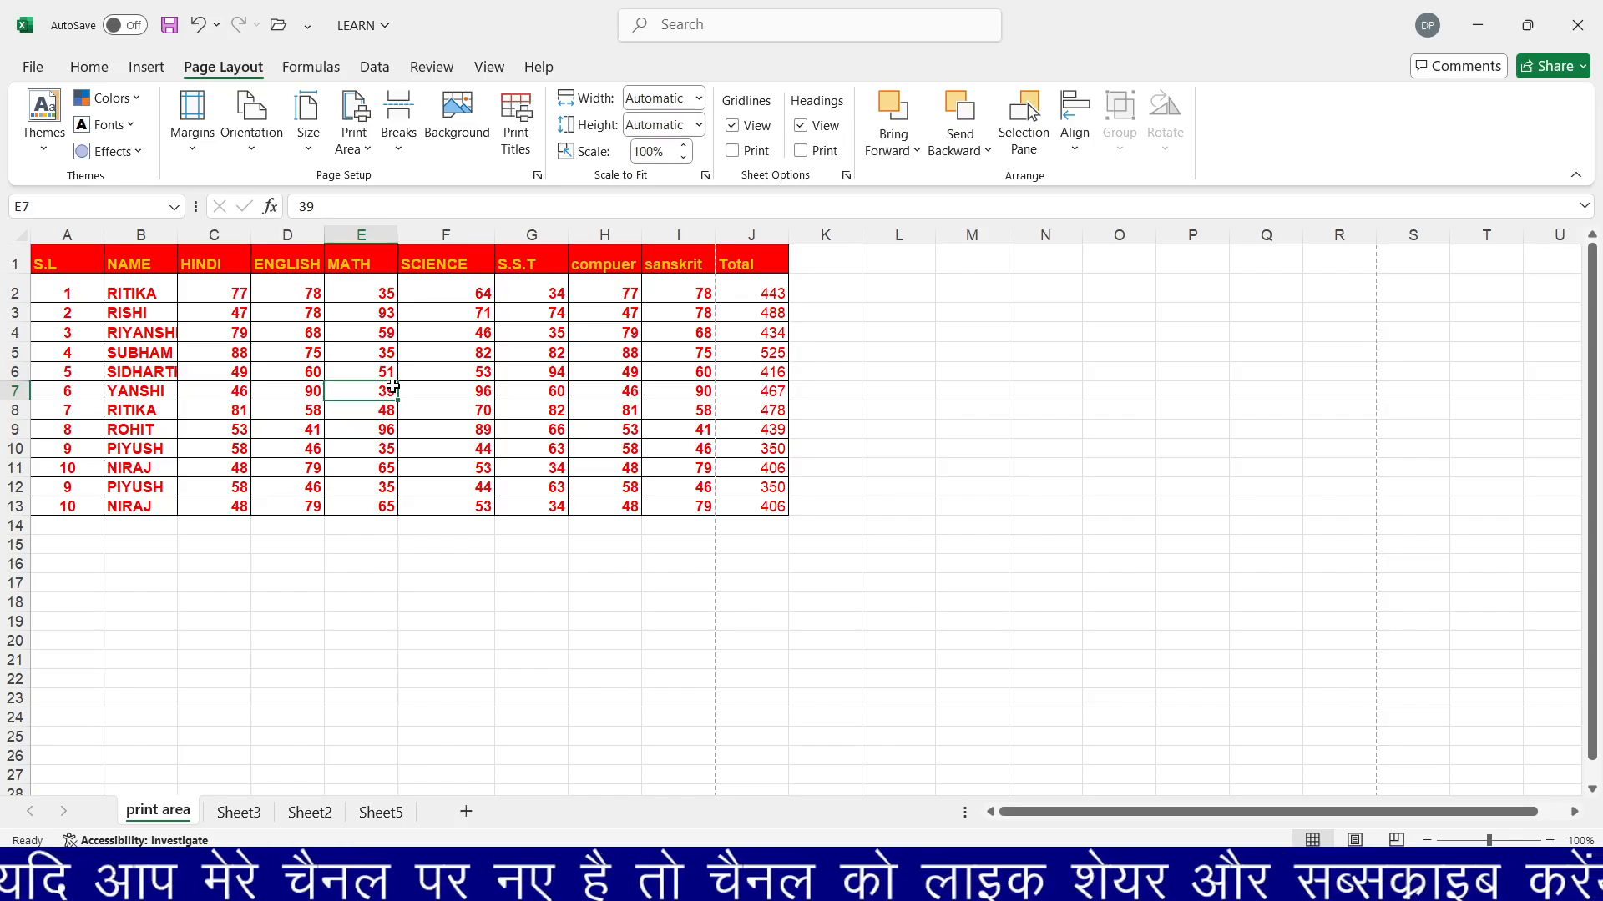
left_click(146, 67)
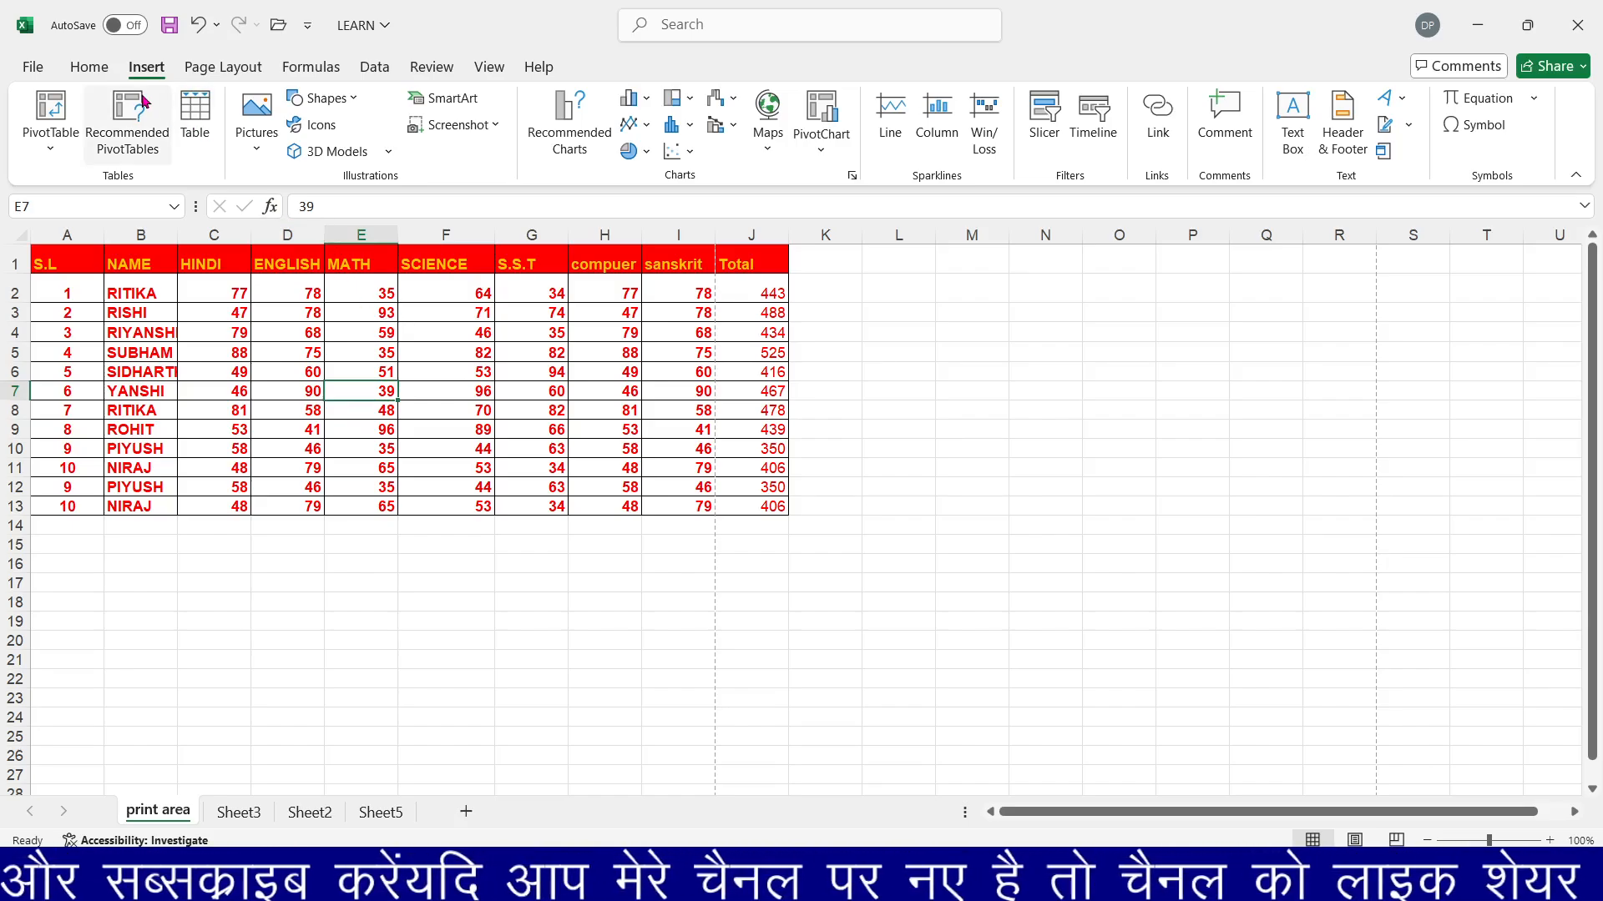
left_click(222, 72)
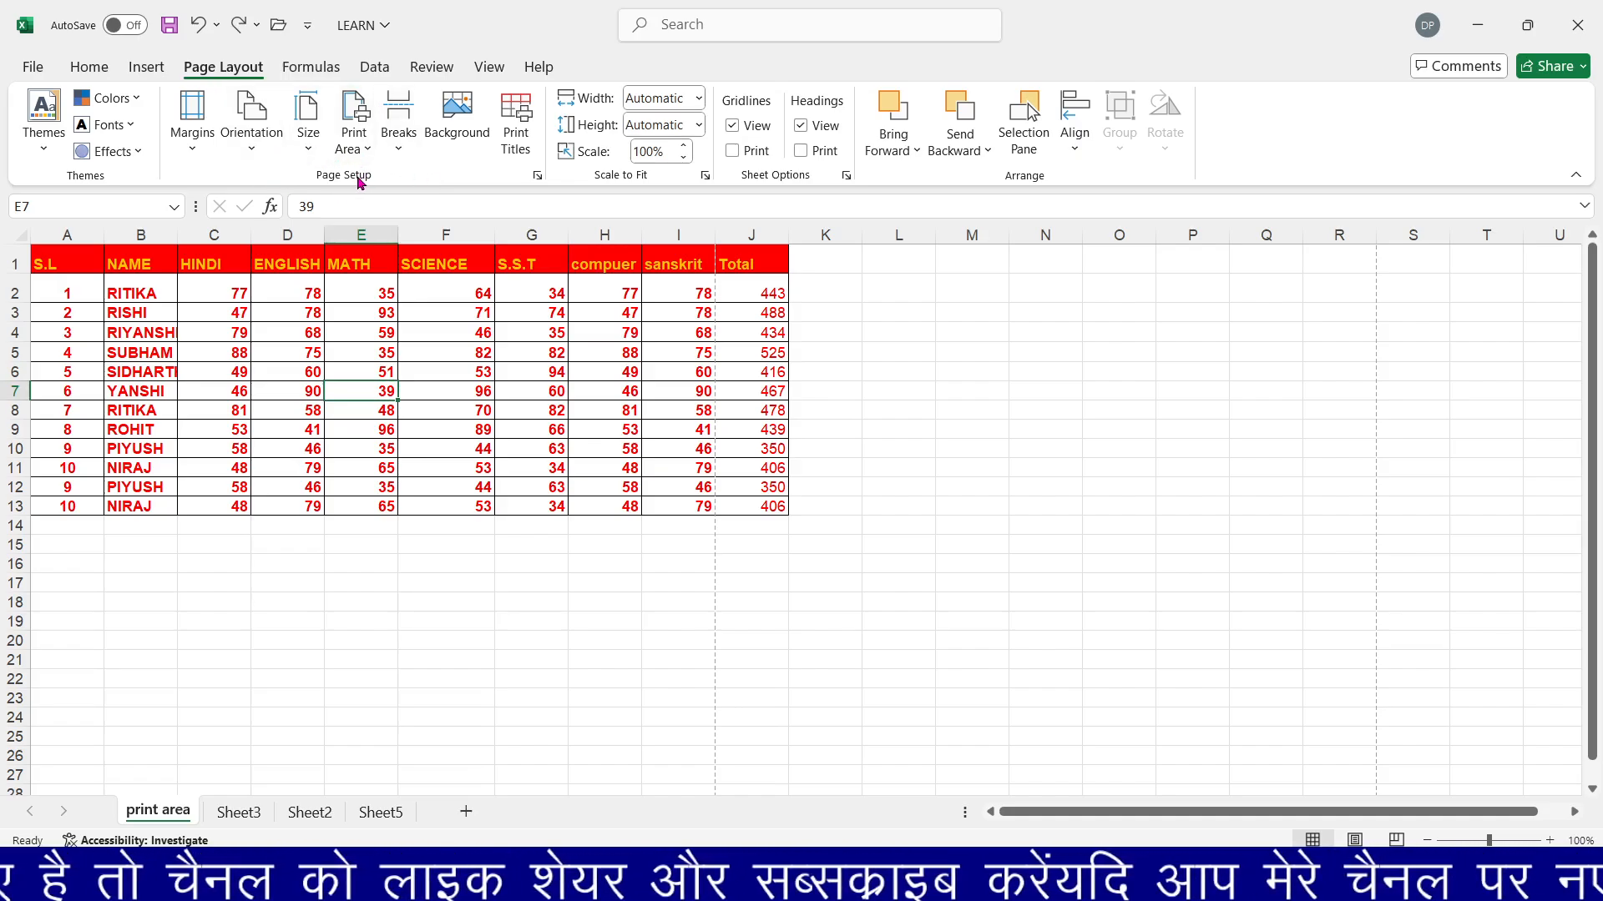
Undo all the theme, color and font changes back to the empty Sheet3, and redo the paste of the marks table there.
key("ctrl+z")
key("ctrl+z")
key("ctrl+z")
key("ctrl+z")
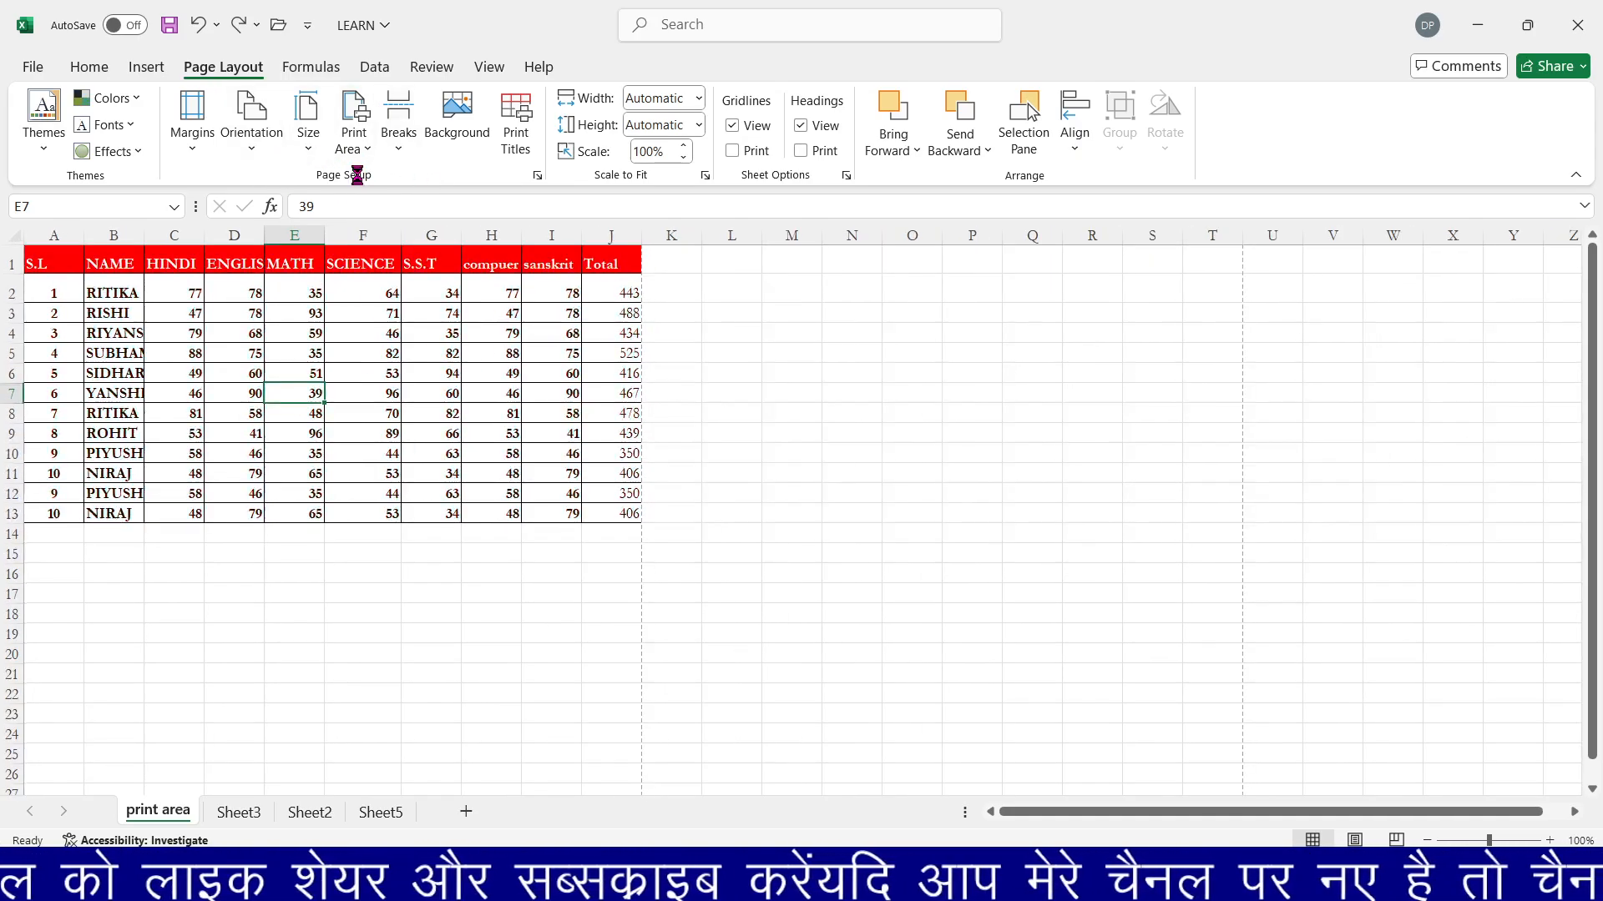
key("ctrl+z")
key("ctrl+z")
key("ctrl+z")
key("ctrl+z")
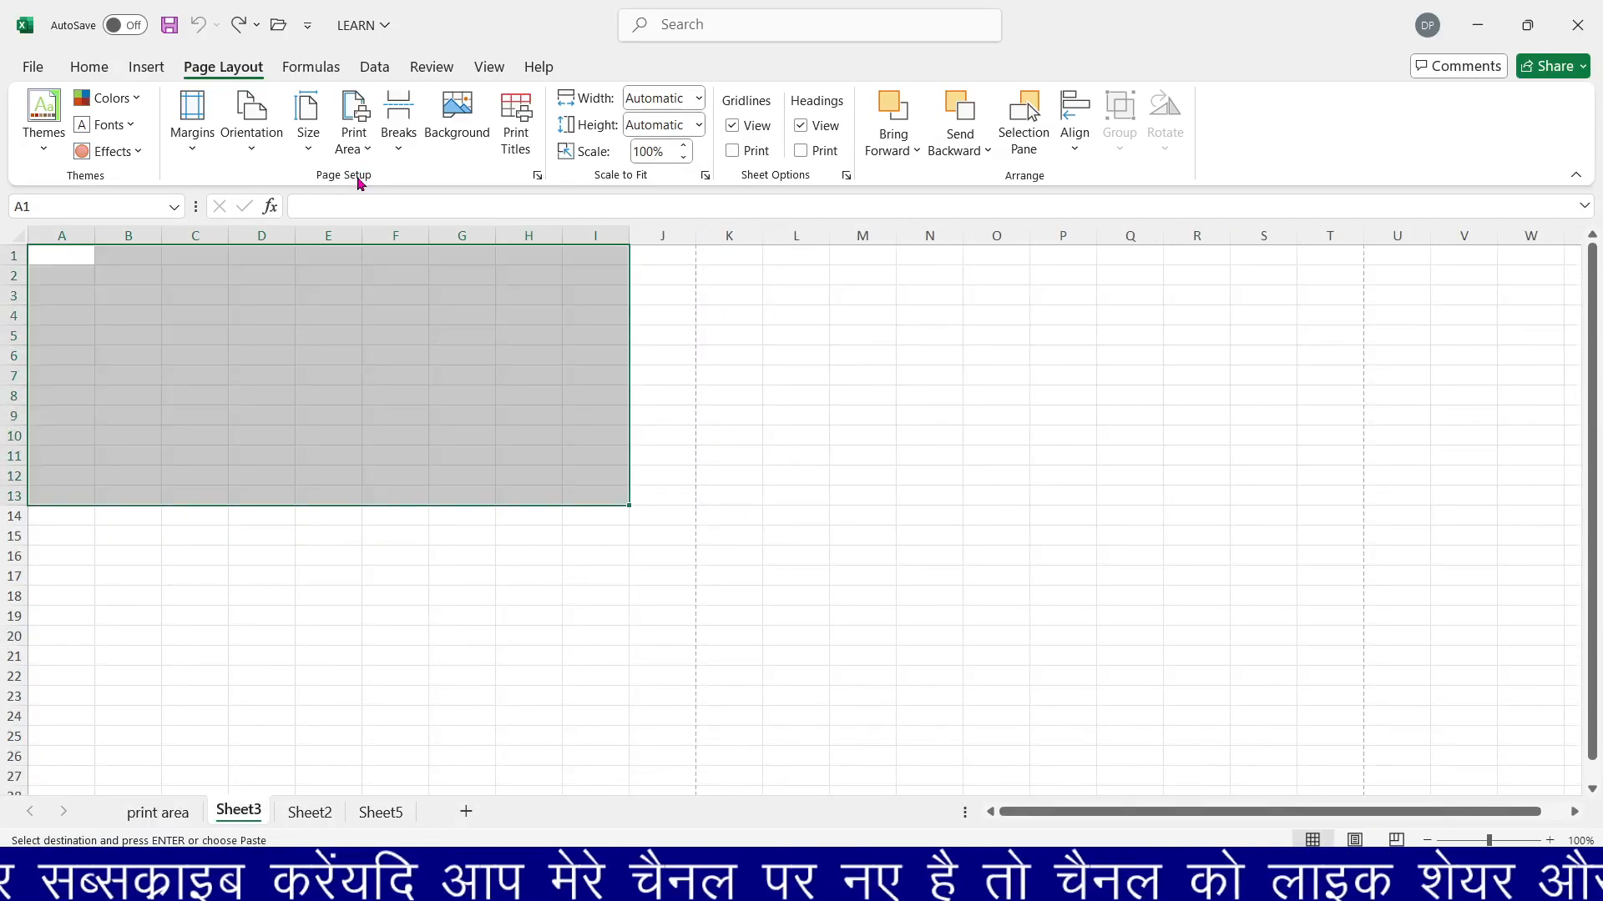
key("ctrl+y")
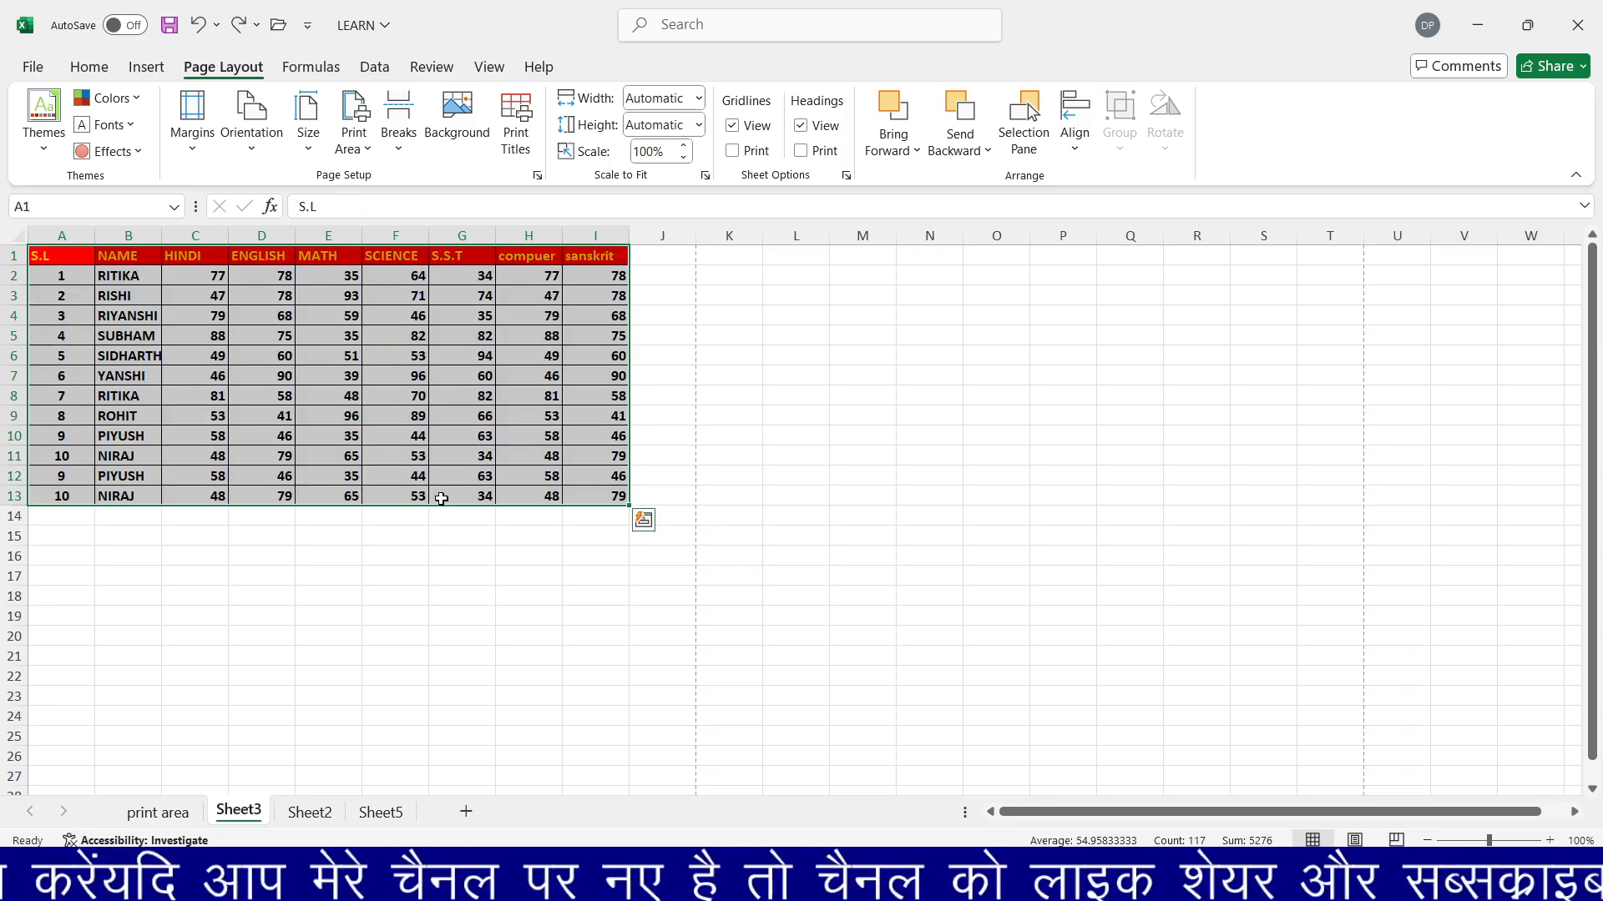
left_click(441, 497)
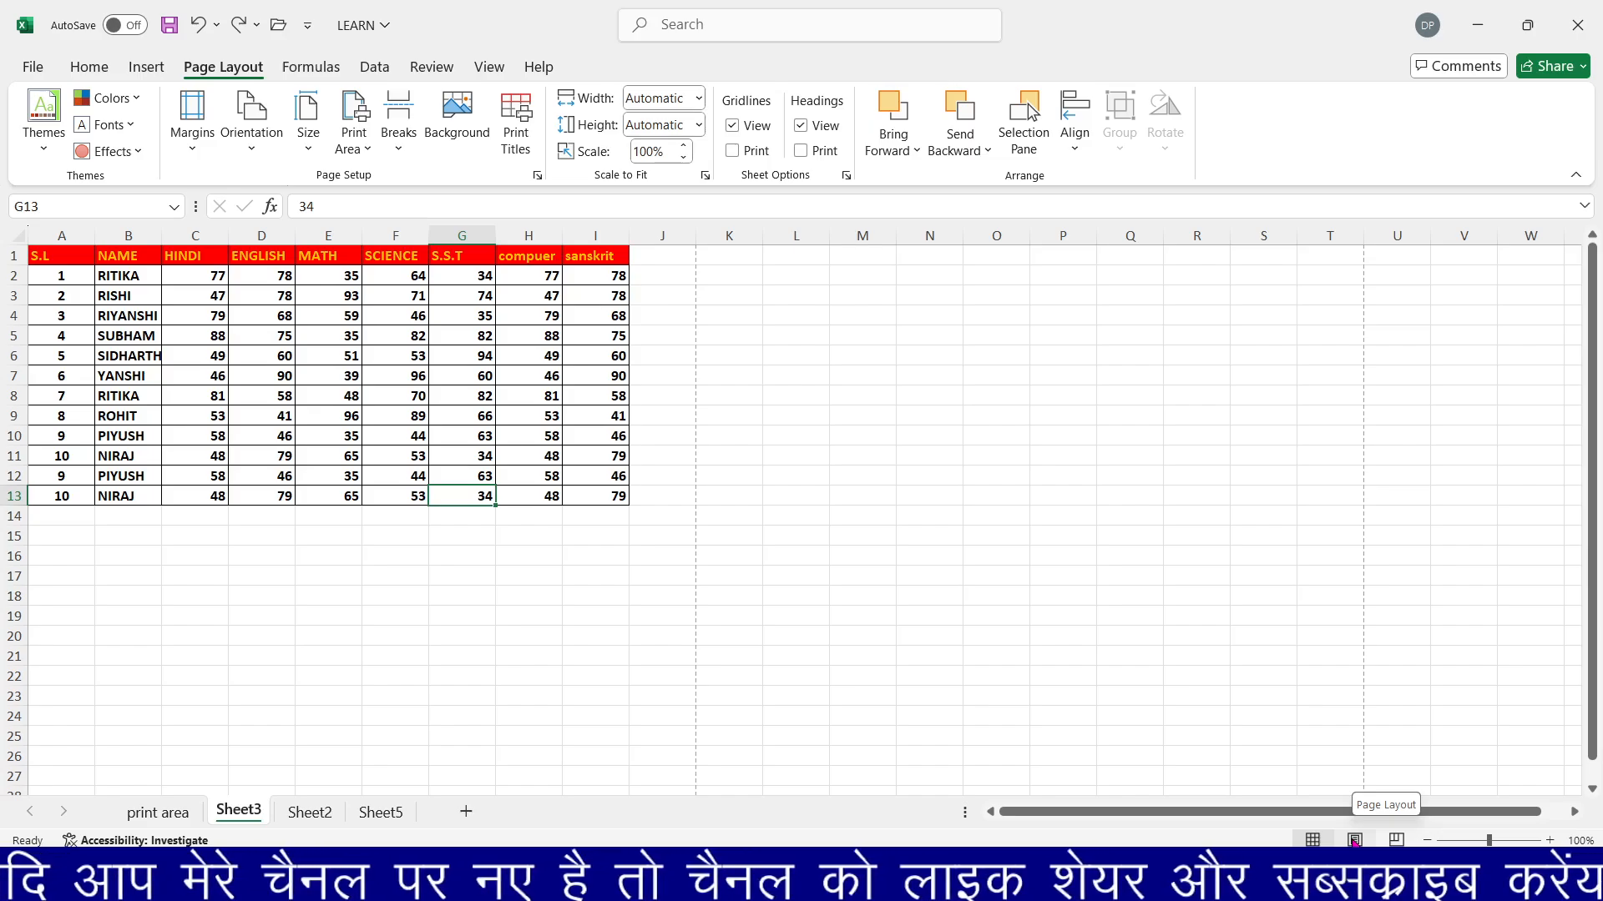
Show Sheet3 in Page Layout view and examine its pages at 25% zoom, returning to about 98%.
left_click(1354, 840)
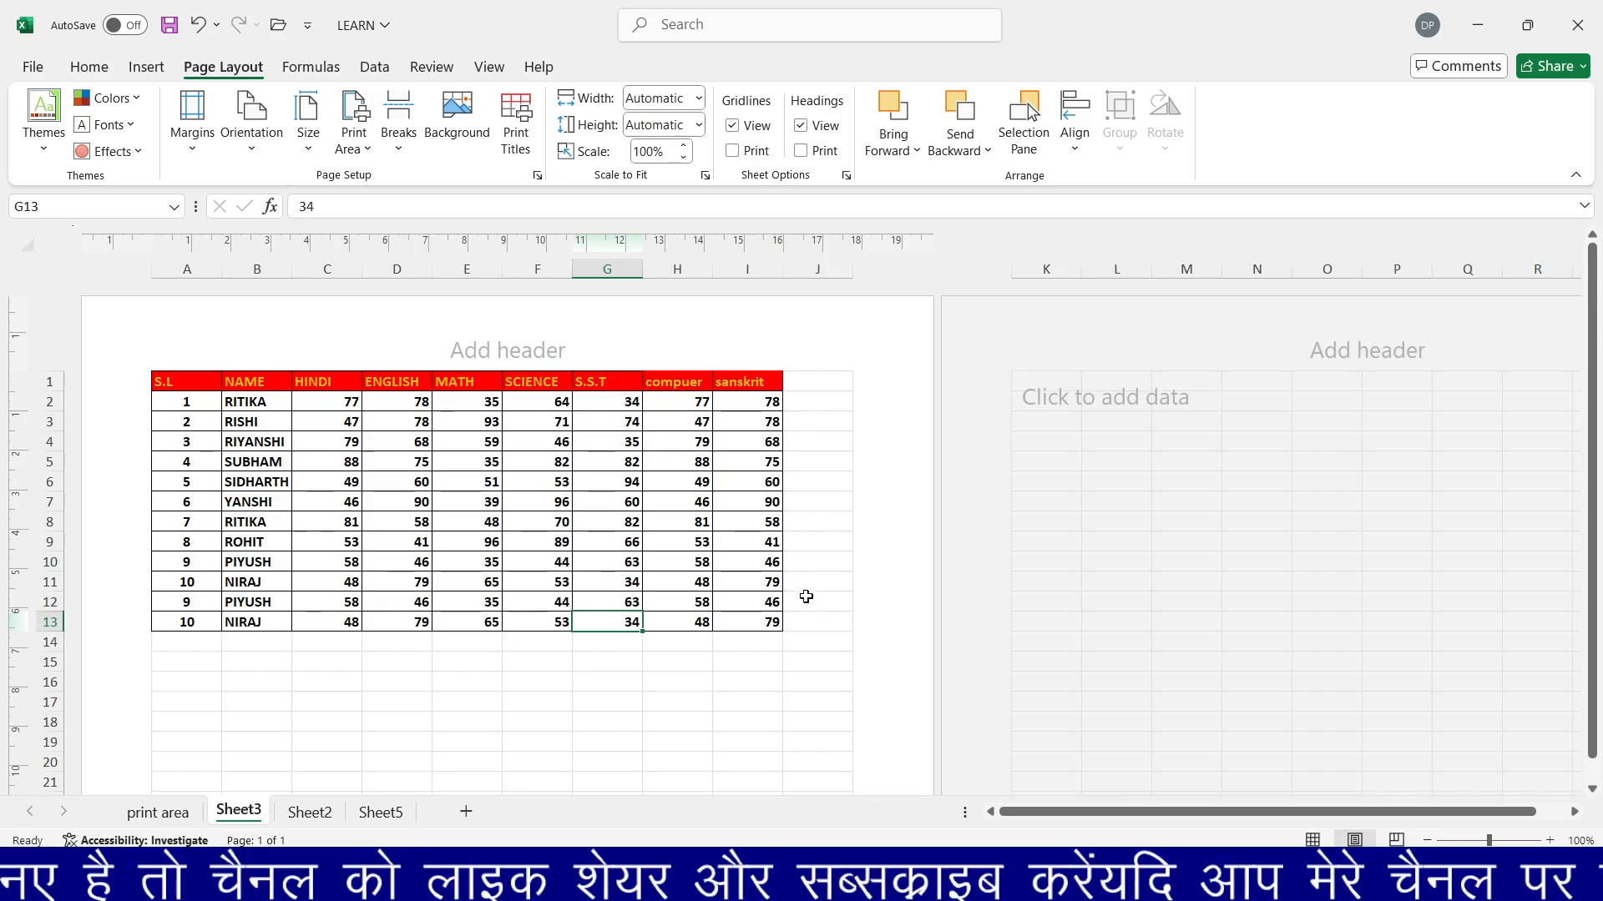
scroll(806, 596, "down", 2)
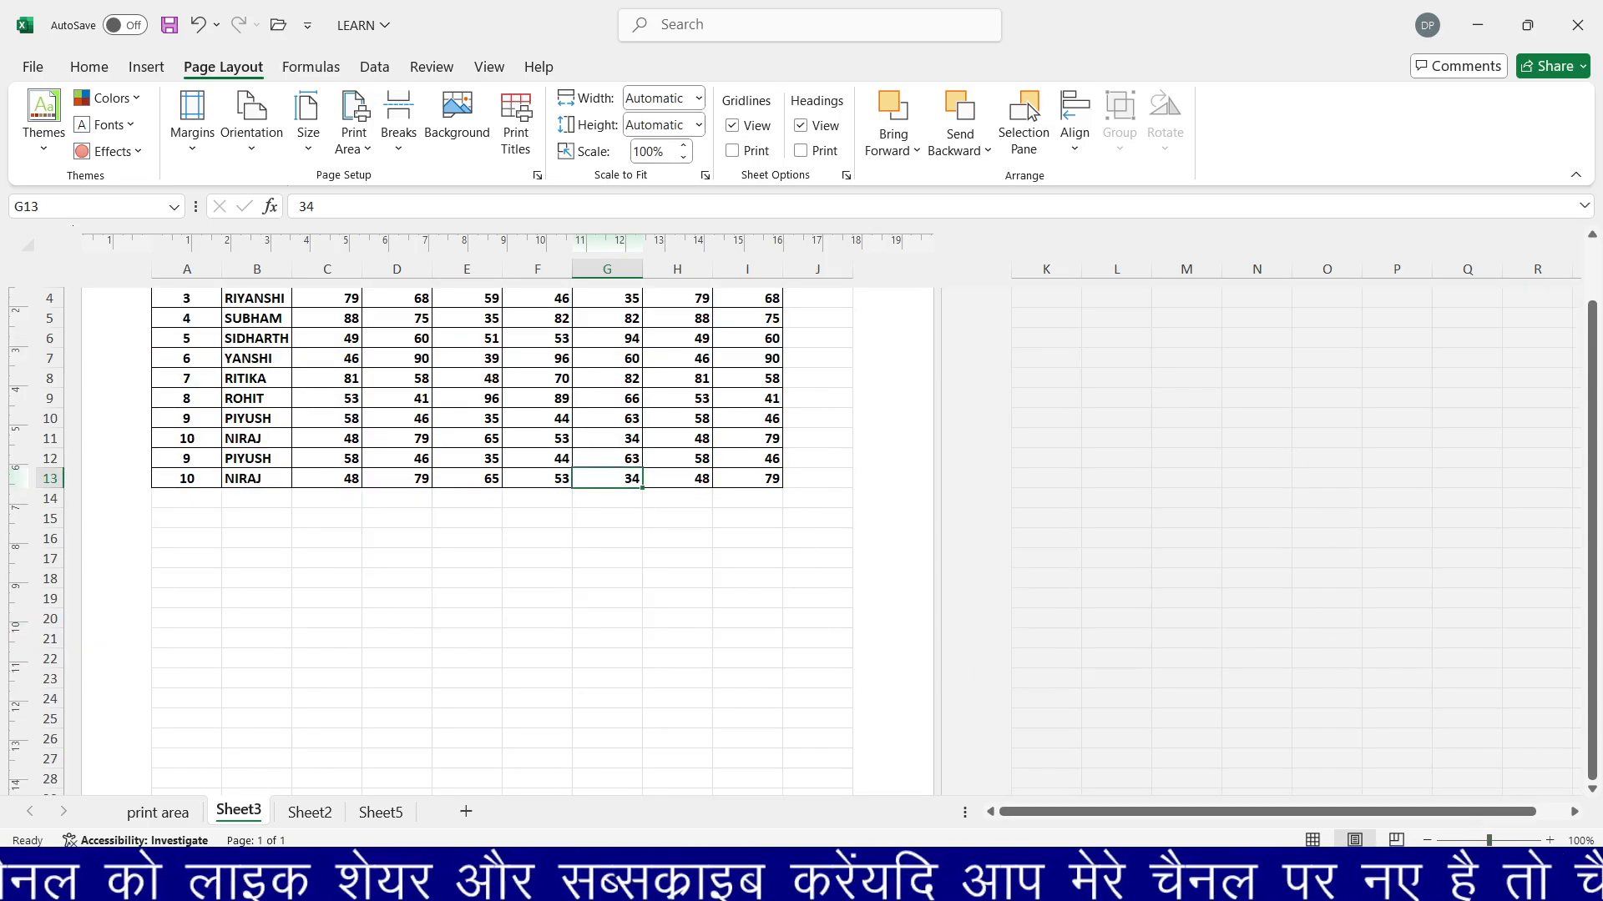
left_click_drag(1490, 842, 1448, 841)
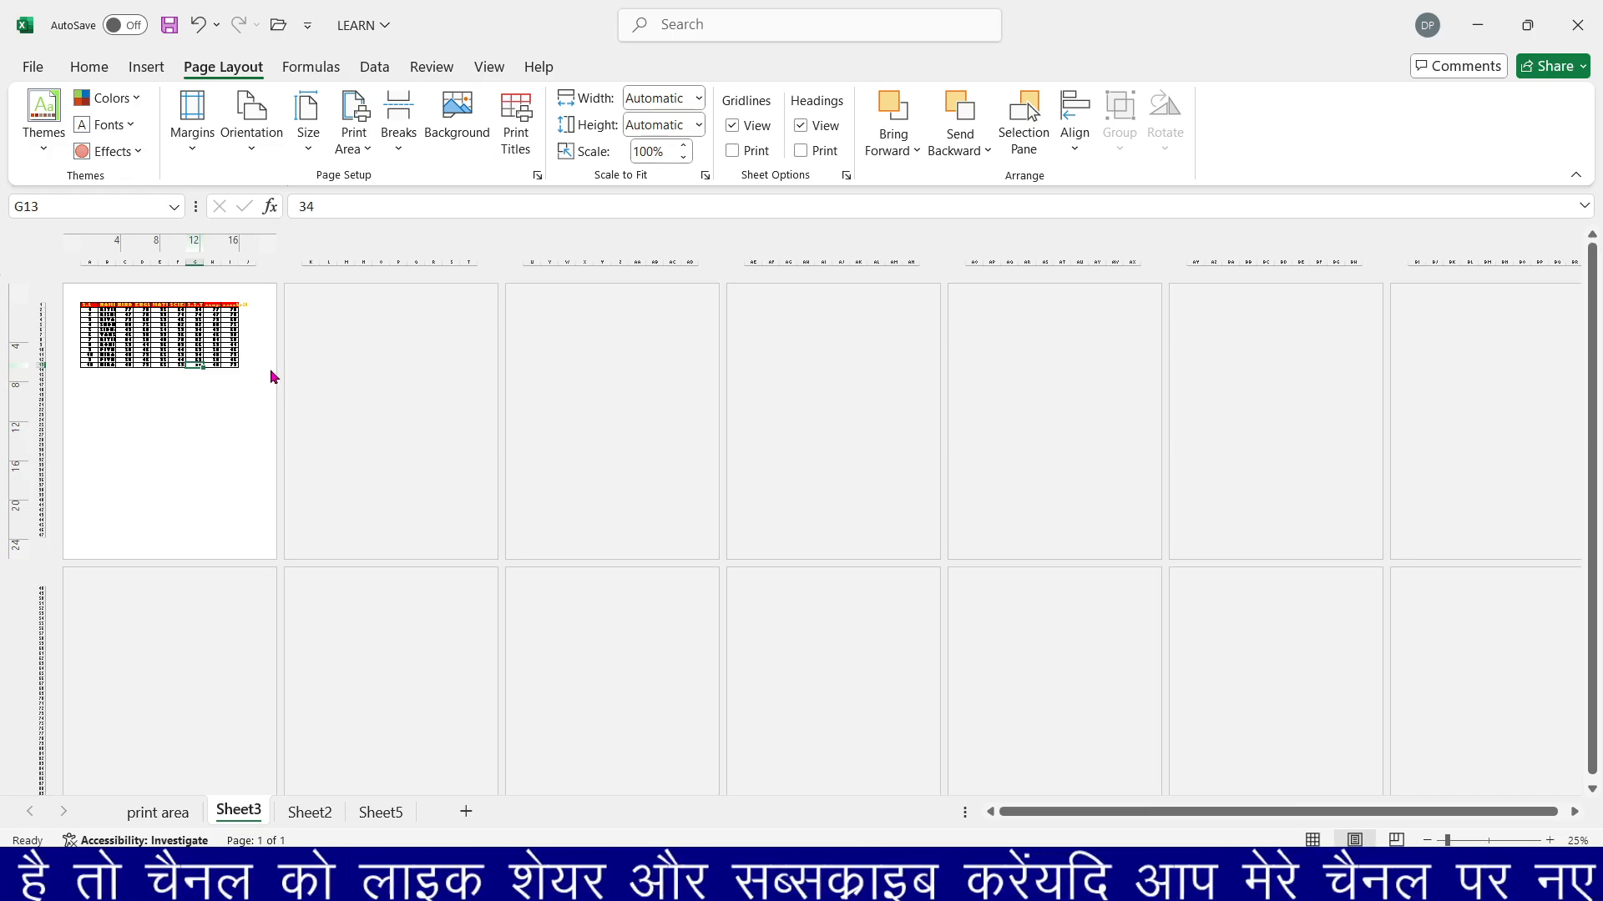
left_click(1474, 842)
left_click(1489, 841)
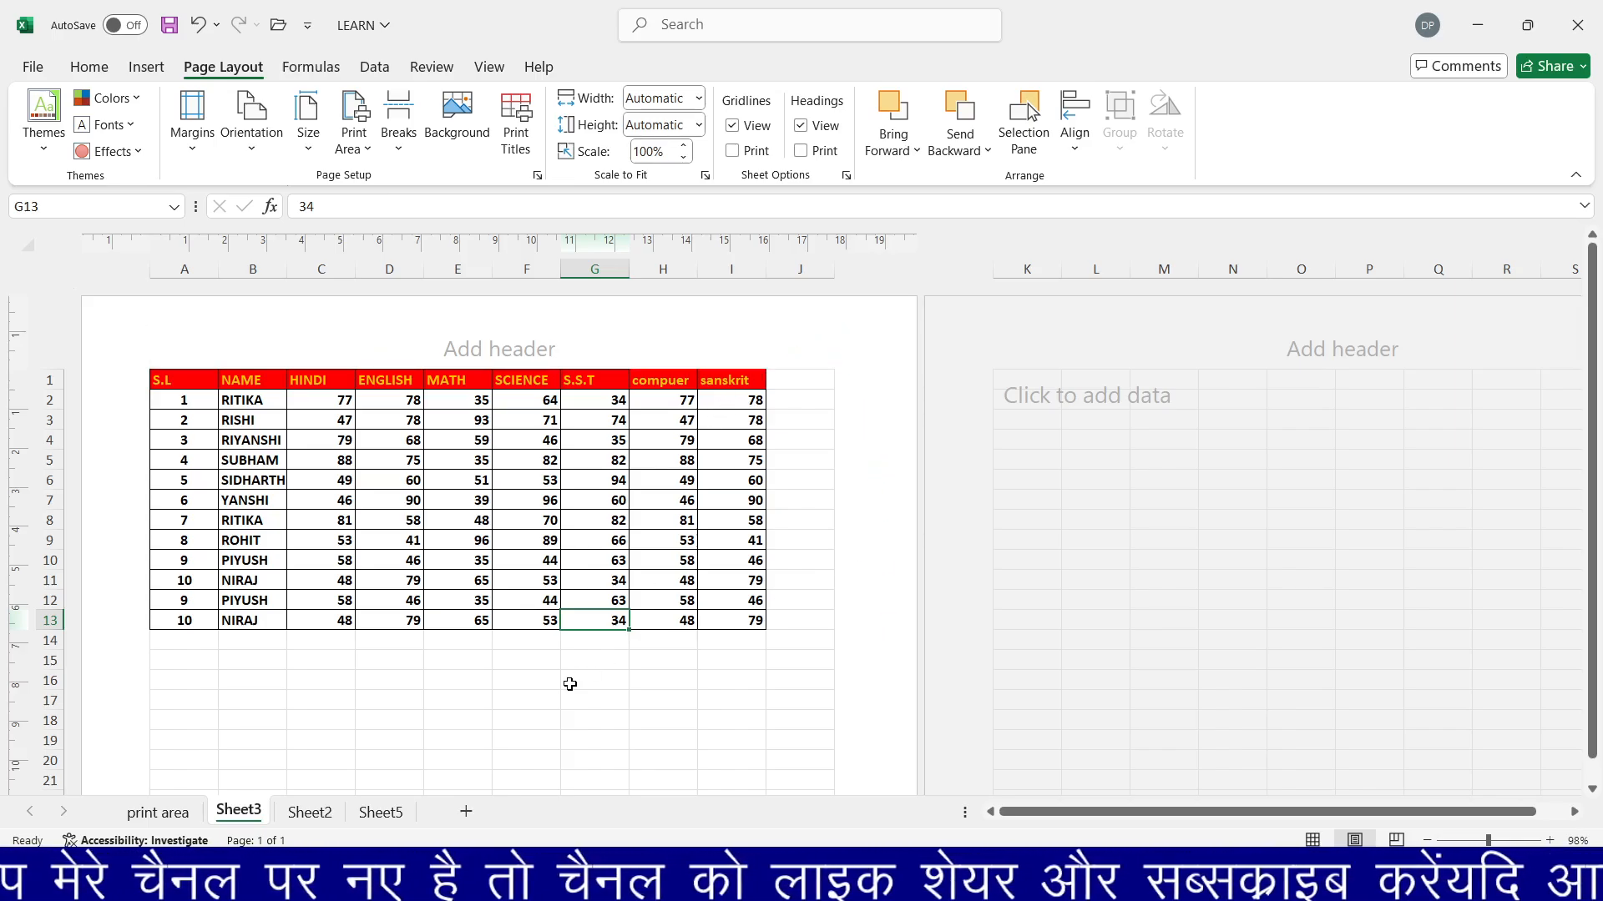
Add a new blank worksheet after Sheet3 and show it in Page Layout view.
left_click(468, 817)
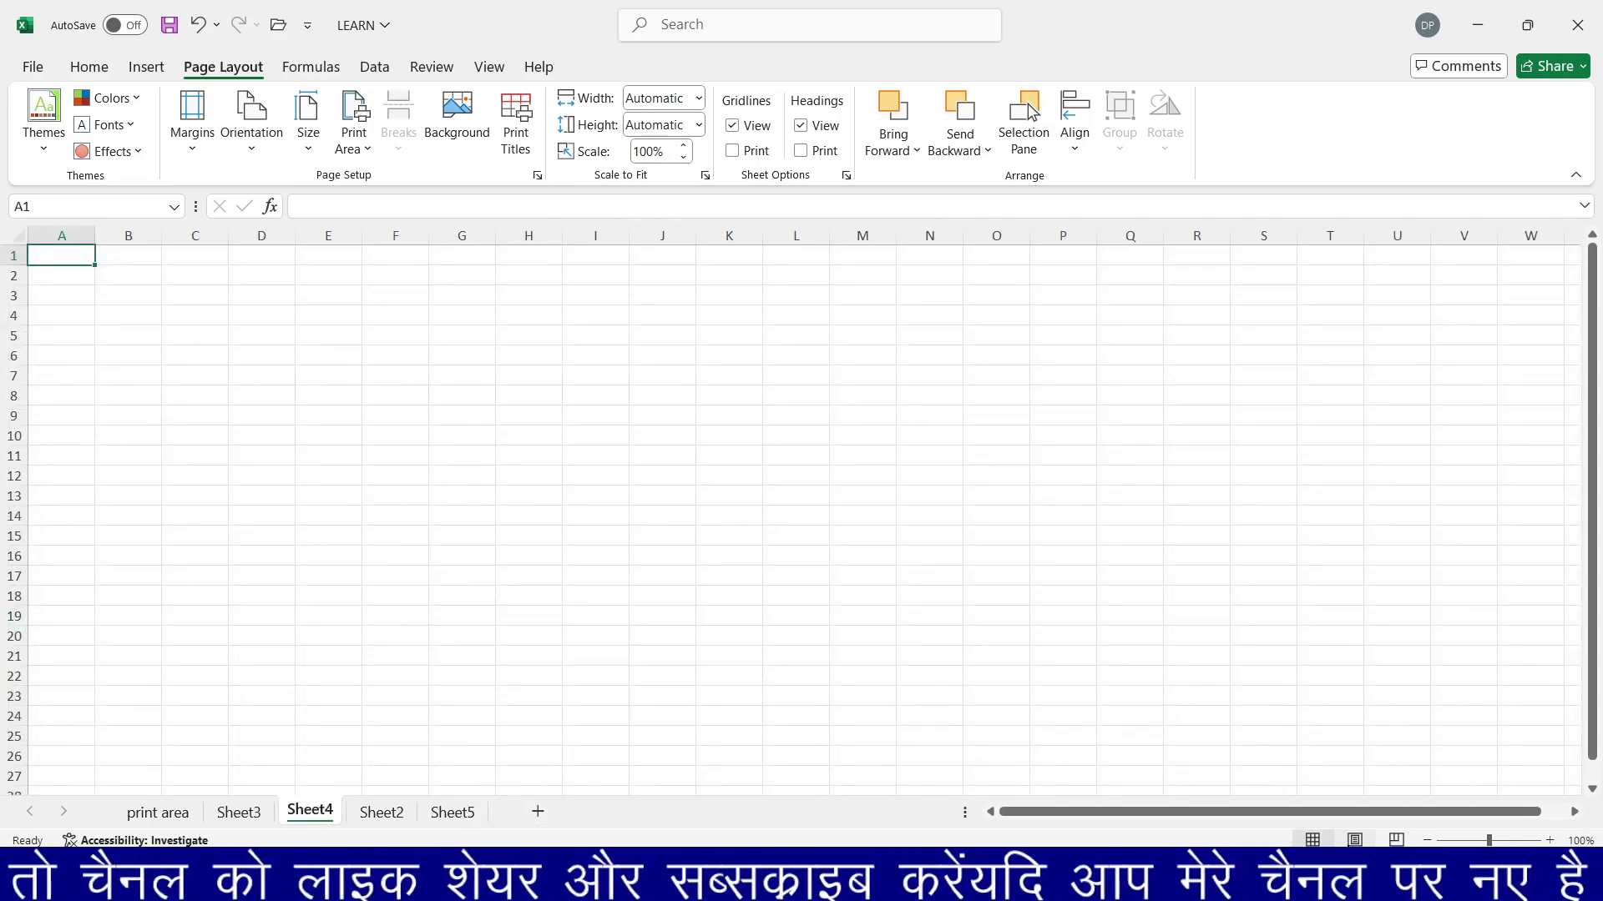
left_click(1354, 840)
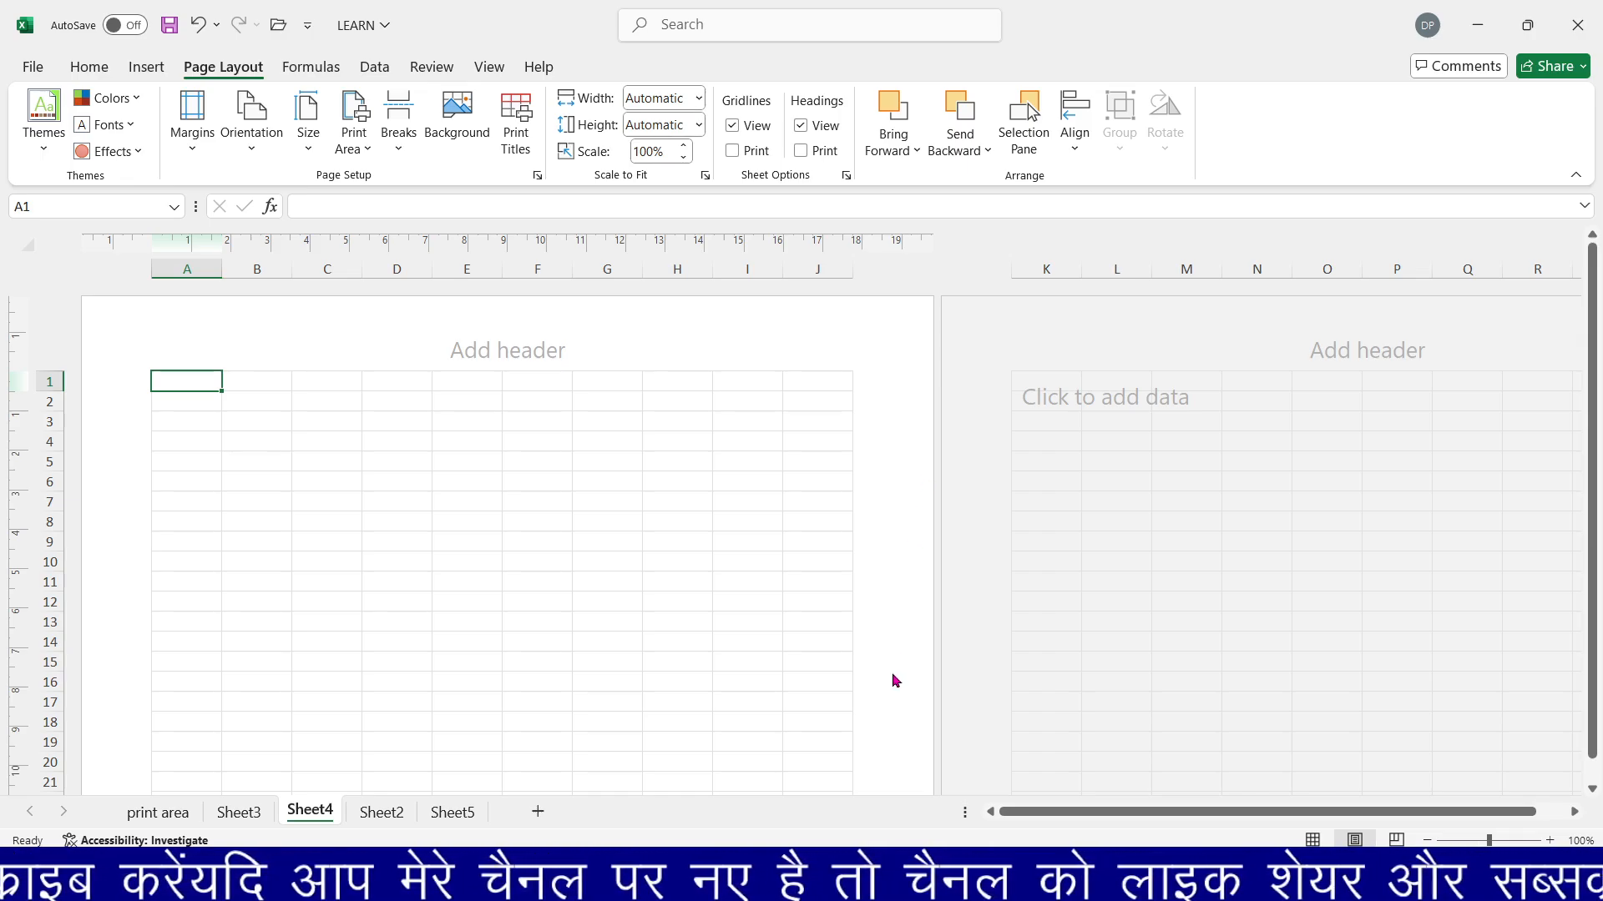
Review the page margin presets and apply the Narrow margins to the new sheet.
left_click(187, 152)
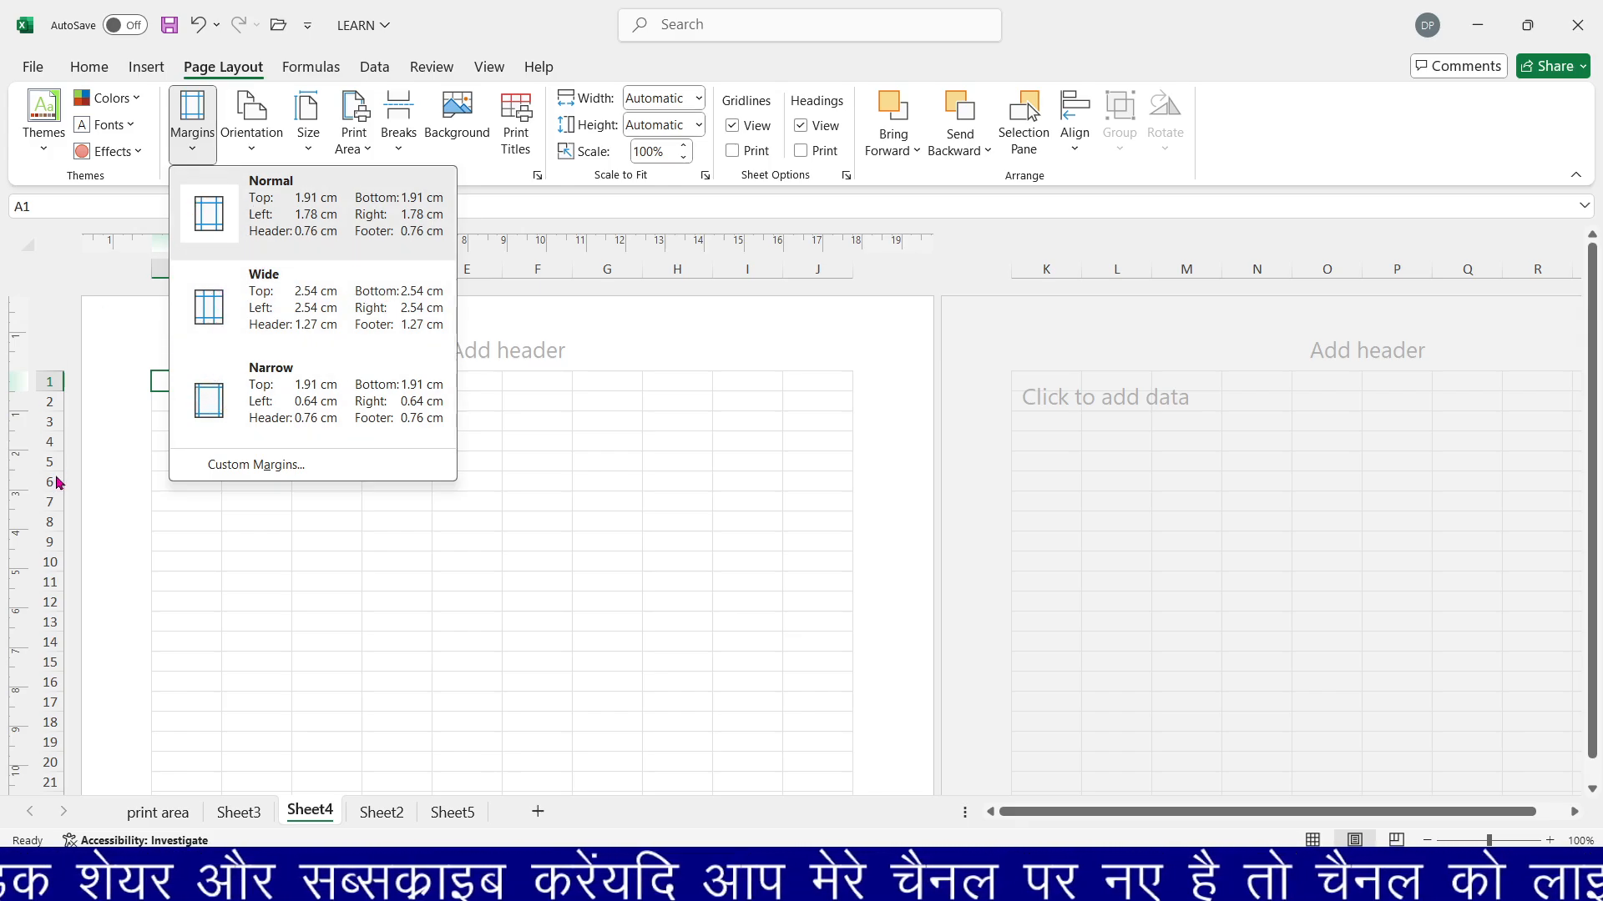
left_click(101, 449)
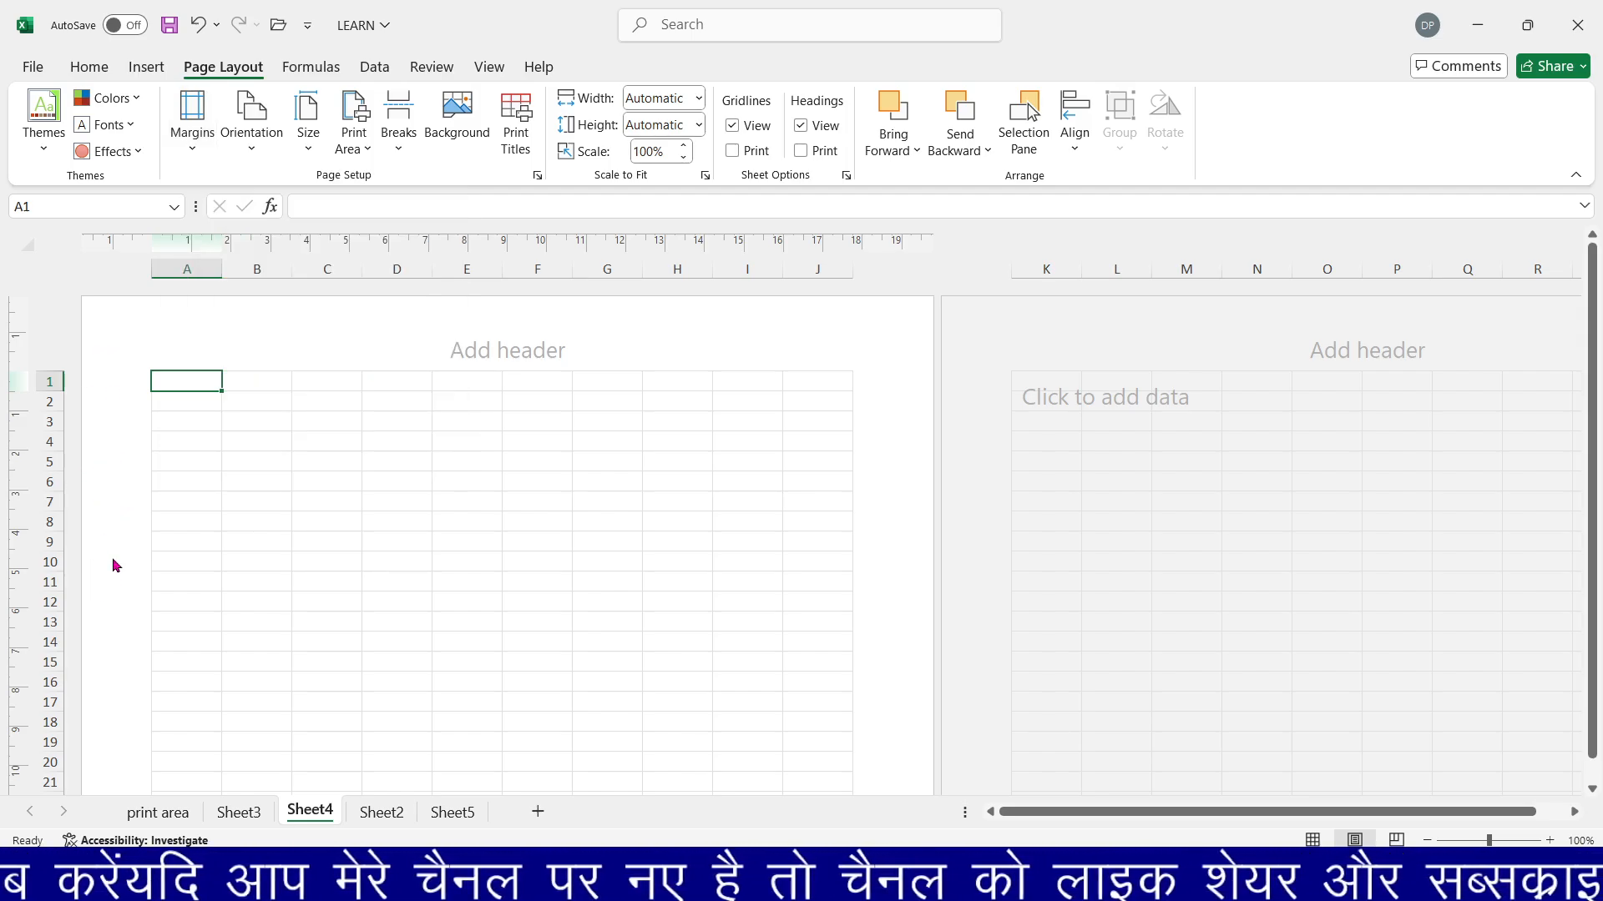
left_click(193, 138)
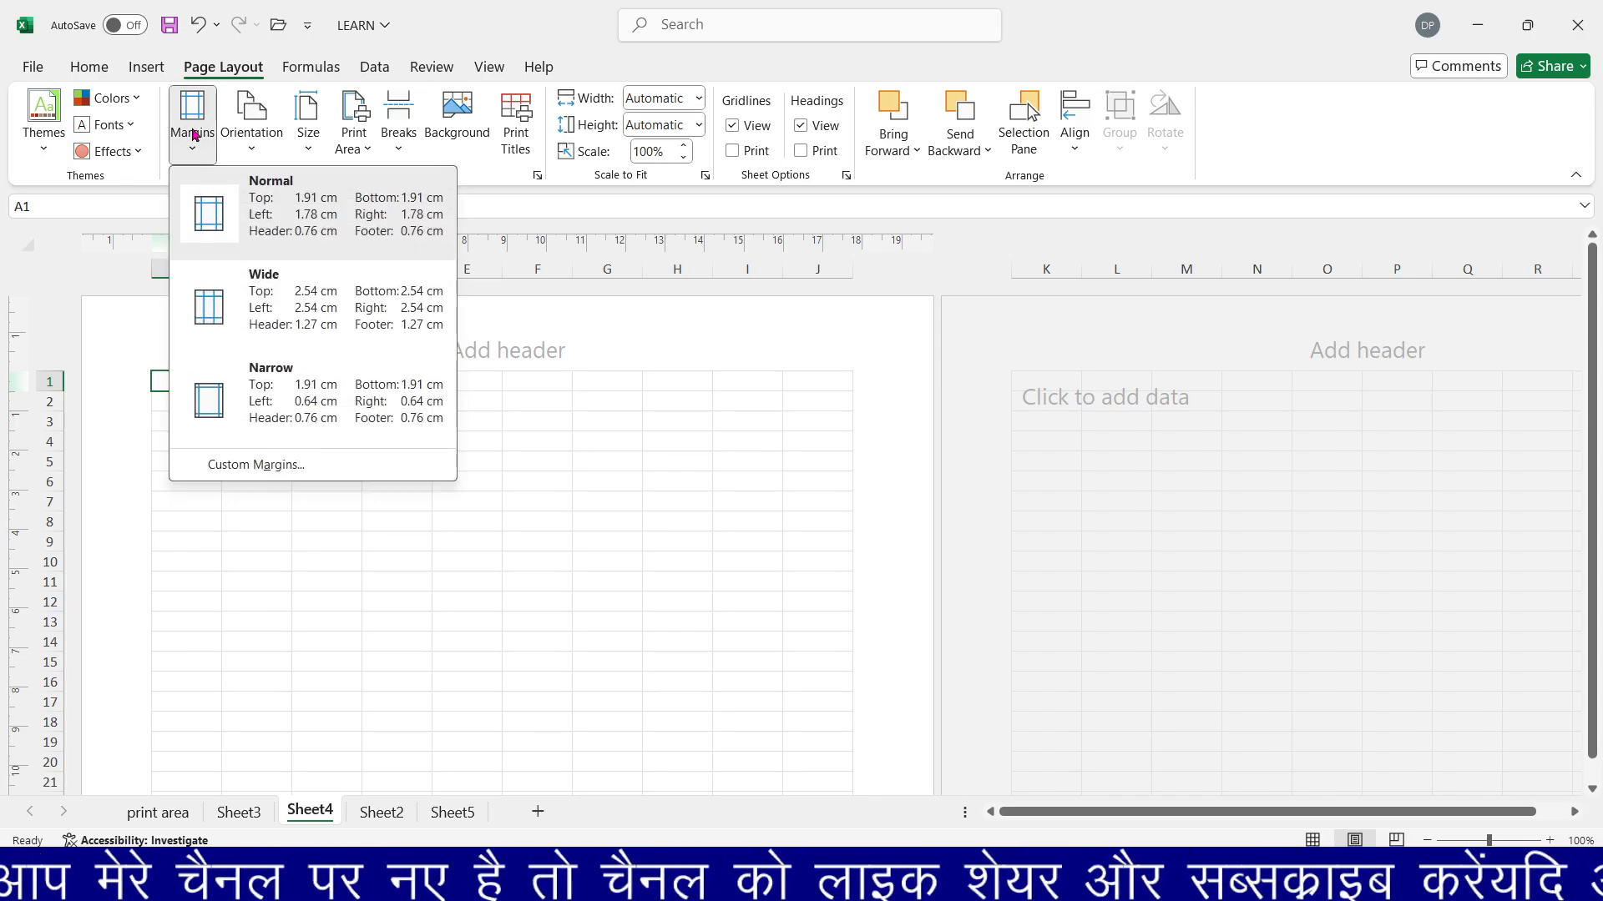
left_click(197, 405)
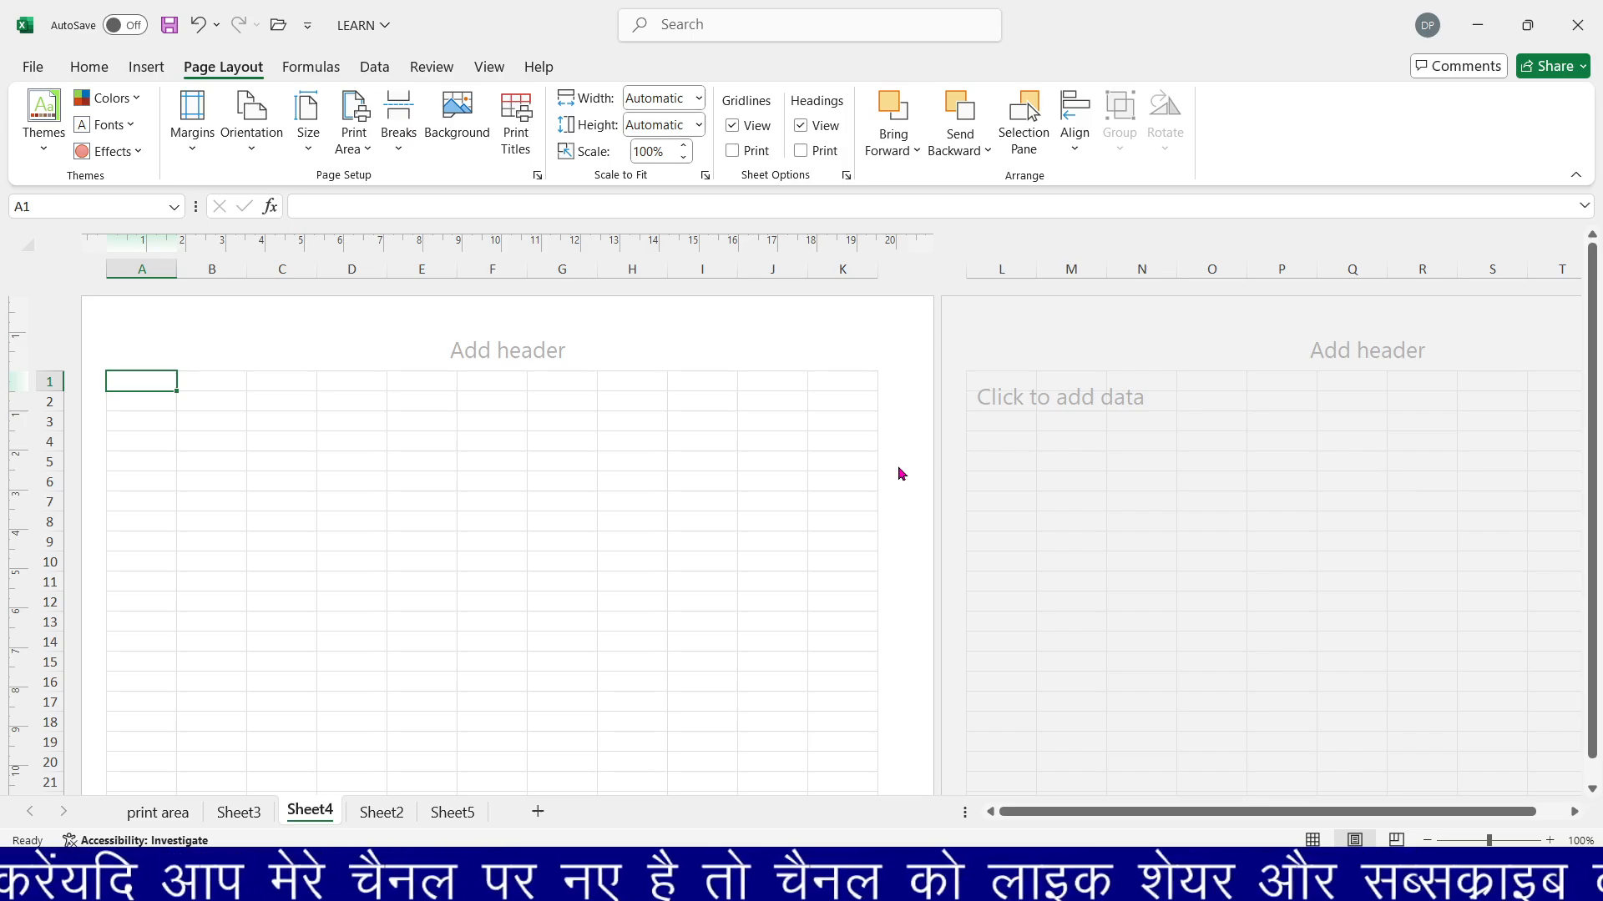
Check the new sheet in Normal view, return to Page Layout view and set its page margins to Normal.
key("ctrl+z")
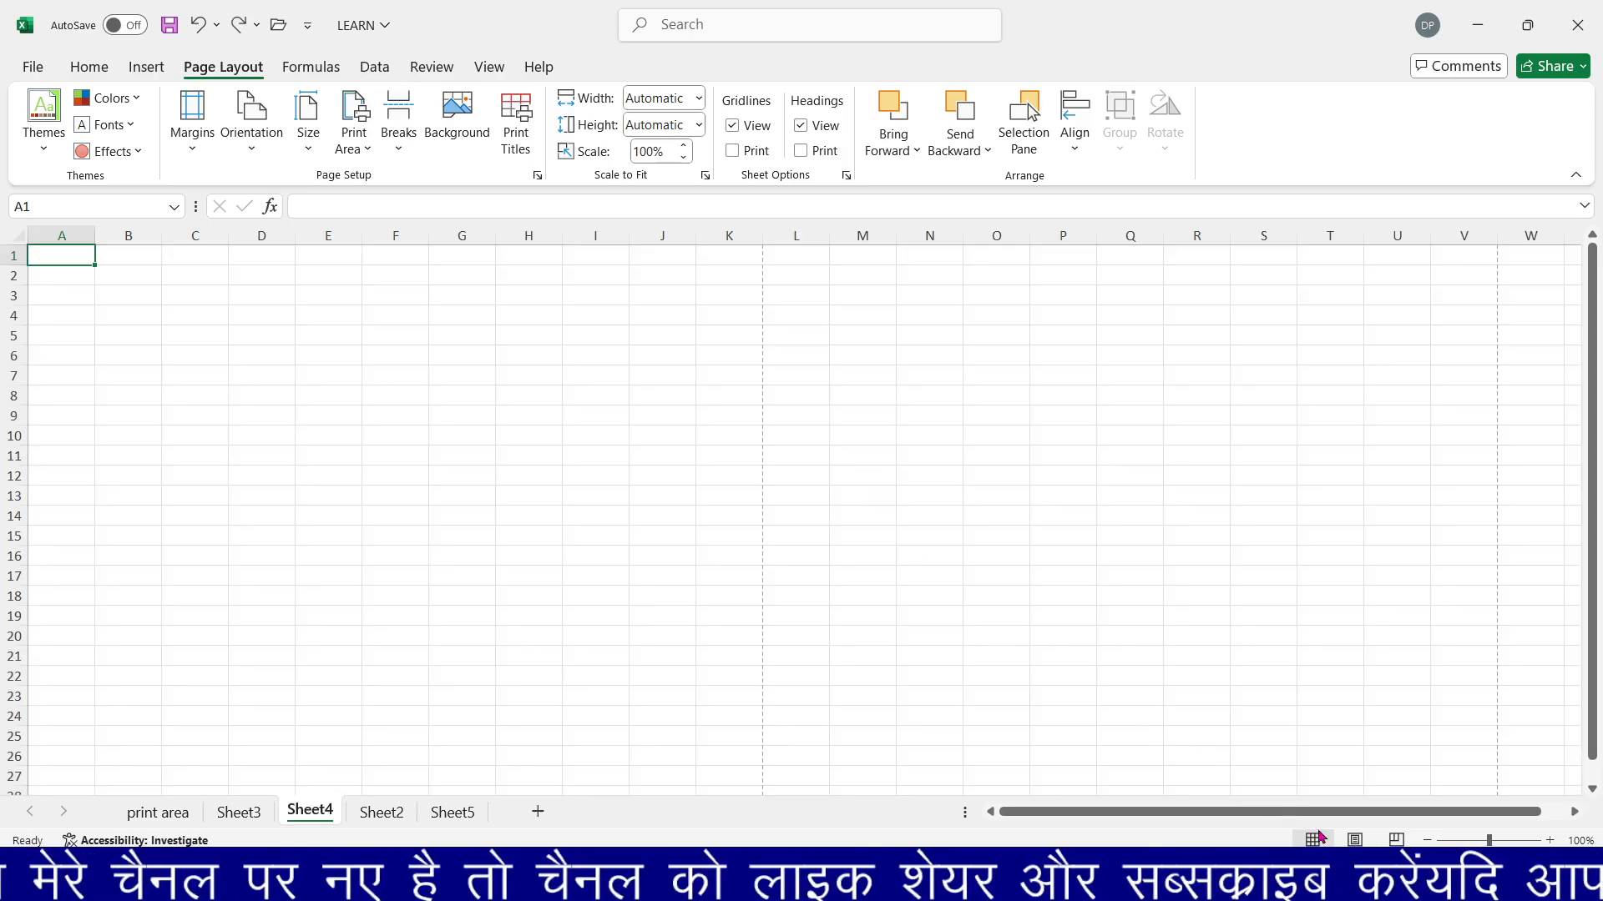
left_click(1355, 840)
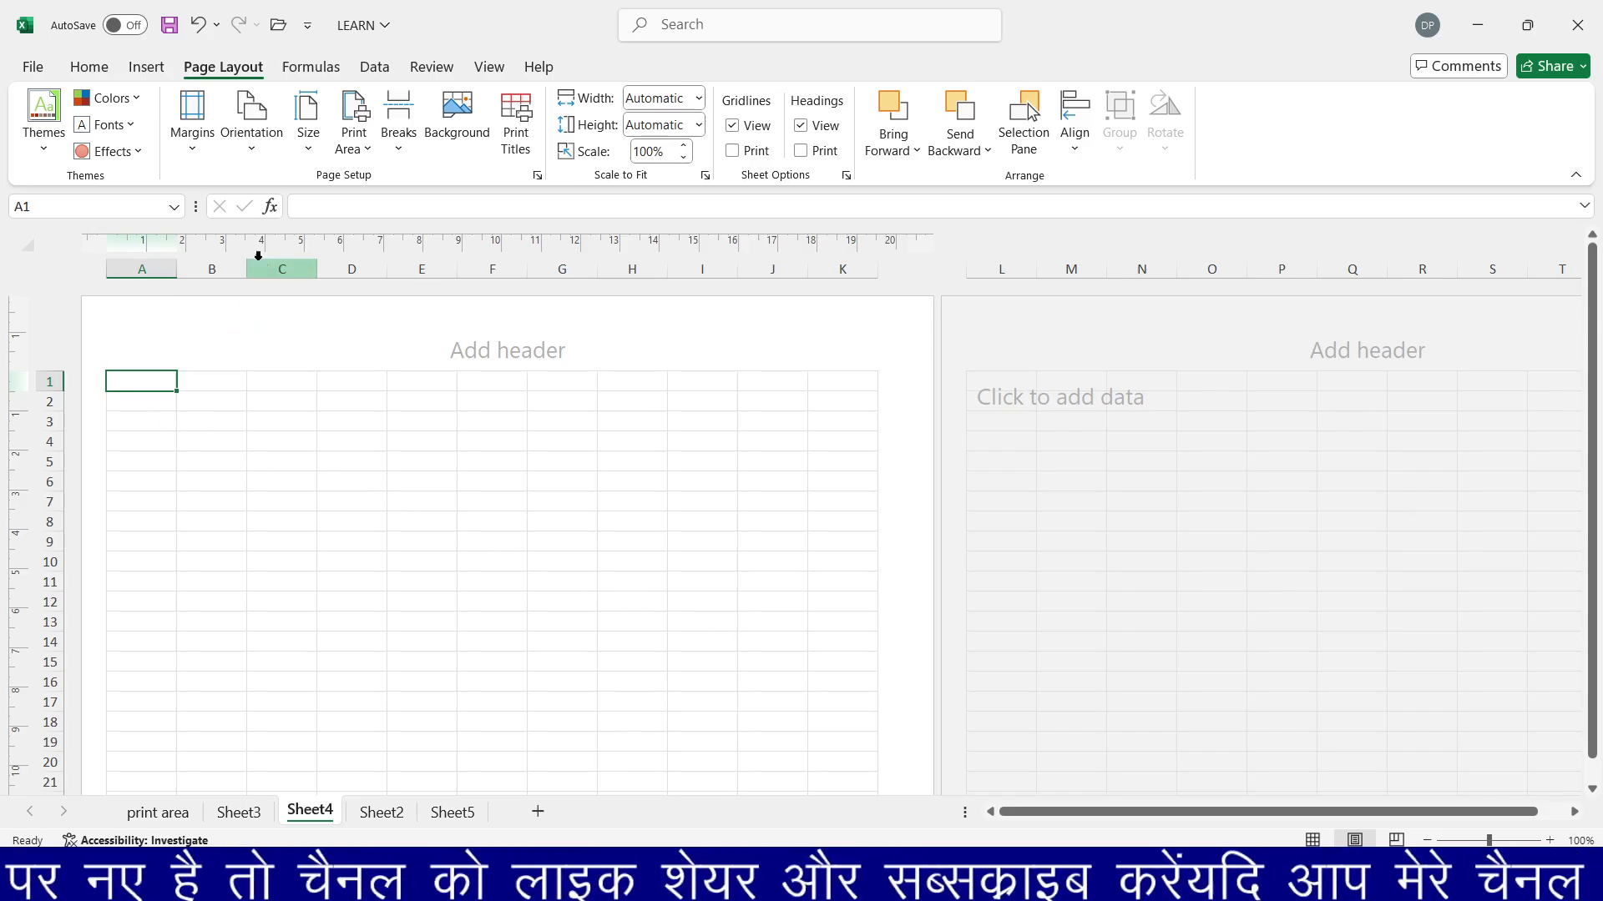
left_click(194, 151)
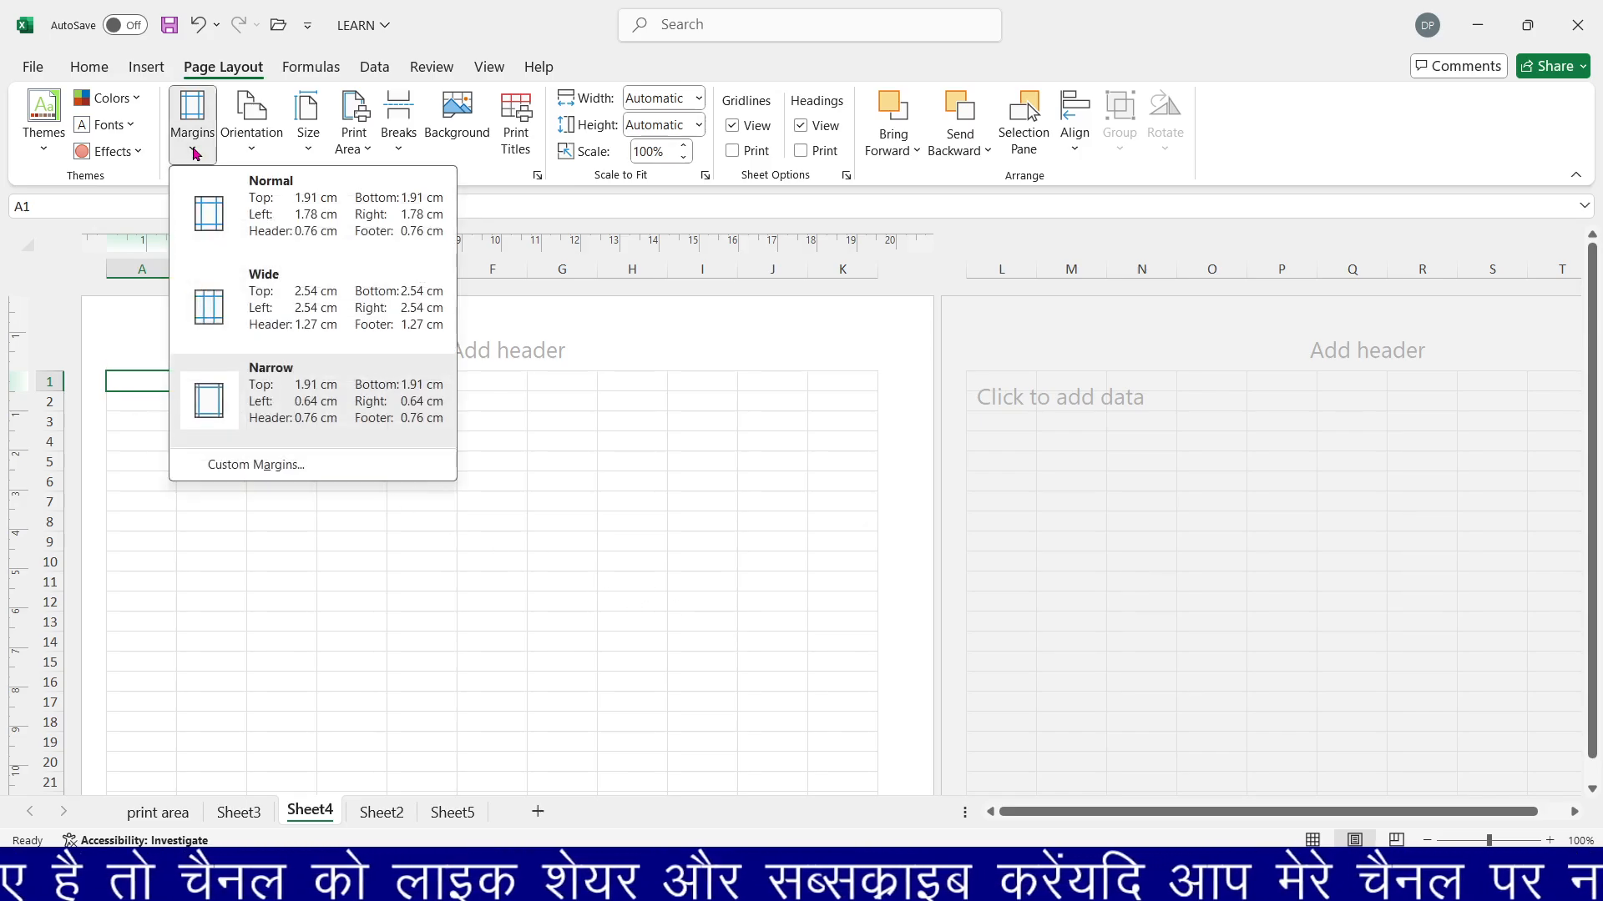
left_click(210, 230)
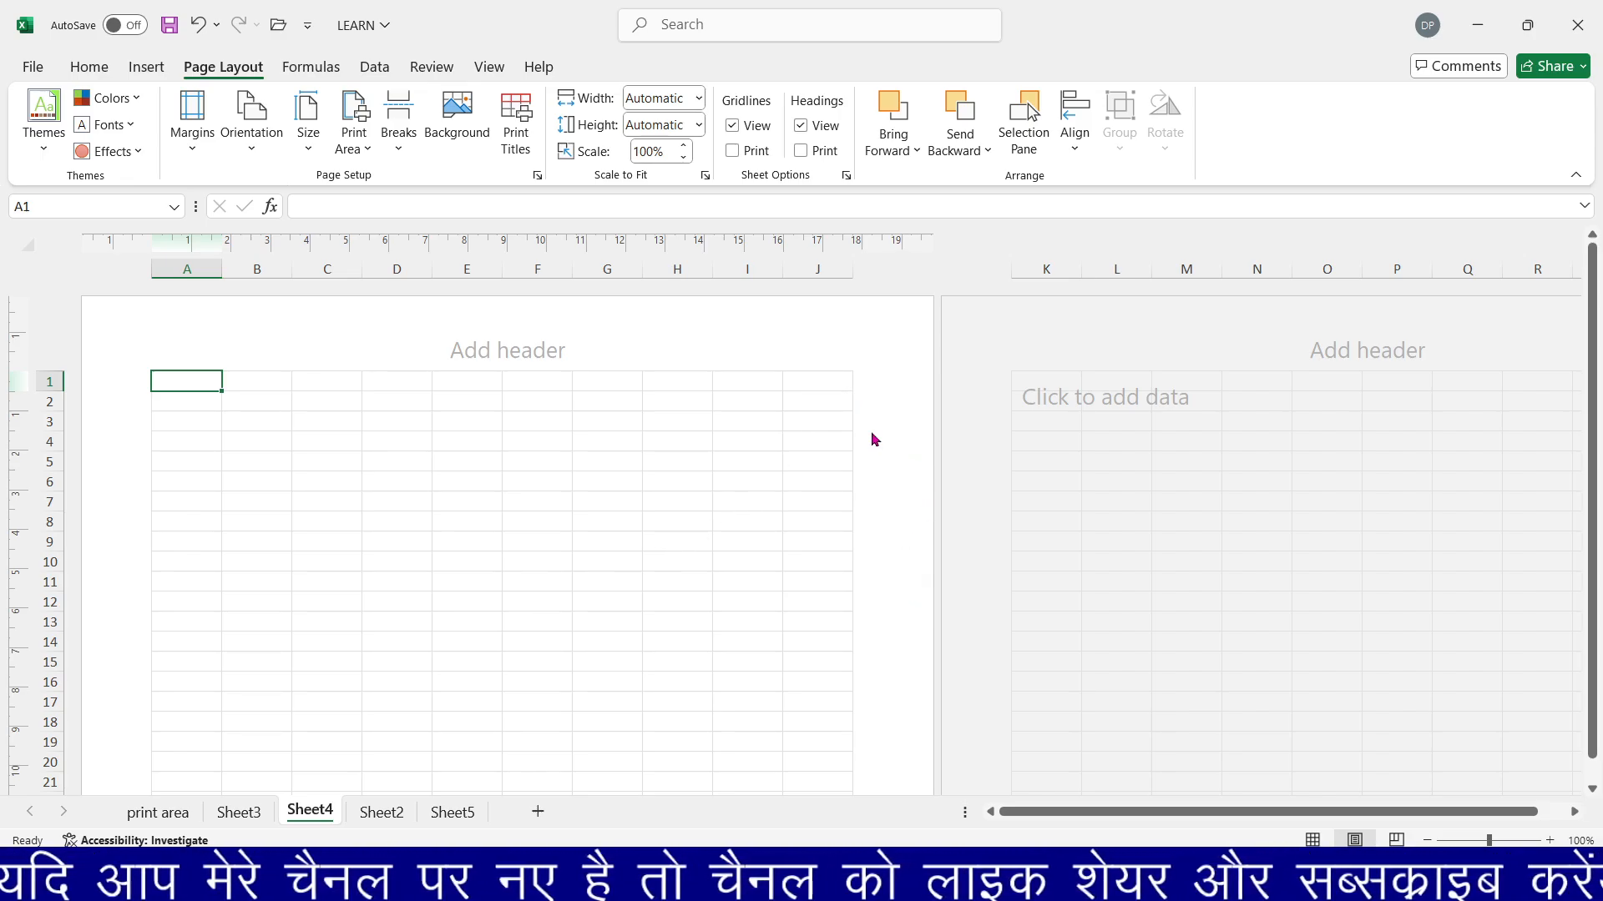
Apply the Wide margins preset to Sheet4 and select cells A1:I18 to show the page's usable width.
left_click(192, 125)
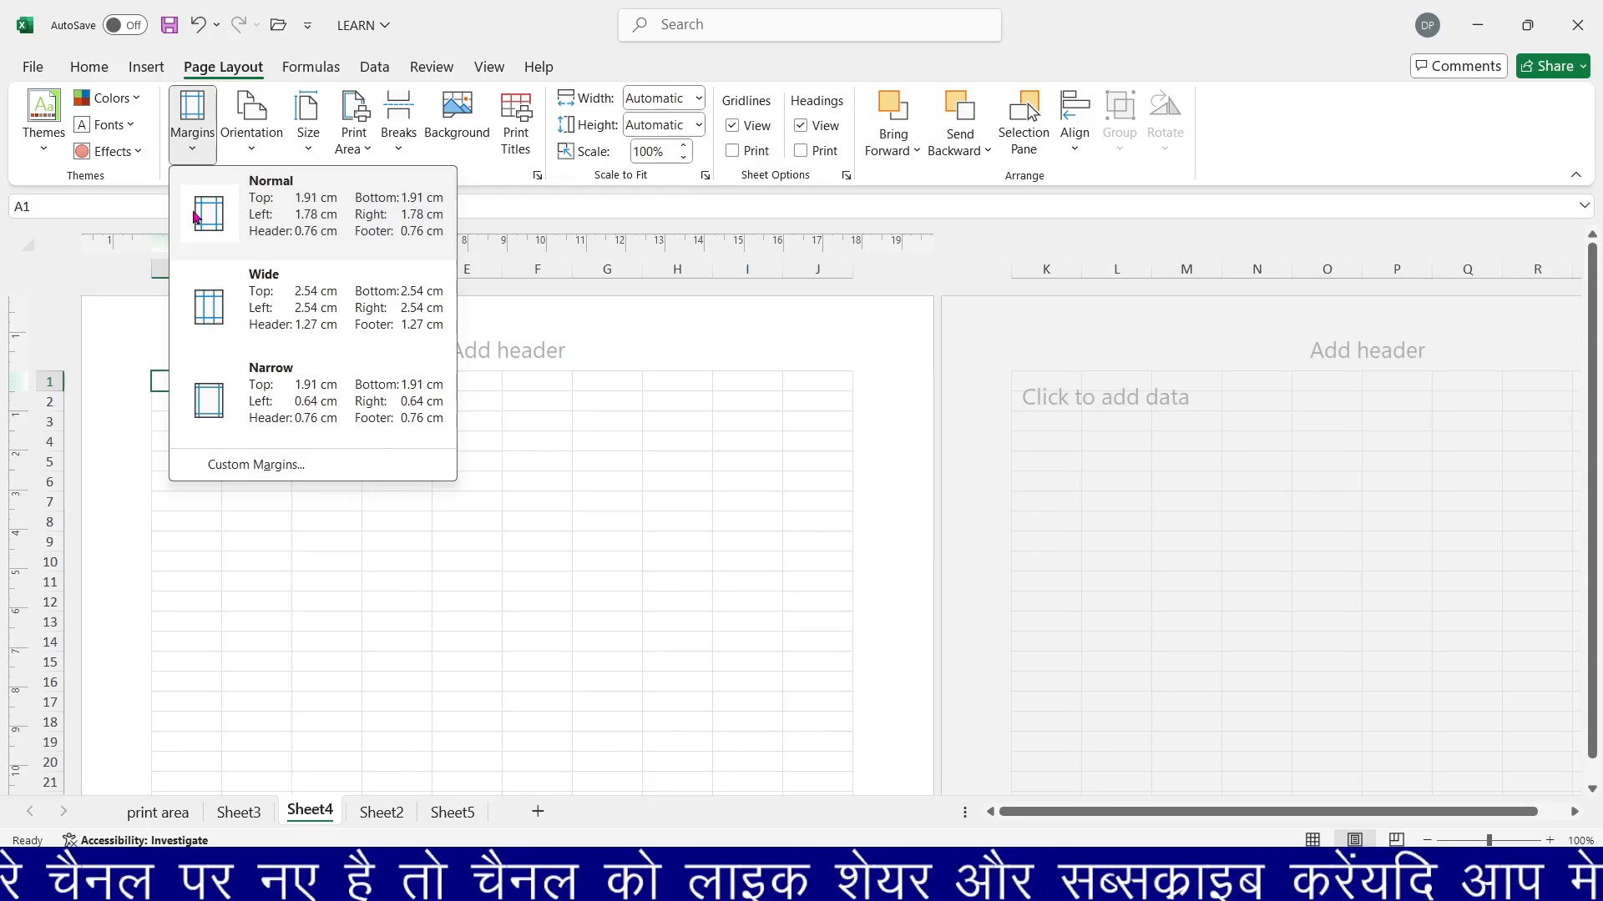
left_click(209, 309)
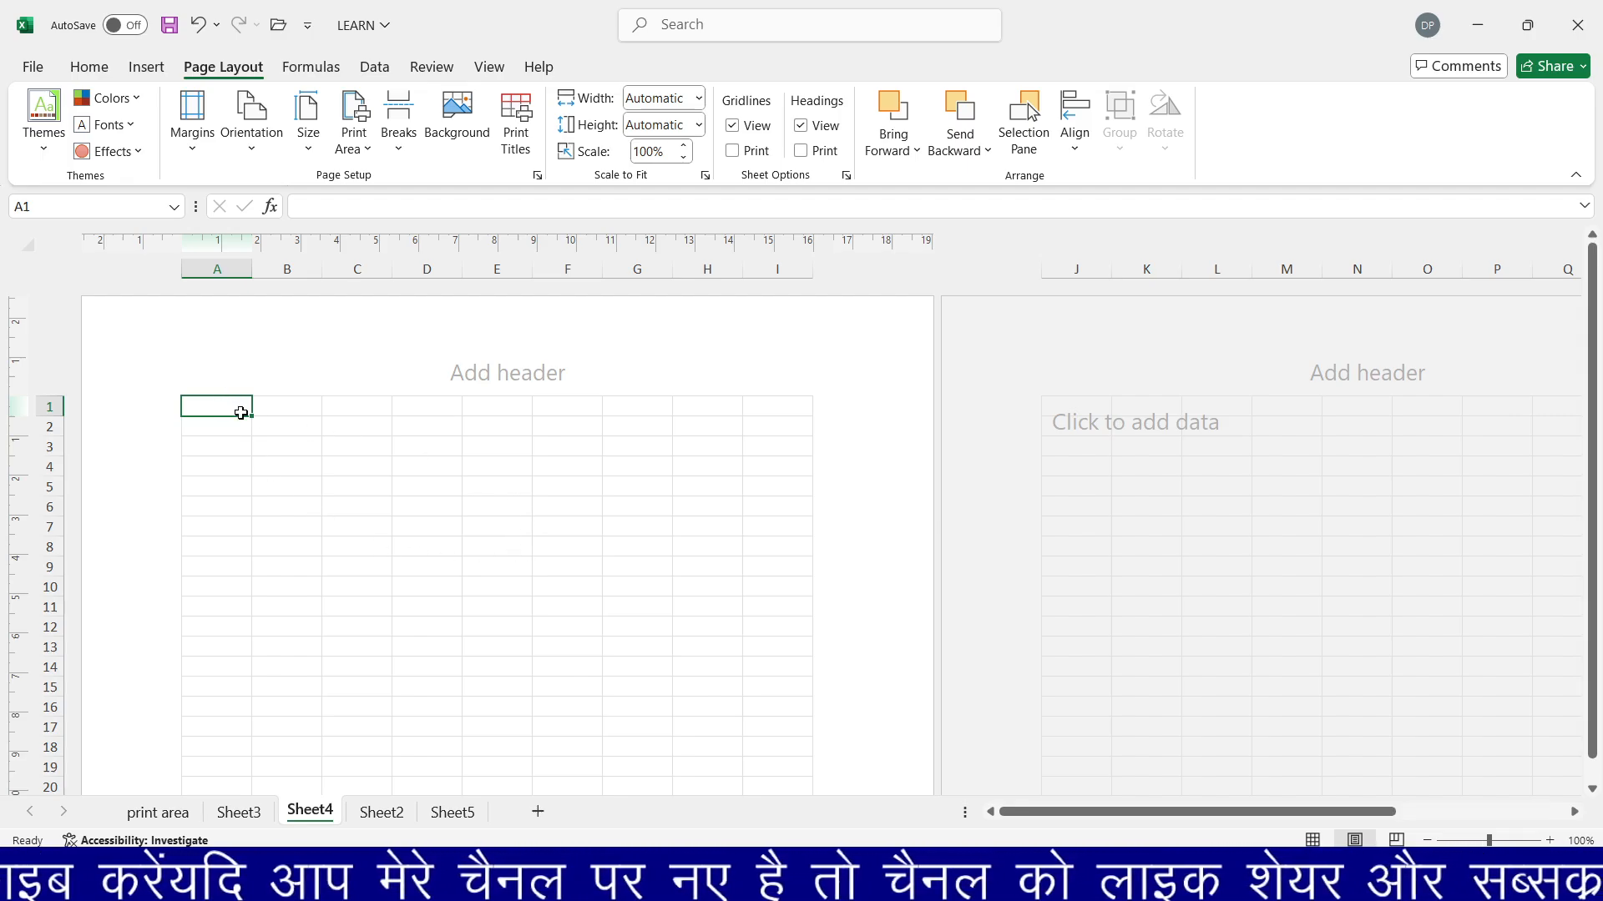
left_click_drag(240, 412, 773, 753)
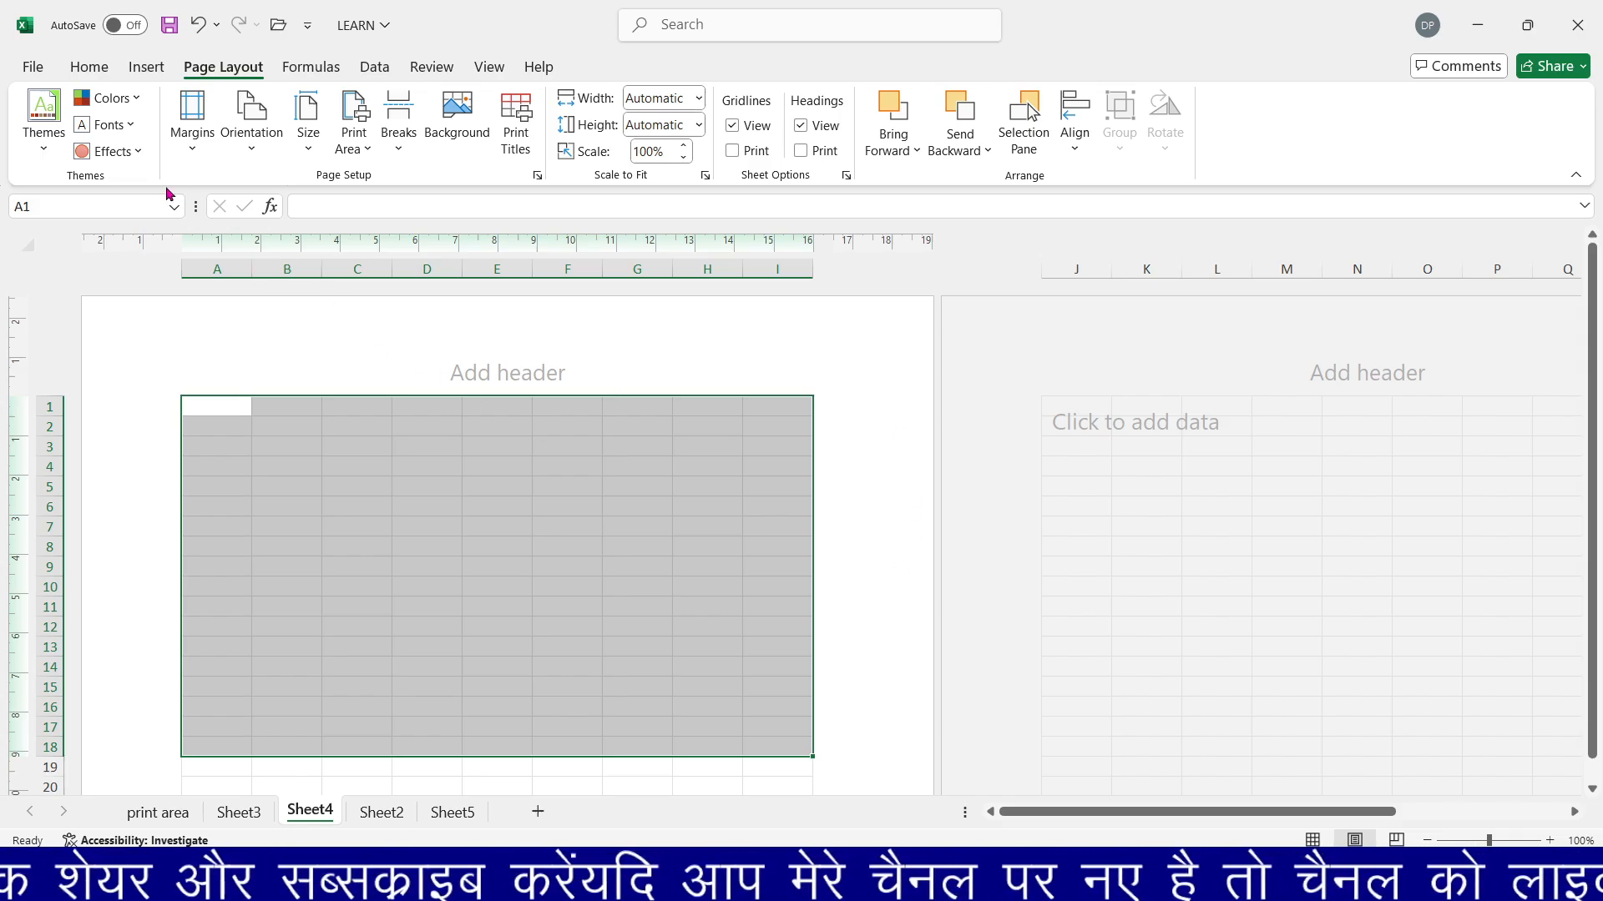
Switch Sheet4 to the Narrow margins preset and select cells A1:K17 across the first page.
left_click(190, 154)
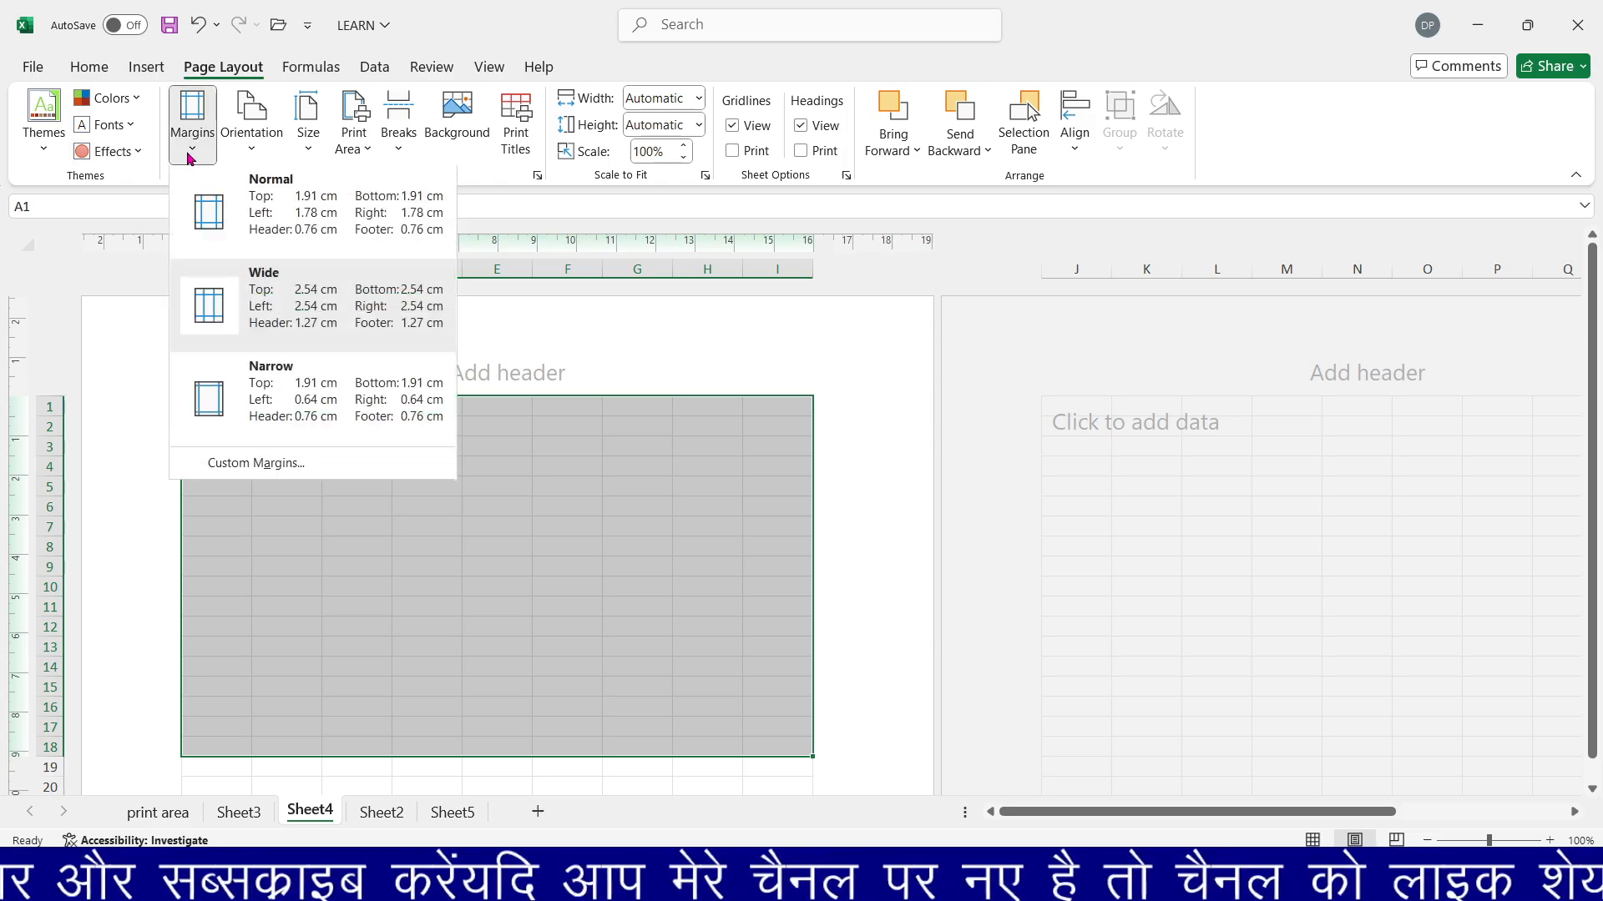
left_click(213, 399)
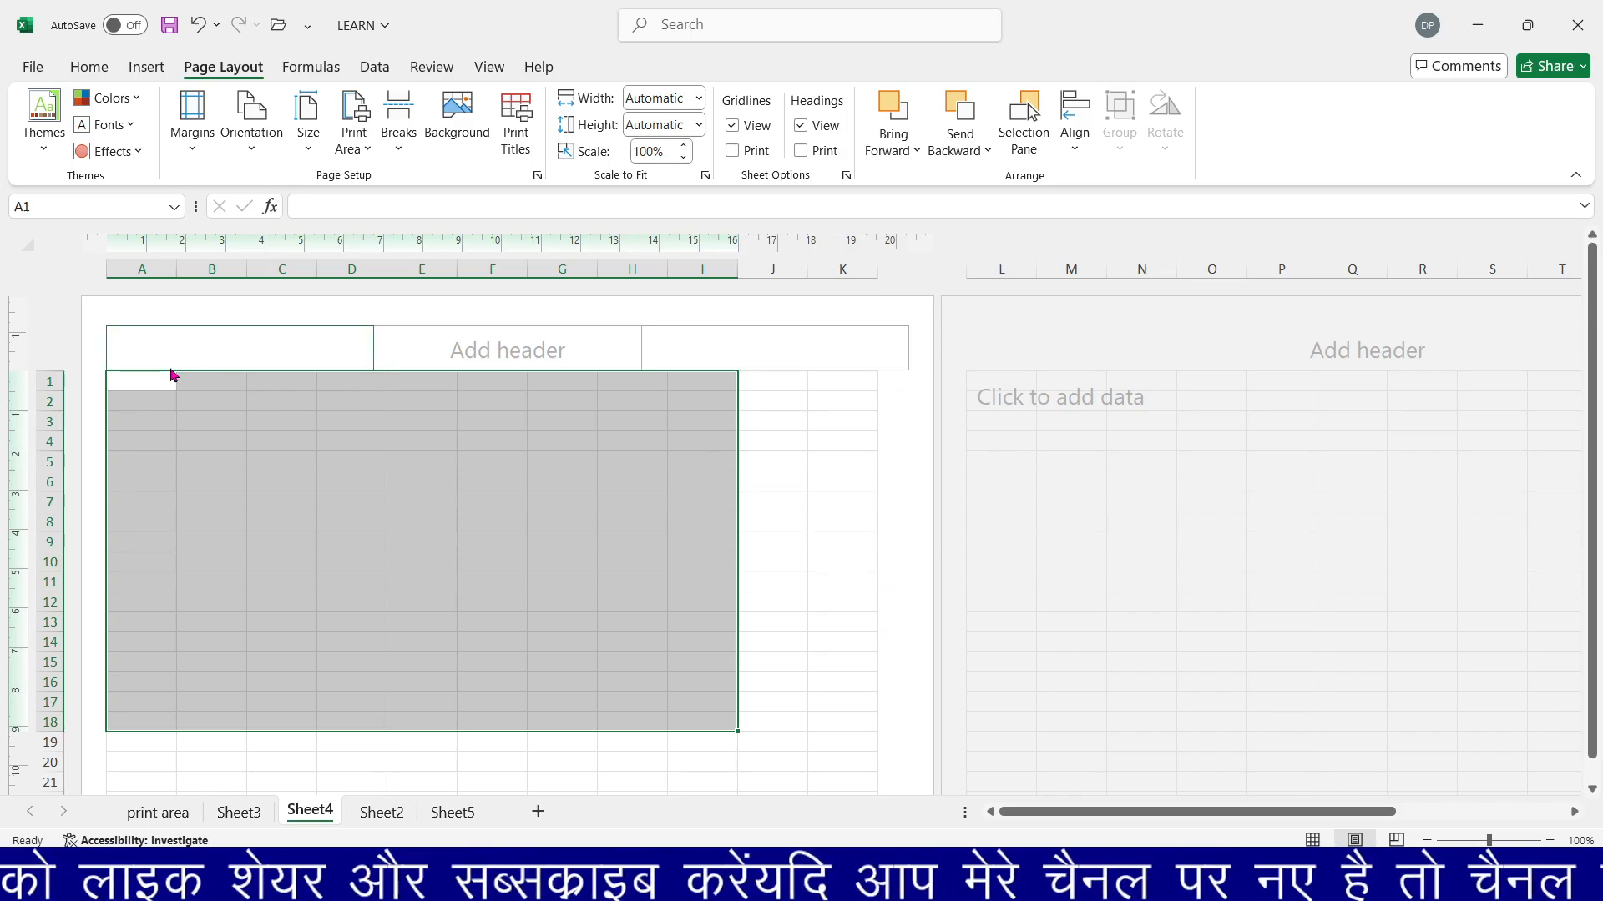
left_click_drag(150, 380, 864, 701)
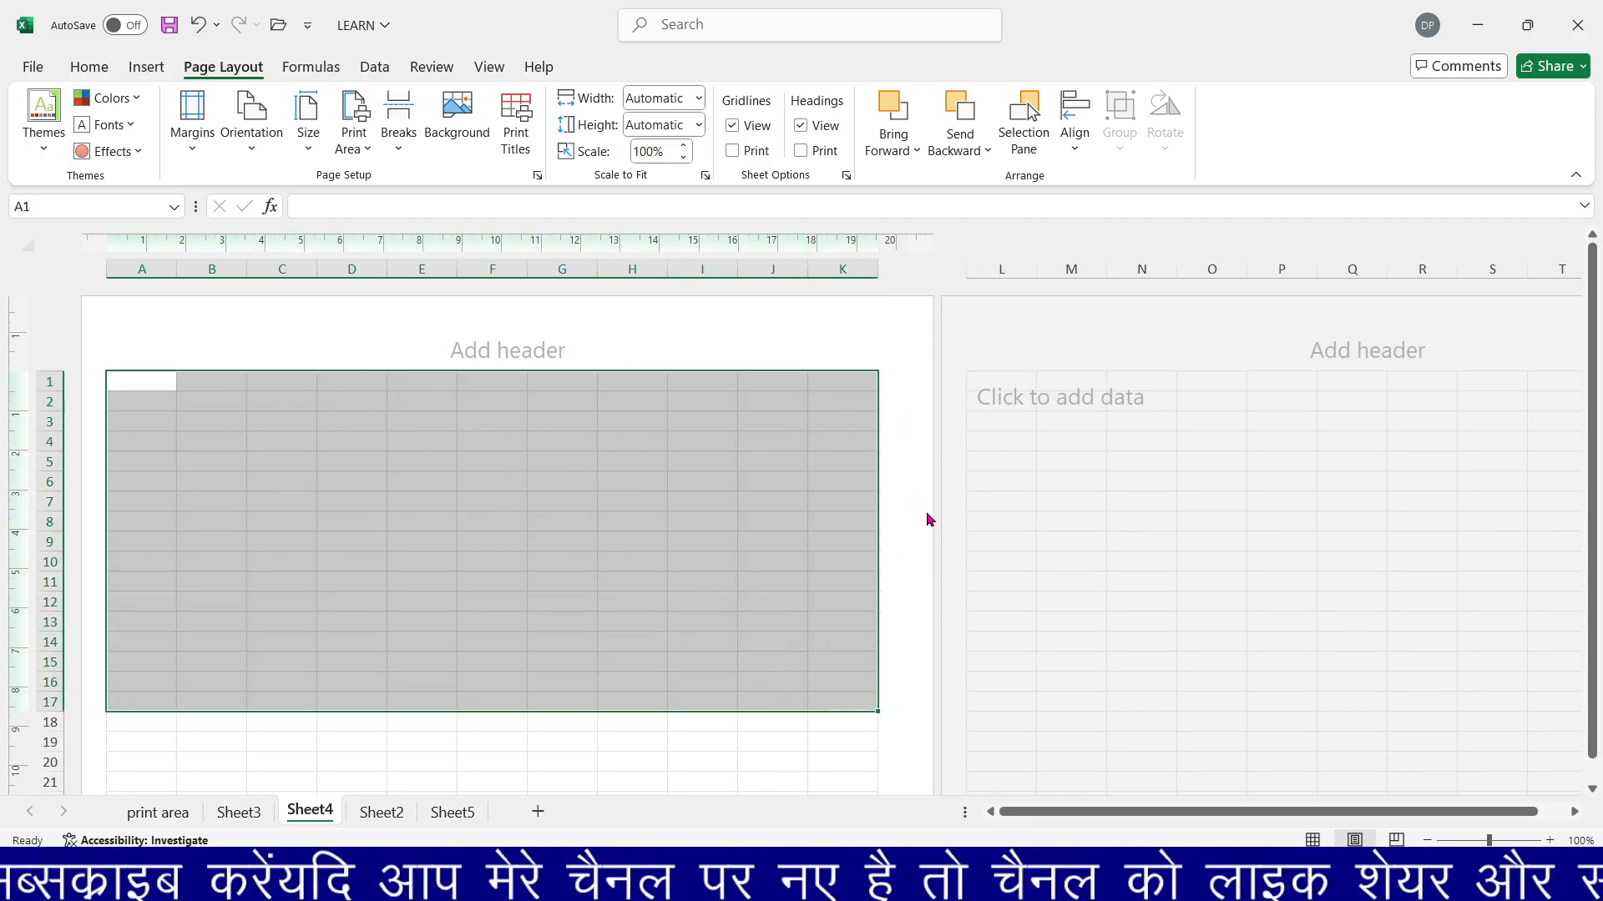
Start custom margins for Sheet4 and set the left margin to 0.
left_click(191, 138)
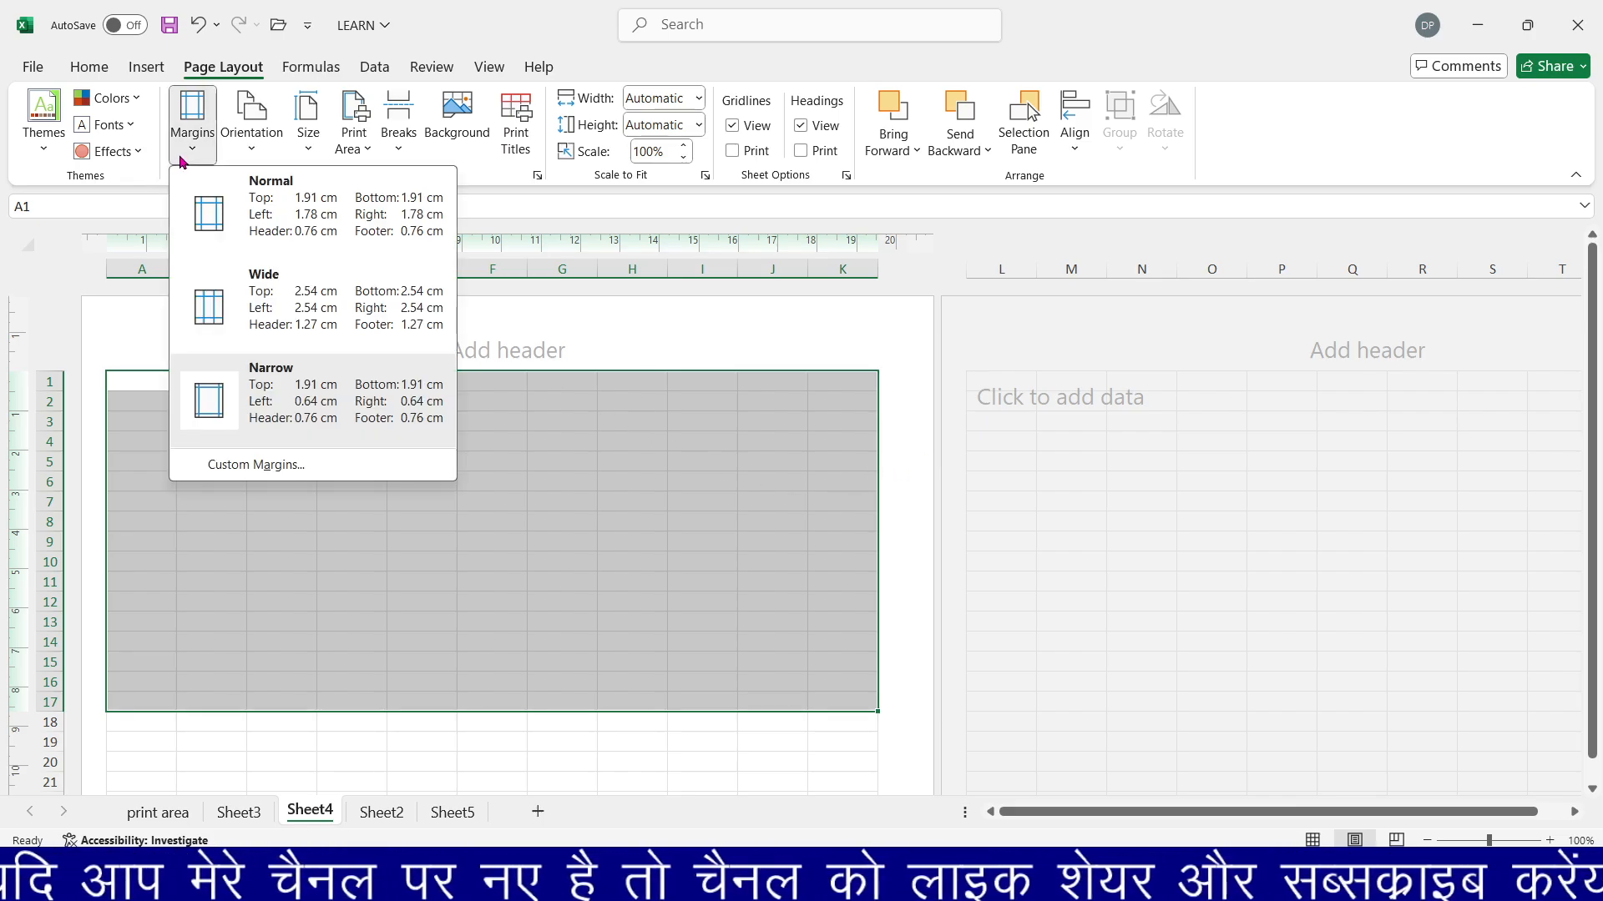
left_click(251, 464)
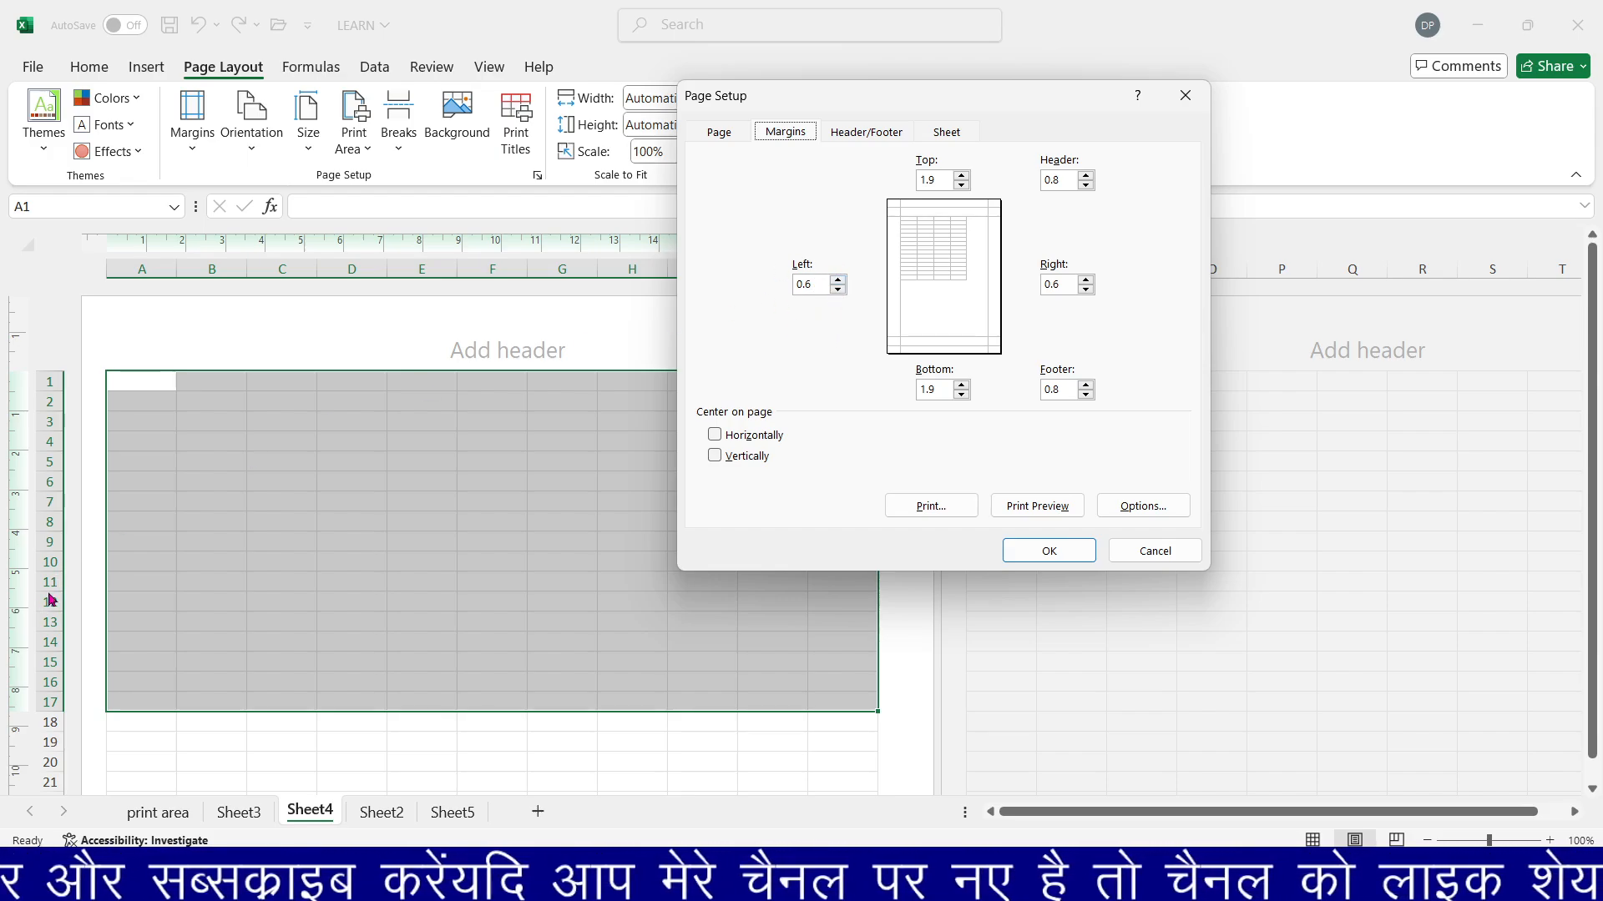
left_click(840, 290)
left_click(840, 290)
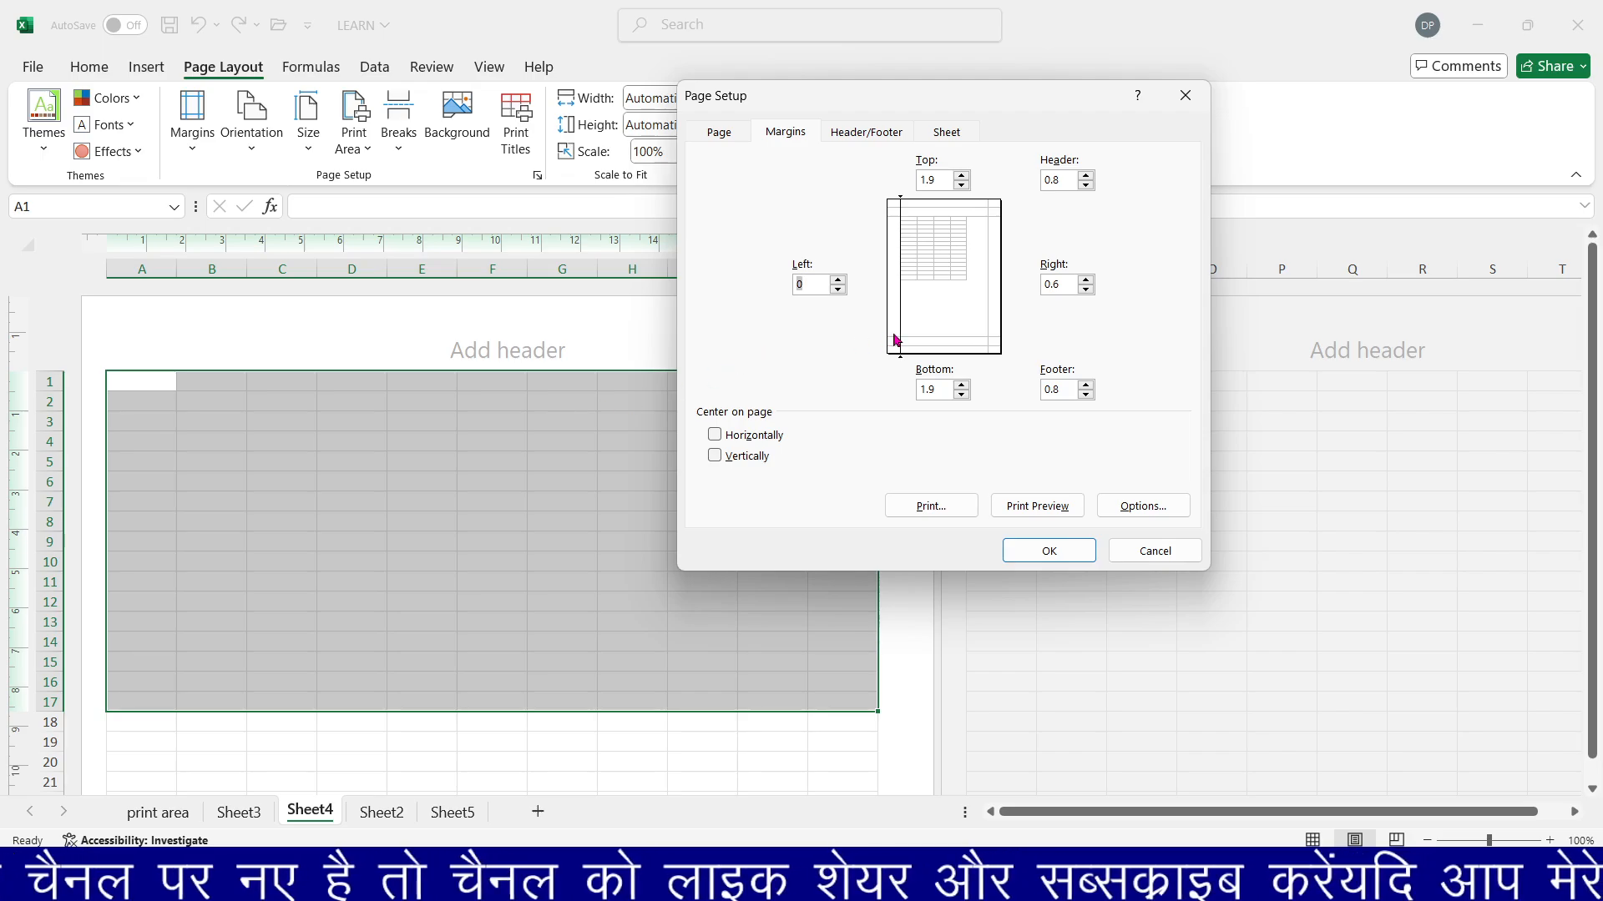
Set the right margin to 0, apply the custom margins and select cells A1:L15 across the page.
left_click(1085, 282)
left_click(1086, 281)
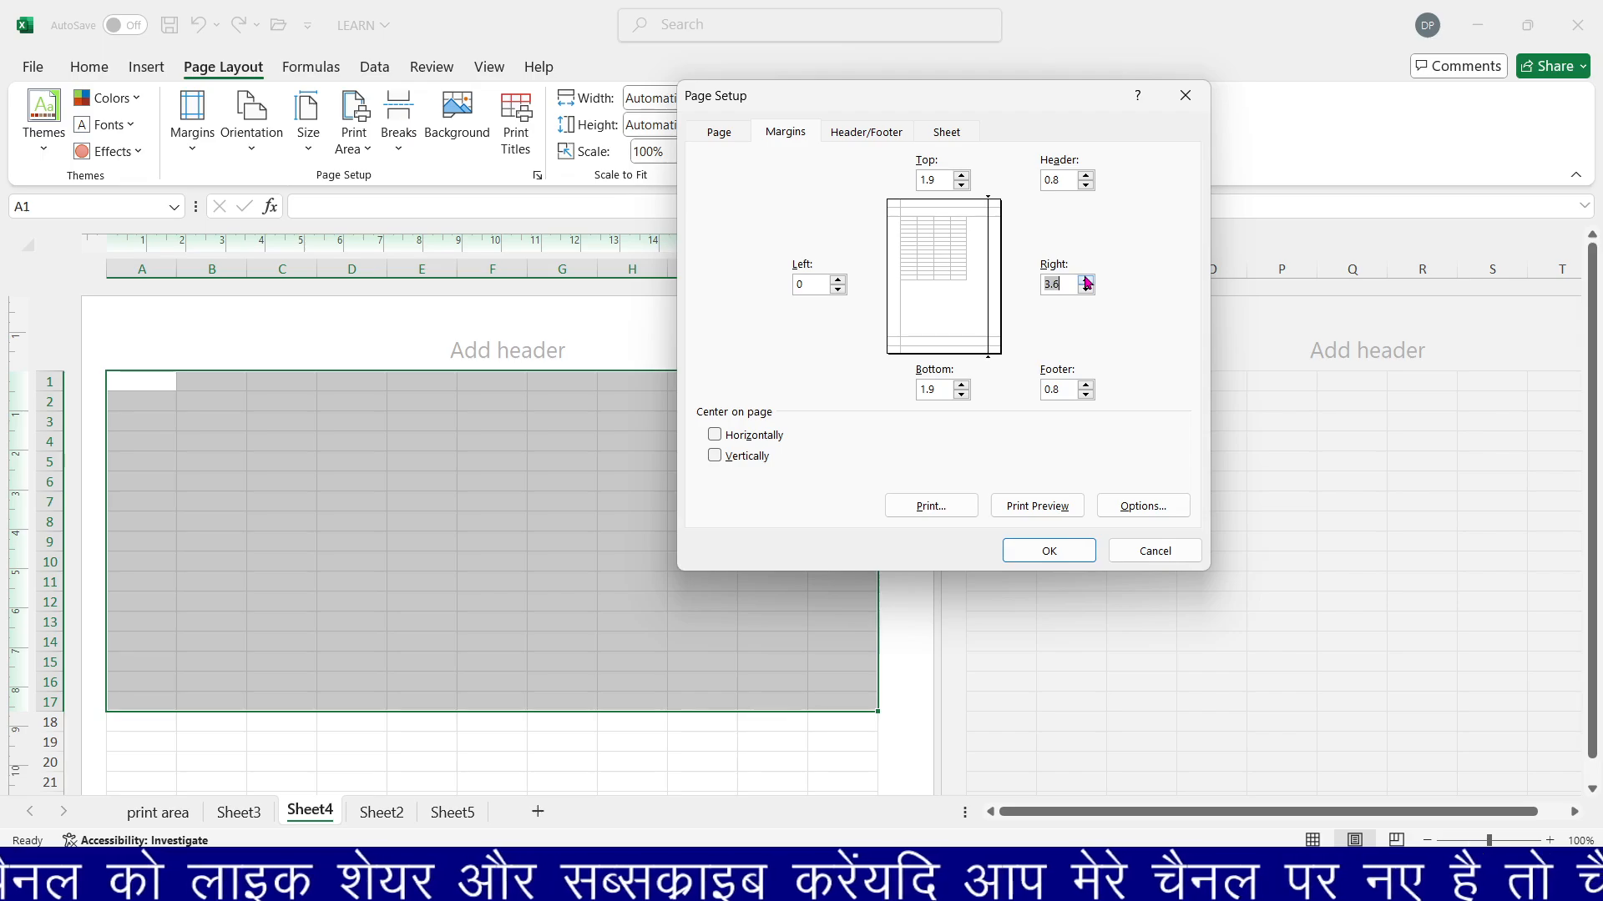
left_click(1086, 281)
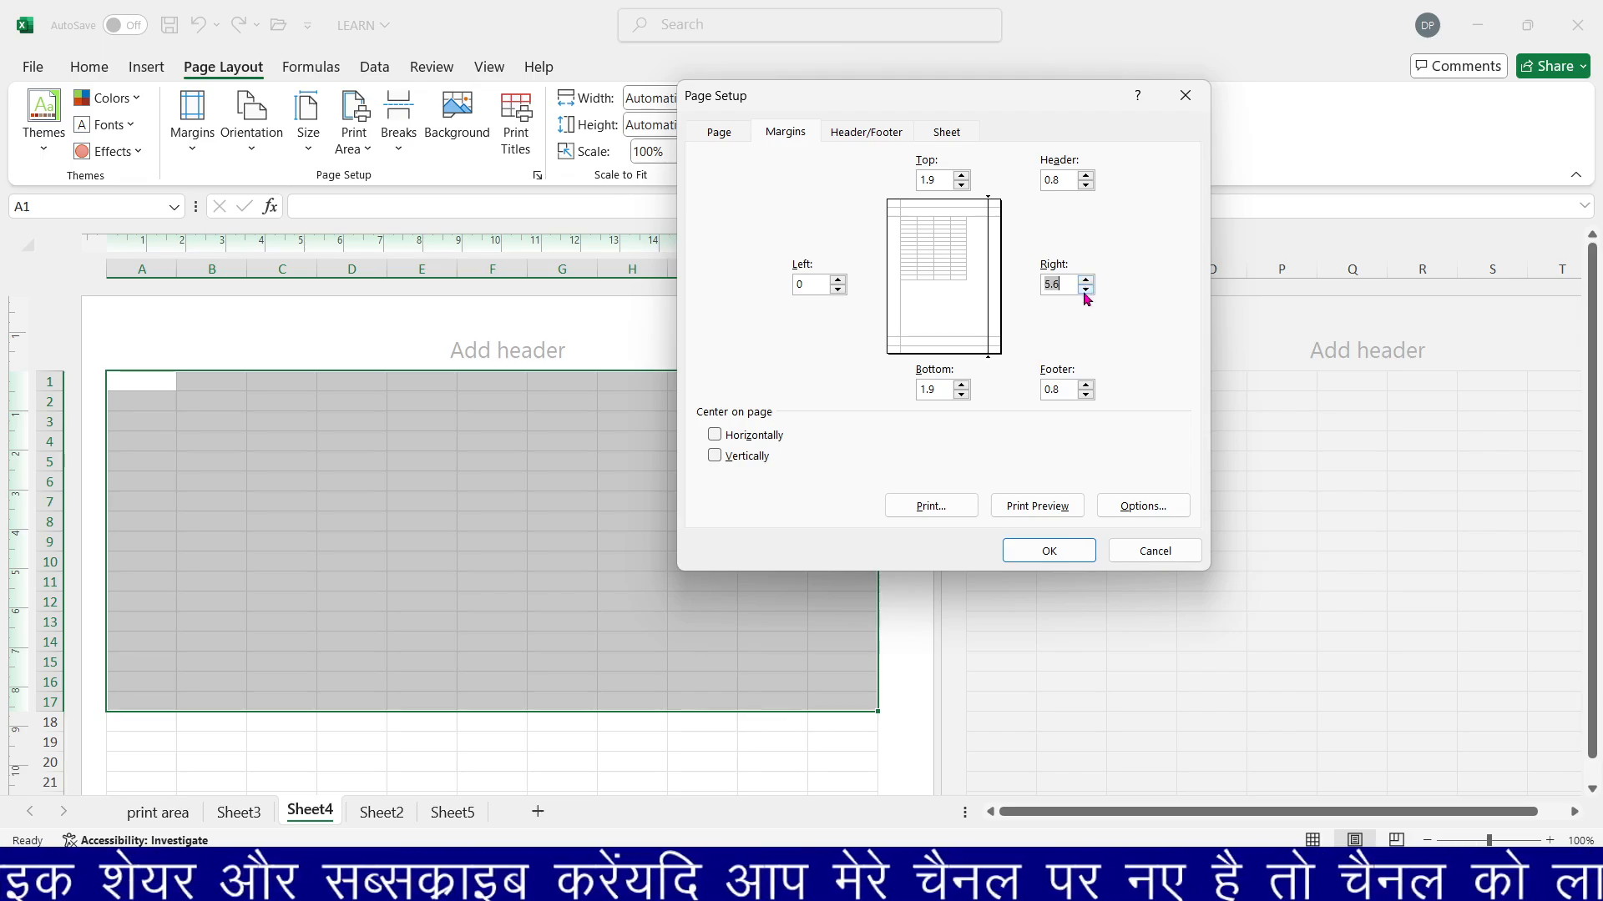
left_click(1085, 290)
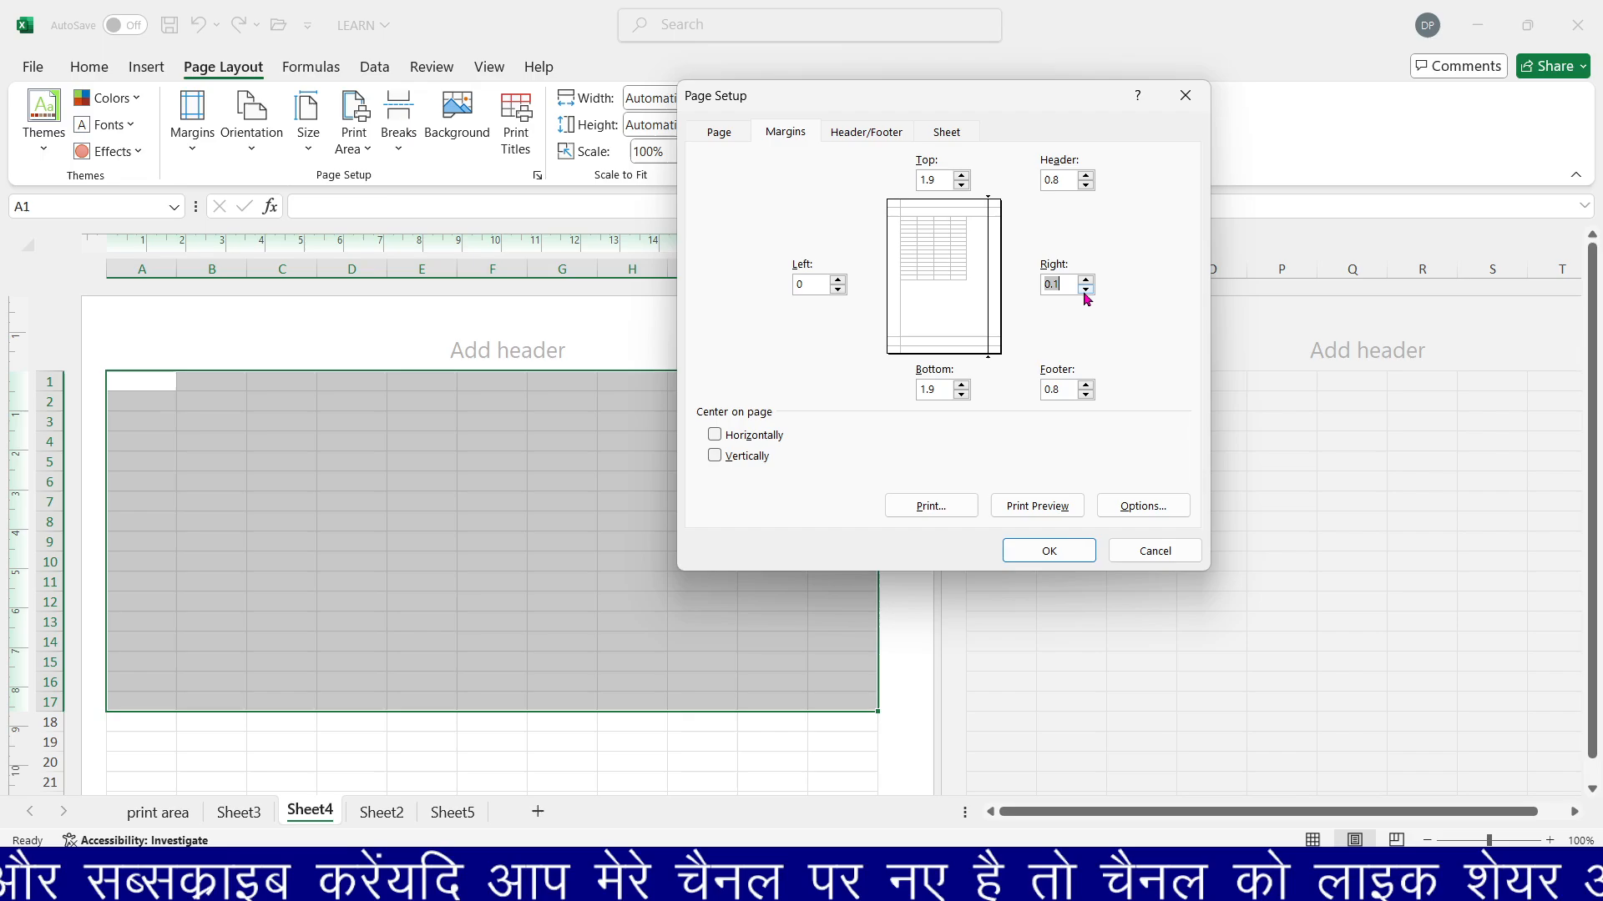
left_click(1085, 290)
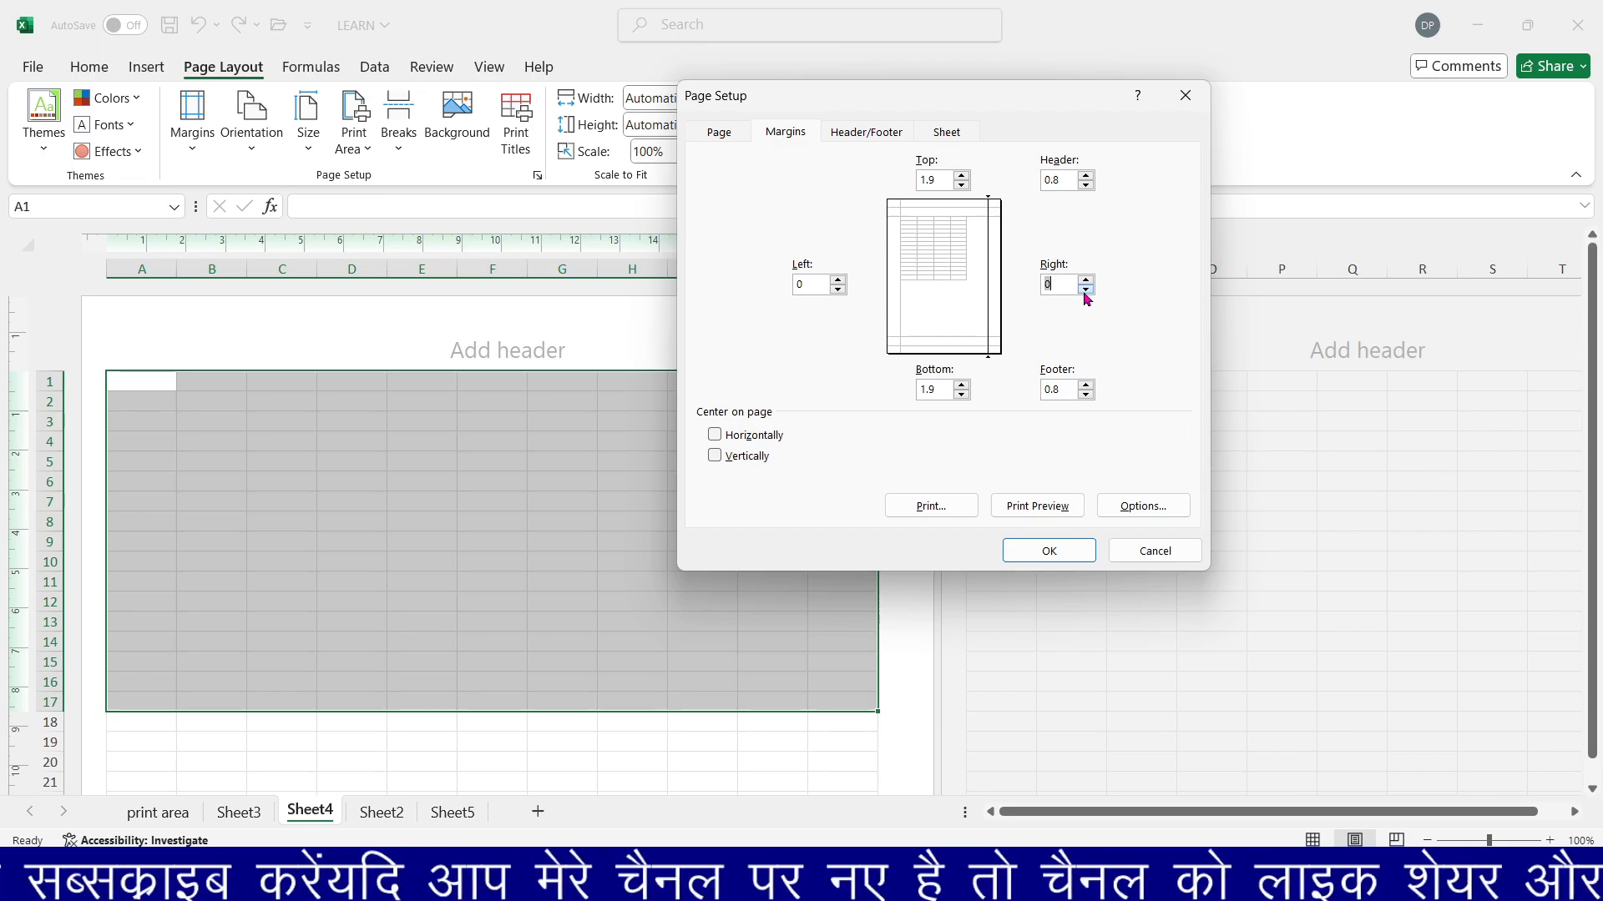
left_click(1050, 551)
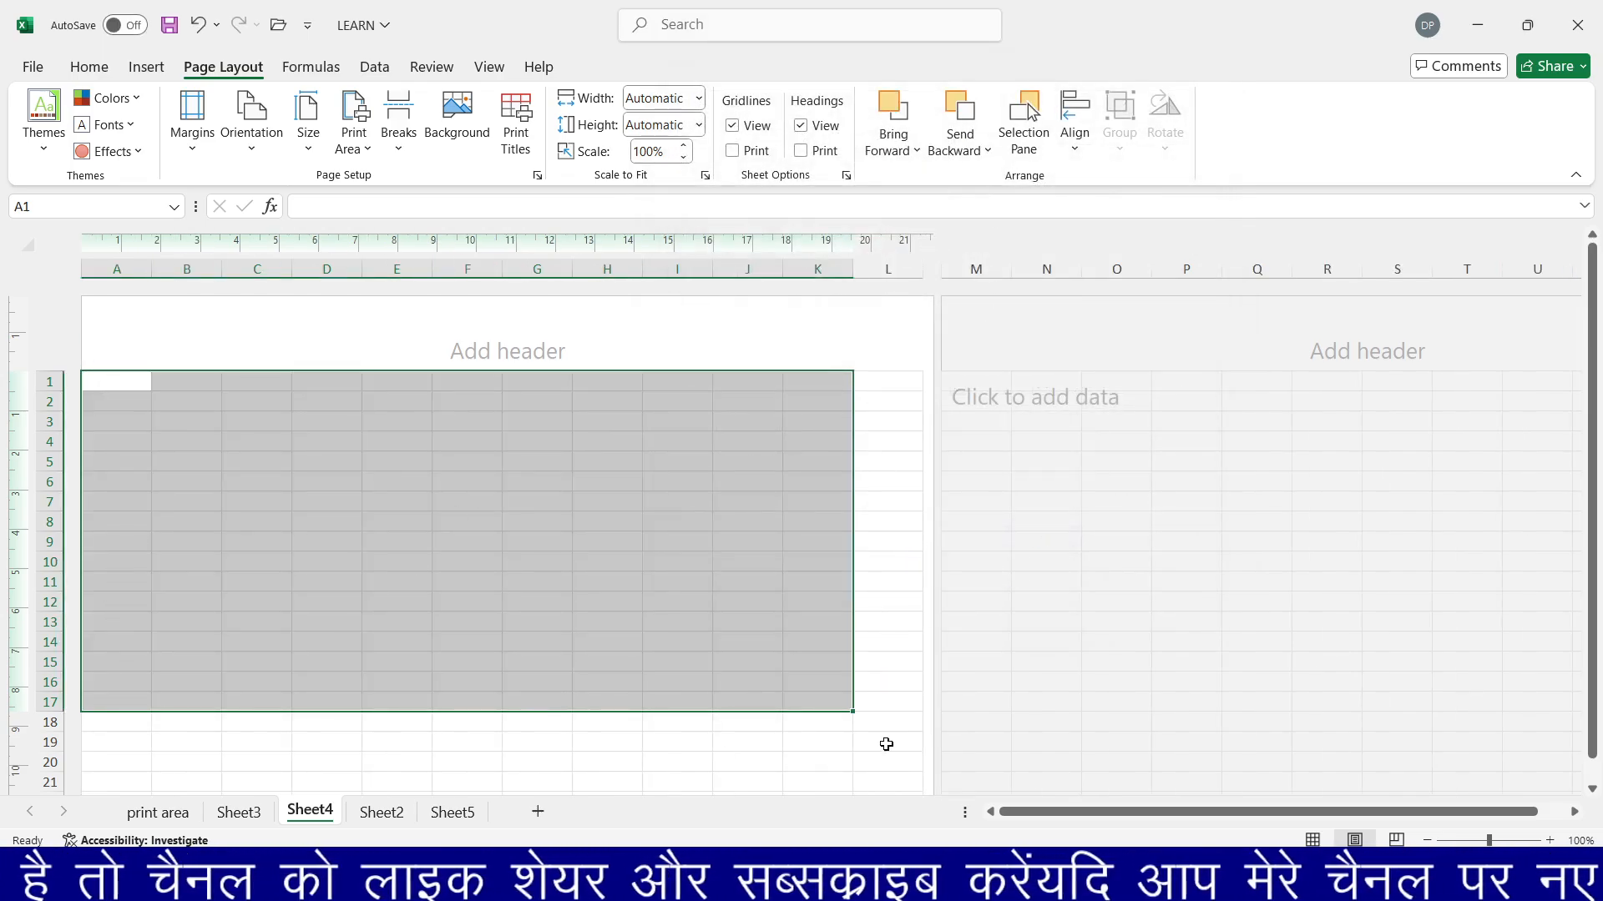
left_click_drag(127, 379, 901, 654)
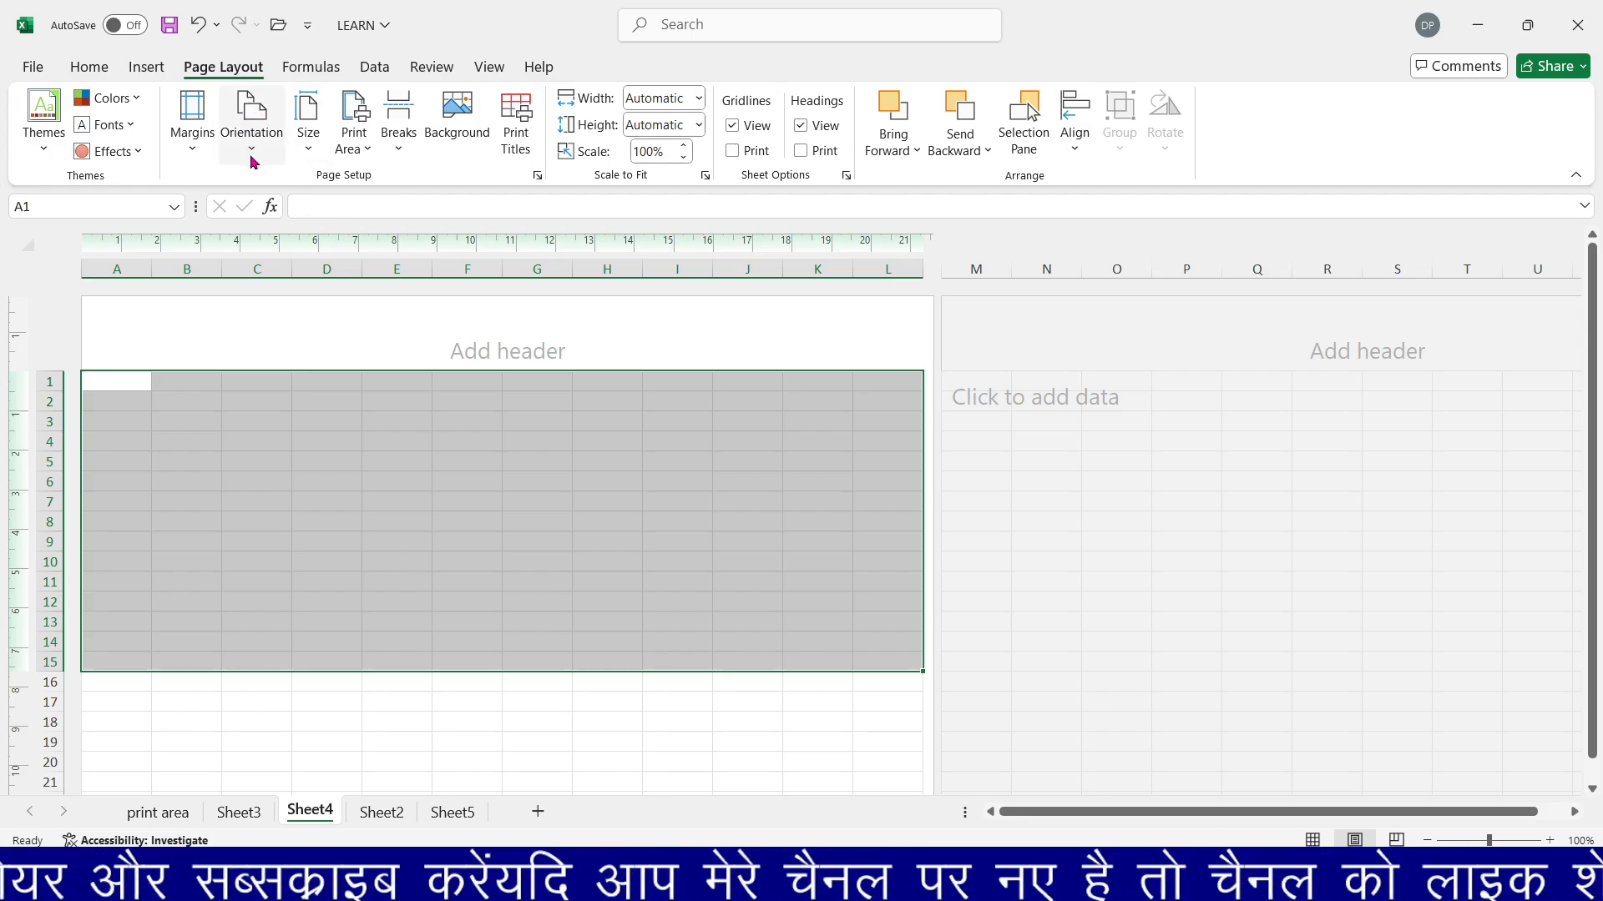
Look at Sheet5, show Sheet4 in Page Layout view again and undo the recent actions back to Sheet3.
left_click(459, 817)
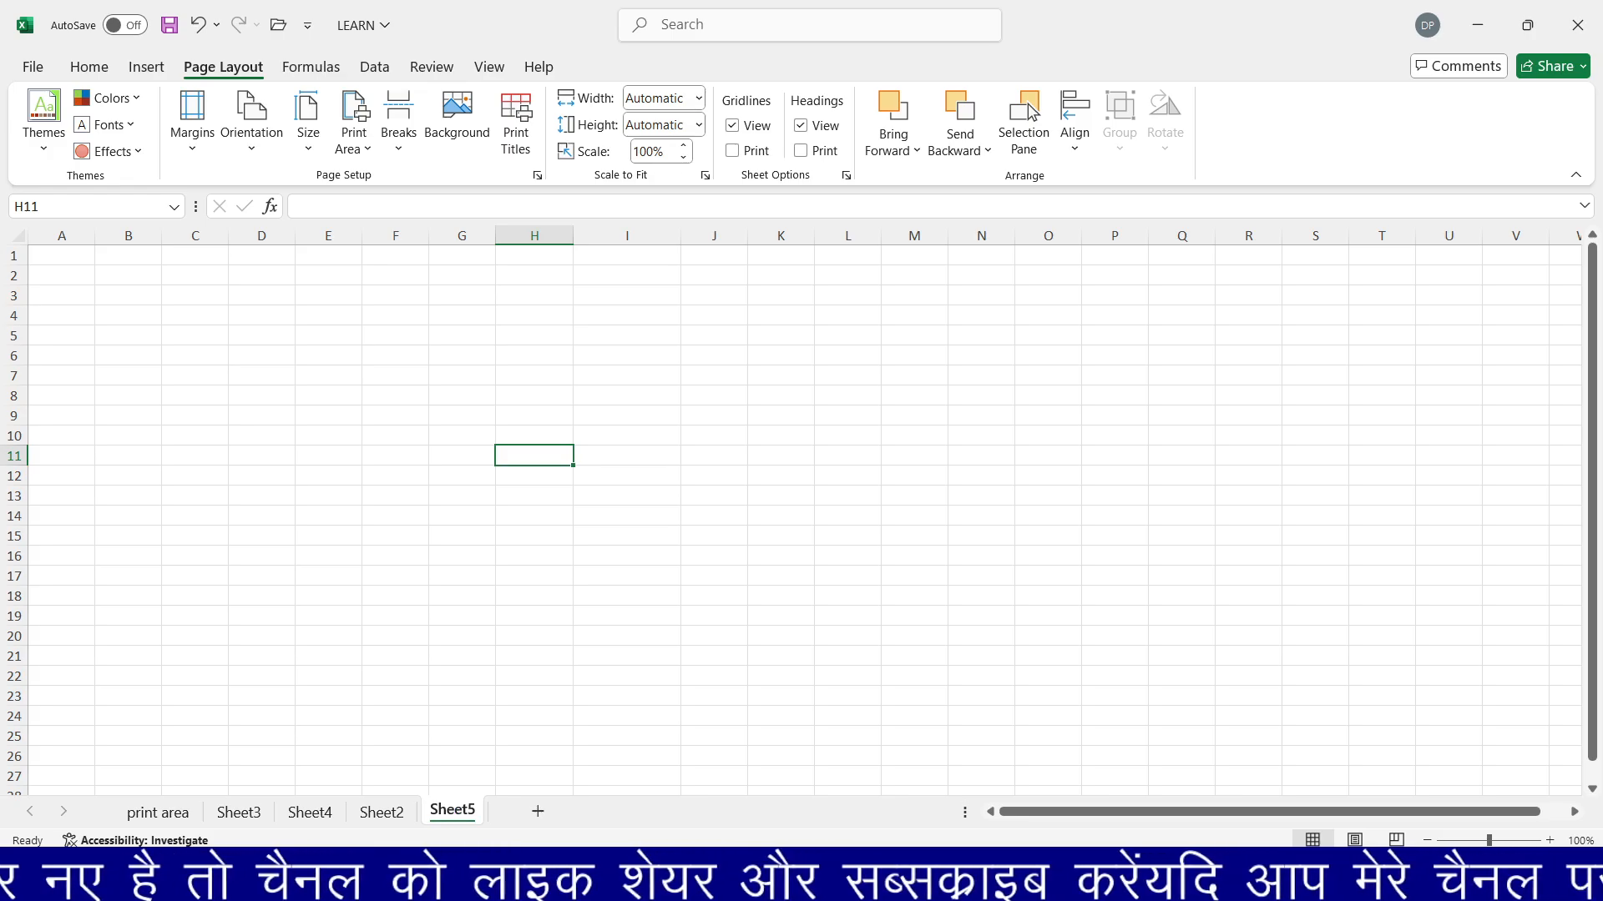
left_click(237, 822)
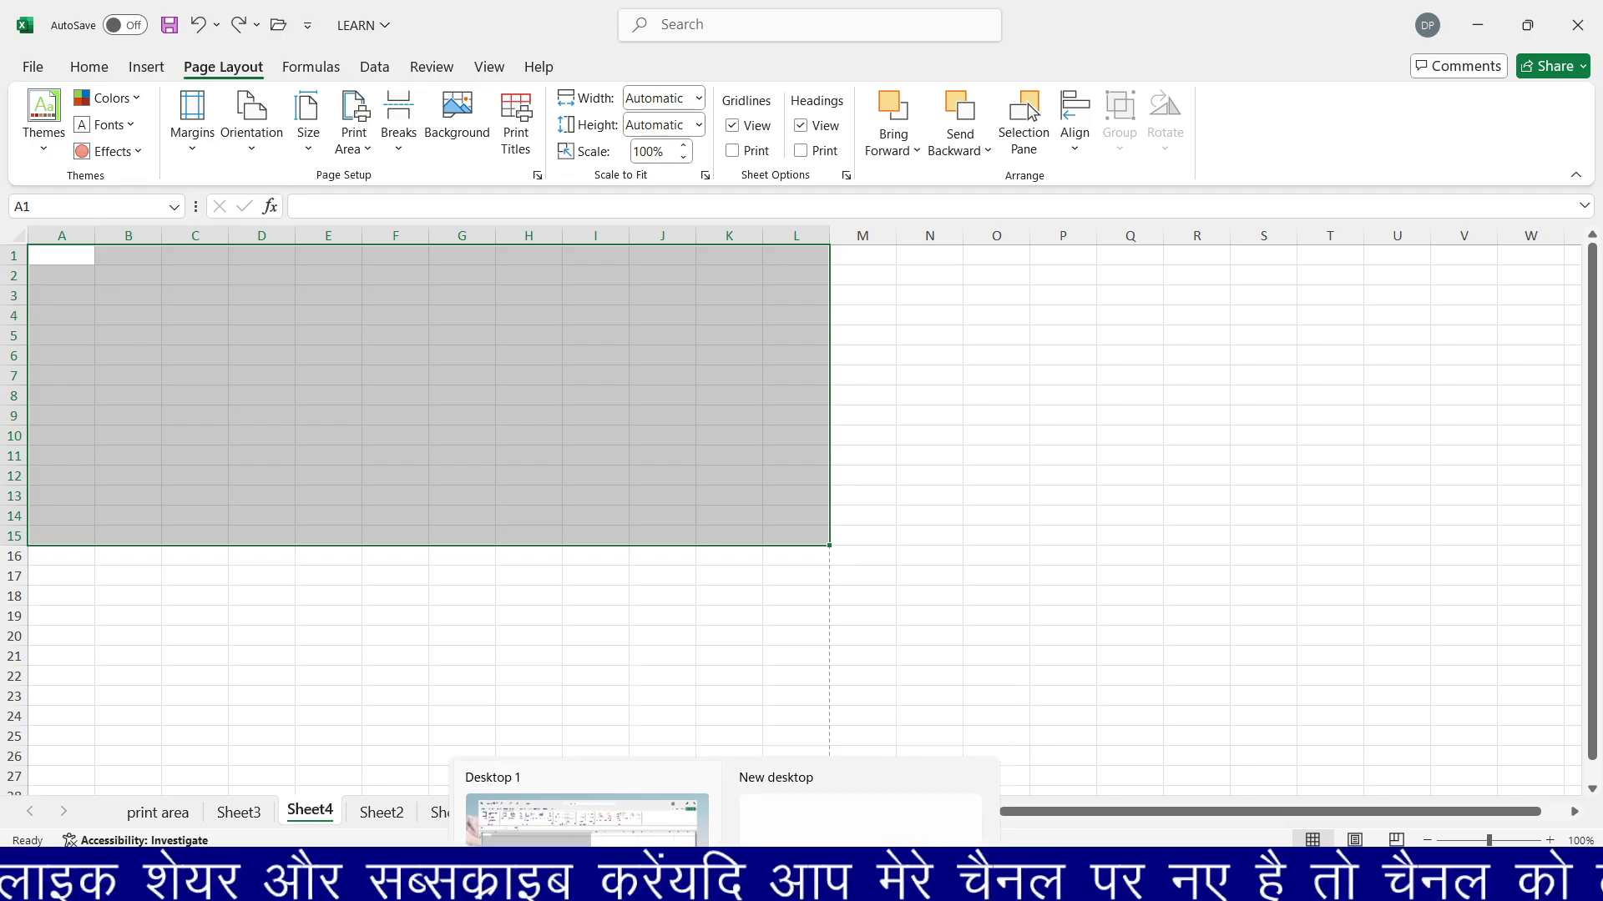
left_click(1354, 840)
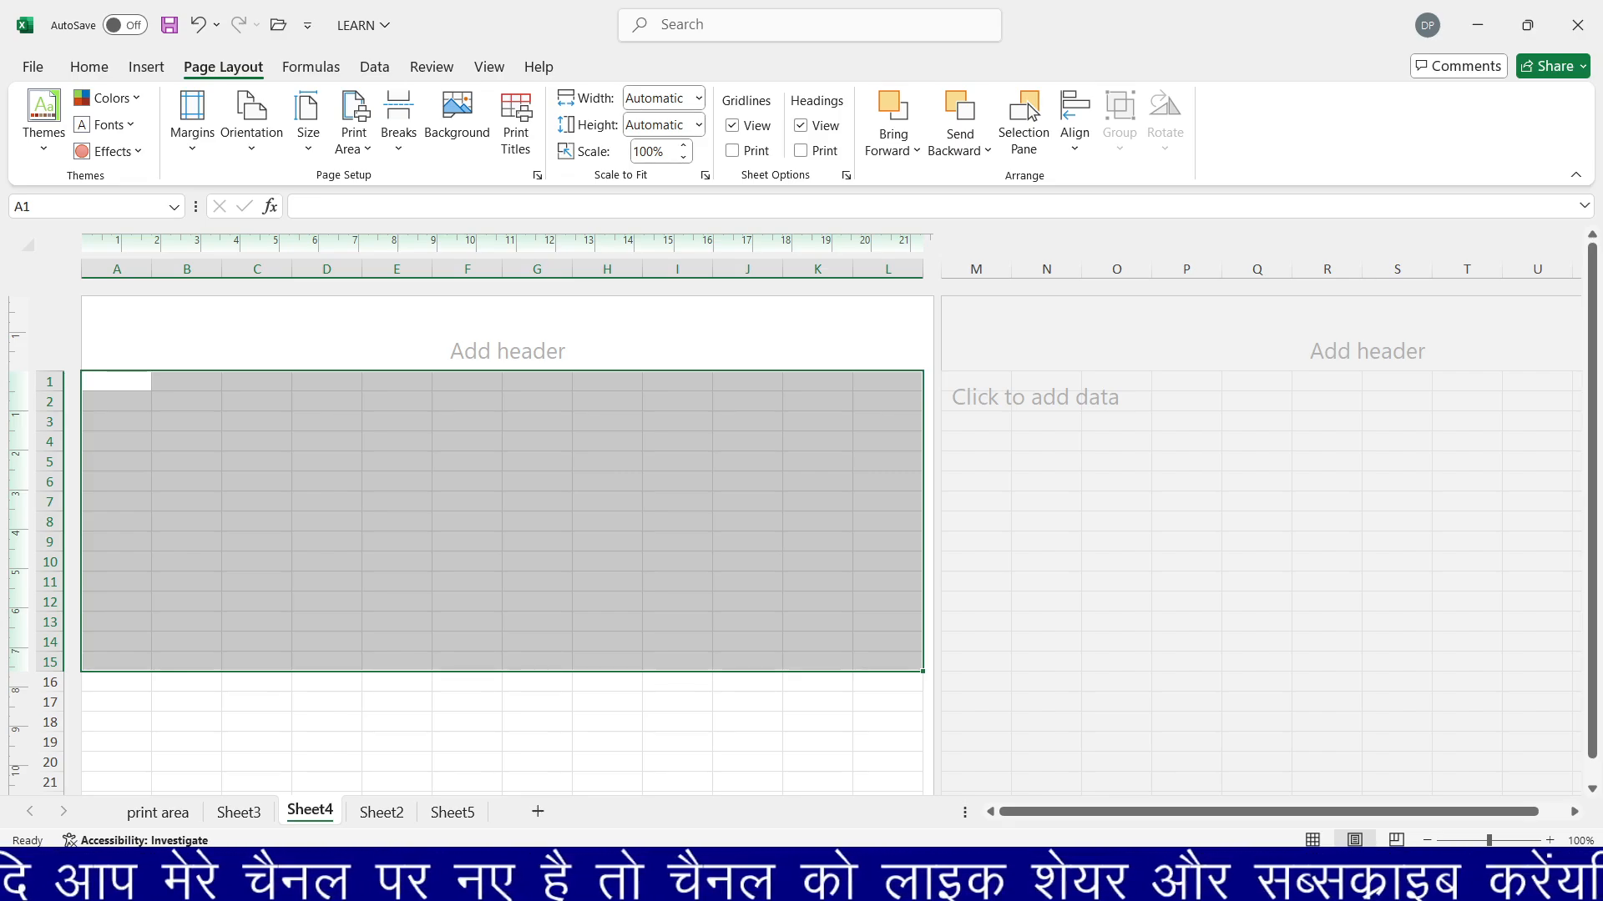
key("ctrl+z")
key("ctrl+z")
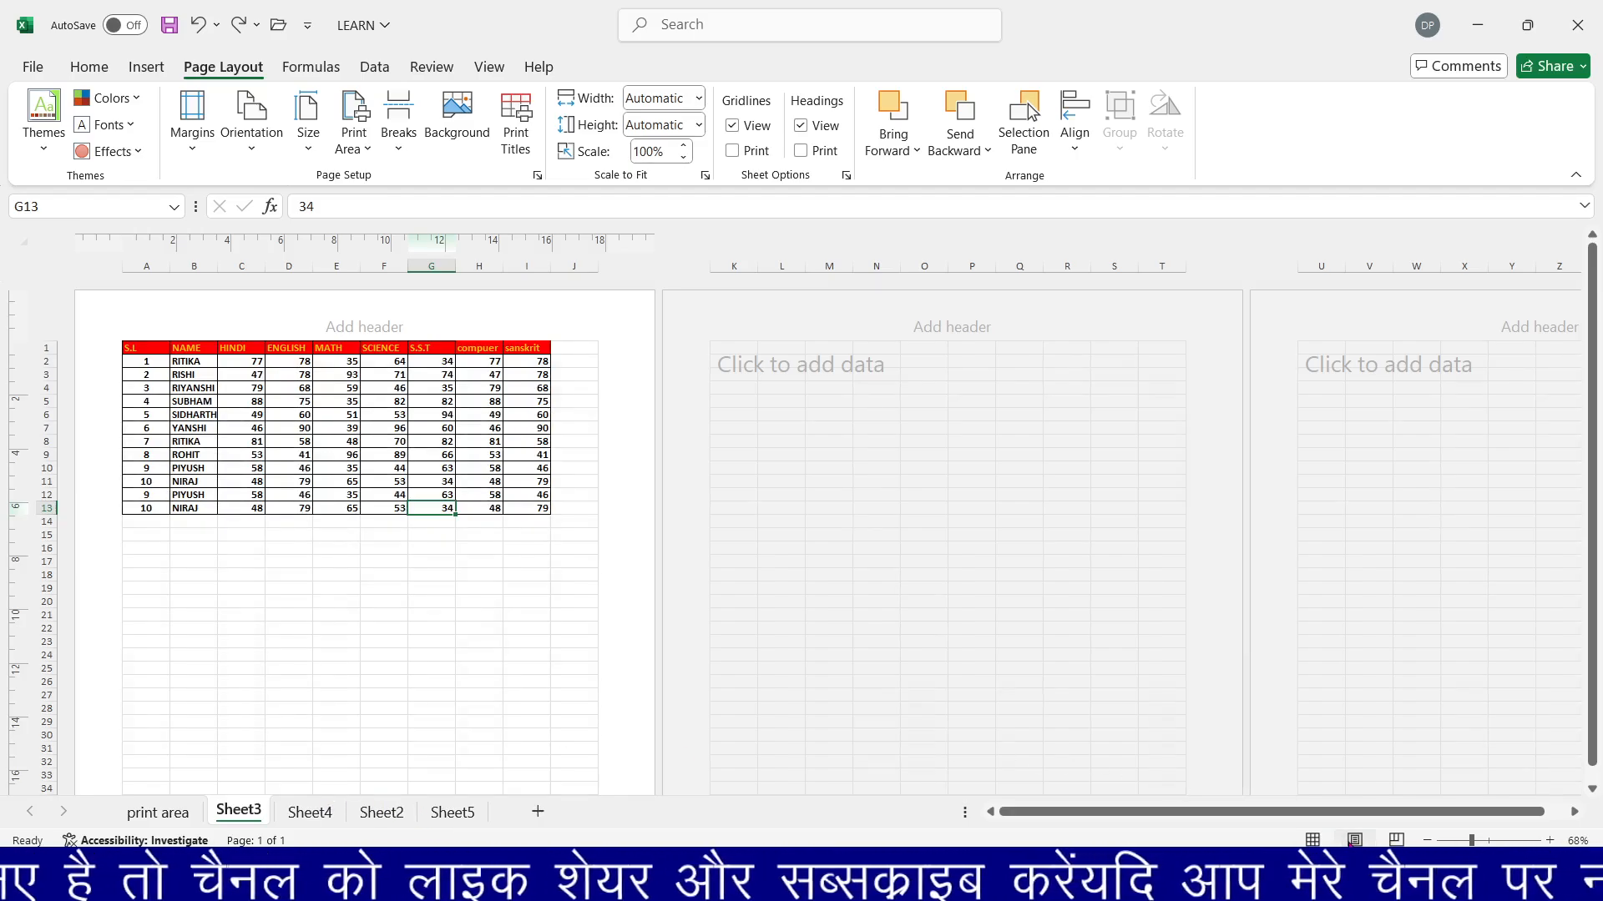
Examine Sheet3's marks table in Page Layout view at 96% zoom and return to Normal view at 100%.
left_click(483, 643)
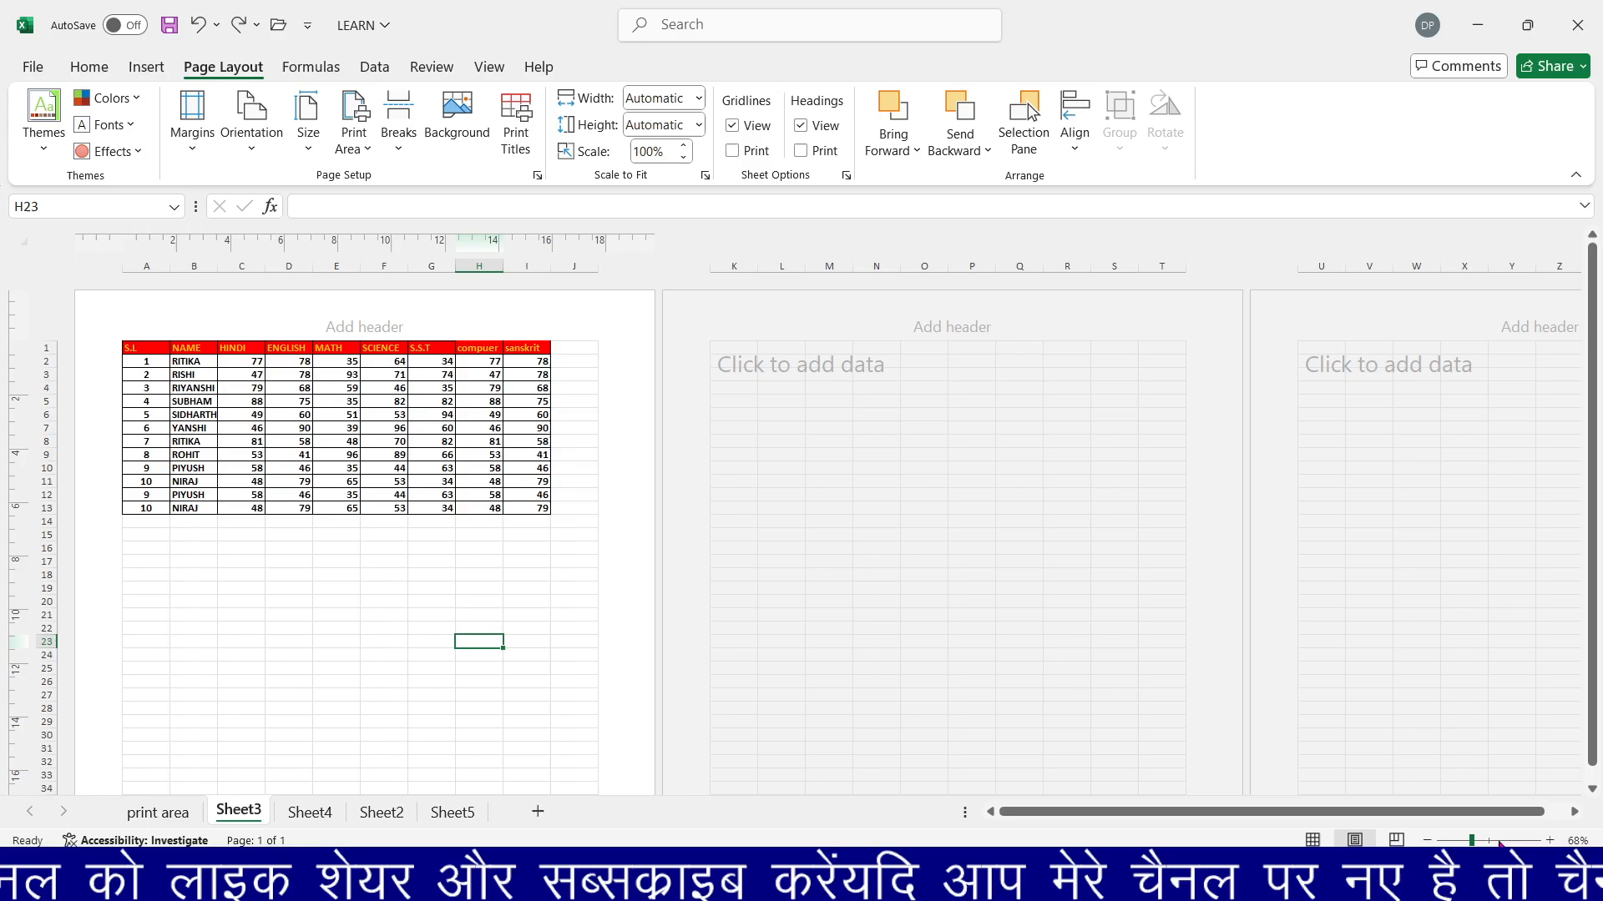
left_click_drag(1472, 840, 1487, 840)
left_click(386, 470)
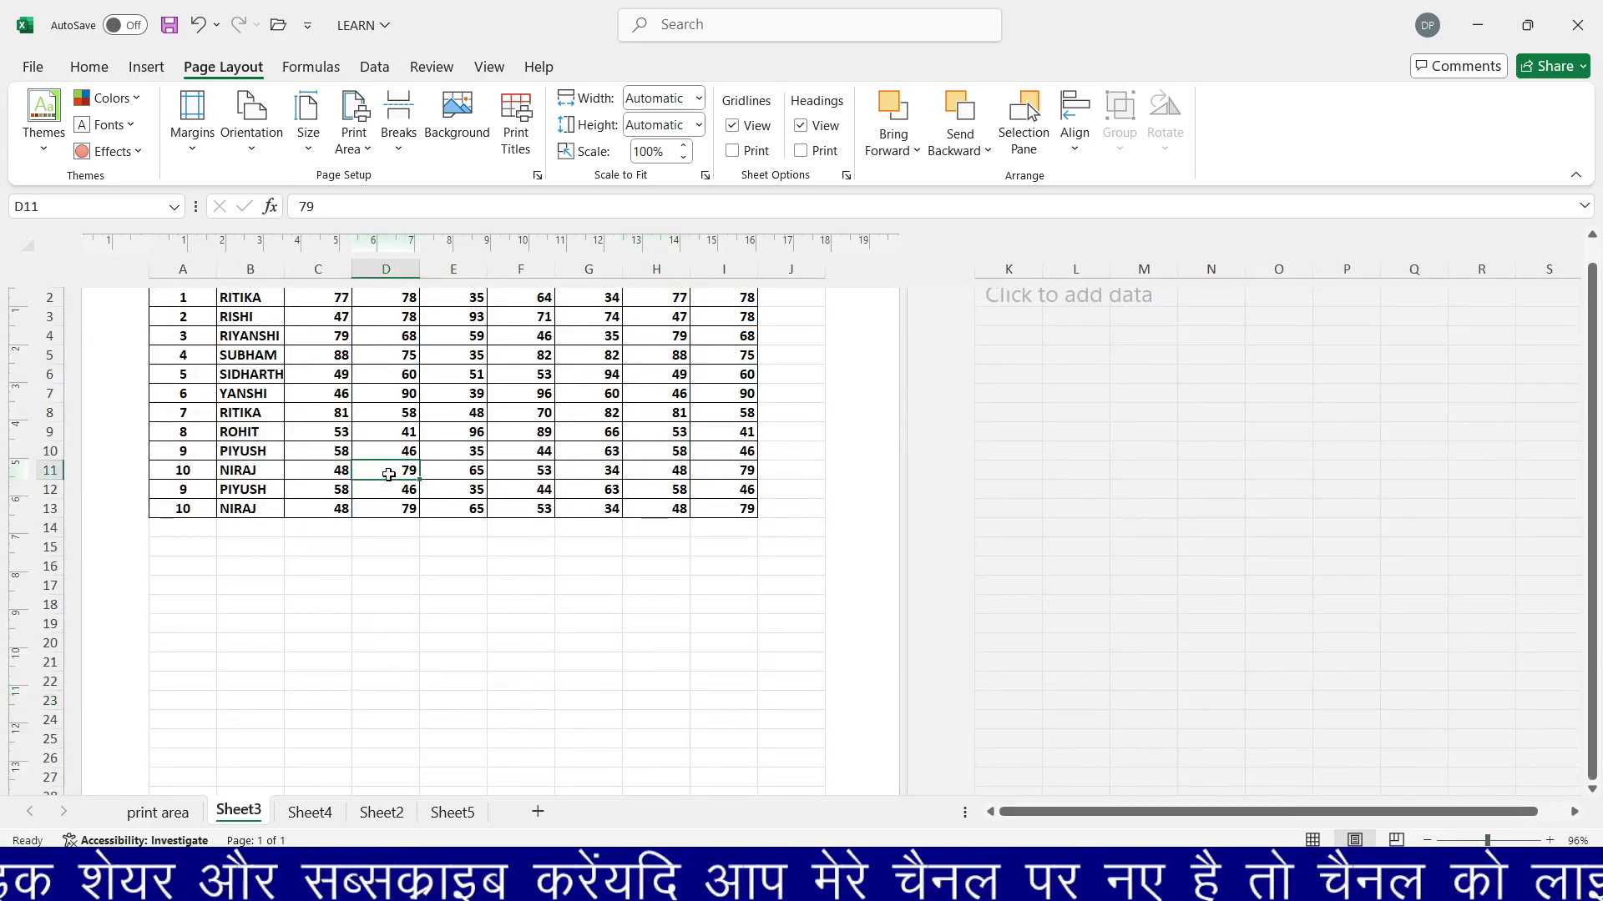
scroll(386, 473, "up", 2)
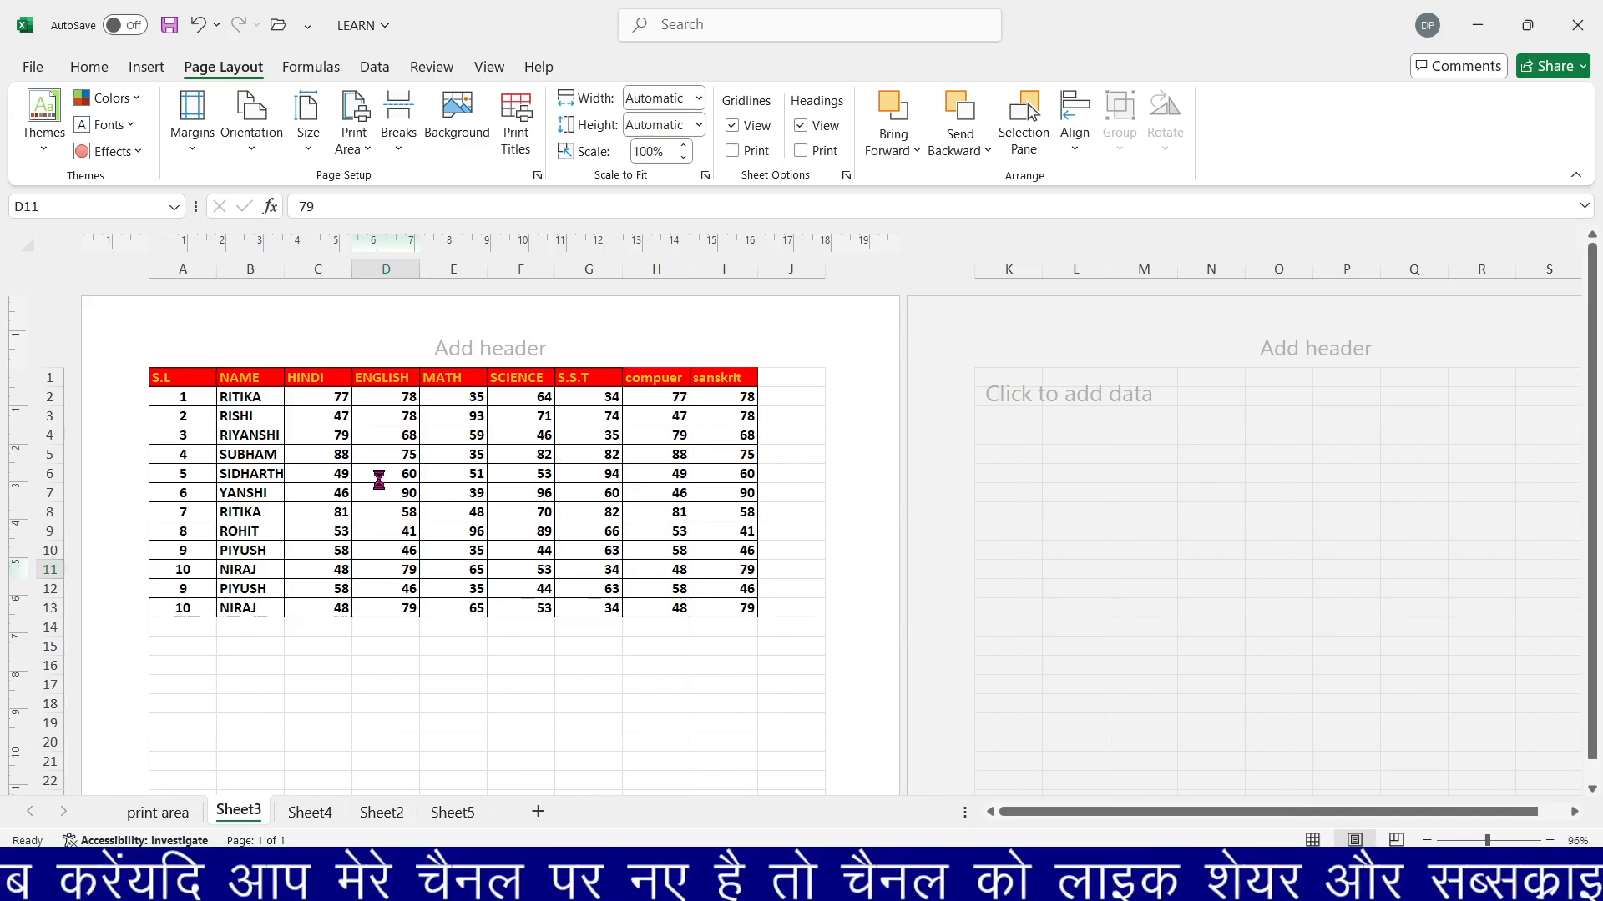
scroll(378, 479, "down", 3)
scroll(379, 480, "up", 2)
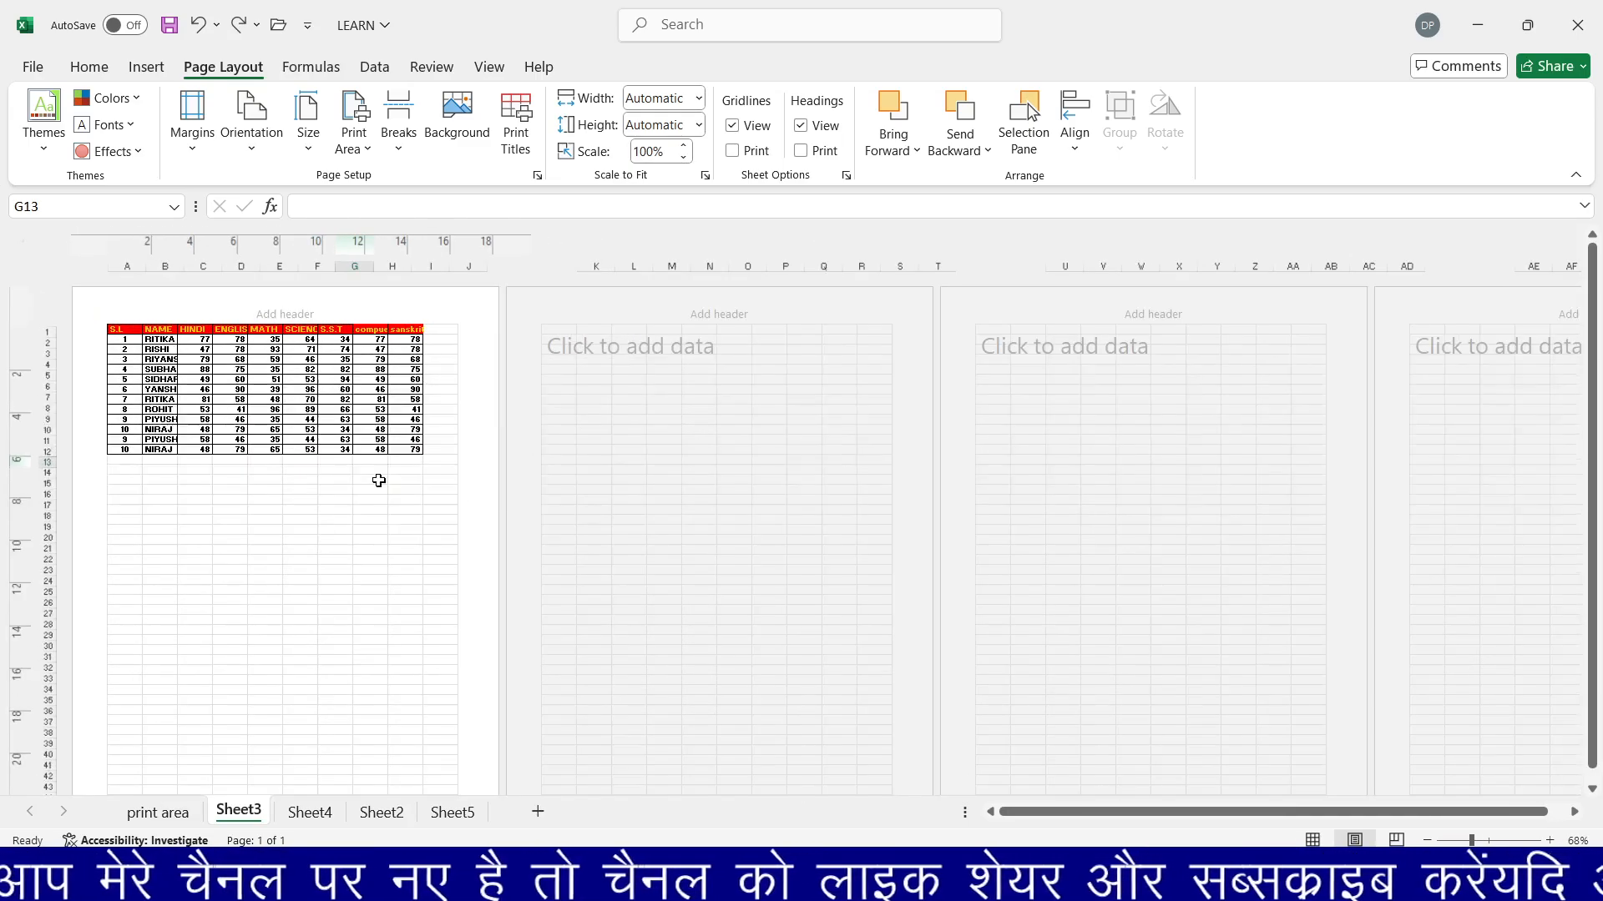
scroll(378, 480, "up", 3)
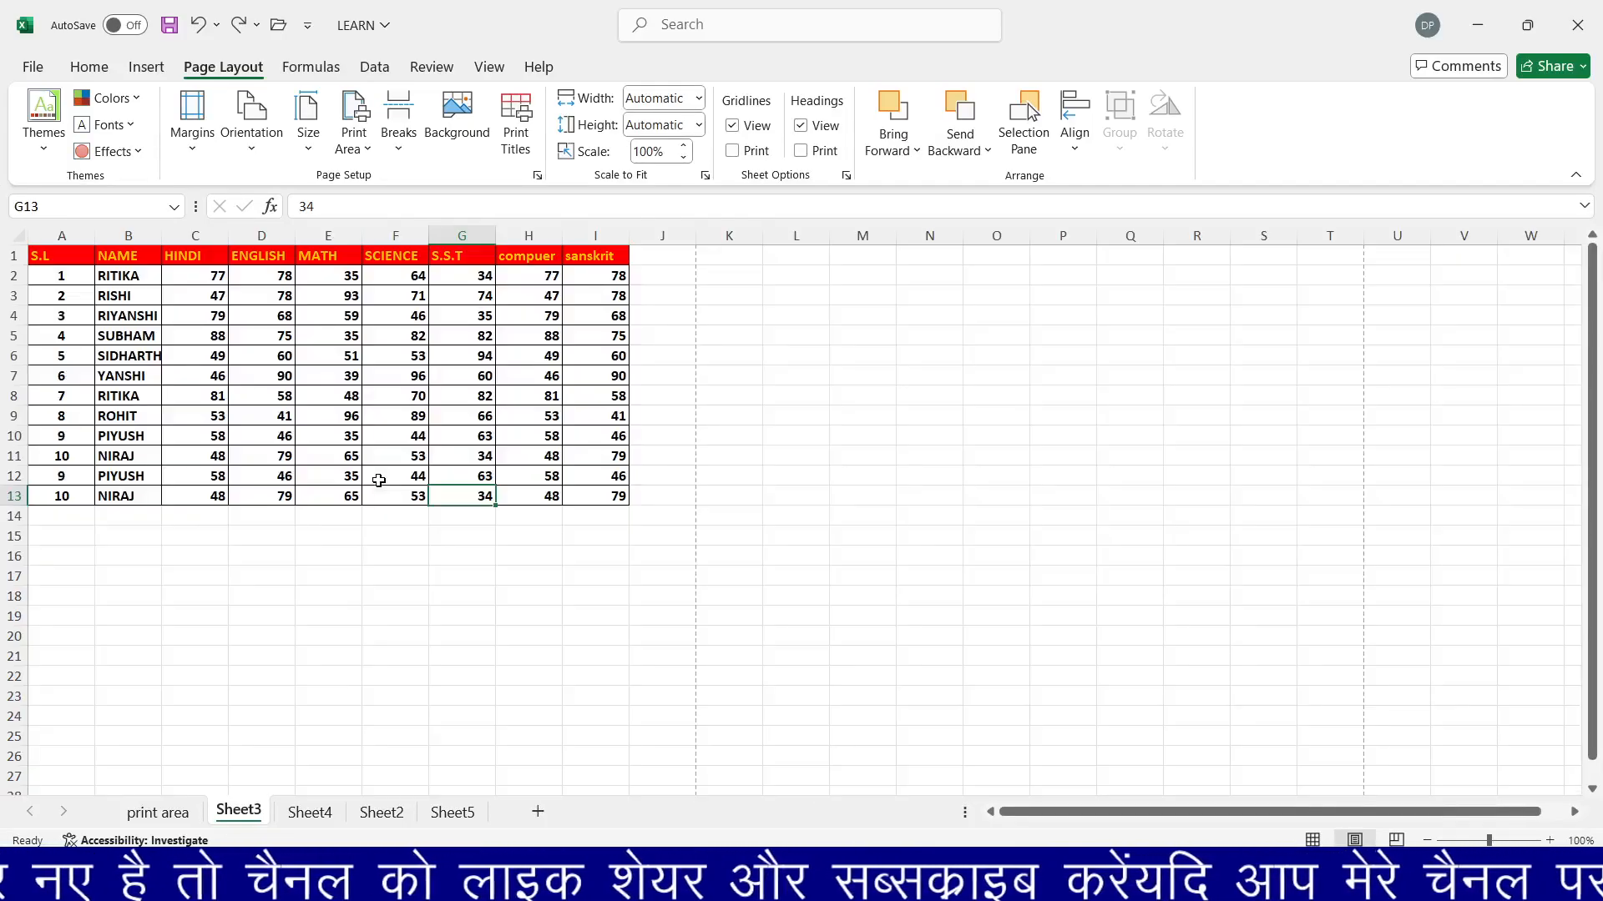
key("ctrl+a")
key("ctrl+c")
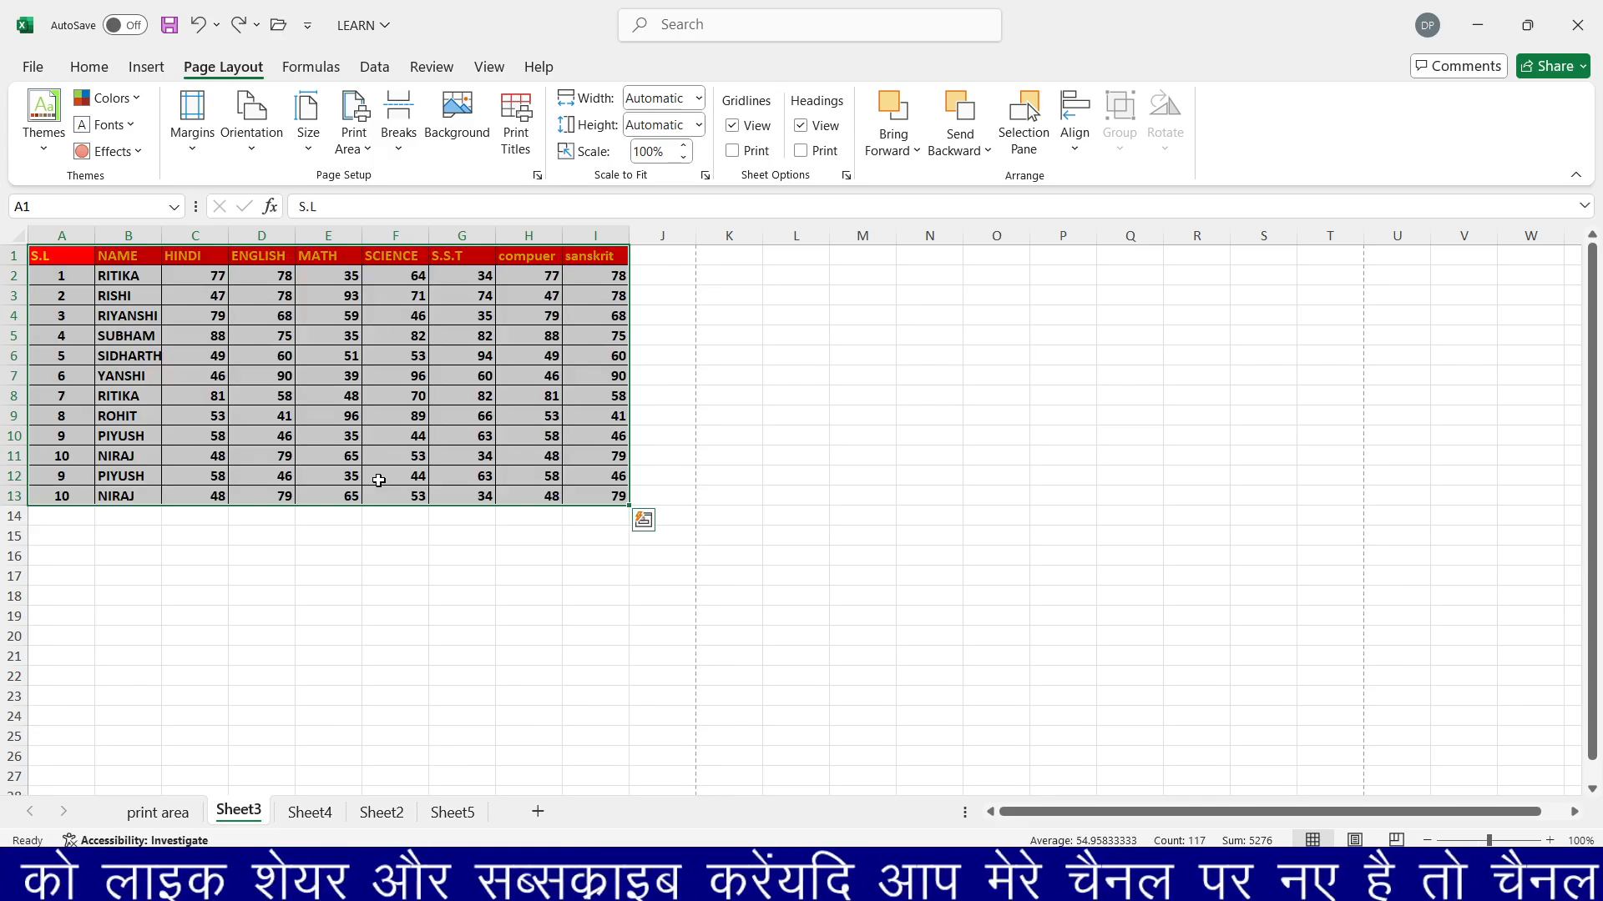
left_click(397, 579)
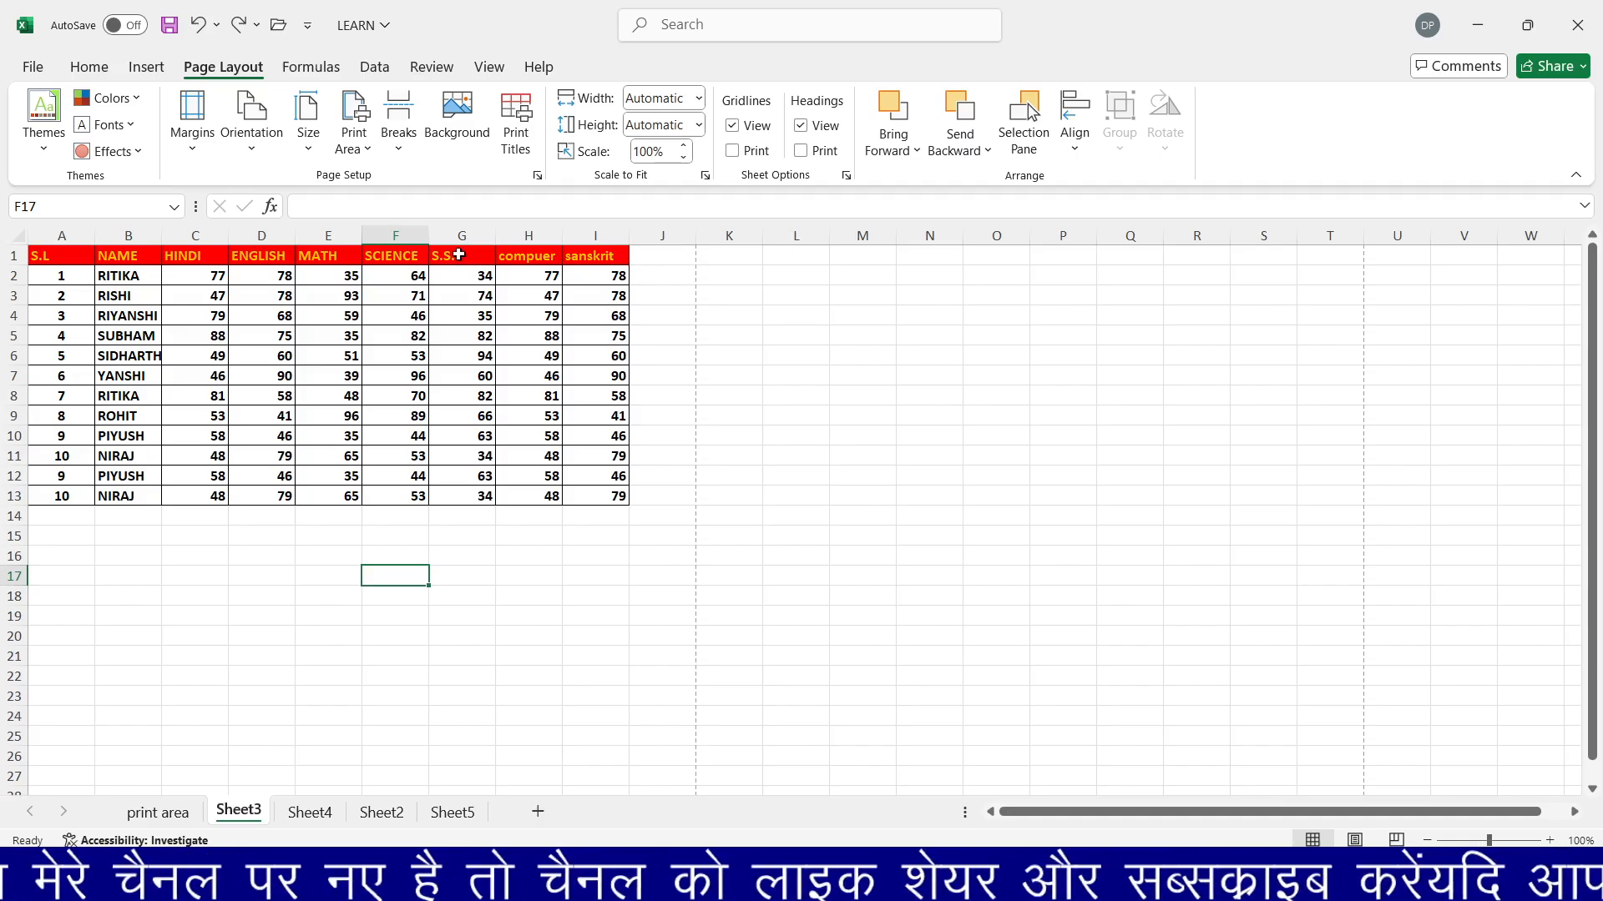
left_click_drag(459, 255, 807, 258)
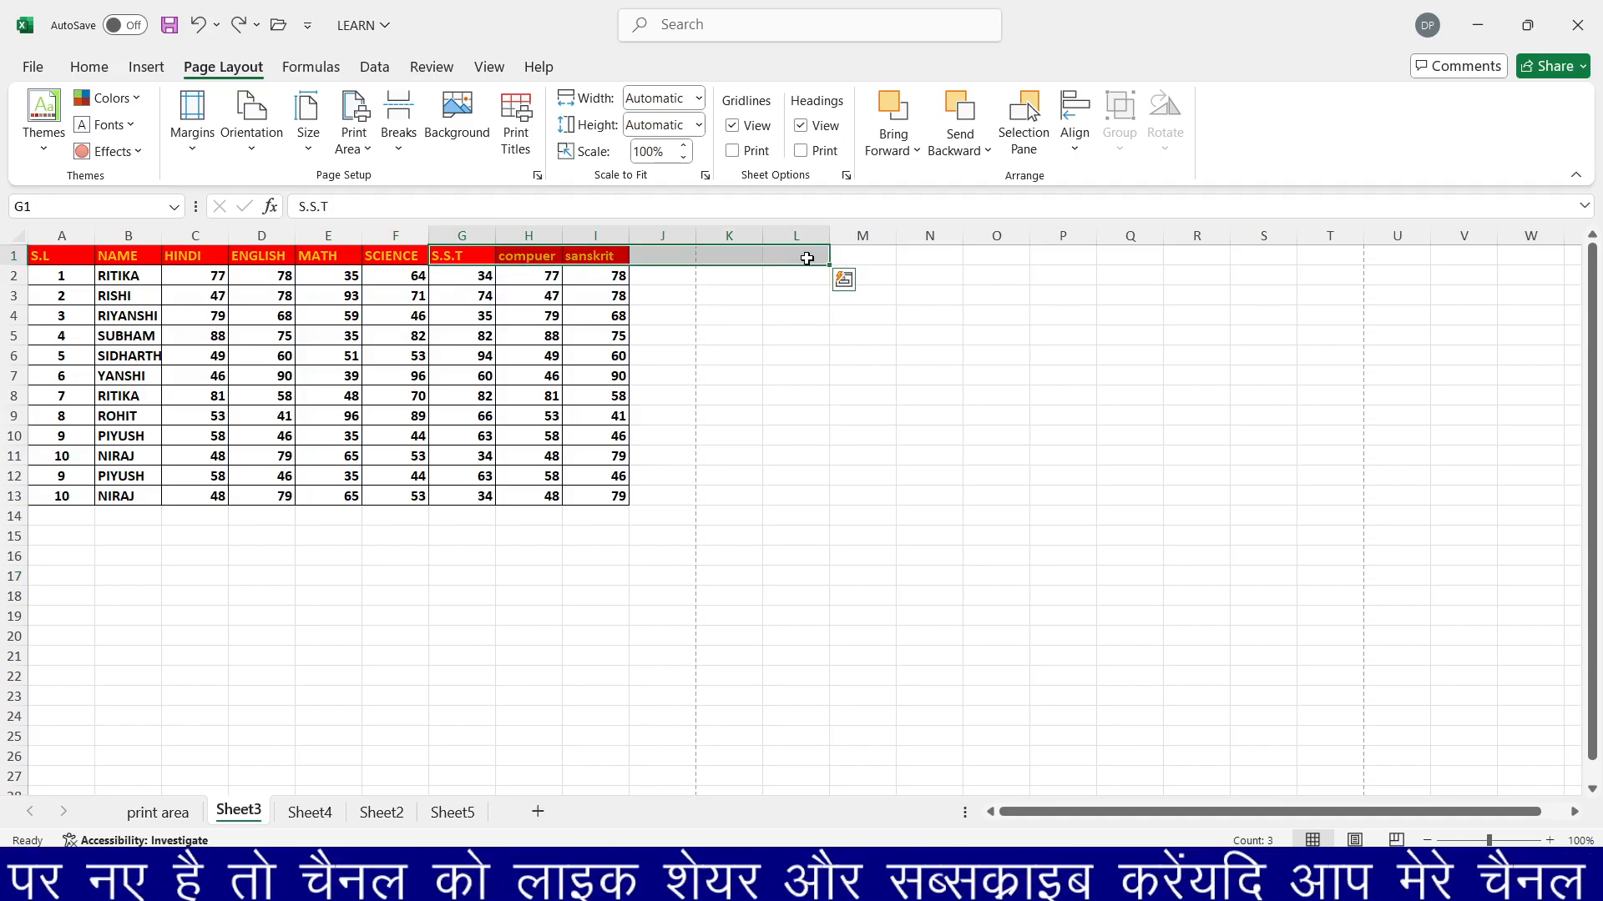
Add the column headings "total" in J1 and "min" in K1 of the marks table.
left_click(660, 257)
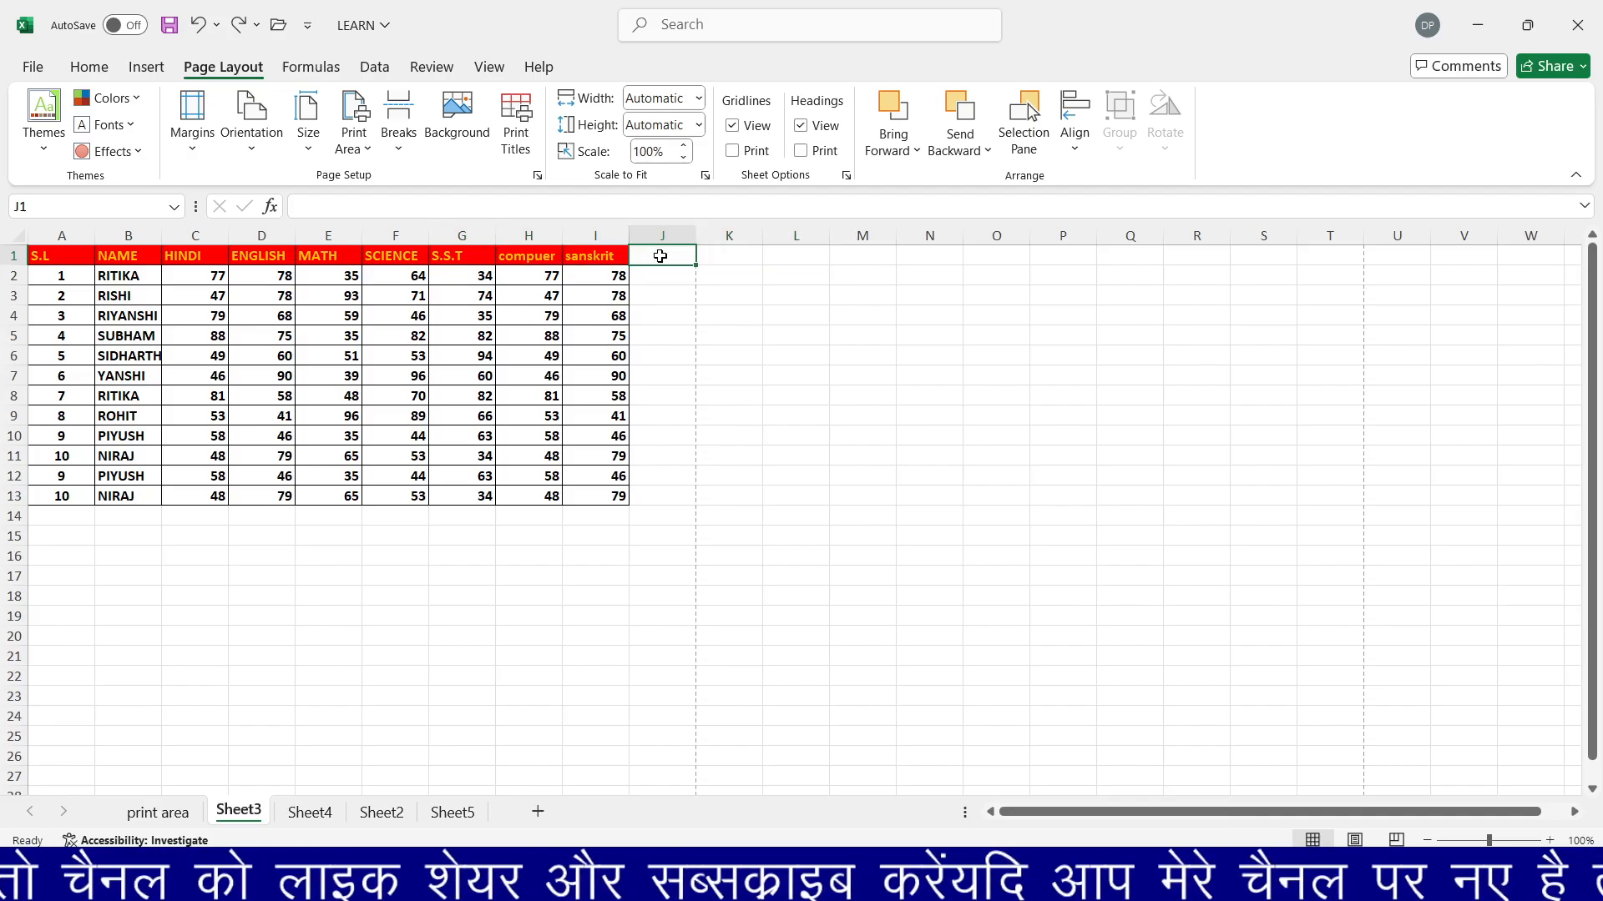
type("t")
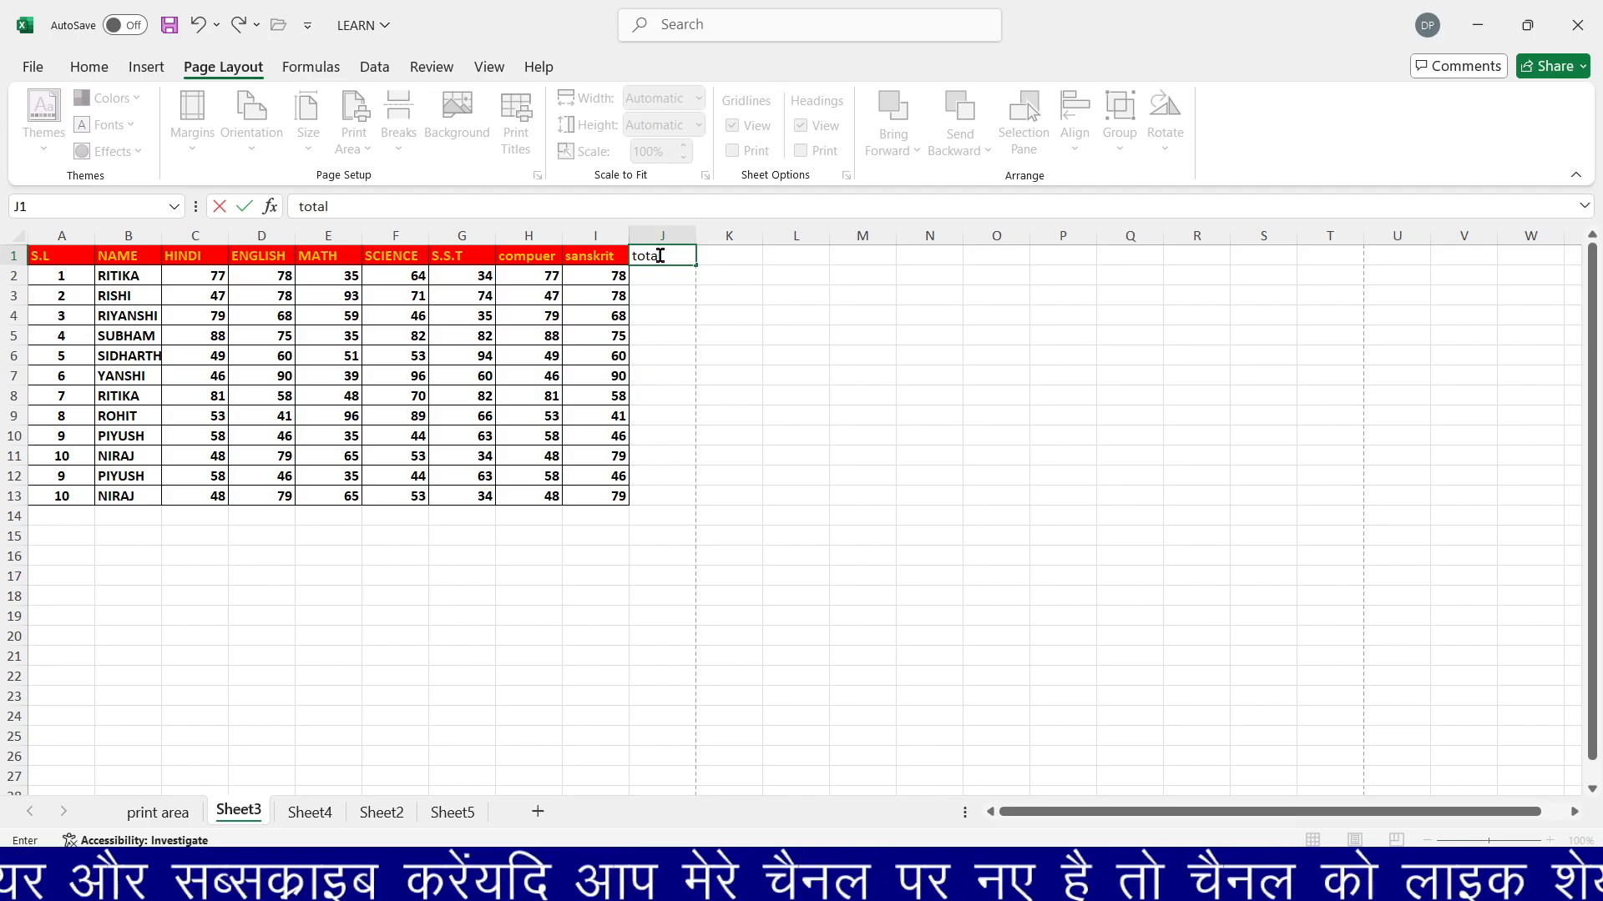
type("otal")
left_click(727, 253)
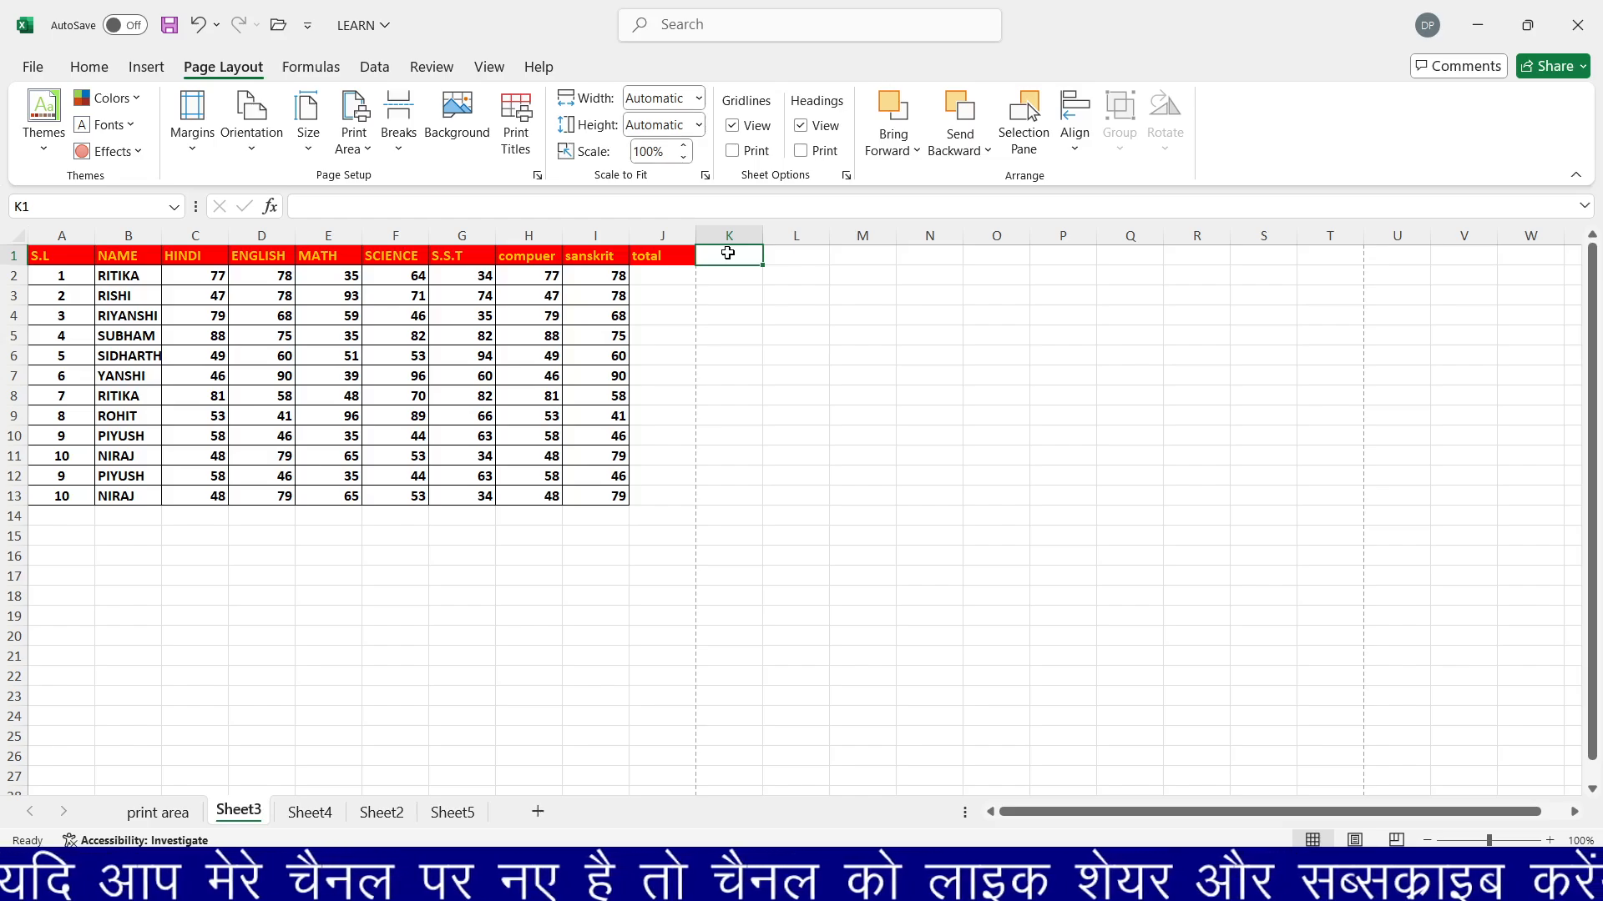
type("min")
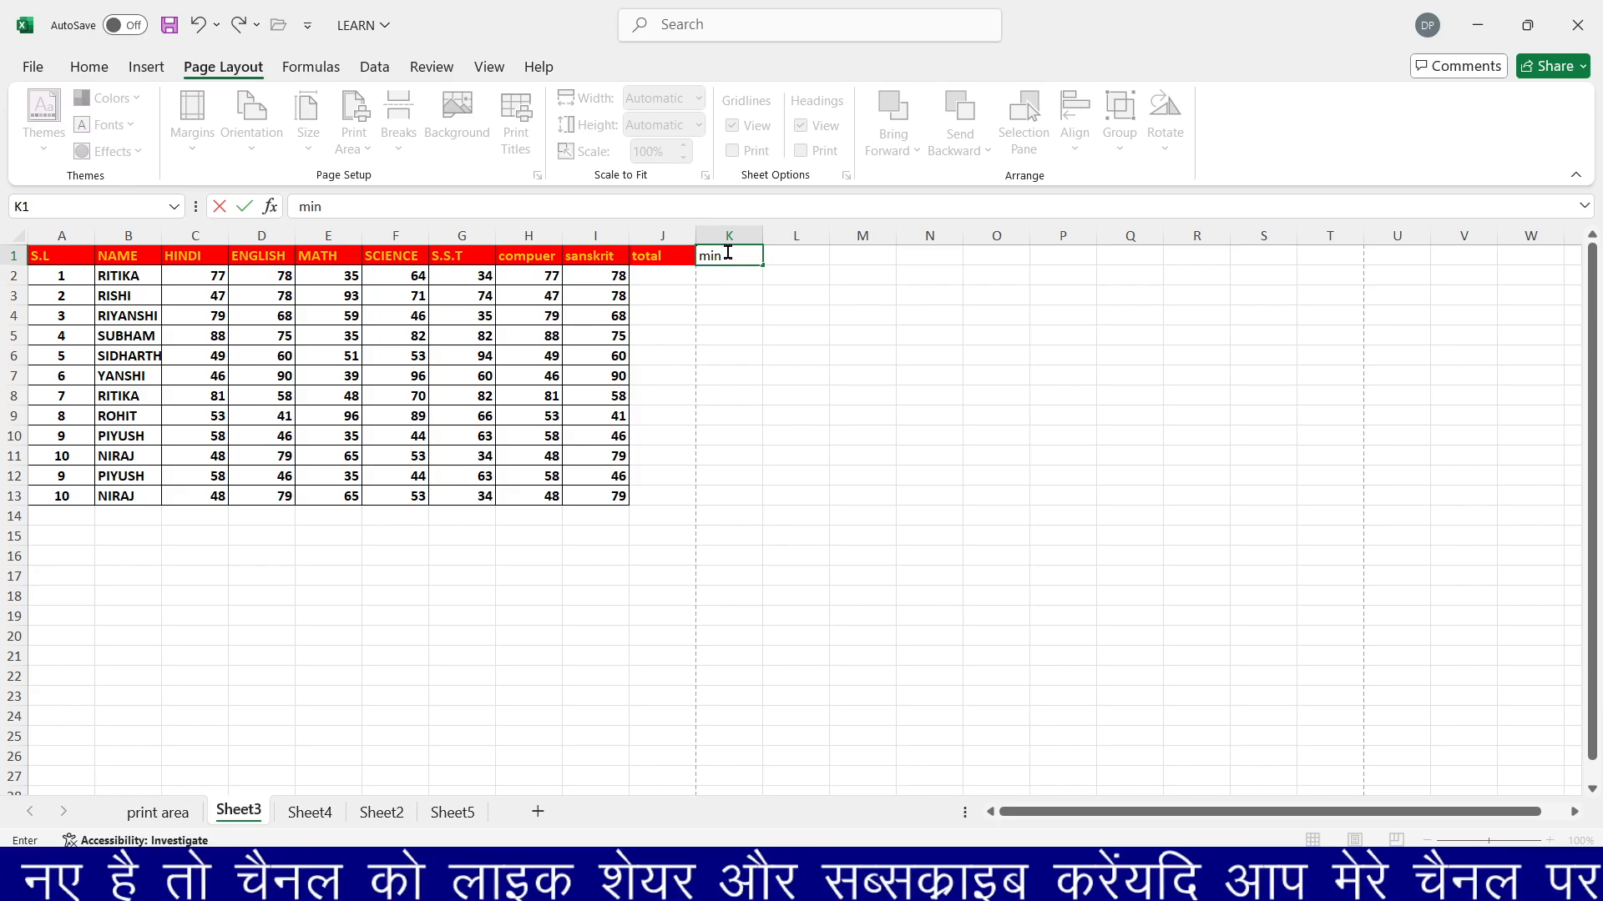
key("Return")
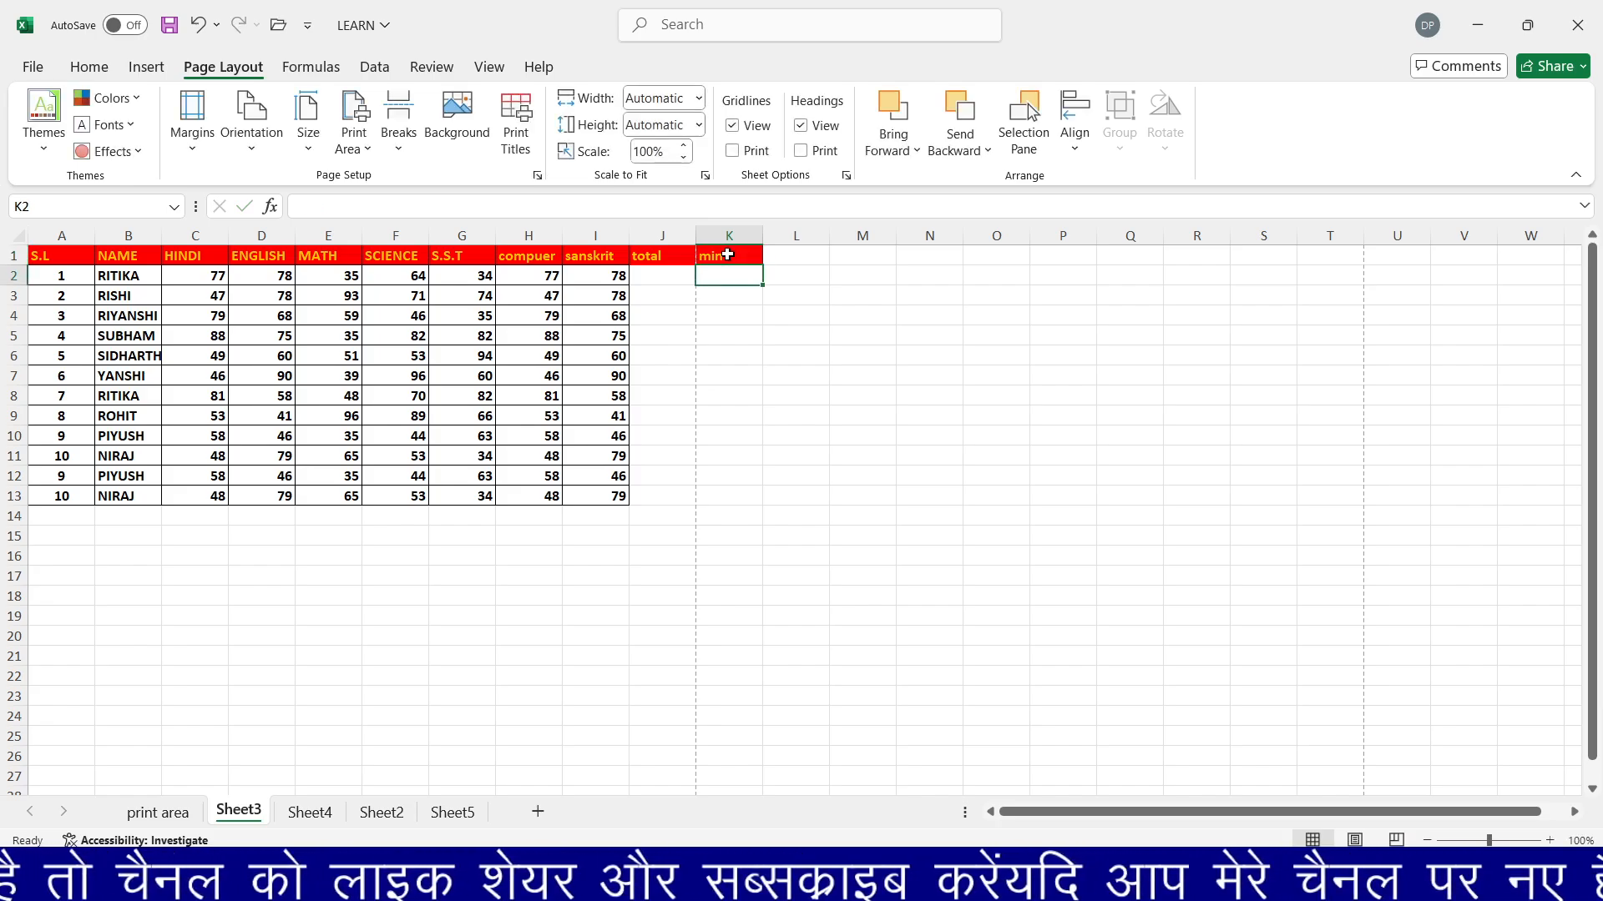
Calculate the first student's total in J2 with =SUM(C2:I2) and select that cell again.
left_click(669, 274)
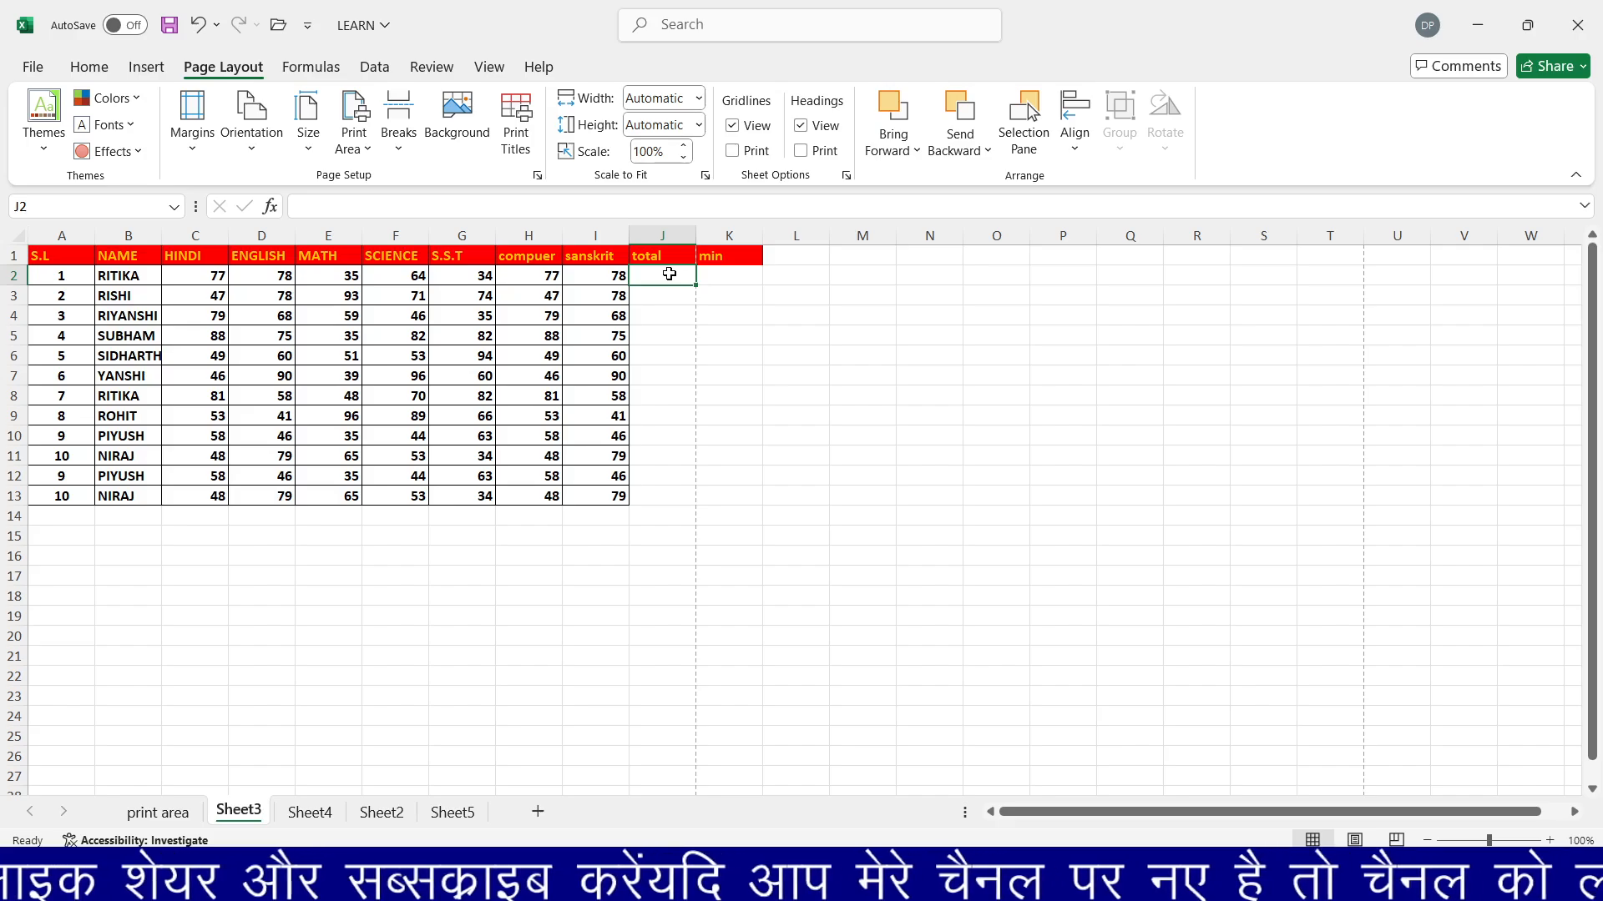
key("alt+equal")
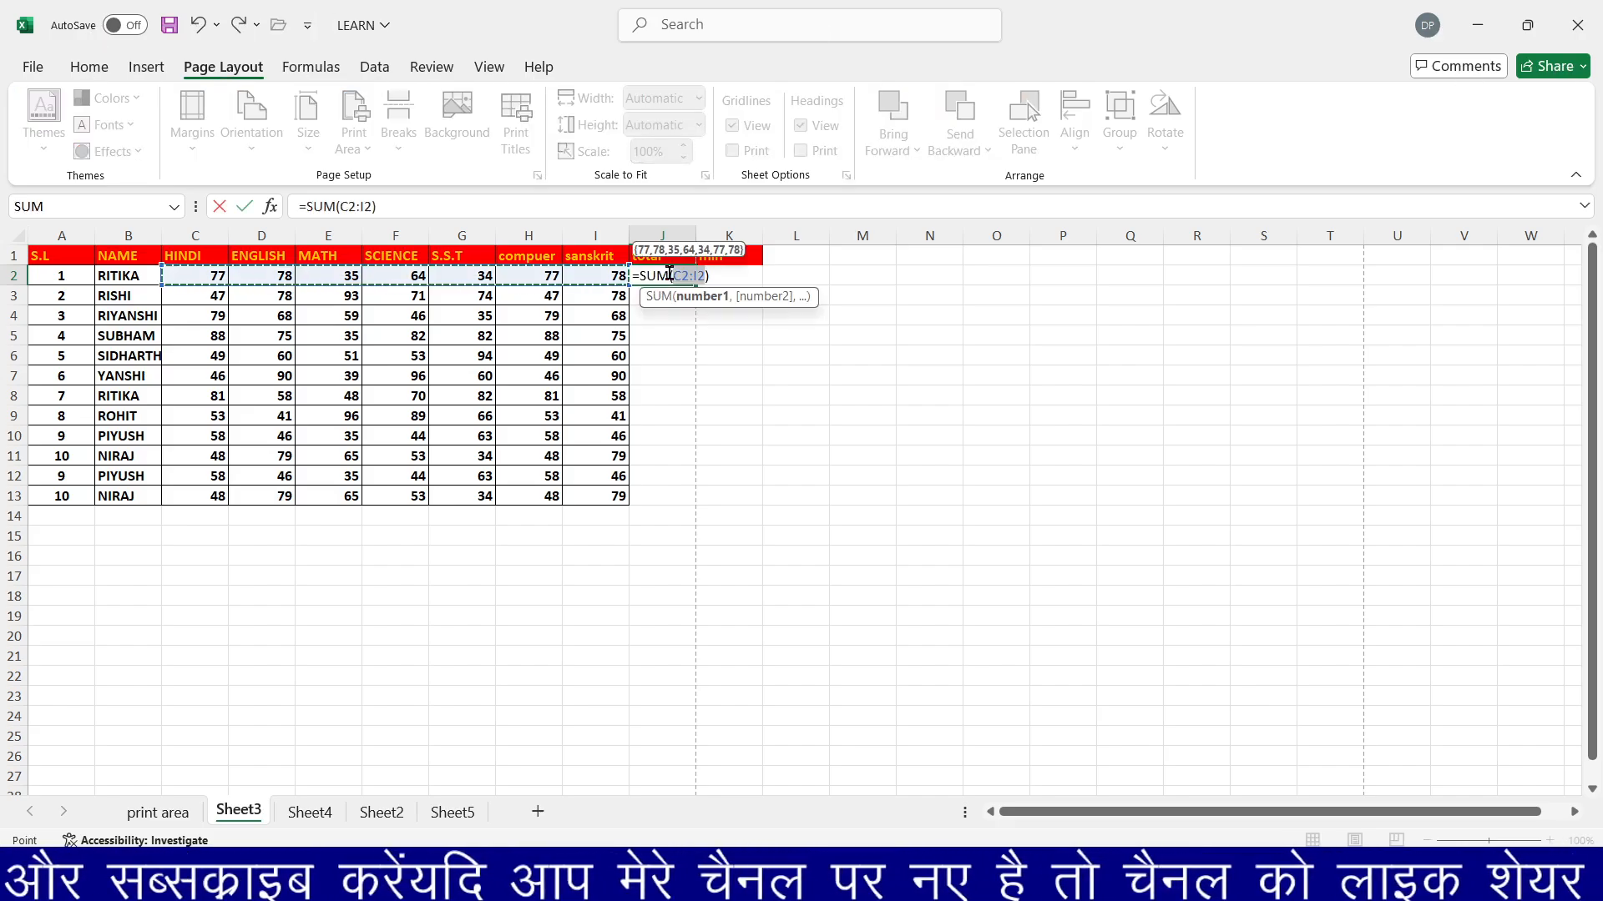
key("Return")
left_click(670, 274)
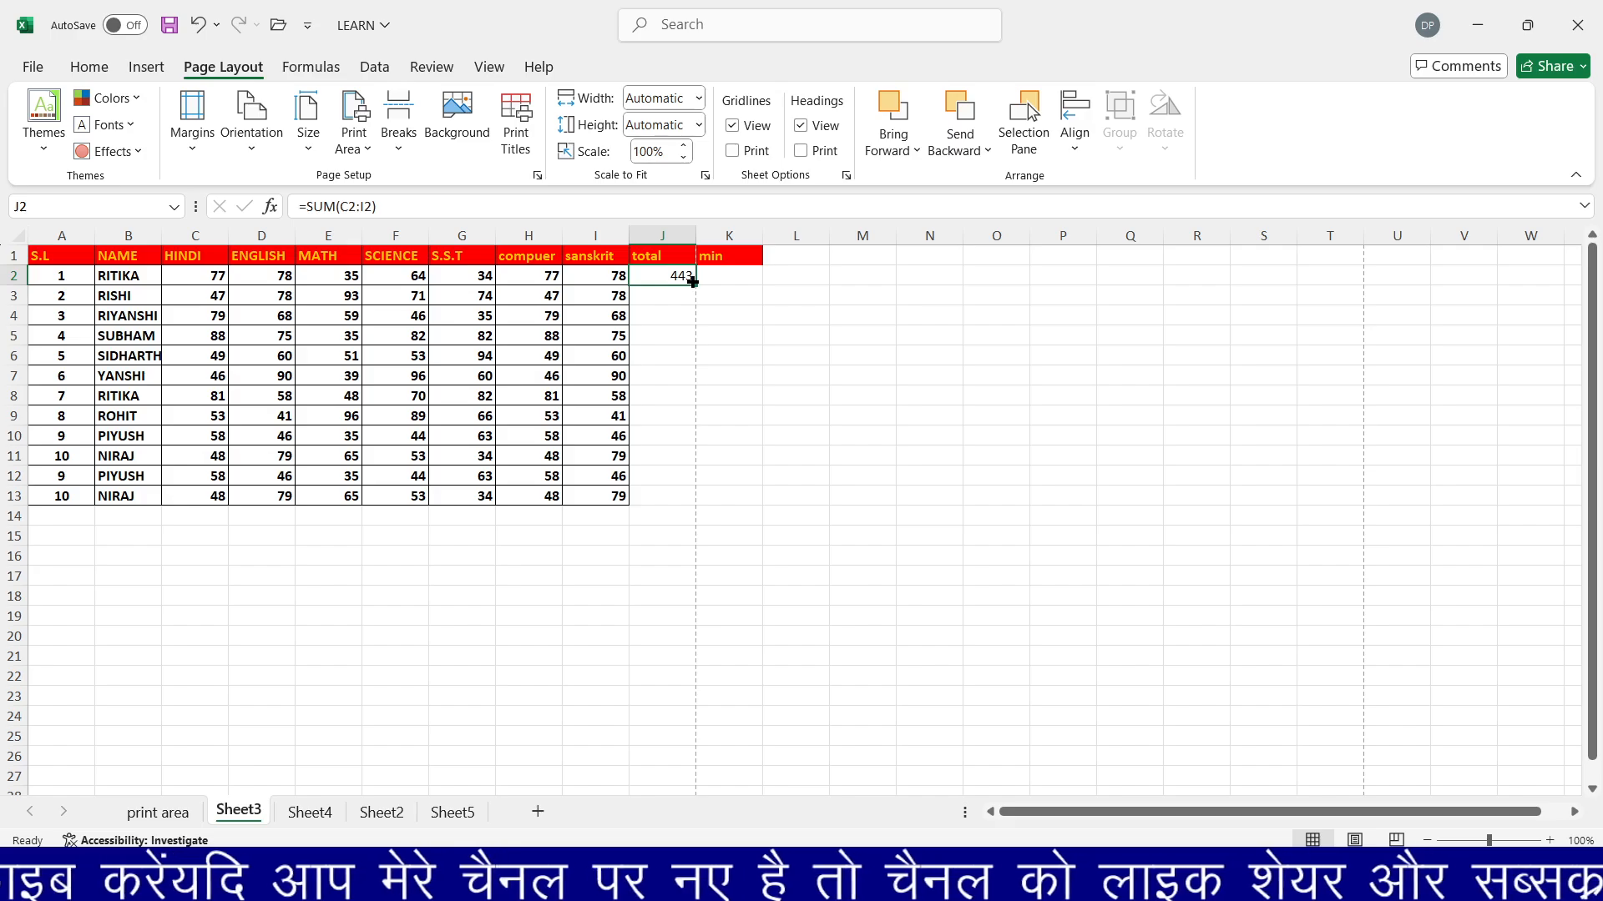
Fill the total formula down to J13 and calculate the first student's minimum in K2 with =MIN(C2:I2).
left_click_drag(693, 282, 673, 501)
left_click(721, 271)
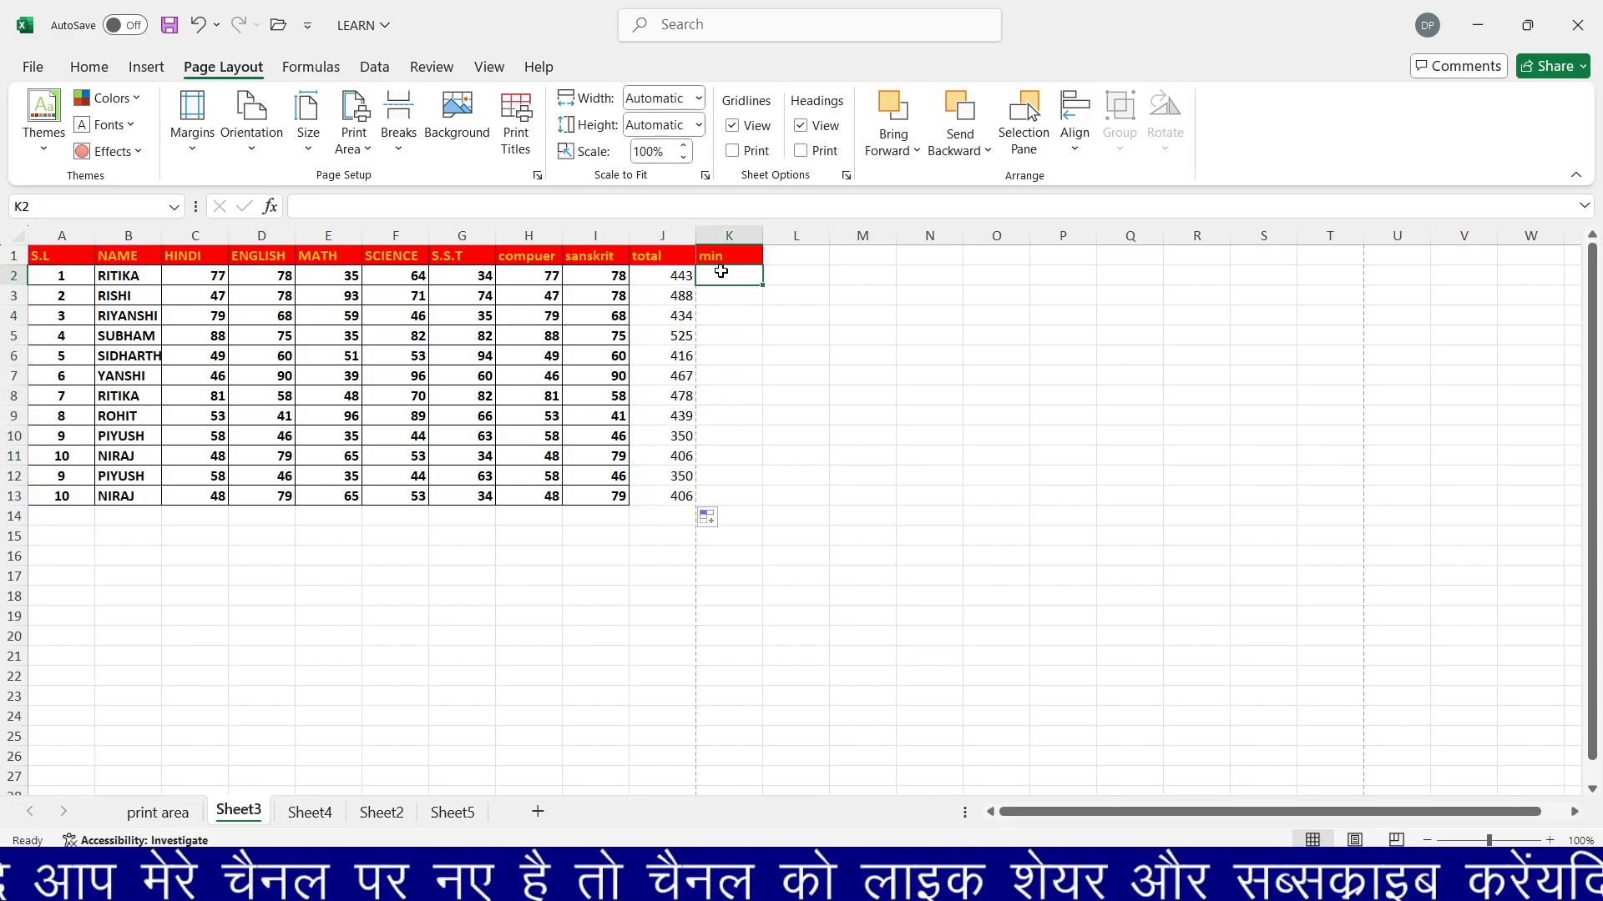
type("=")
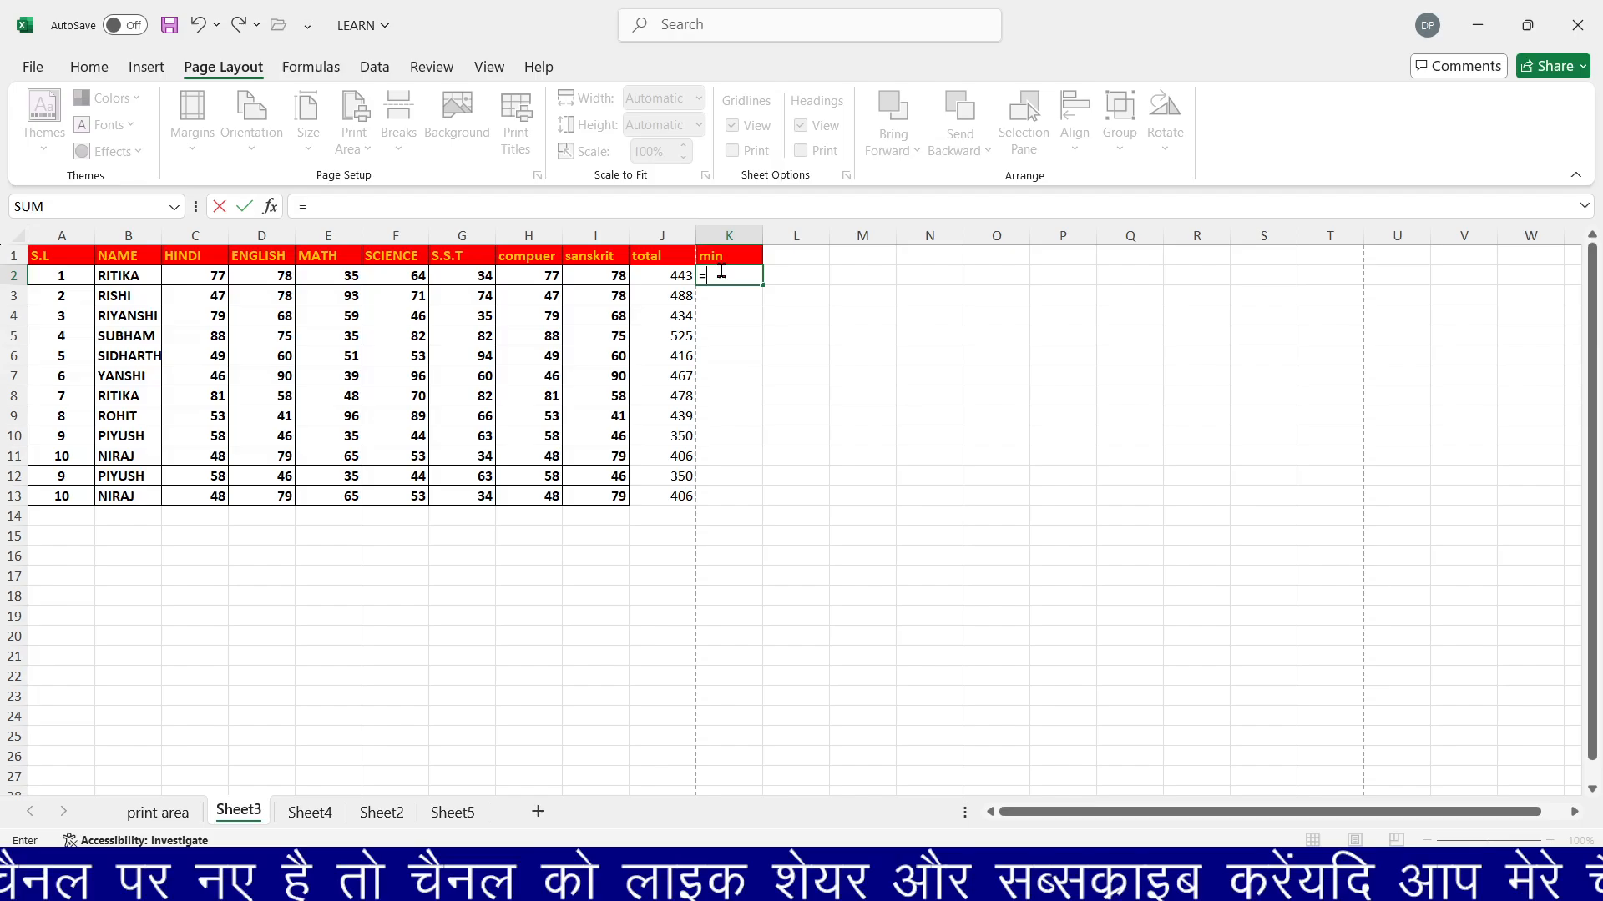
type("min")
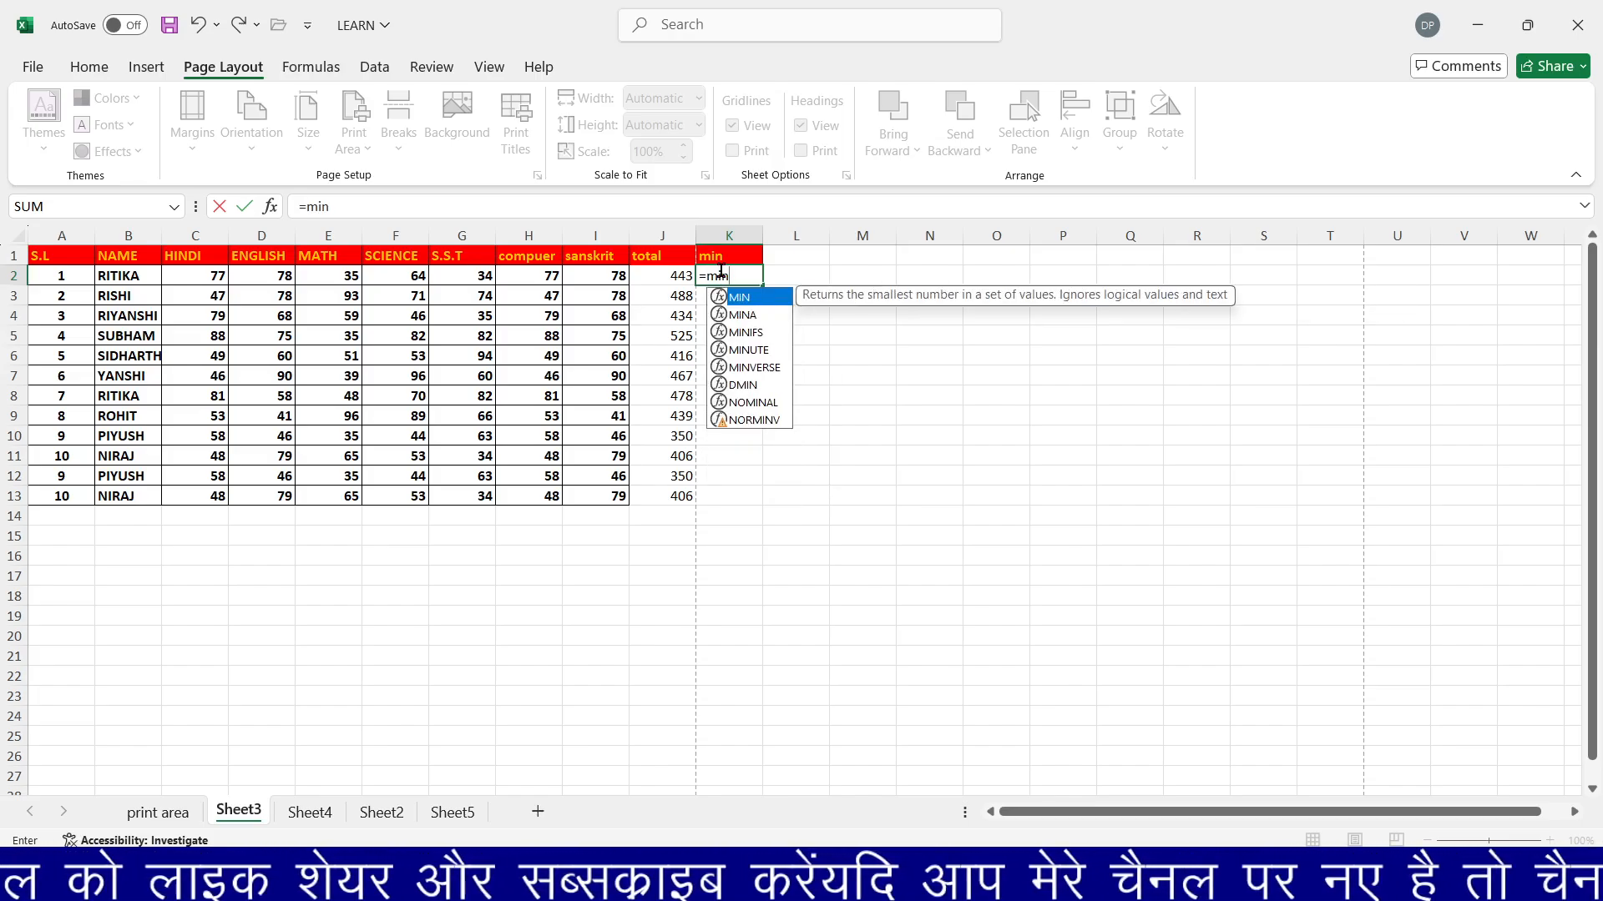
type("(")
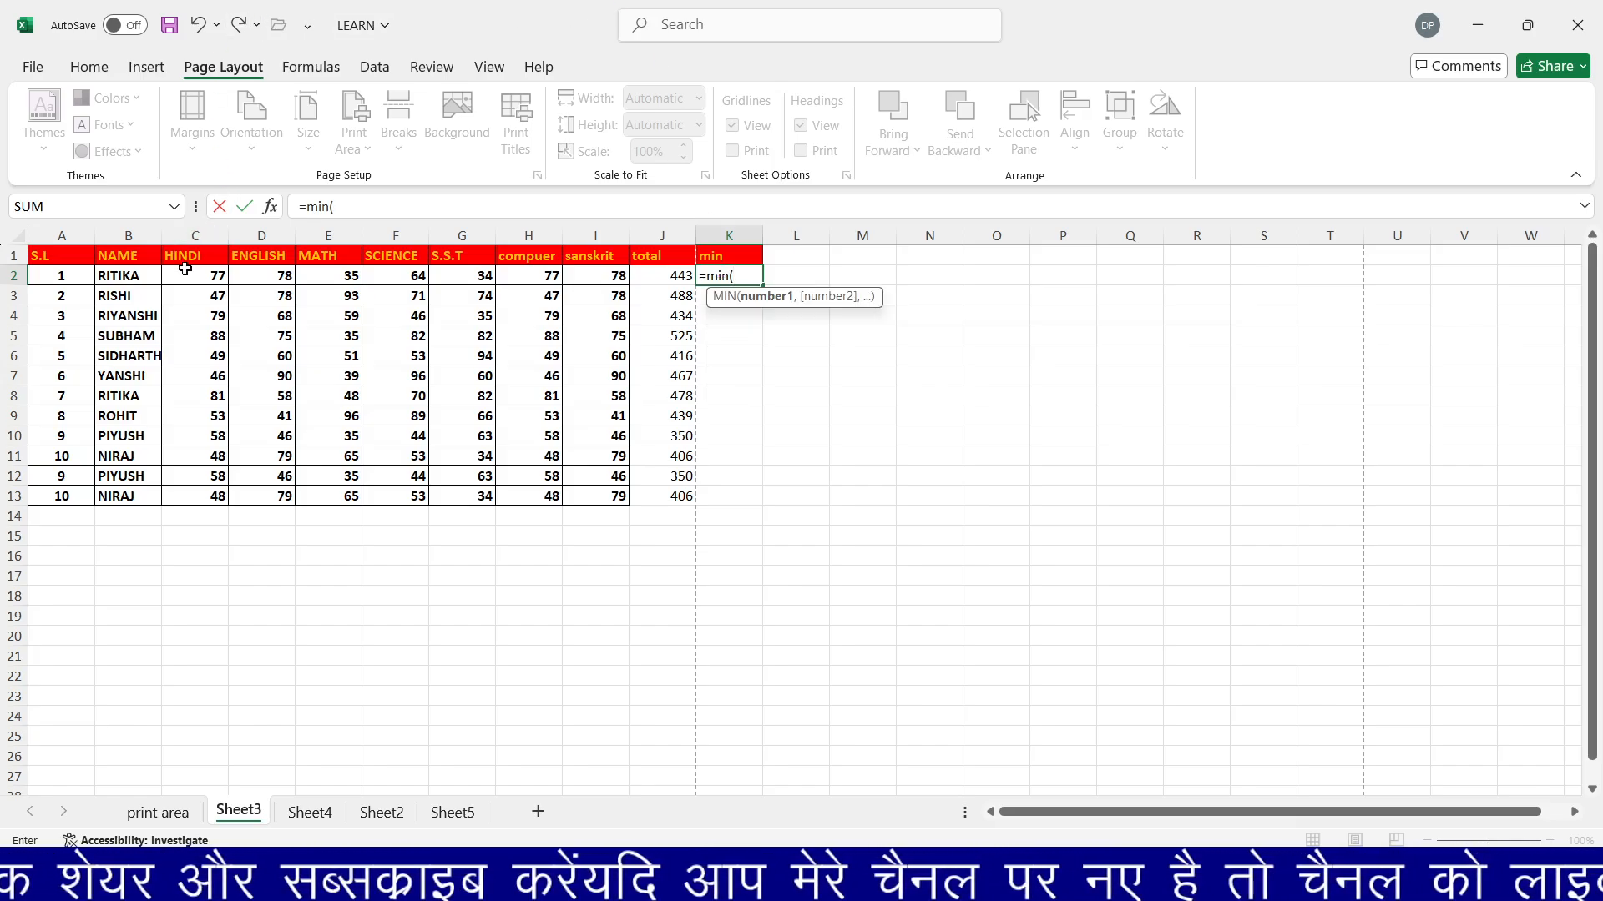
left_click_drag(188, 275, 606, 281)
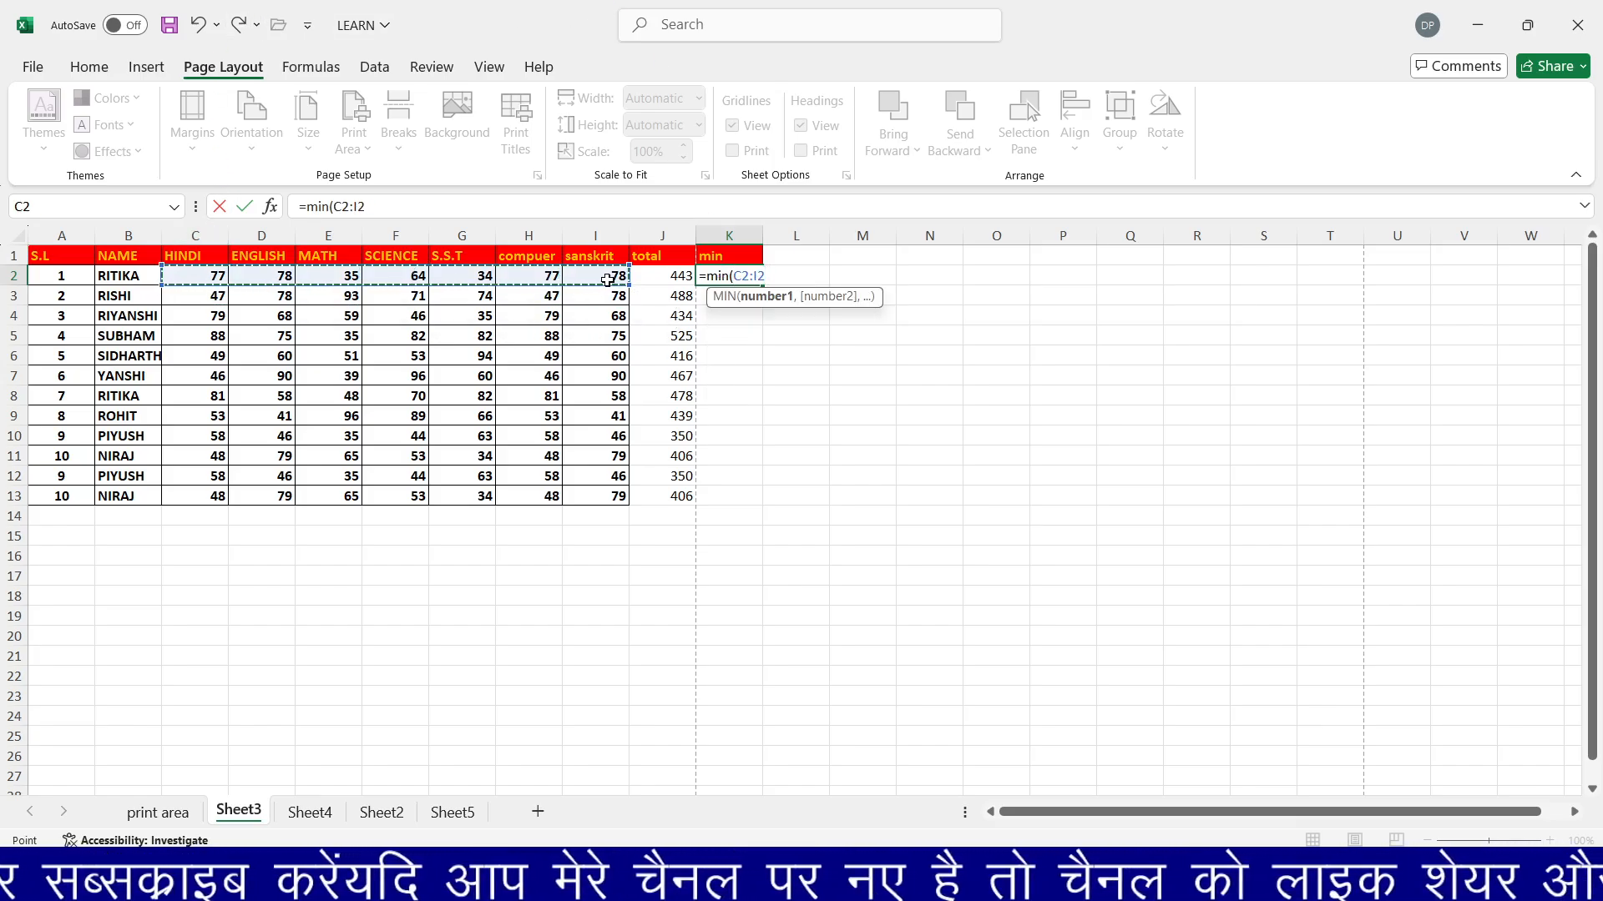
type(")")
key("Return")
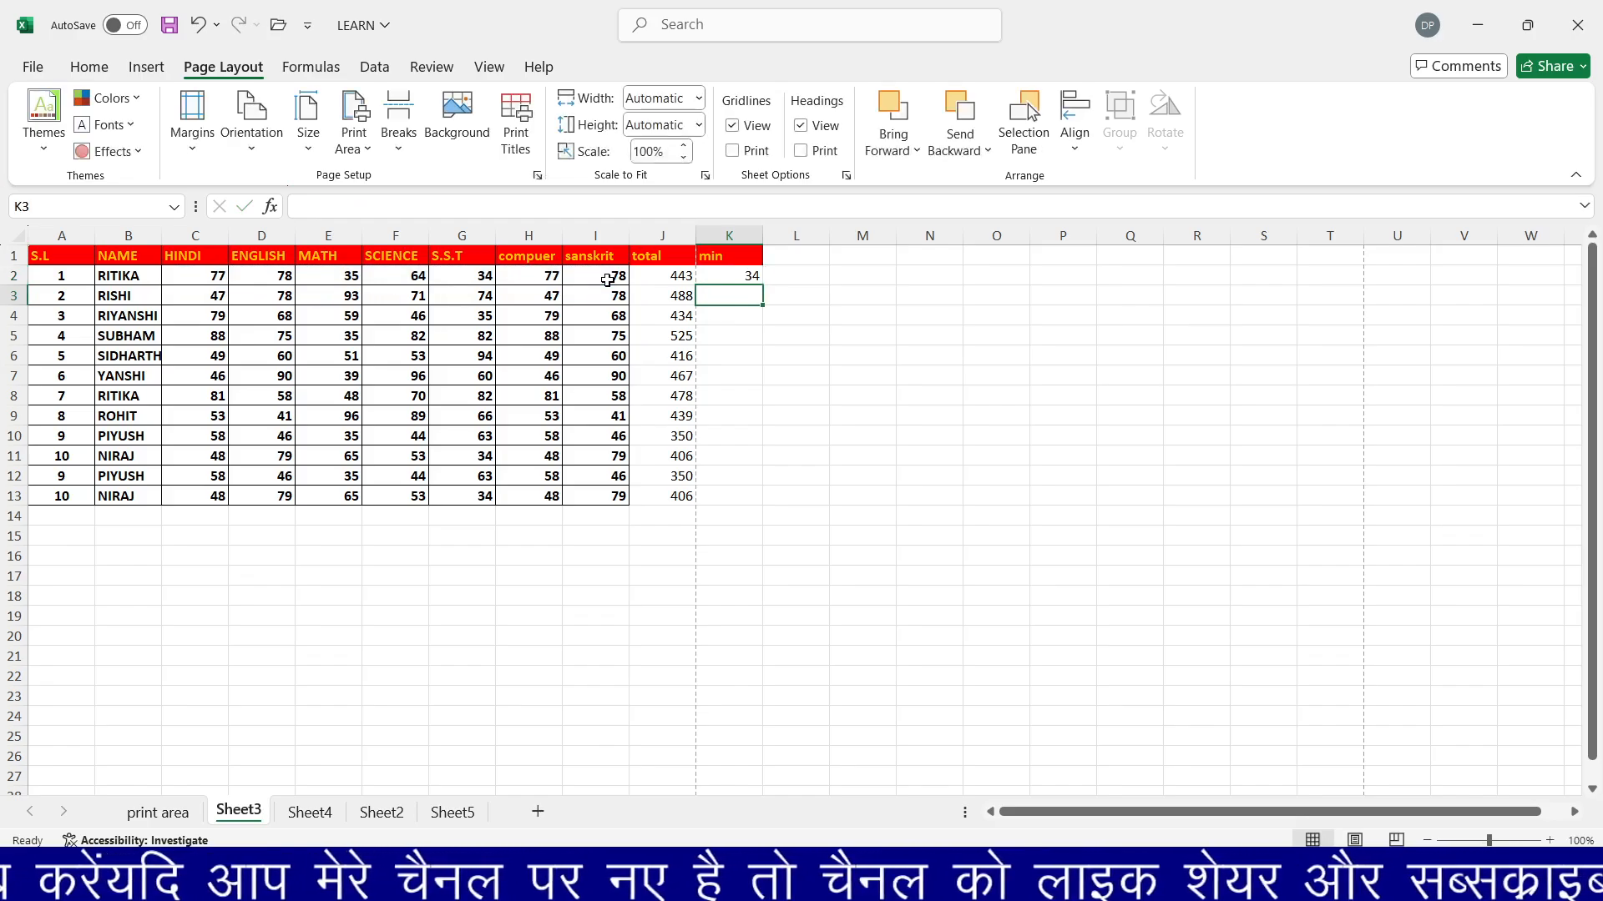
Fill the minimum formula from K2 down to K13 for the remaining students.
left_click(722, 278)
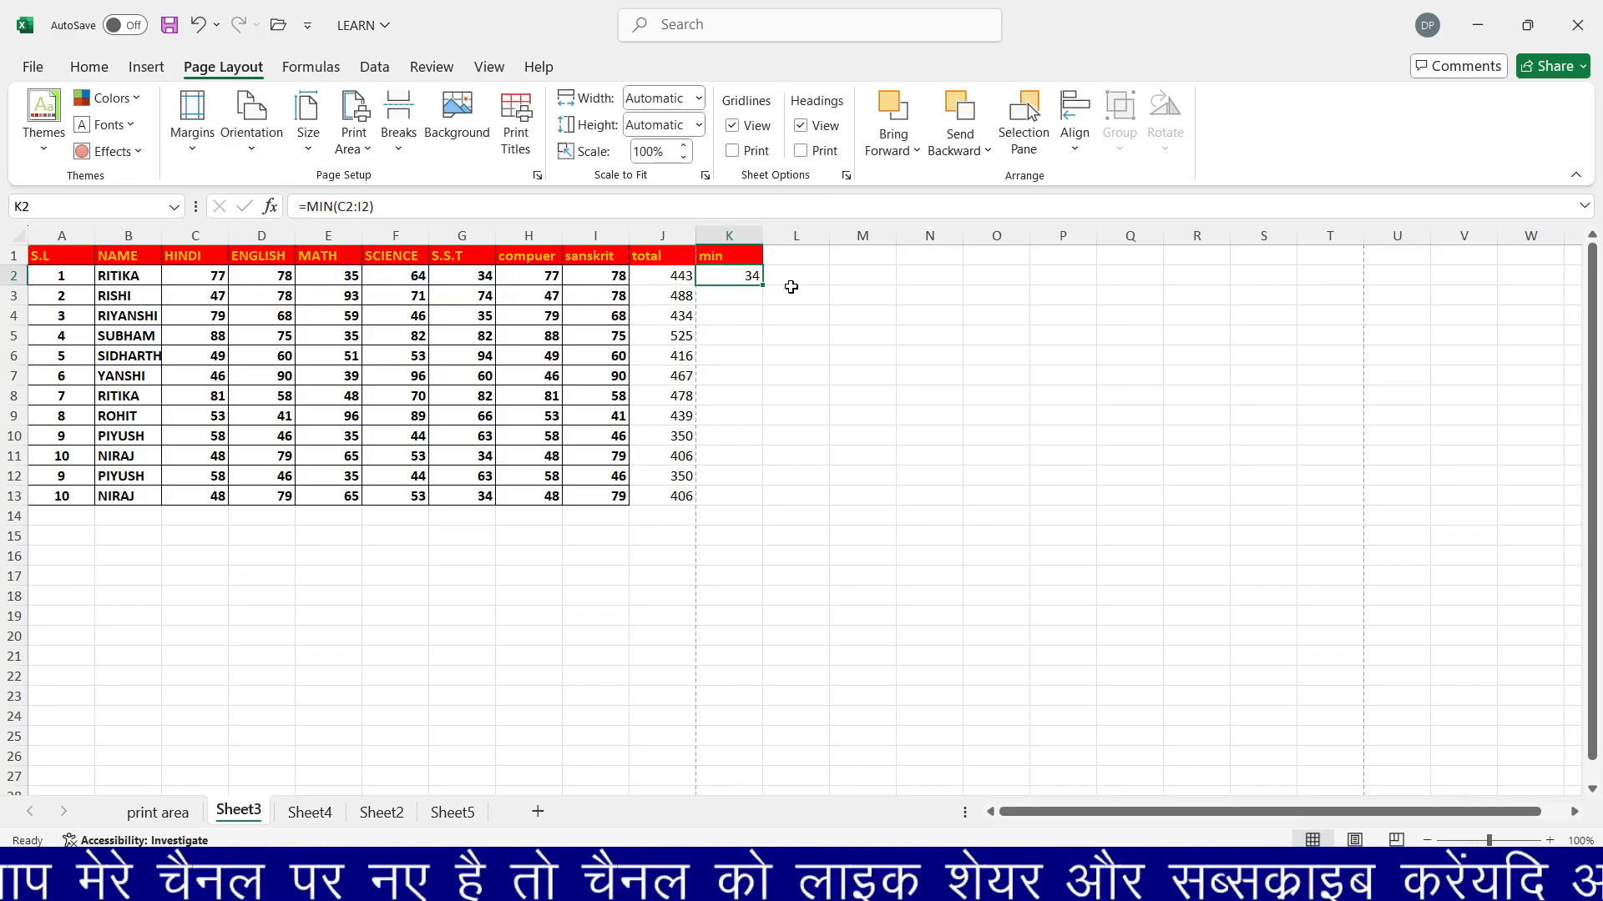
left_click_drag(761, 285, 732, 506)
left_click(576, 412)
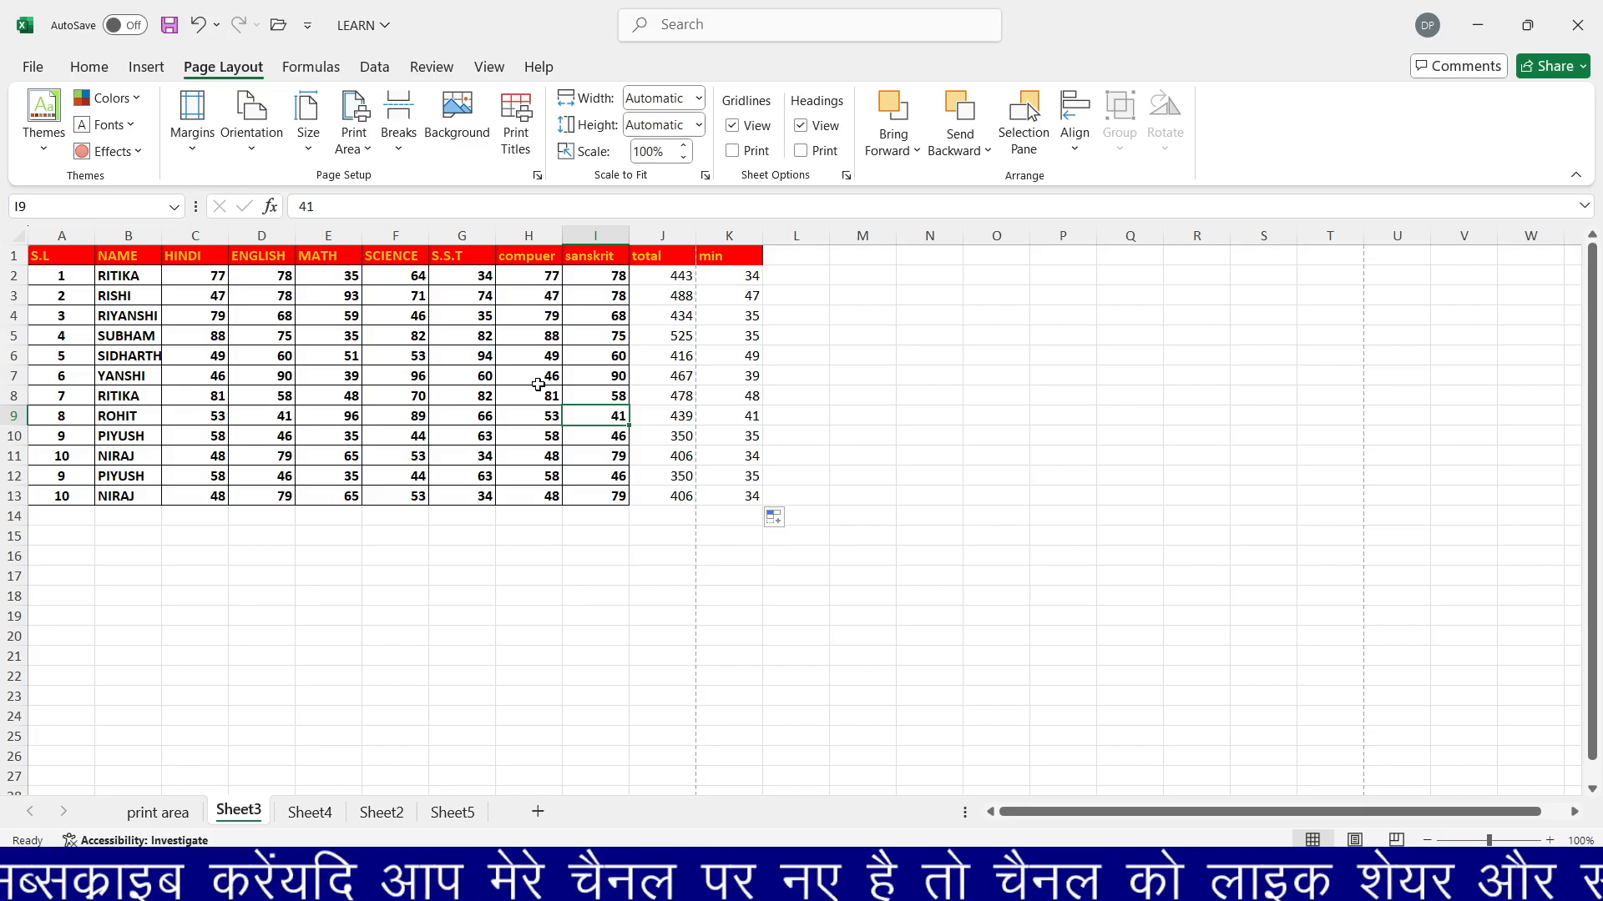
Check how the extended marks table fits the page in the print preview and return to the sheet.
key("ctrl+p")
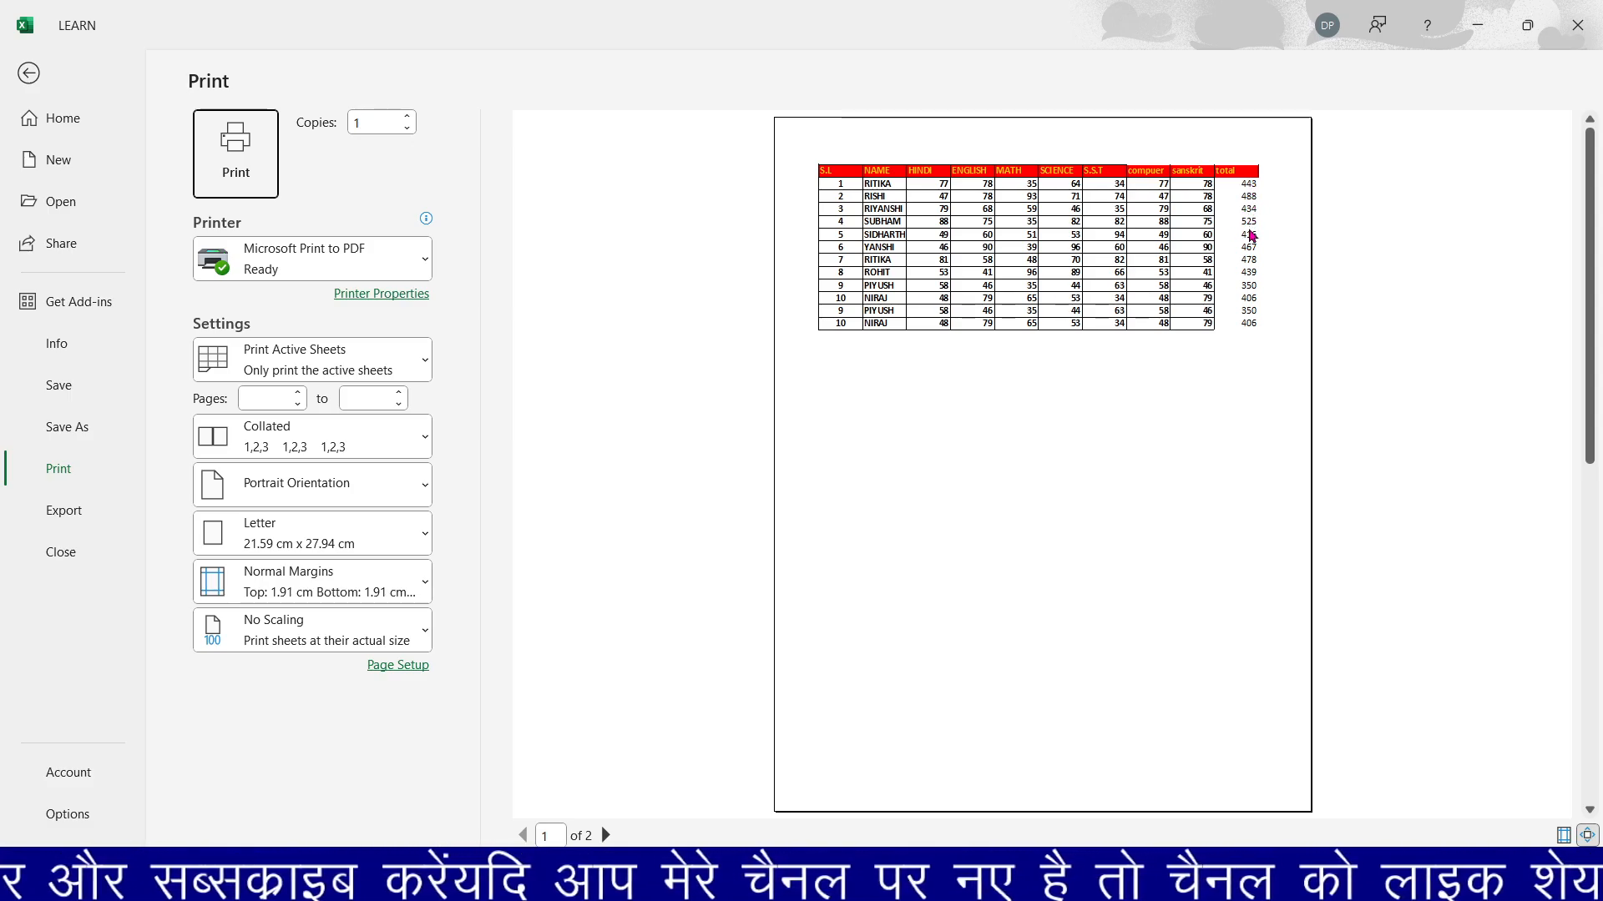
left_click(27, 74)
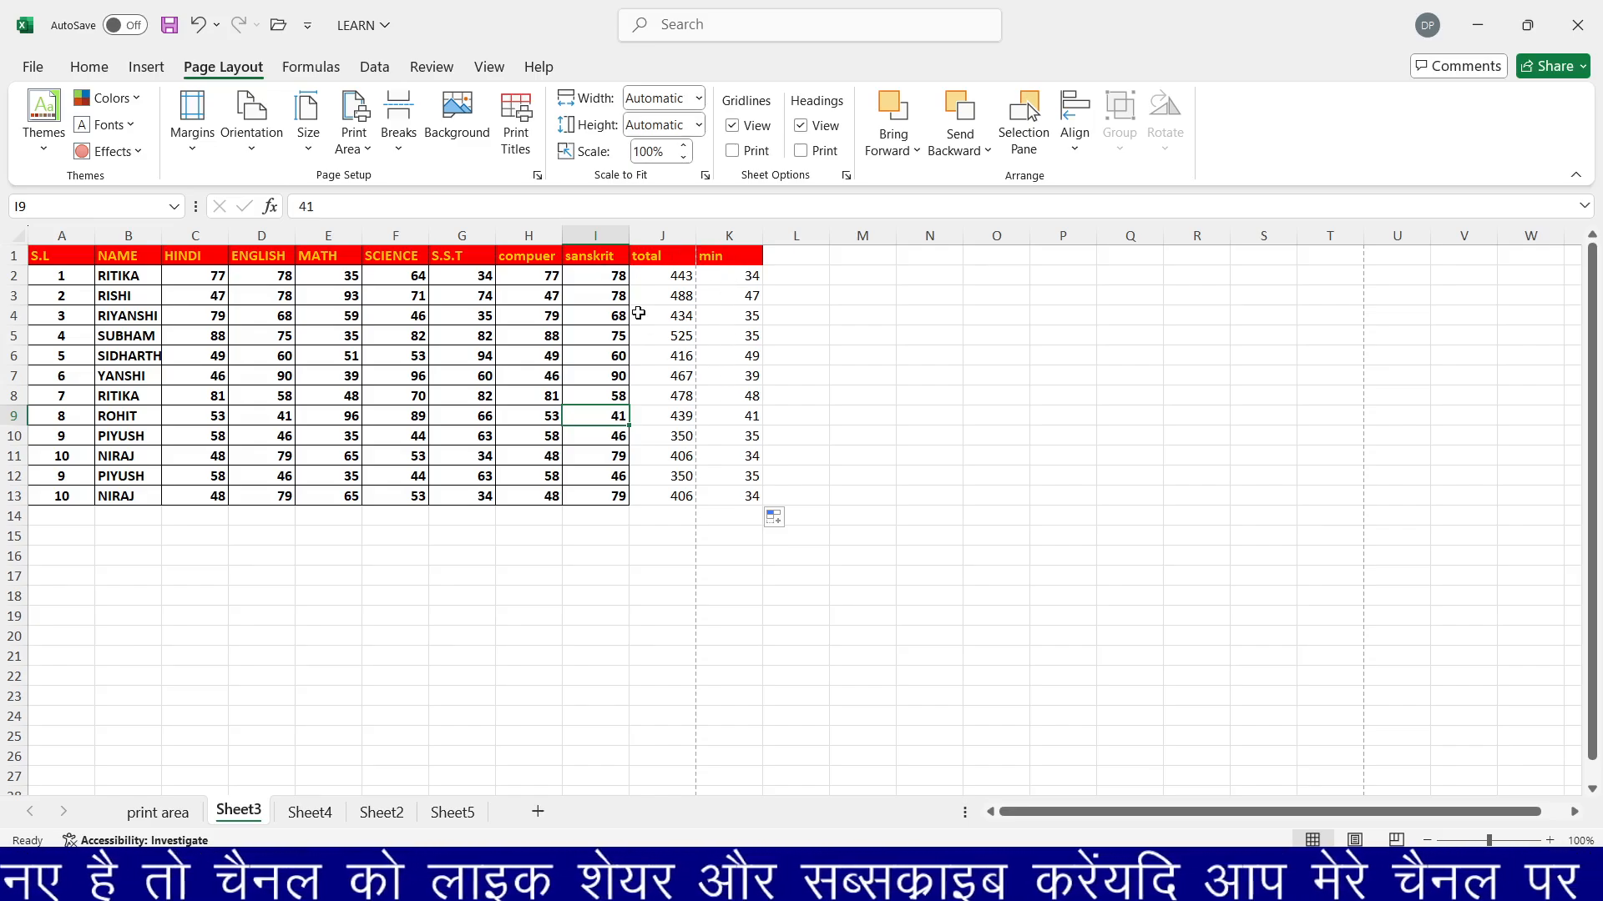
left_click(155, 312)
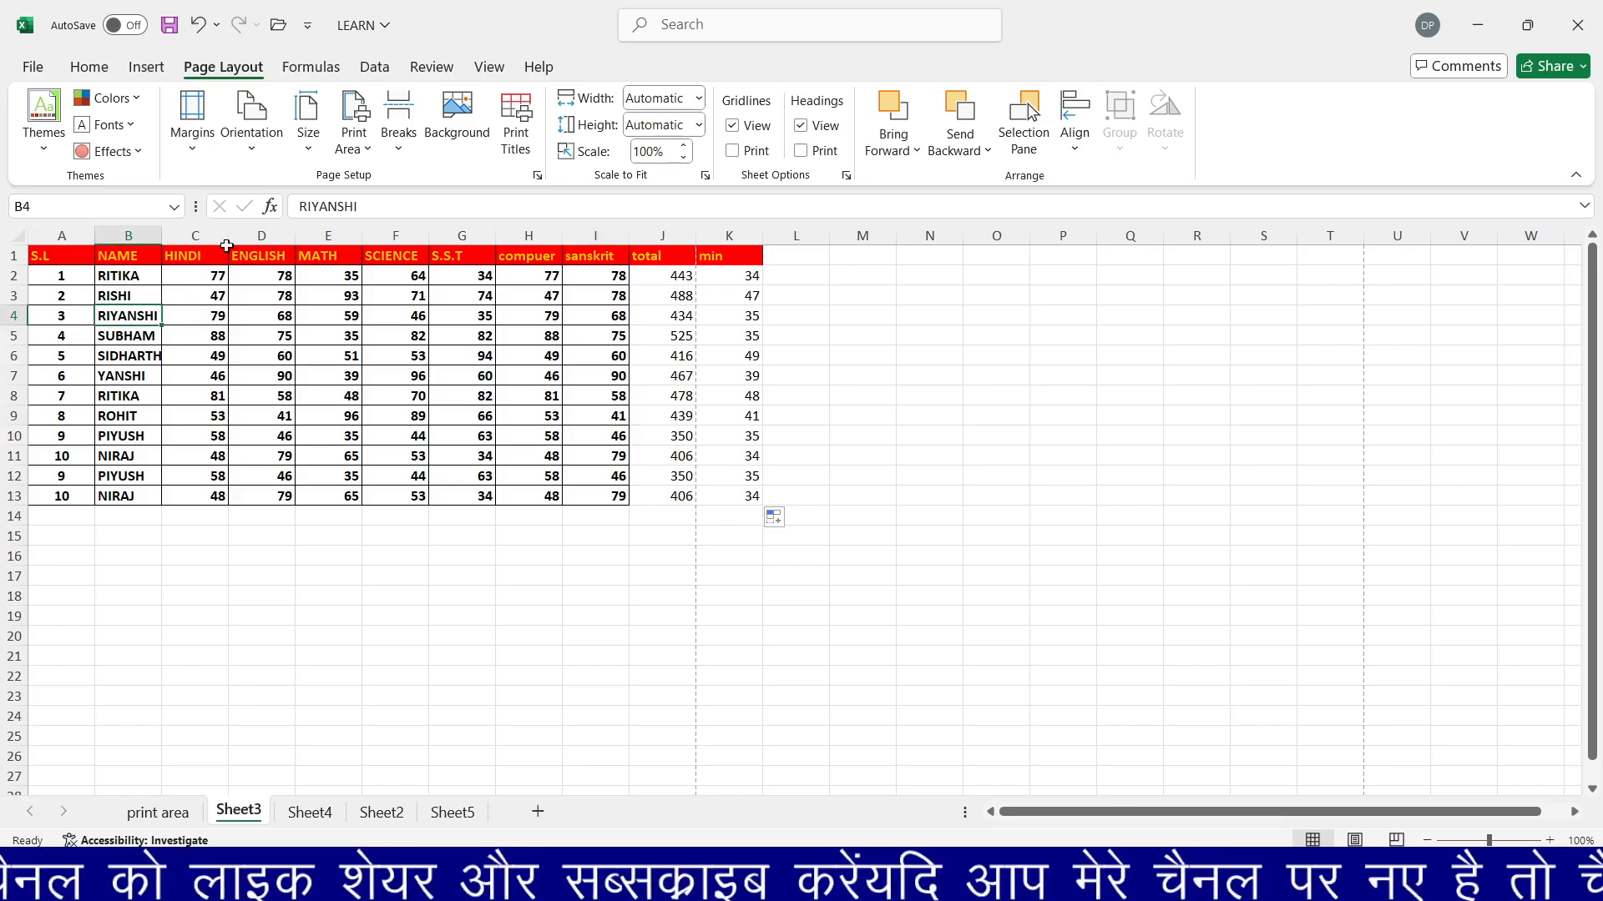
Switch Sheet3's page orientation to Landscape and back to Portrait.
left_click(250, 159)
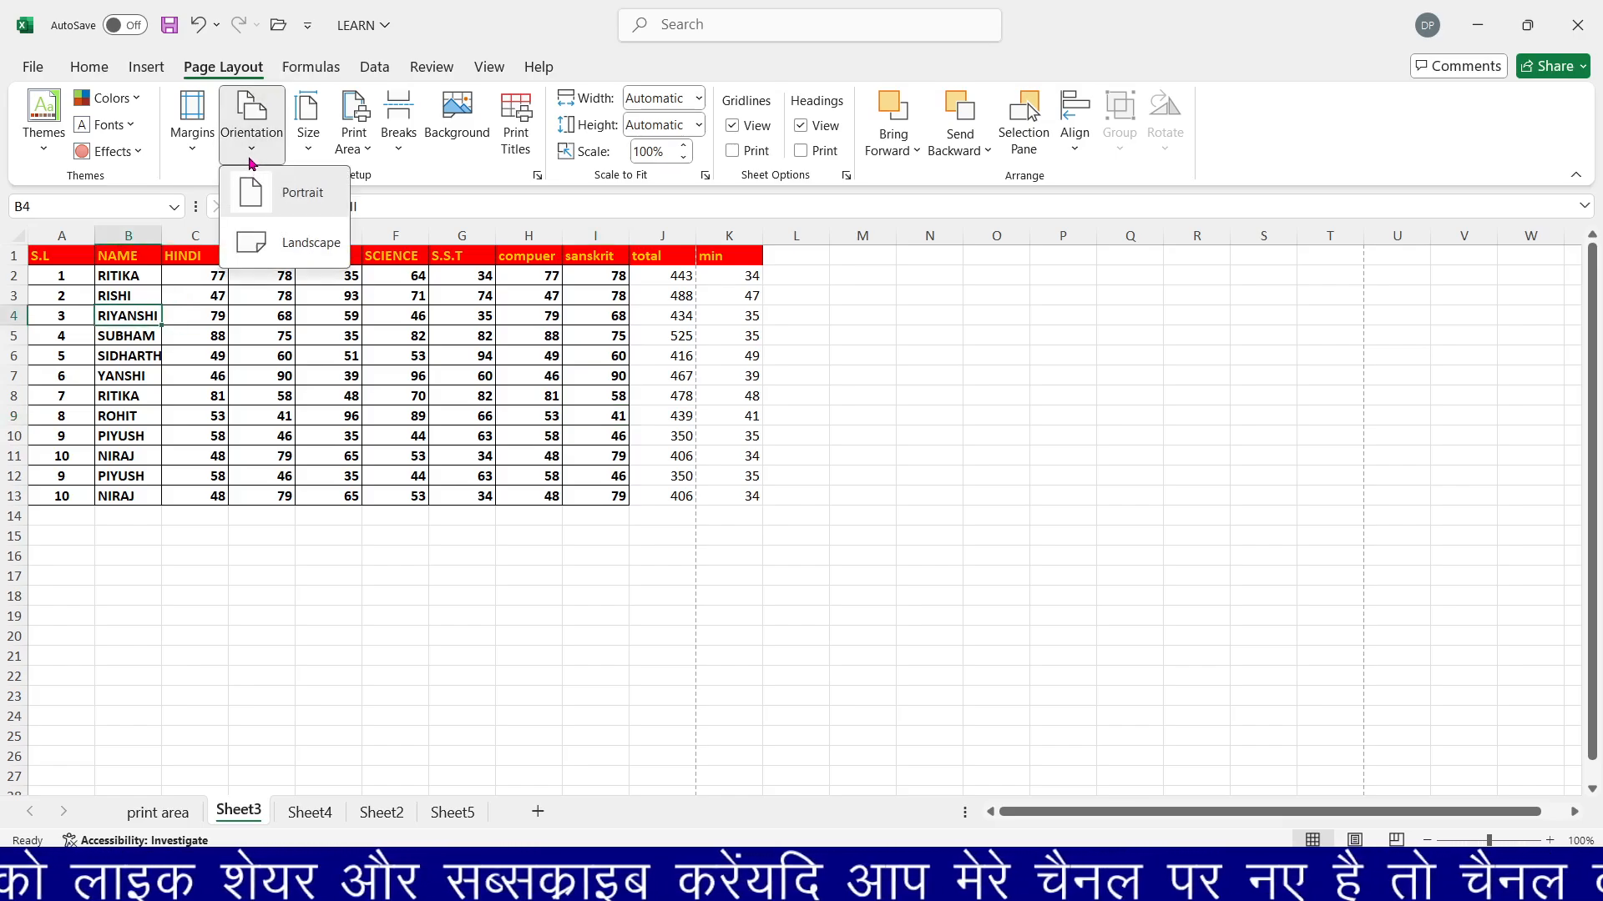
left_click(282, 246)
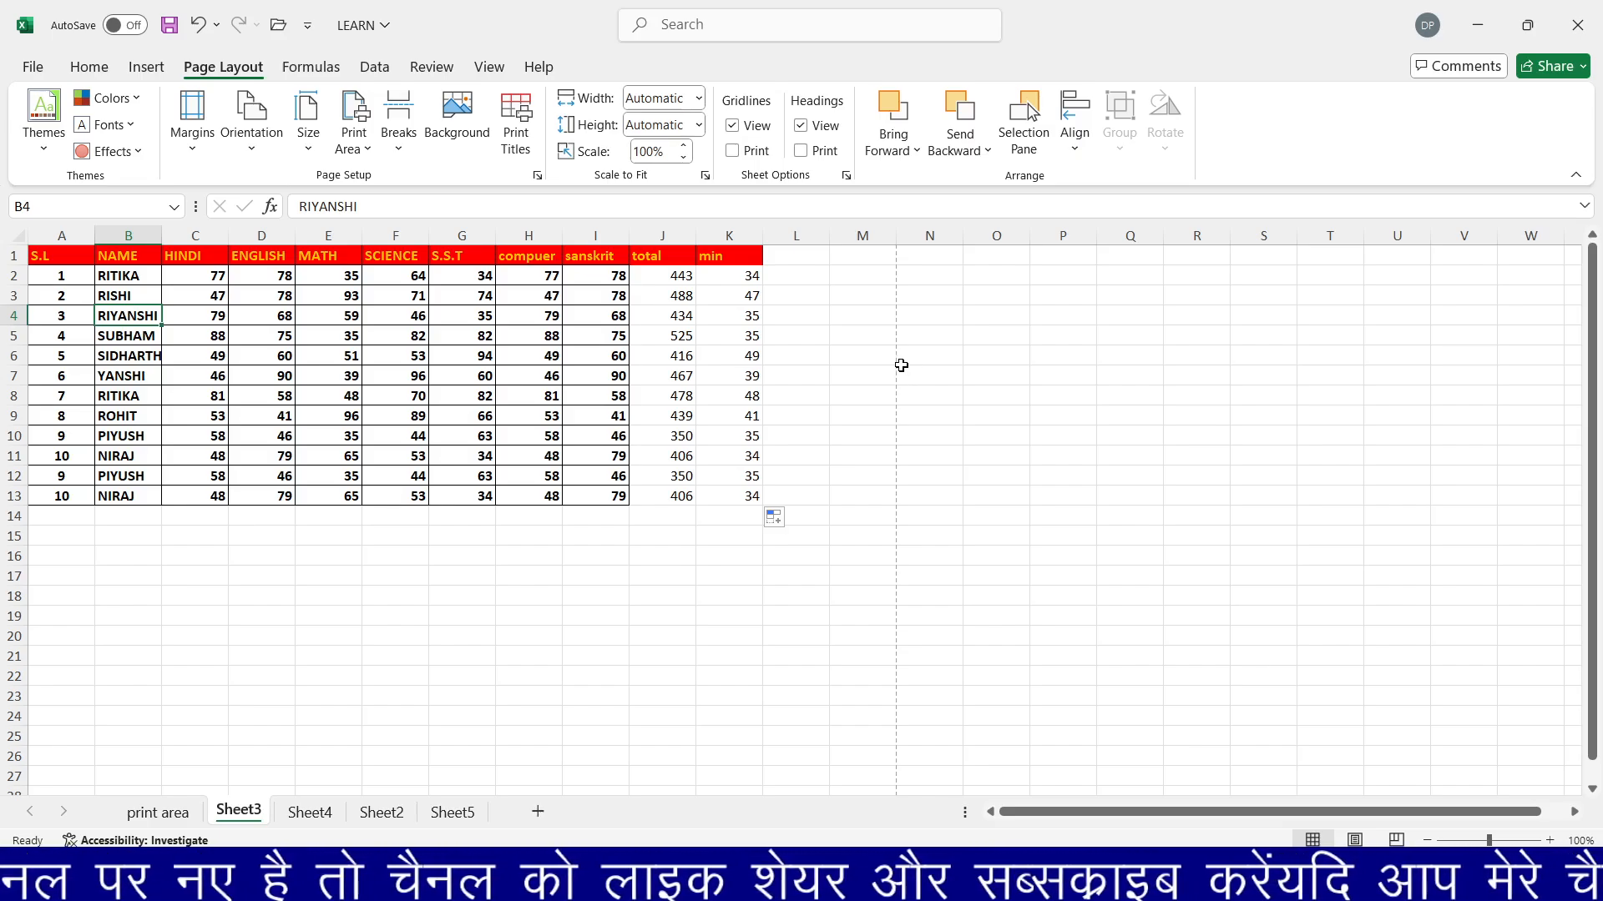
left_click(251, 133)
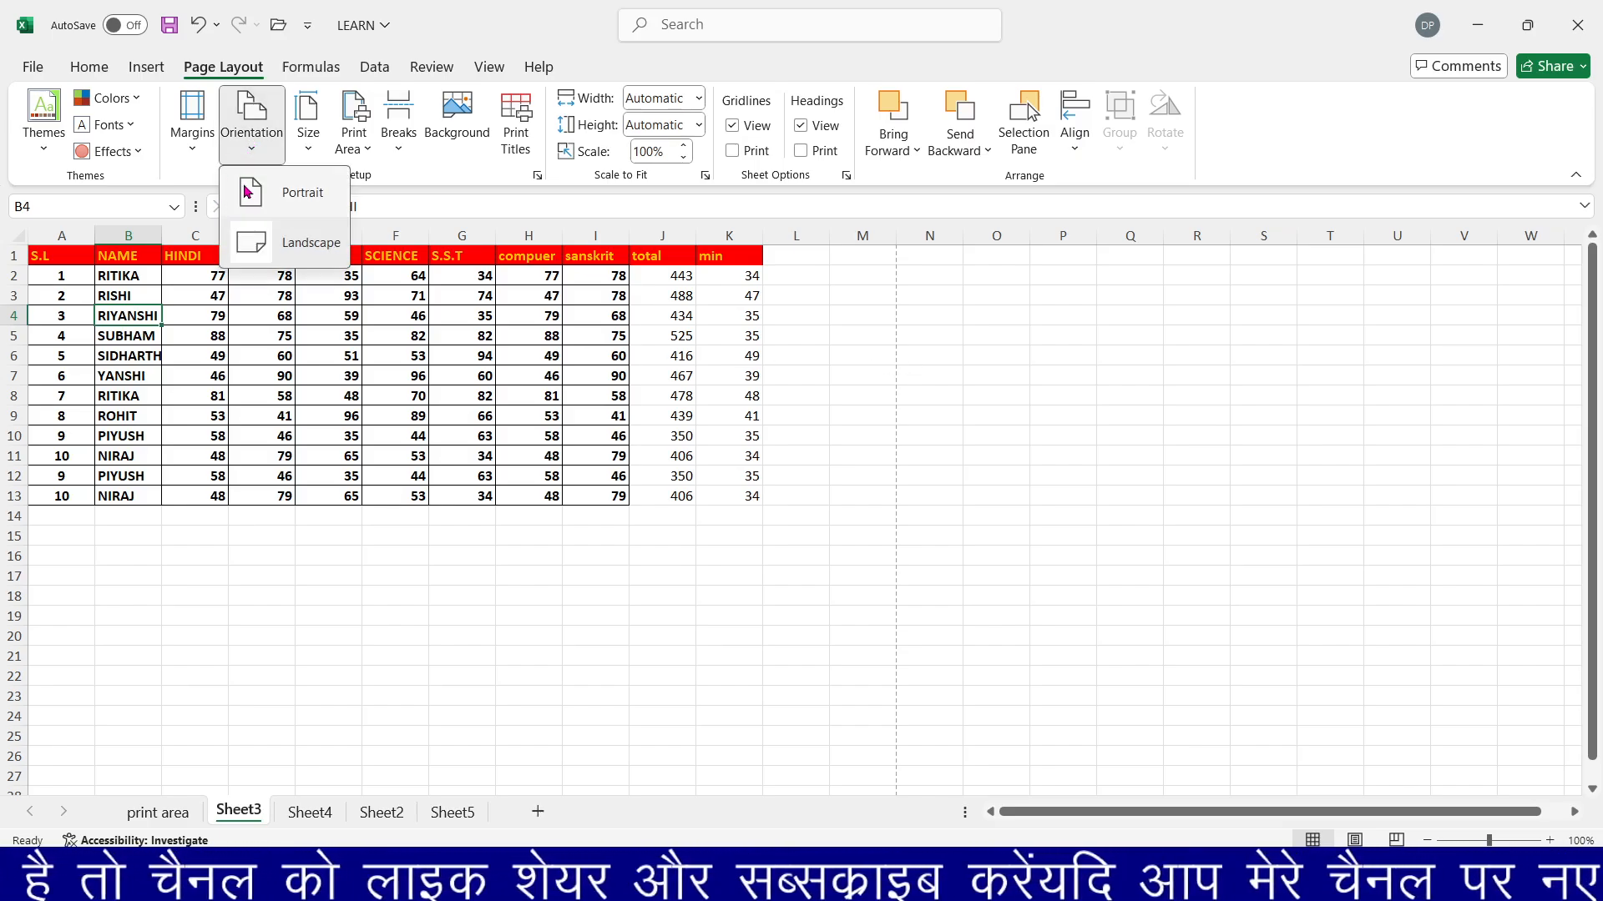
left_click(298, 209)
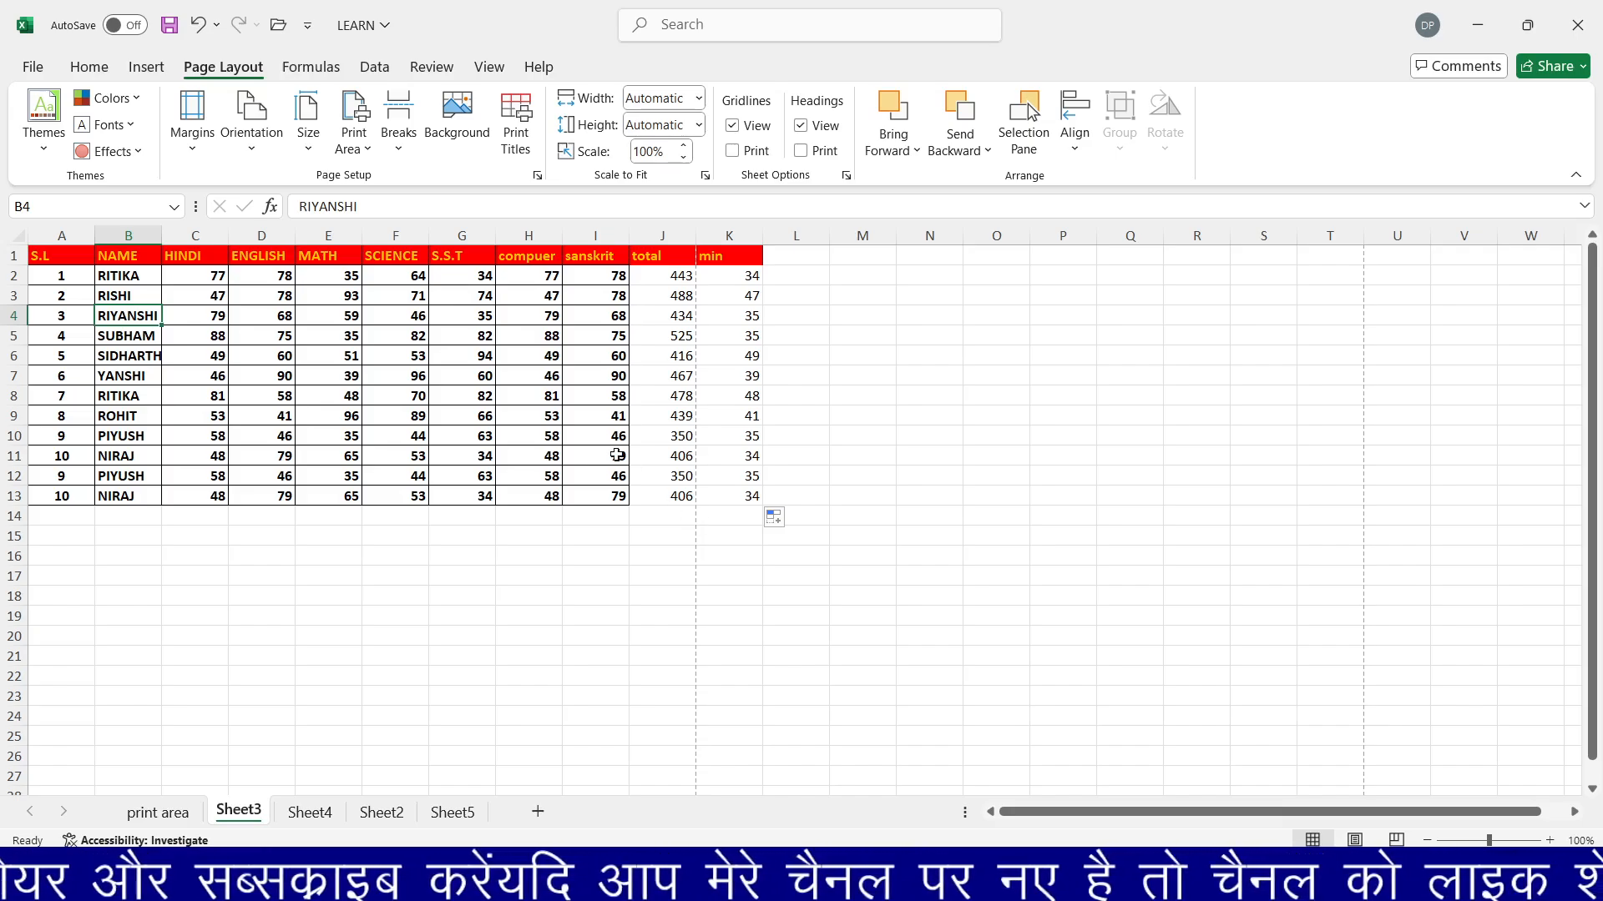
Set Sheet3's orientation to Landscape and check the marks table in the print preview.
left_click(260, 153)
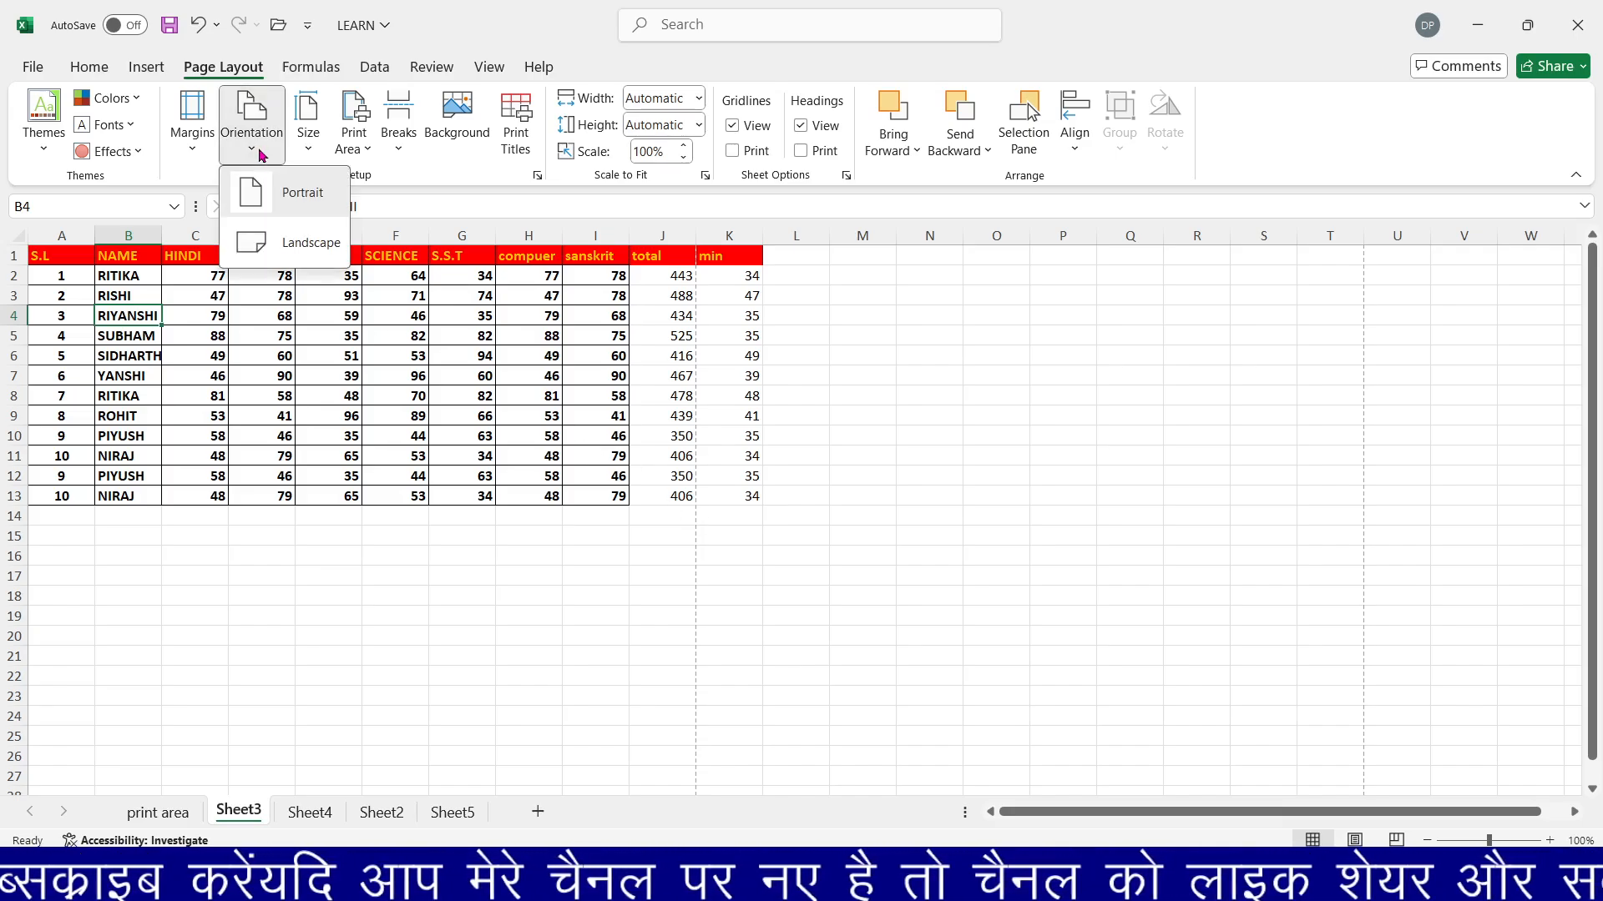
left_click(284, 246)
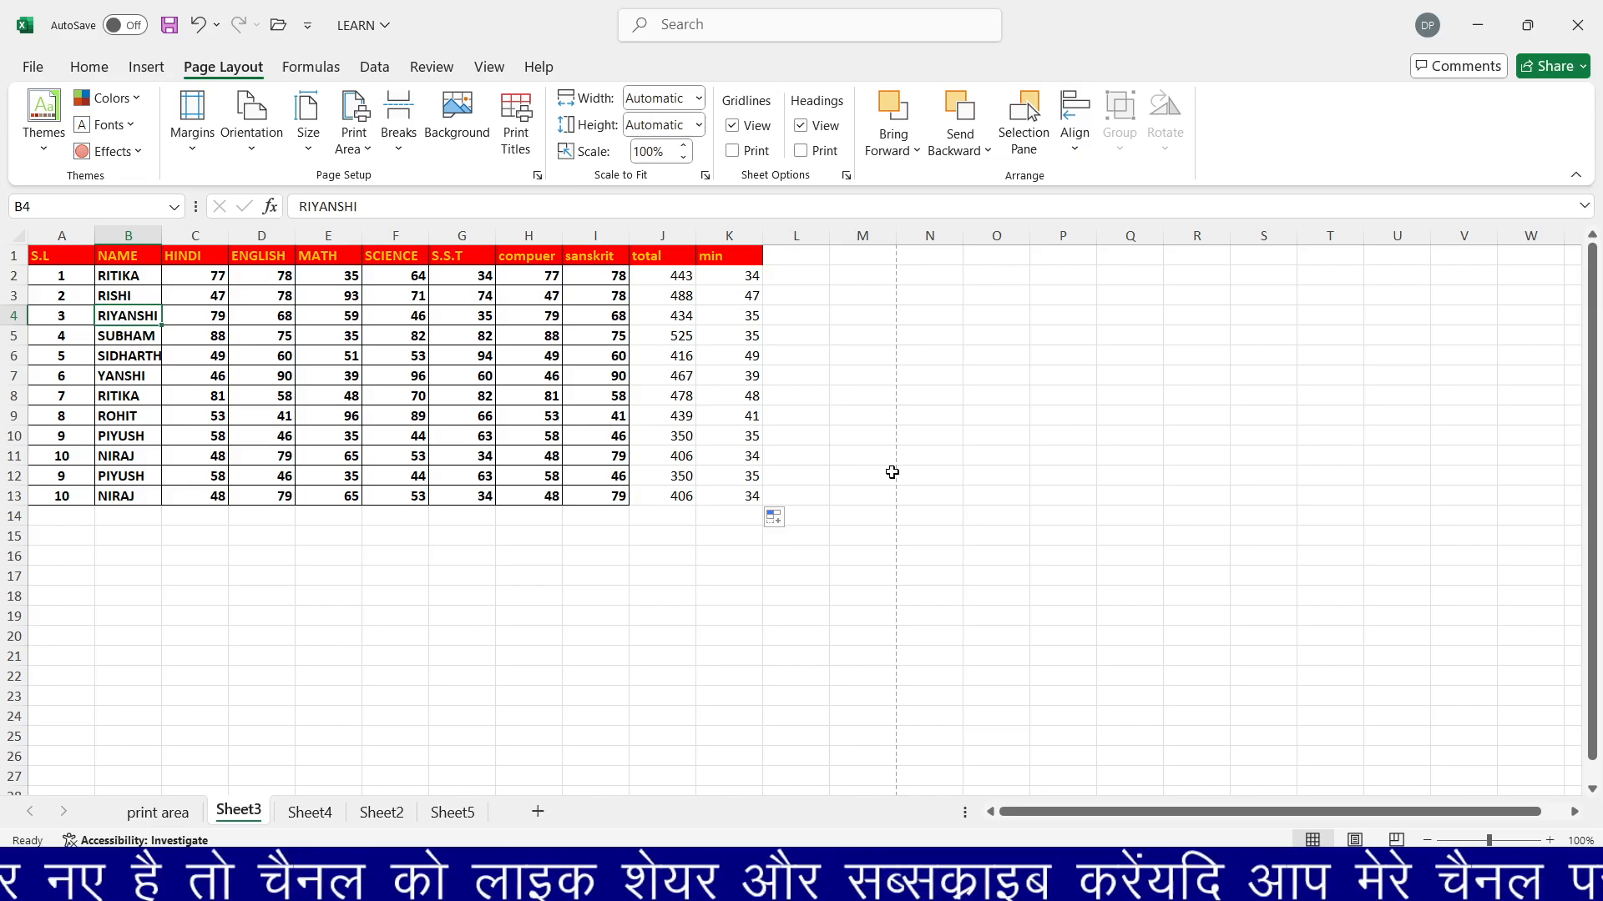
key("ctrl+p")
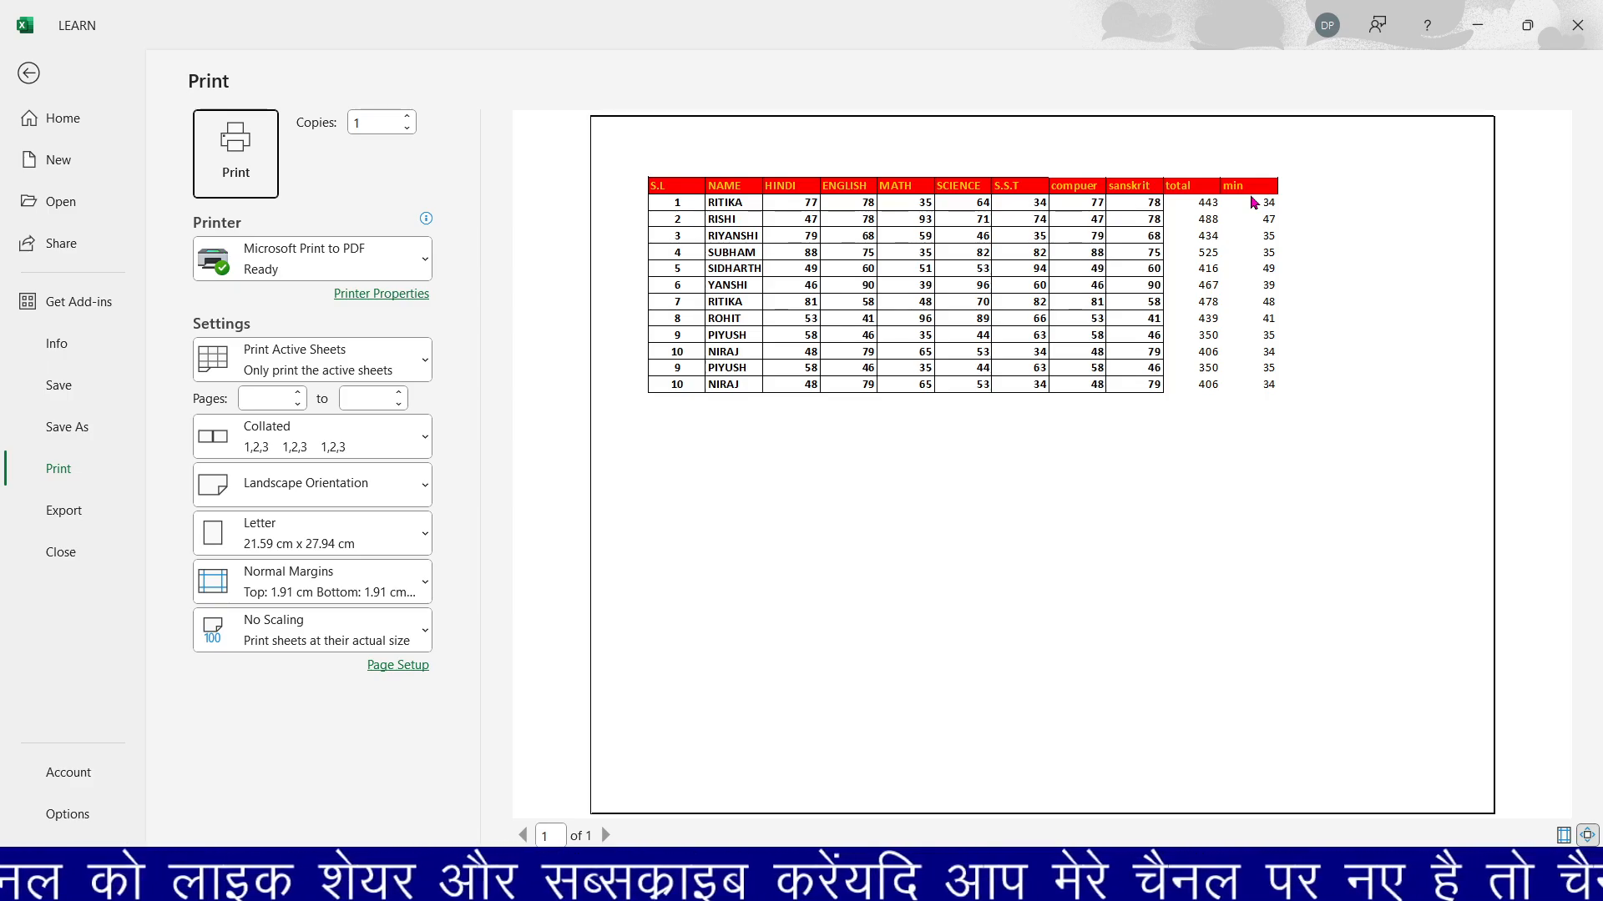
left_click(29, 73)
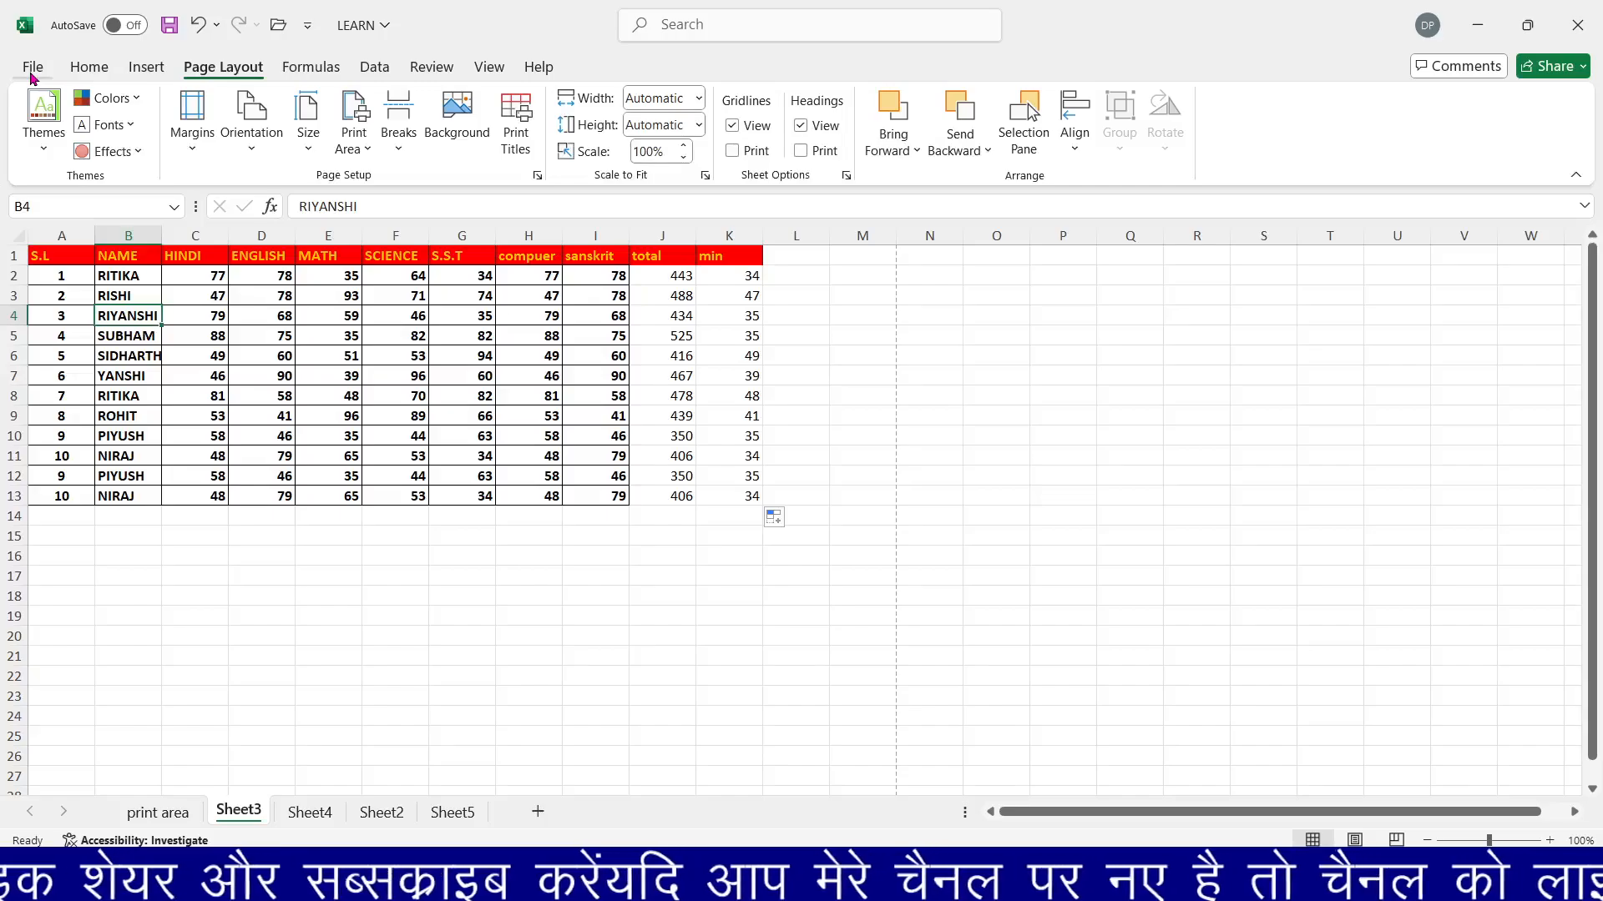
Return Sheet3 to Portrait orientation and compare the marks table in the print preview.
left_click(250, 154)
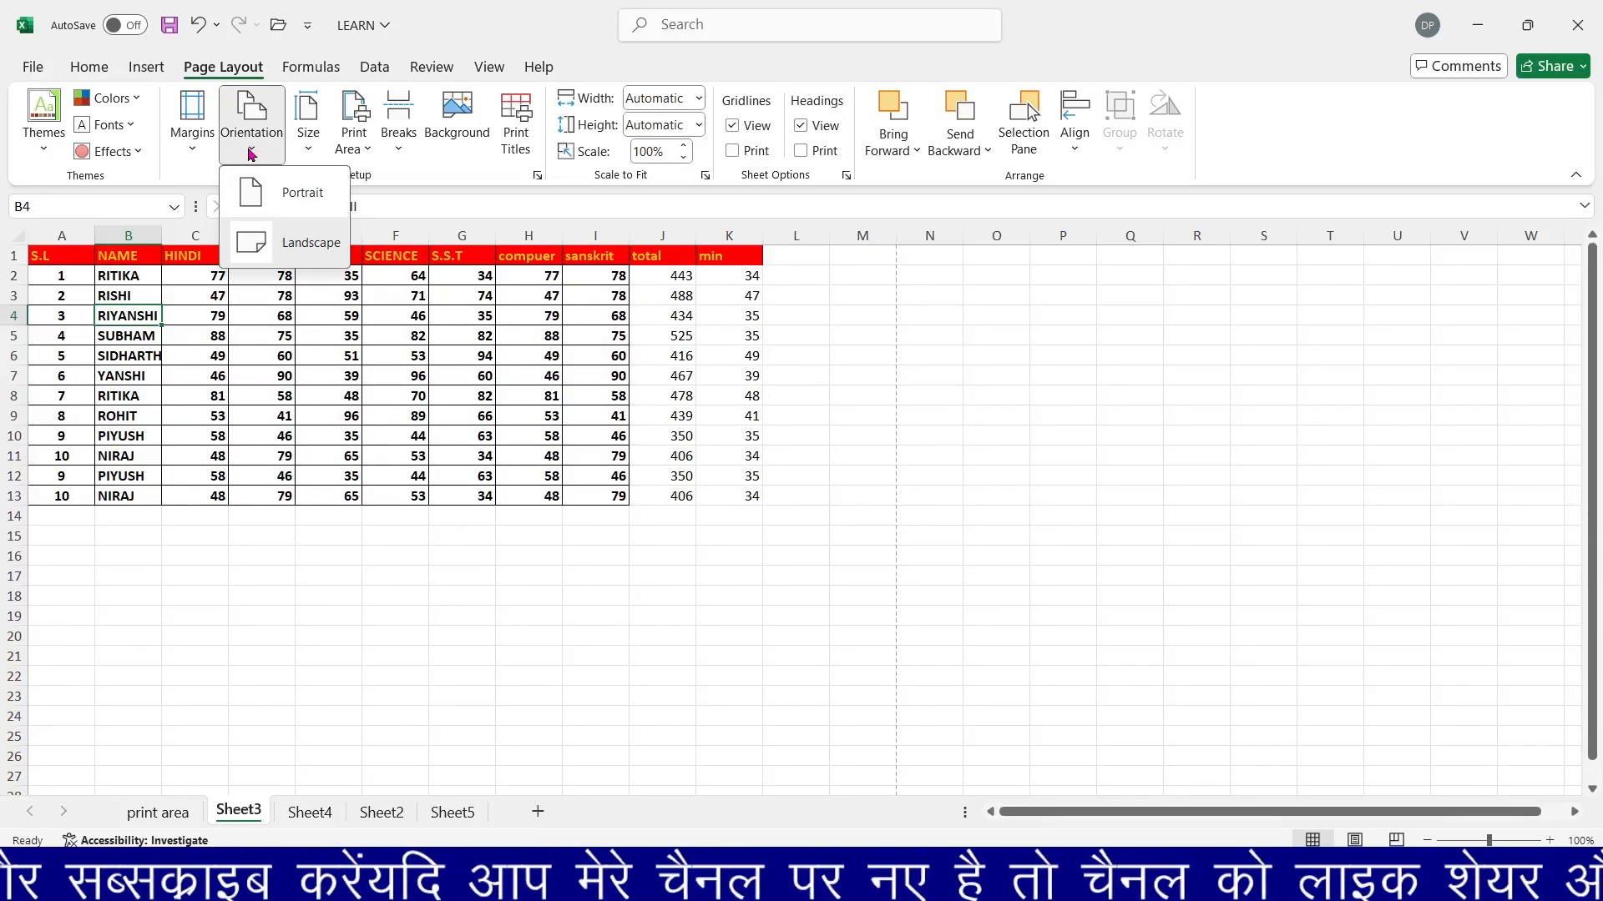
left_click(271, 194)
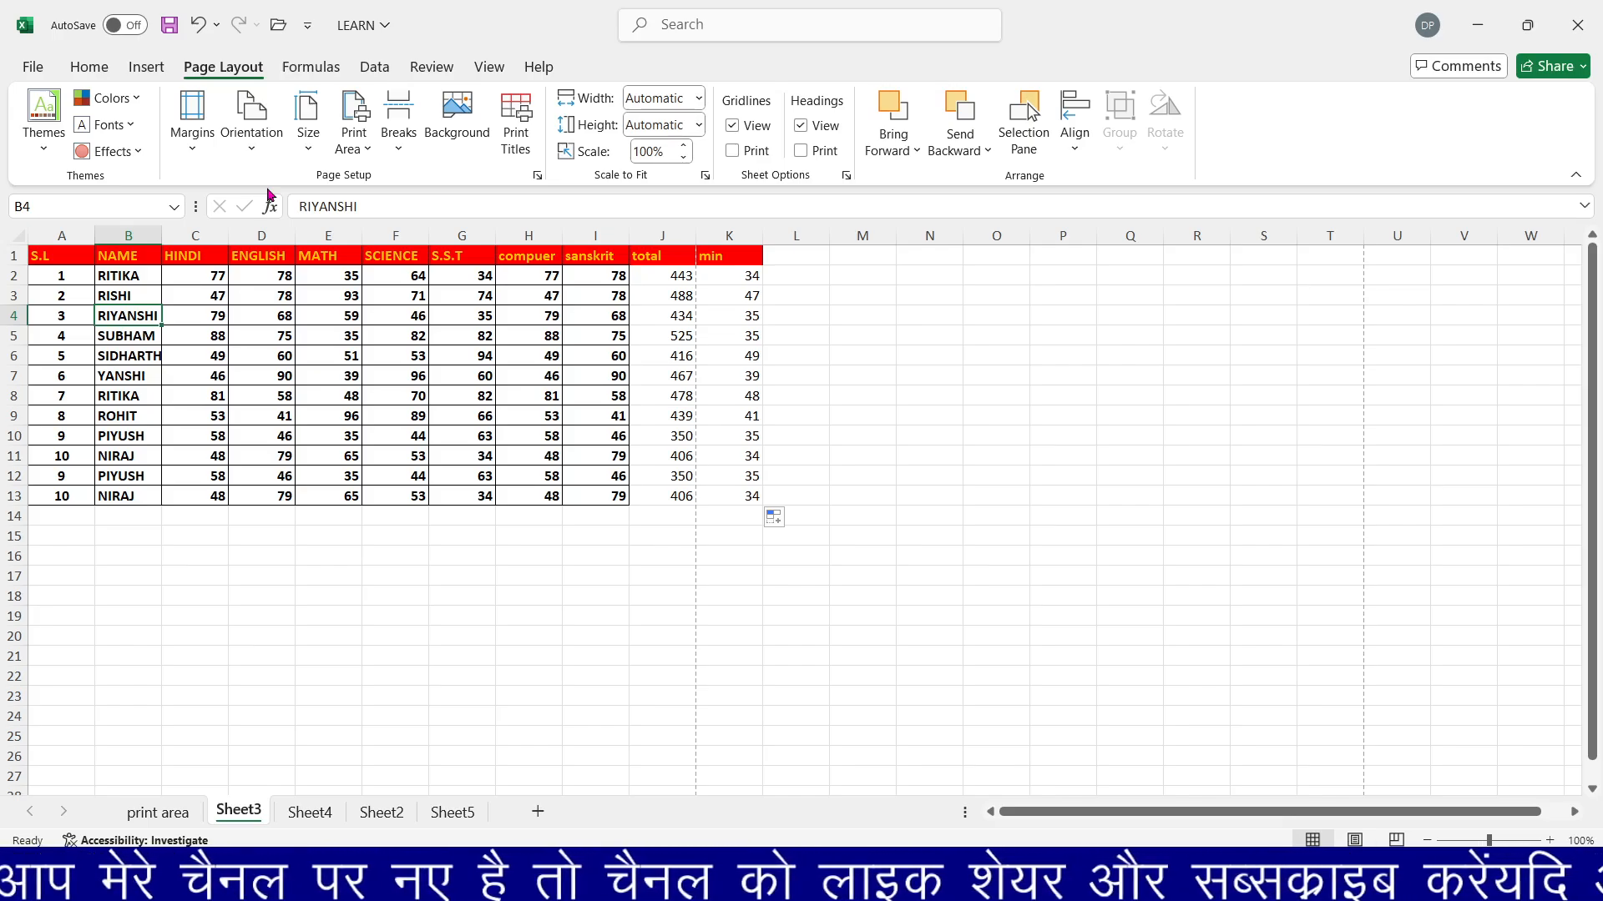
key("ctrl+p")
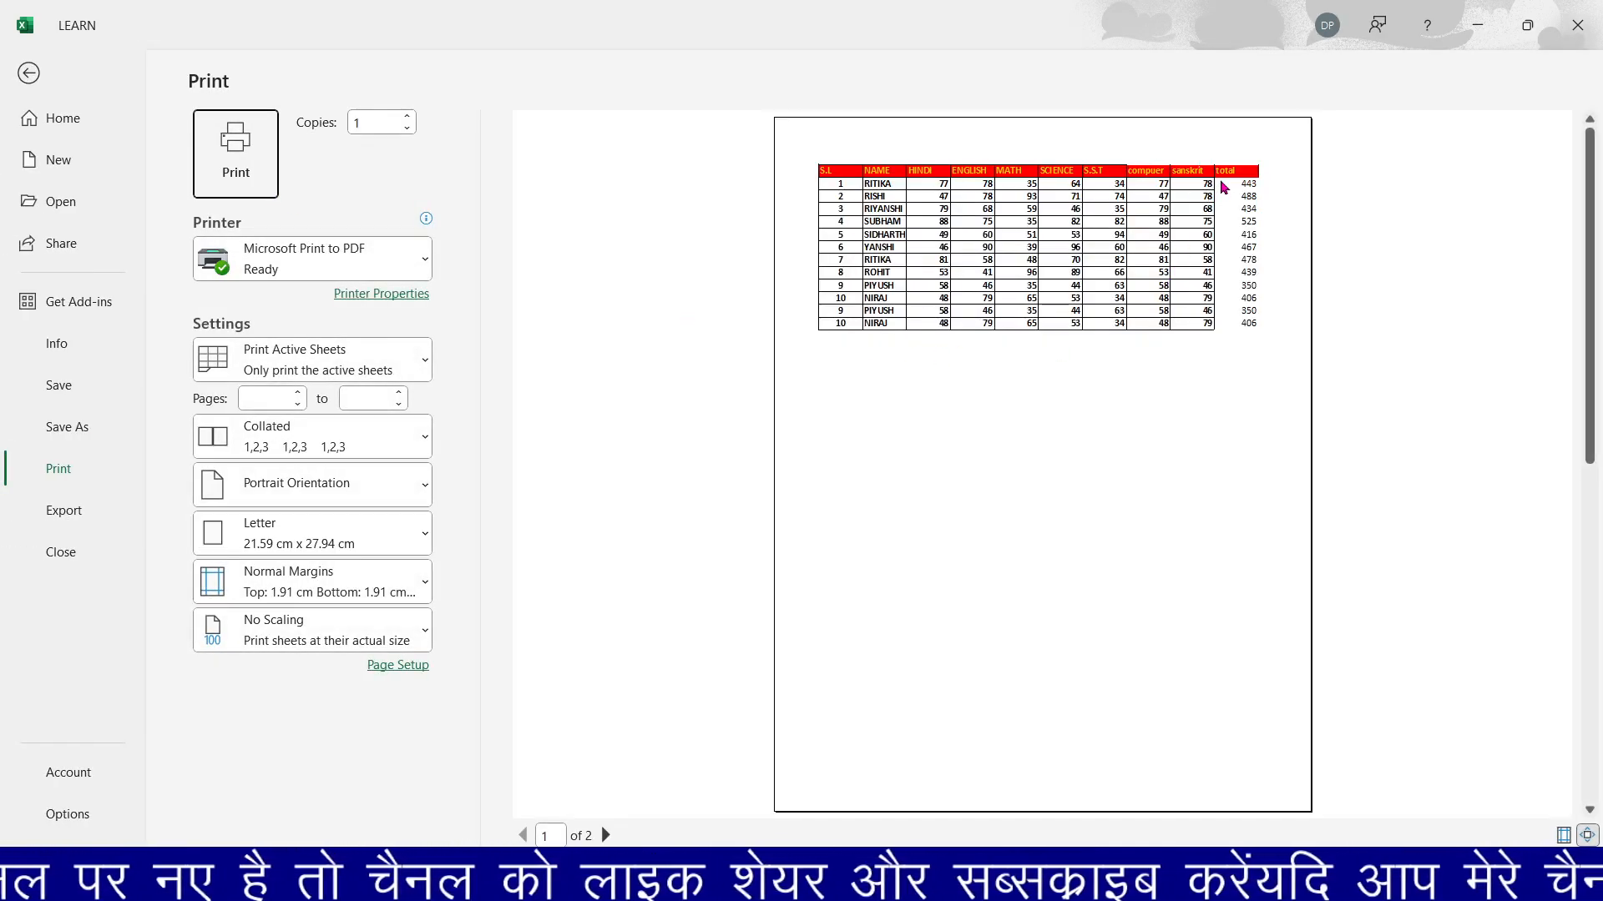
left_click(28, 73)
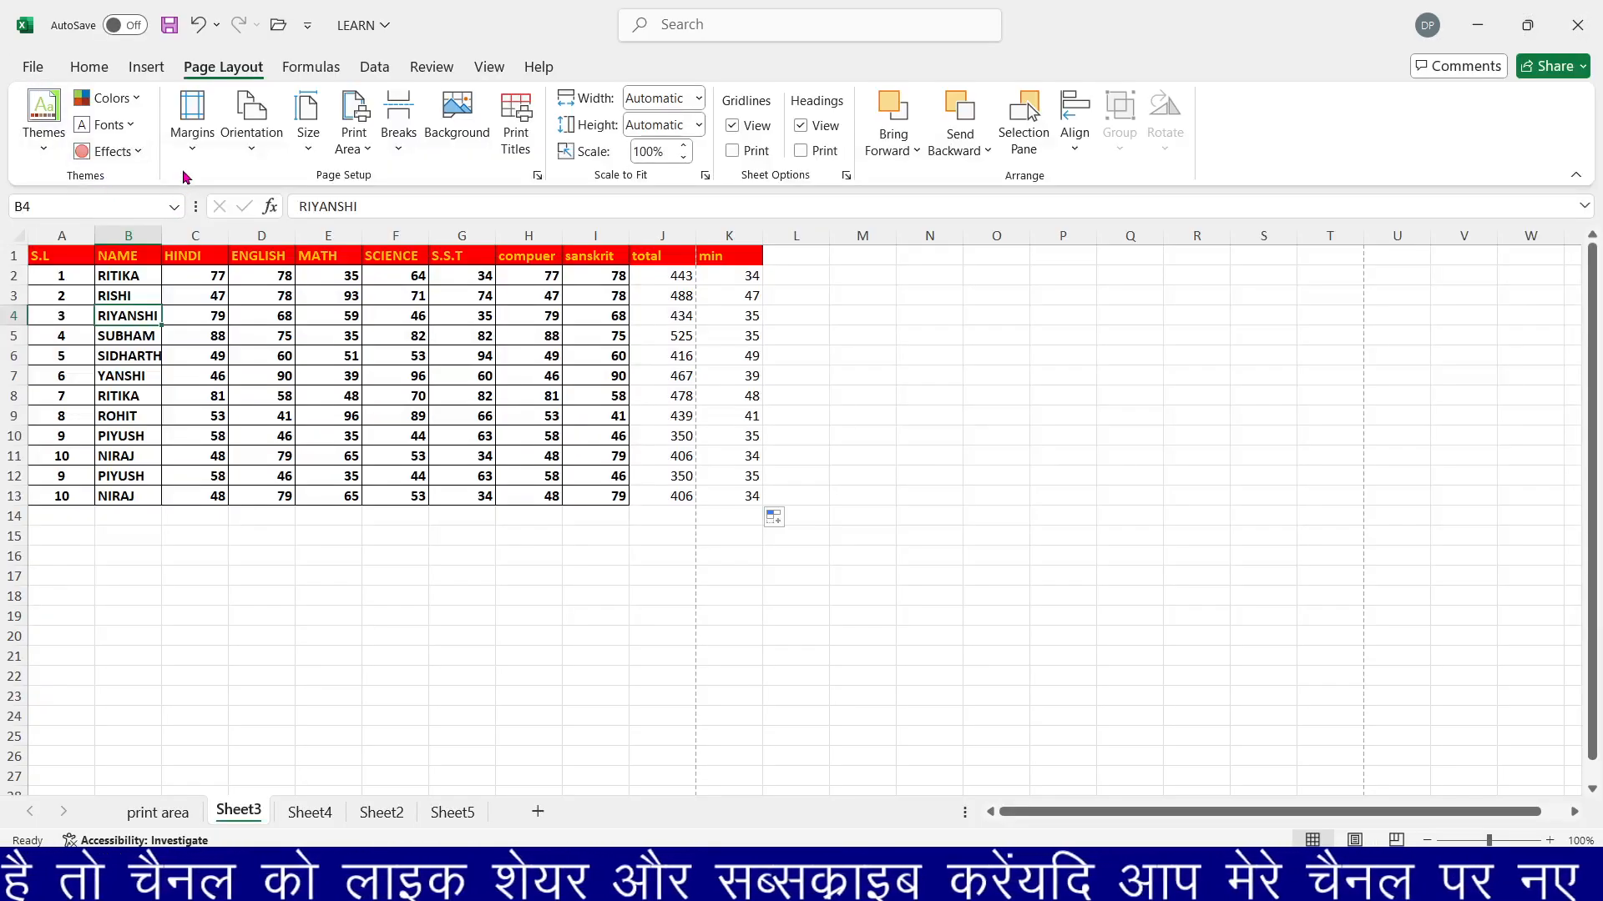
Preview Sheet3's printout in Landscape orientation once more and restore Portrait orientation.
left_click(252, 133)
left_click(264, 240)
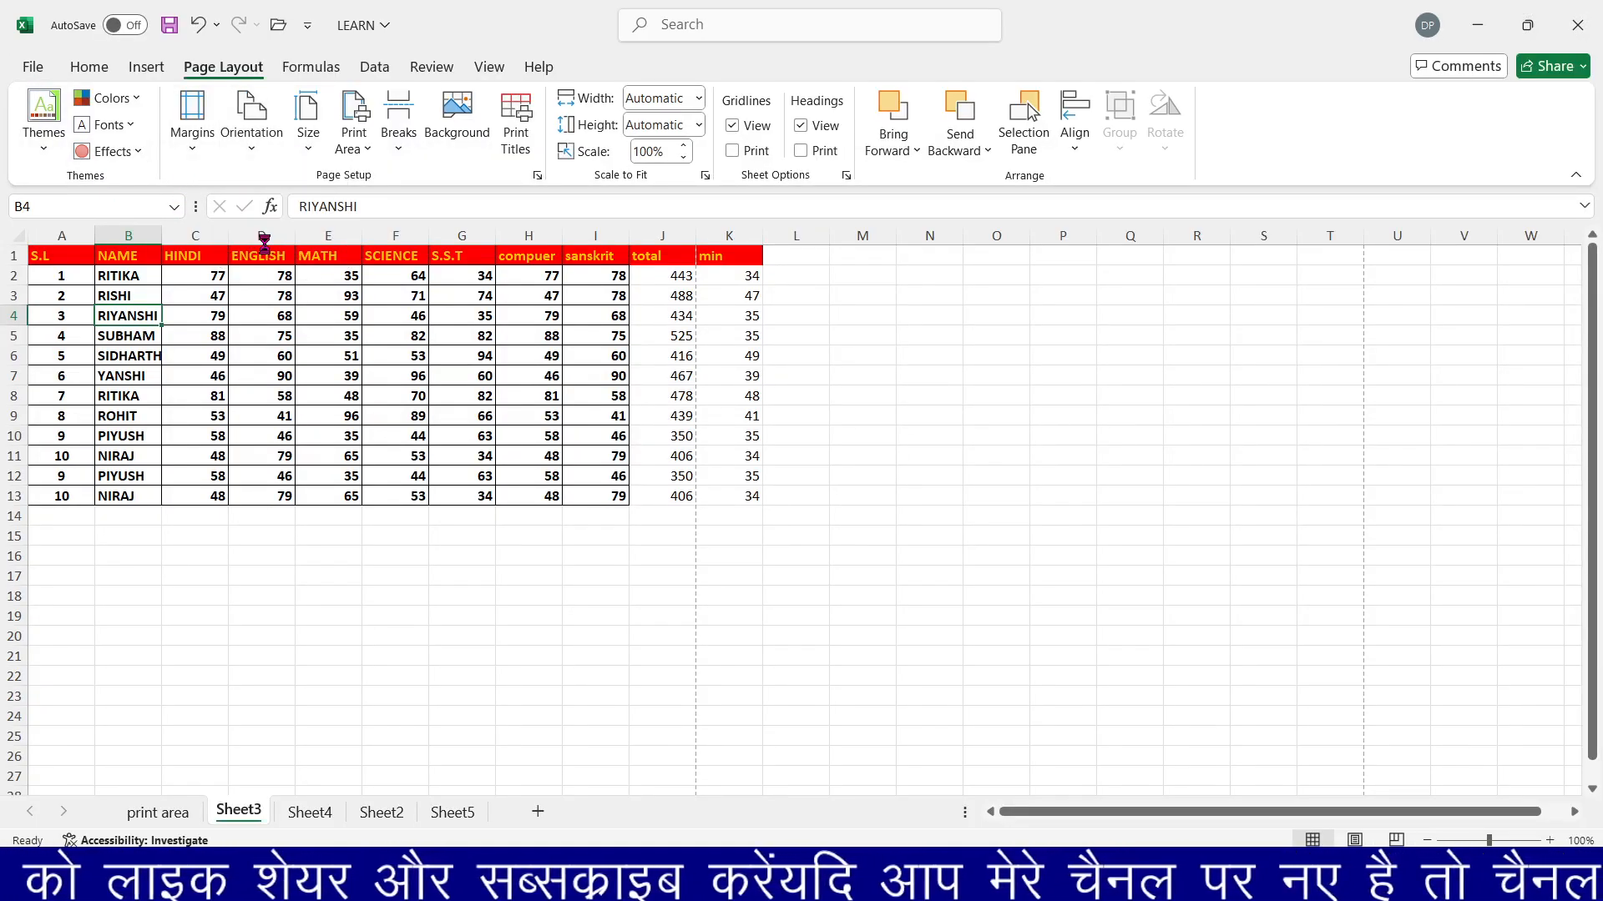
key("ctrl+p")
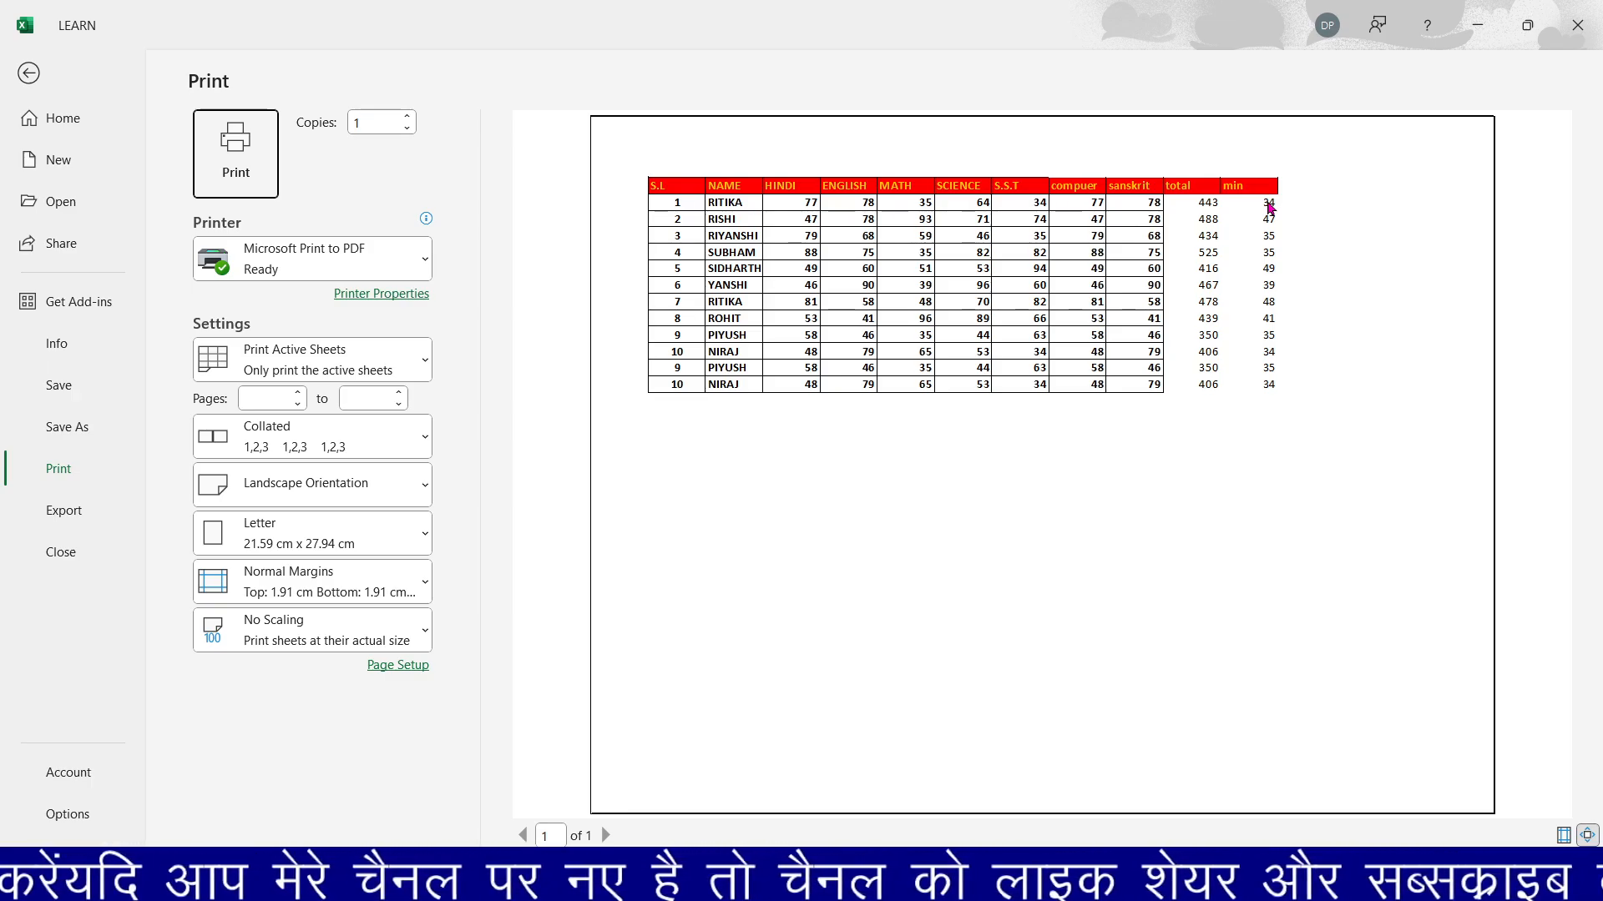
left_click(29, 73)
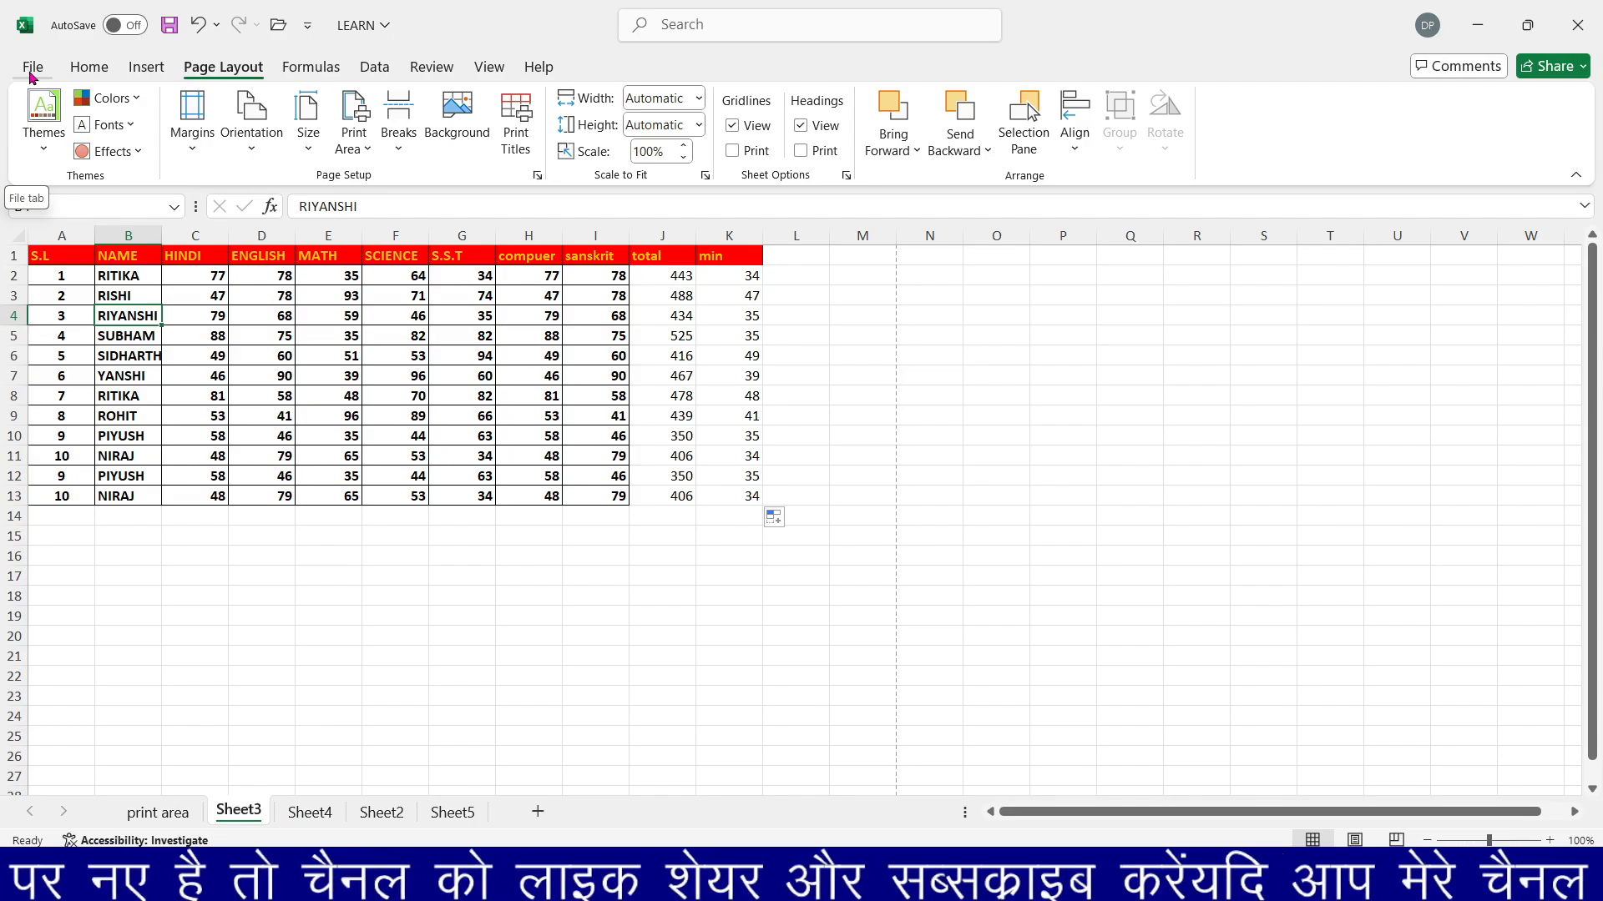
left_click(251, 126)
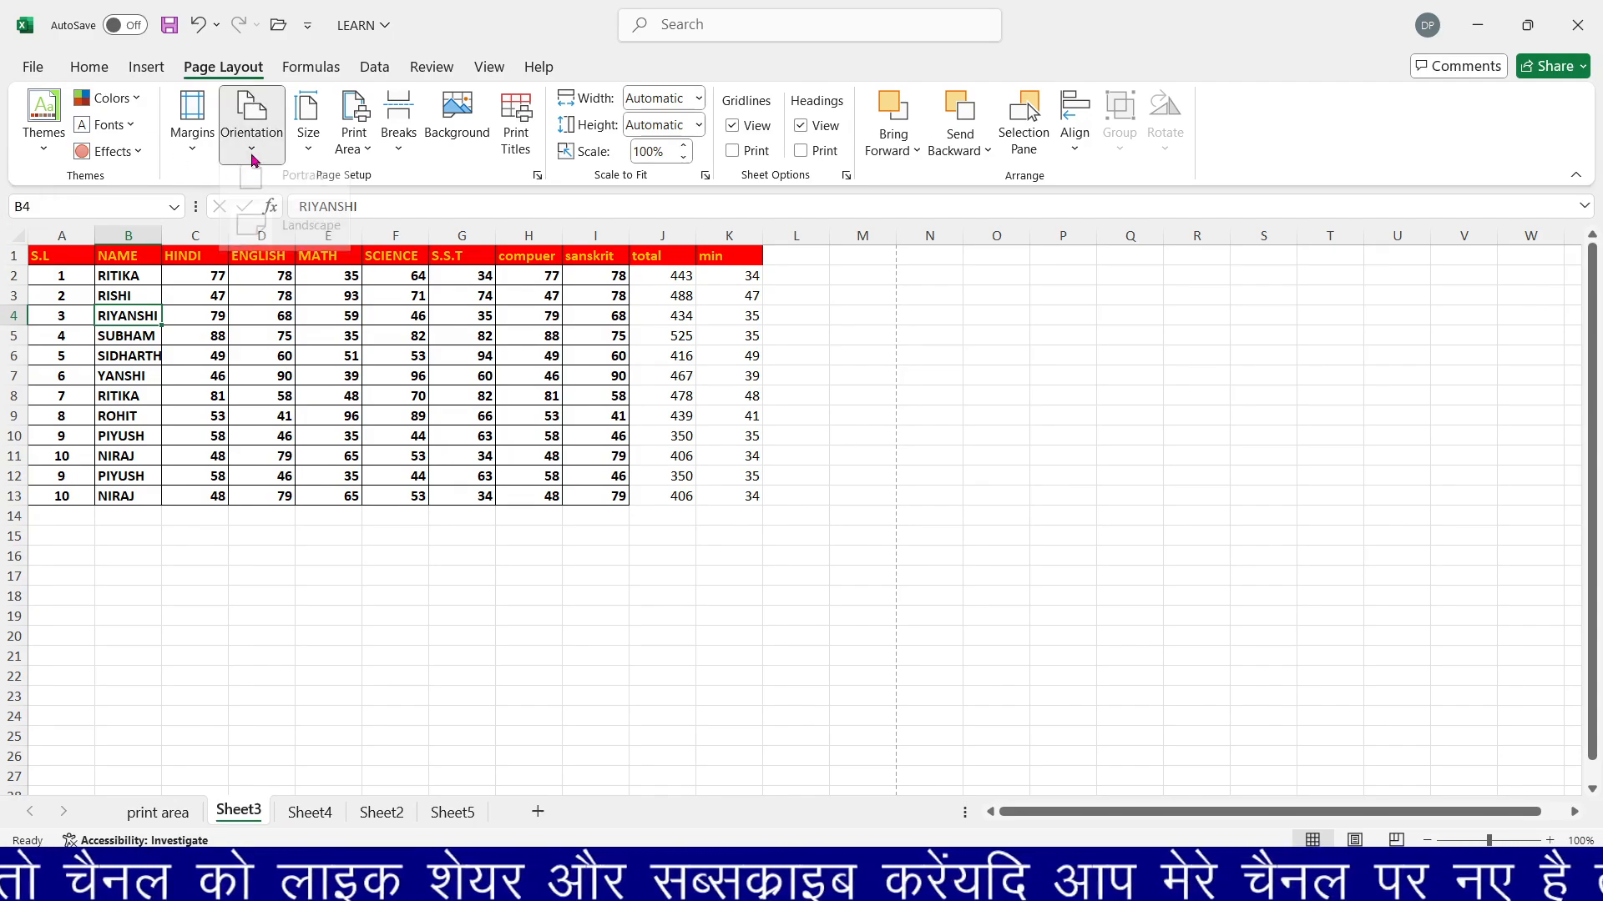
left_click(268, 204)
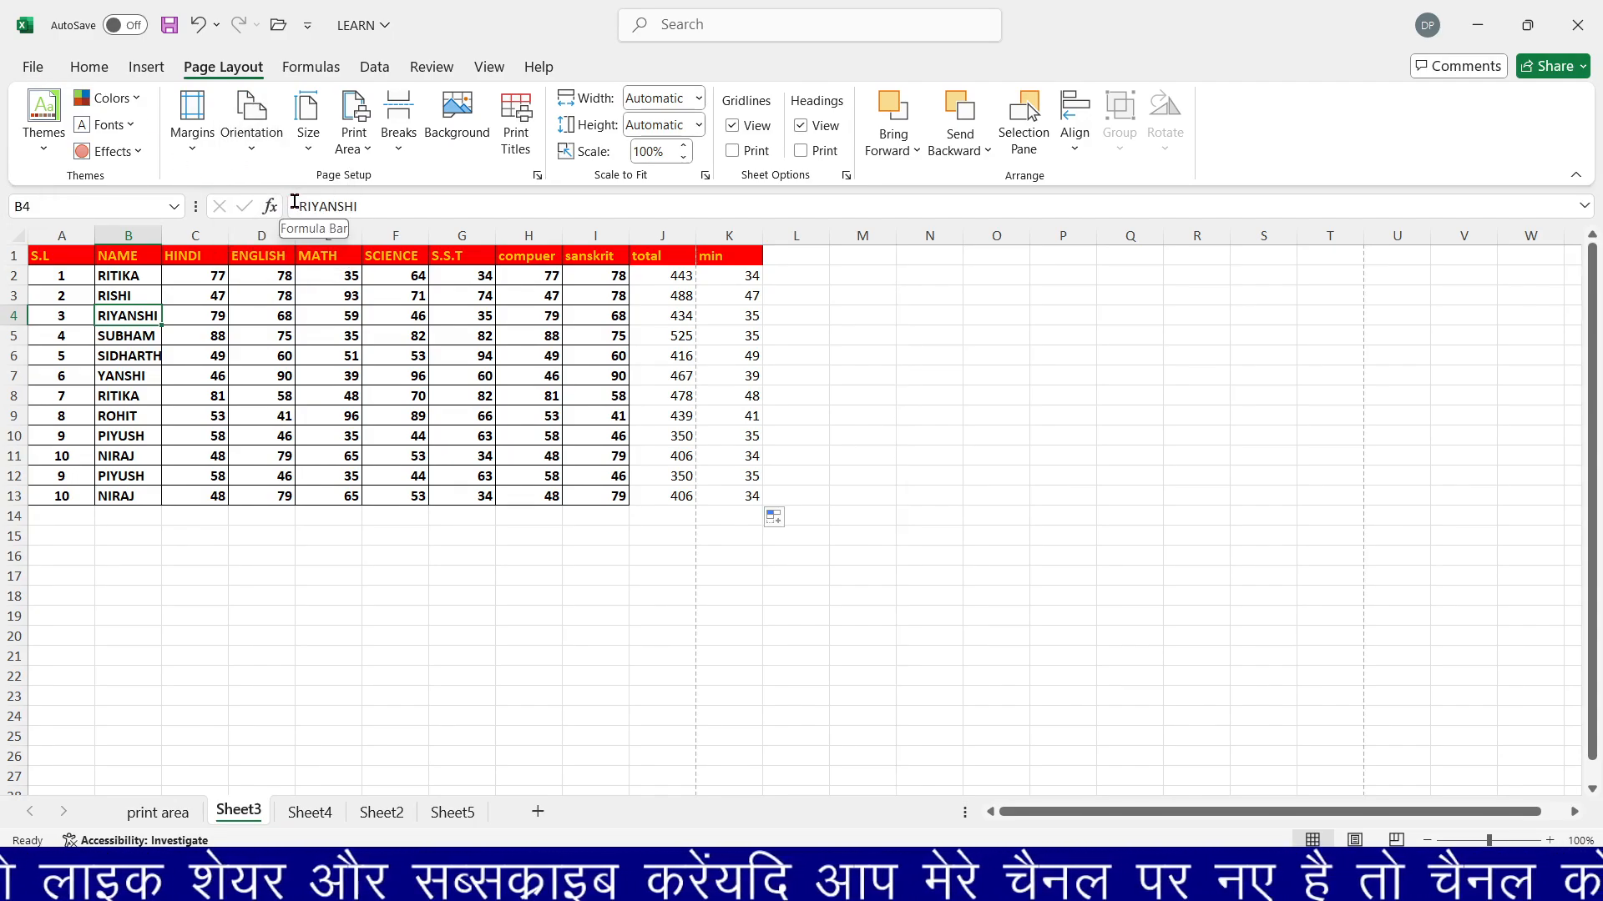
Switch to the empty Sheet5 and set its paper size to A5 (14.8 cm x 21 cm).
left_click(308, 133)
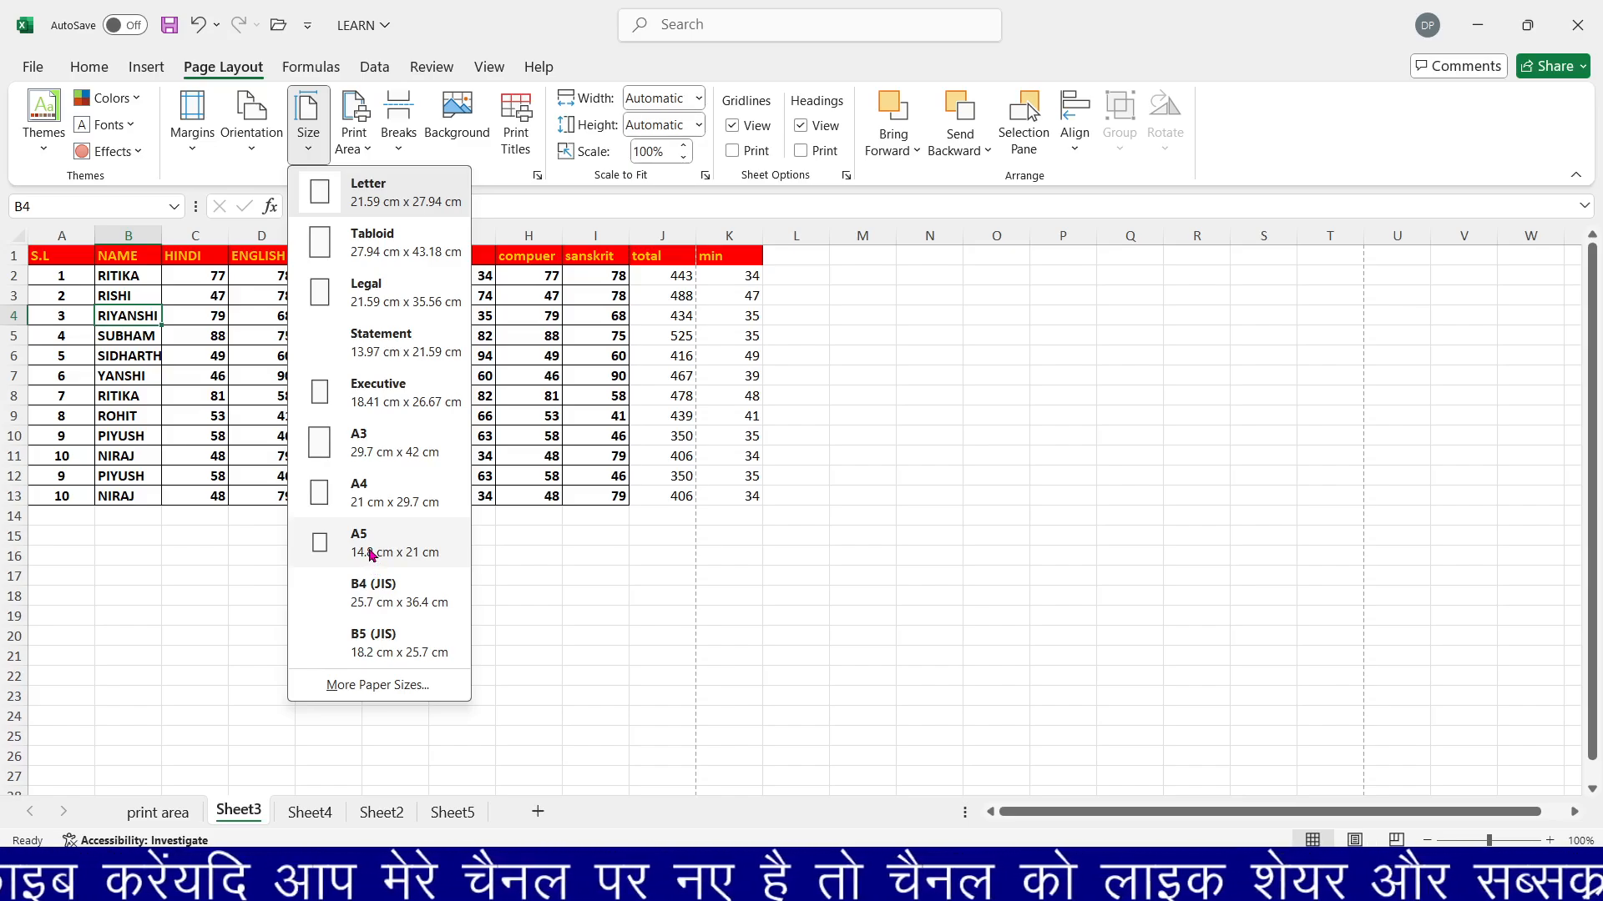
left_click(462, 822)
left_click(452, 812)
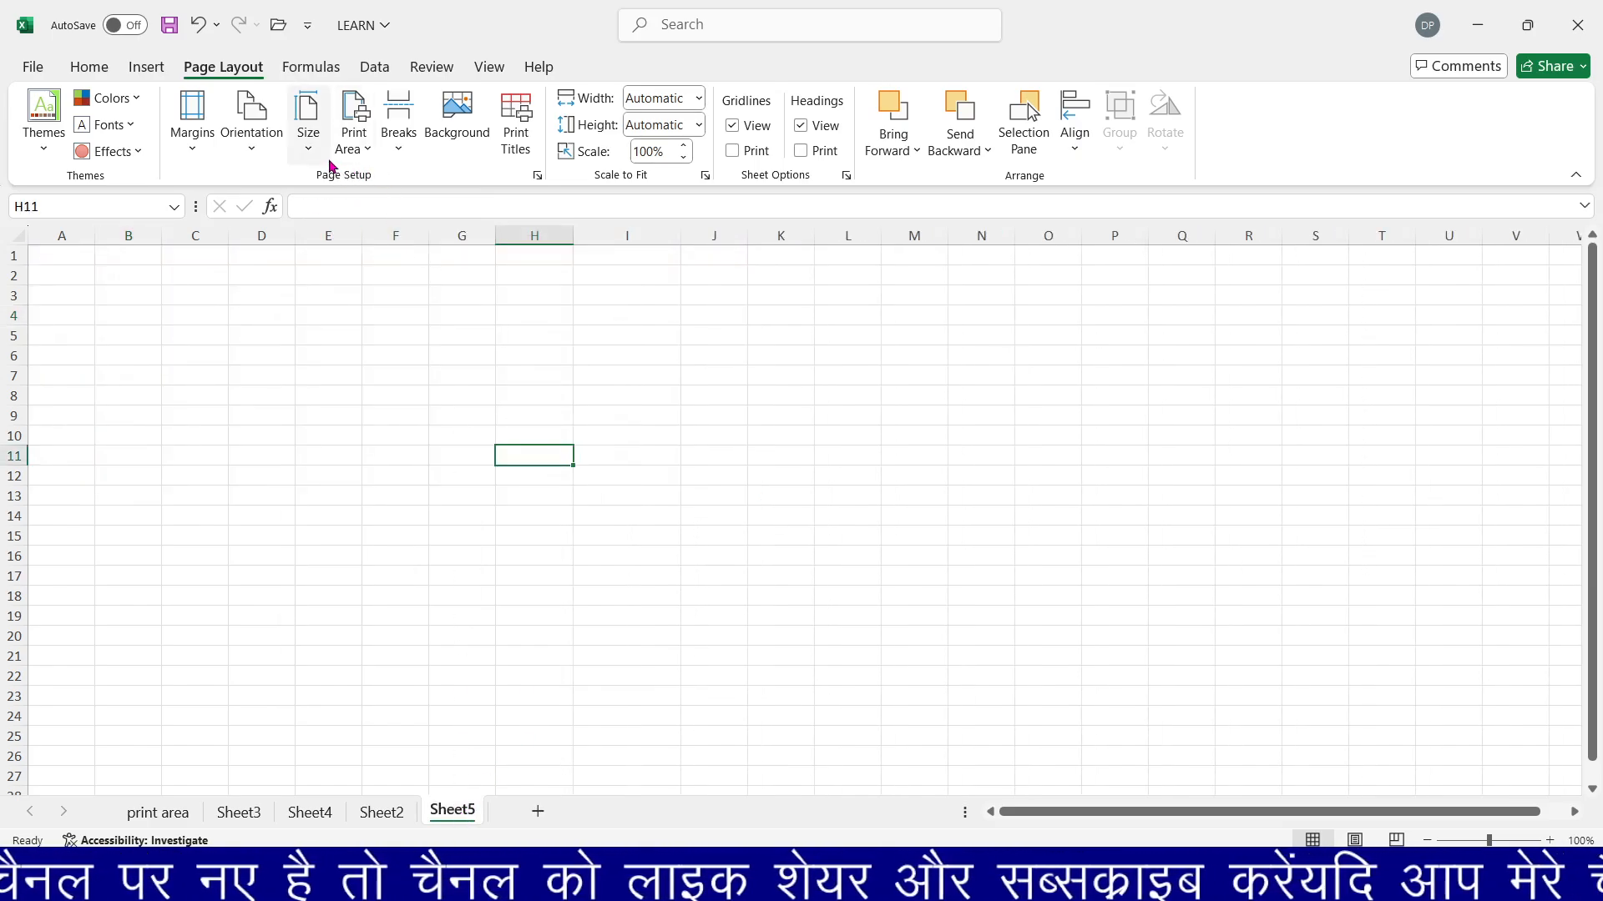
left_click(275, 153)
left_click(319, 151)
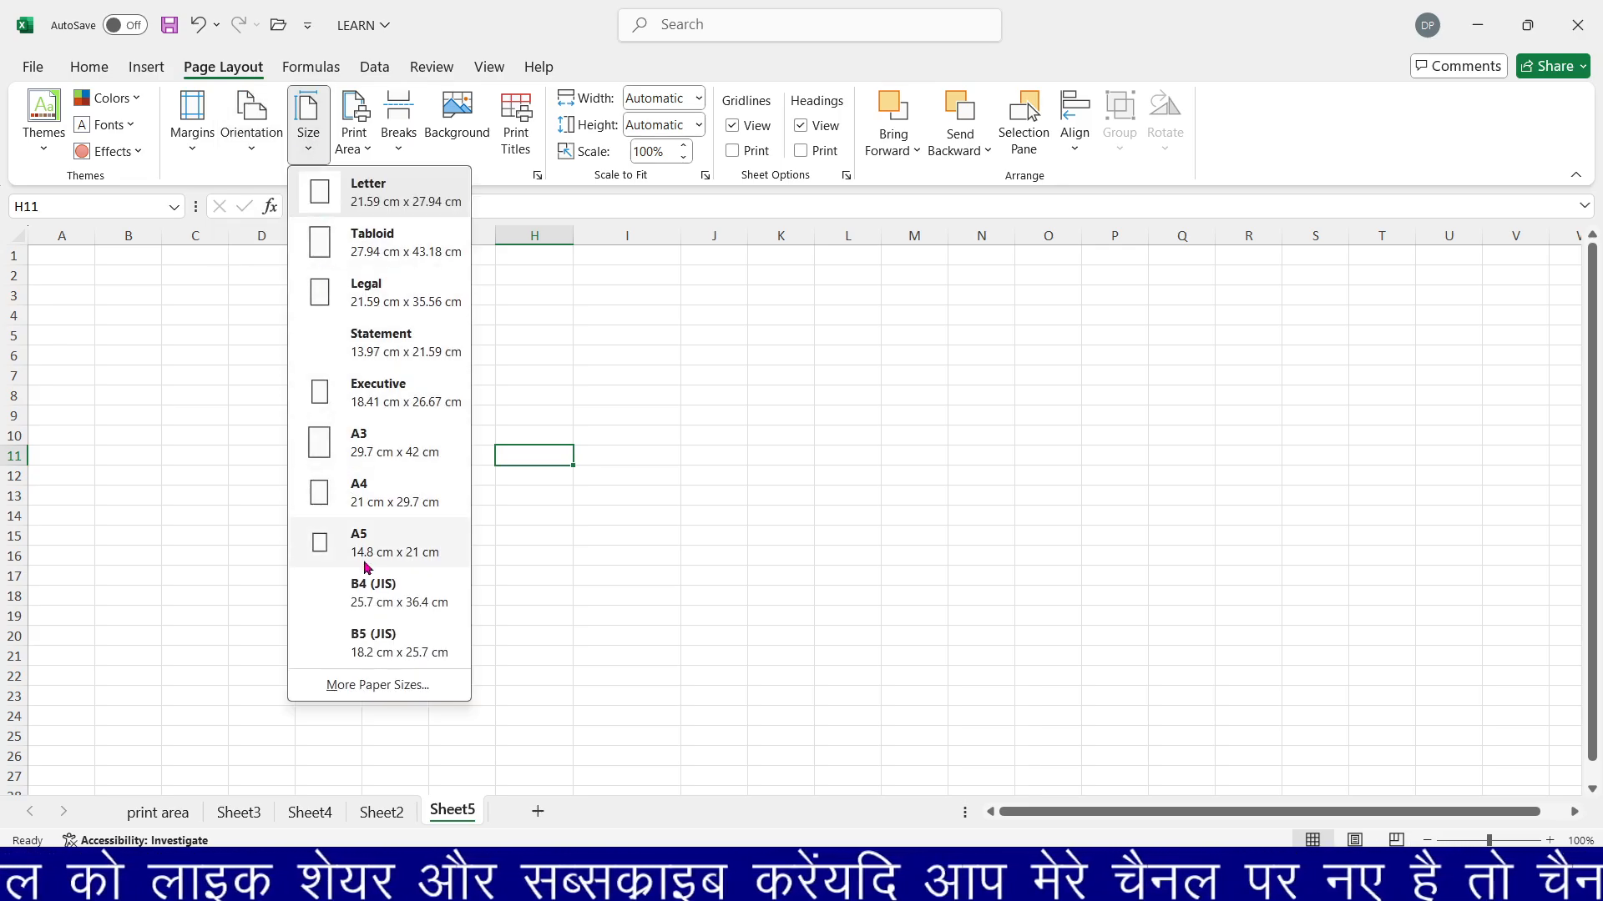
left_click(399, 554)
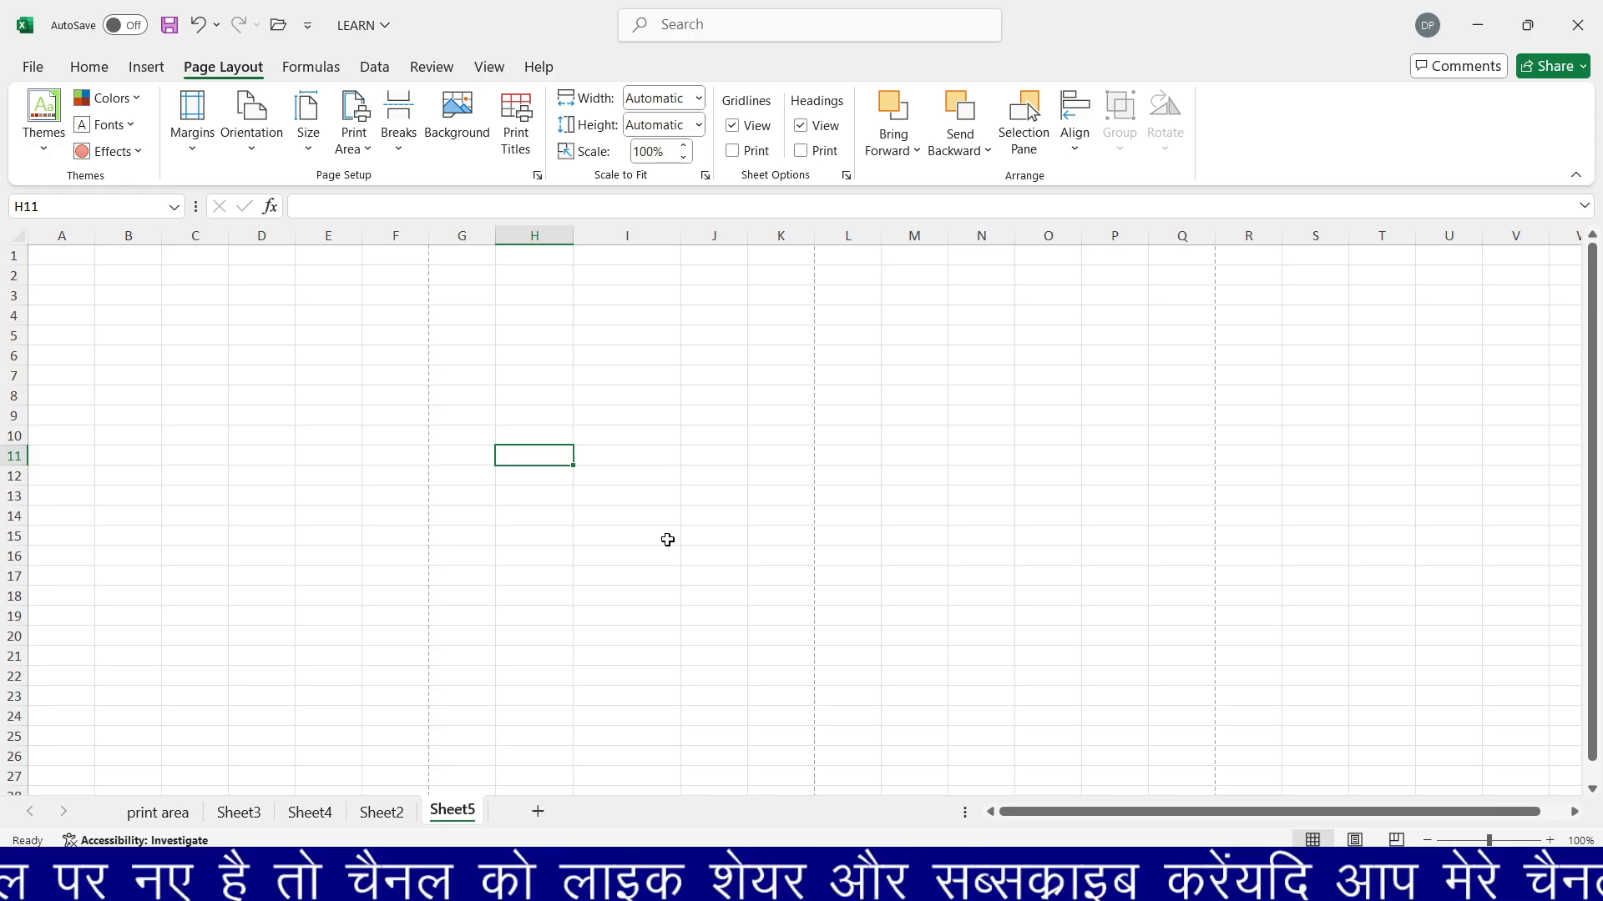
Change Sheet5's paper size to A4 (21 cm x 29.7 cm), followed by A3 (29.7 cm x 42 cm).
left_click(302, 157)
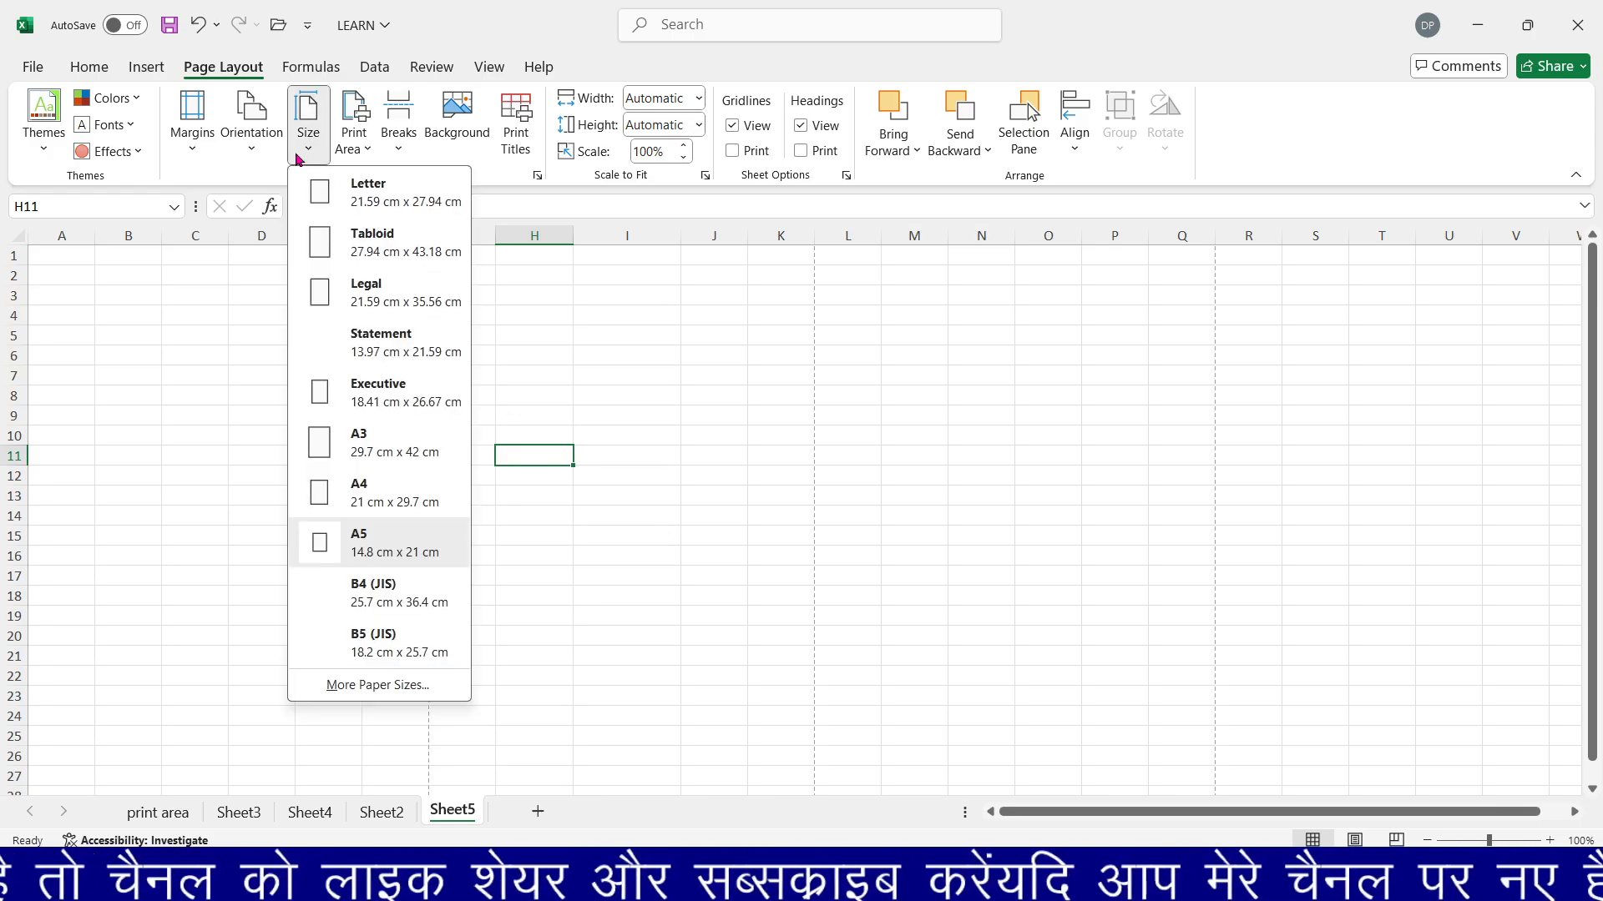
left_click(366, 491)
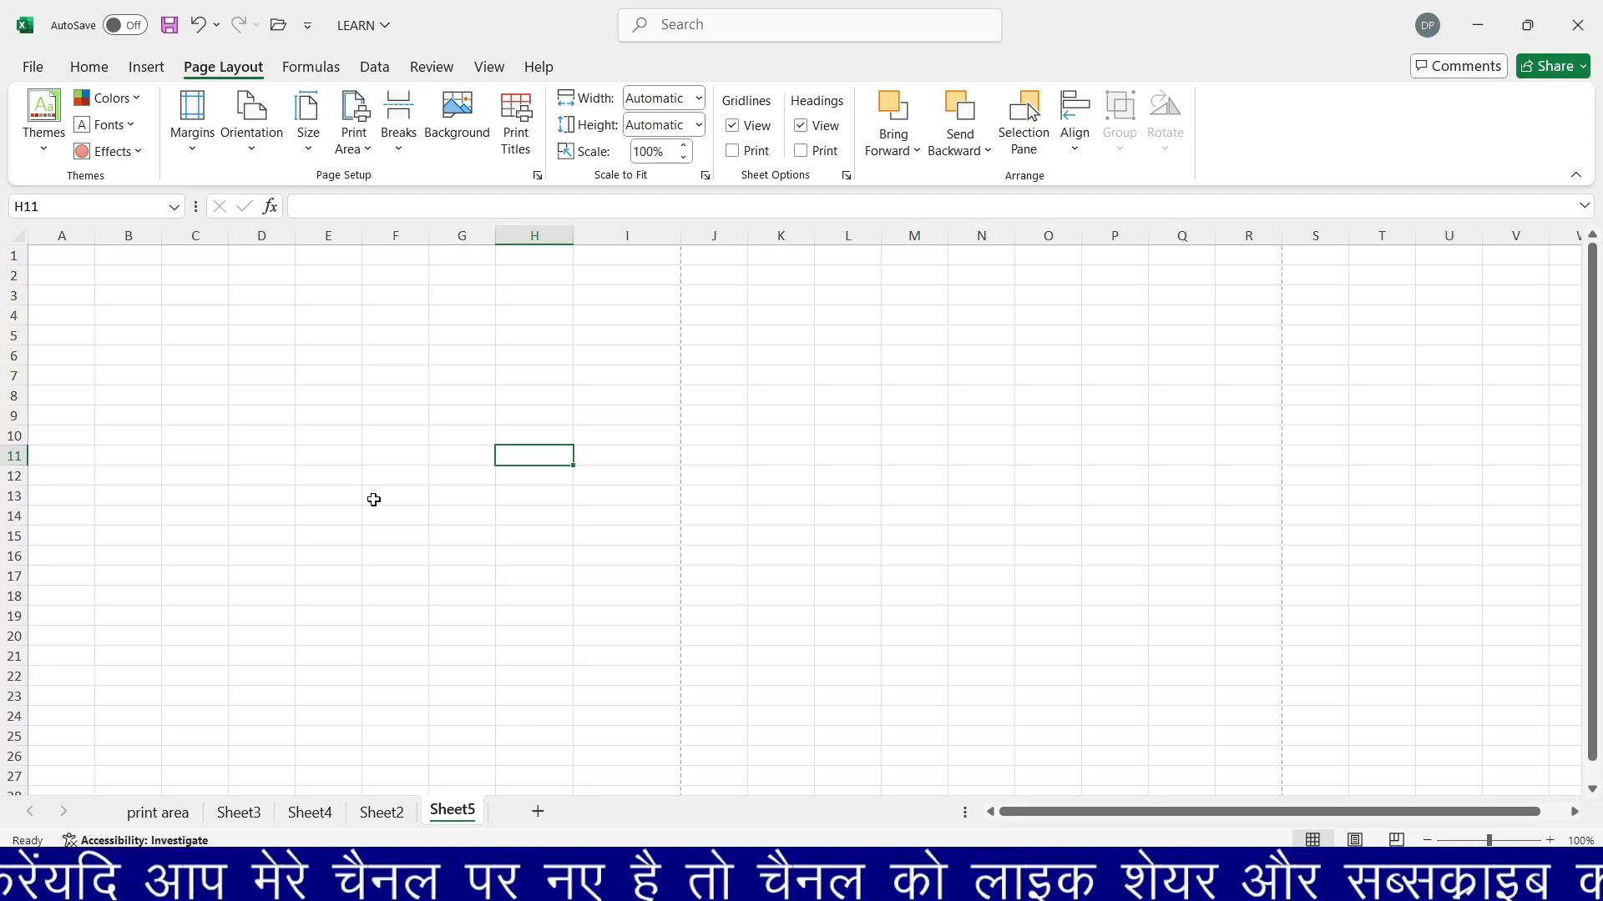
left_click(310, 150)
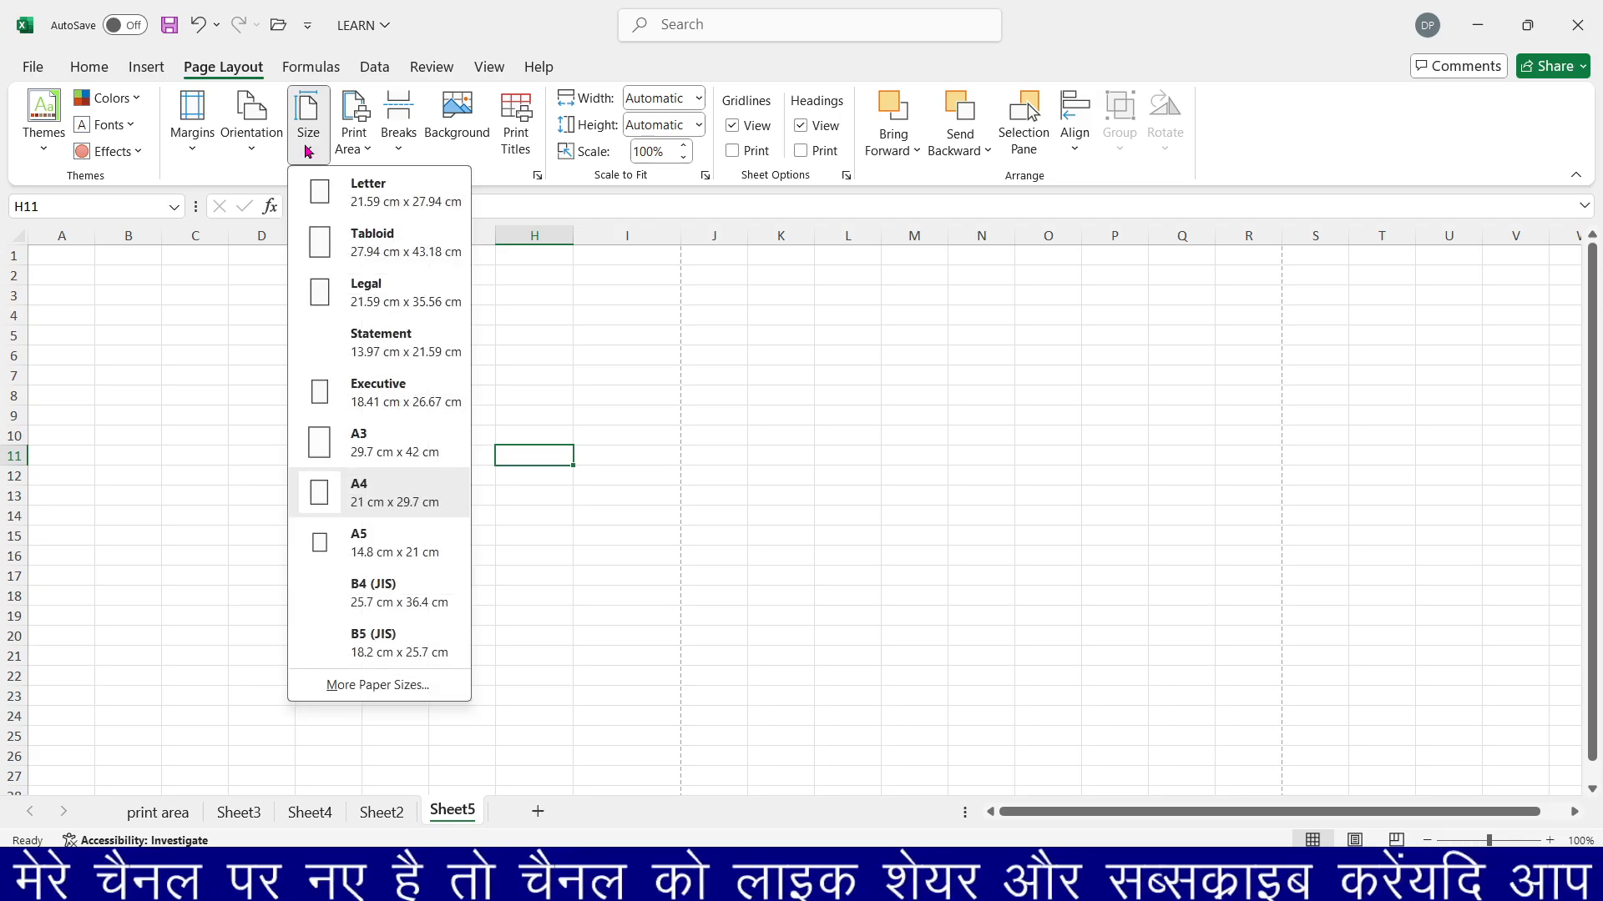
left_click(359, 434)
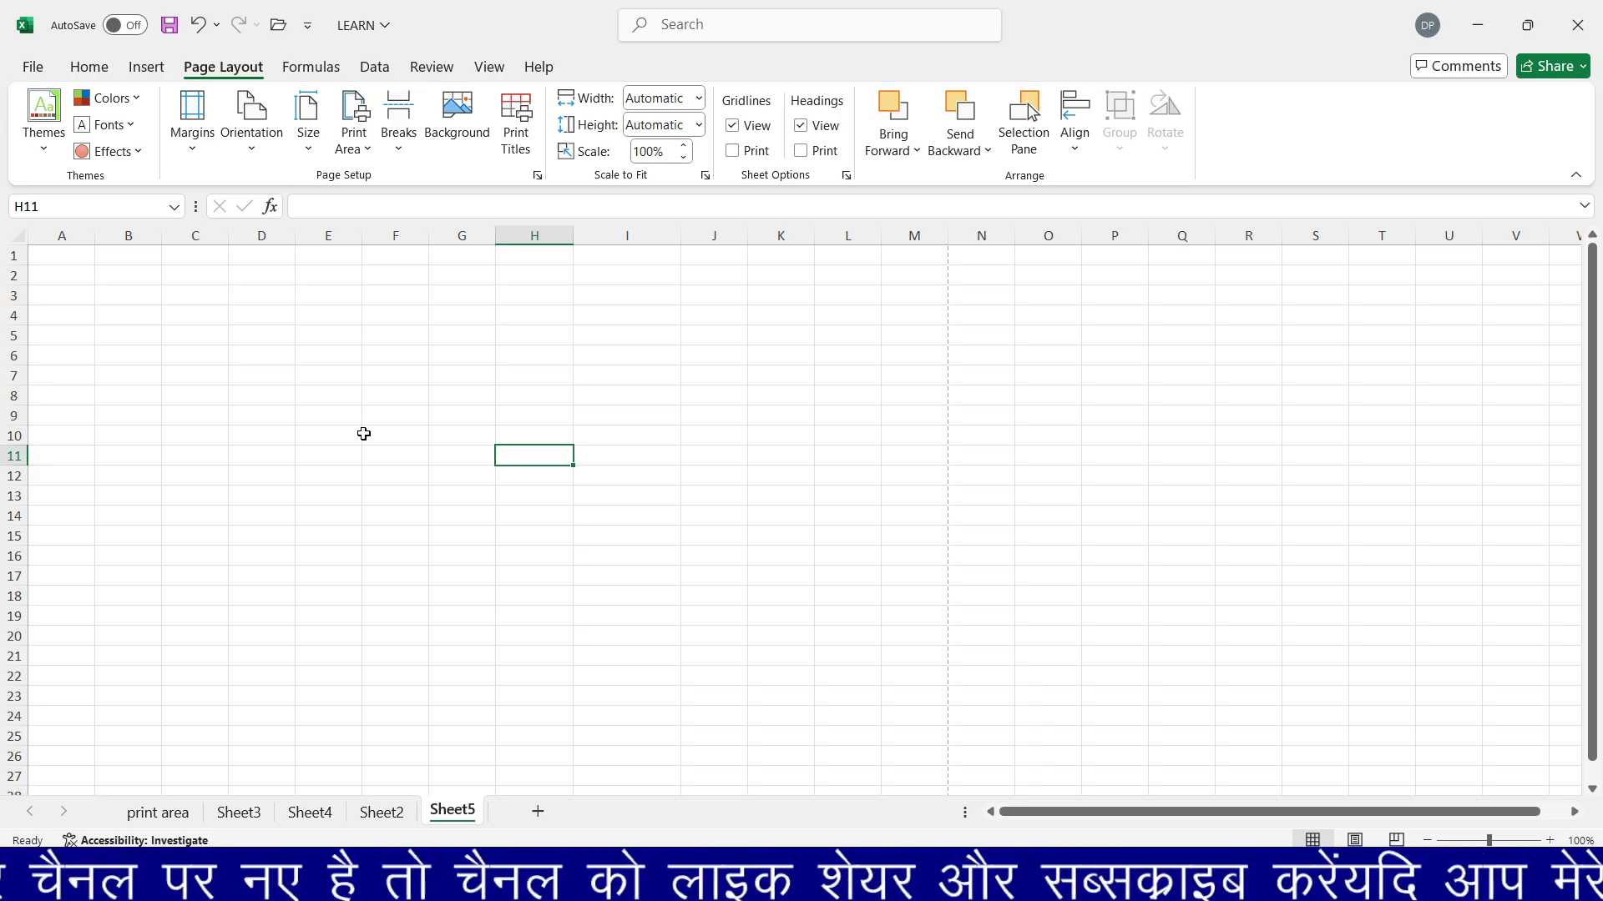
left_click(314, 155)
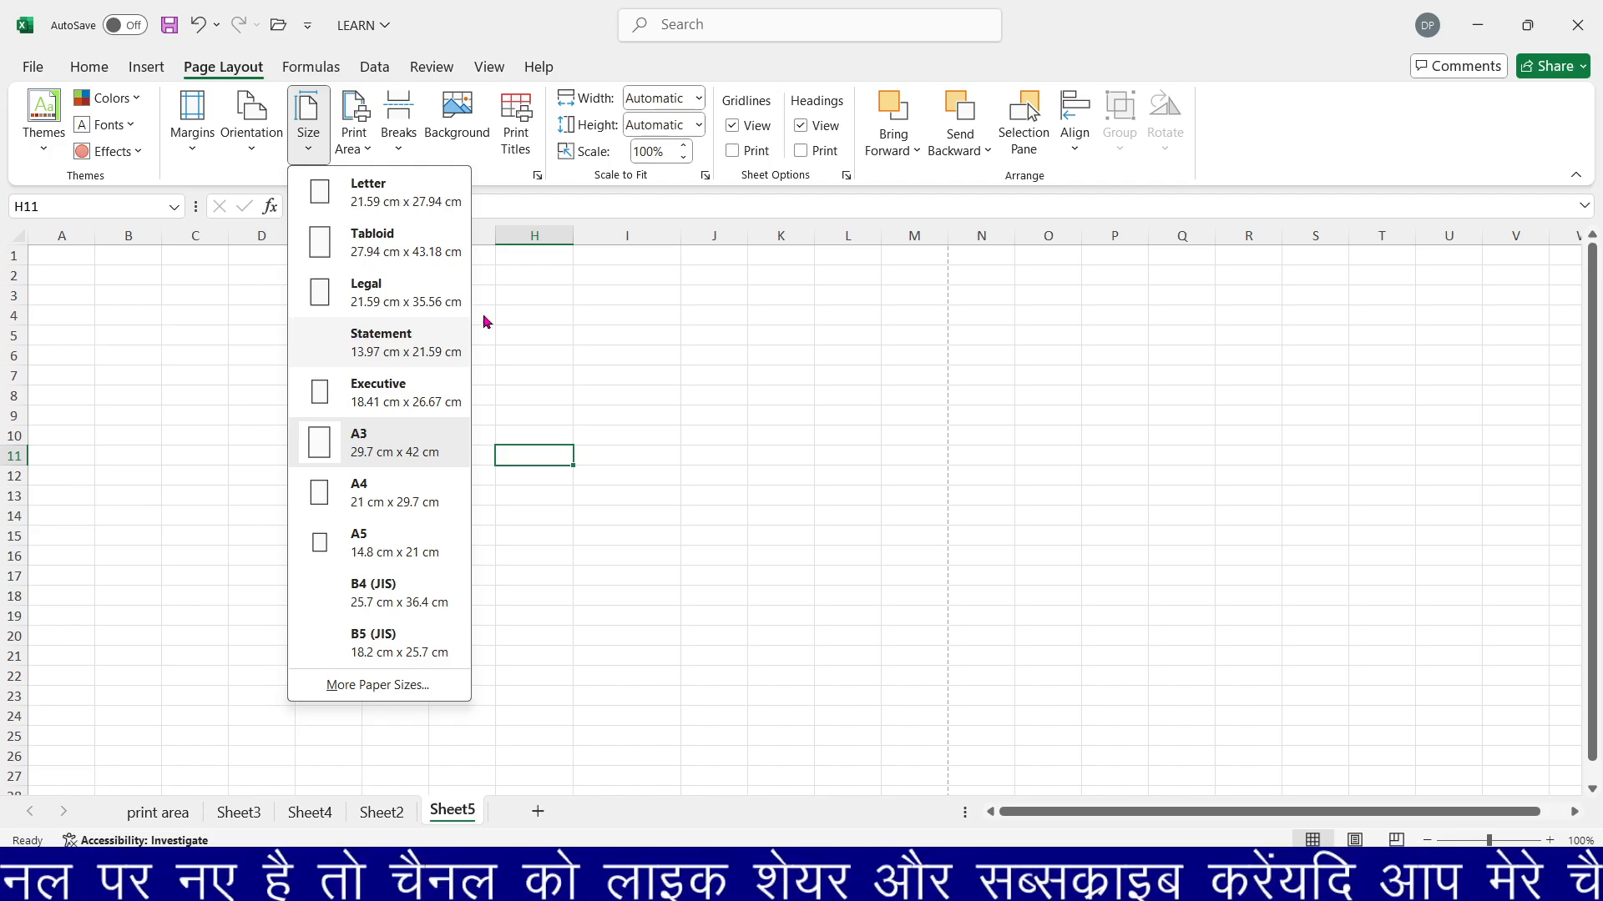
left_click(227, 822)
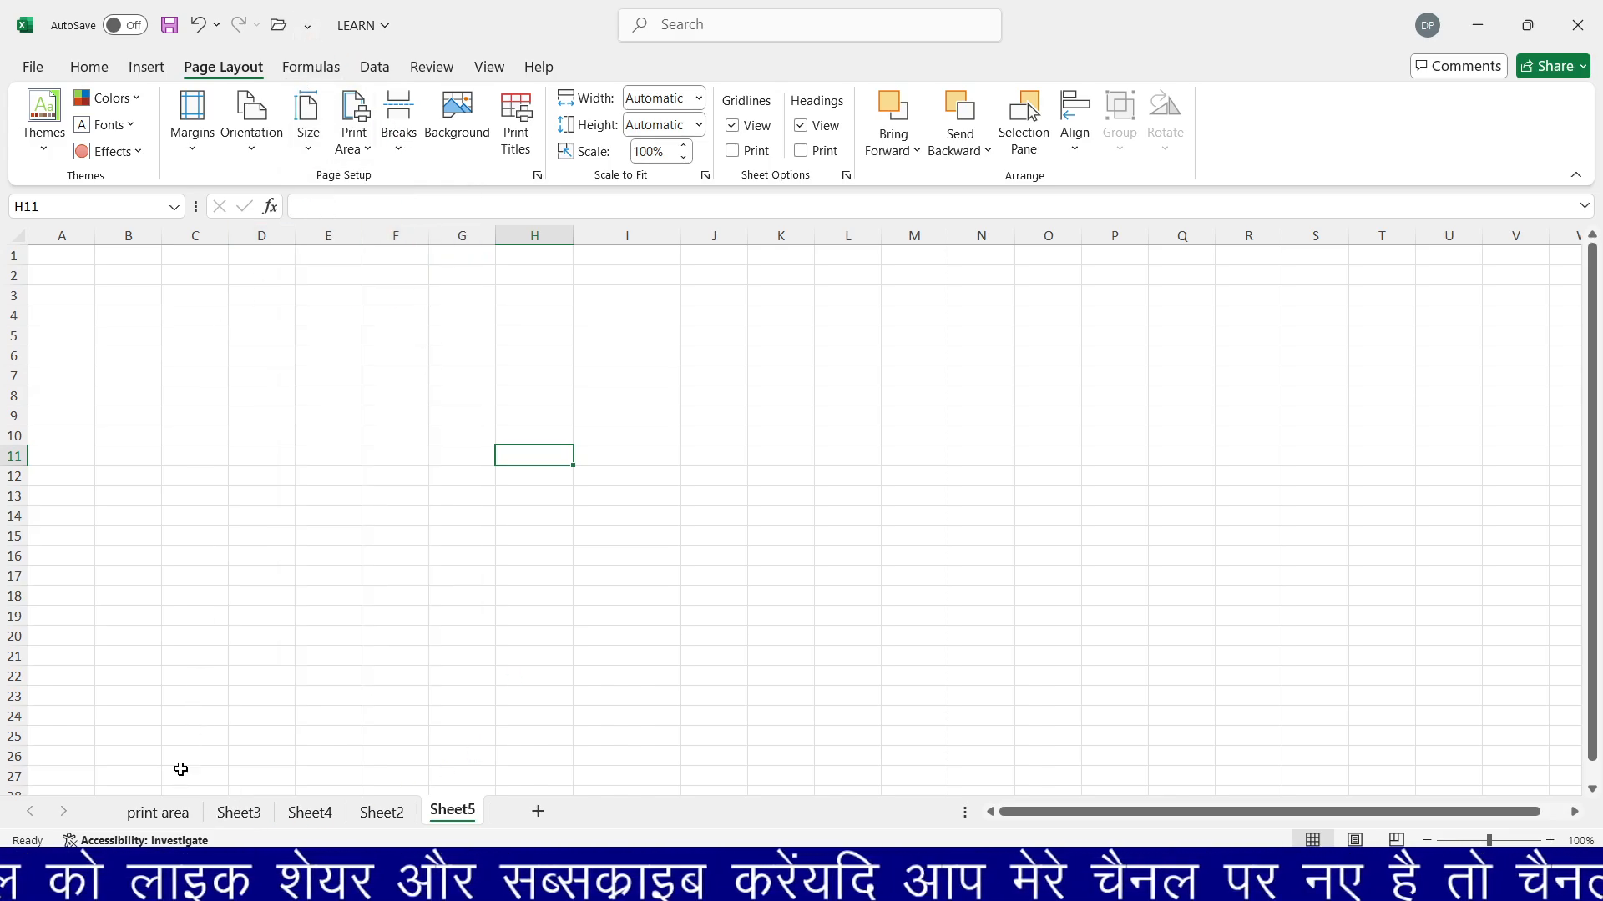
Switch to the print area sheet and check the marks table in the print preview.
left_click(166, 814)
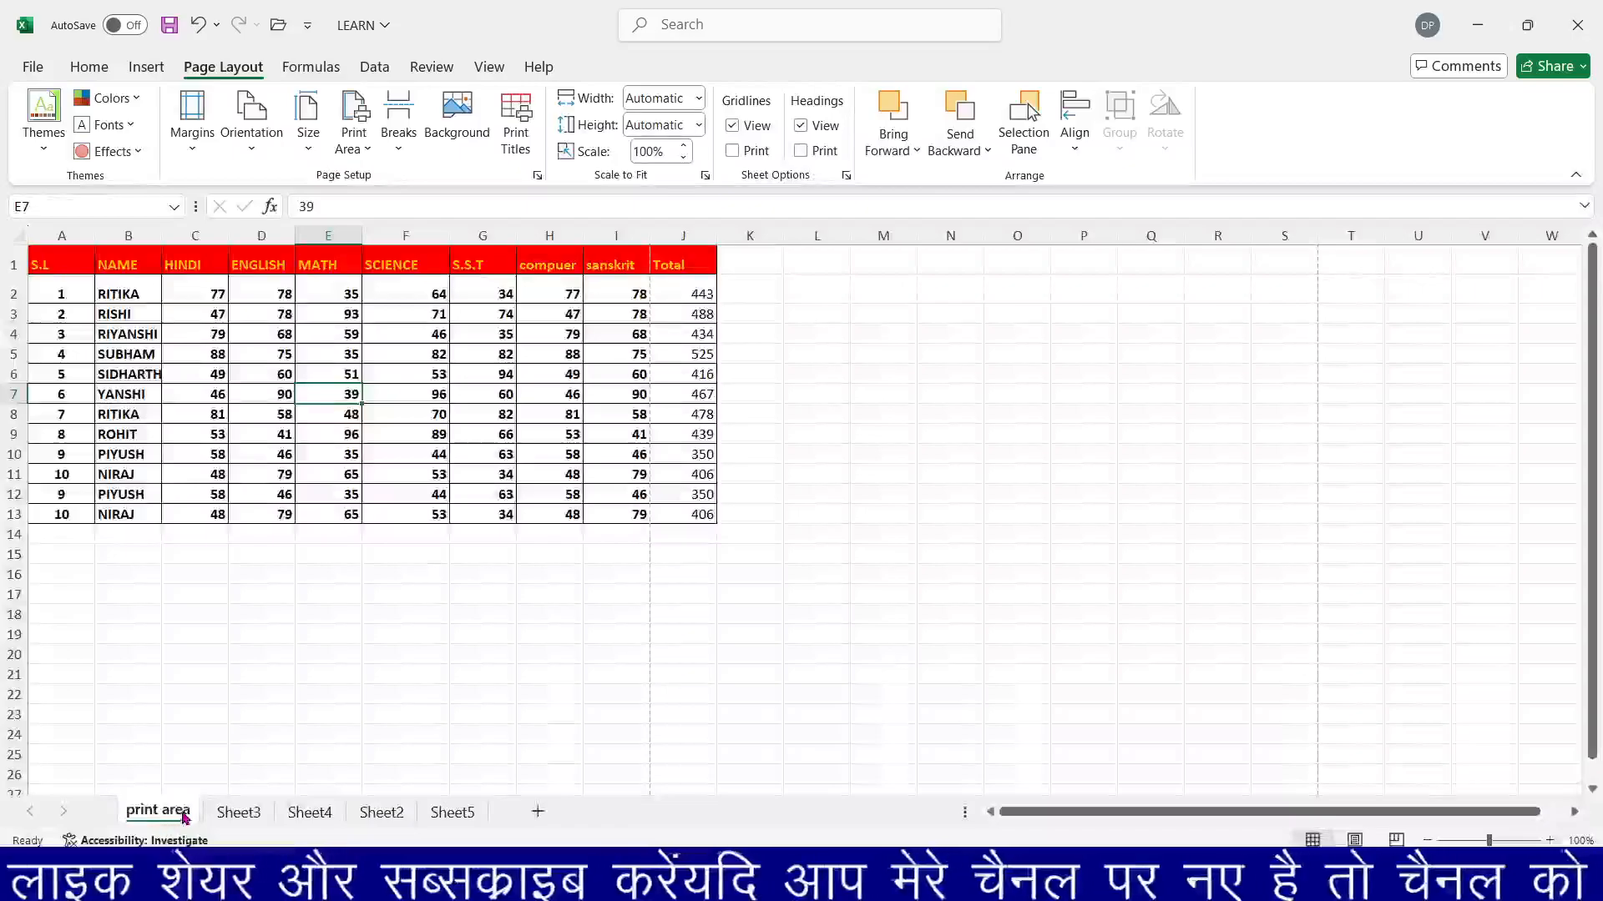
left_click(542, 497)
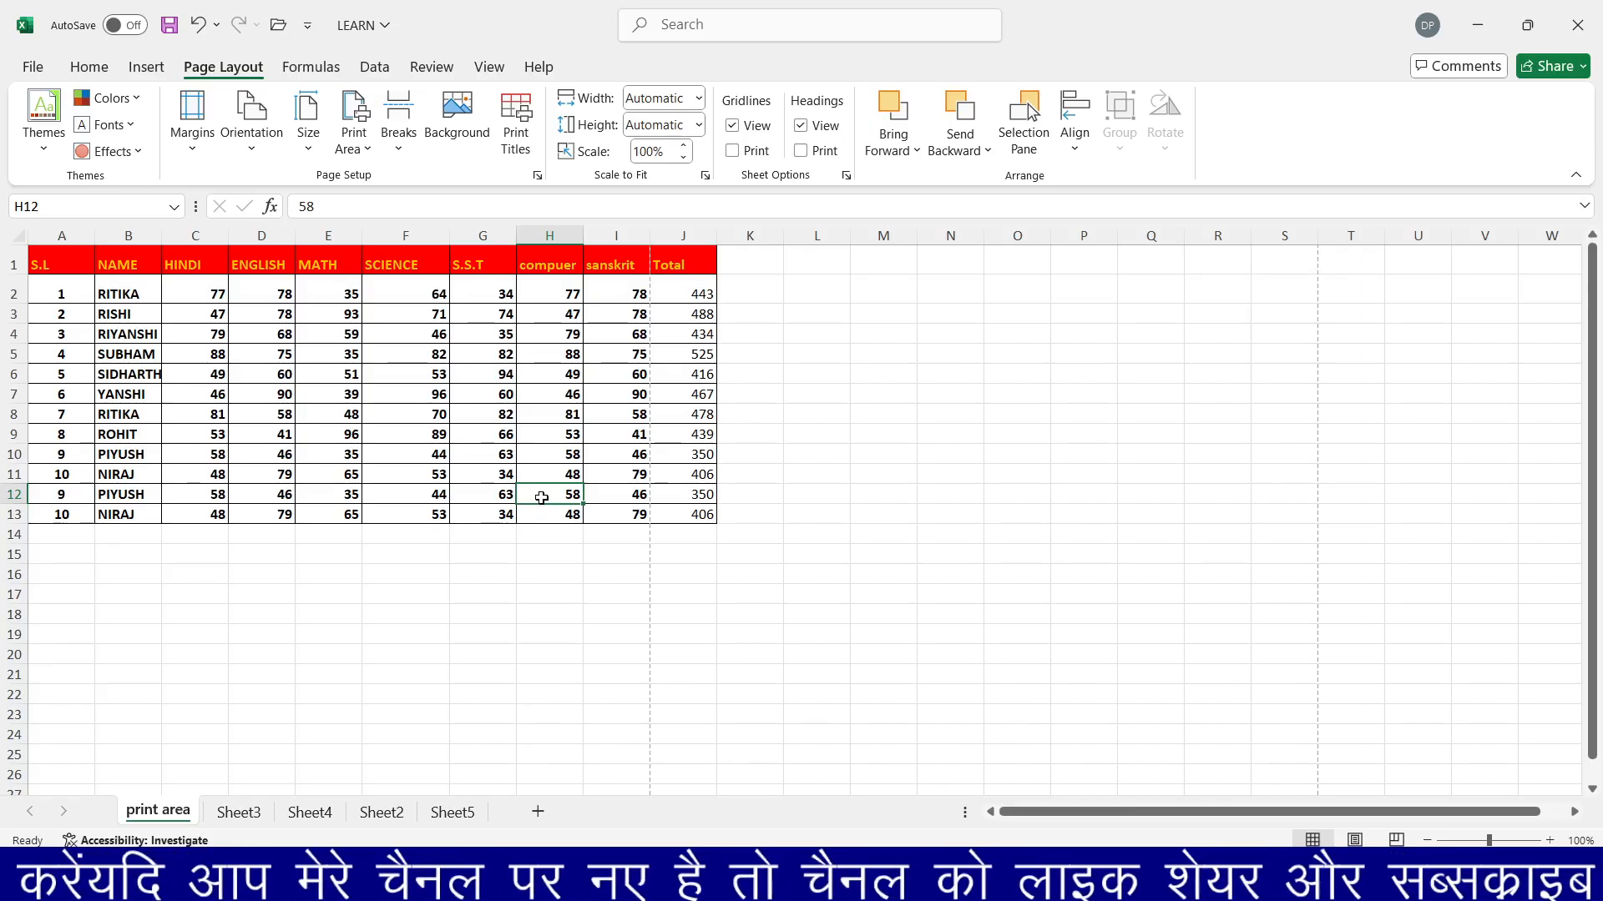
key("ctrl+p")
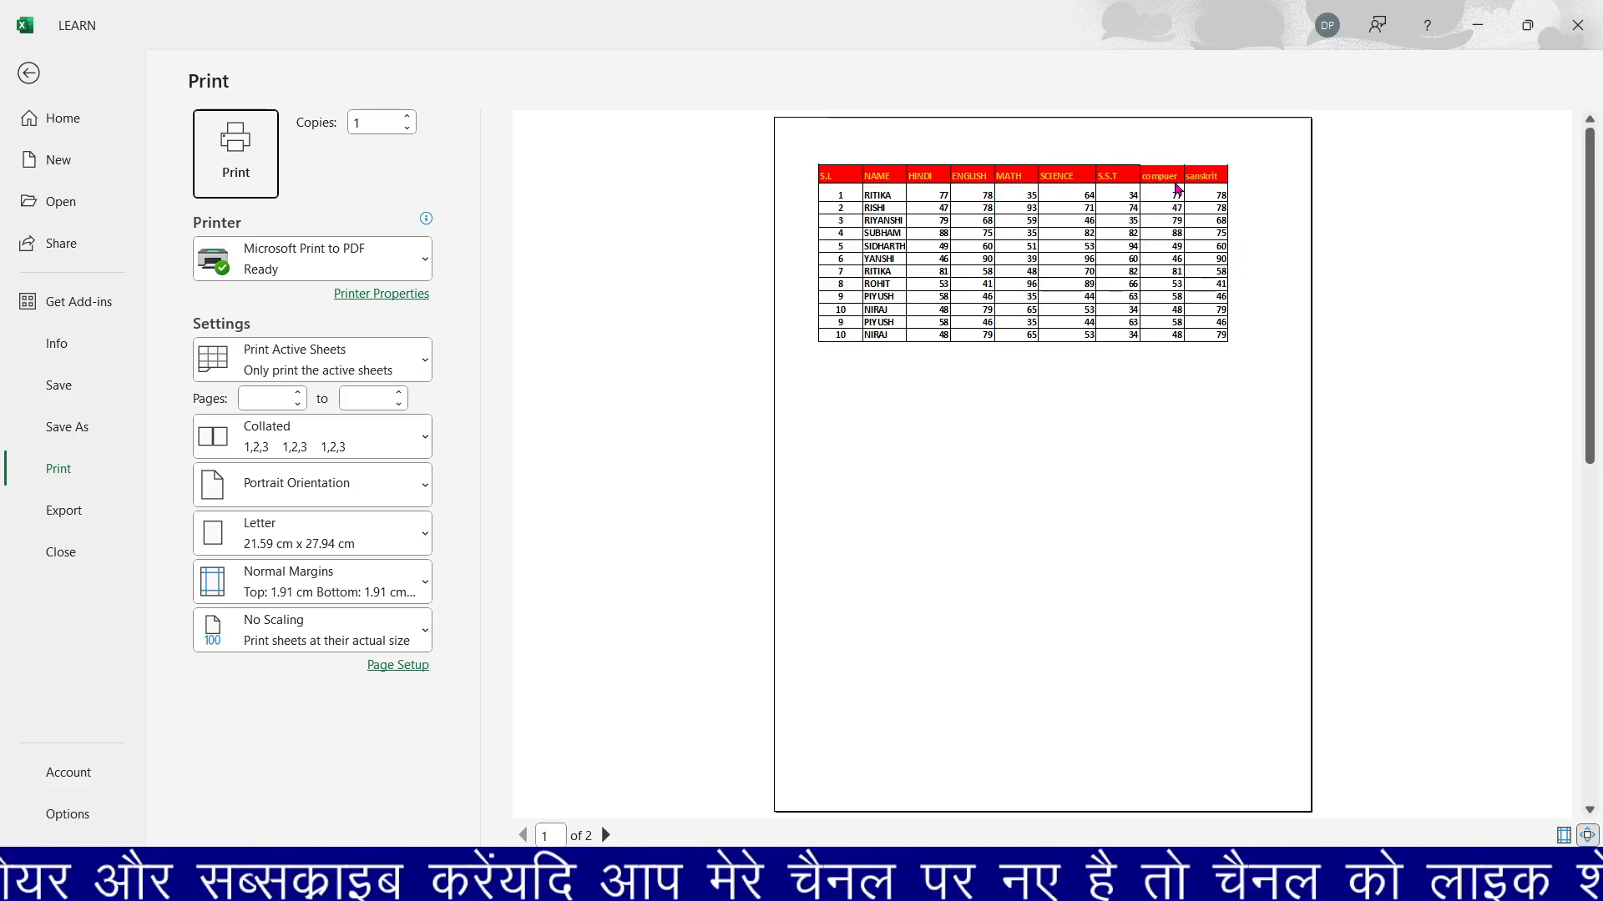
left_click(27, 73)
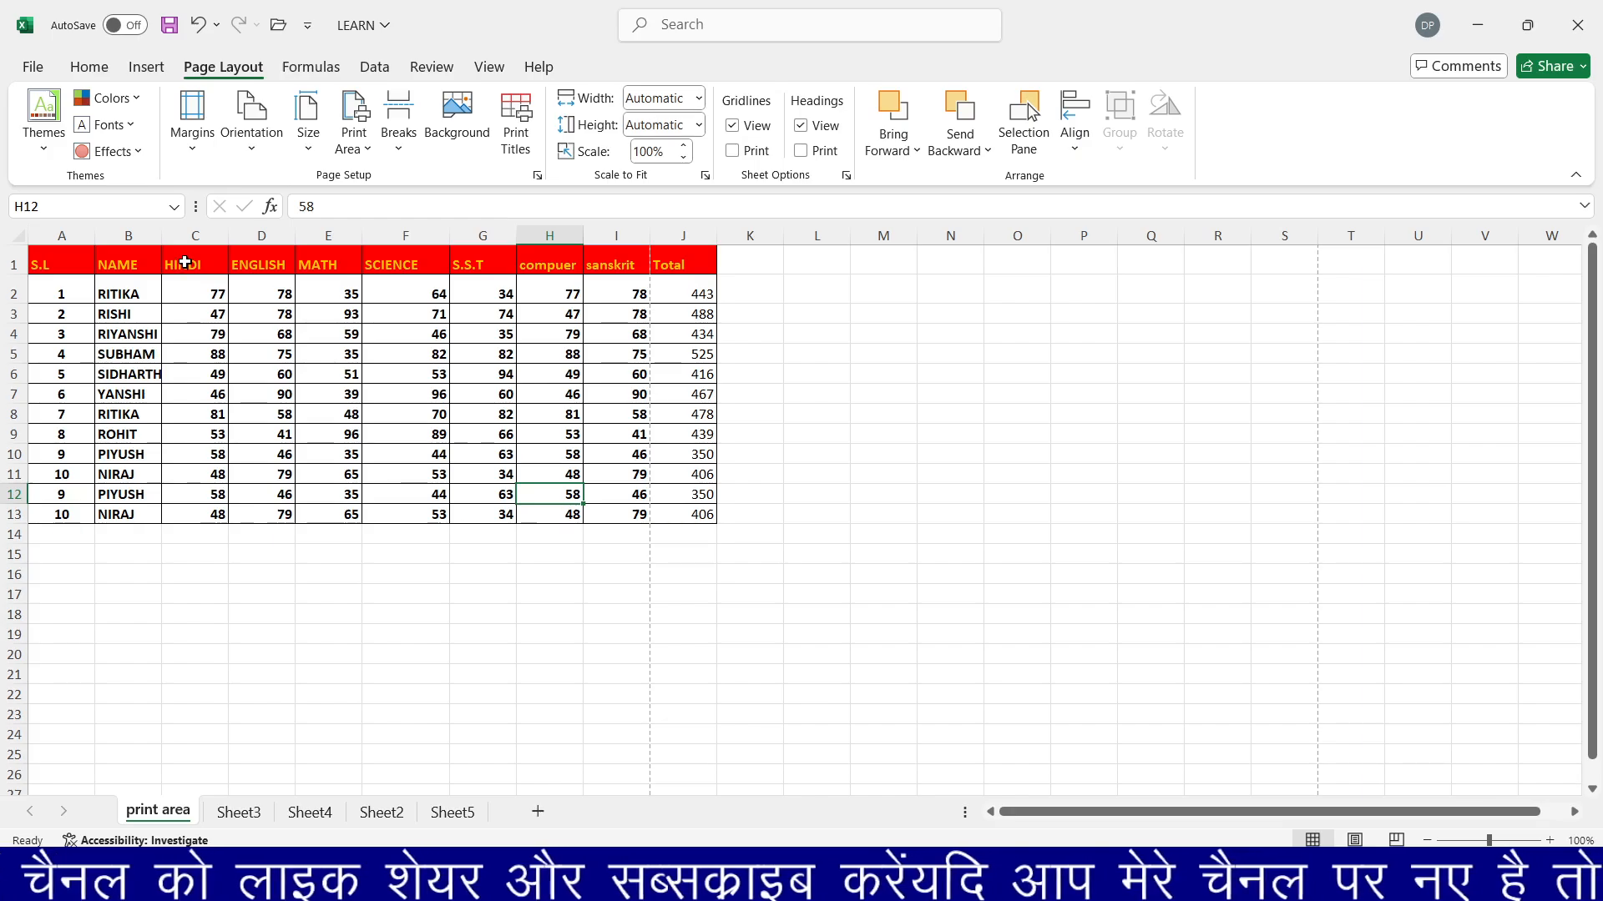
Set the HINDI to SCIENCE columns (C1:F13) as the print area, comparing the print preview before and after.
left_click_drag(185, 265, 407, 520)
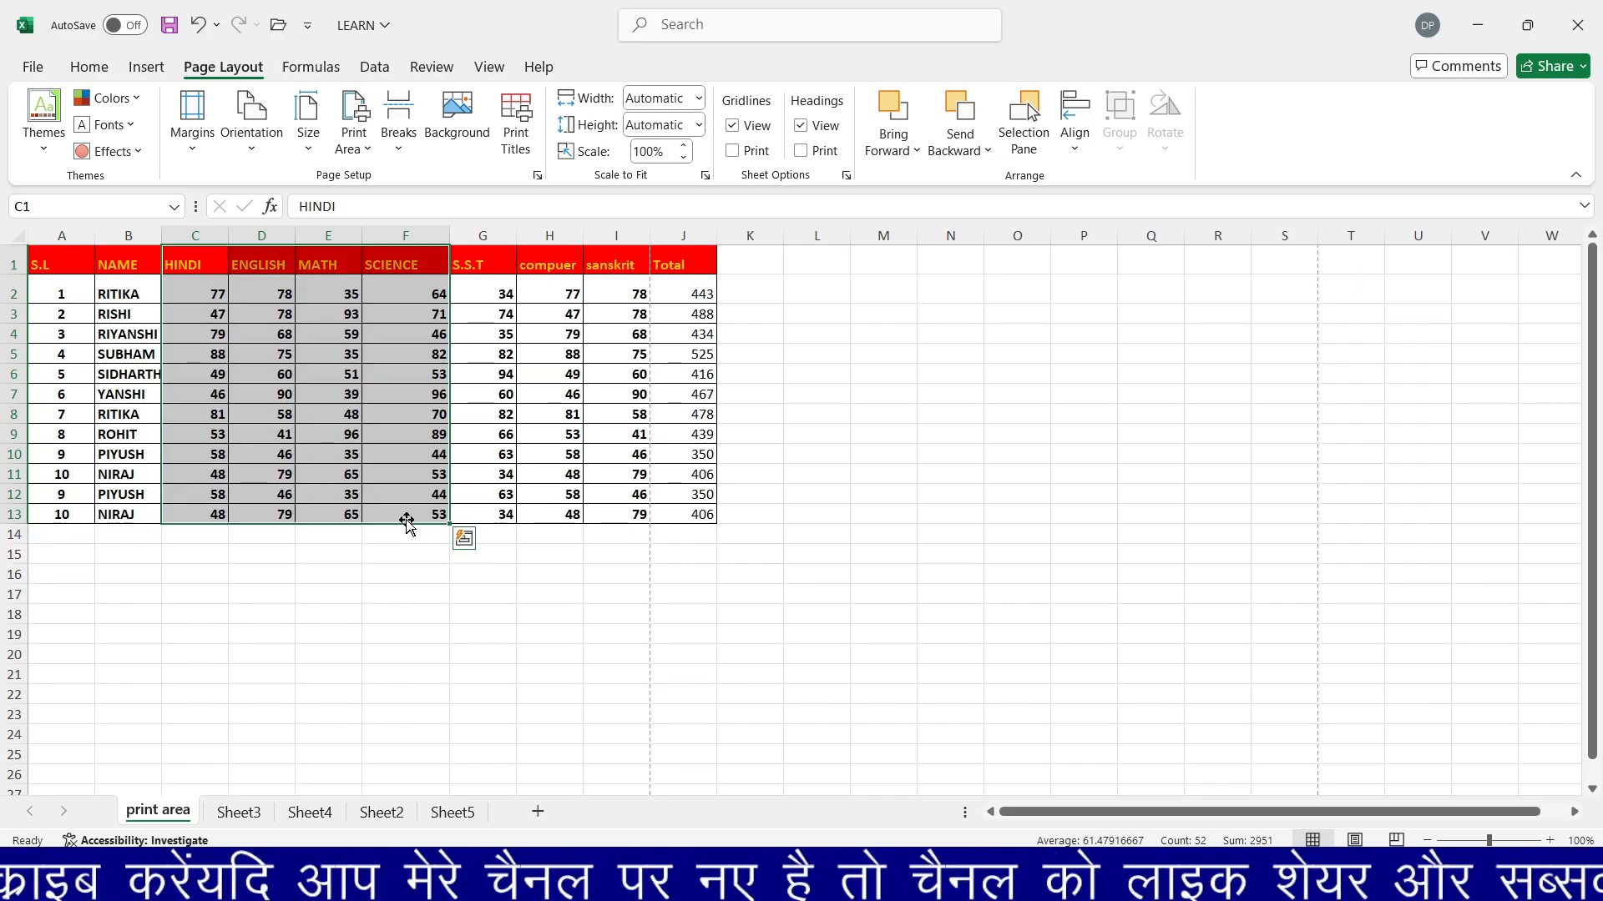
key("ctrl+p")
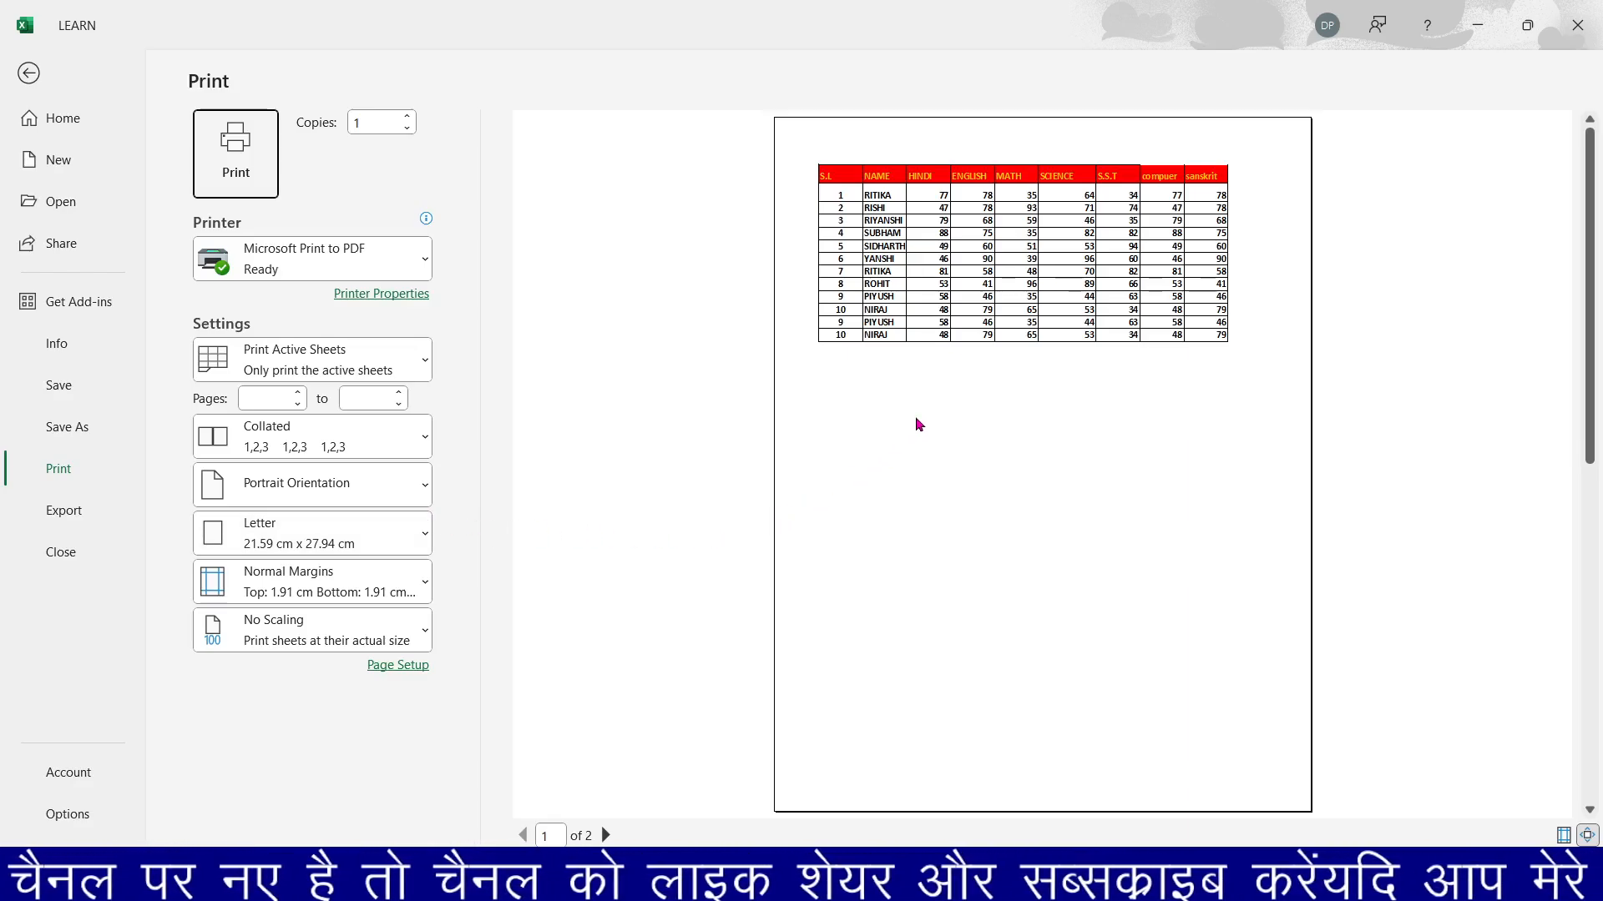
left_click(28, 72)
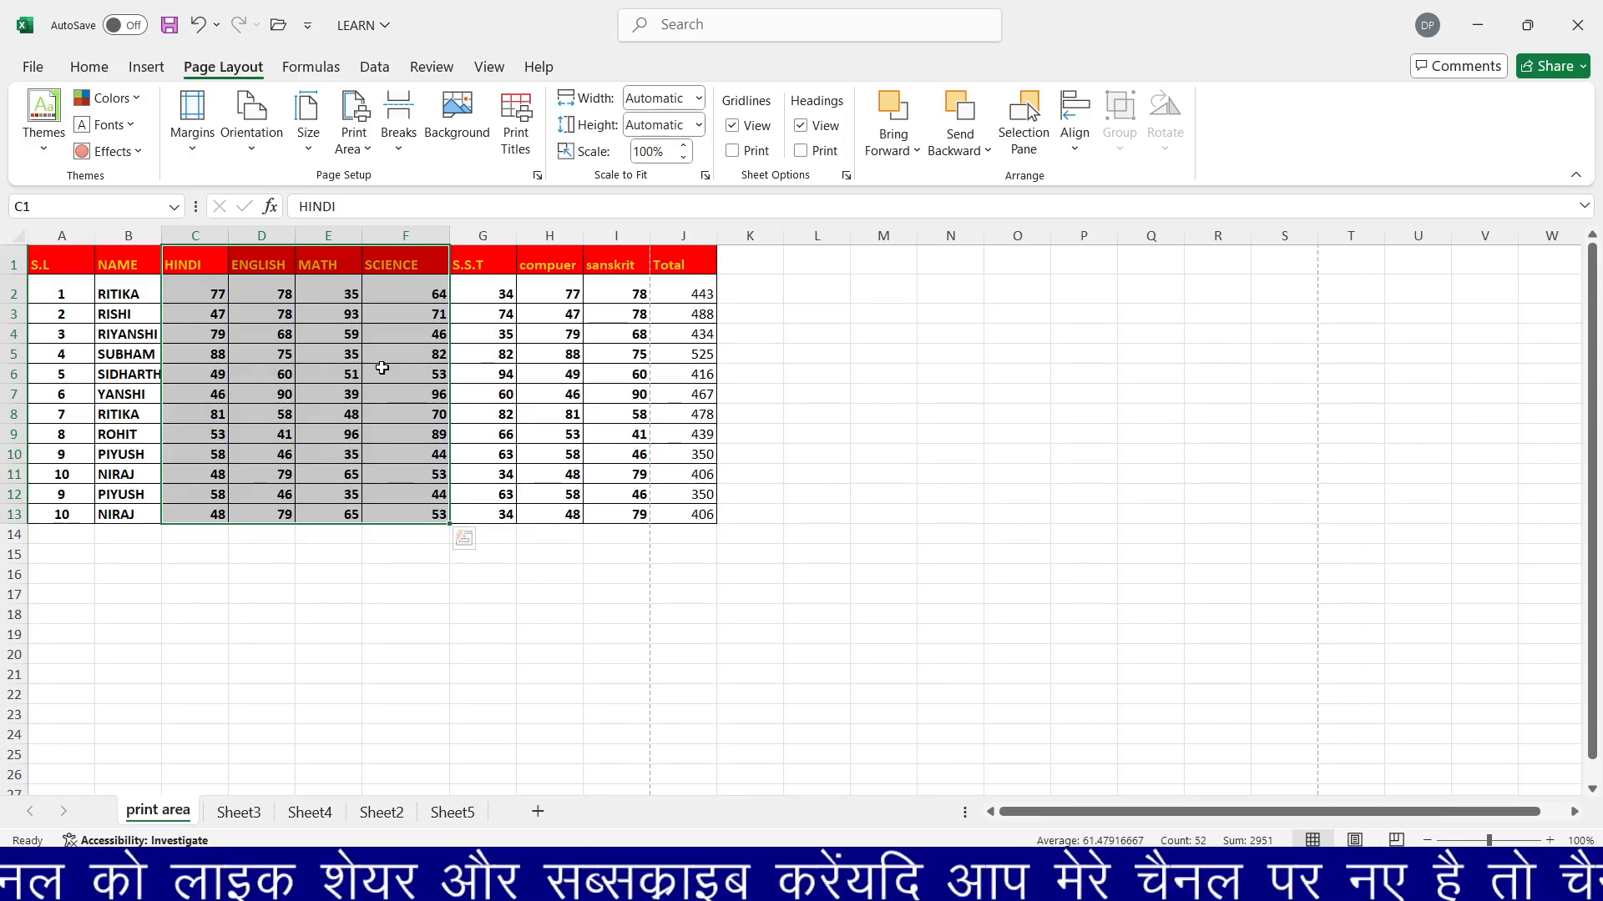
left_click(354, 122)
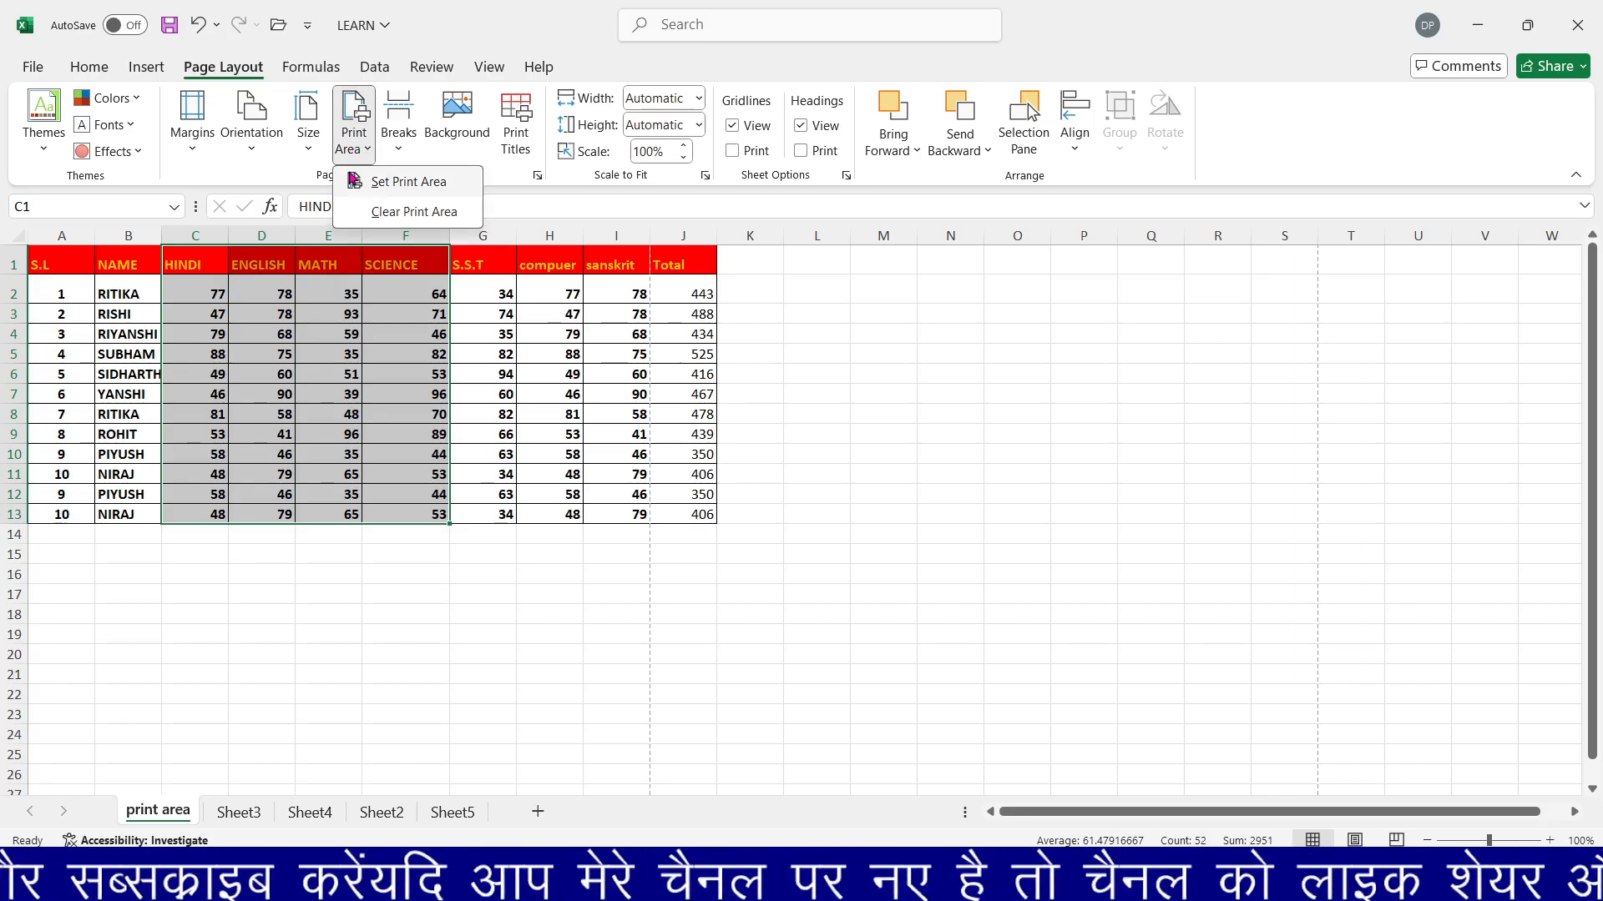
left_click(392, 183)
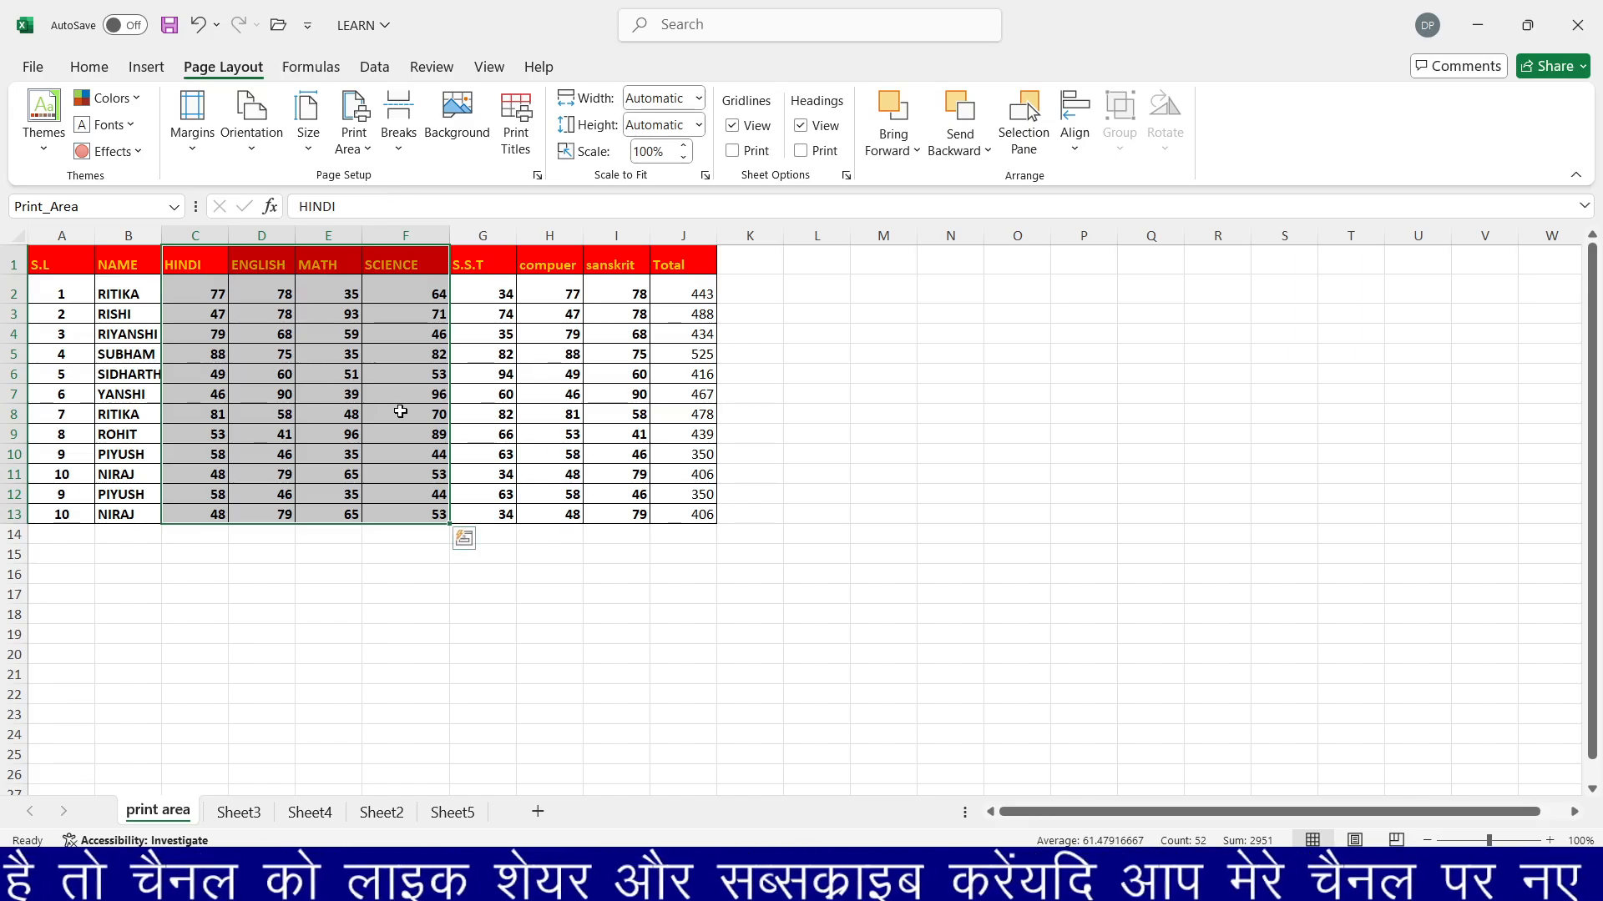
key("ctrl+p")
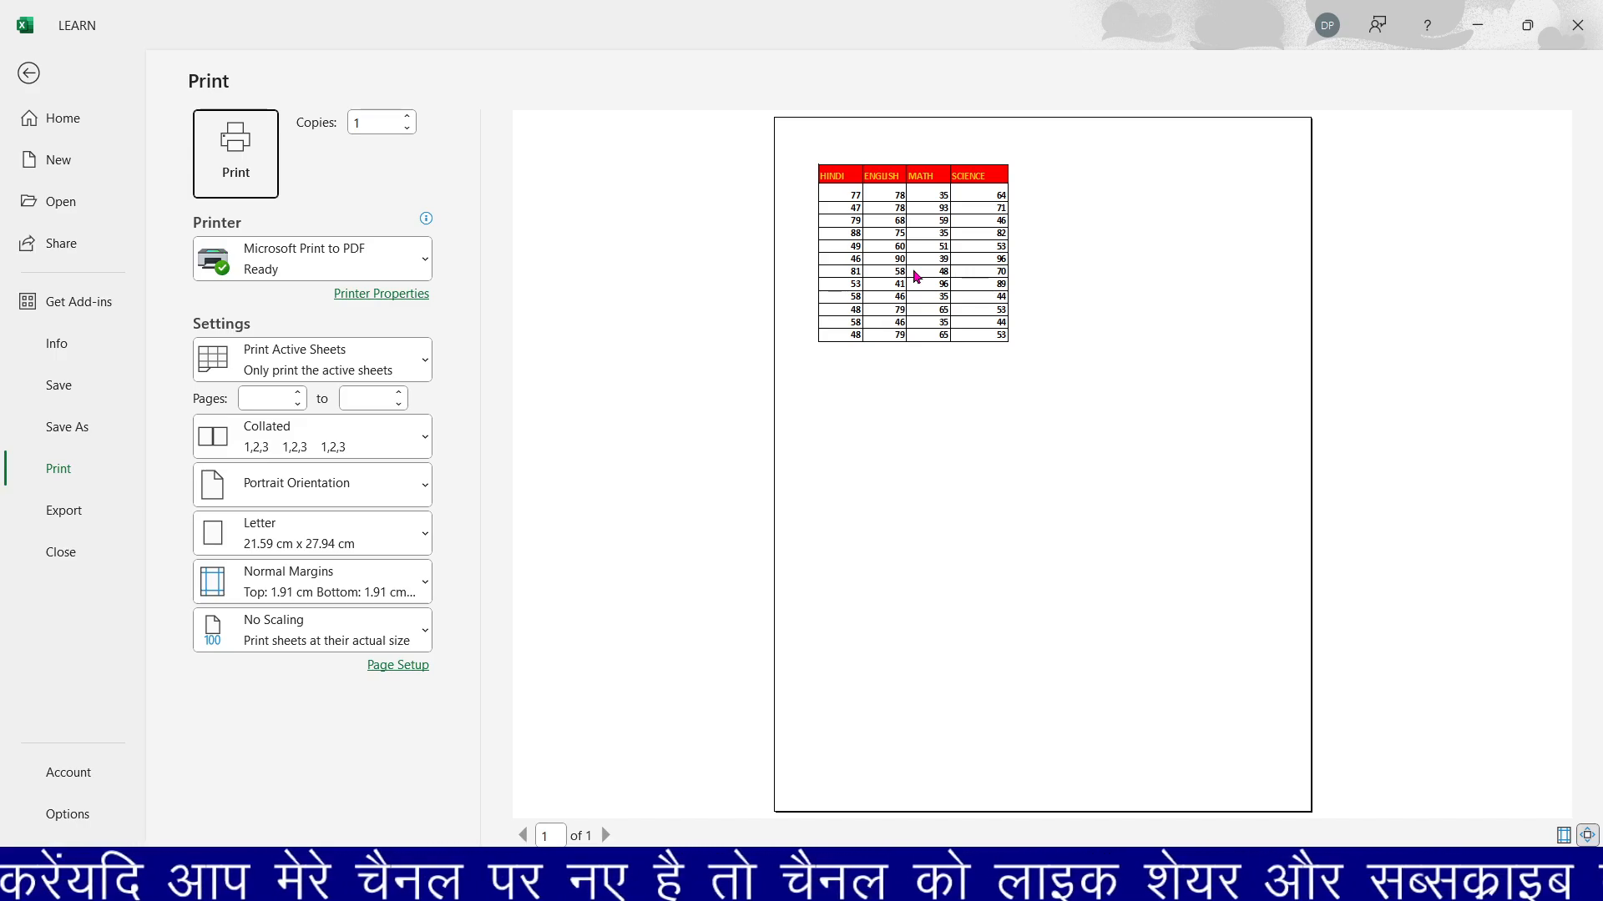
left_click(29, 73)
Clear the print area and check the full marks table in the print preview.
left_click(353, 138)
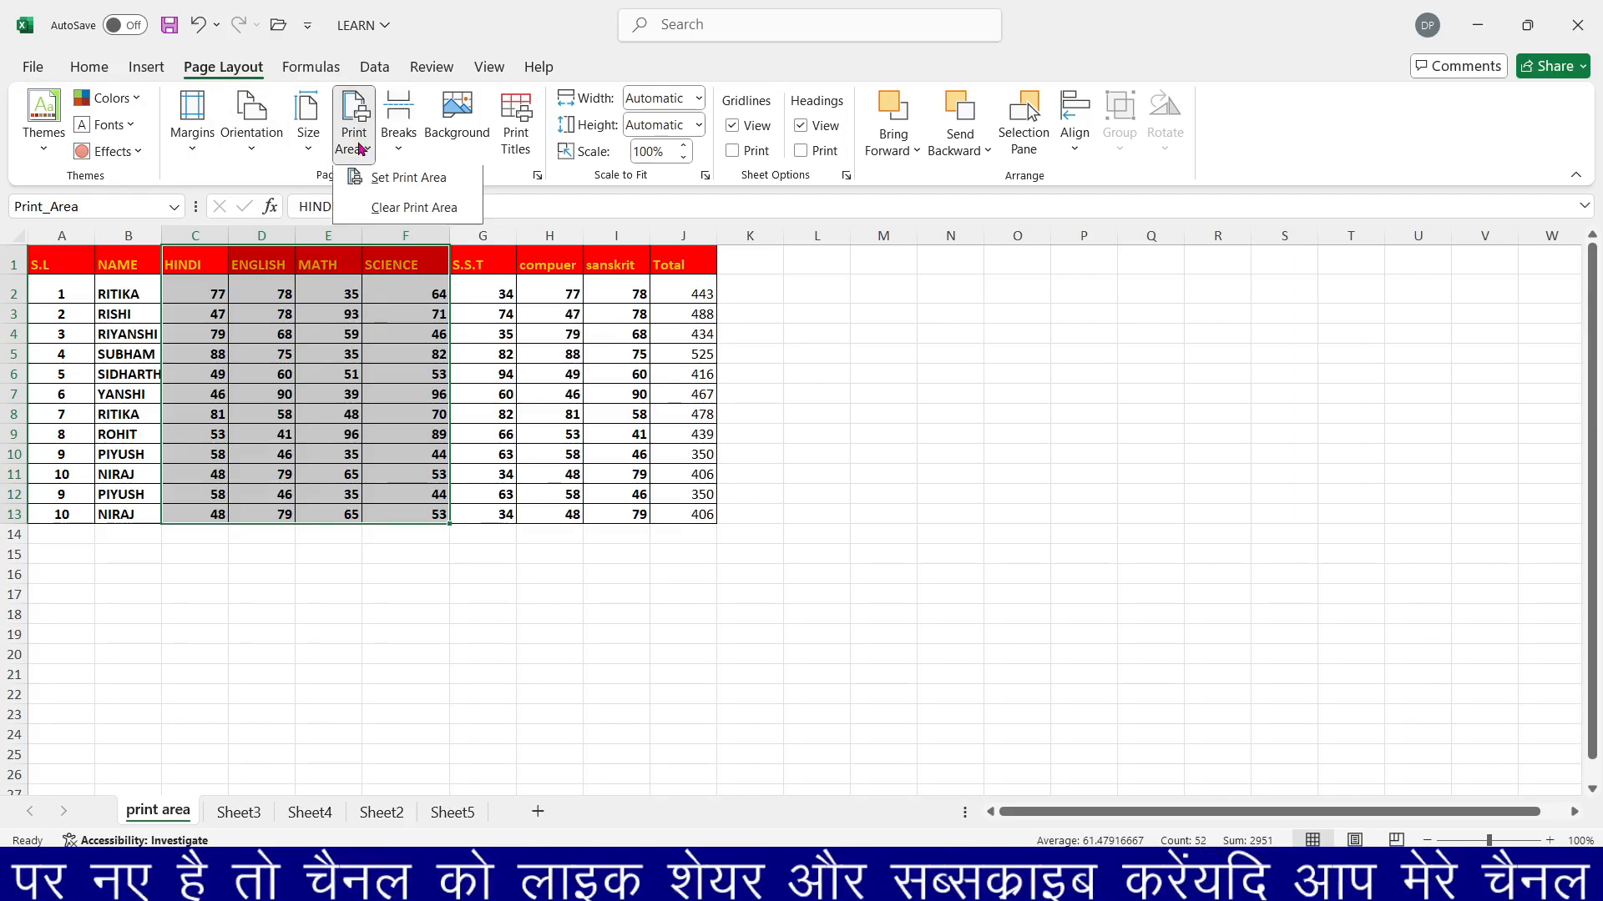
left_click(383, 212)
left_click(589, 474)
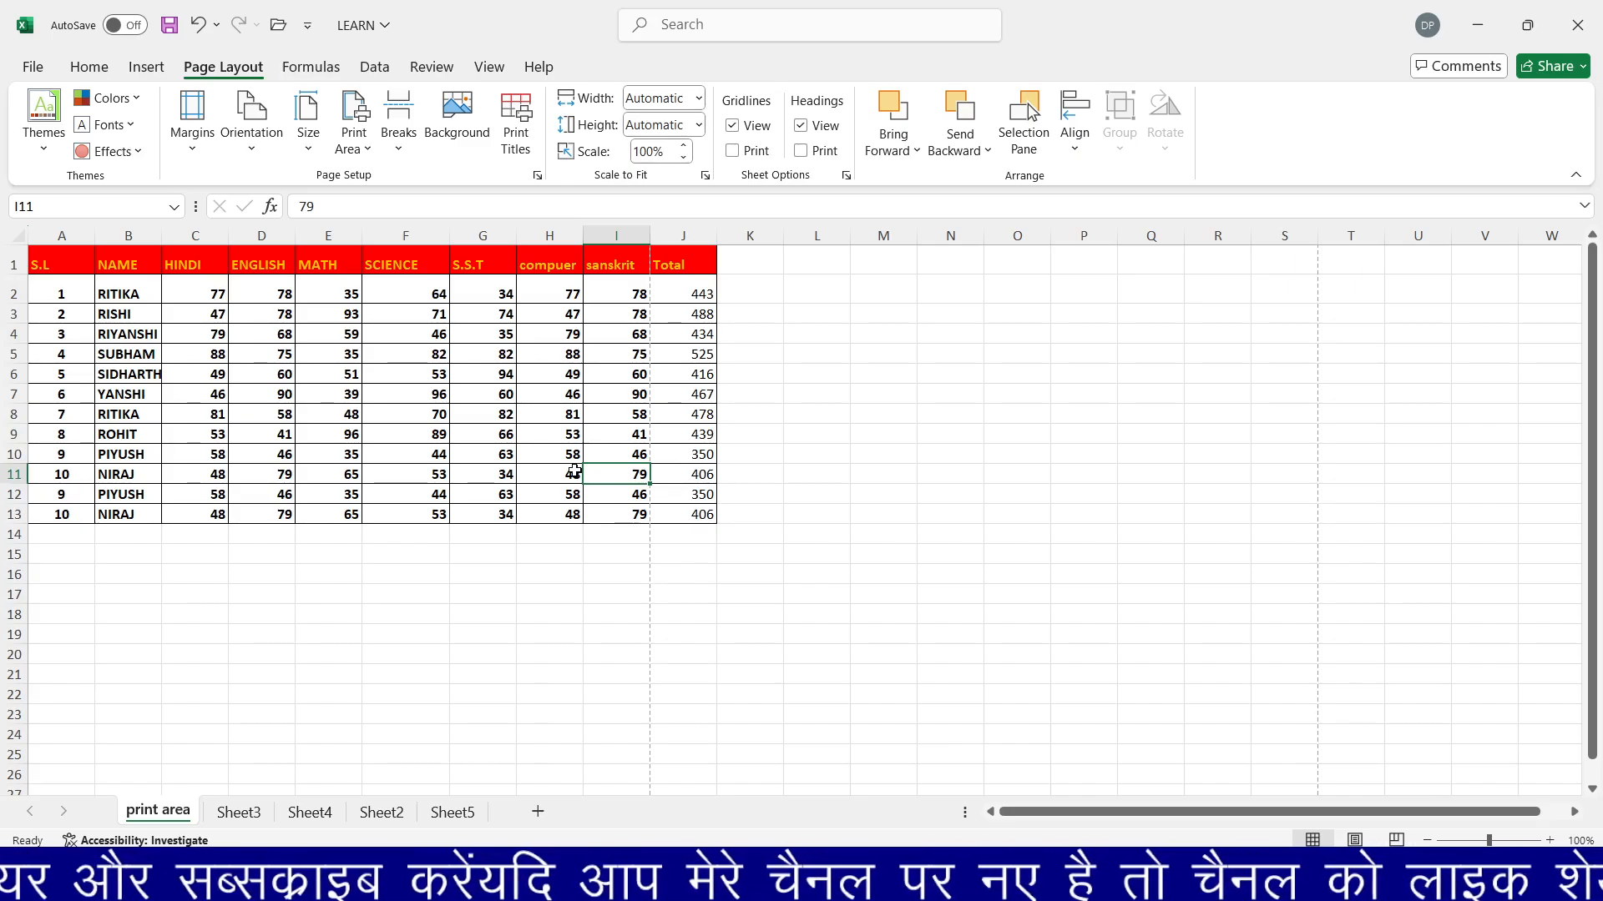
key("ctrl+p")
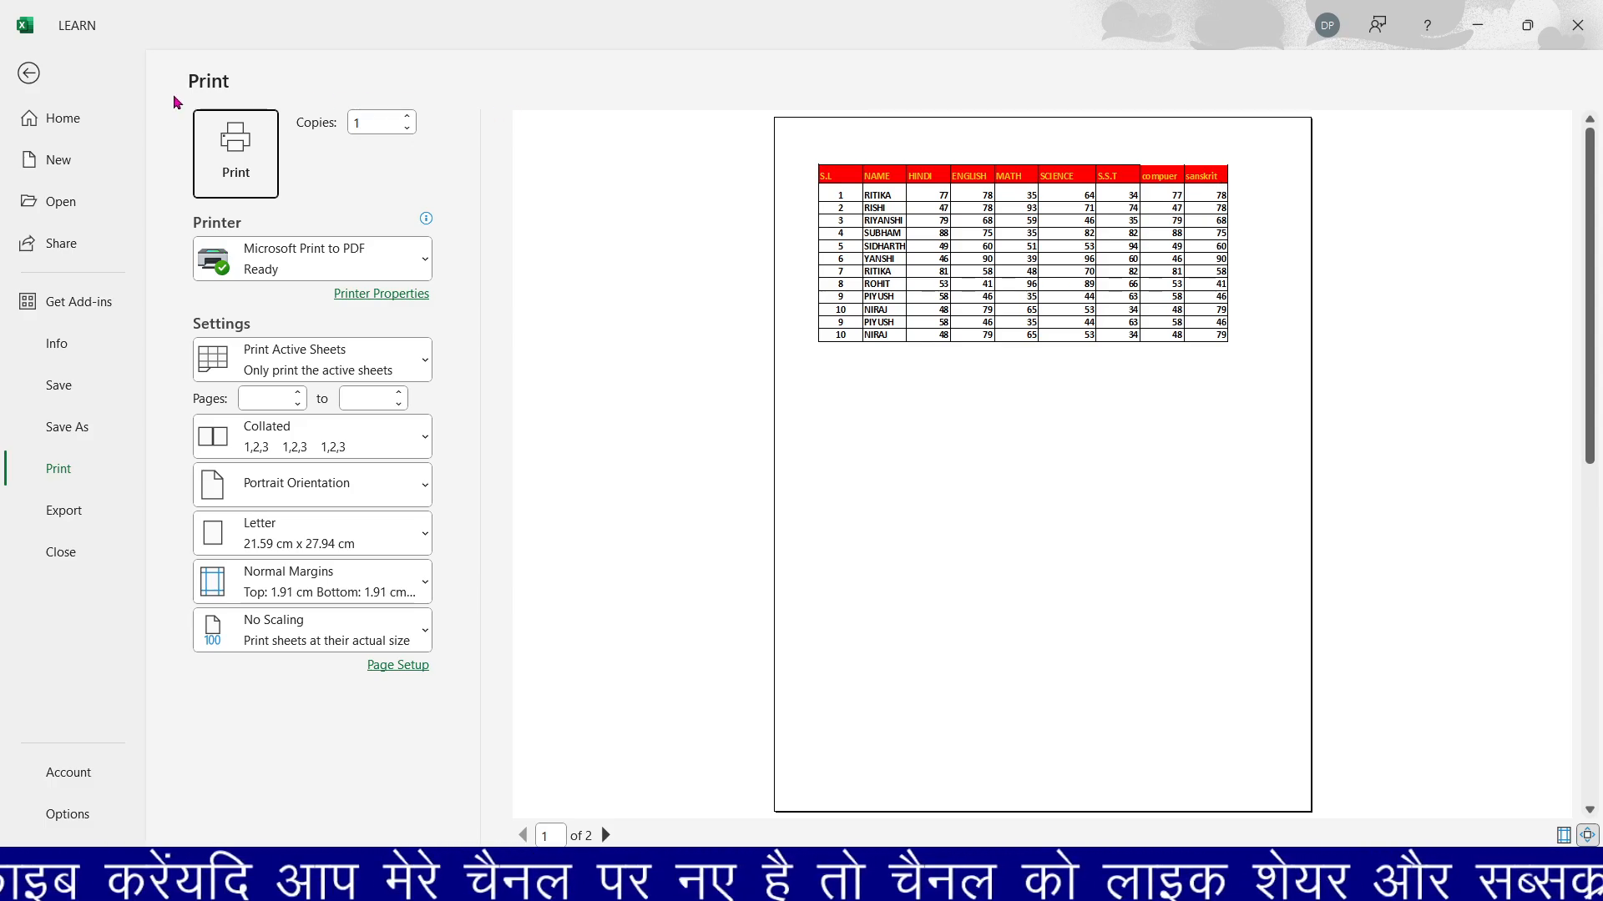
left_click(28, 74)
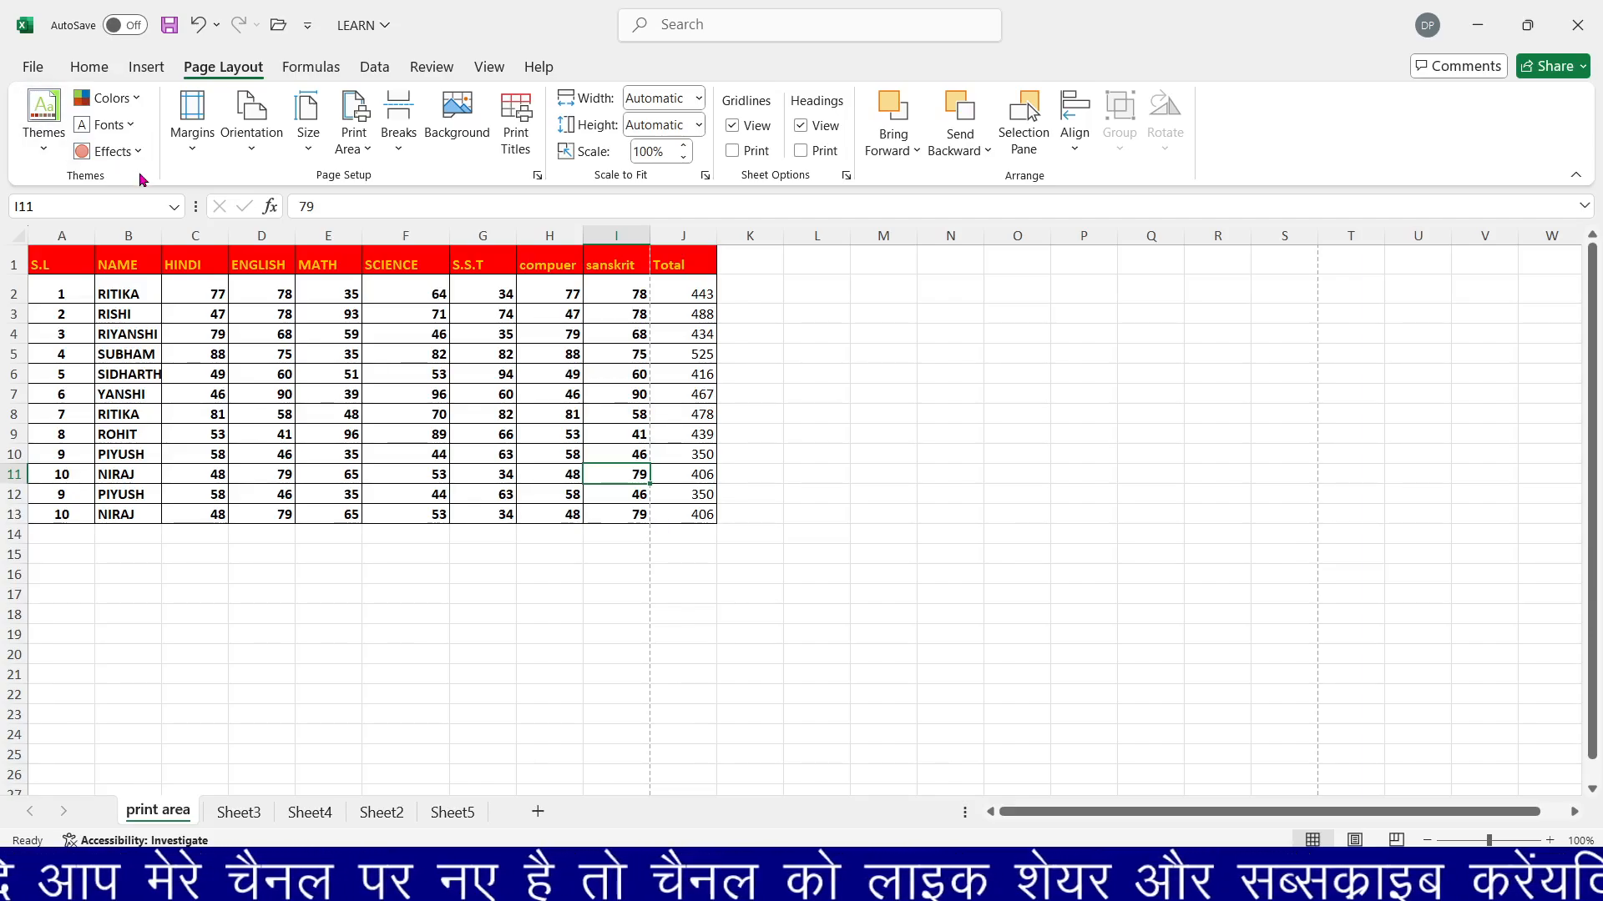
Set the HINDI to MATH columns (C1:E13) as the print area and check them in the print preview.
left_click_drag(209, 265, 348, 512)
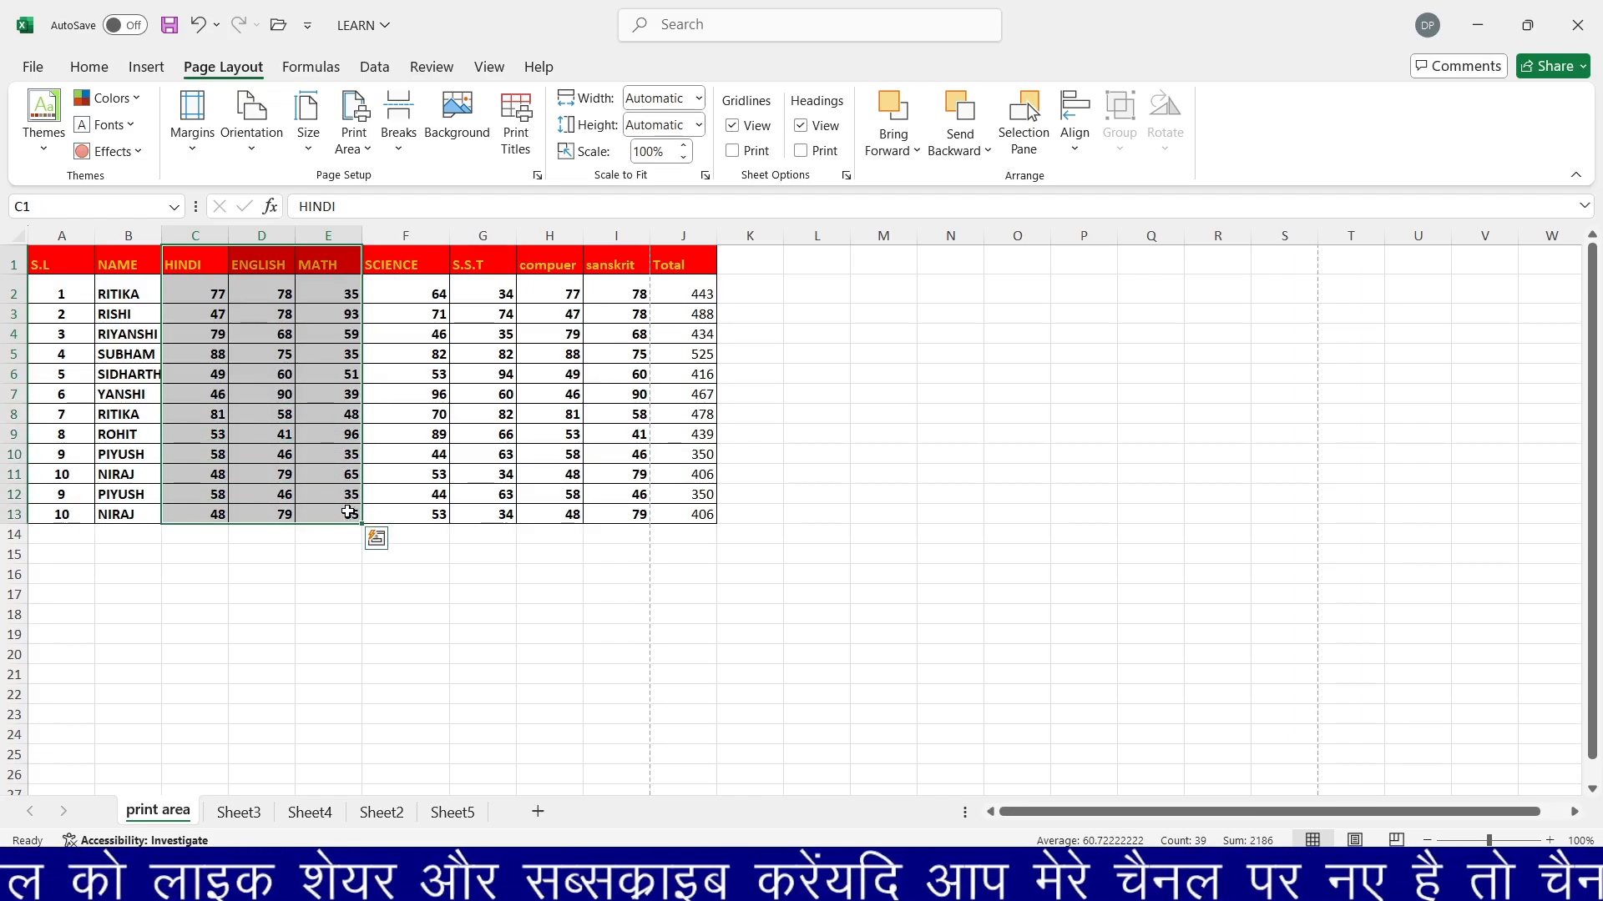
left_click(351, 124)
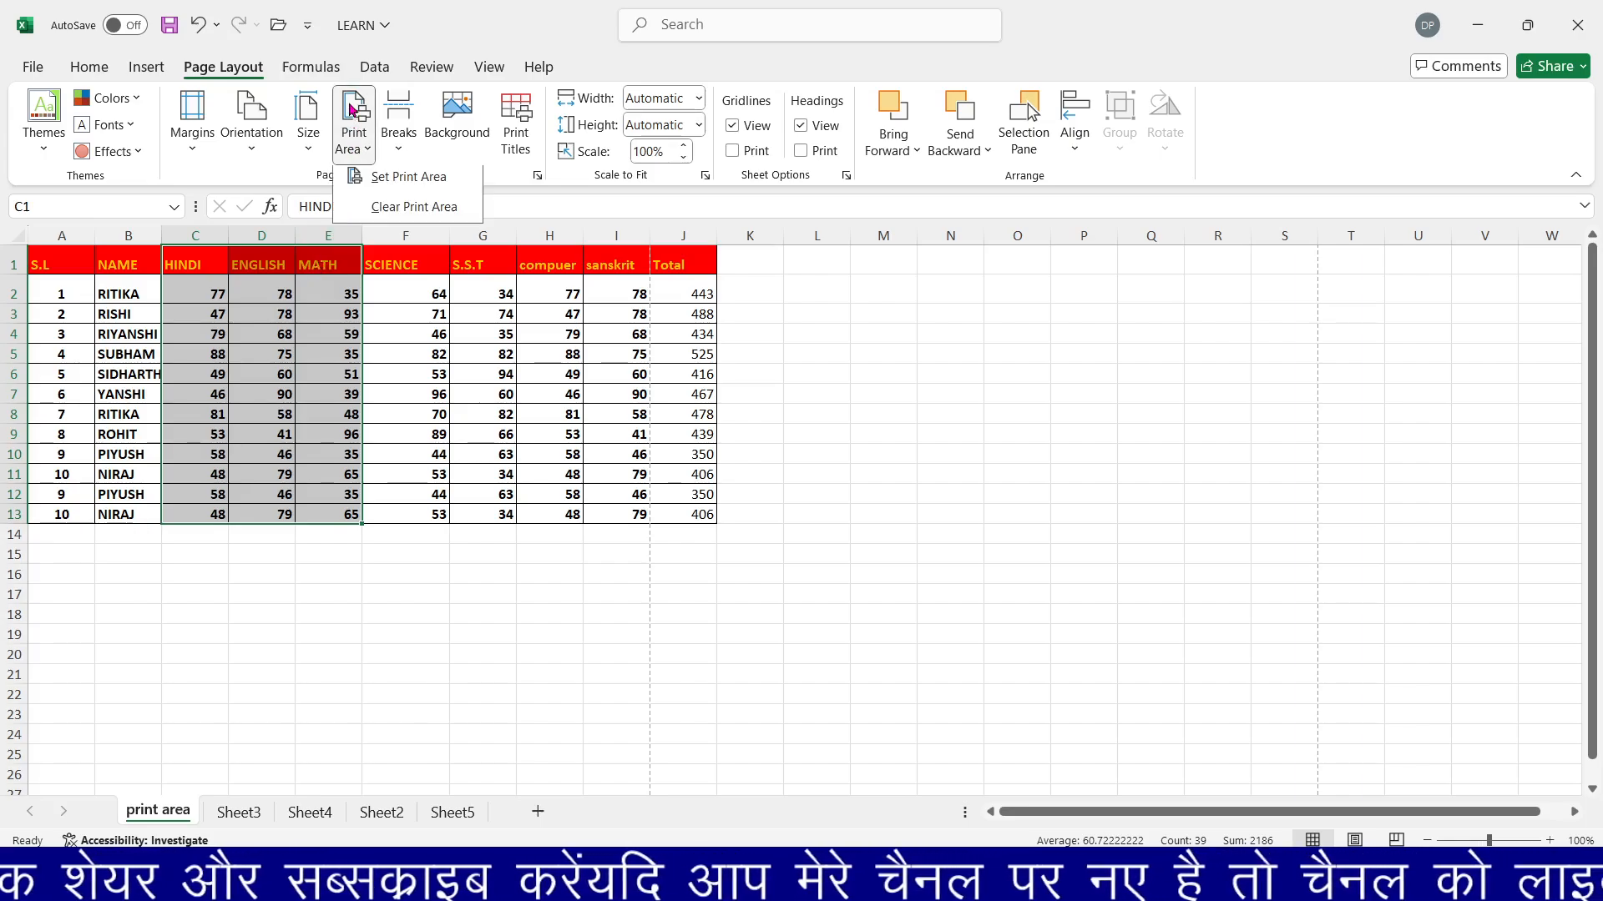
left_click(356, 183)
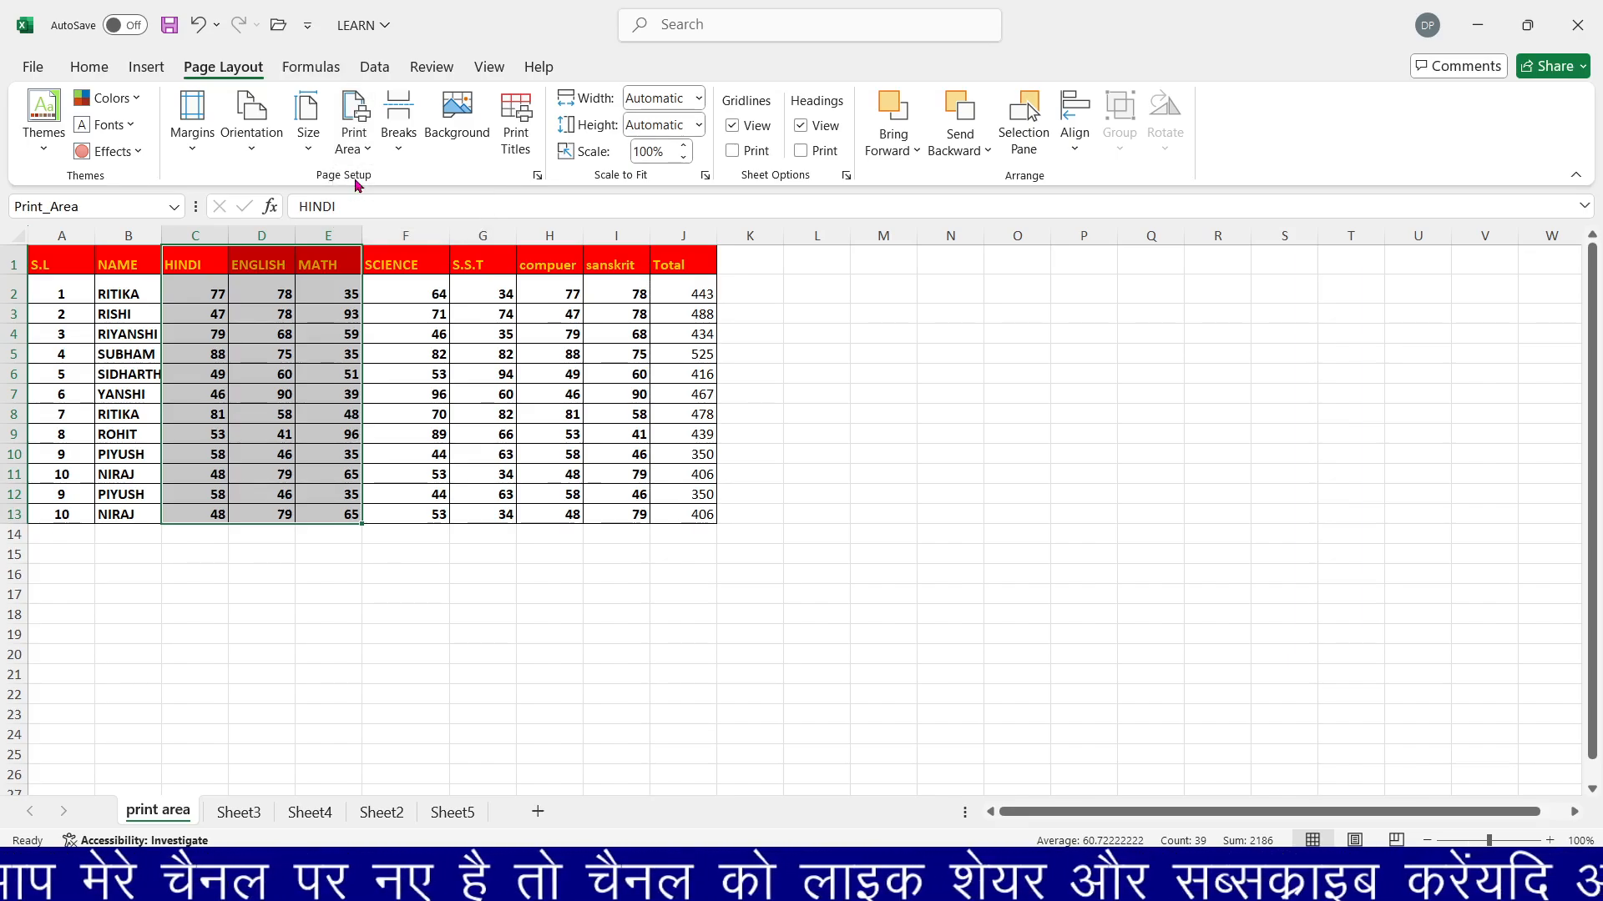
key("ctrl+p")
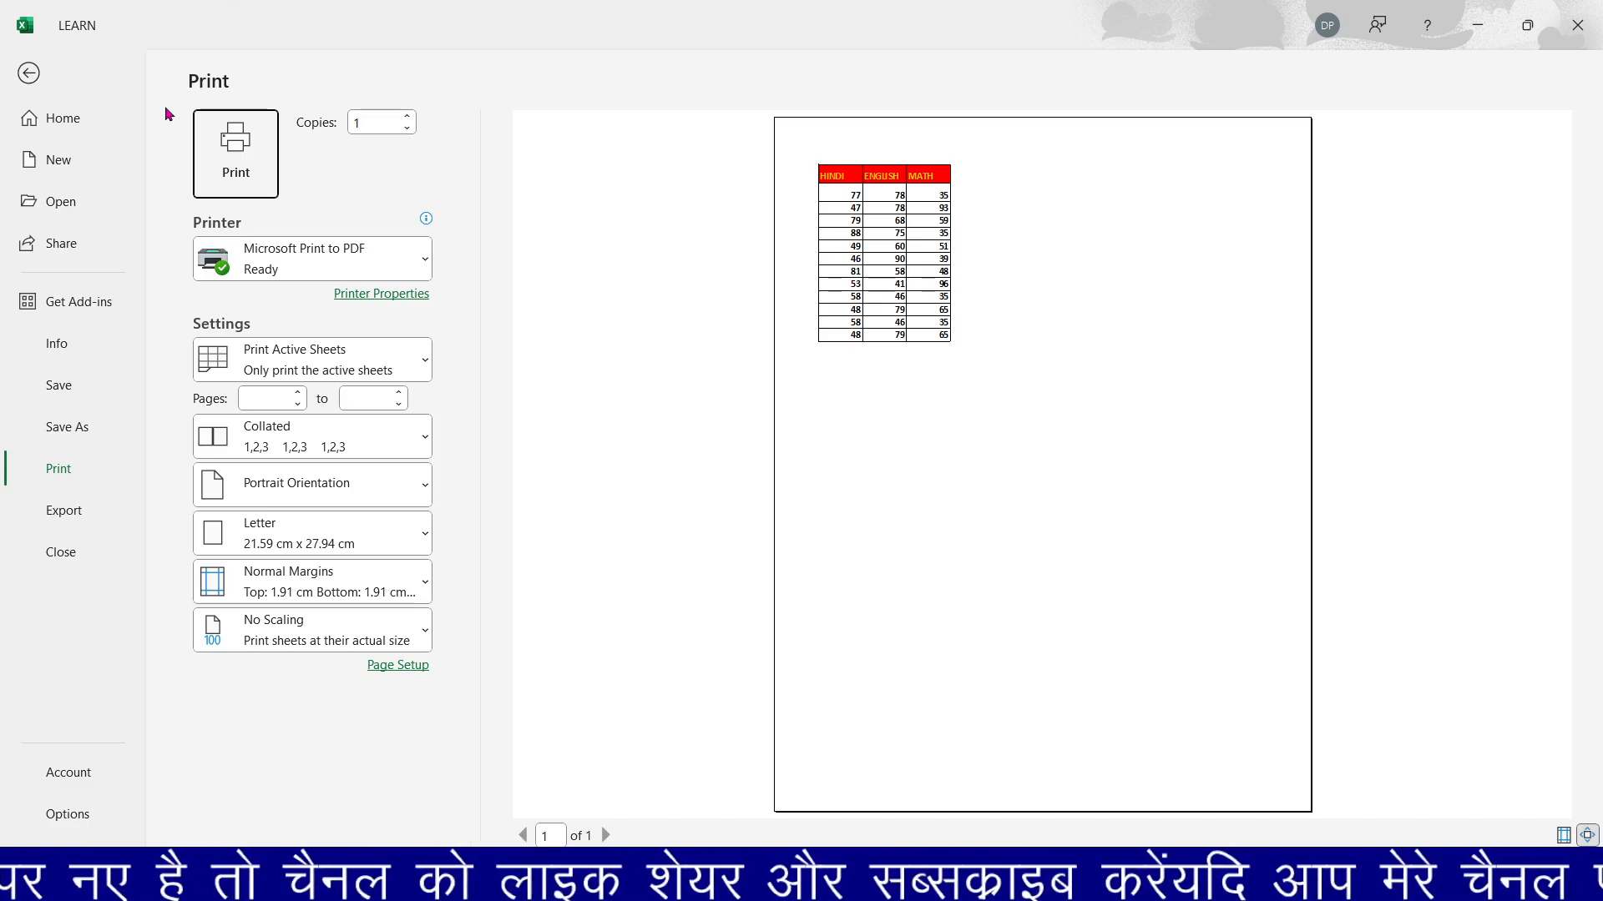
left_click(28, 73)
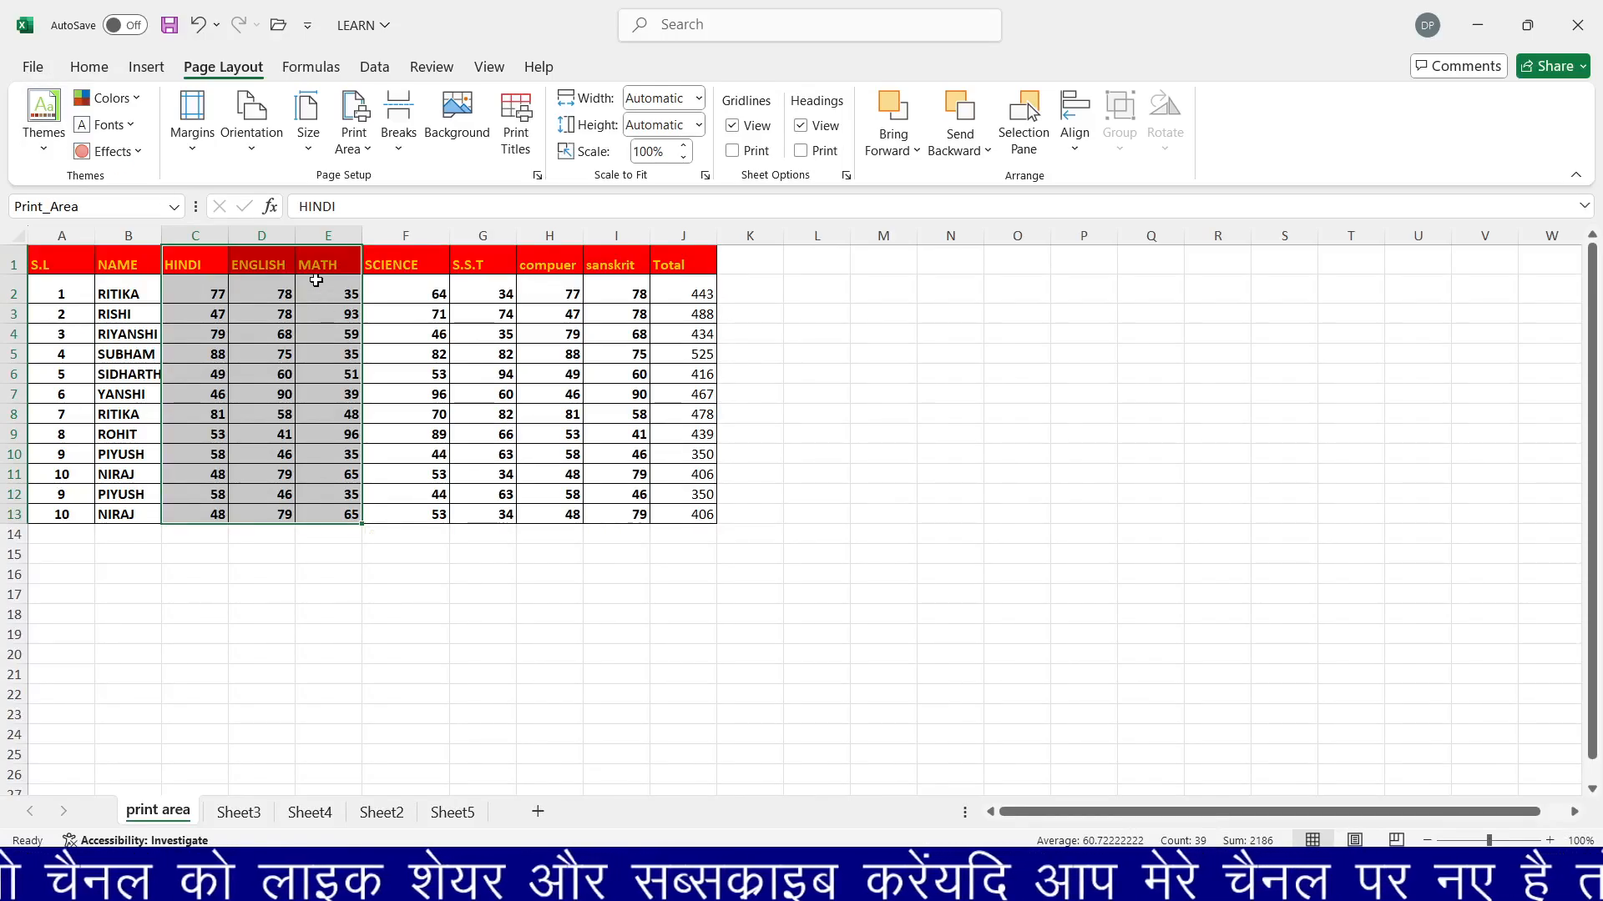
Clear the HINDI to MATH print area and deselect the range.
left_click(364, 152)
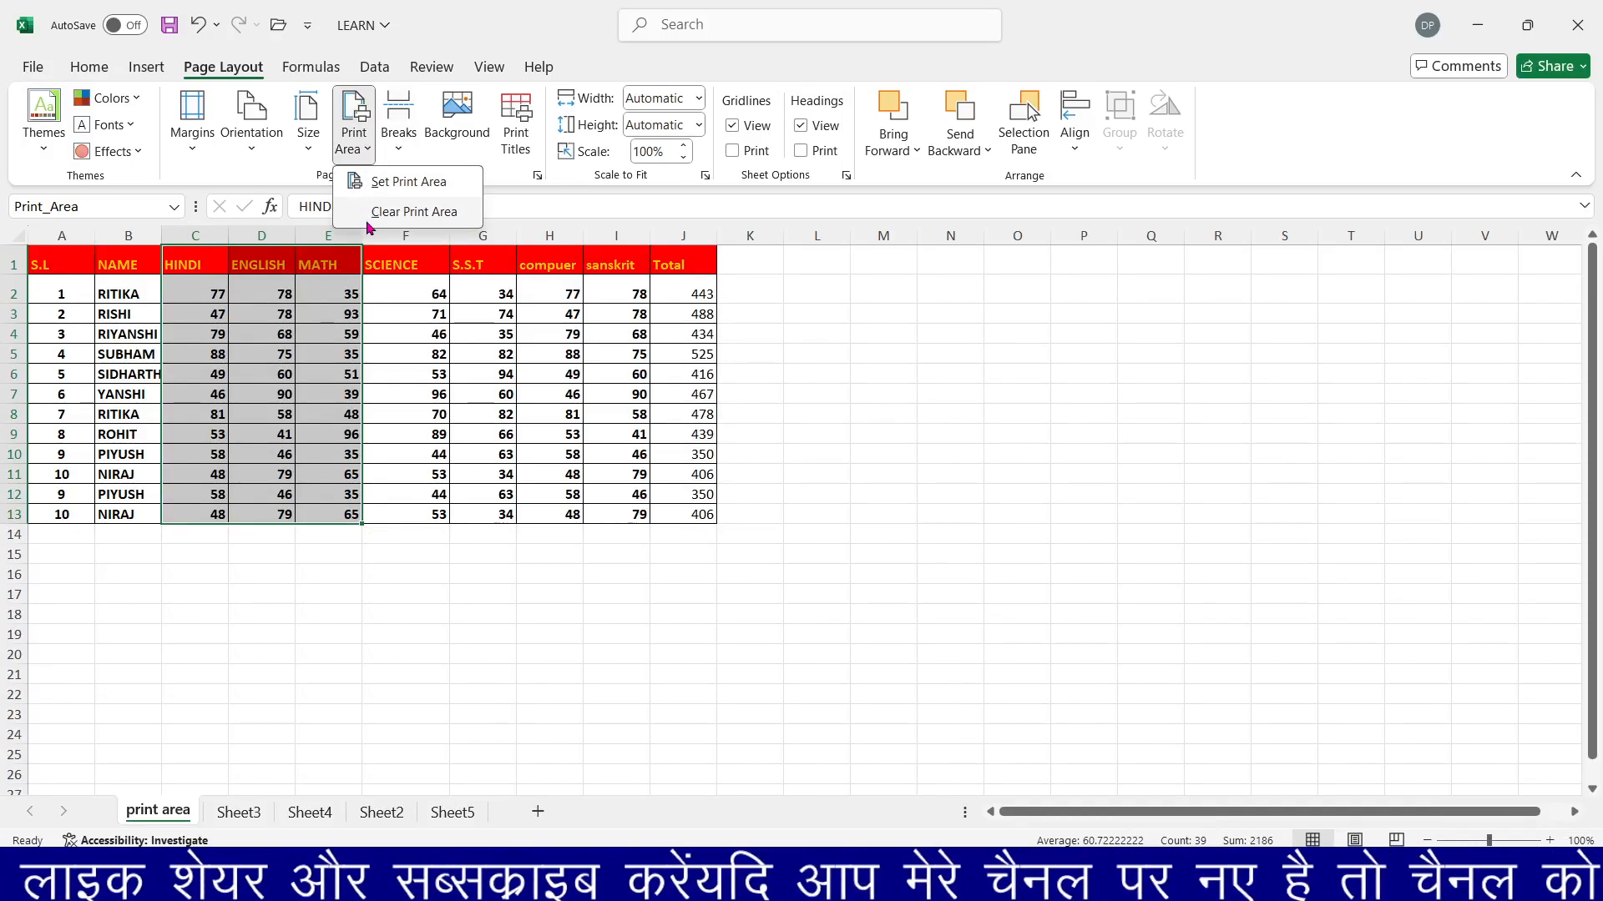
left_click(376, 213)
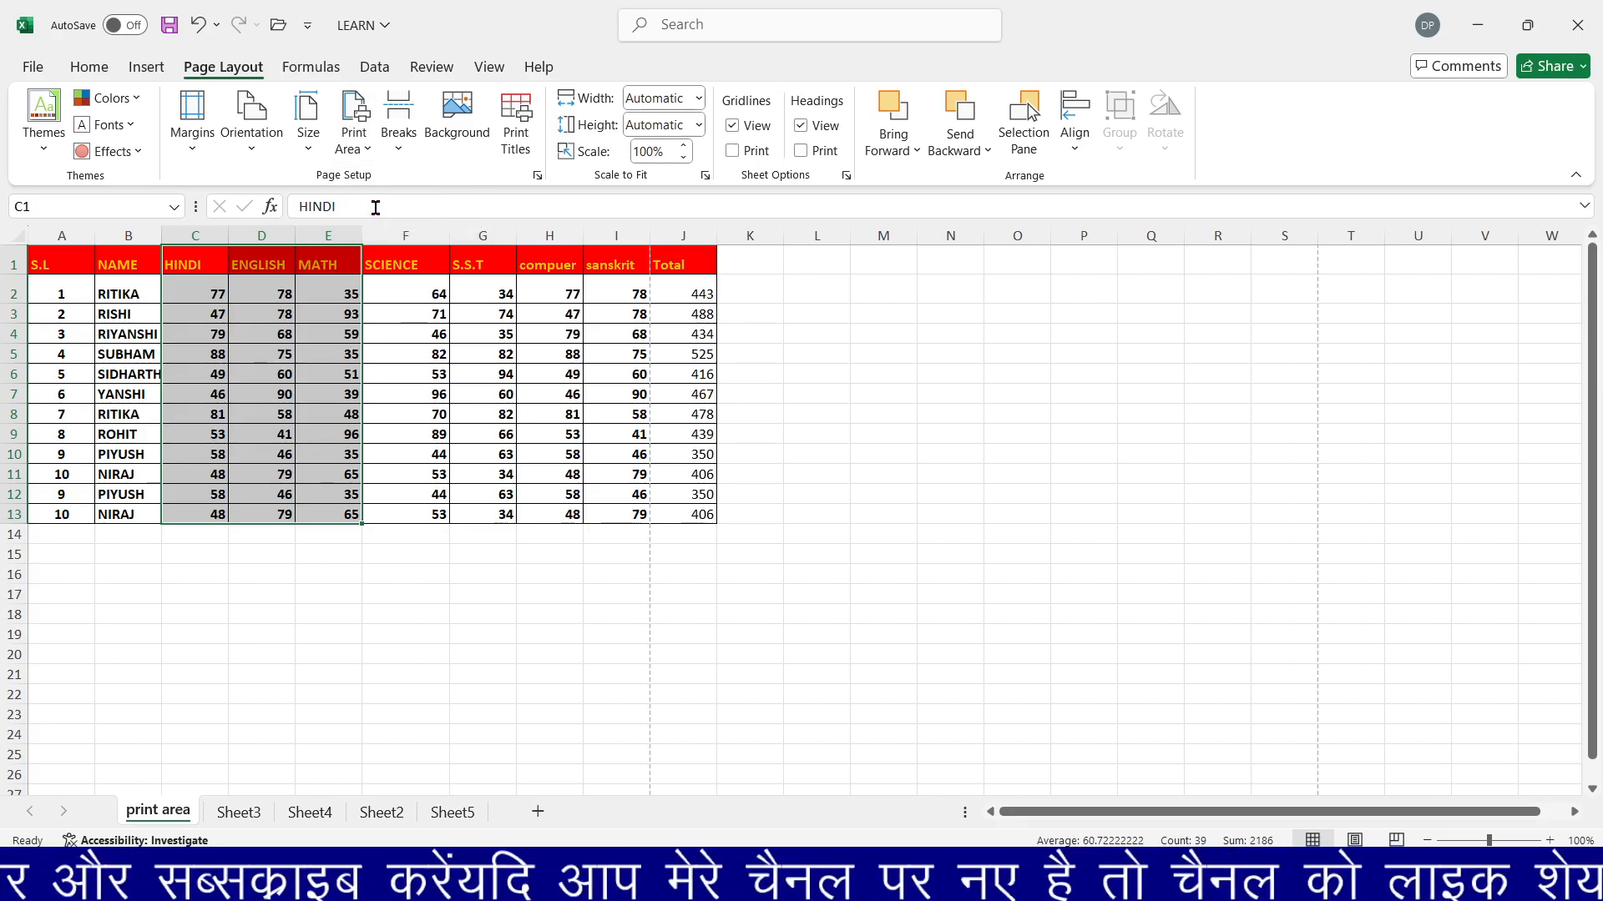
left_click(428, 411)
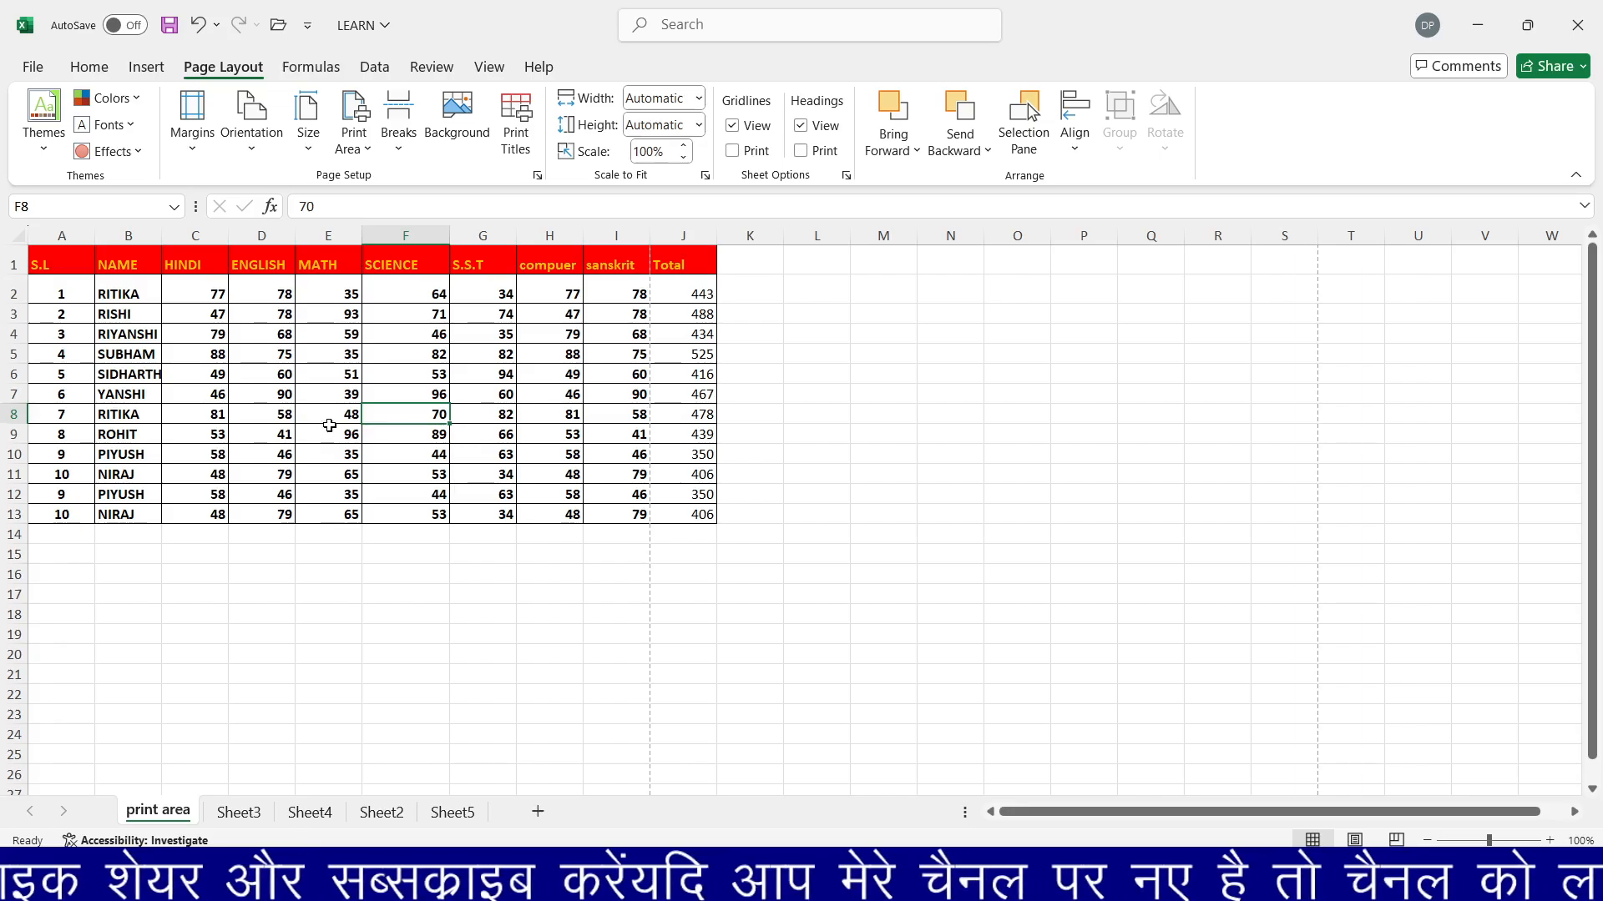
left_click(331, 374)
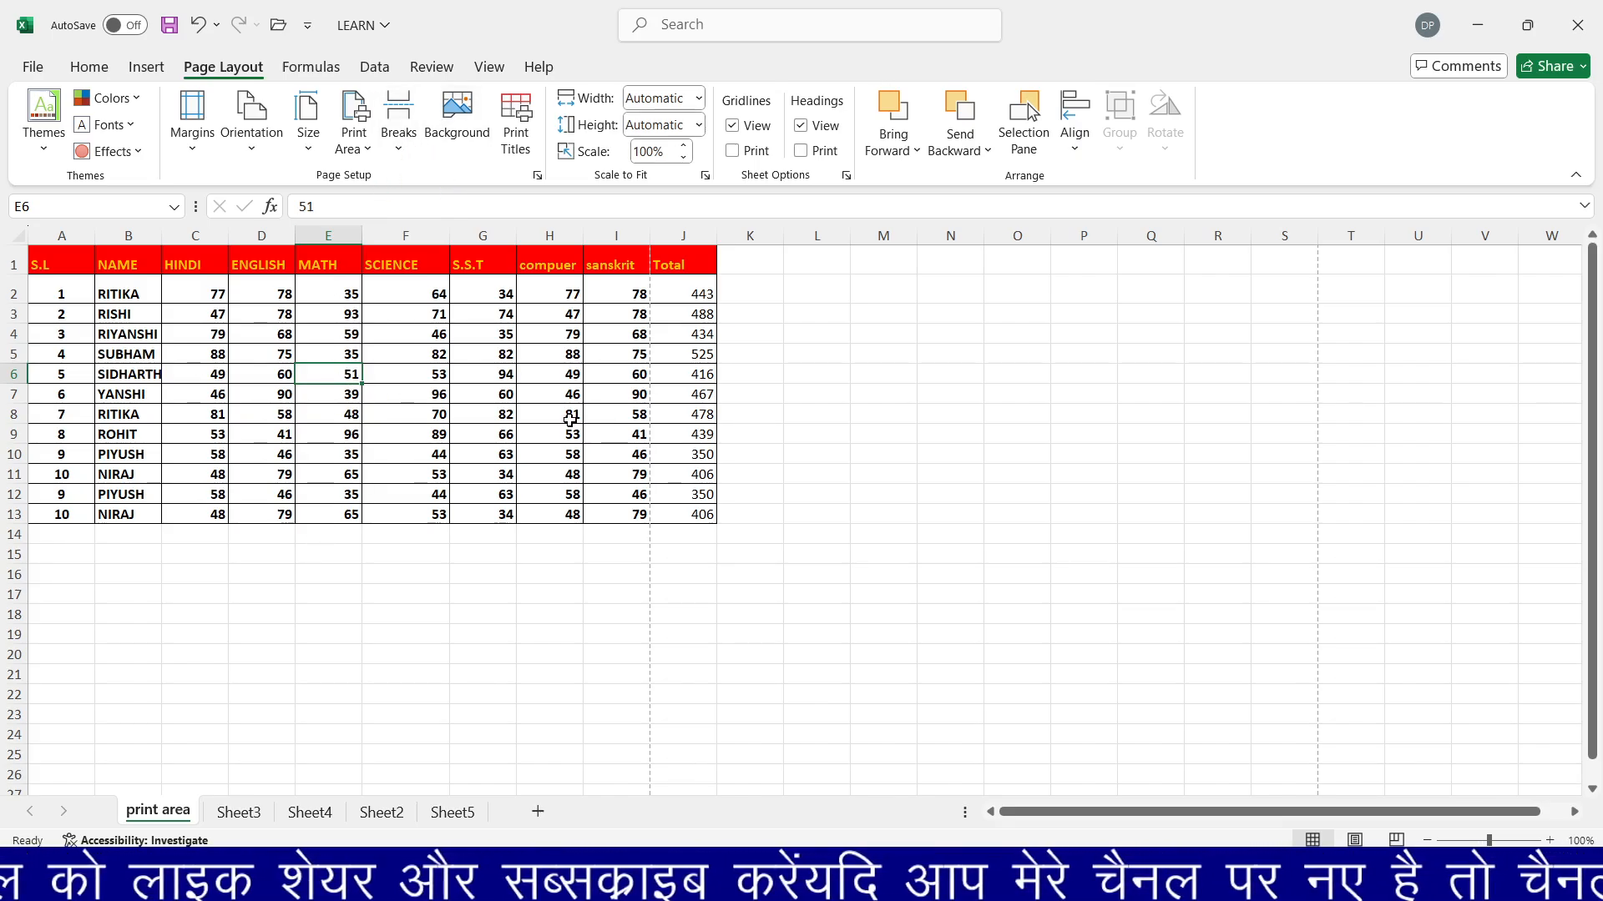
Insert a page break at cell F6 of the marks table.
left_click(413, 370)
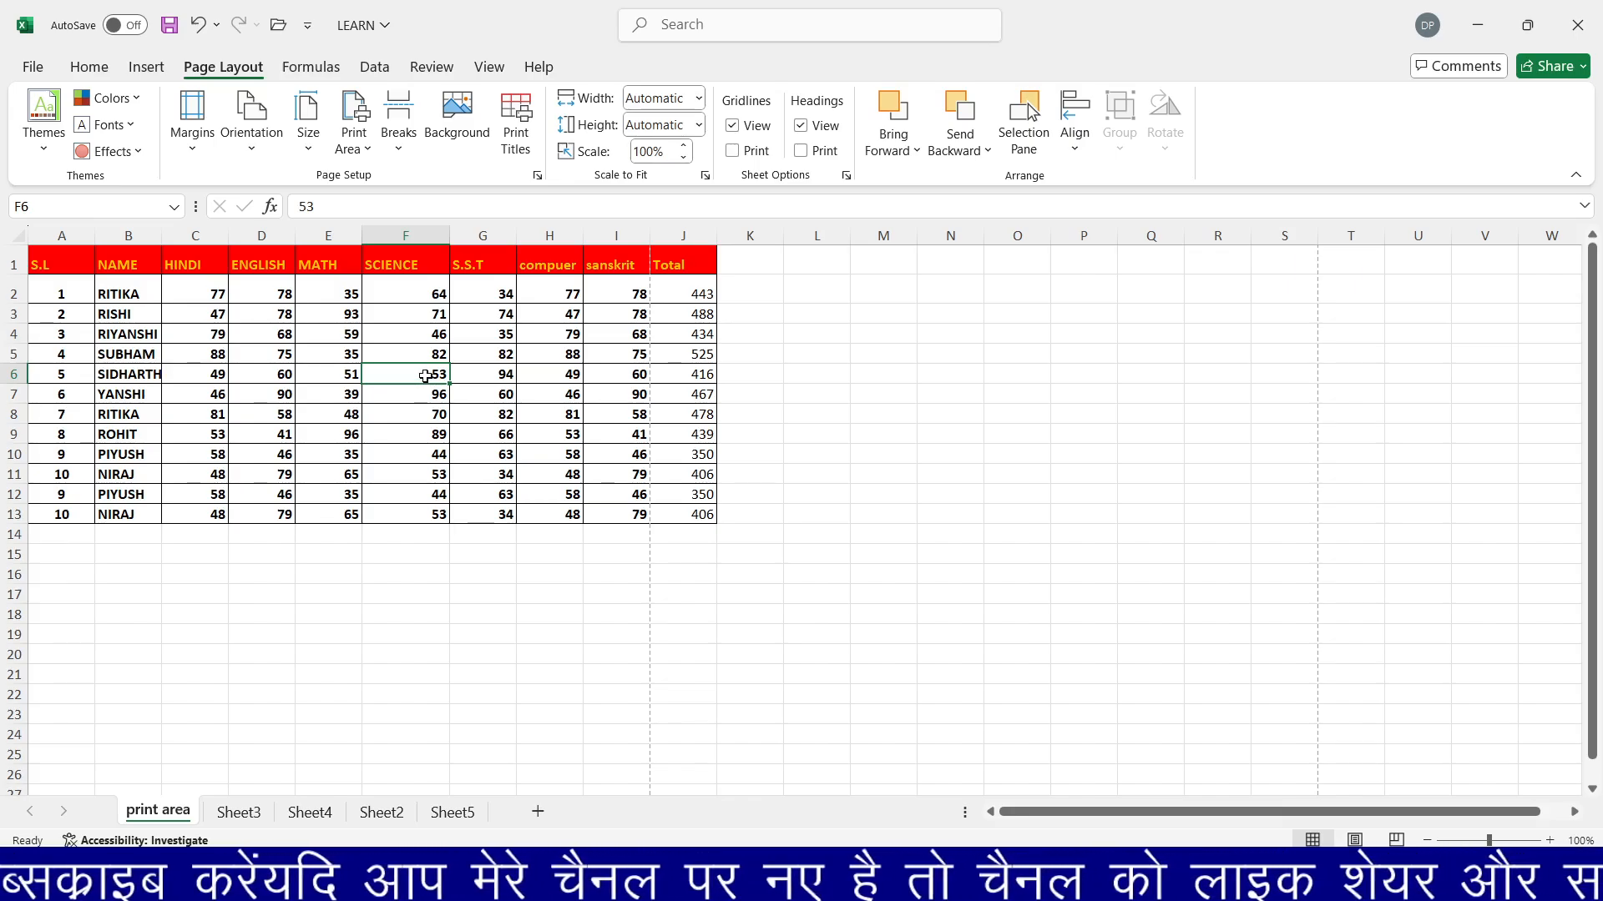
left_click(399, 117)
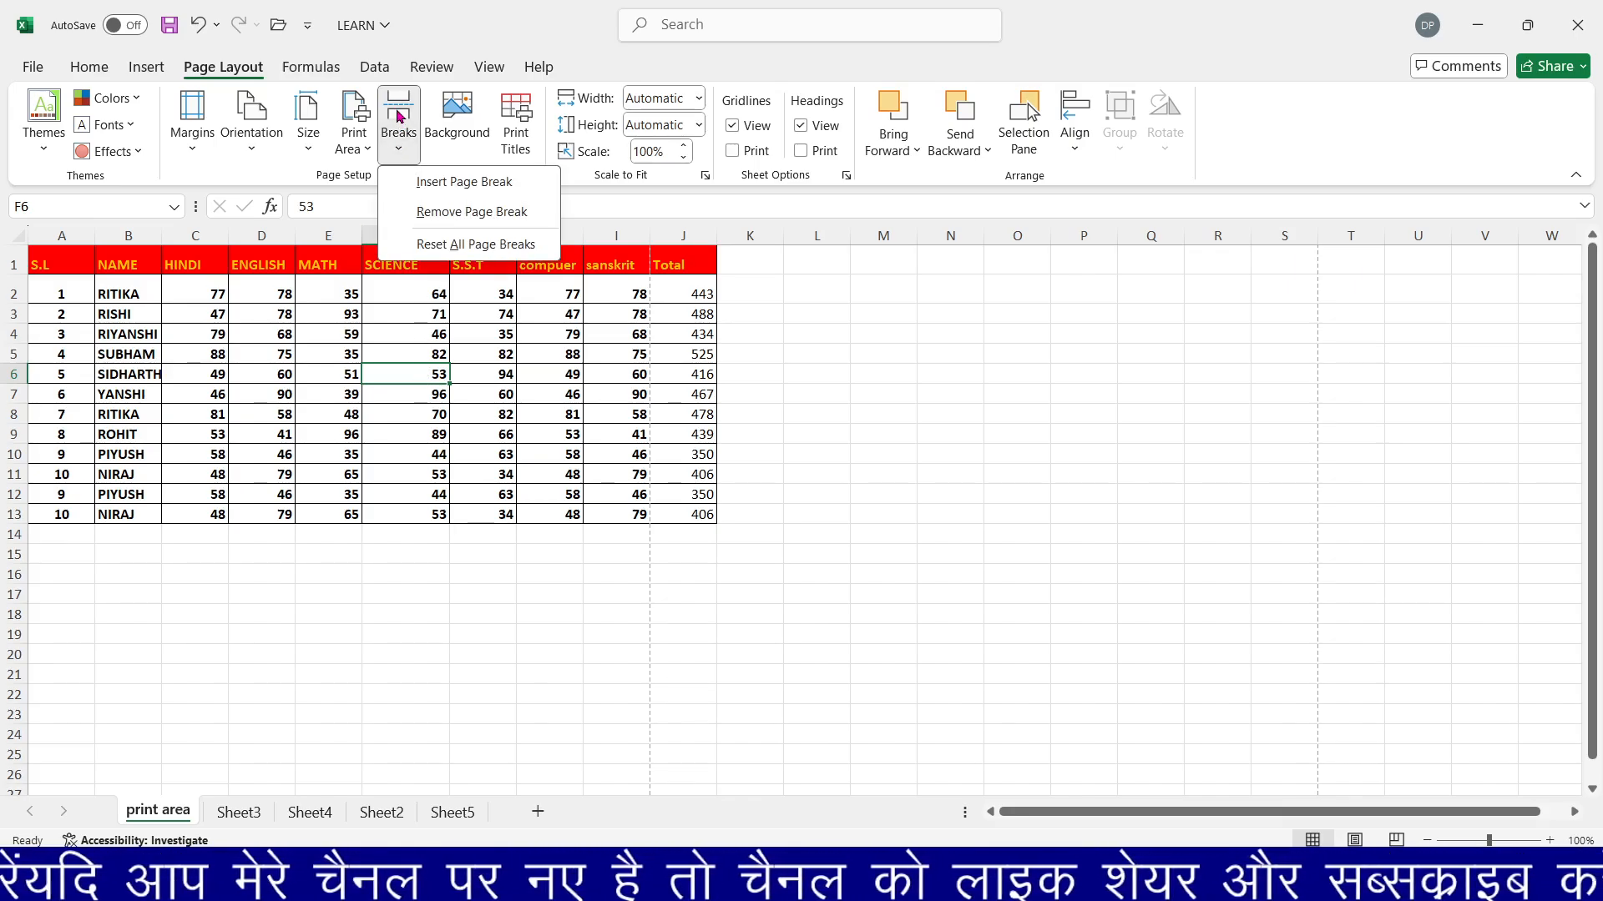
left_click(415, 184)
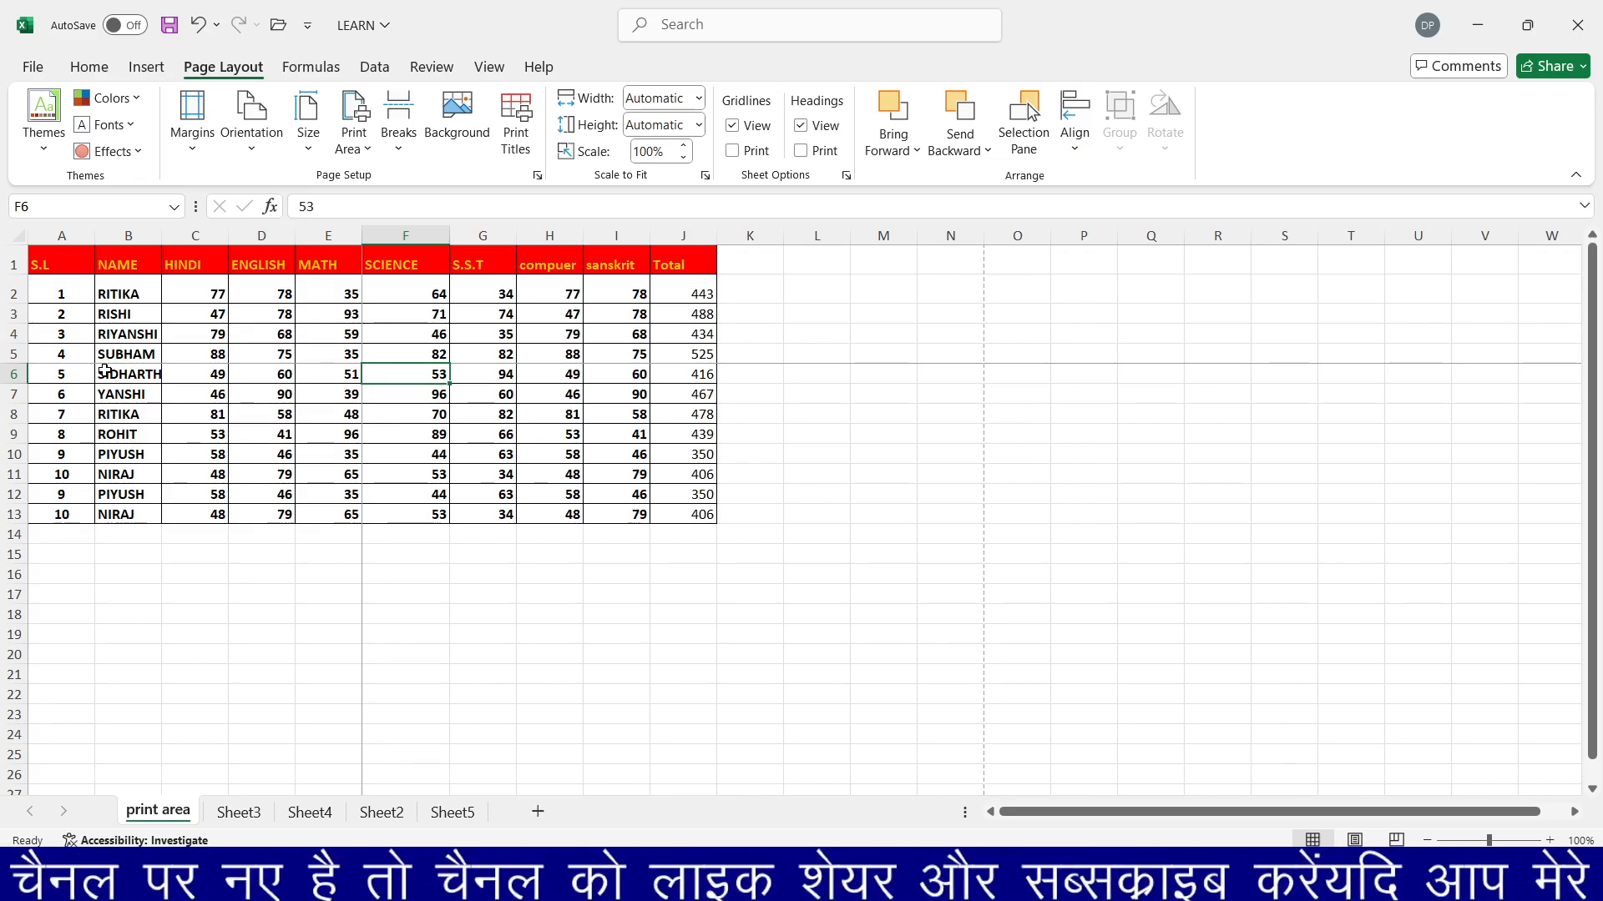
Page through the print preview to the last page to examine how the page break splits the marks table.
key("ctrl+p")
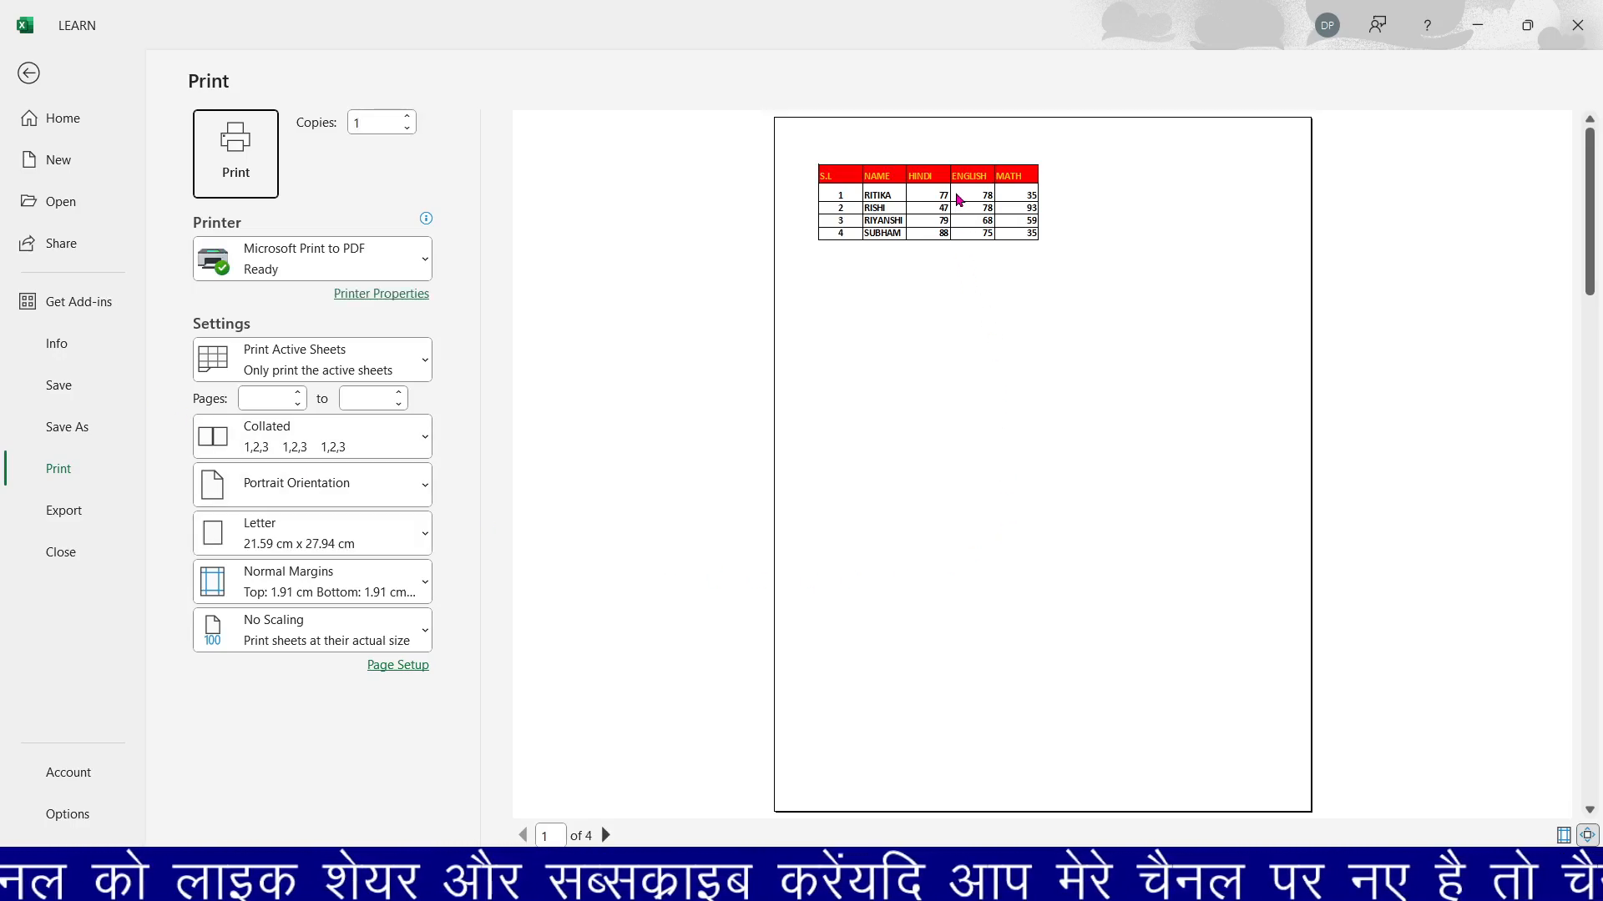
left_click(605, 835)
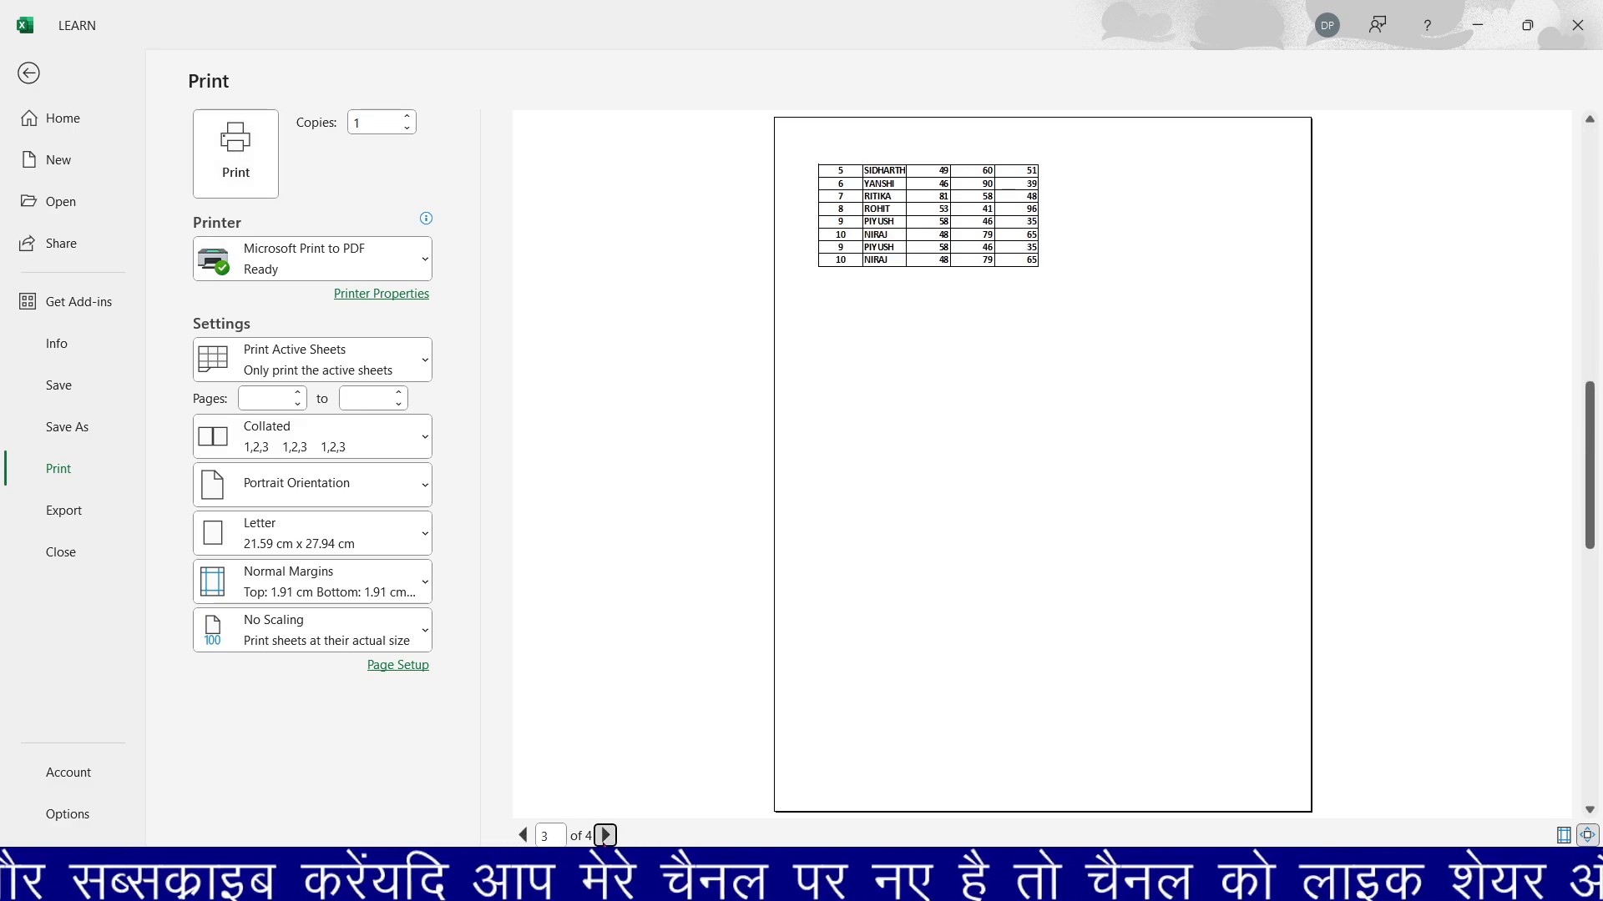
left_click(605, 836)
left_click(605, 835)
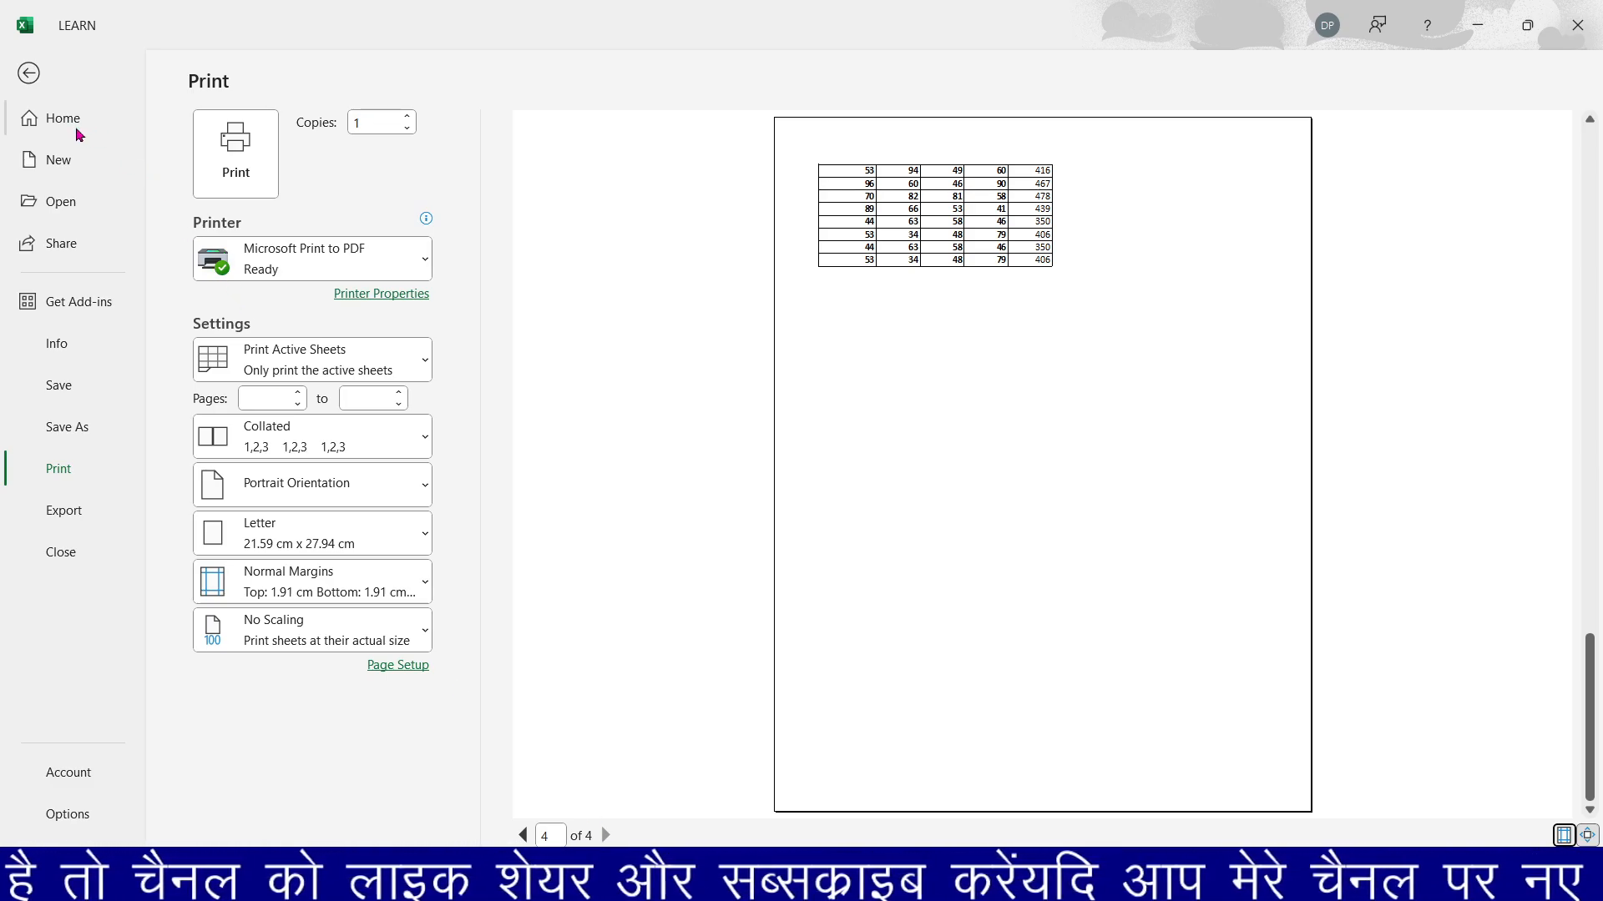
Close the print preview and remove the page break at cell F6.
left_click(28, 72)
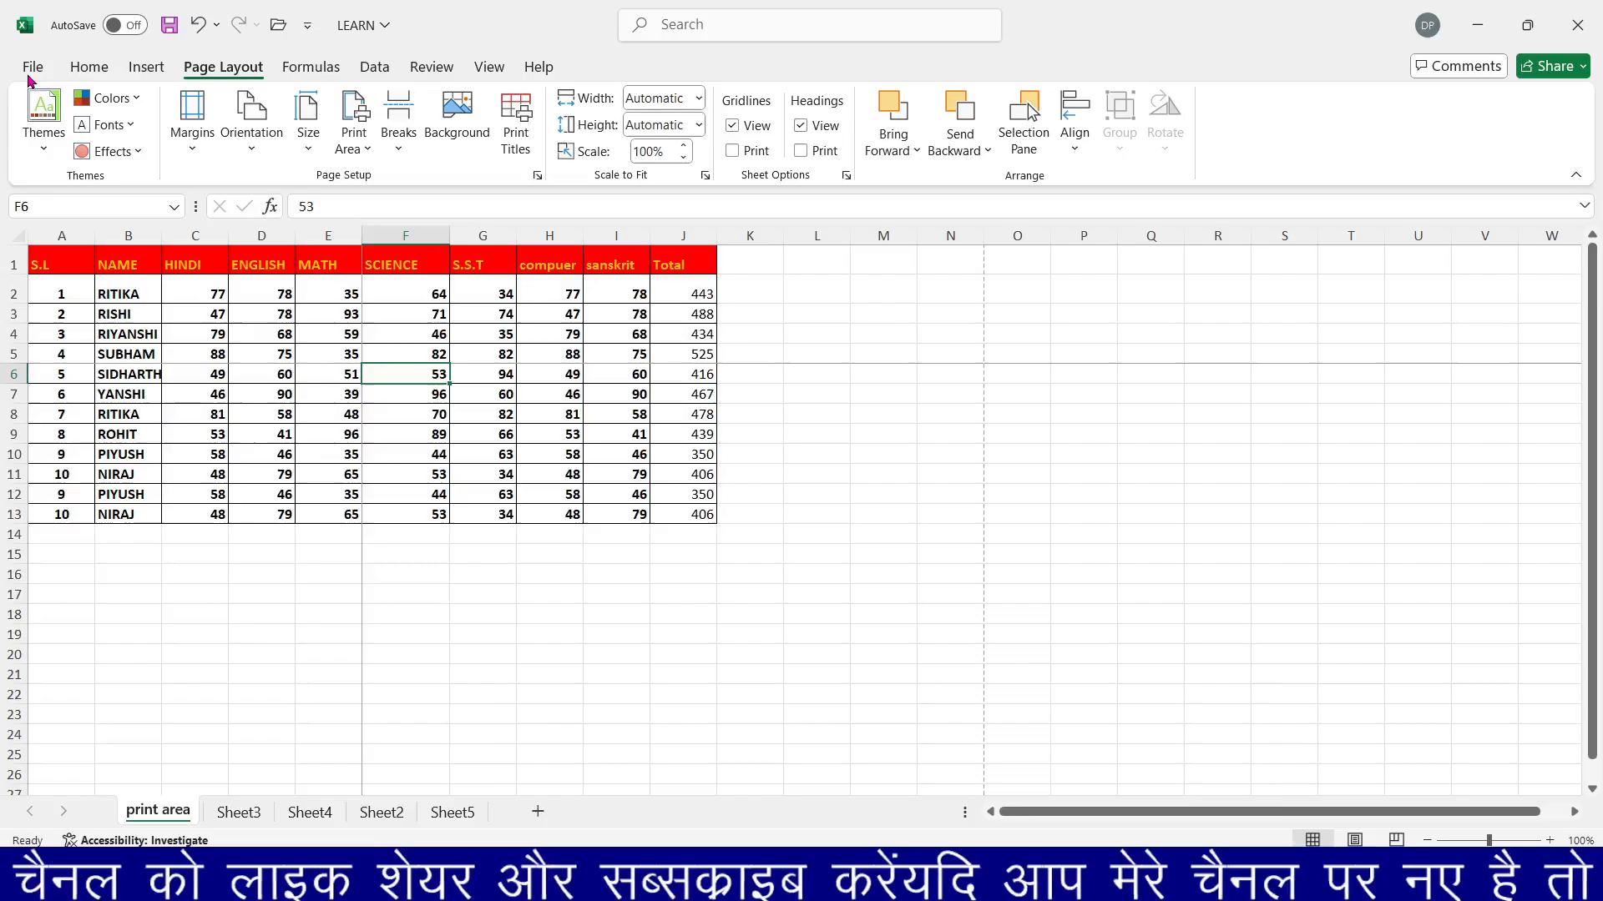
left_click(398, 150)
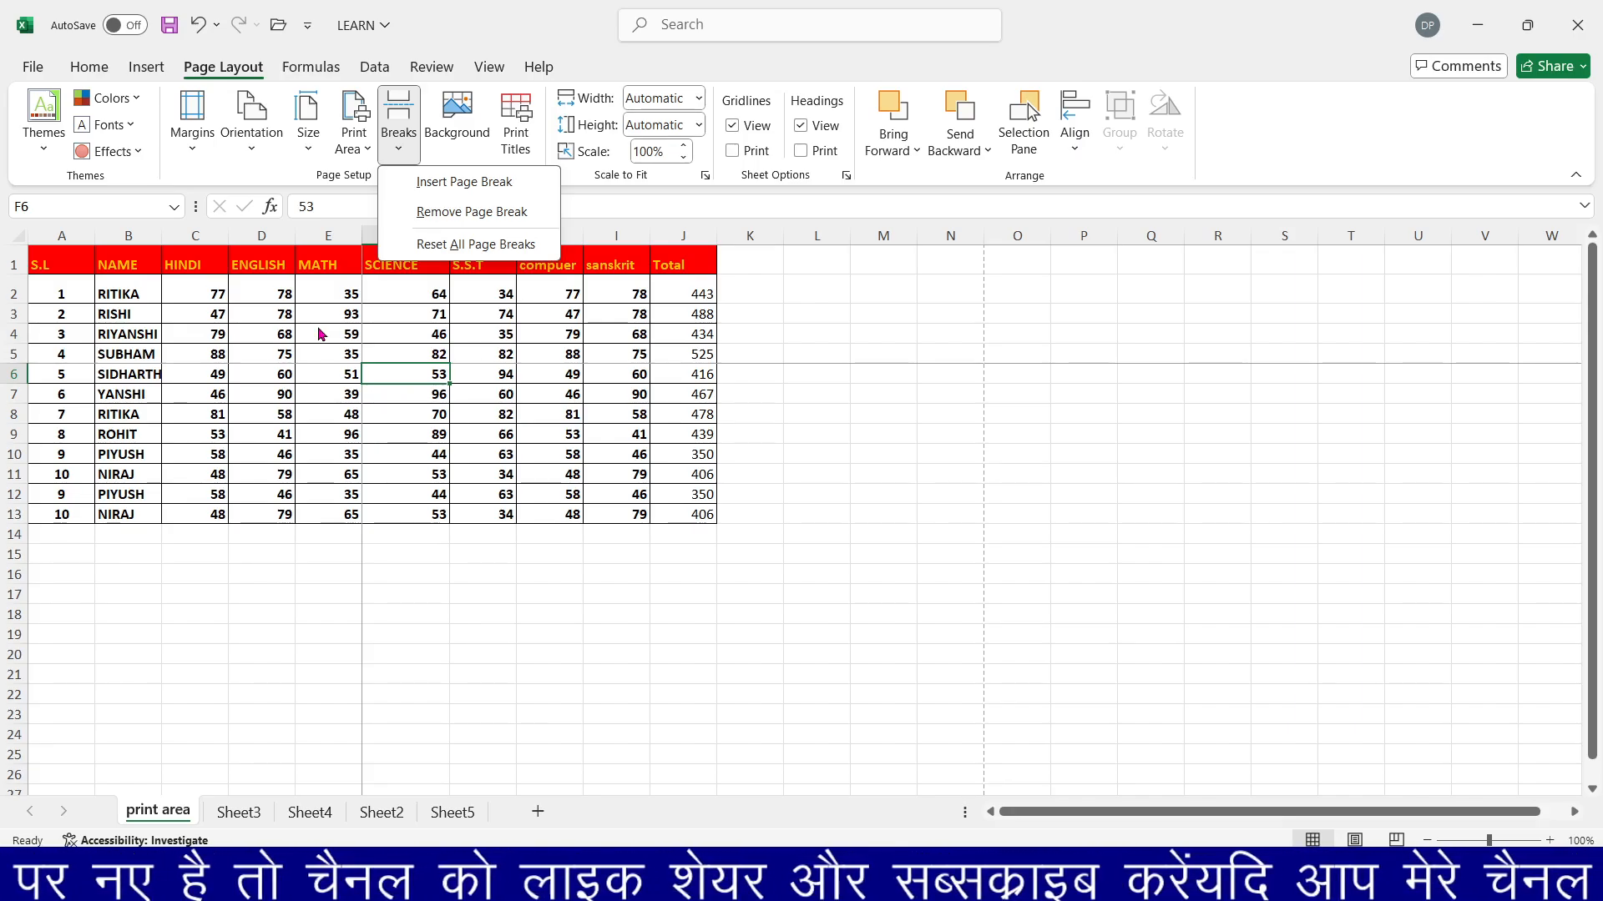
left_click(436, 212)
left_click(271, 509)
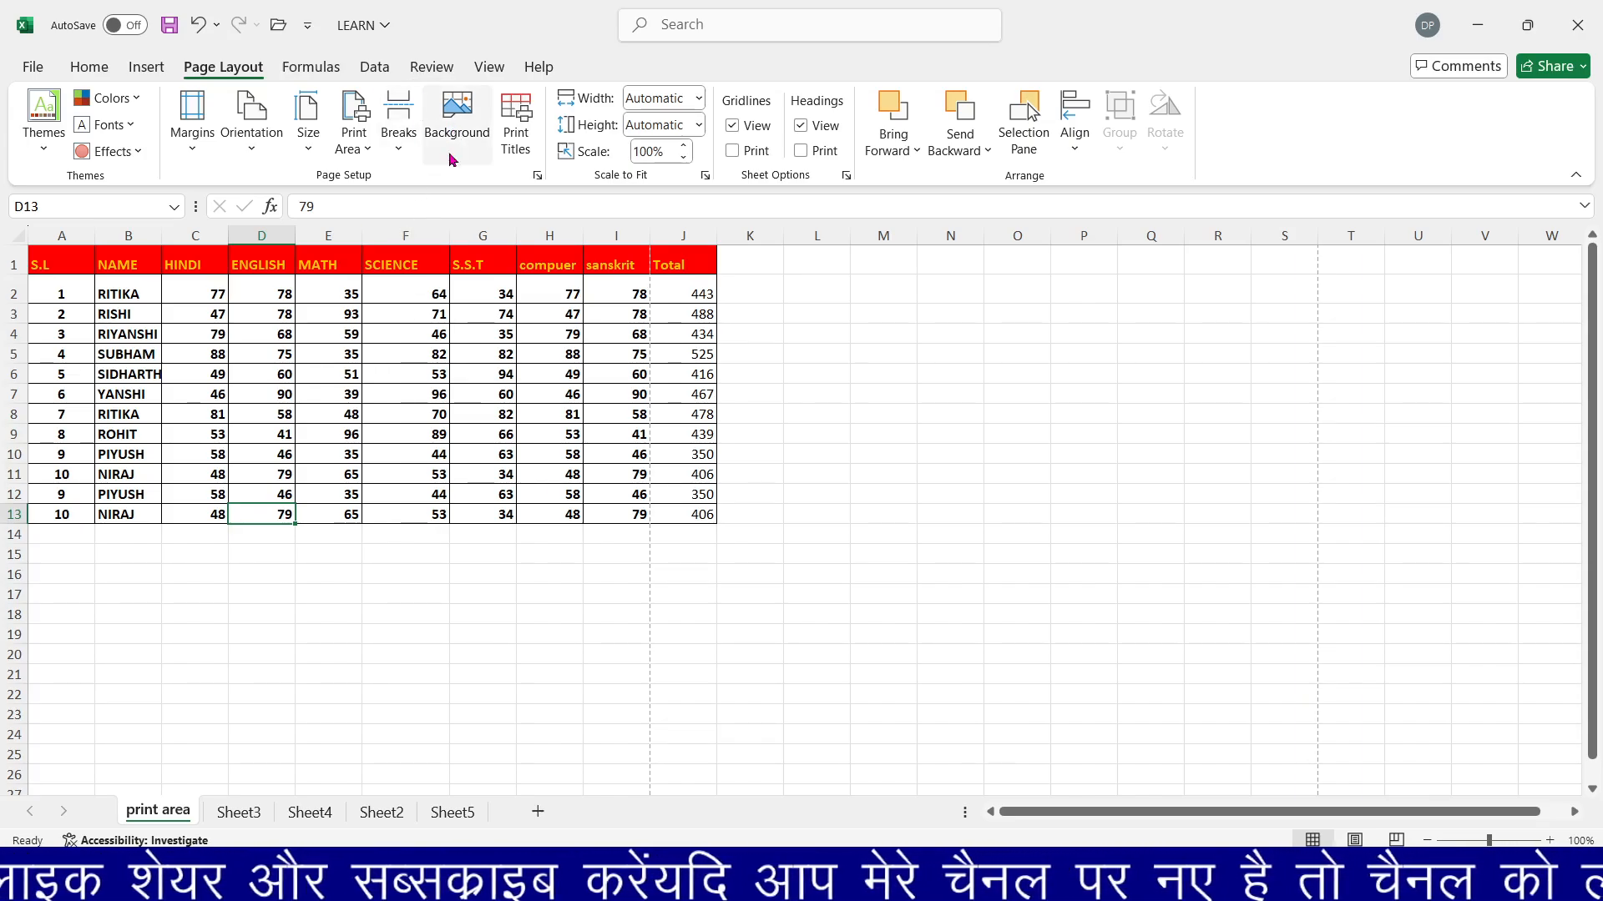
left_click(248, 456)
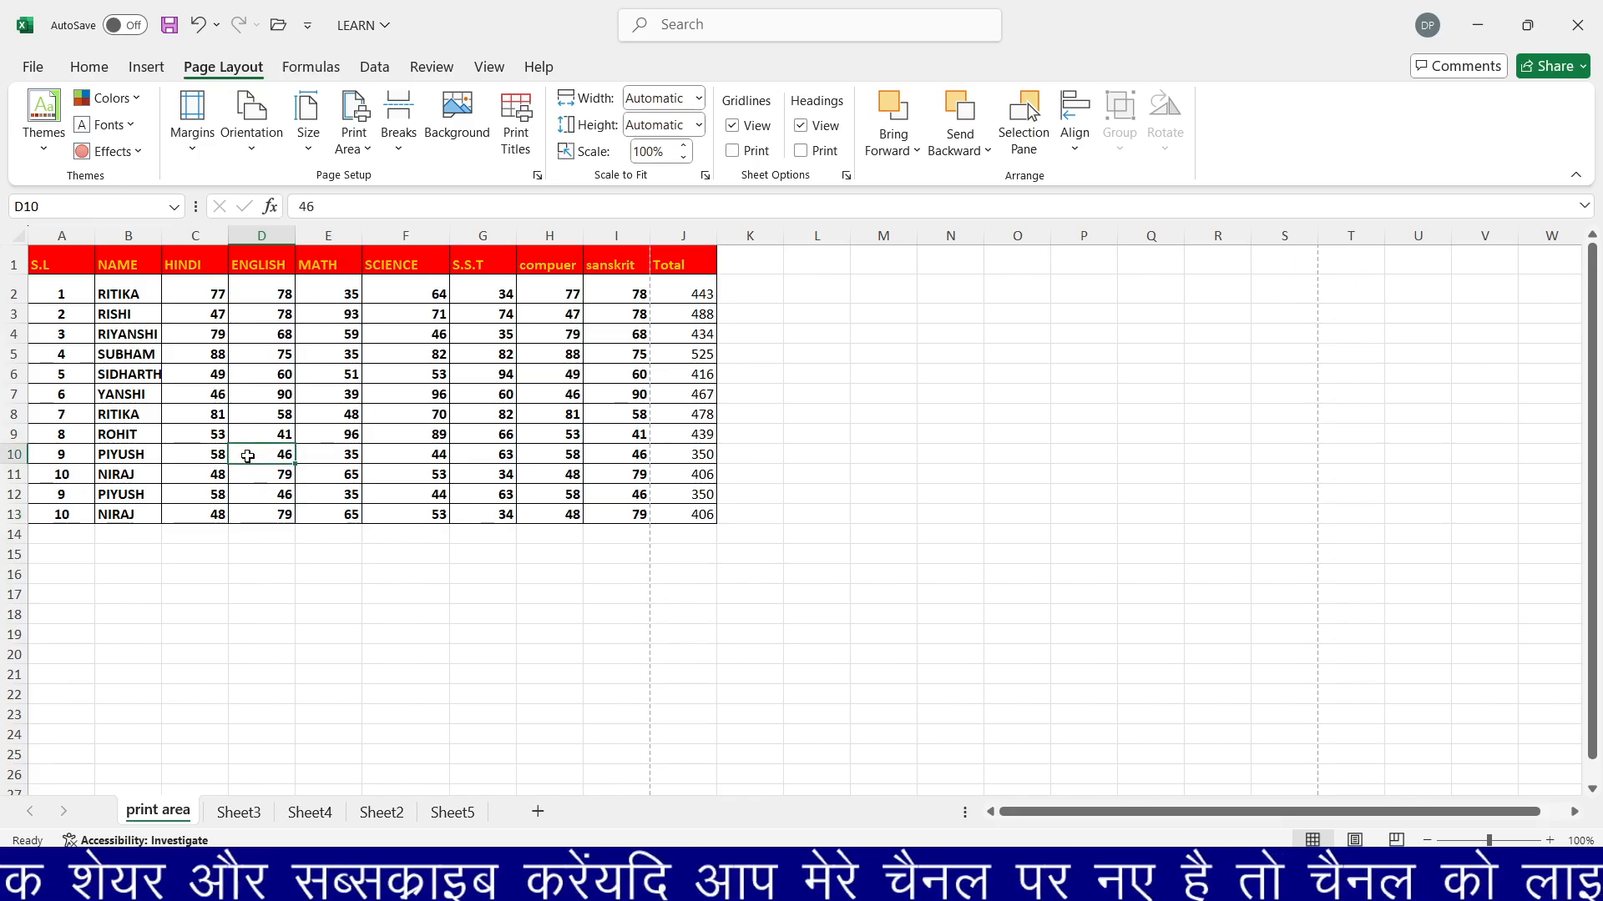
Set the BANNER picture from the Desktop folder as the sheet background, working offline.
left_click(445, 136)
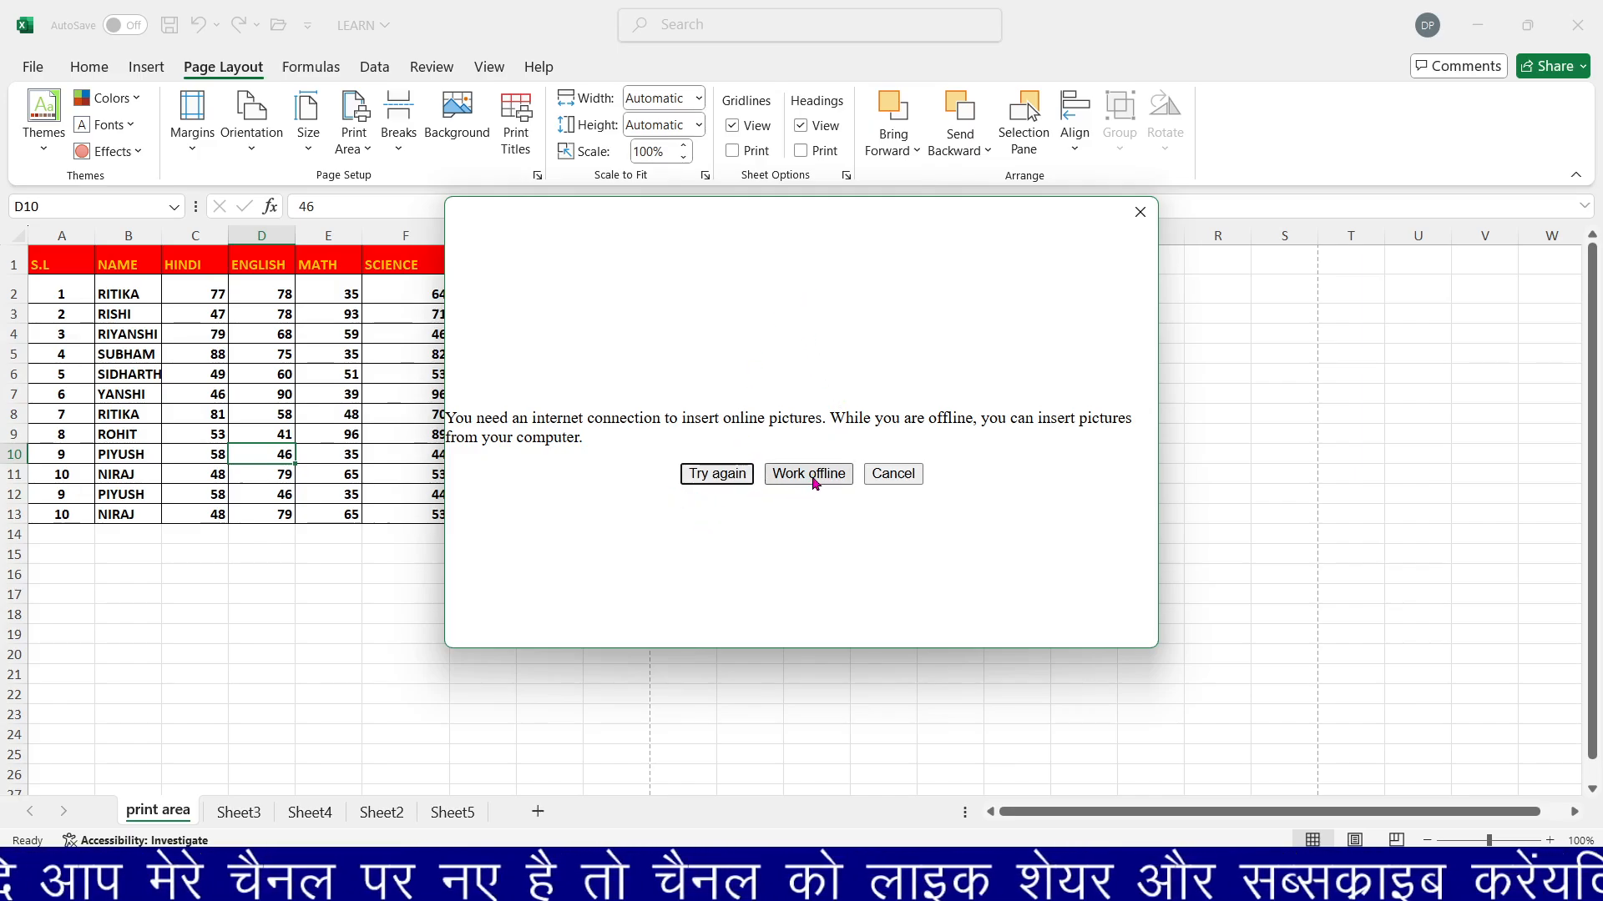
left_click(812, 475)
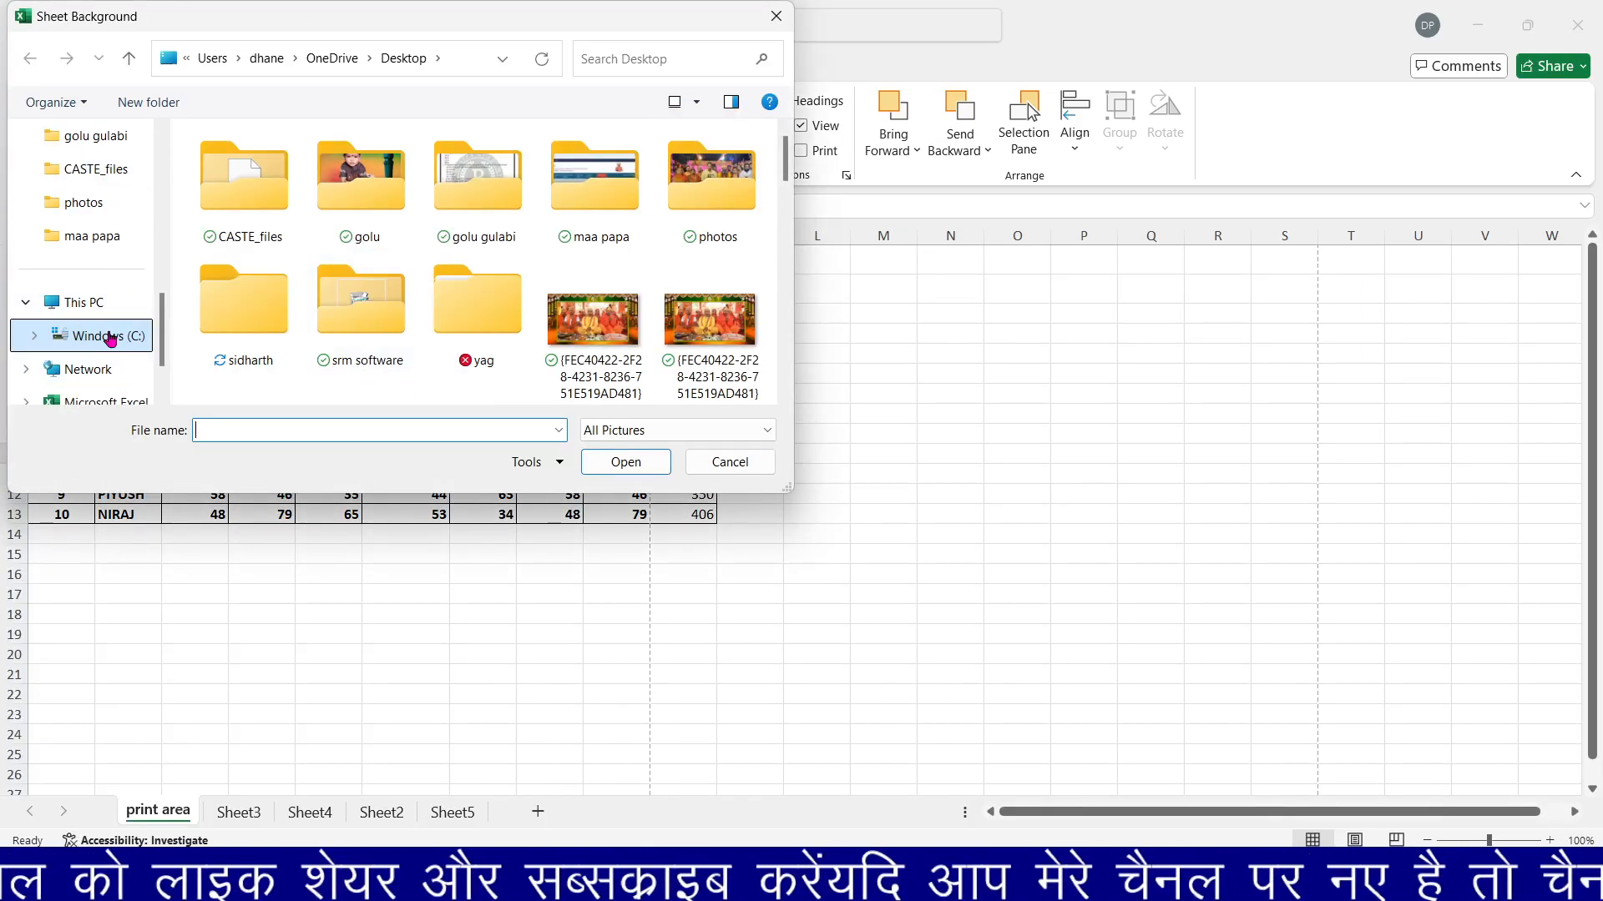
scroll(84, 334, "up", 5)
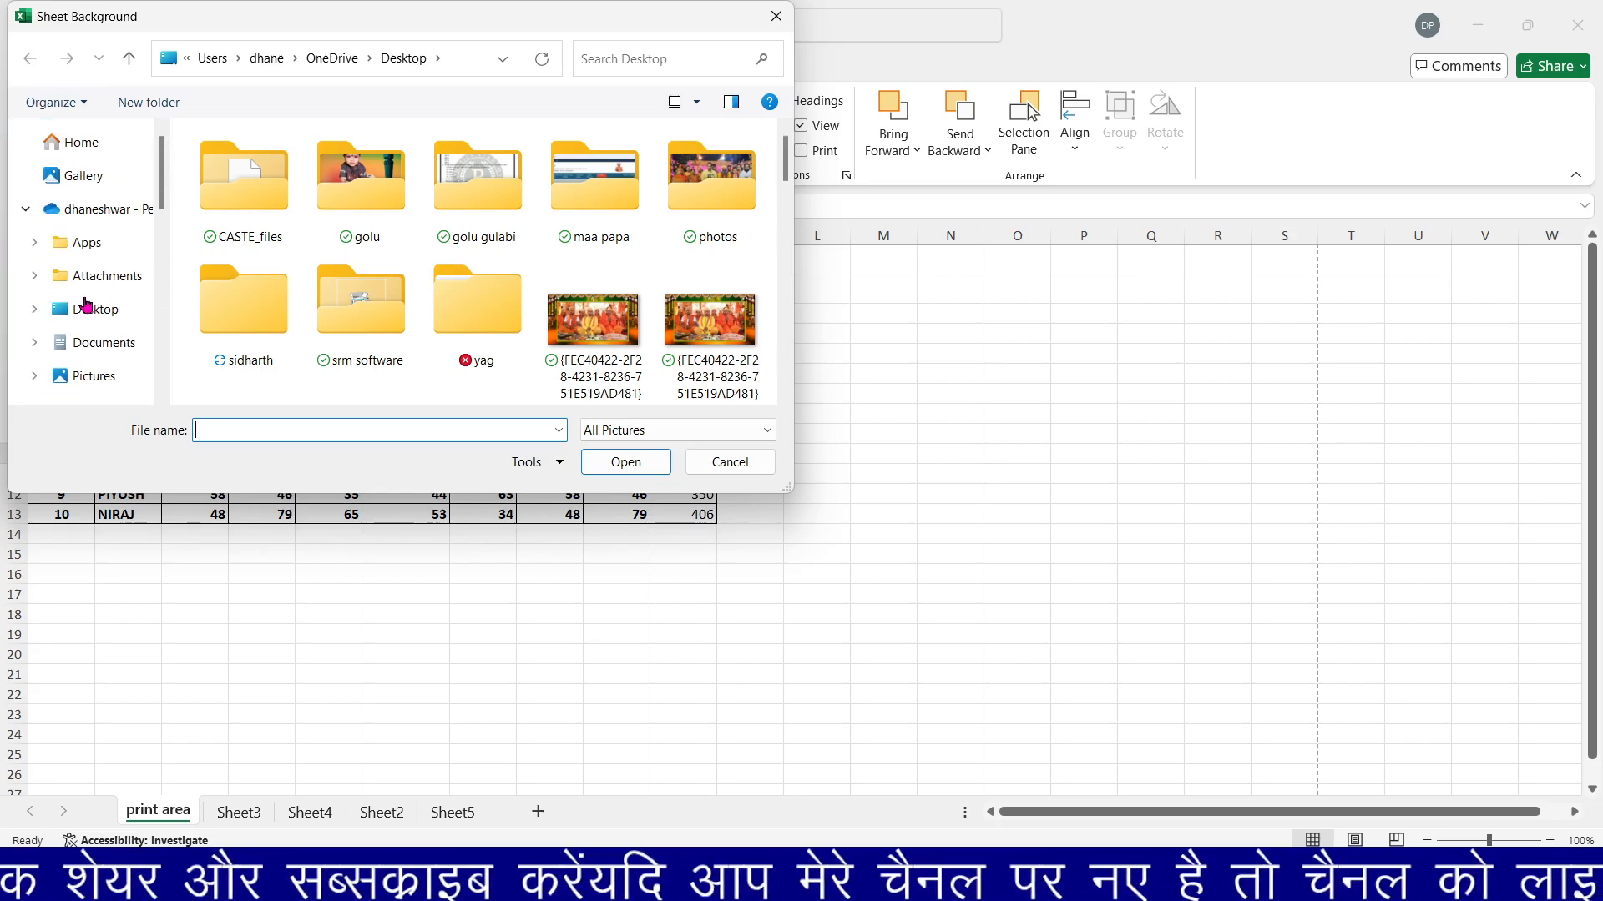
scroll(87, 305, "down", 5)
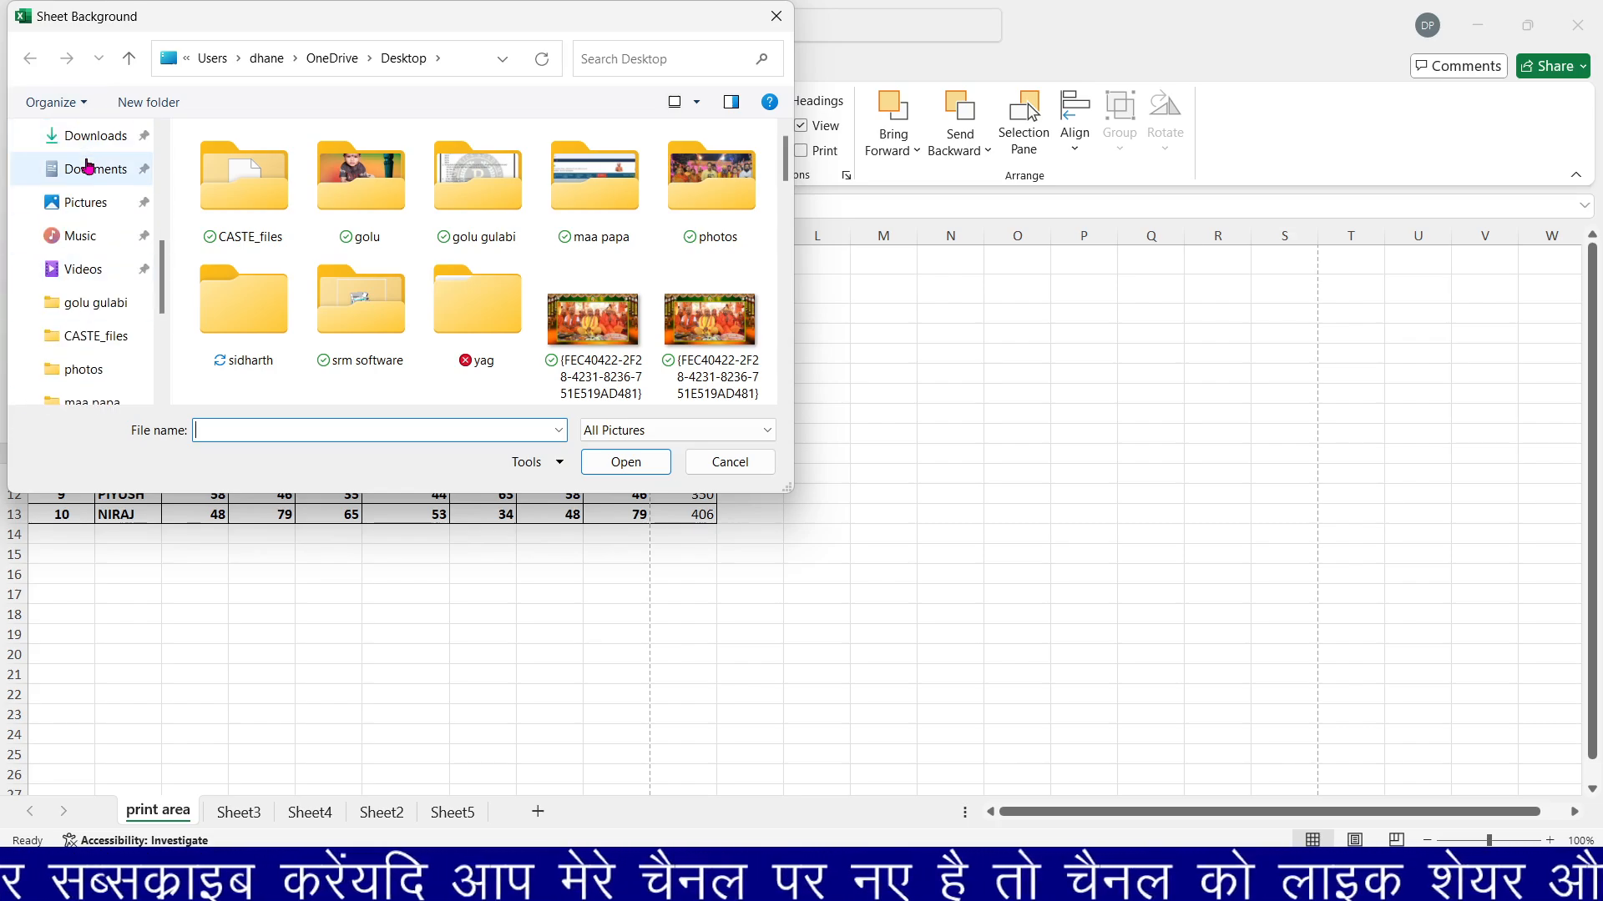
scroll(98, 182, "up", 5)
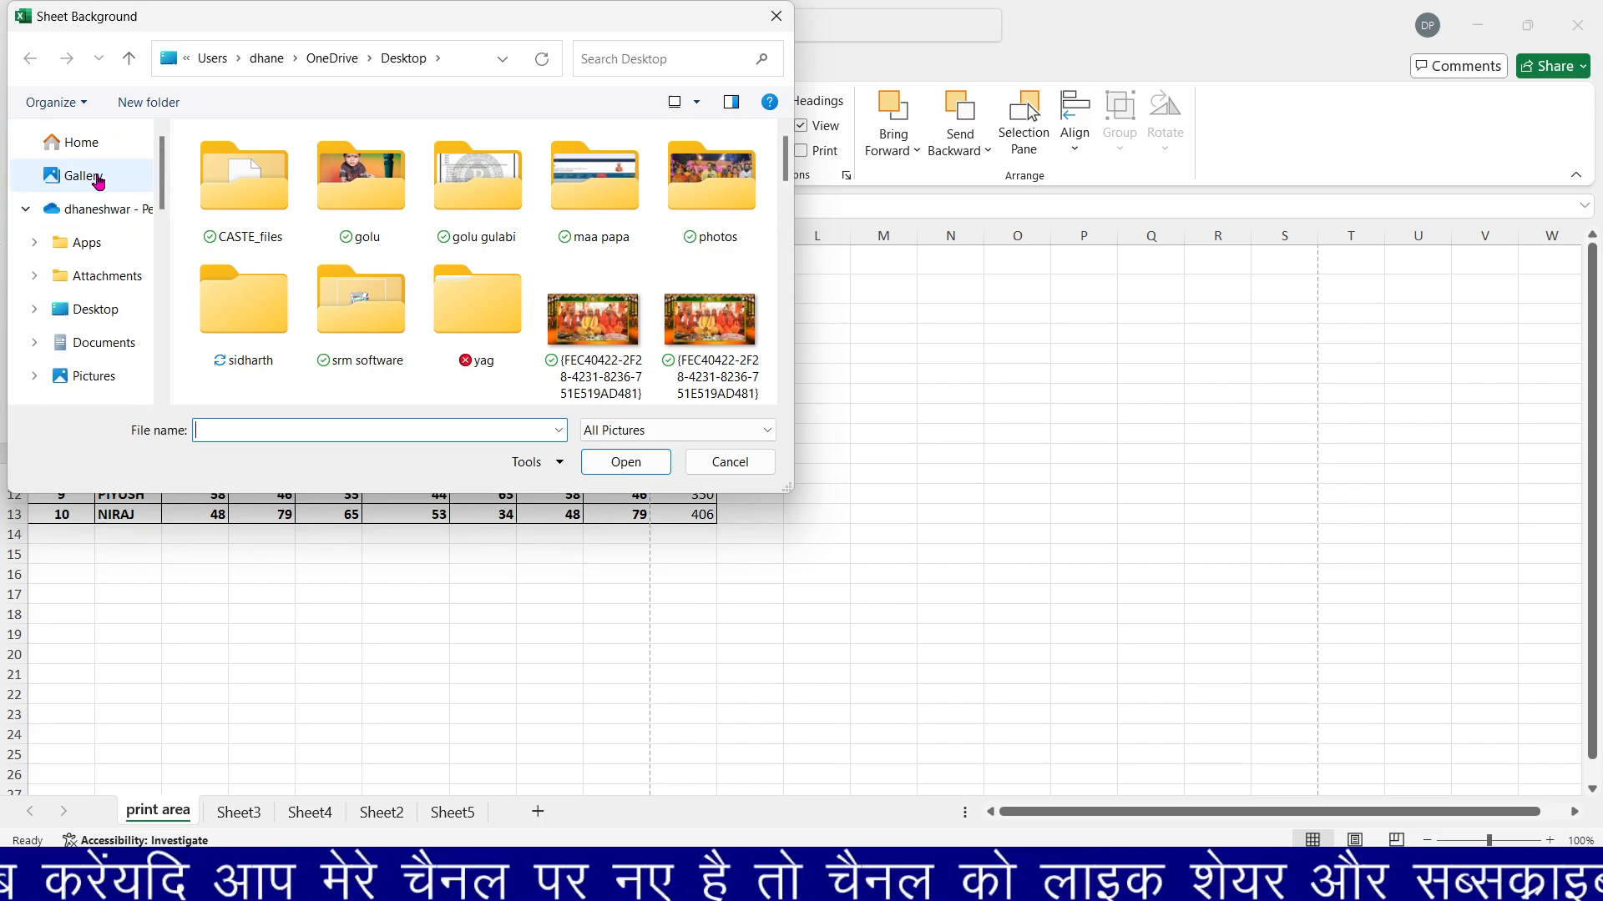
left_click(98, 310)
scroll(621, 275, "down", 5)
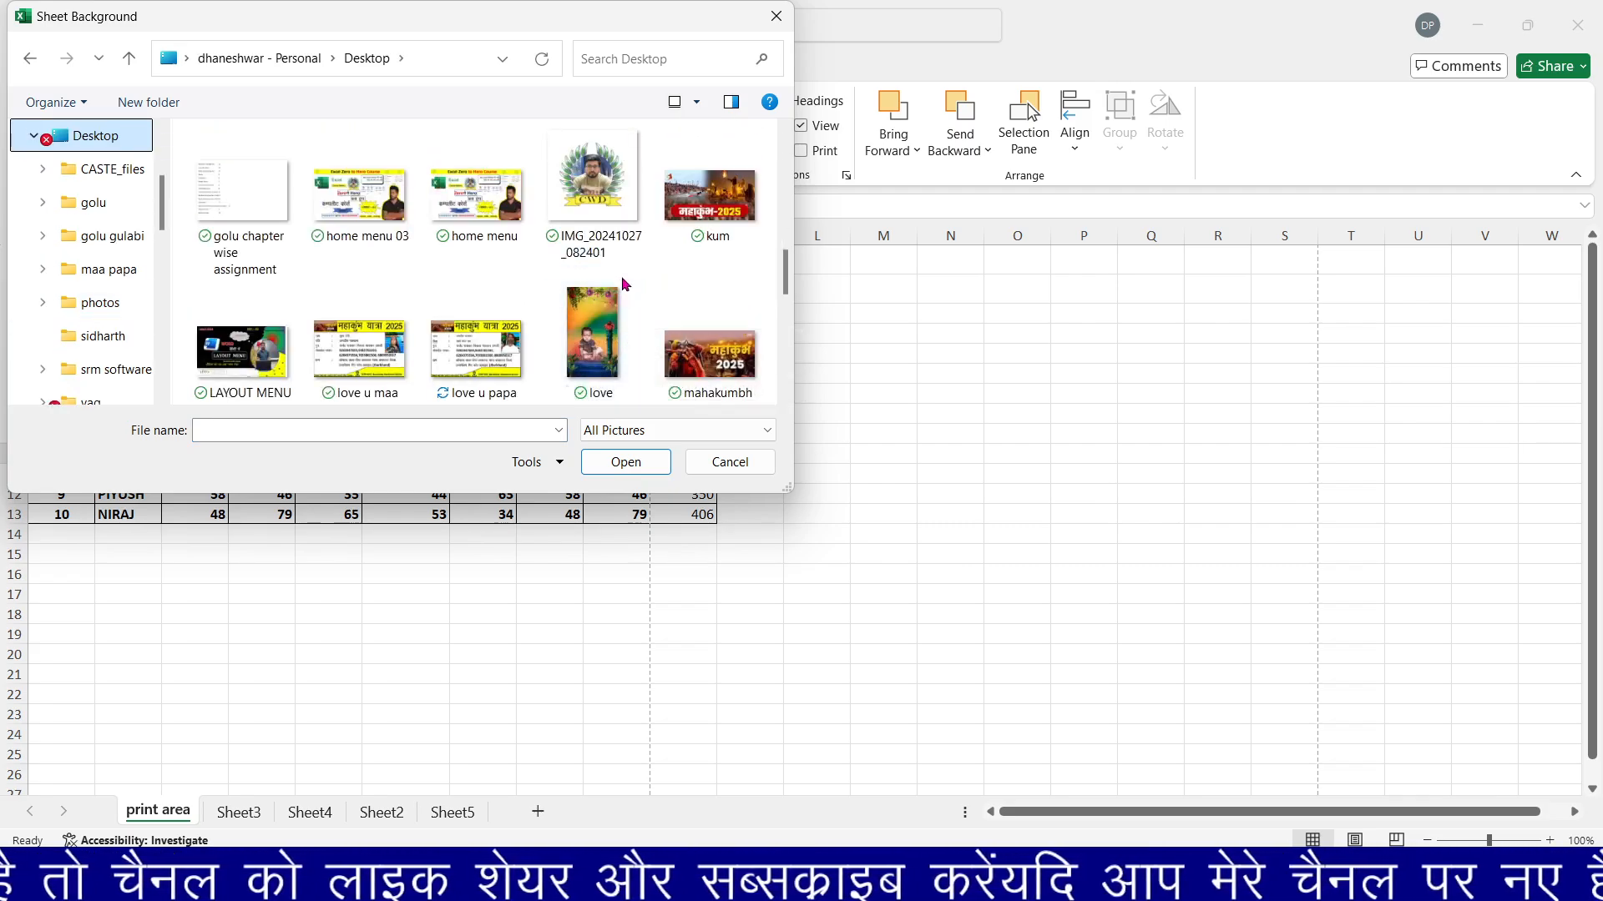
scroll(621, 275, "up", 3)
scroll(676, 274, "down", 2)
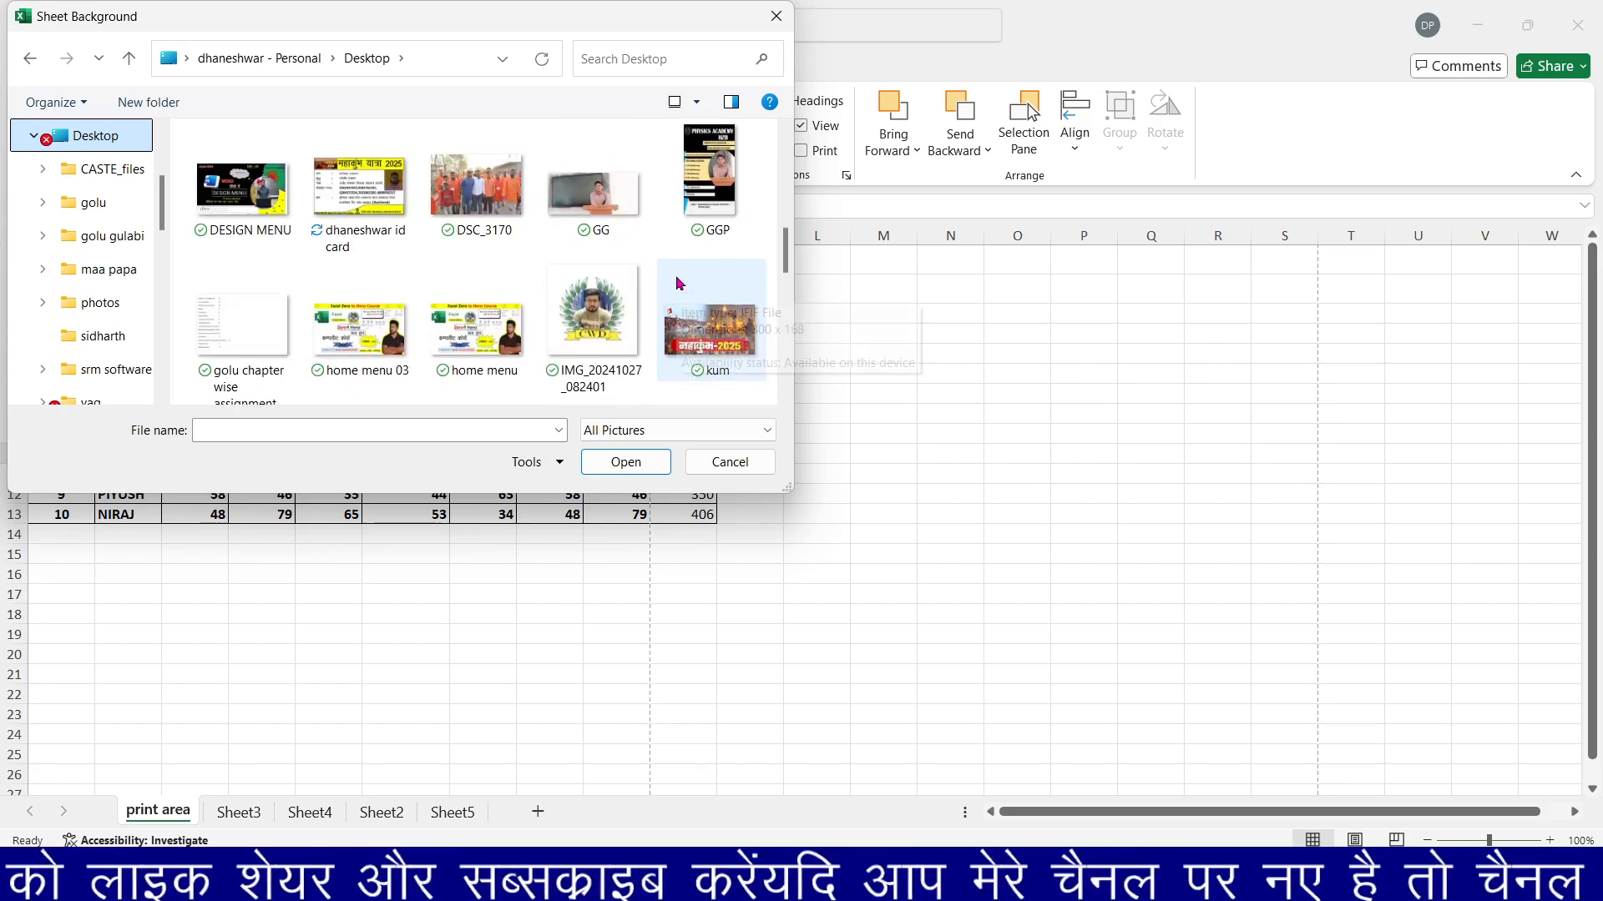
scroll(676, 274, "up", 2)
left_click(710, 196)
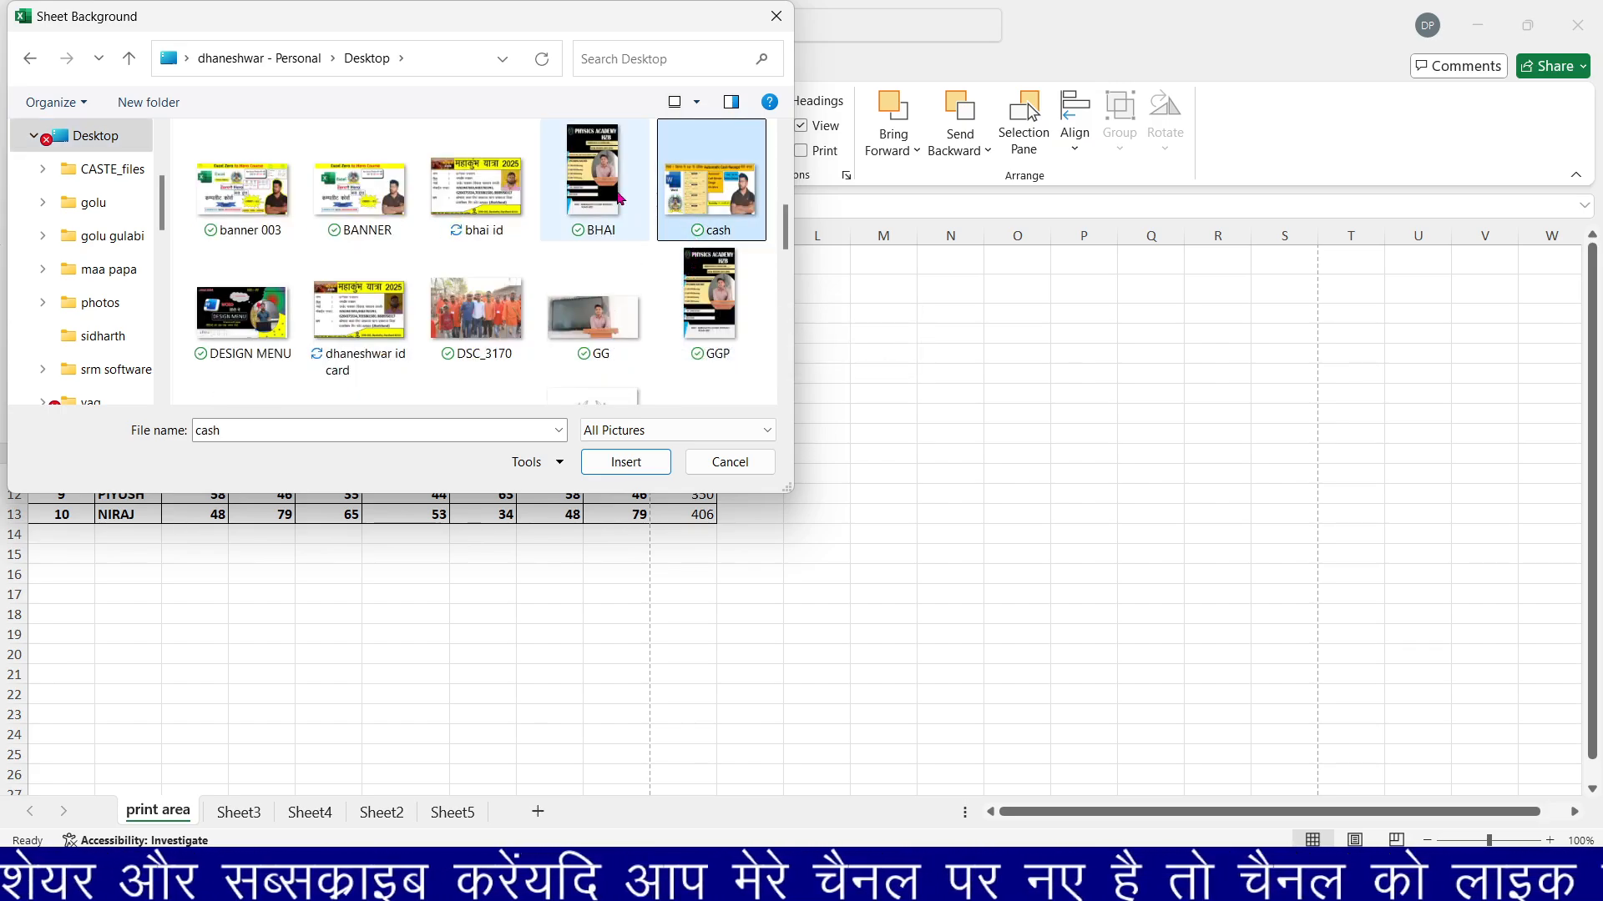
left_click(339, 206)
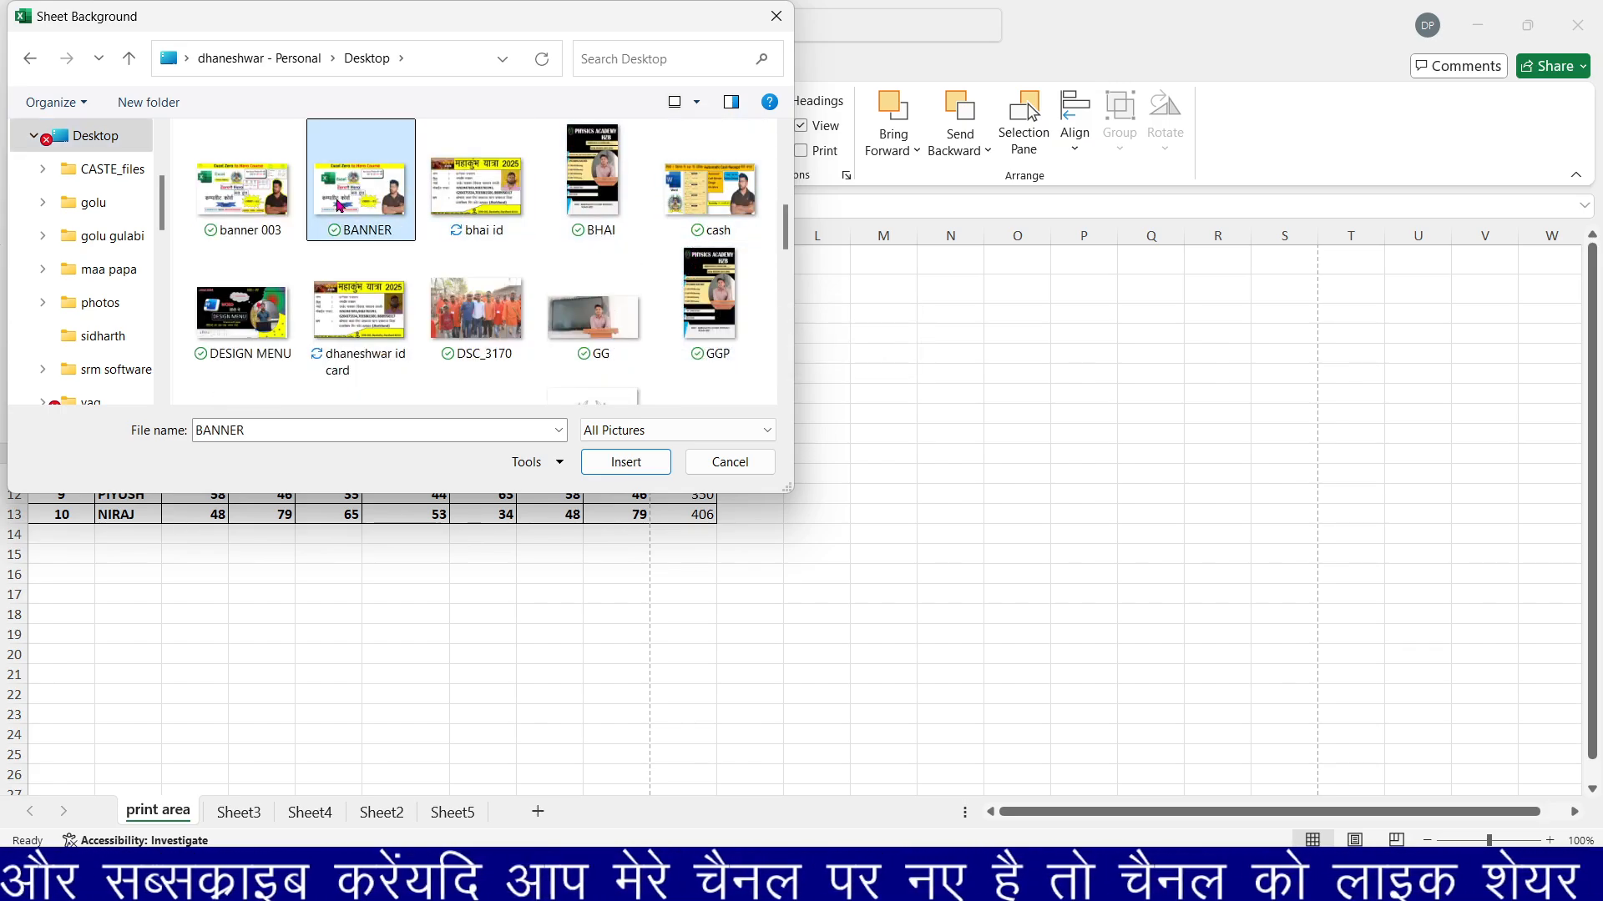
left_click(636, 469)
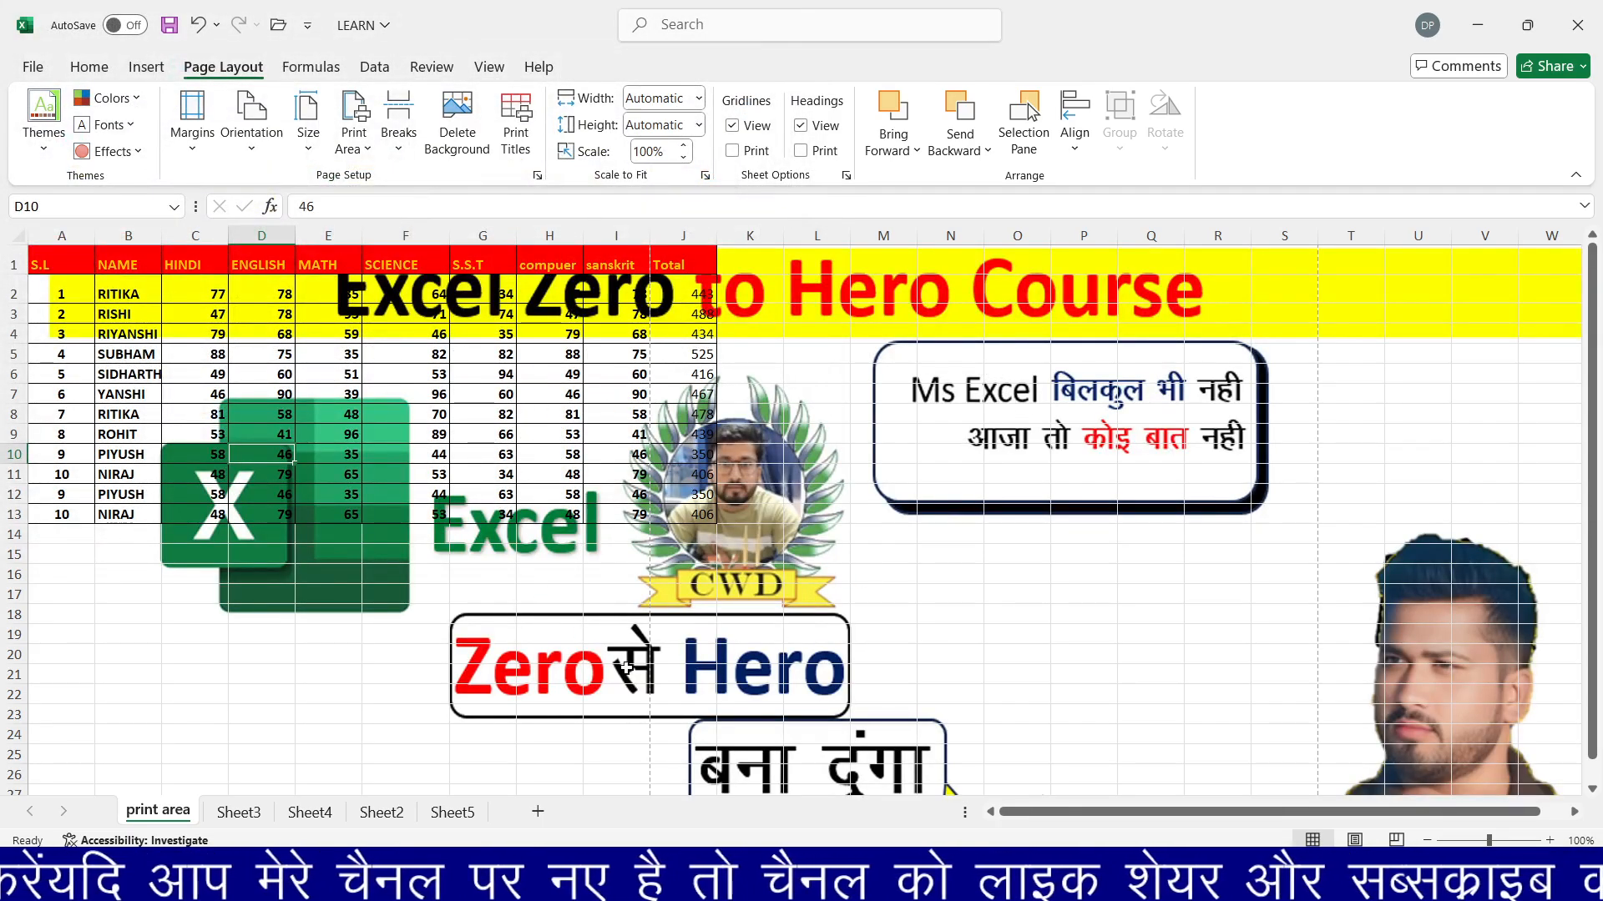
Look over how the background picture repeats down the sheet and undo the background.
scroll(1139, 701, "down", 6)
scroll(1140, 644, "up", 6)
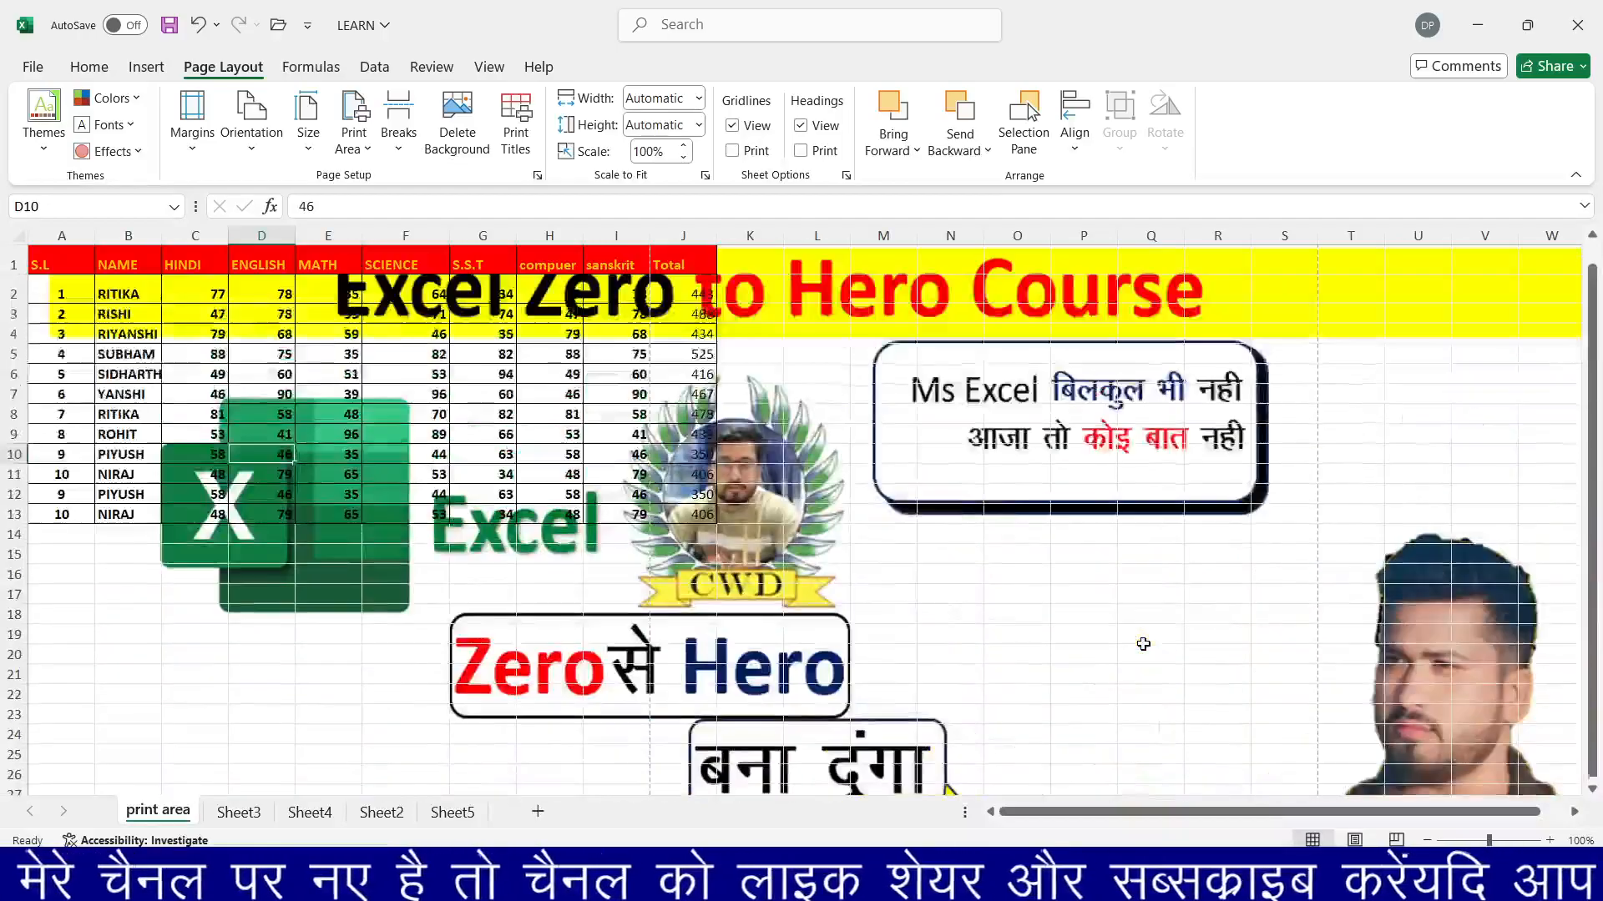
scroll(1110, 650, "down", 11)
scroll(1110, 650, "down", 11)
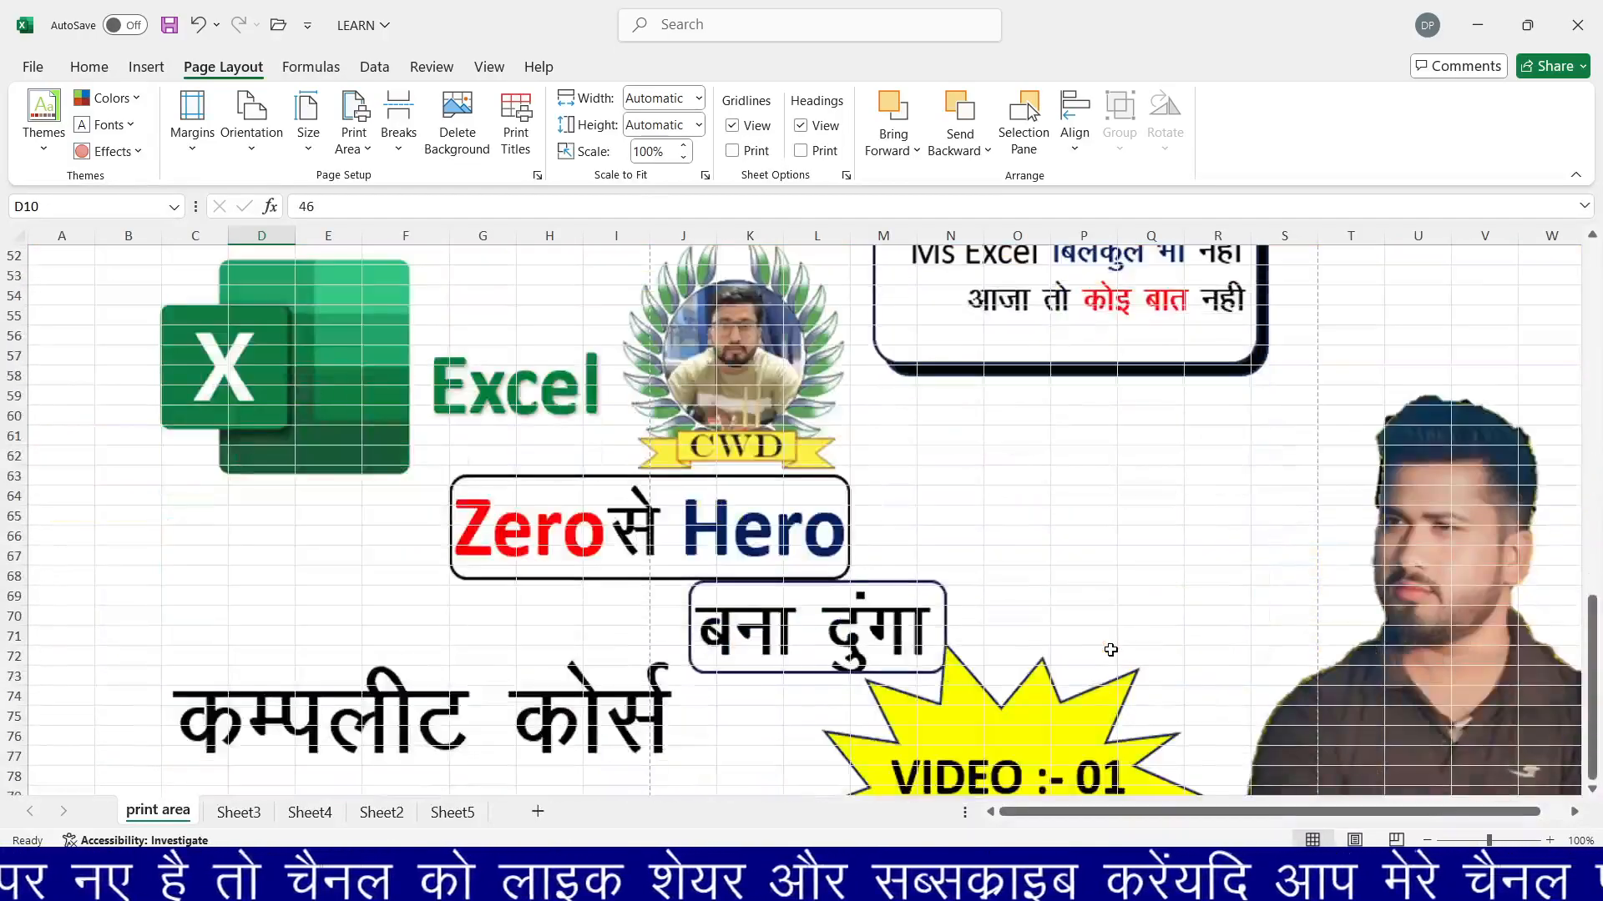
scroll(1102, 648, "up", 19)
scroll(819, 588, "up", 3)
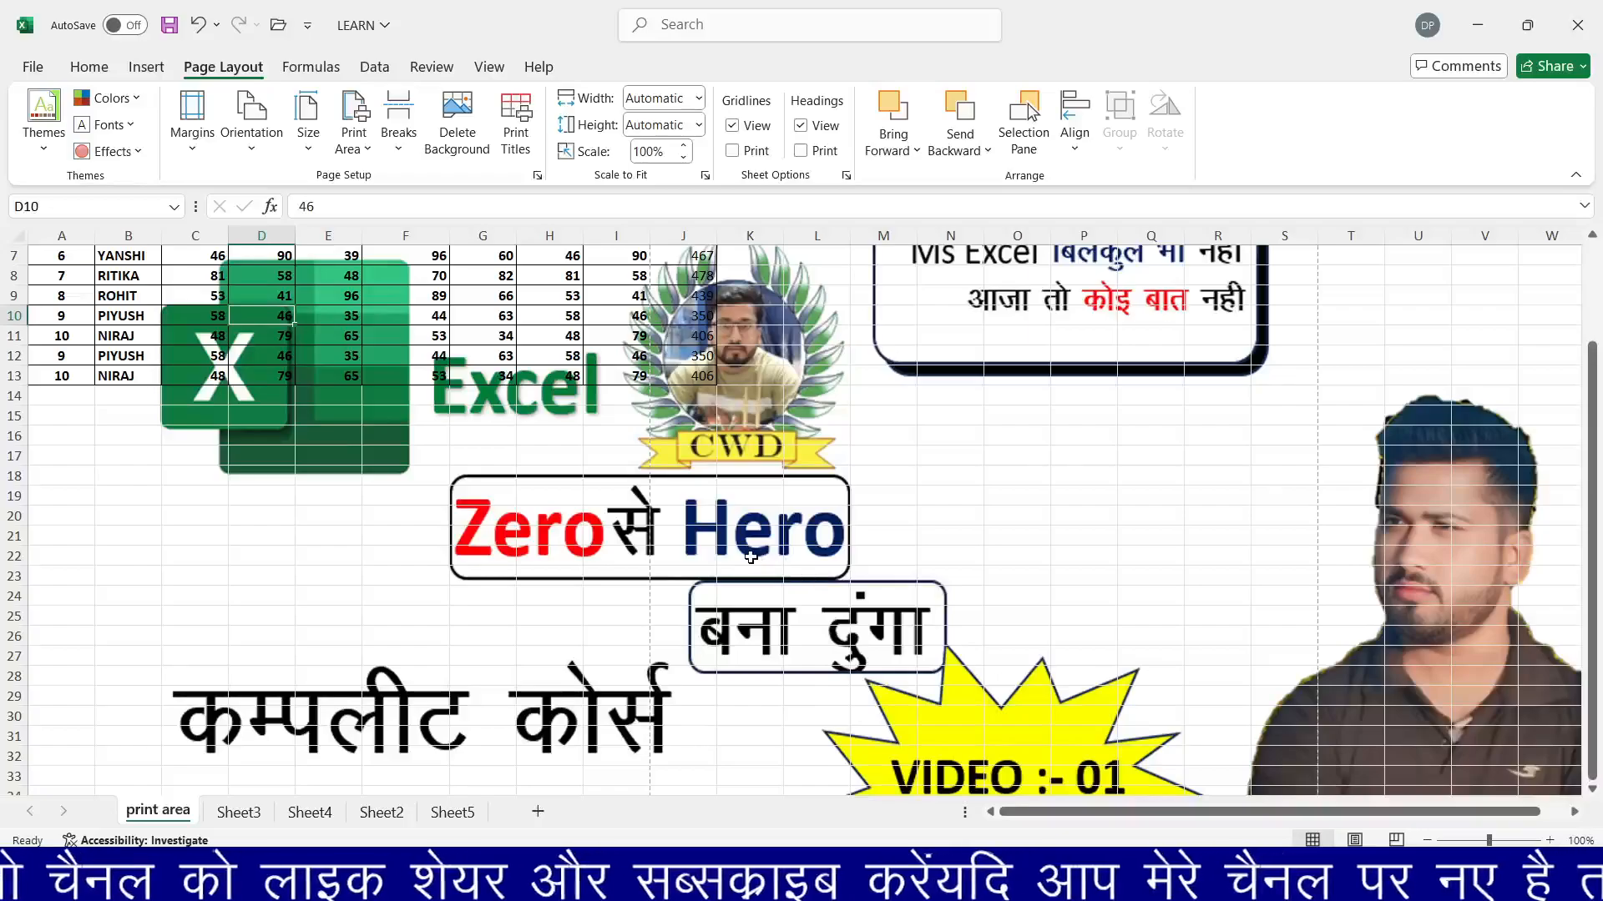
key("ctrl+z")
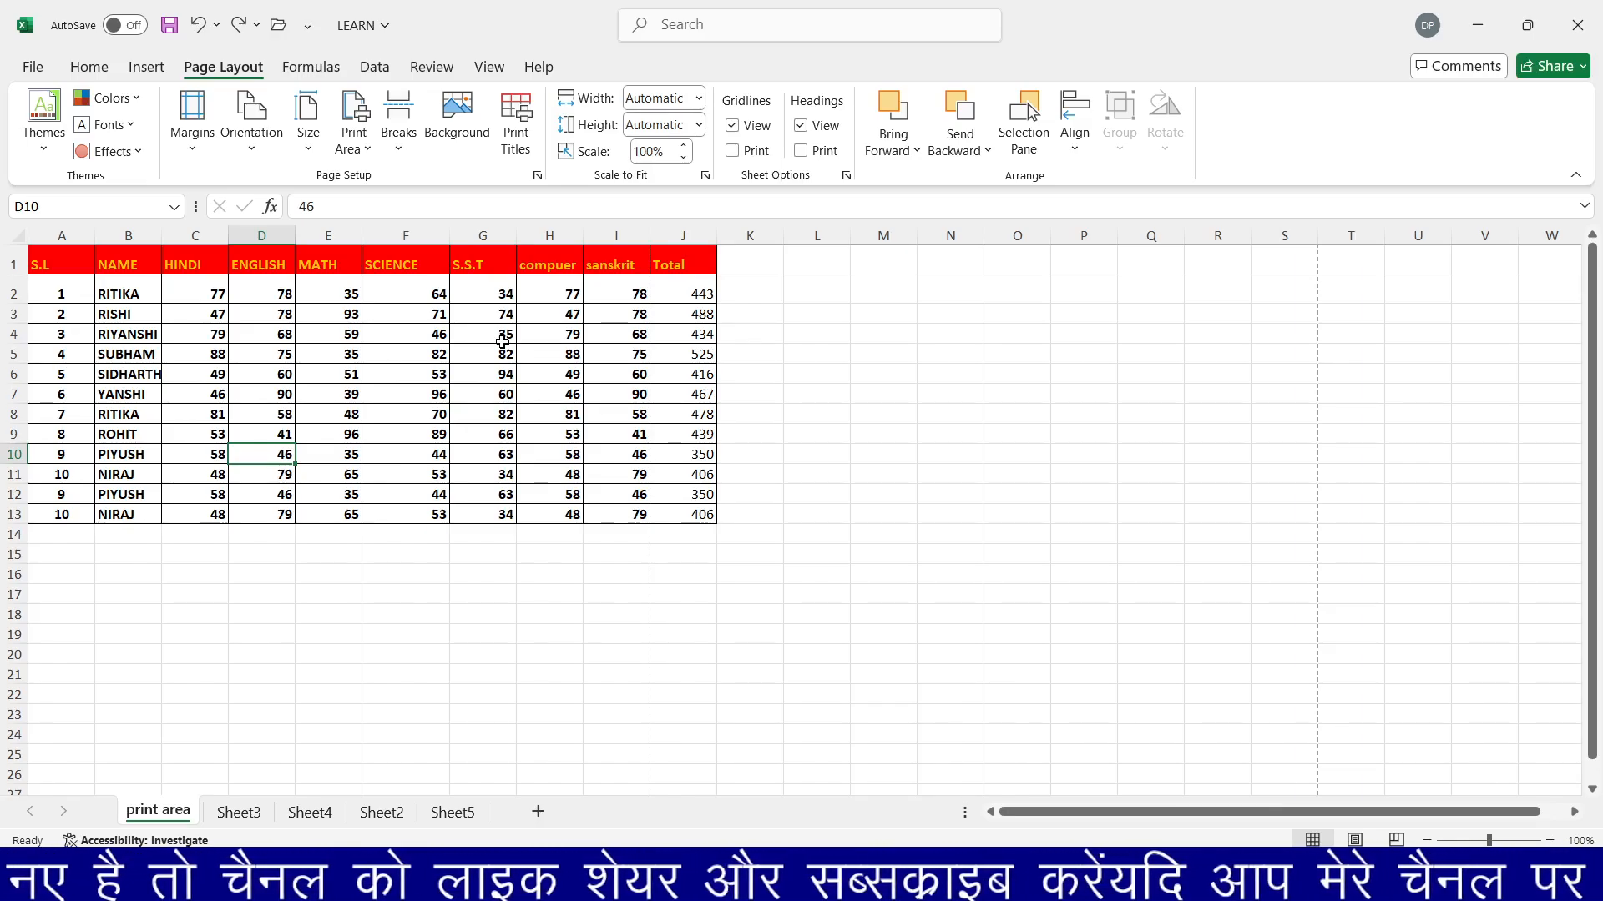
Copy the names and subject marks in B2:I13 of the print area sheet.
left_click(251, 814)
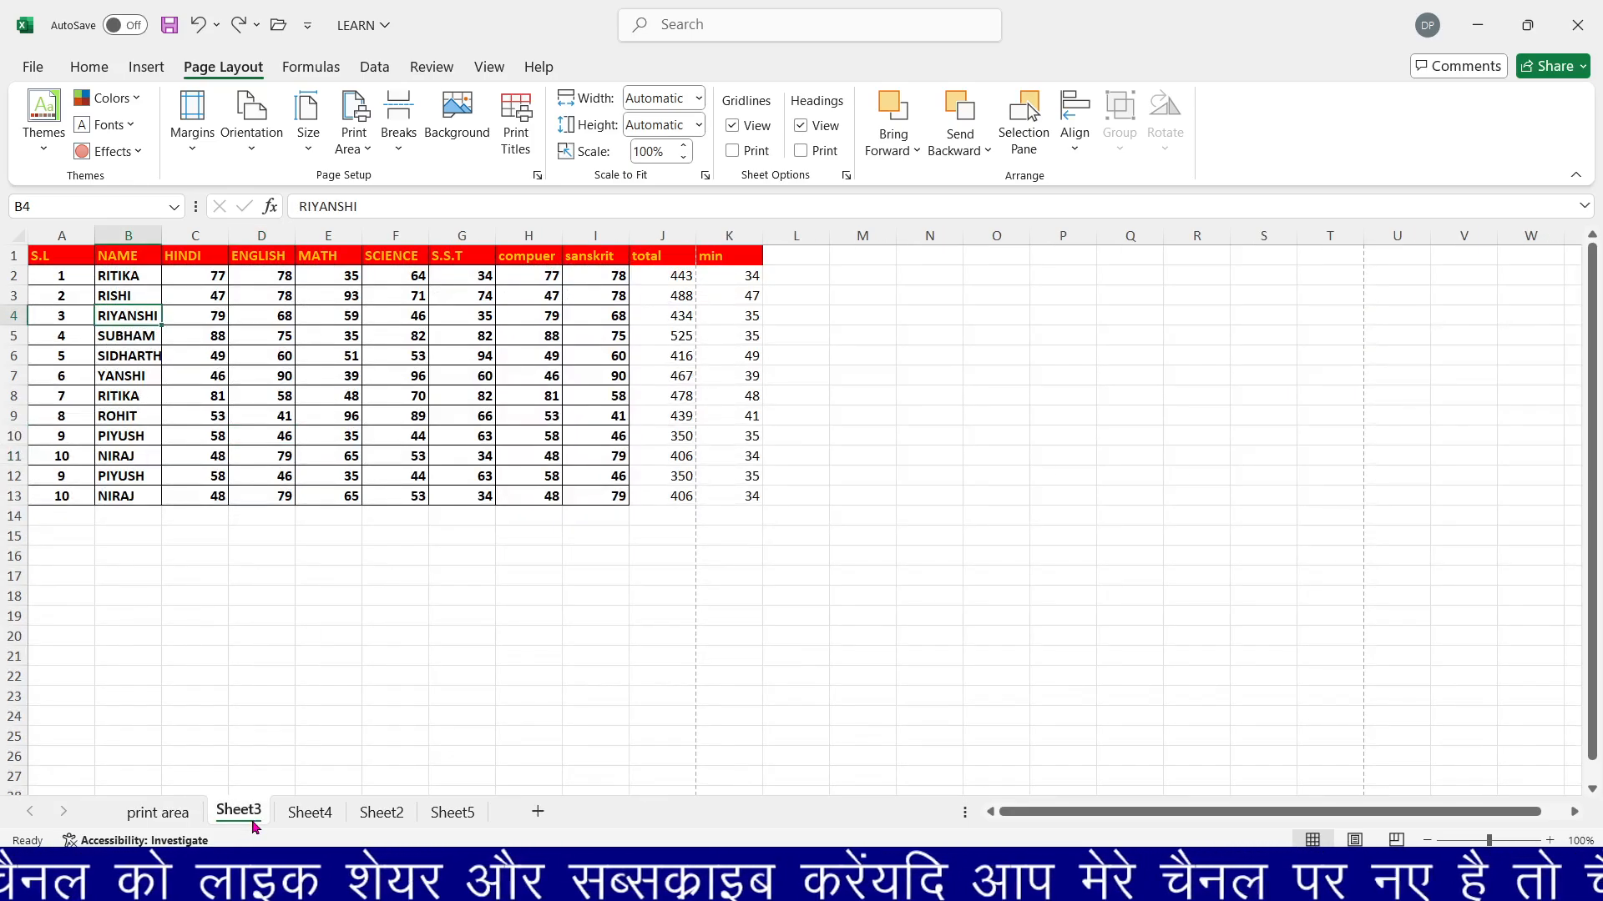
left_click(159, 814)
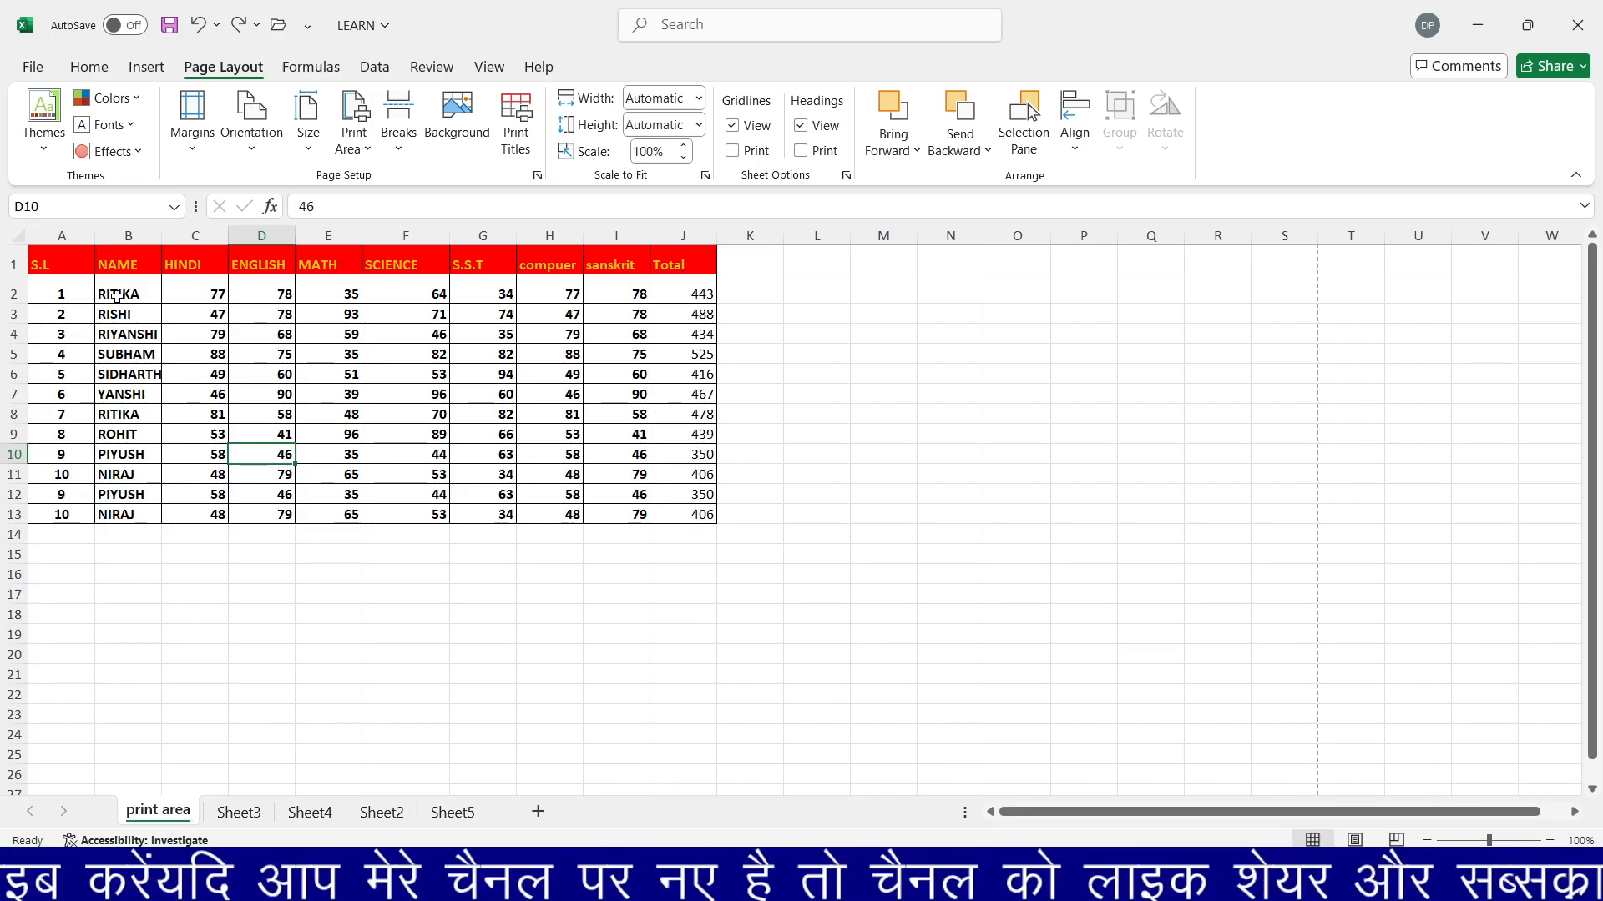
left_click_drag(117, 294, 612, 505)
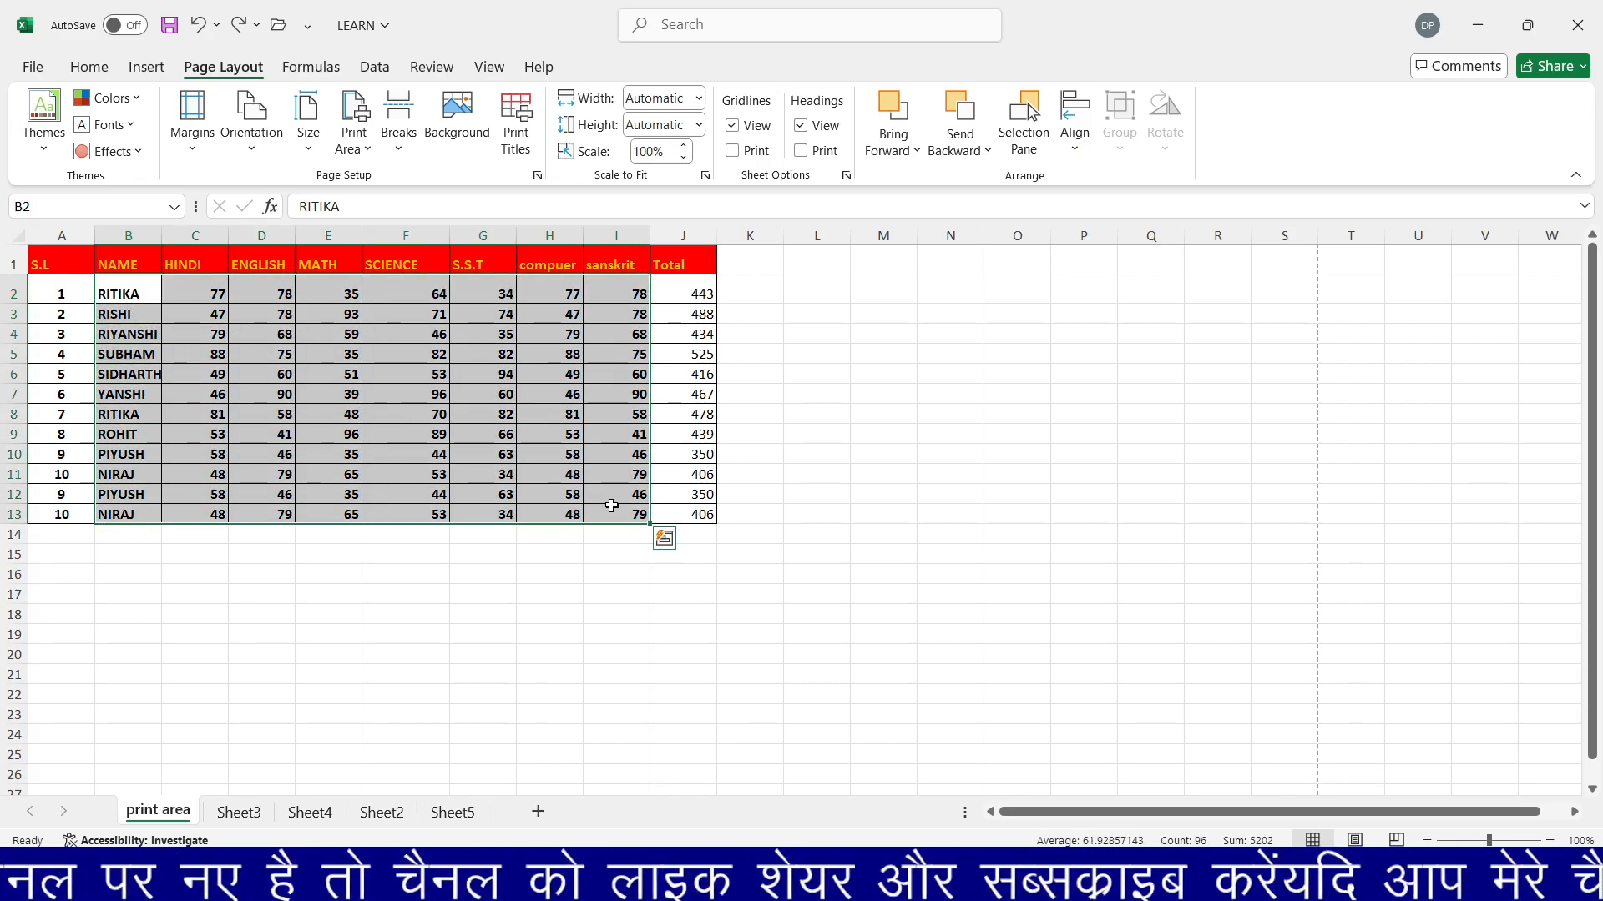
key("ctrl+c")
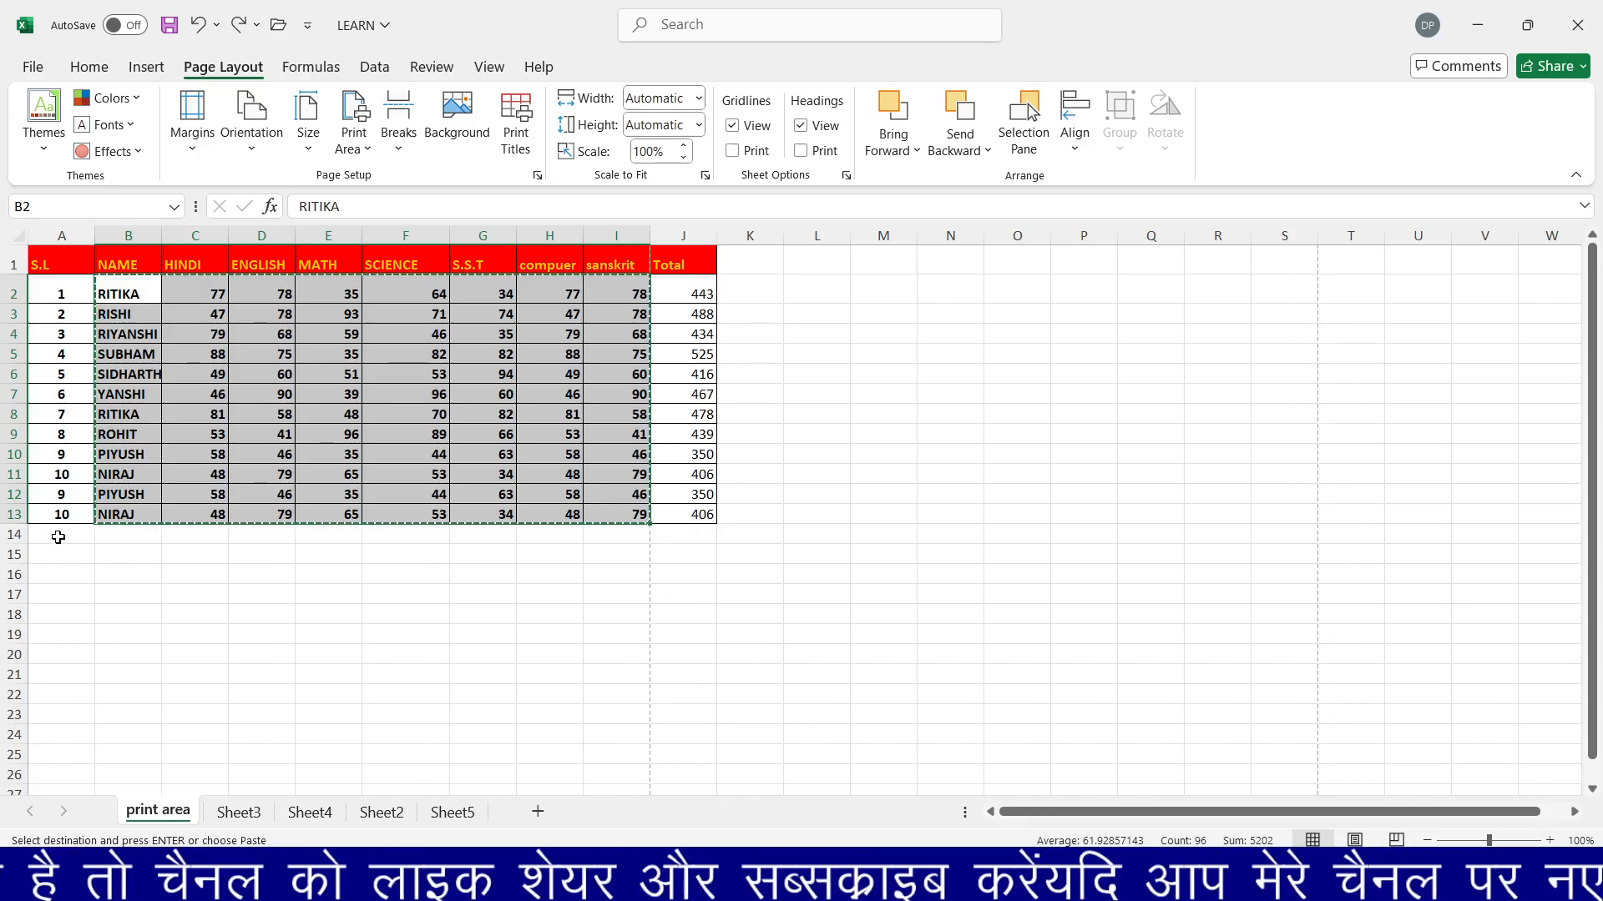
Paste the copied marks block below the table at A14, A26, A38 and A50.
left_click(58, 537)
key("ctrl+v")
scroll(109, 676, "down", 3)
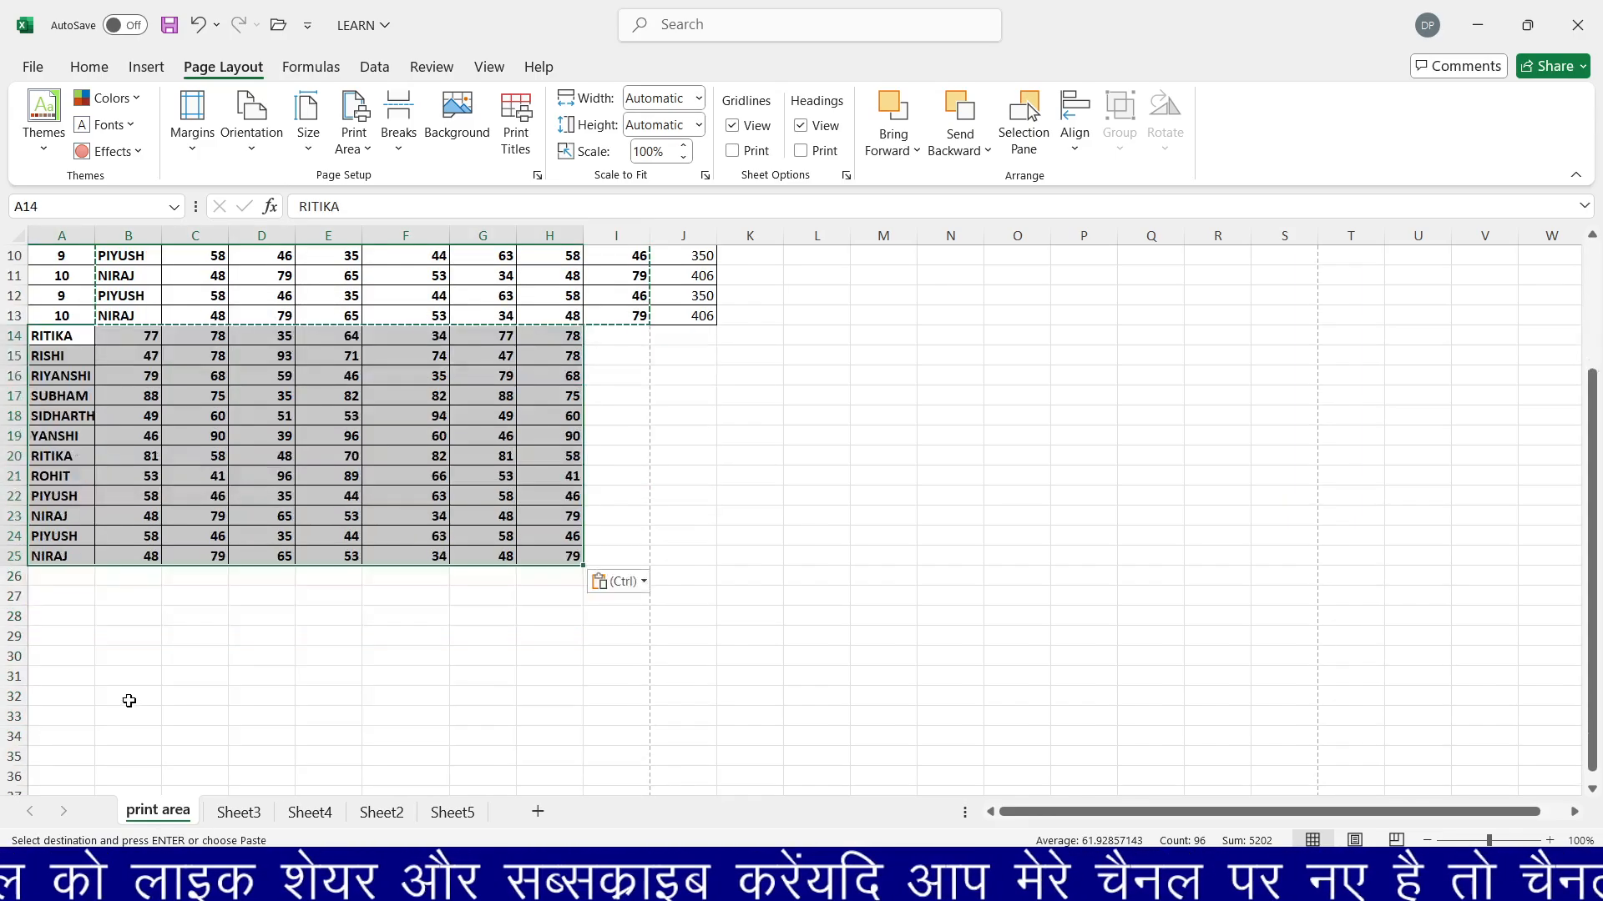
left_click(69, 579)
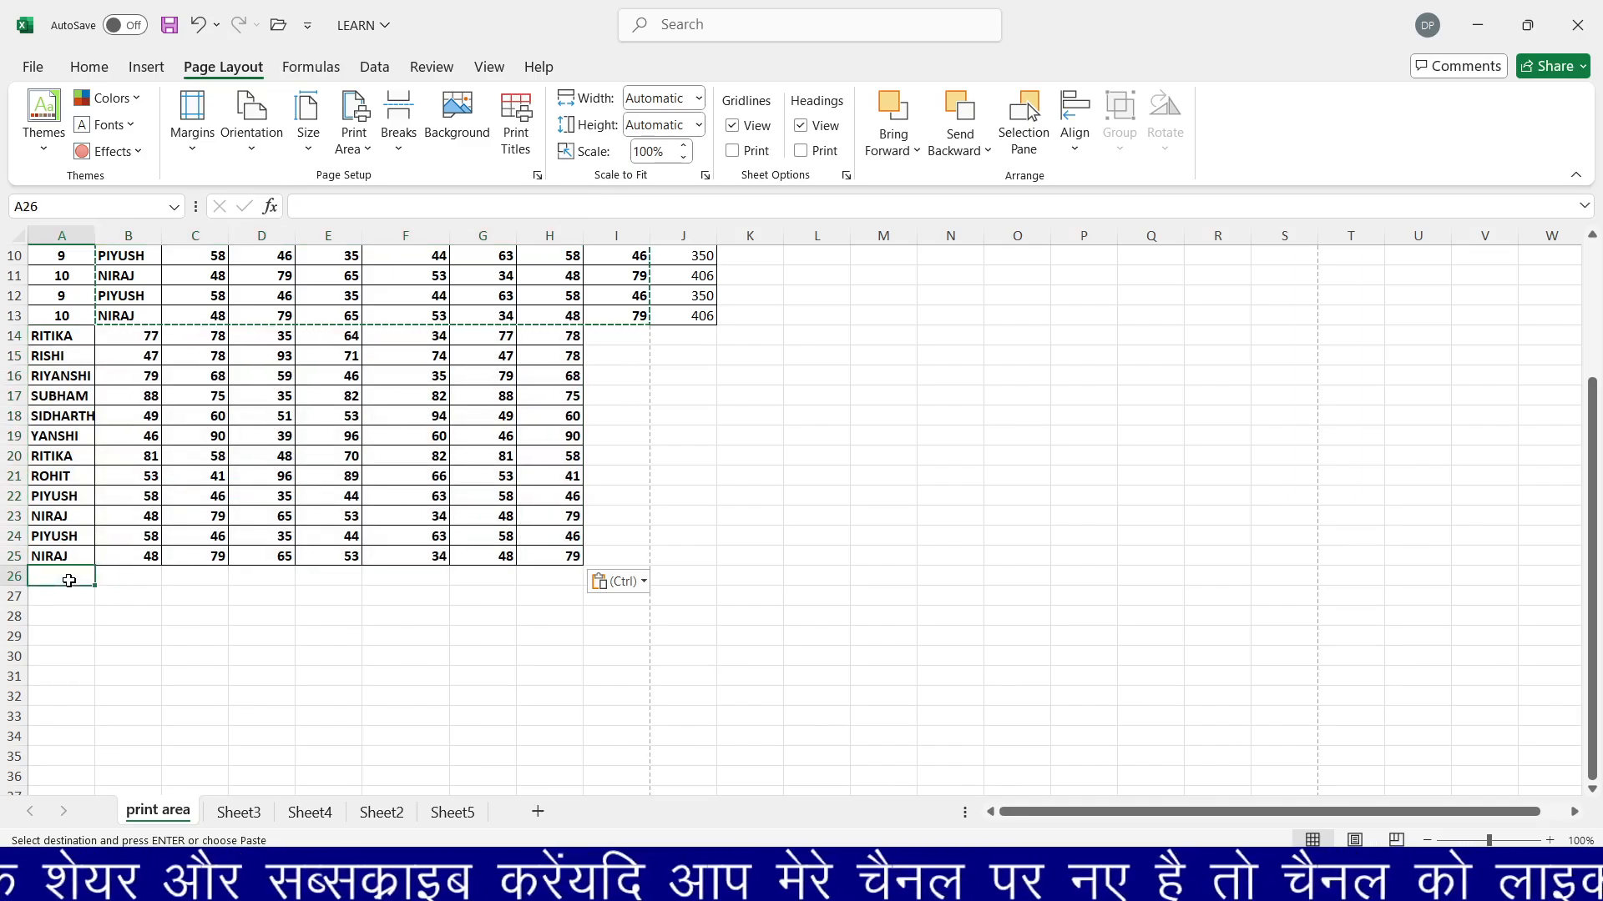
key("ctrl+v")
scroll(146, 580, "down", 5)
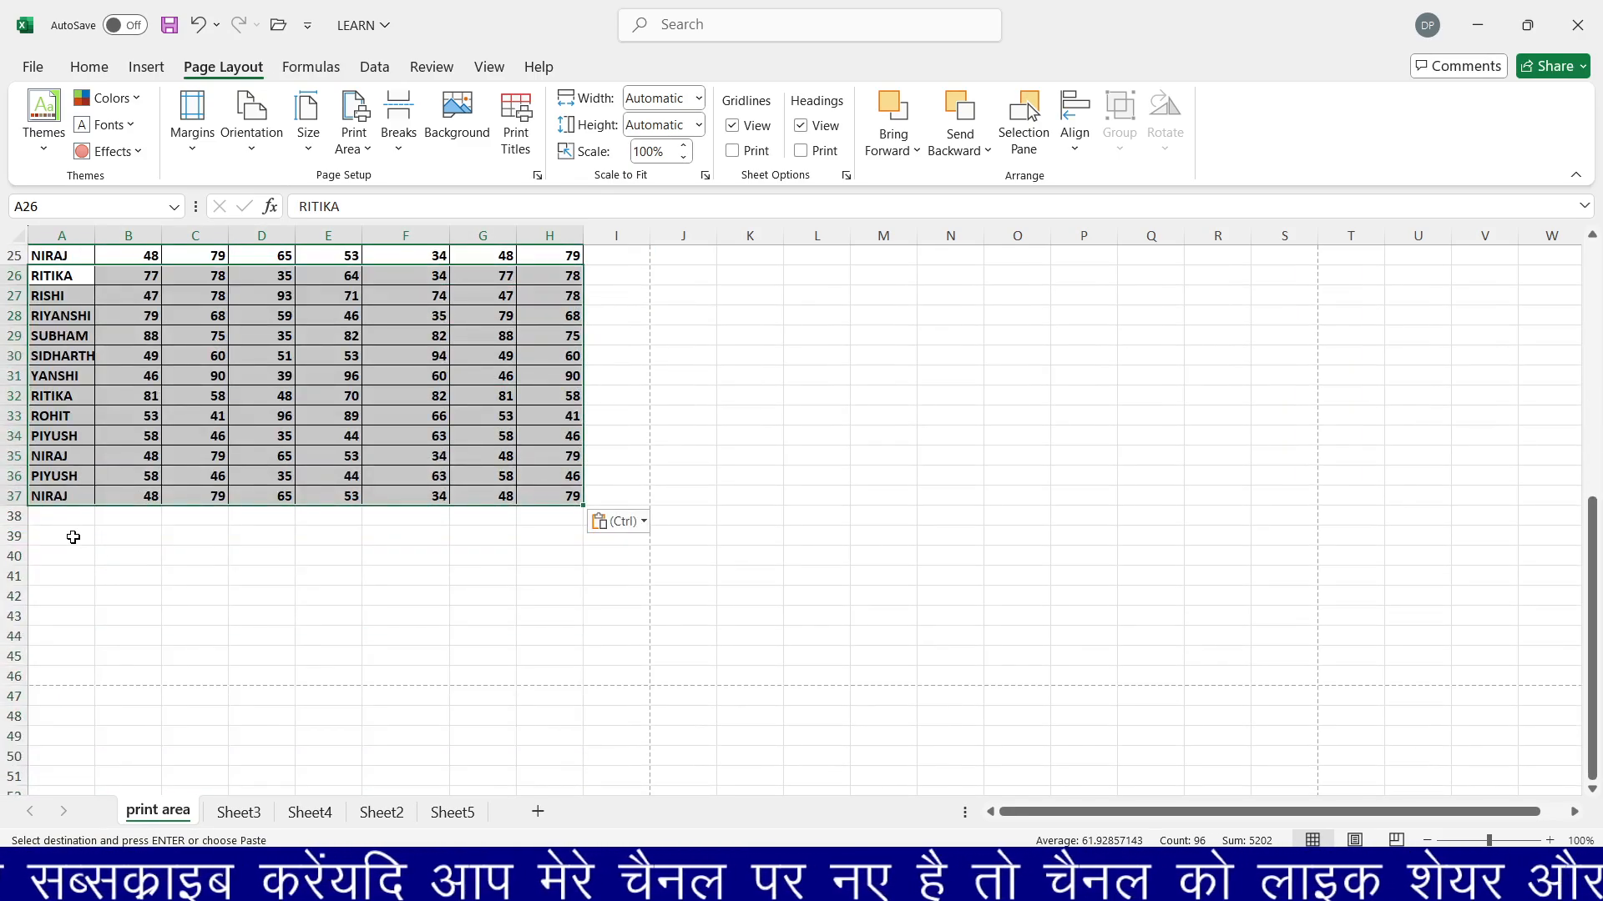
left_click(70, 515)
key("ctrl+v")
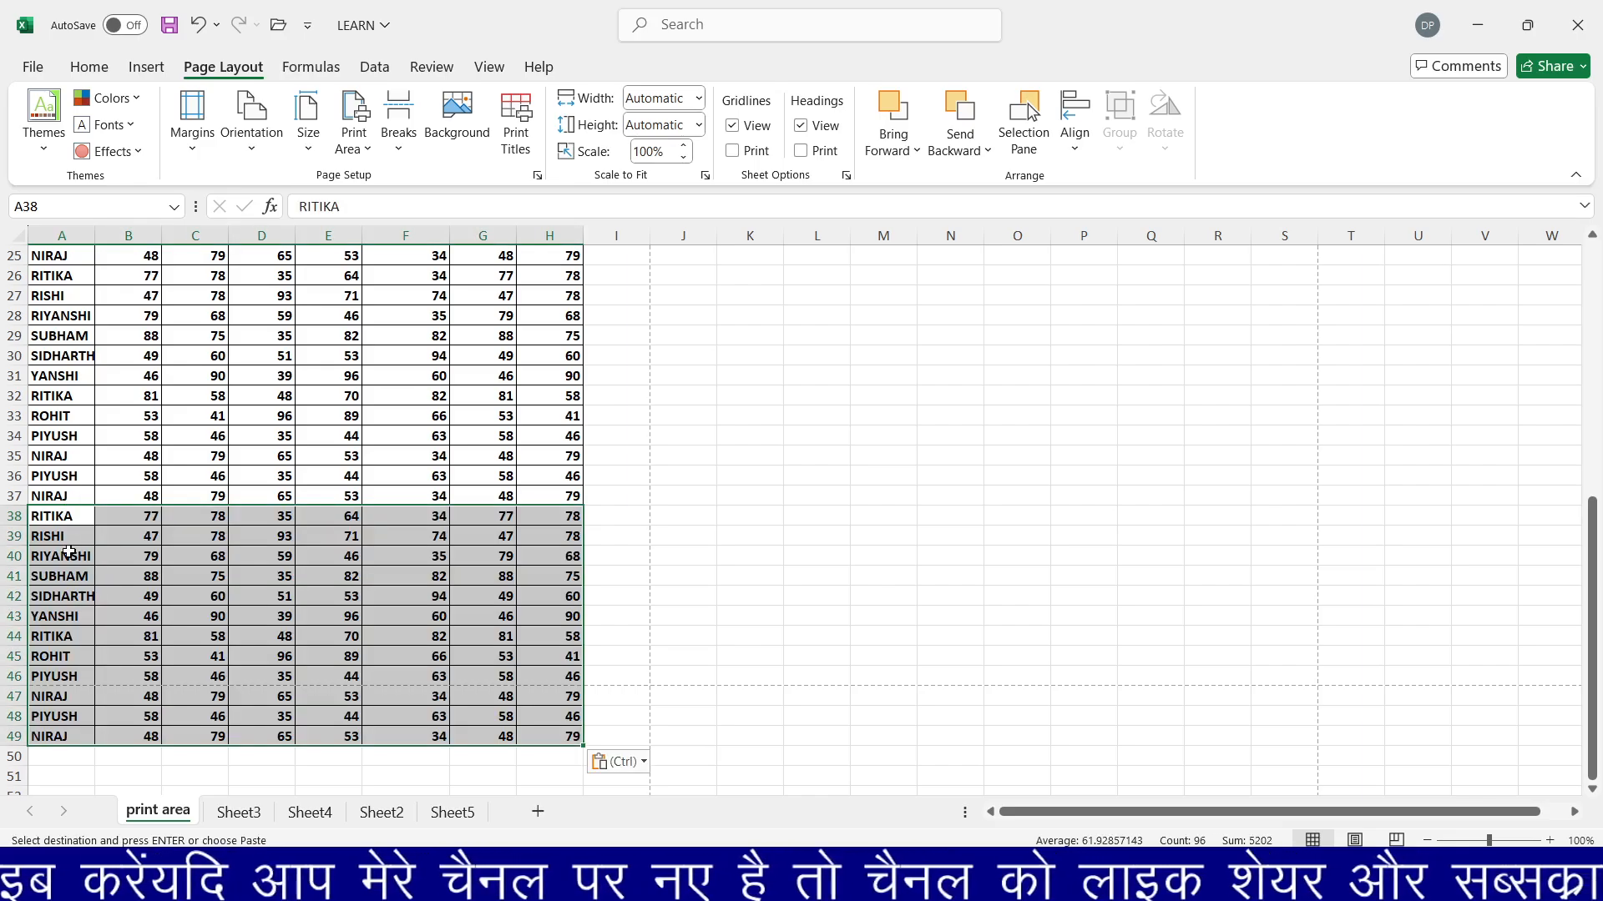
left_click(83, 756)
key("ctrl+v")
scroll(118, 733, "down", 7)
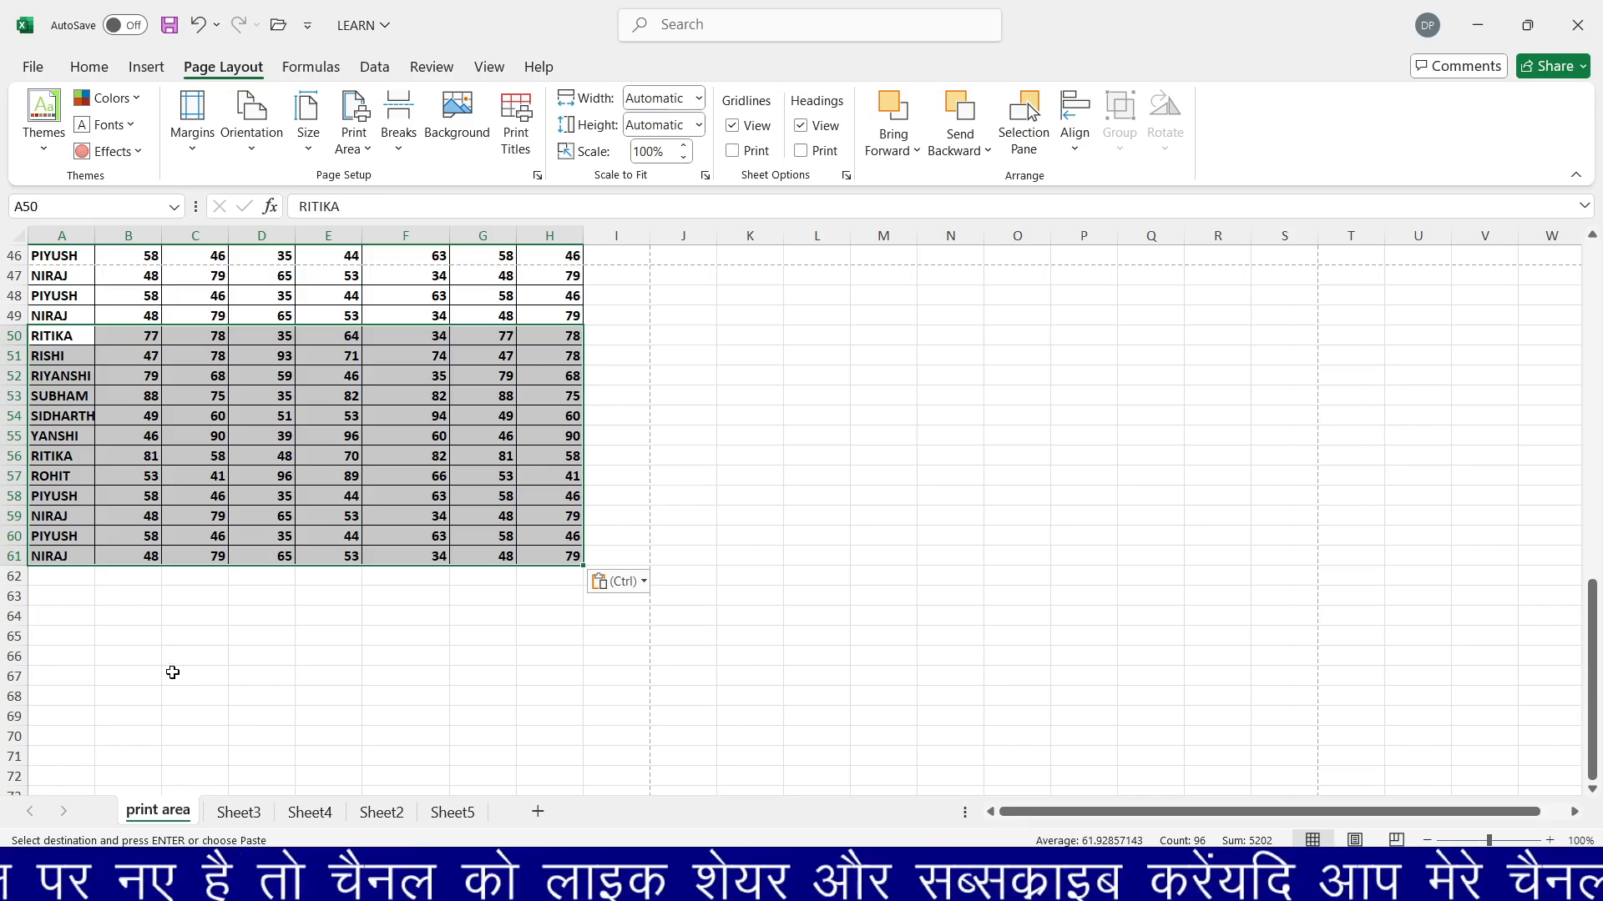
Undo the four pasted blocks in column A and the page break removal.
scroll(176, 668, "up", 15)
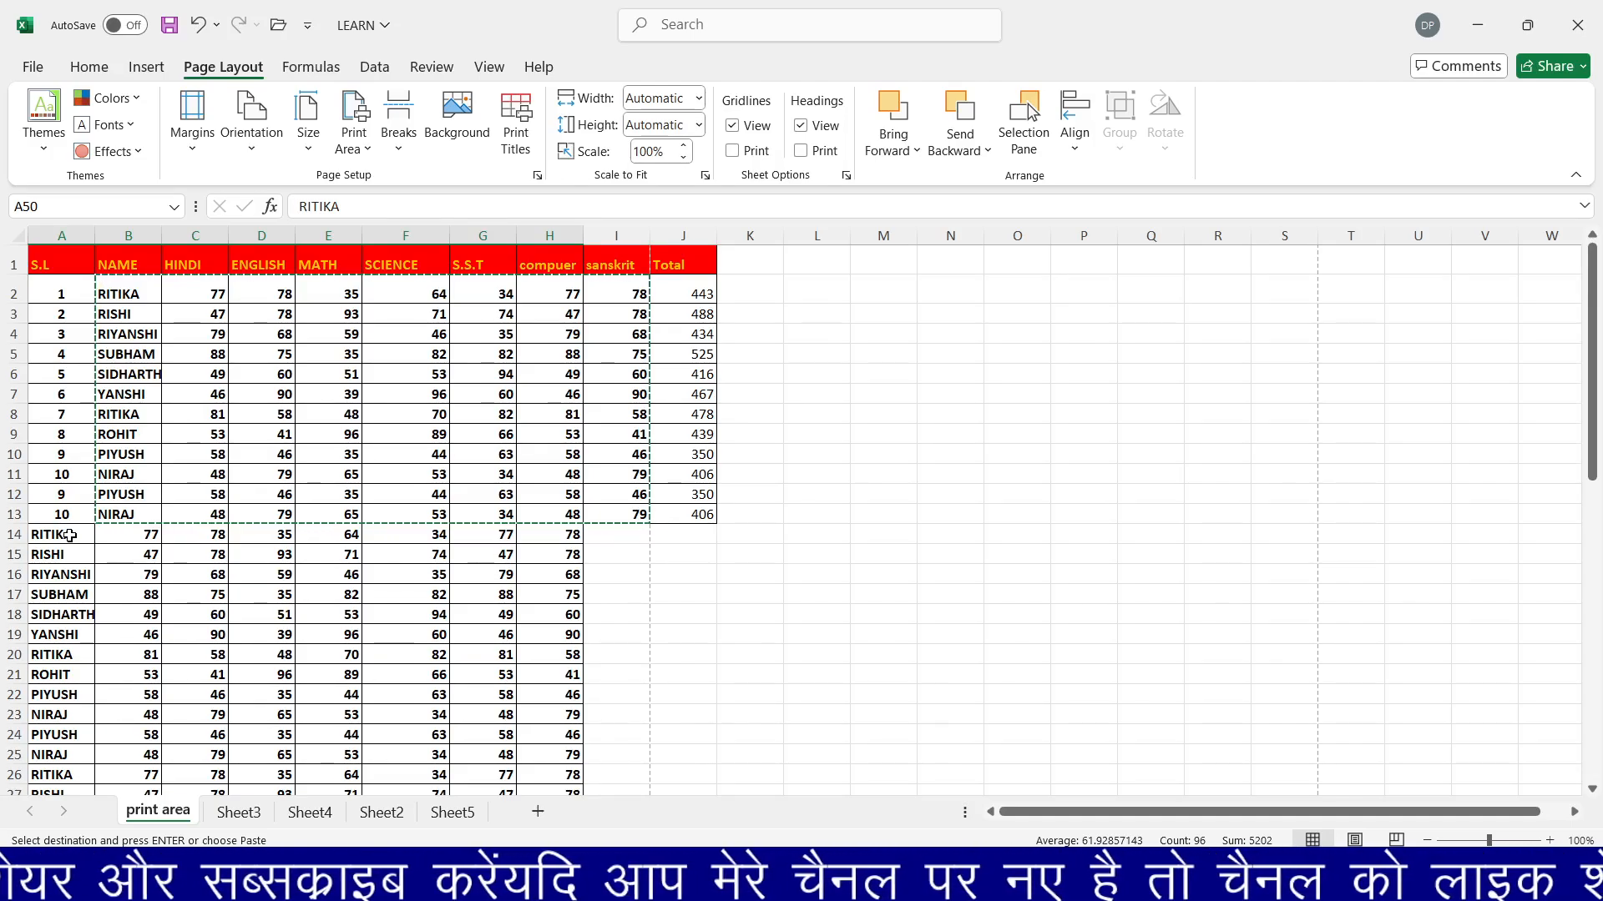
key("ctrl+z")
key("ctrl+z")
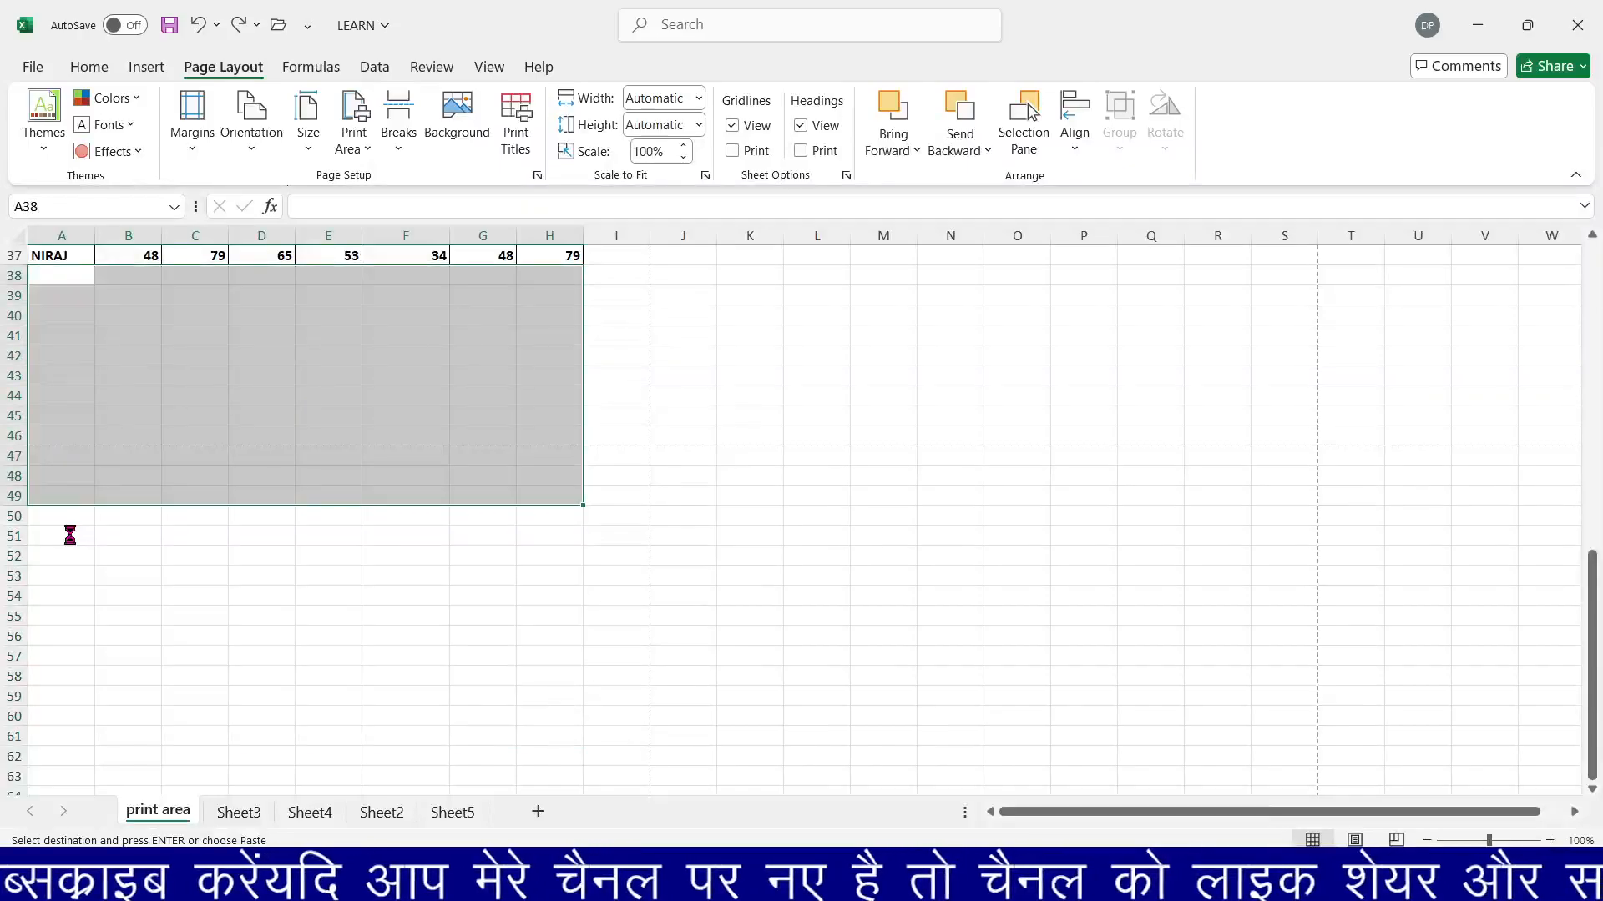
key("ctrl+z")
key("ctrl+z")
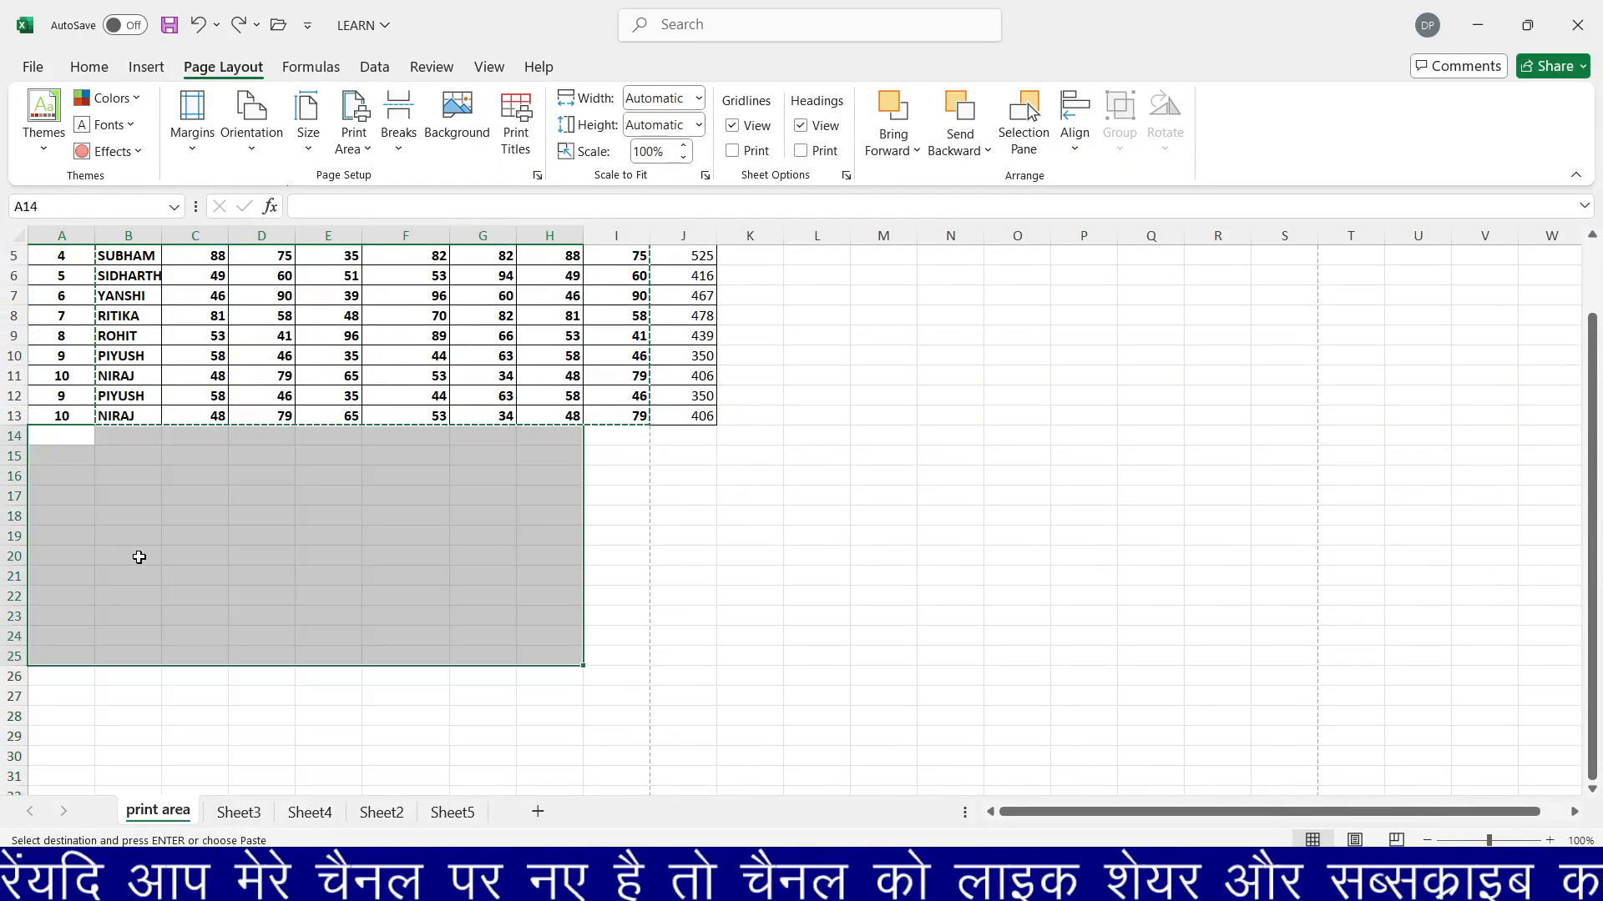
Paste the copied names and marks block below the table at B14, B26, B38 and B50.
left_click(123, 439)
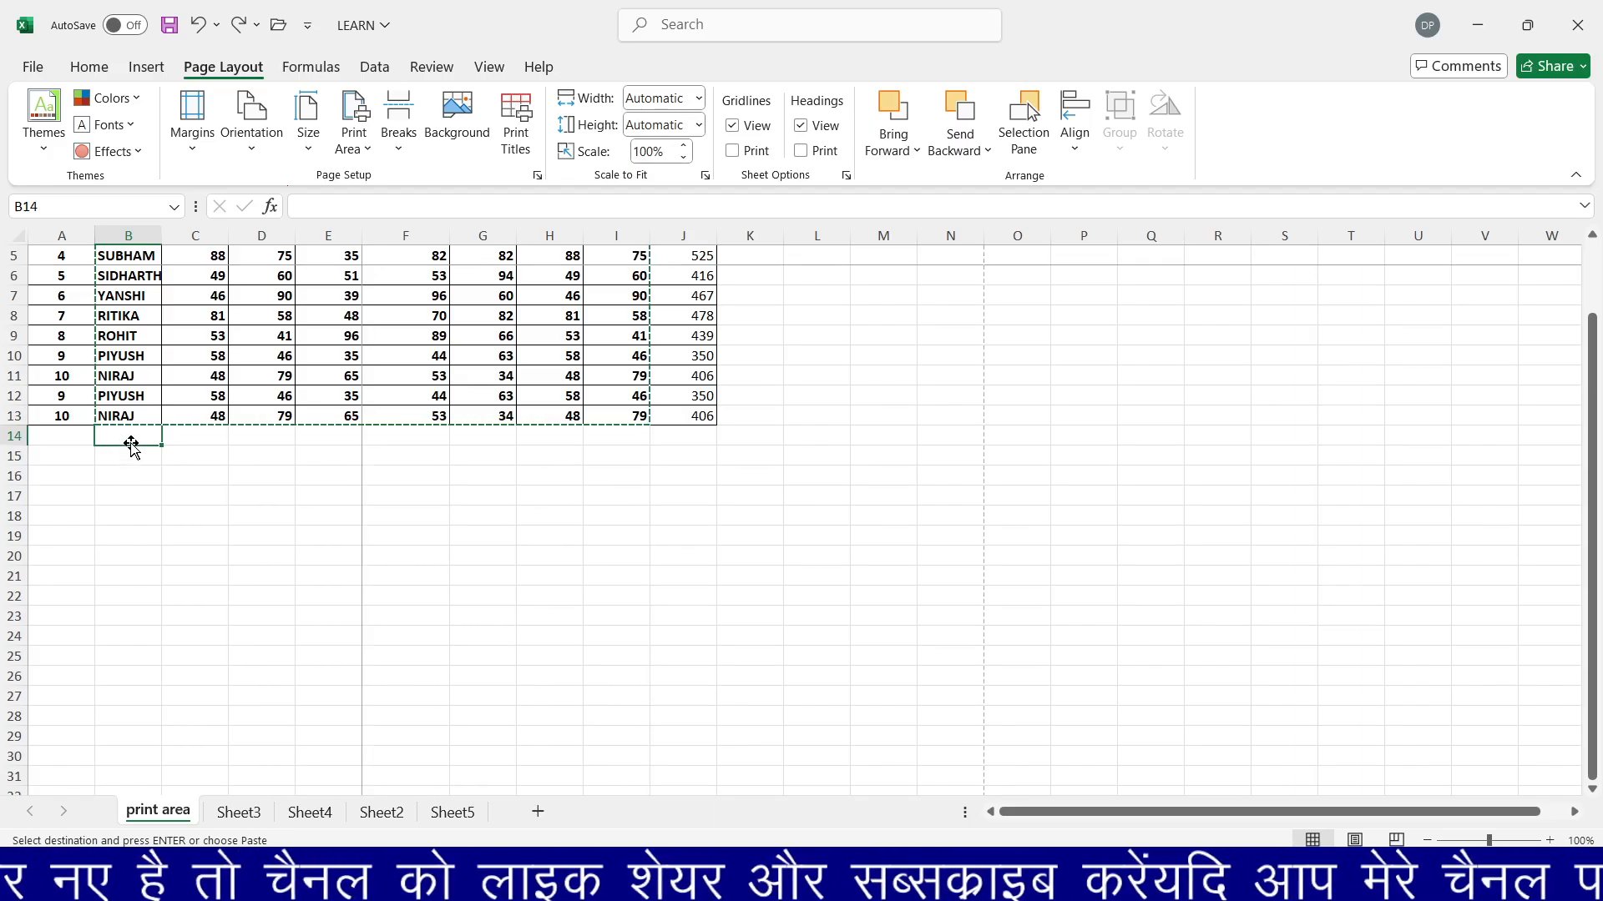
key("ctrl+v")
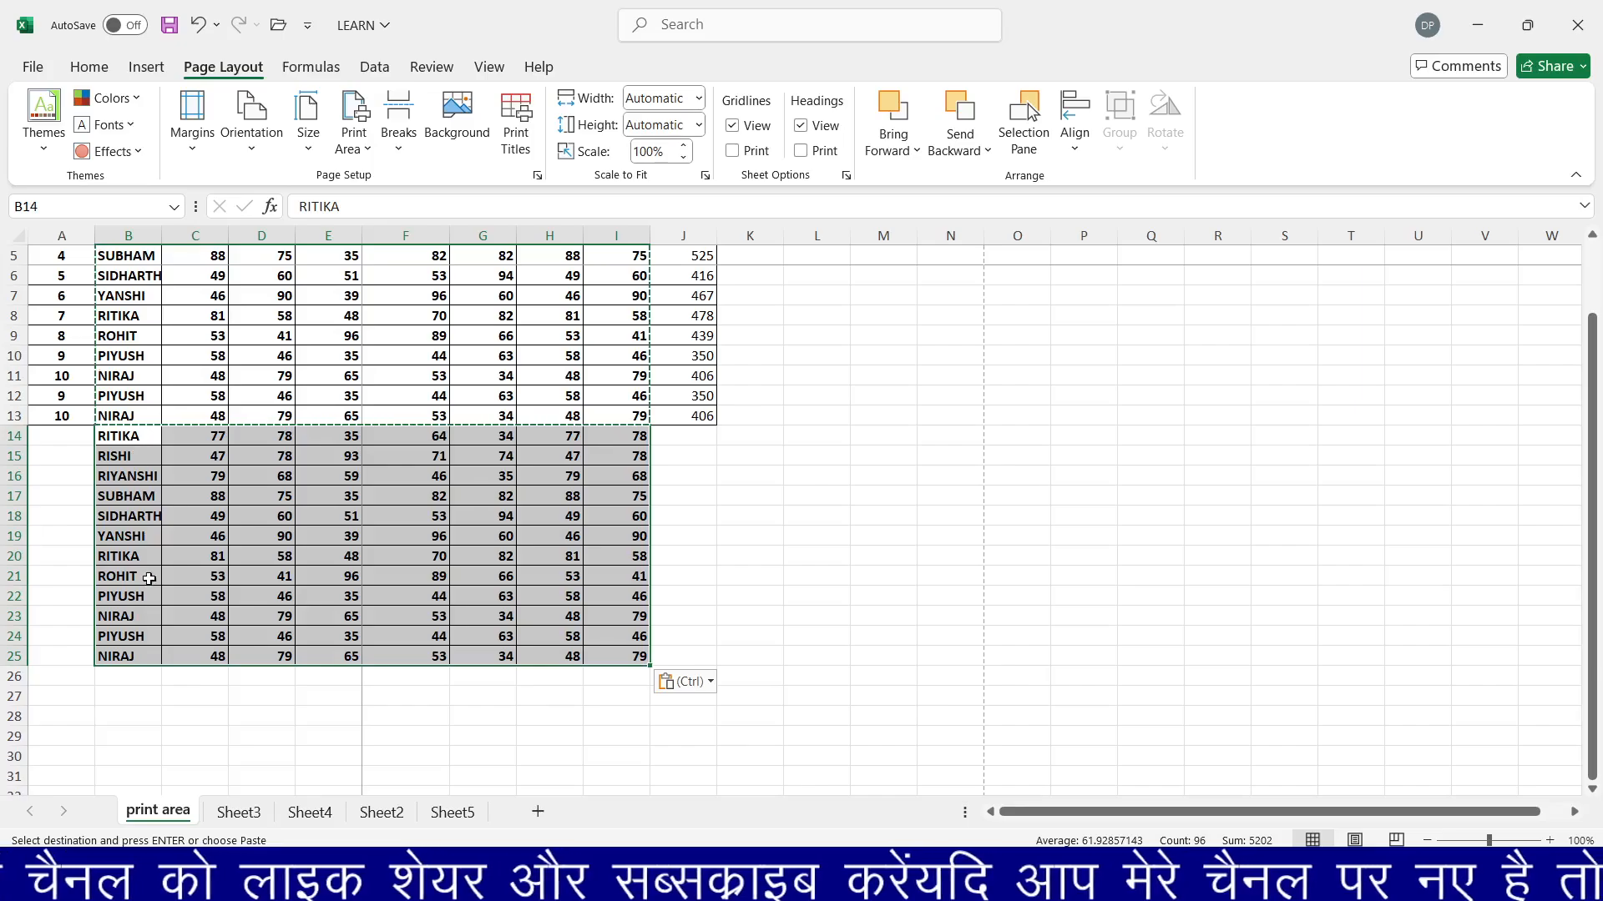
left_click(135, 682)
key("ctrl+v")
scroll(168, 716, "down", 5)
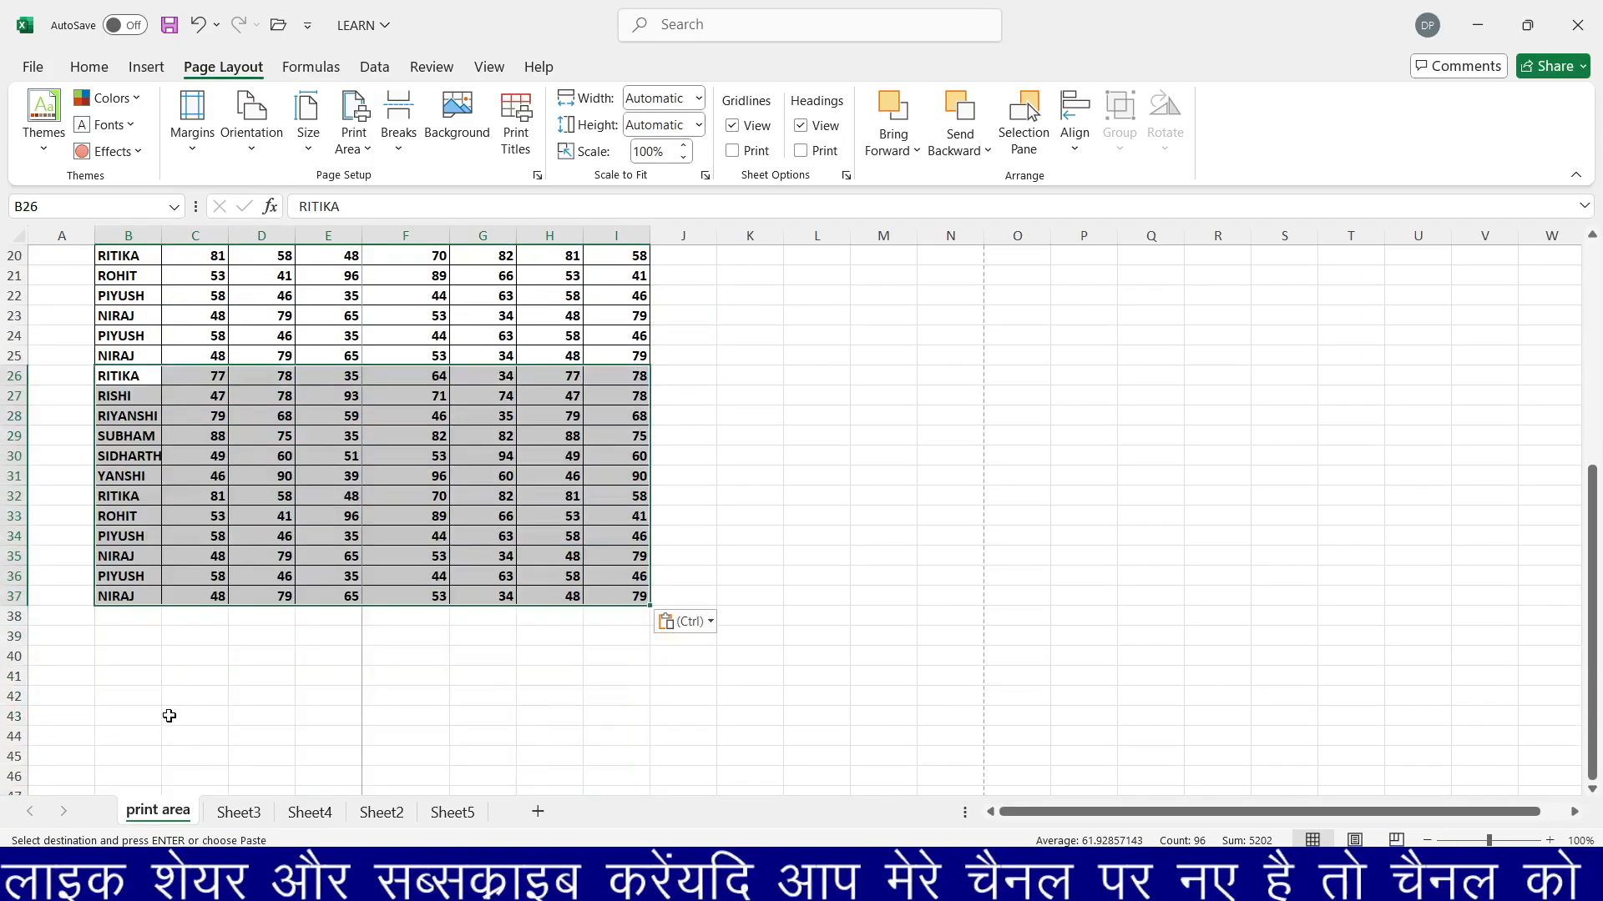
scroll(168, 676, "up", 6)
scroll(168, 655, "down", 6)
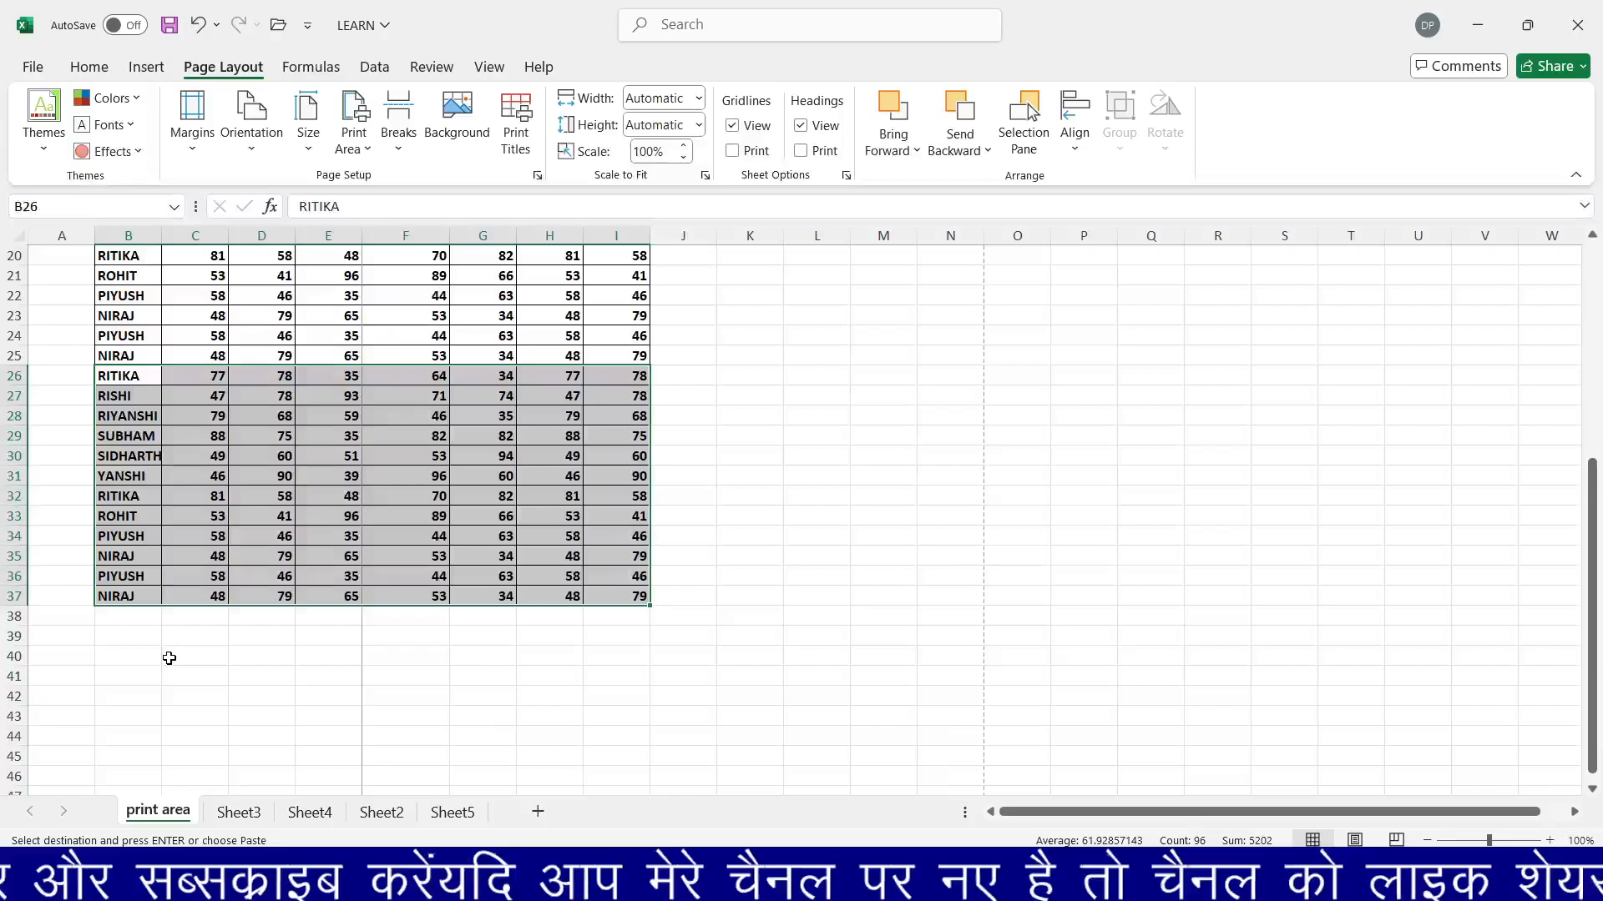
left_click(138, 619)
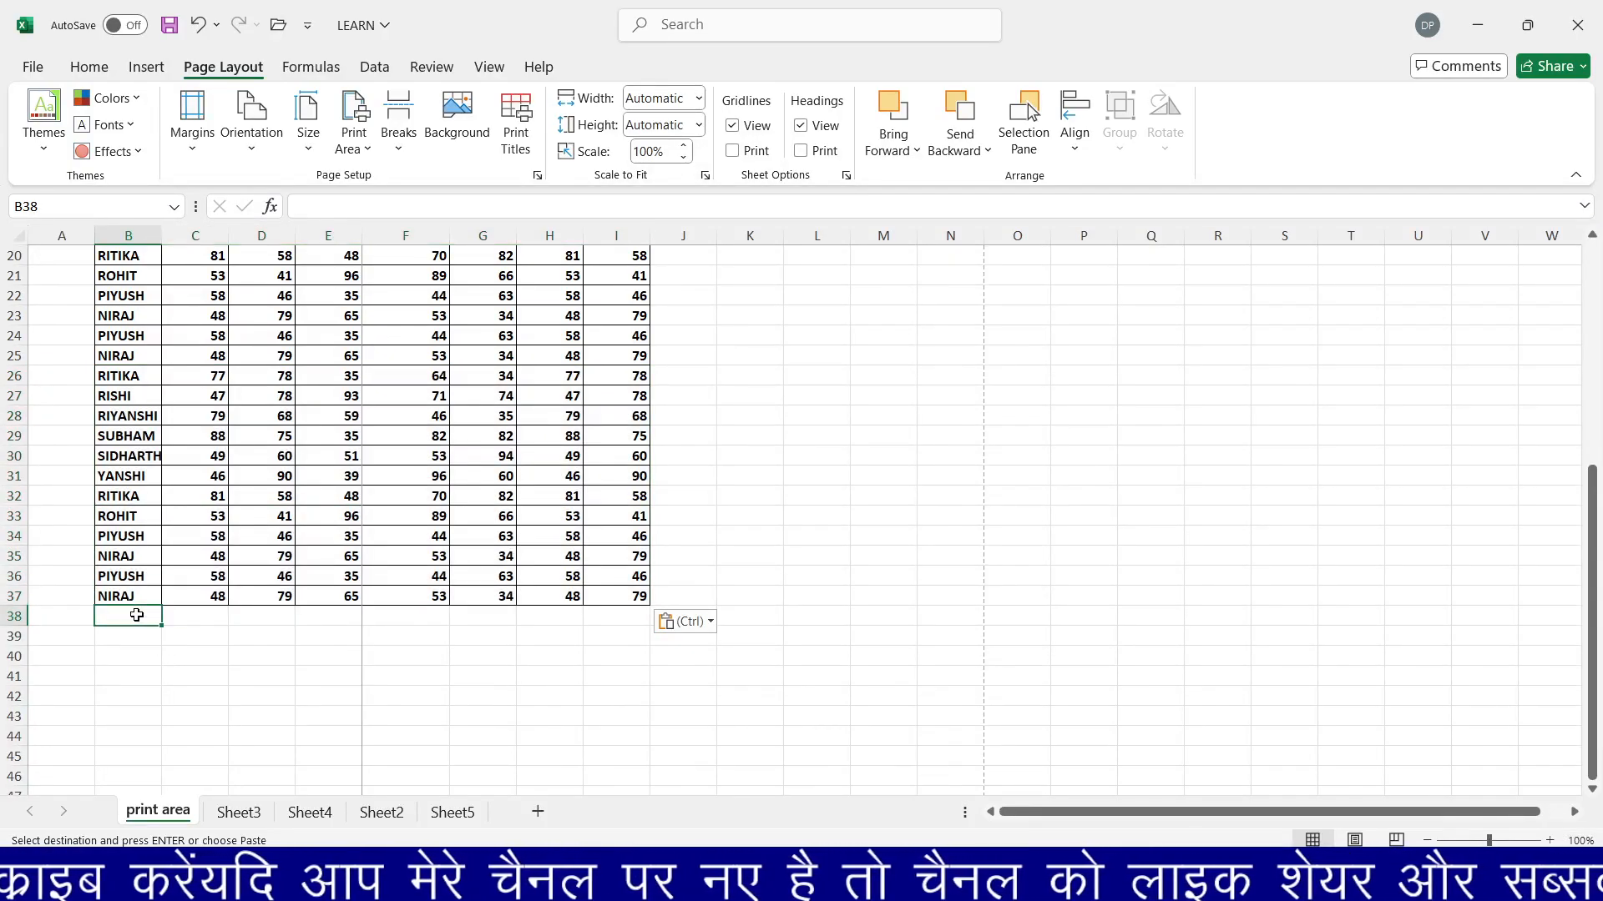
key("ctrl+v")
scroll(184, 616, "down", 7)
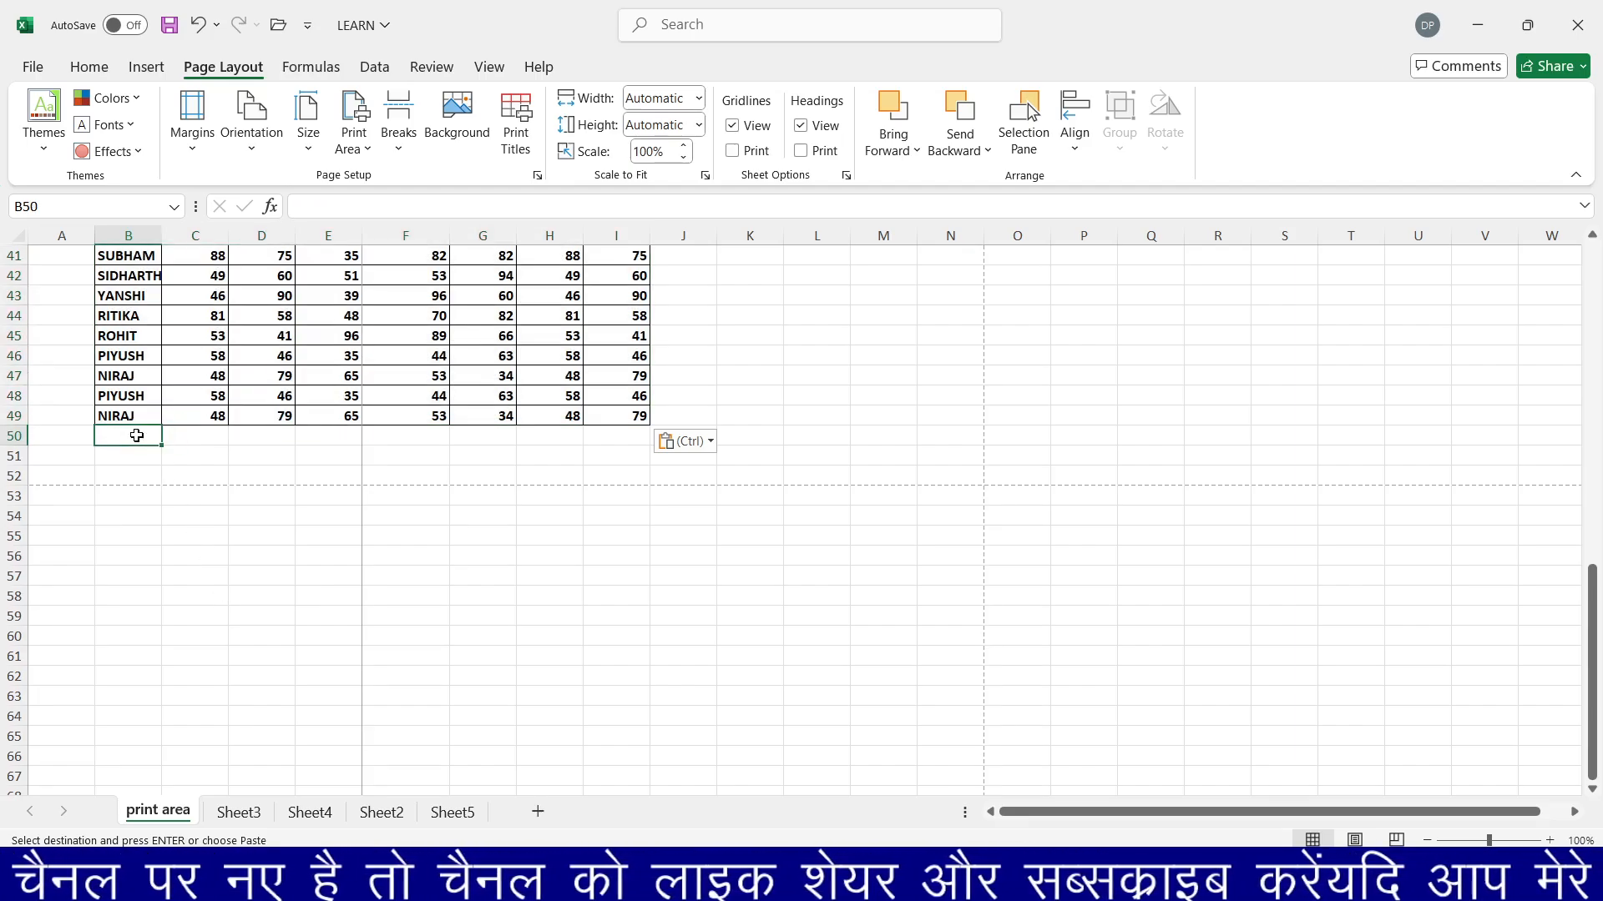
key("ctrl+v")
Extend the serial number series in column A from A12:A13 down to A61.
scroll(136, 435, "up", 11)
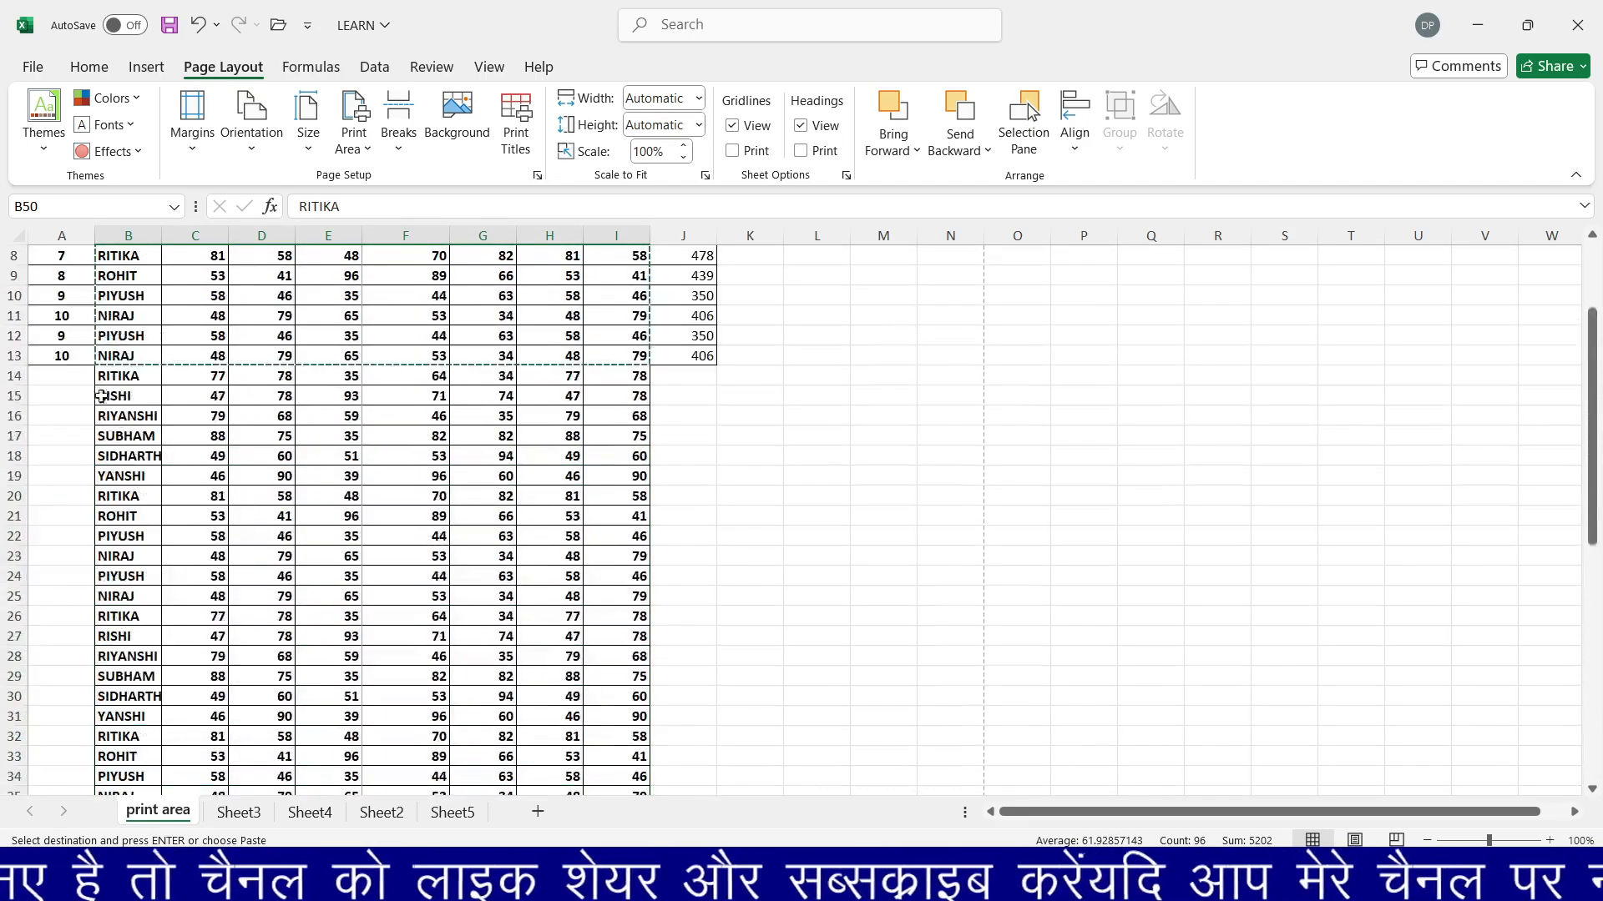
left_click_drag(62, 335, 78, 723)
scroll(483, 605, "up", 12)
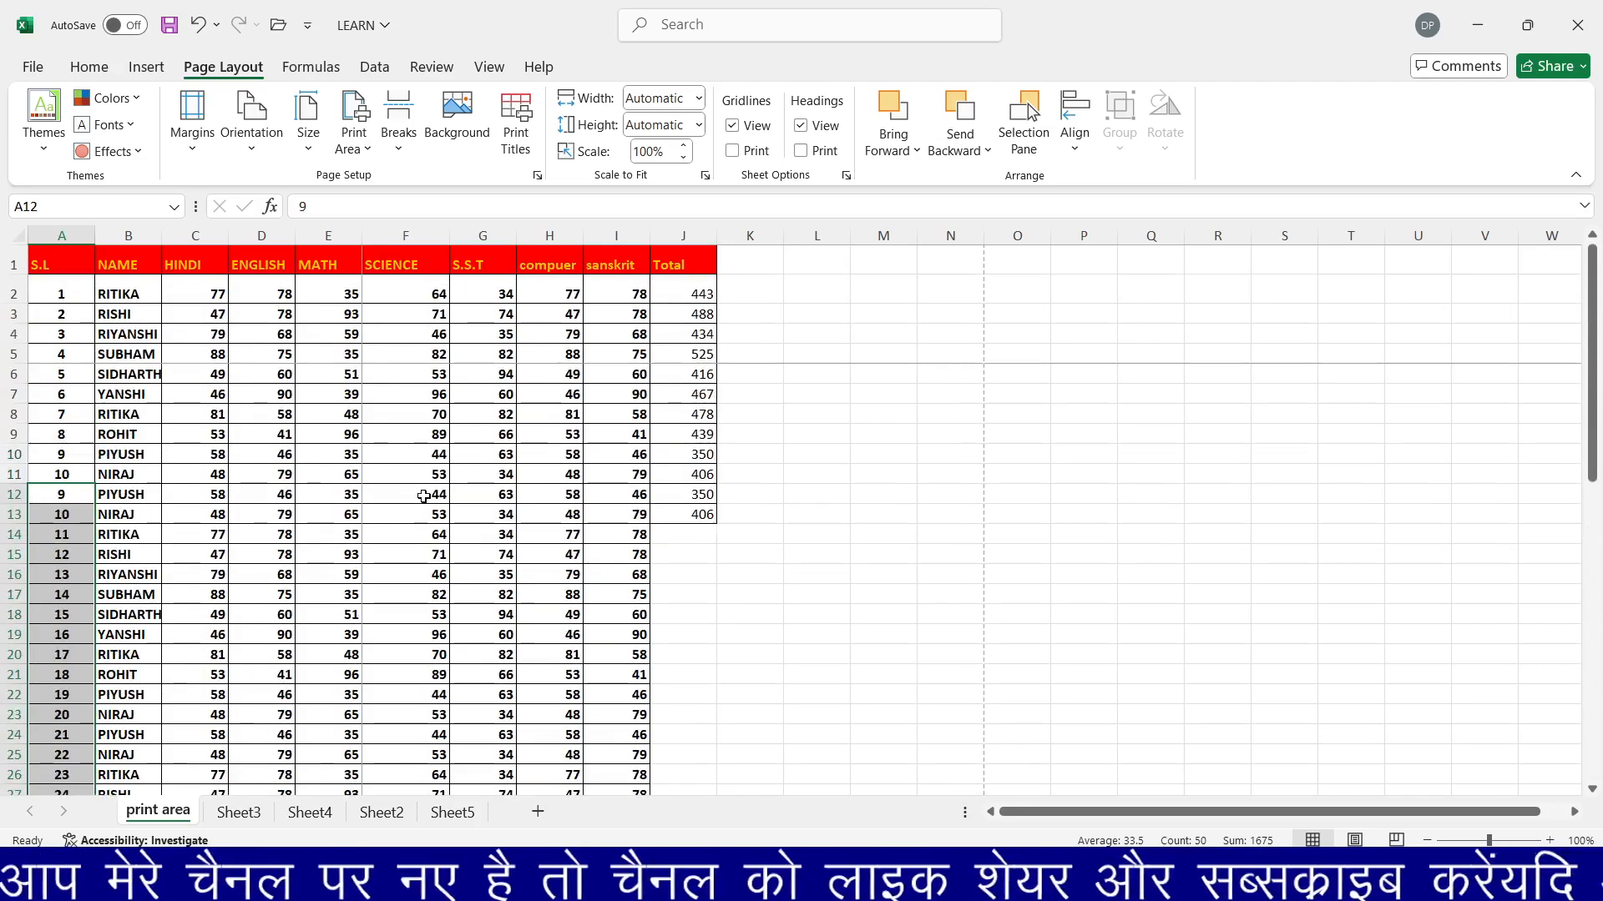
Open the print preview of the extended marks sheet and page through to page 5 to check the headings.
left_click(181, 369)
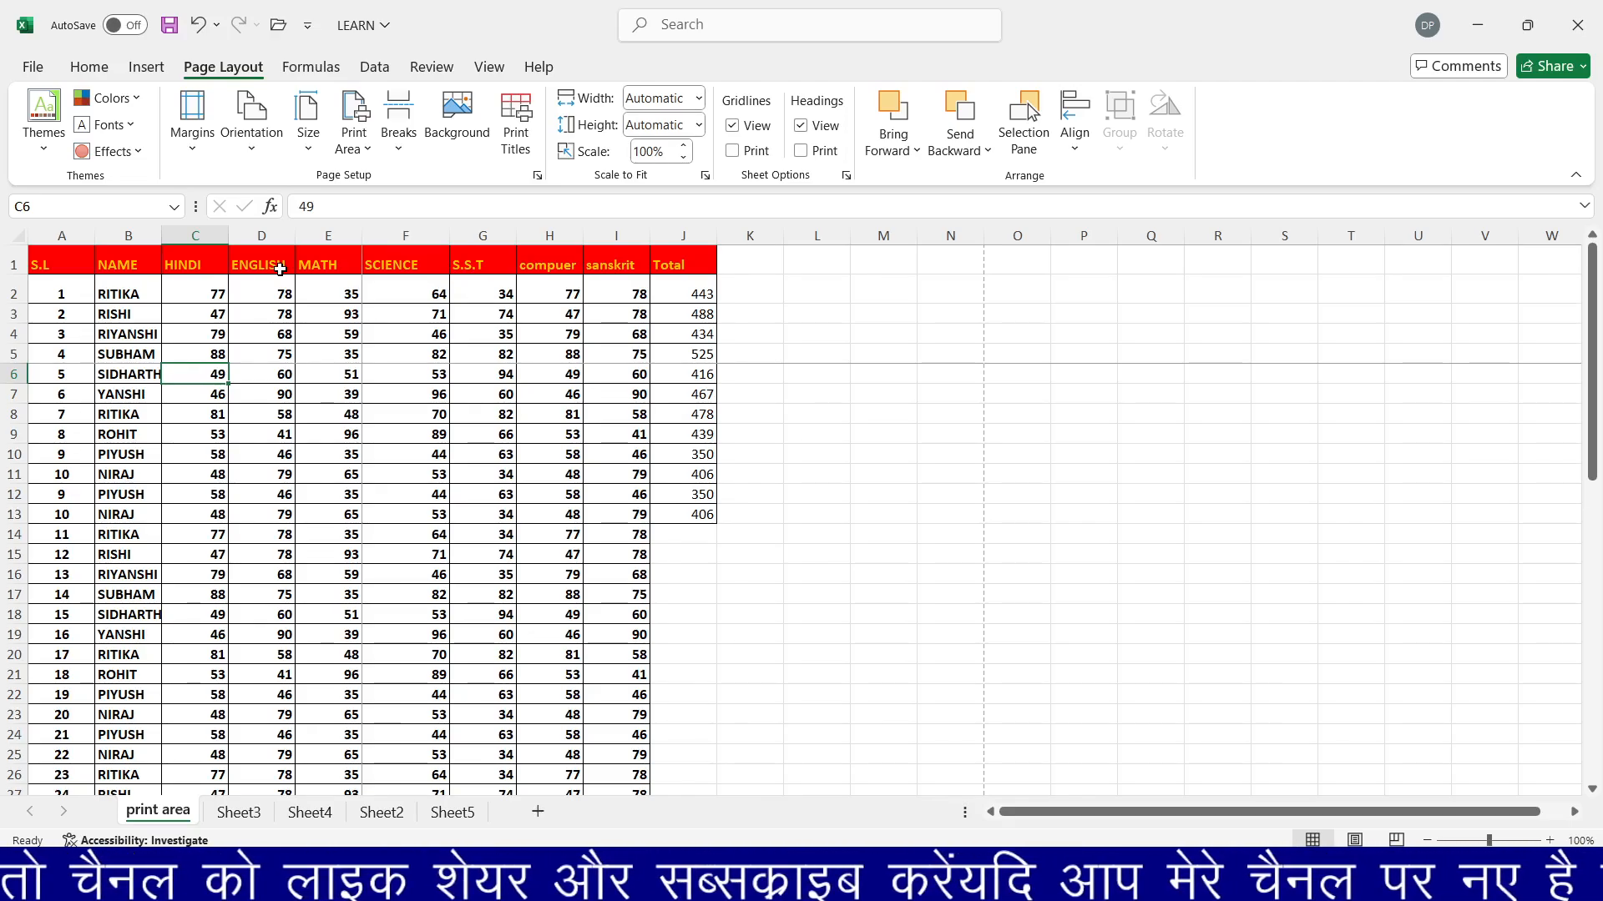
key("ctrl+p")
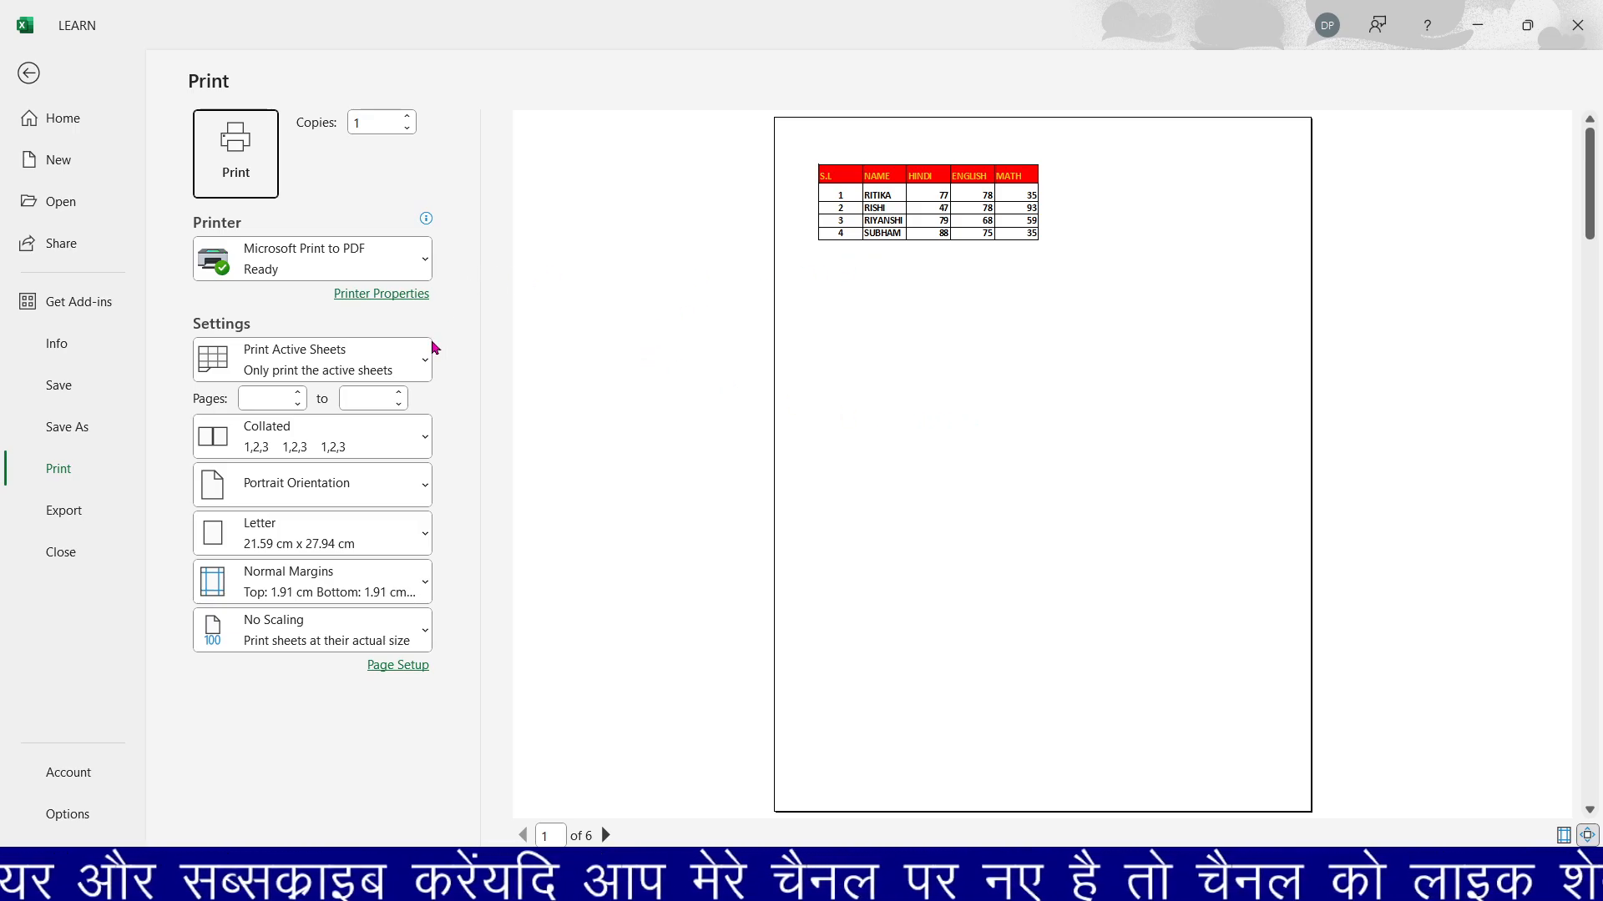
left_click(606, 836)
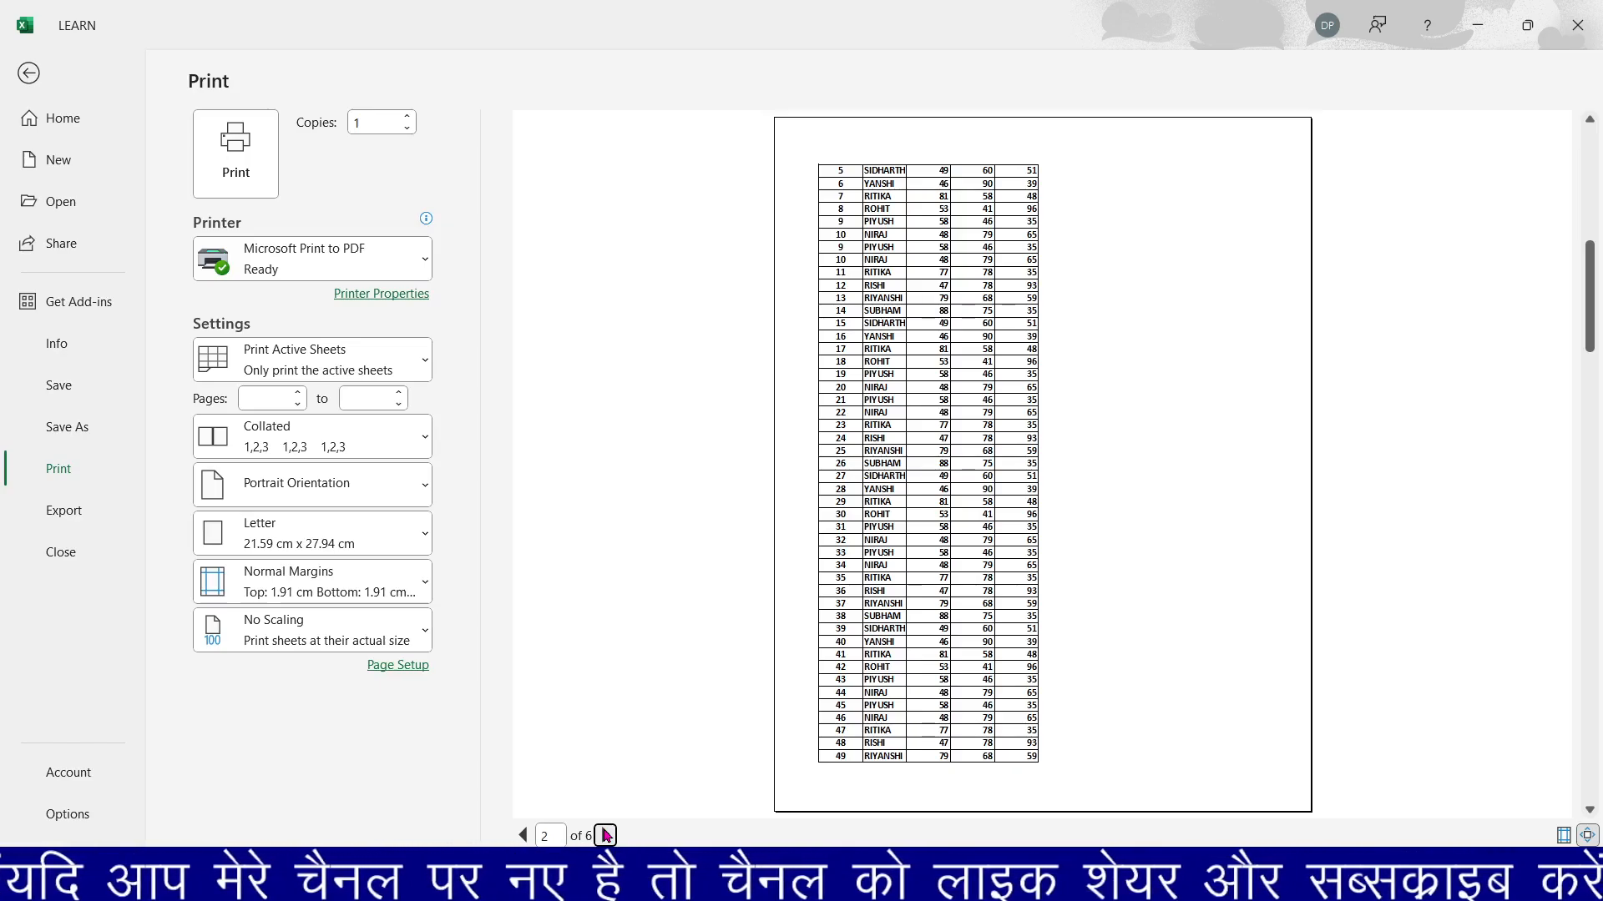
left_click(606, 836)
left_click(606, 836)
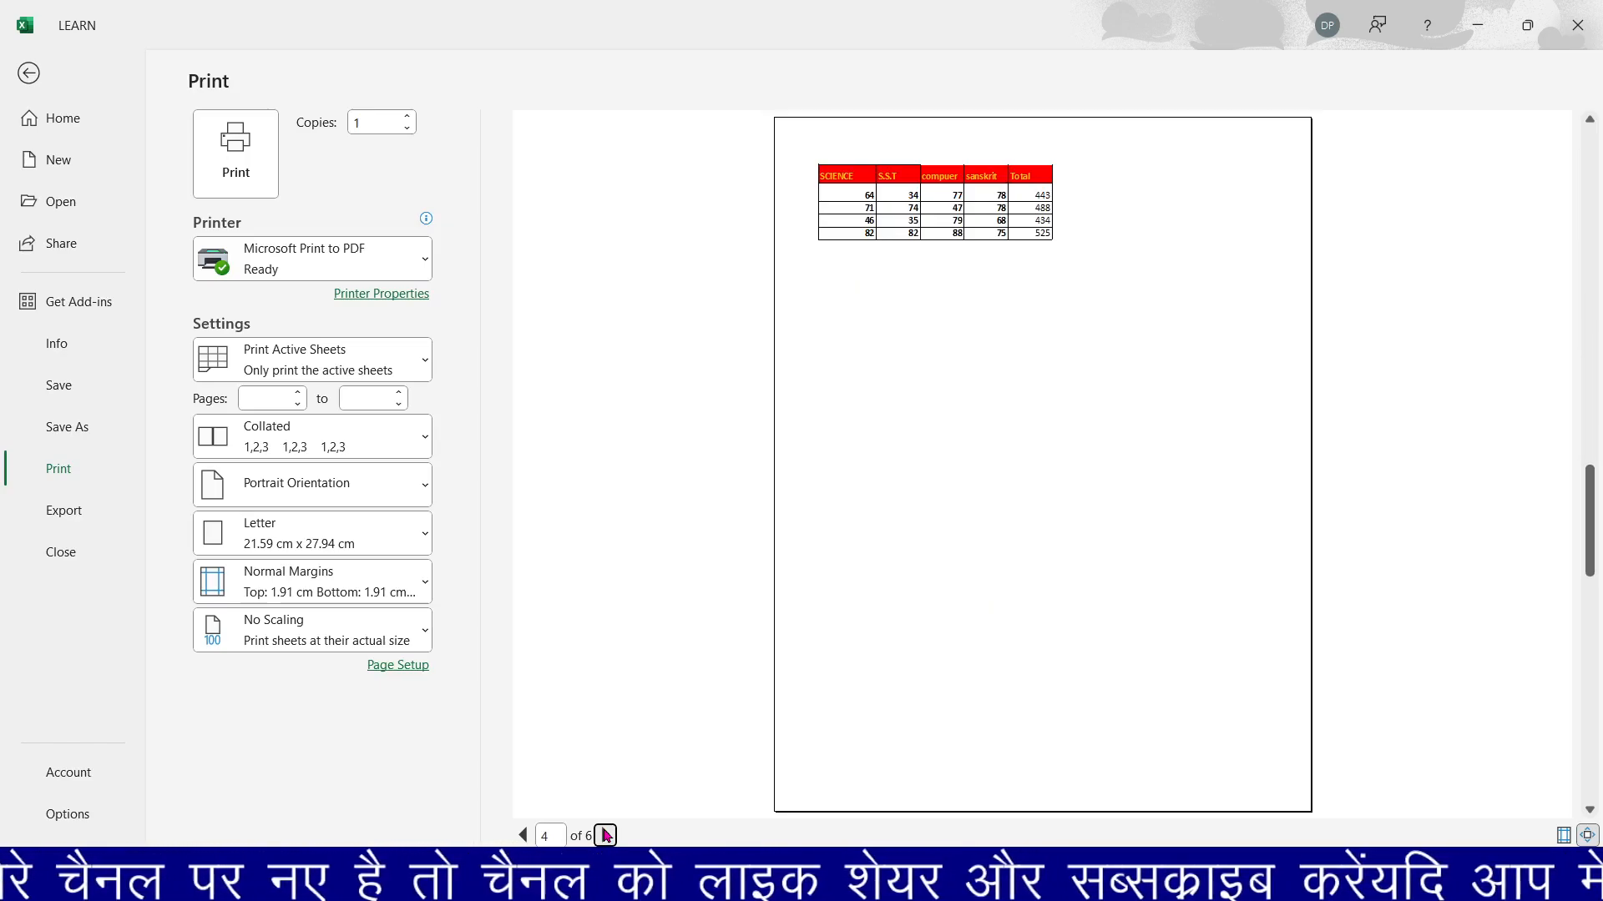
left_click(606, 836)
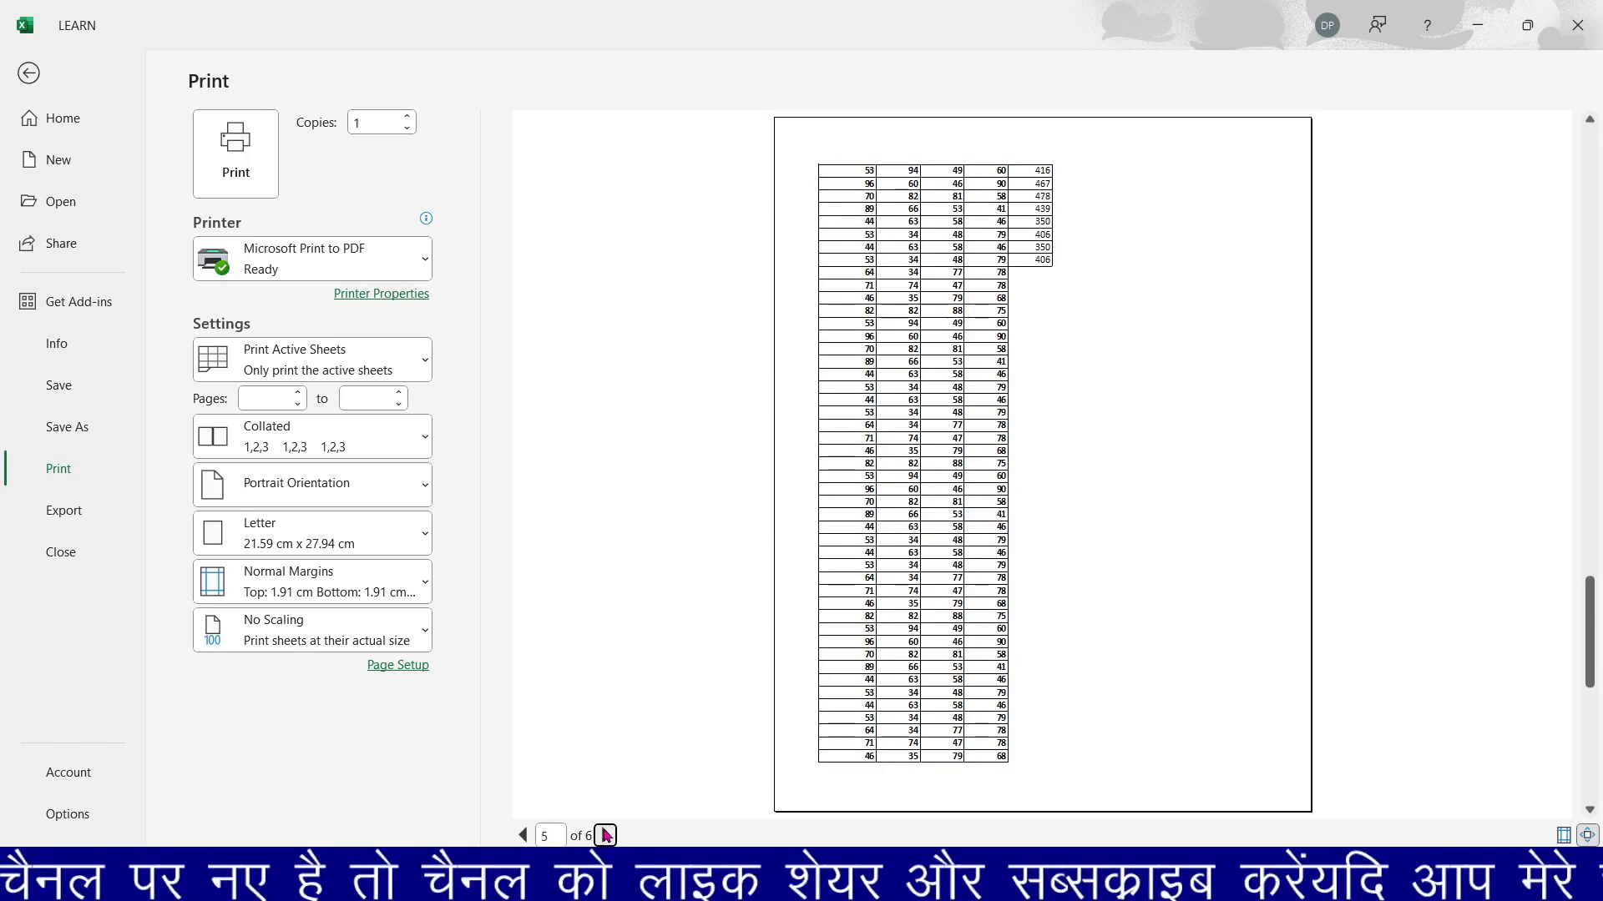
left_click(28, 74)
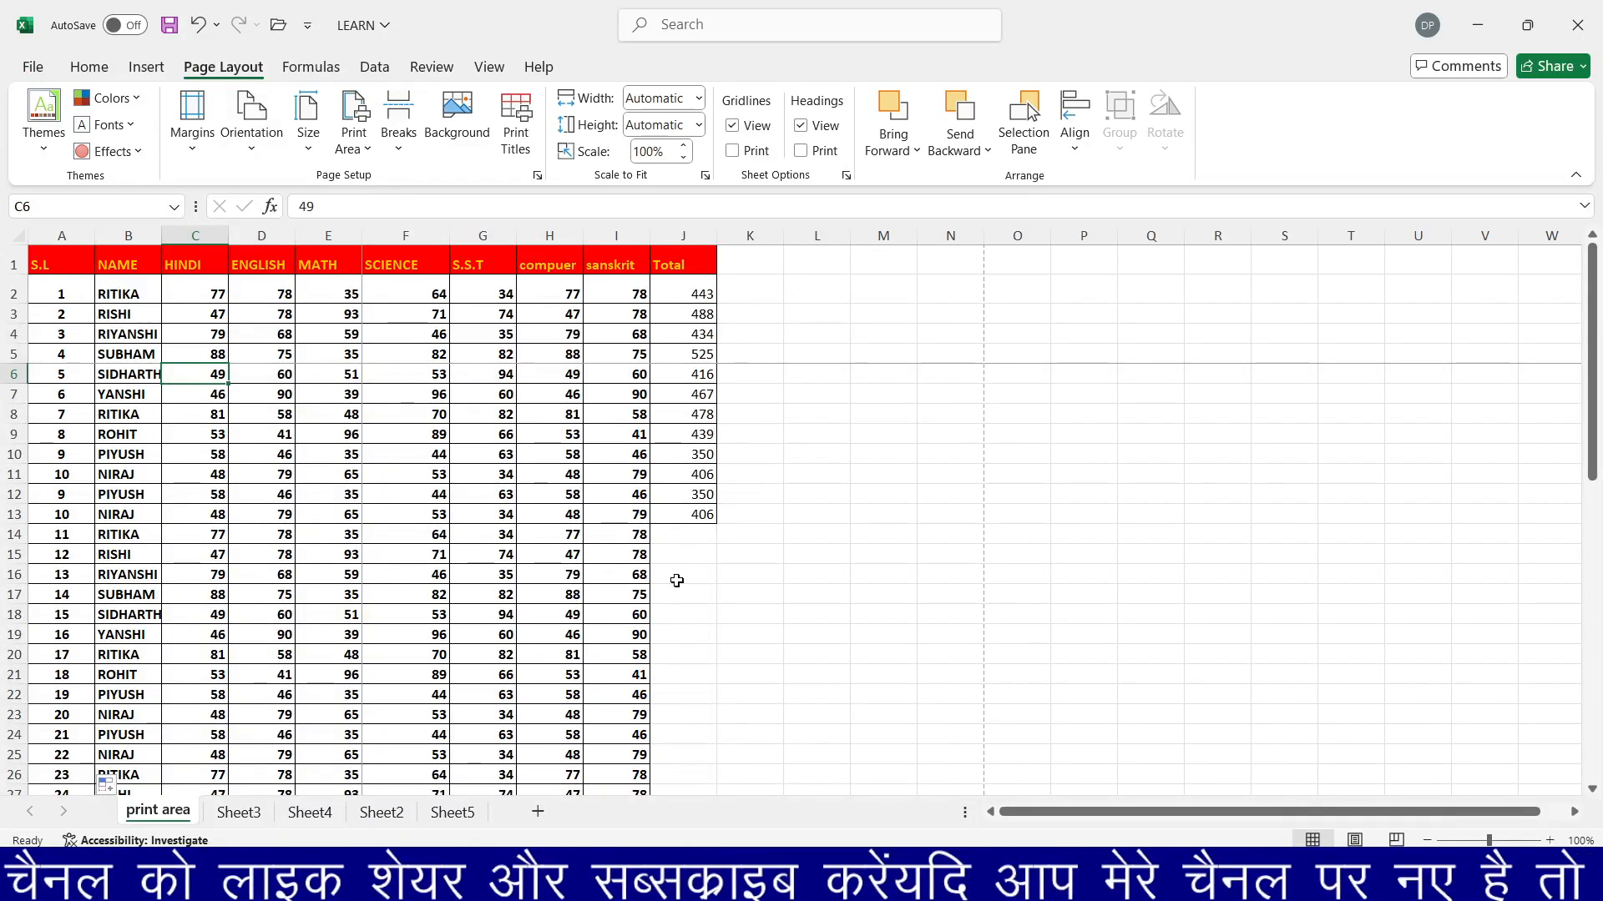
Remove the manual horizontal page break above row 6.
scroll(451, 481, "down", 5)
scroll(442, 480, "up", 5)
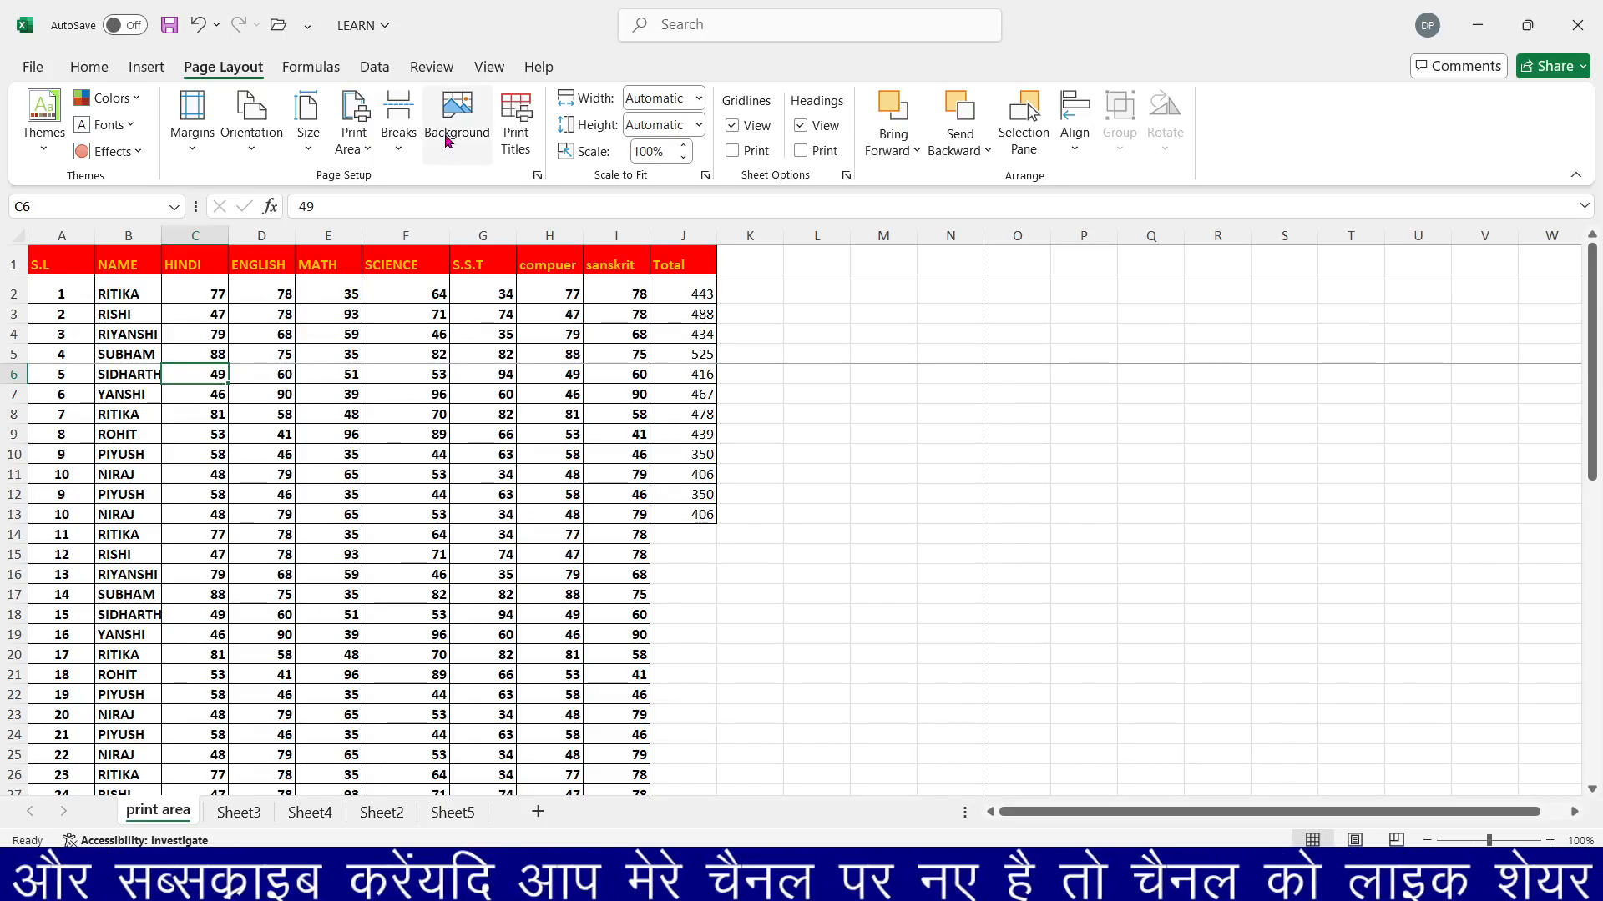
left_click(397, 138)
left_click(440, 216)
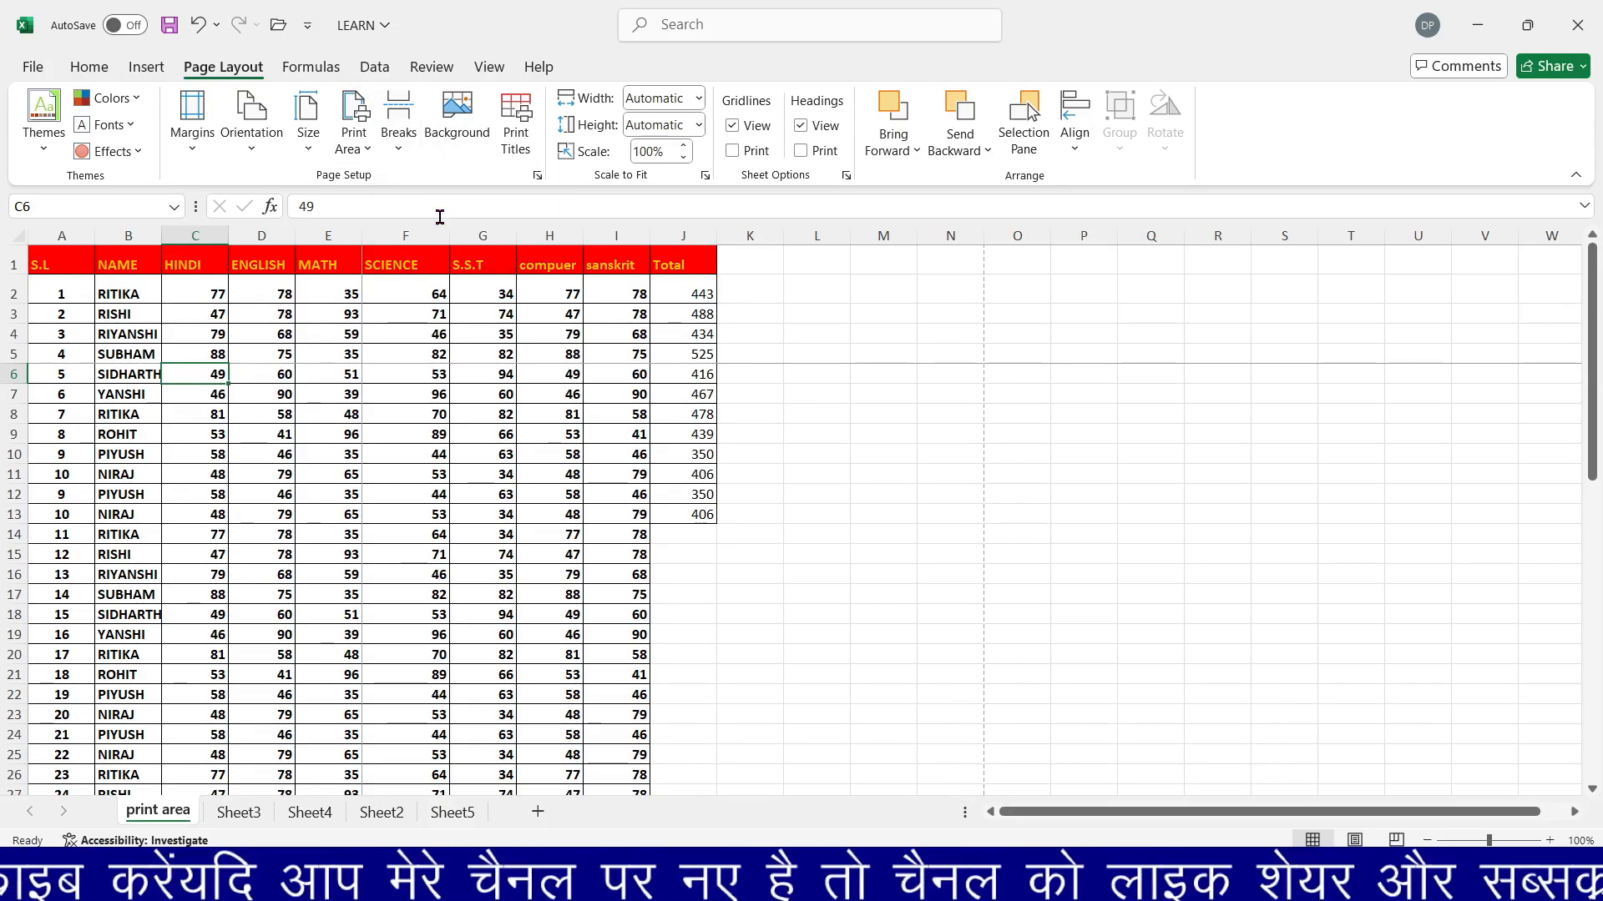
left_click(409, 434)
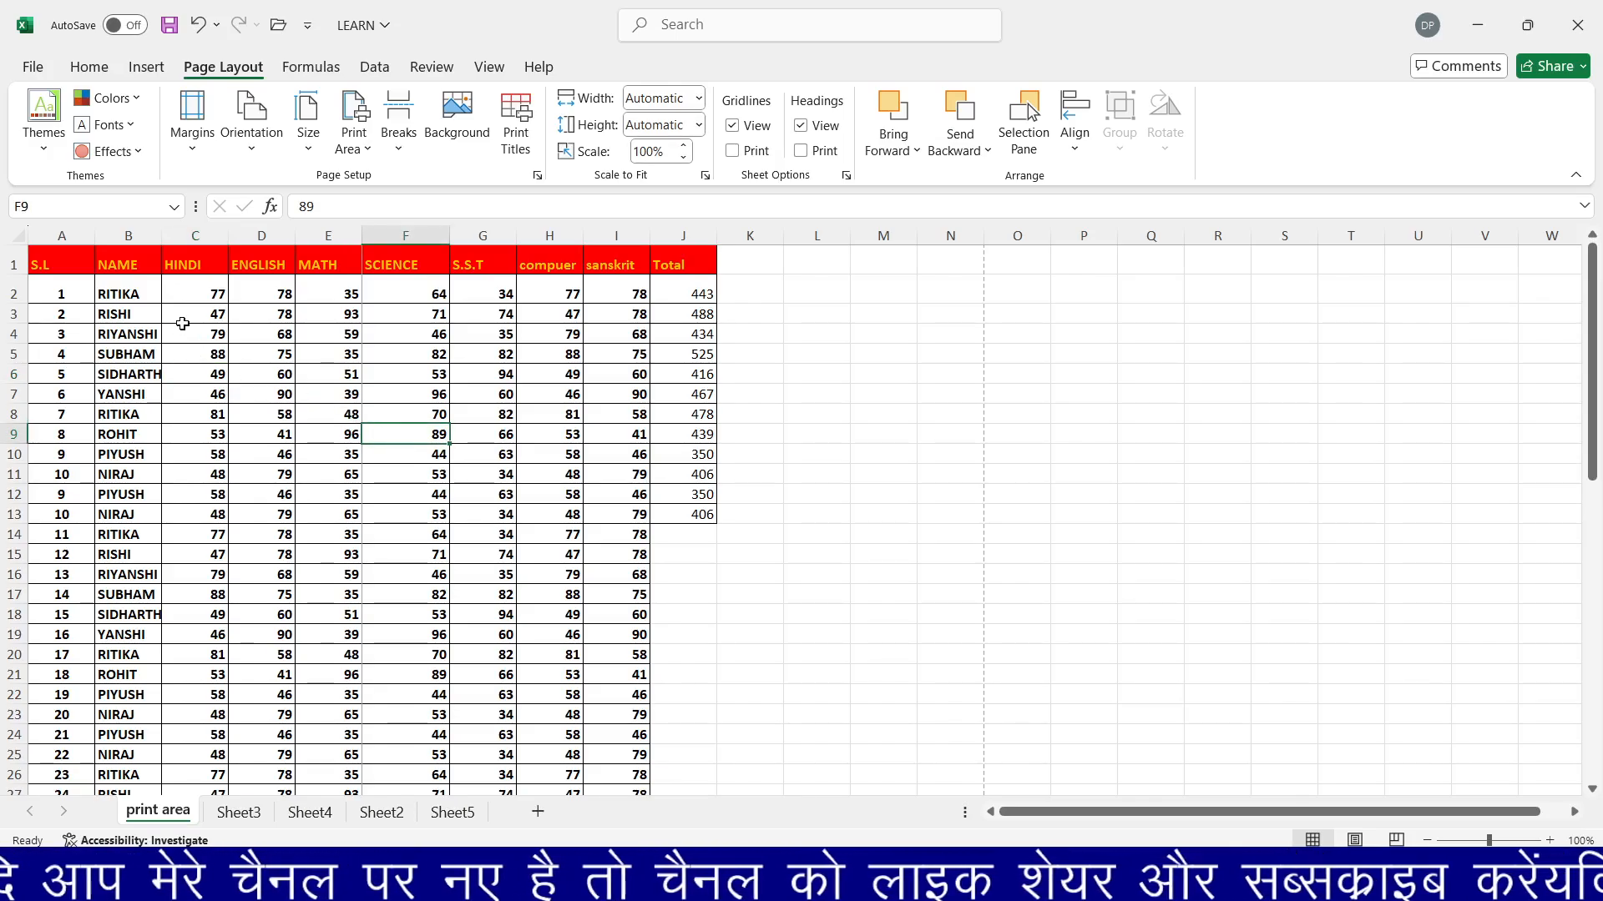
Preview the first two print pages to check how the table splits and whether the header row carries over.
key("ctrl+p")
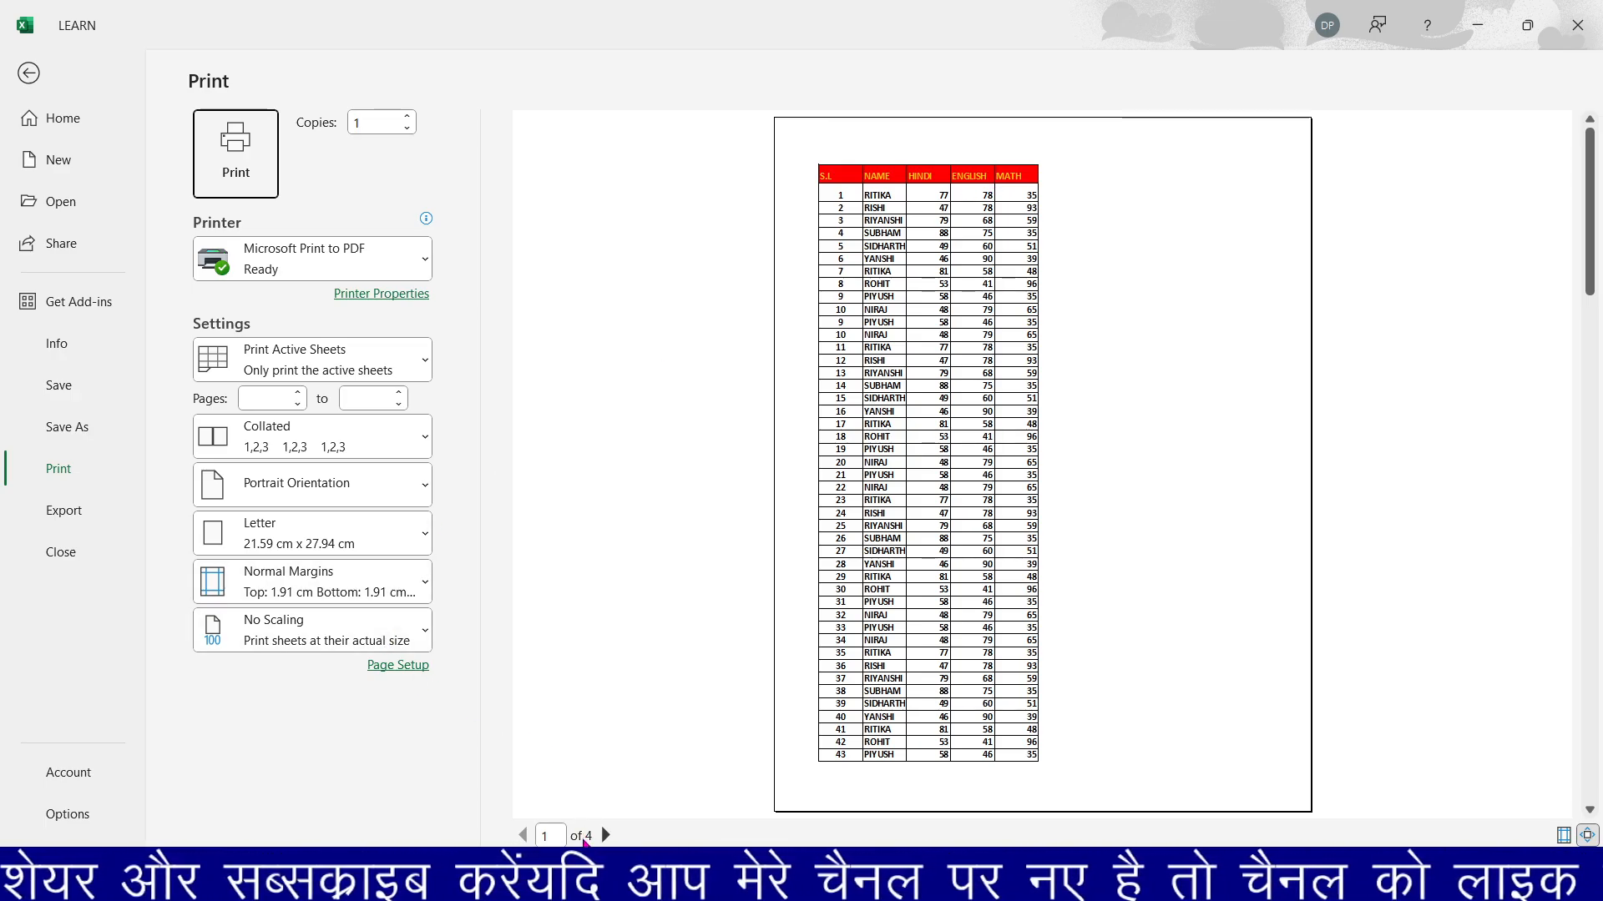
left_click(606, 835)
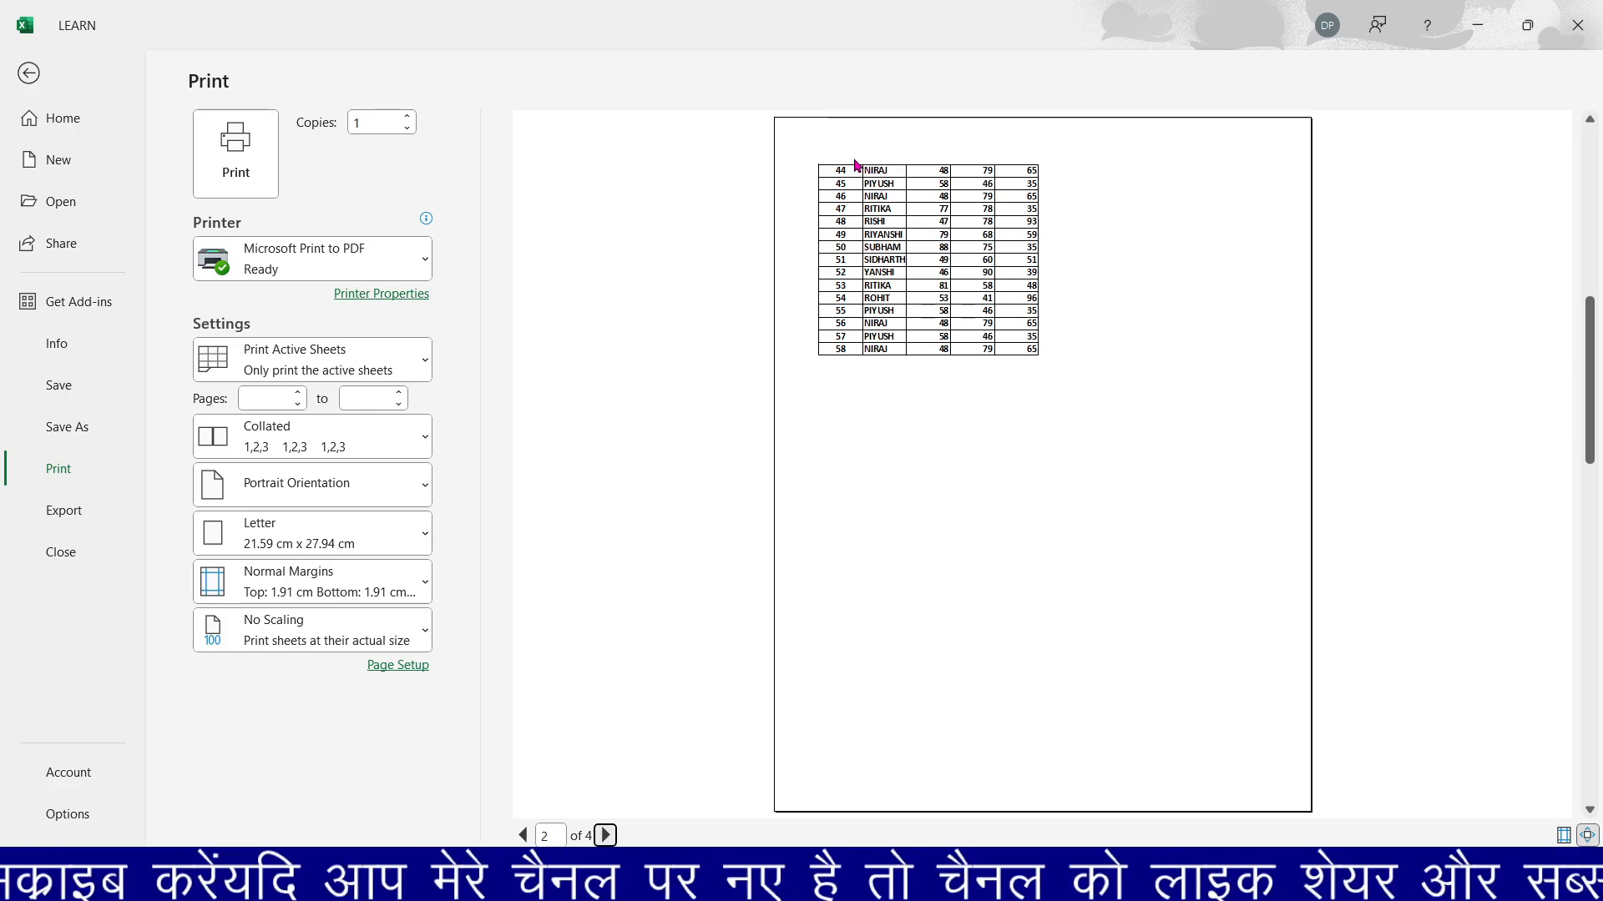
left_click(28, 73)
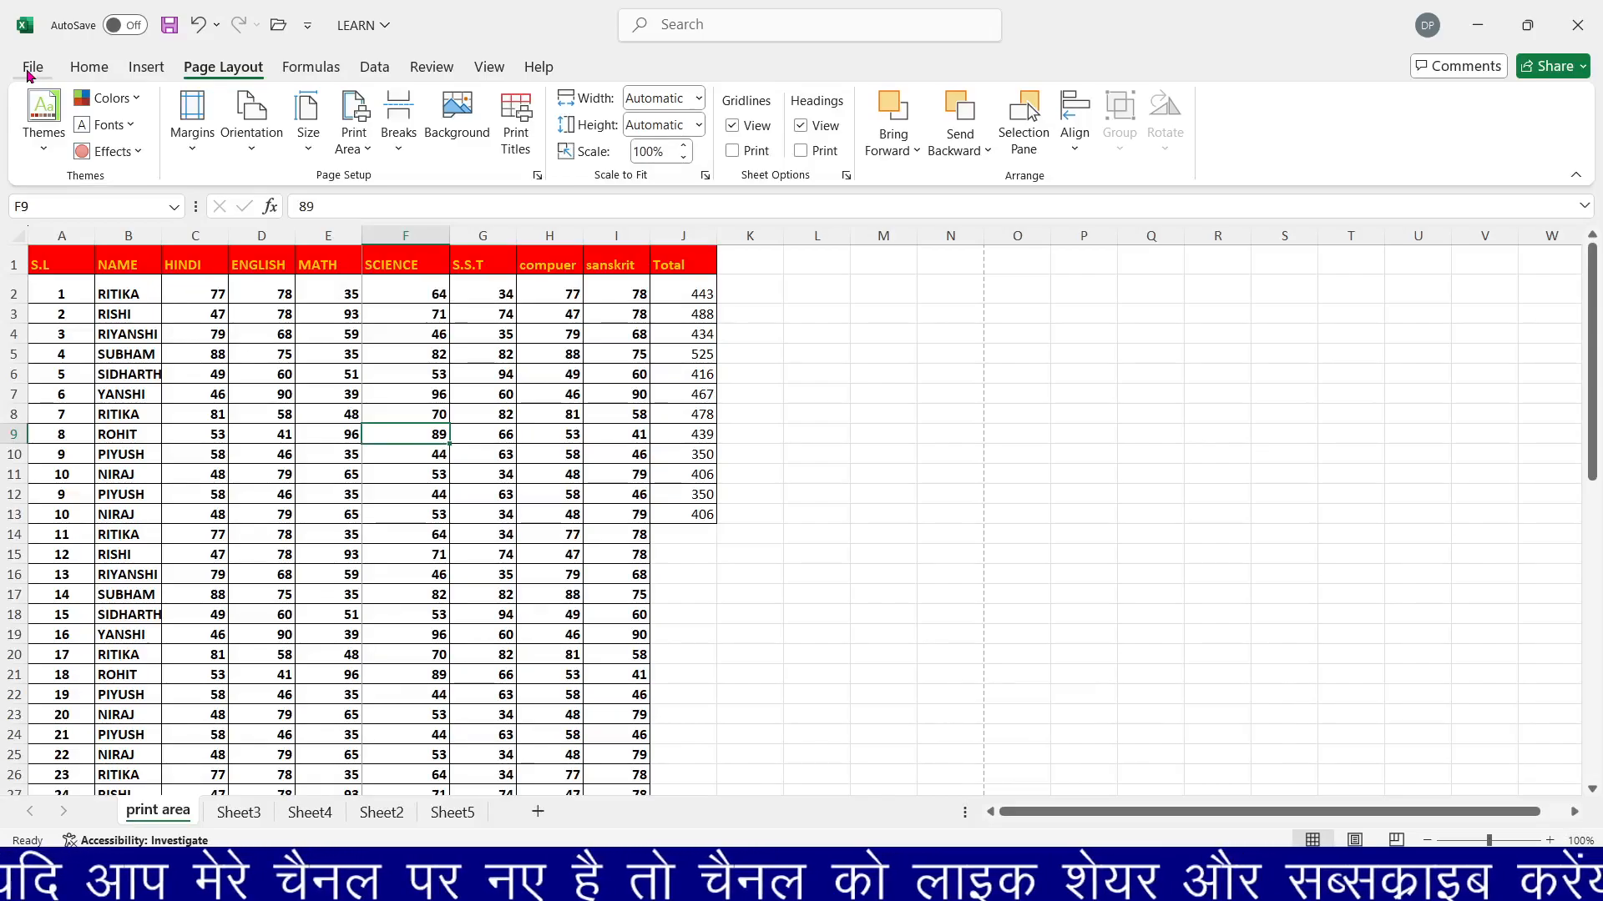
Set the header row $1:$1 as the print title rows to repeat at top of every page.
left_click(244, 370)
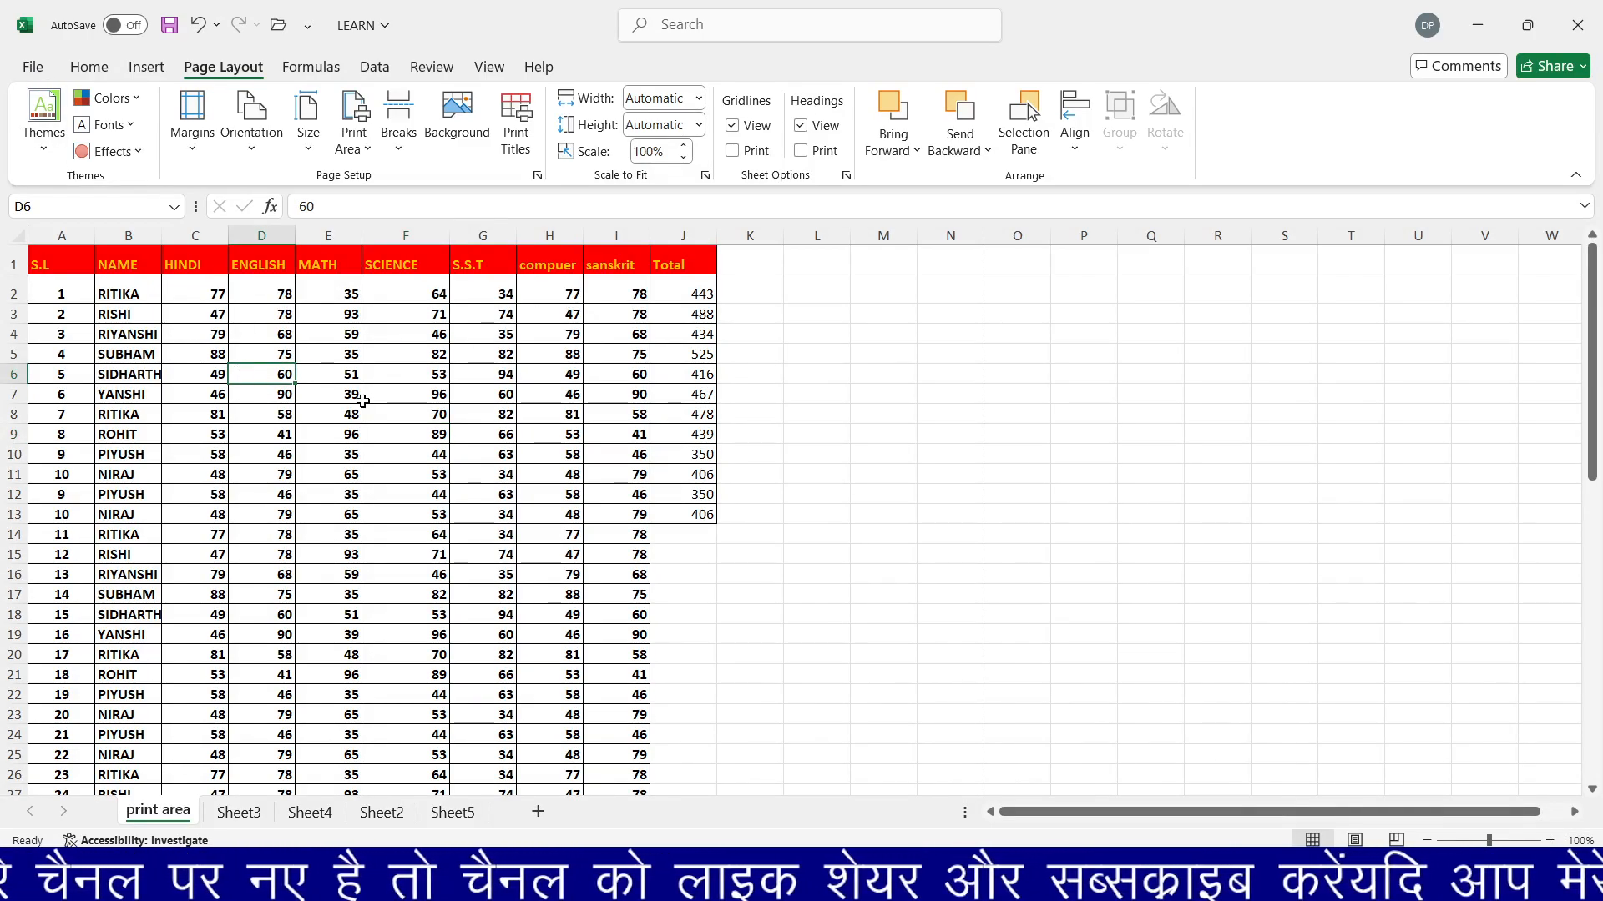
left_click(517, 113)
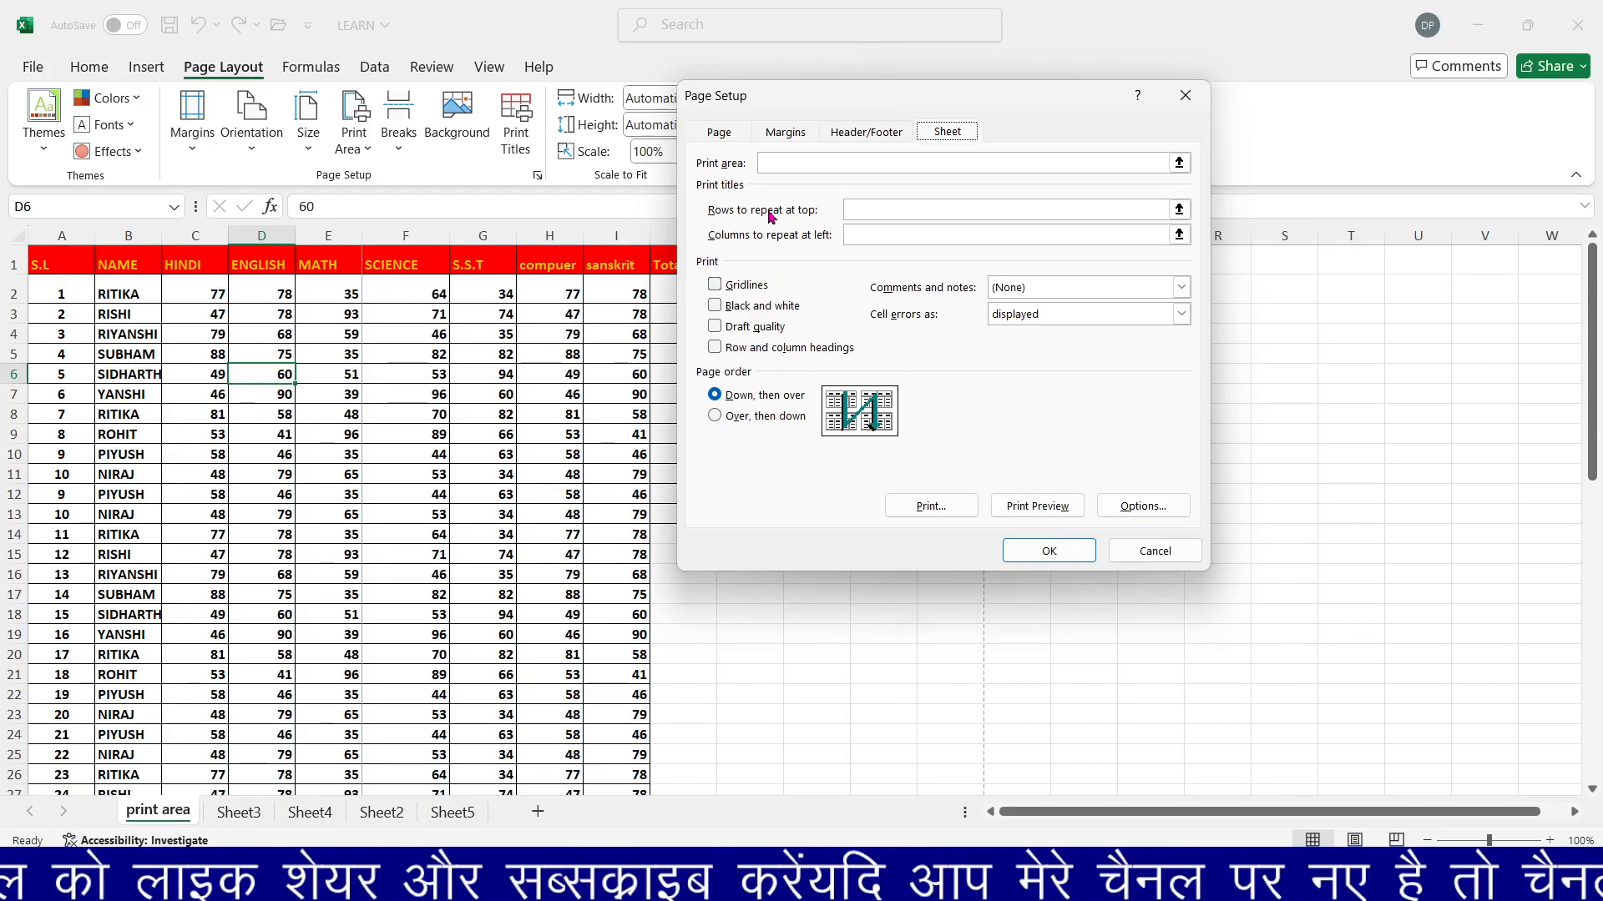
left_click(868, 208)
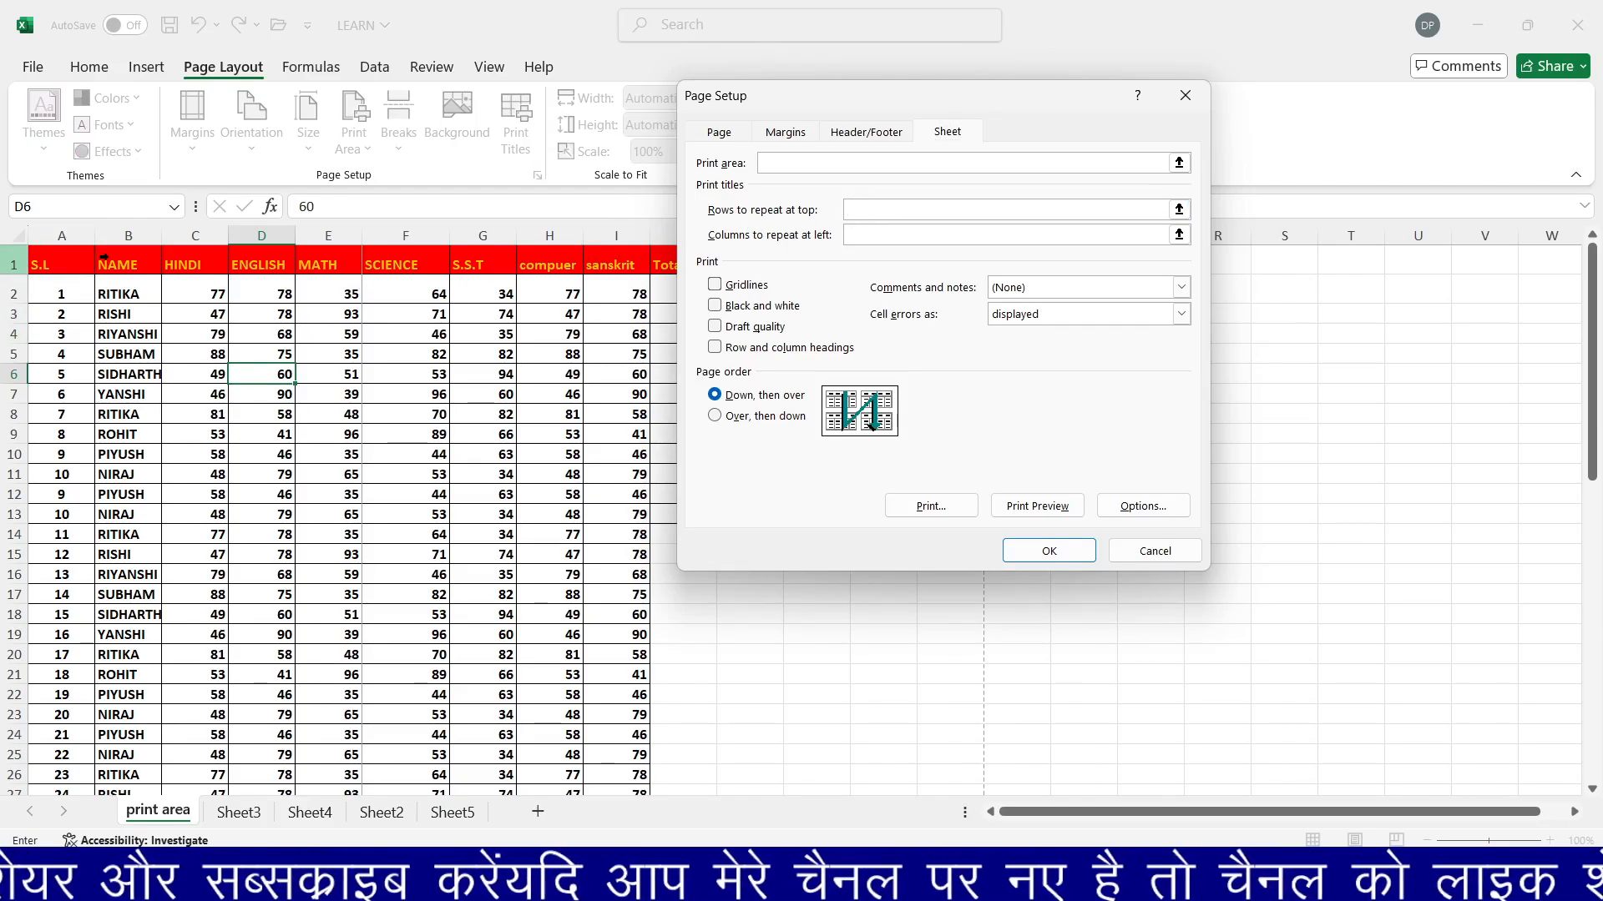
left_click(84, 264)
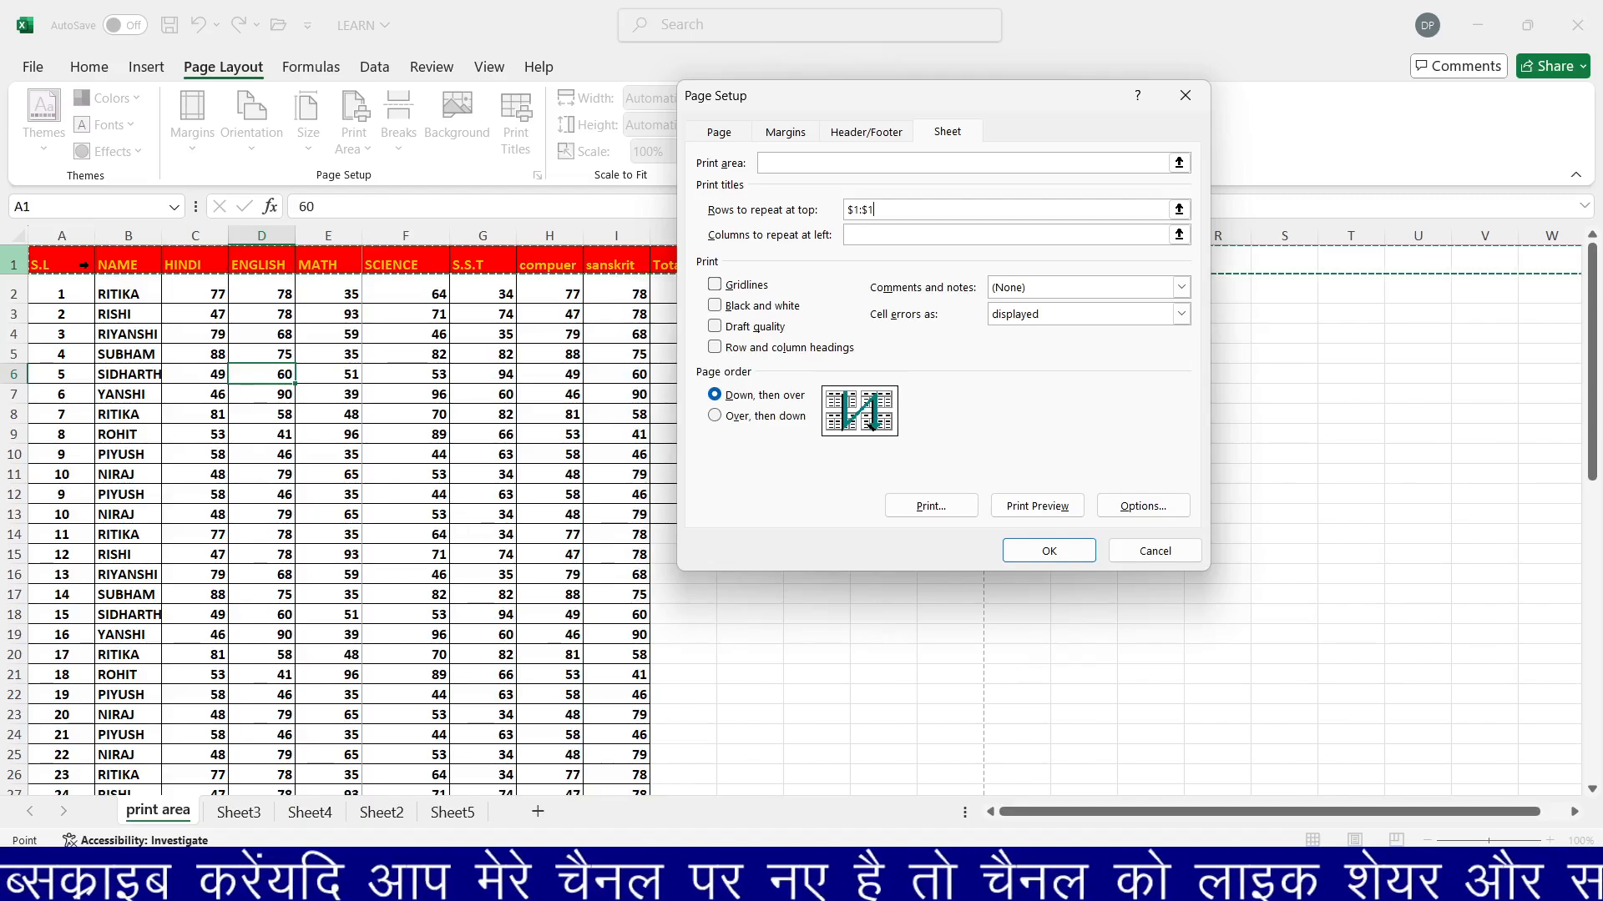
left_click(1055, 554)
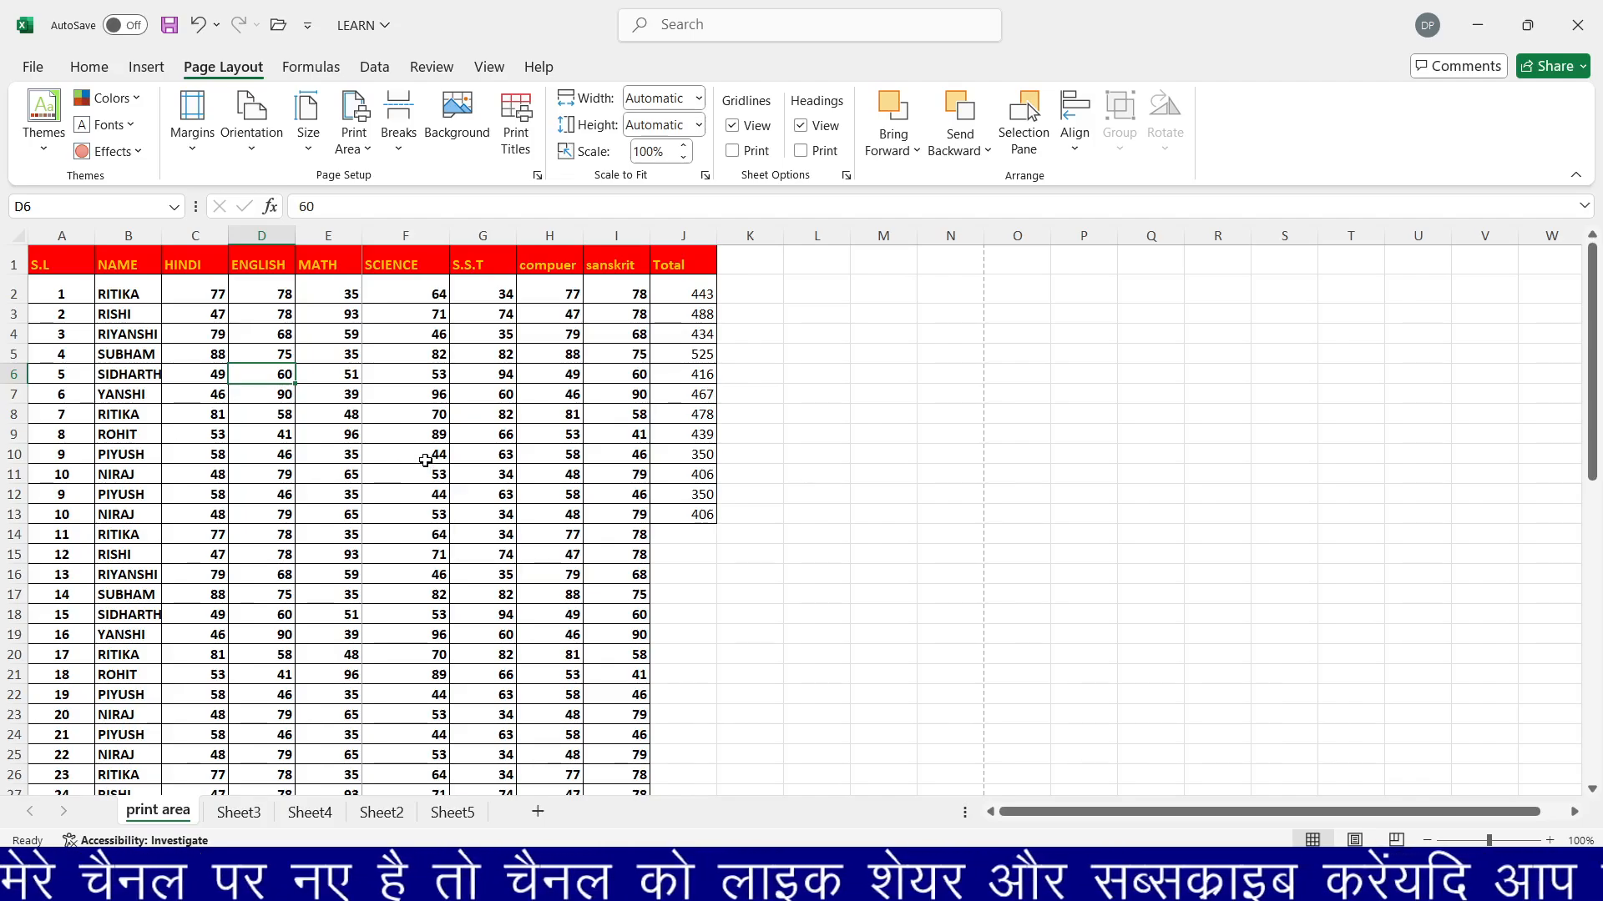
Page through all four pages of the print preview to check the repeated header row.
key("ctrl+p")
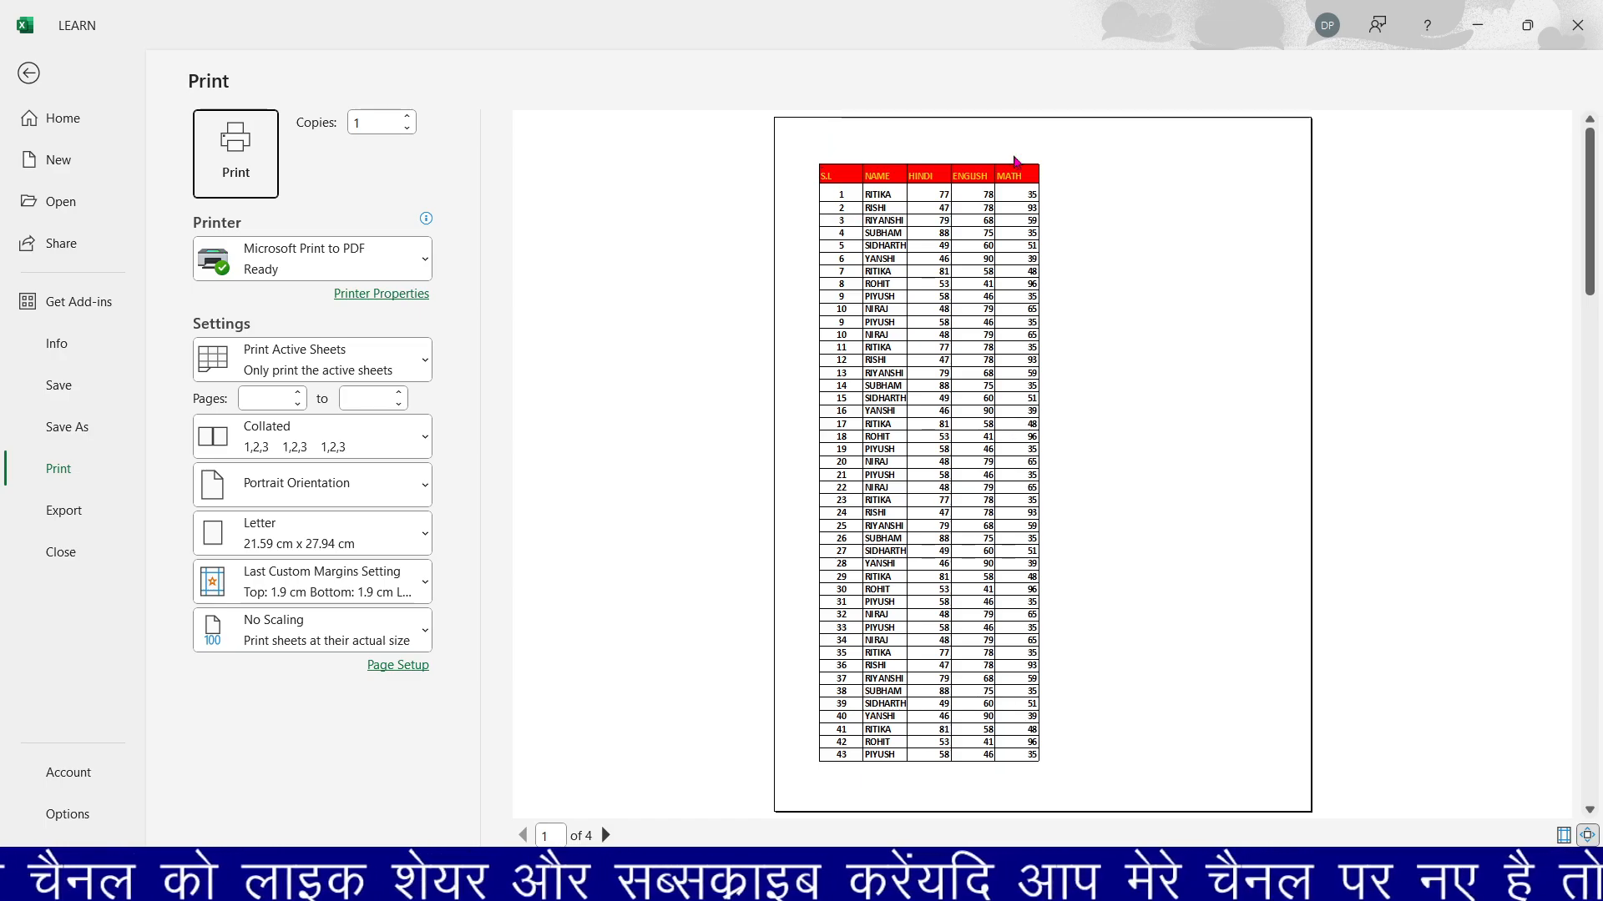
left_click(605, 836)
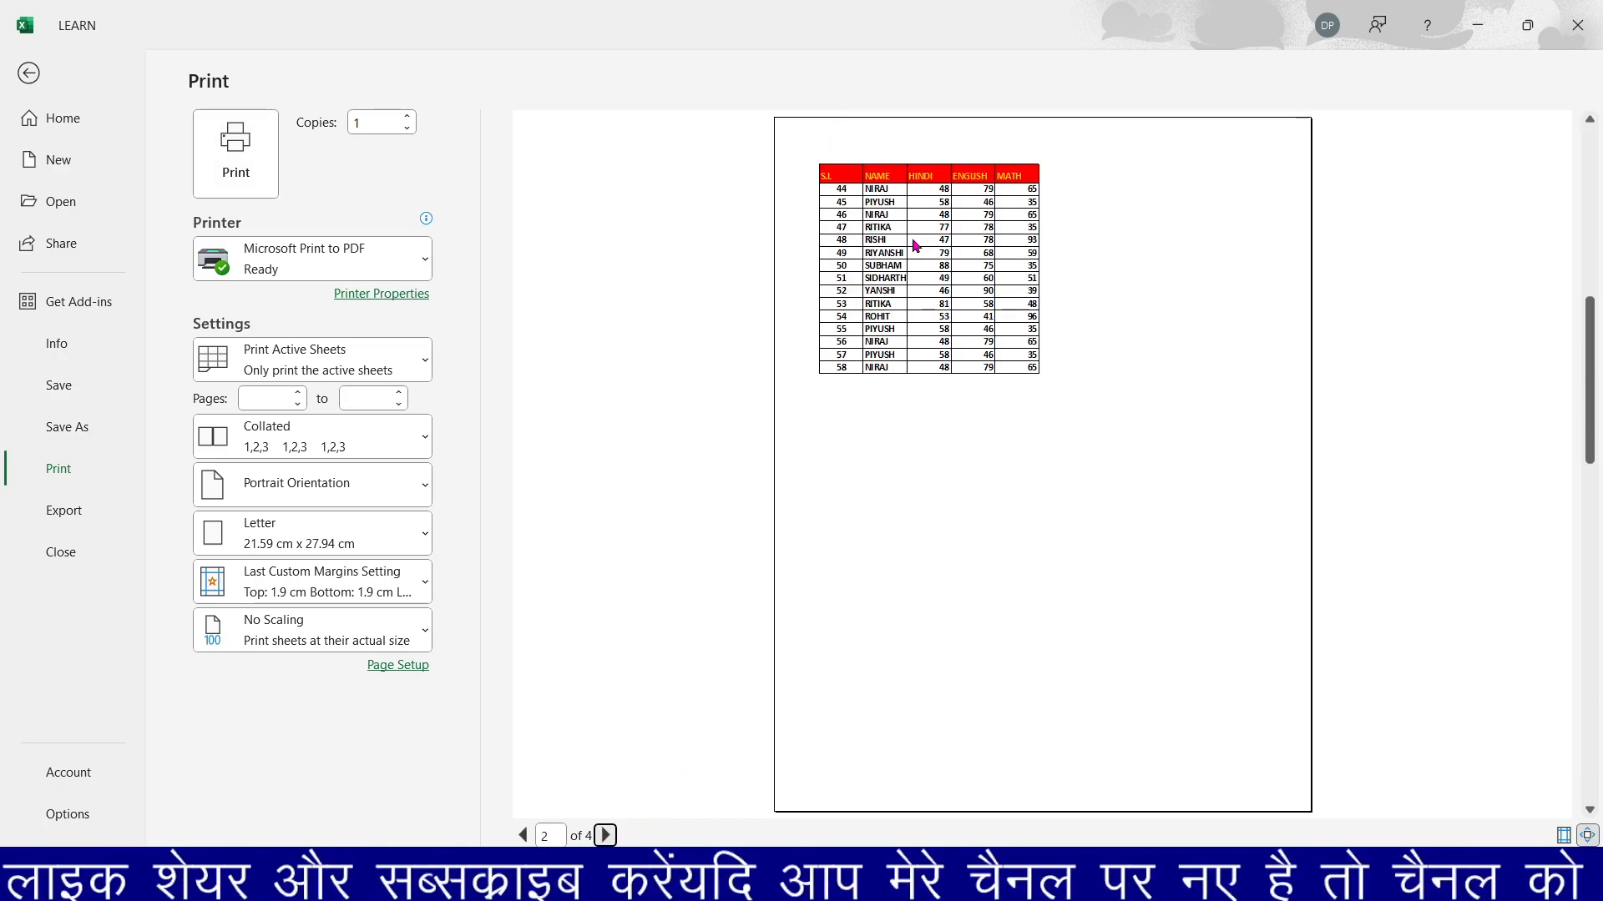
left_click(605, 836)
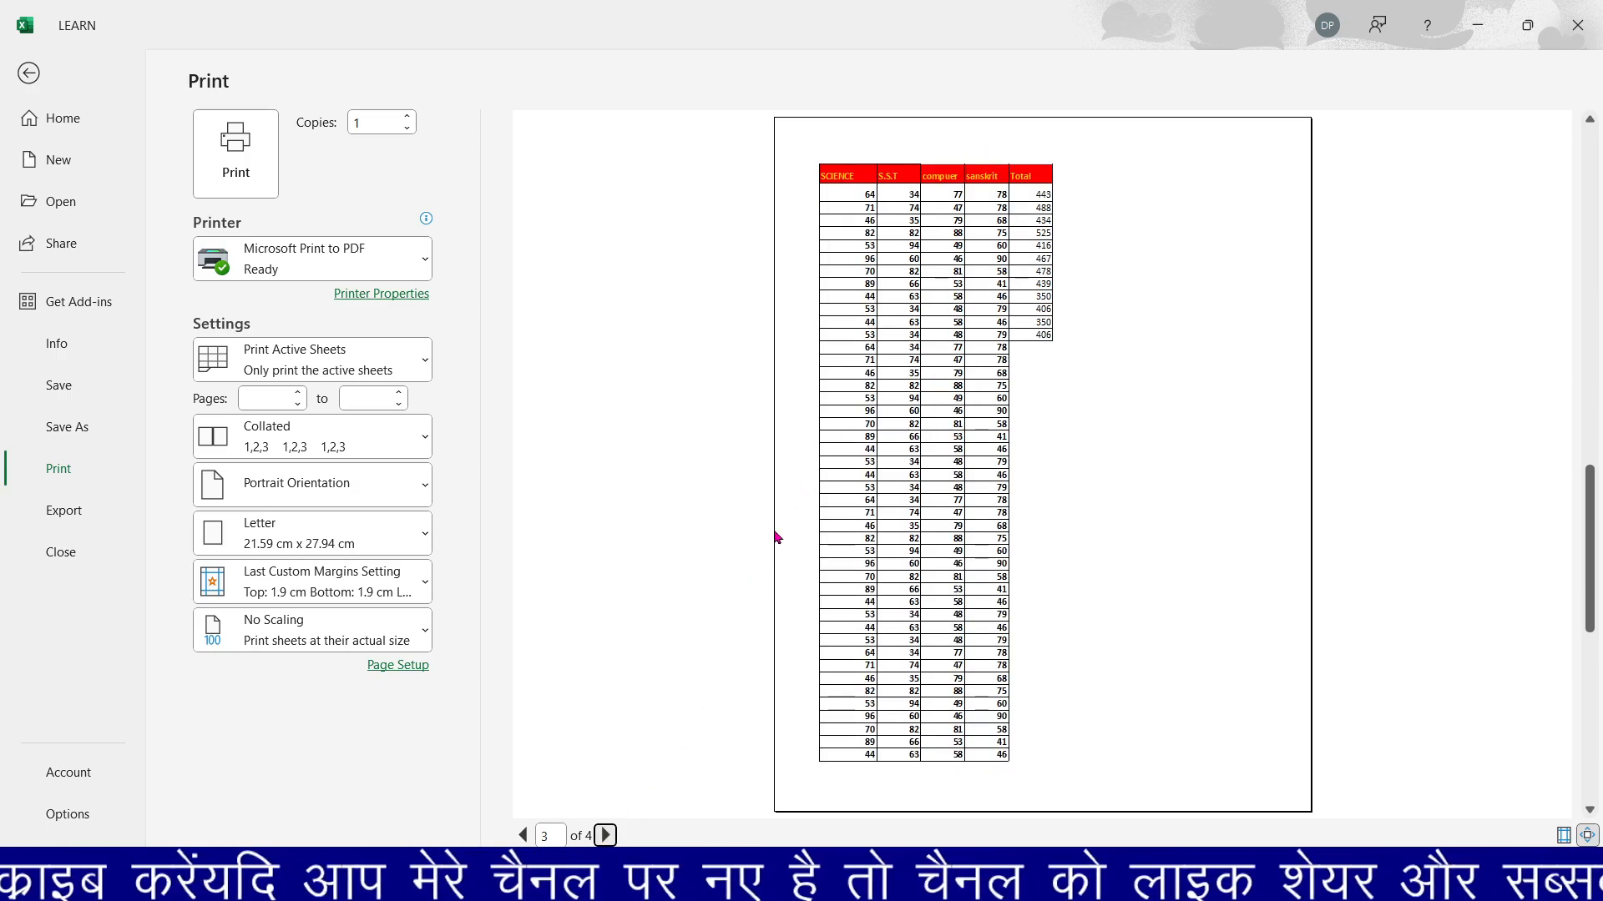
left_click(606, 835)
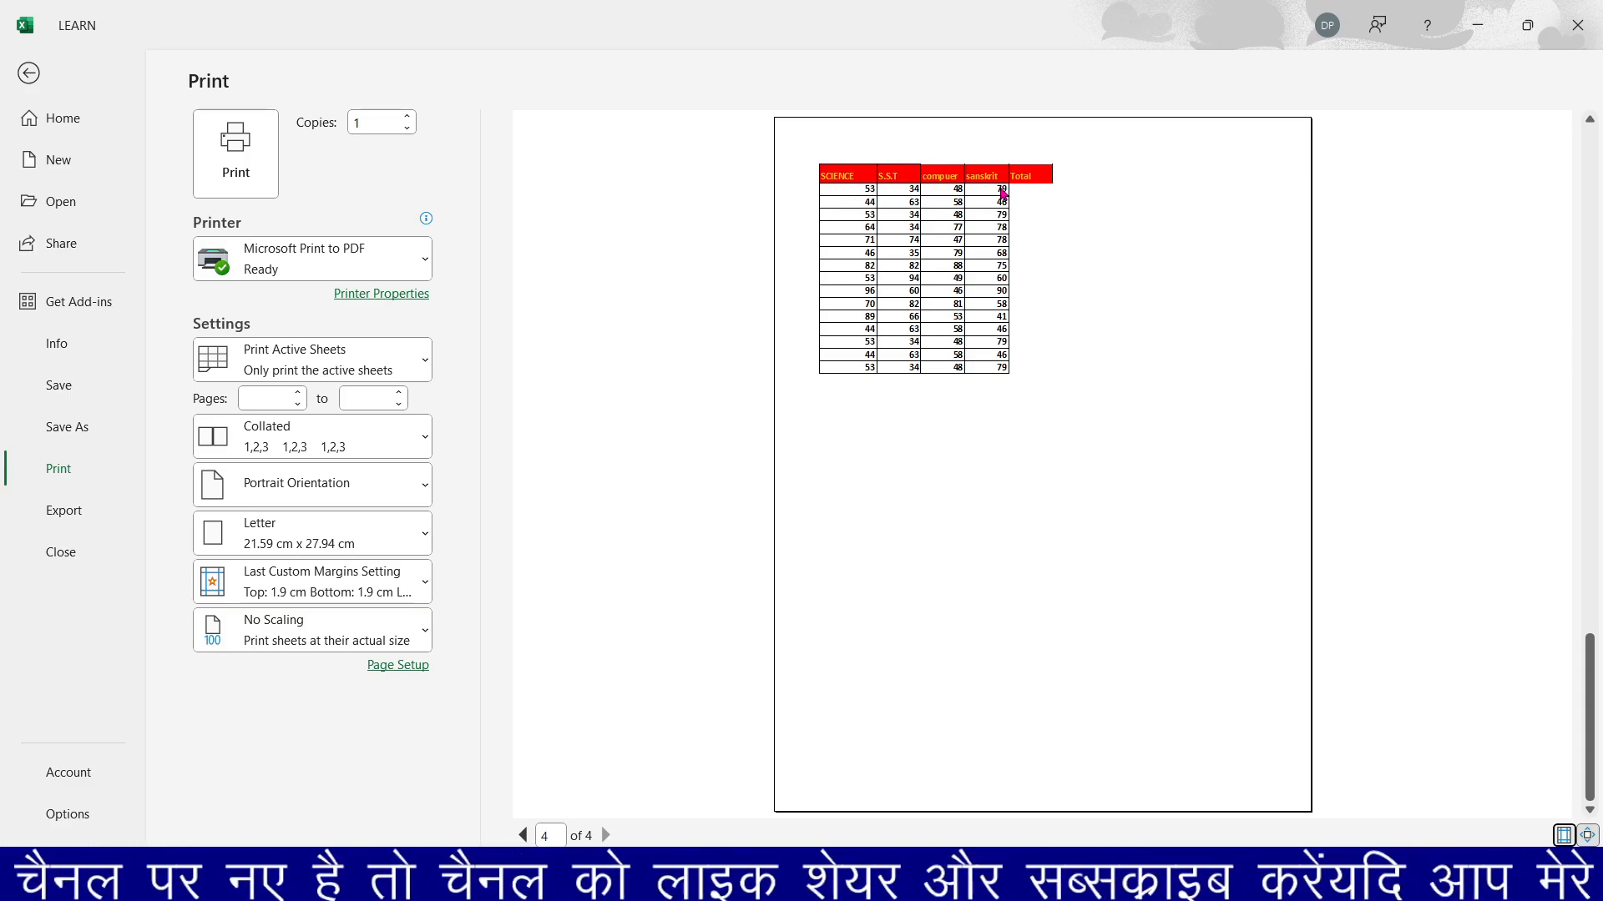
left_click(27, 73)
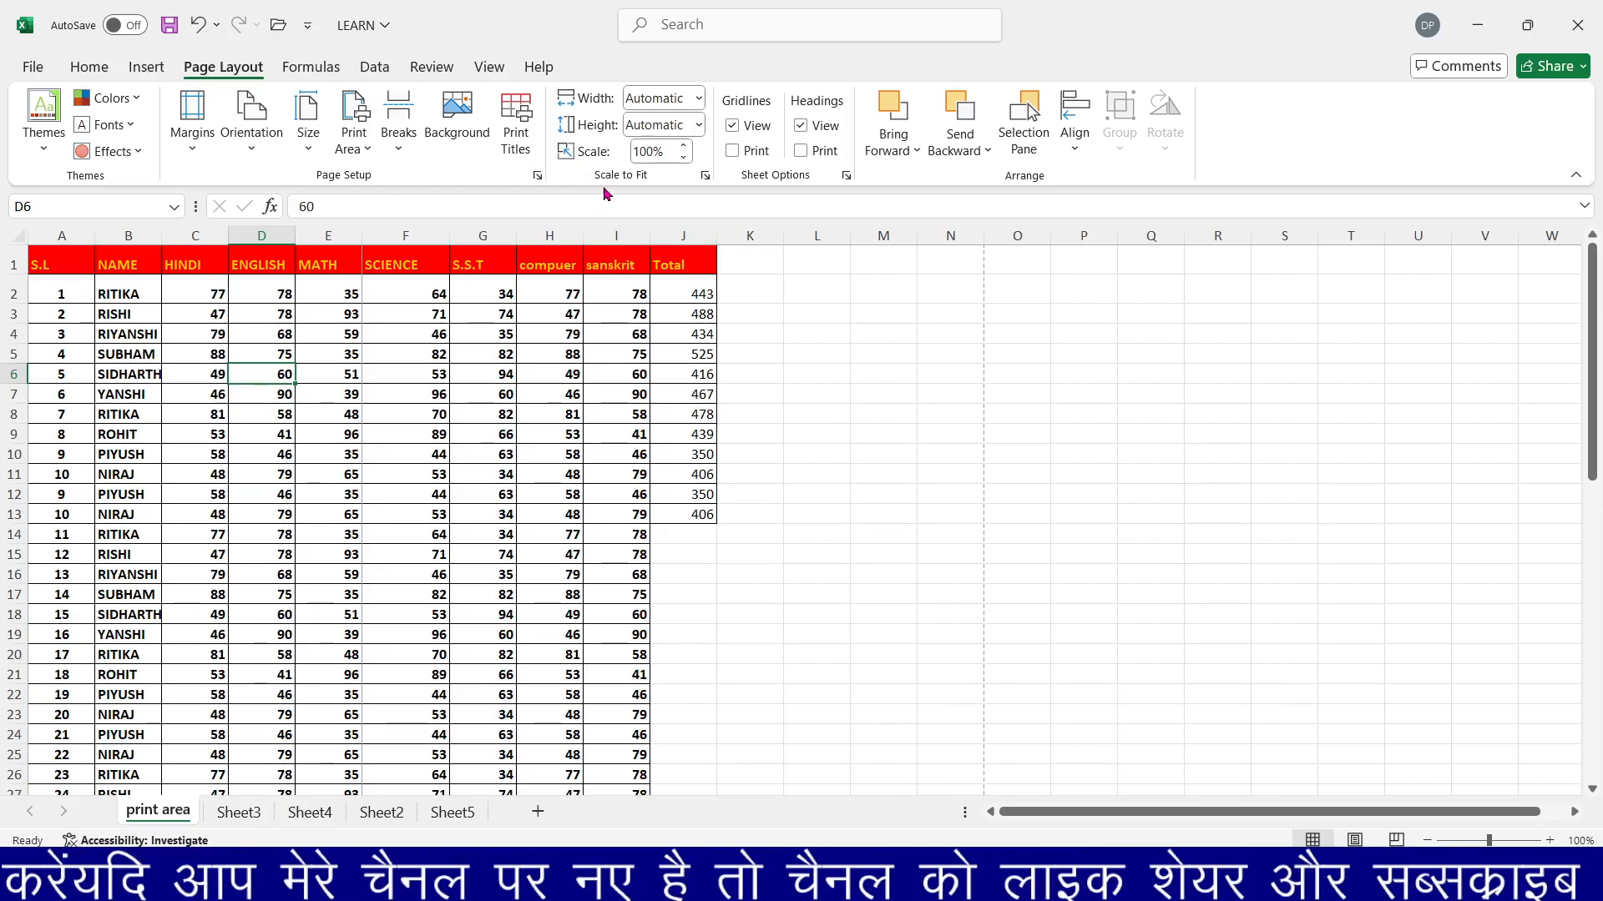
left_click(576, 453)
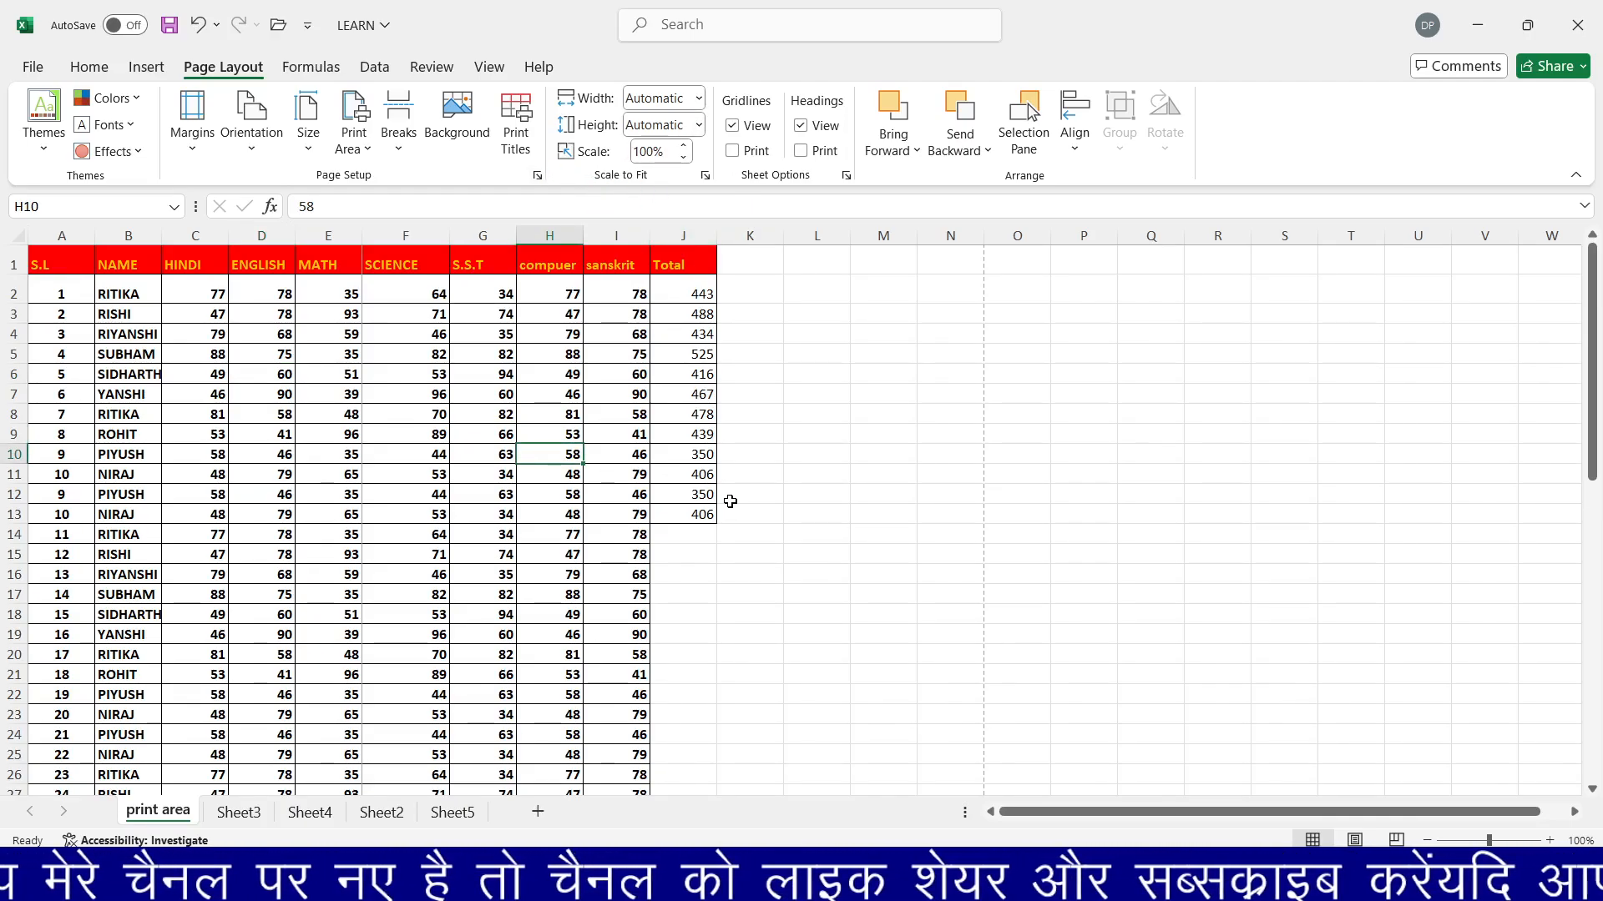
left_click(250, 148)
left_click(716, 553)
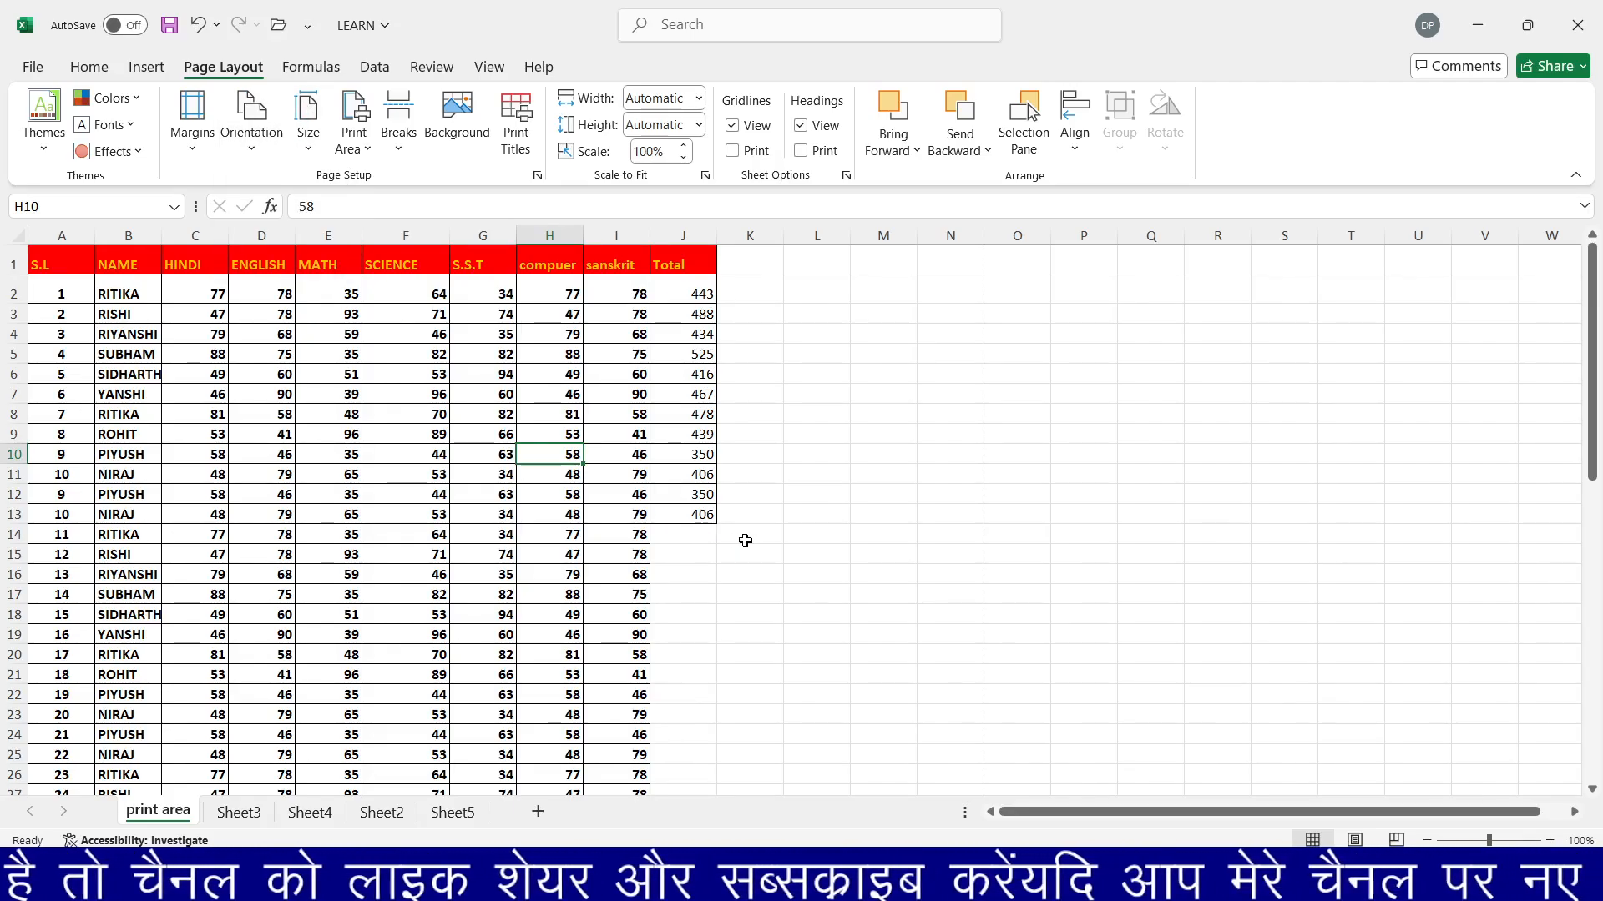
left_click(642, 592)
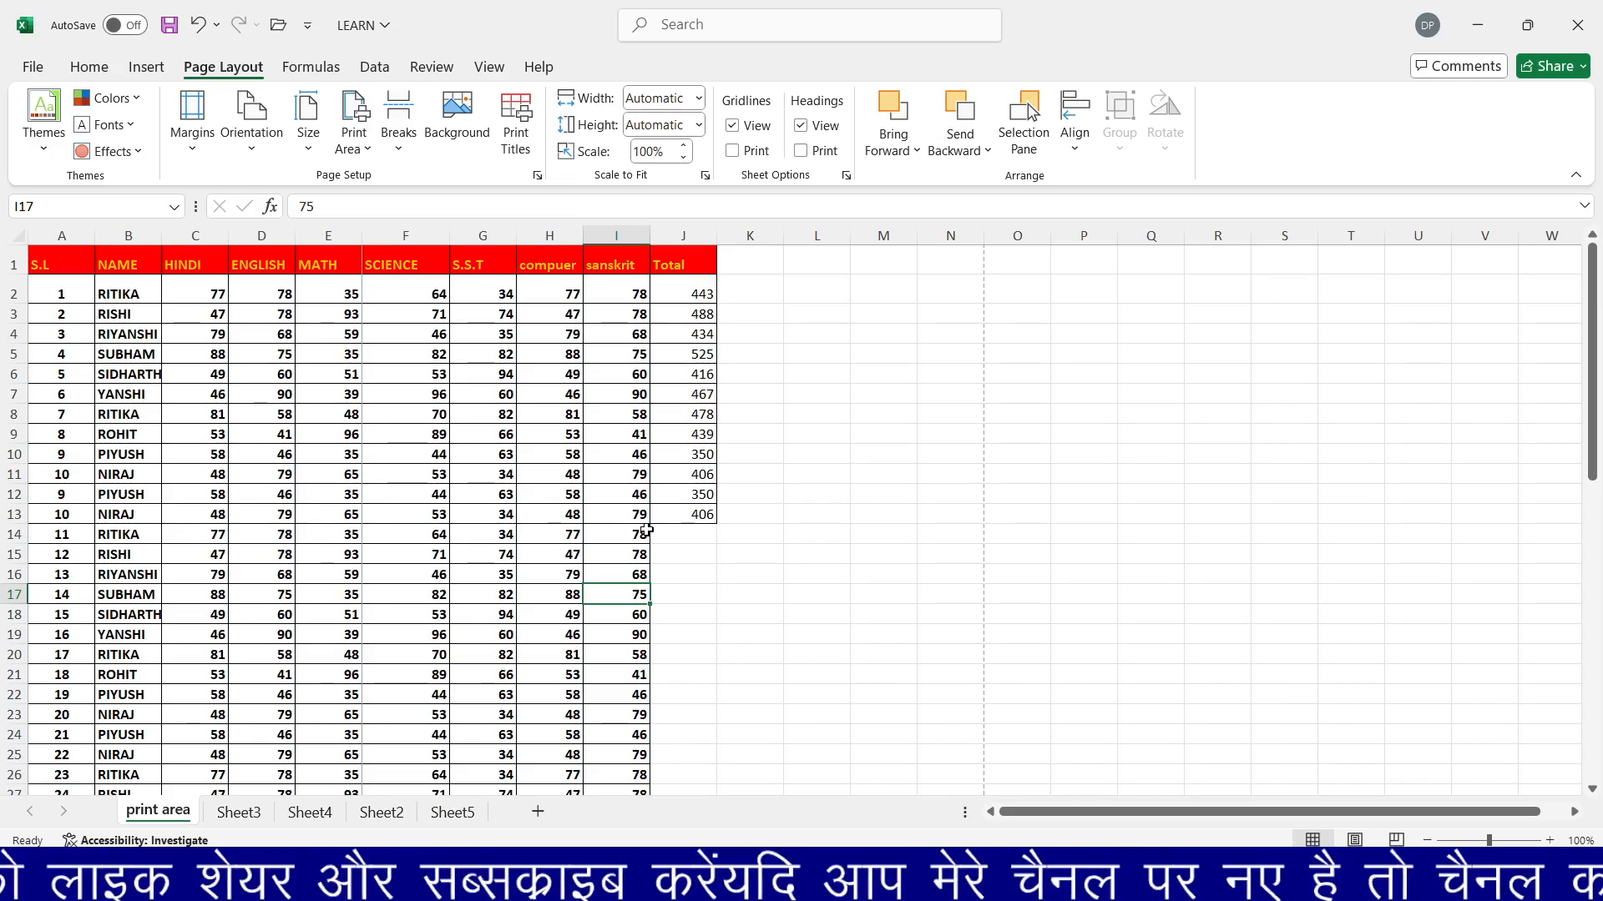
scroll(722, 558, "down", 7)
scroll(721, 558, "down", 6)
scroll(721, 557, "up", 12)
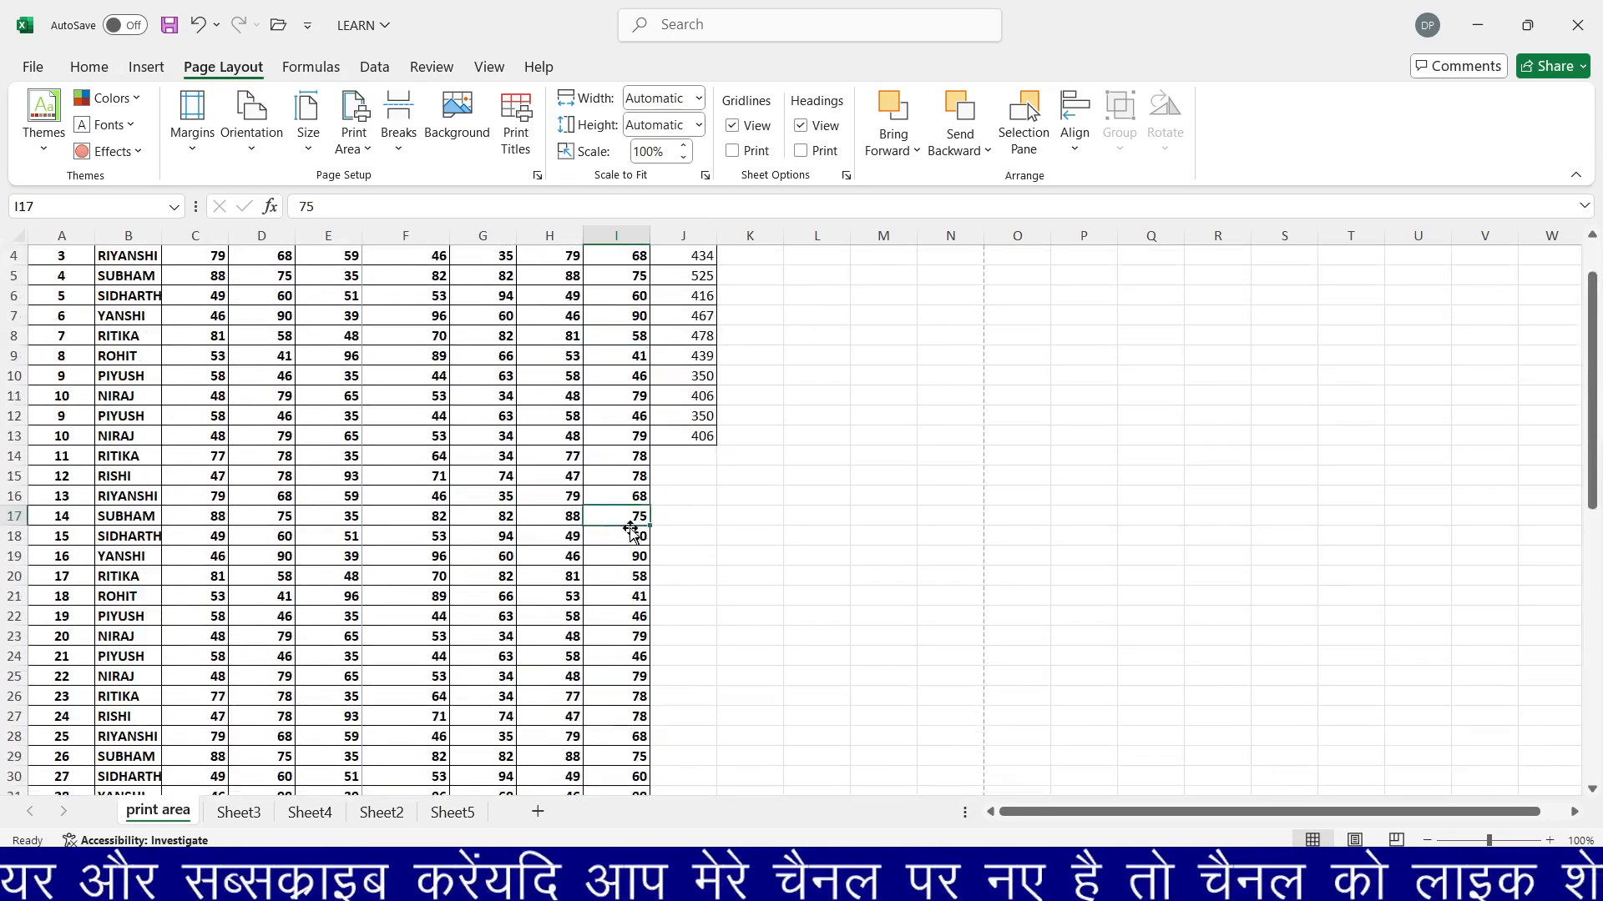
scroll(536, 716, "up", 1)
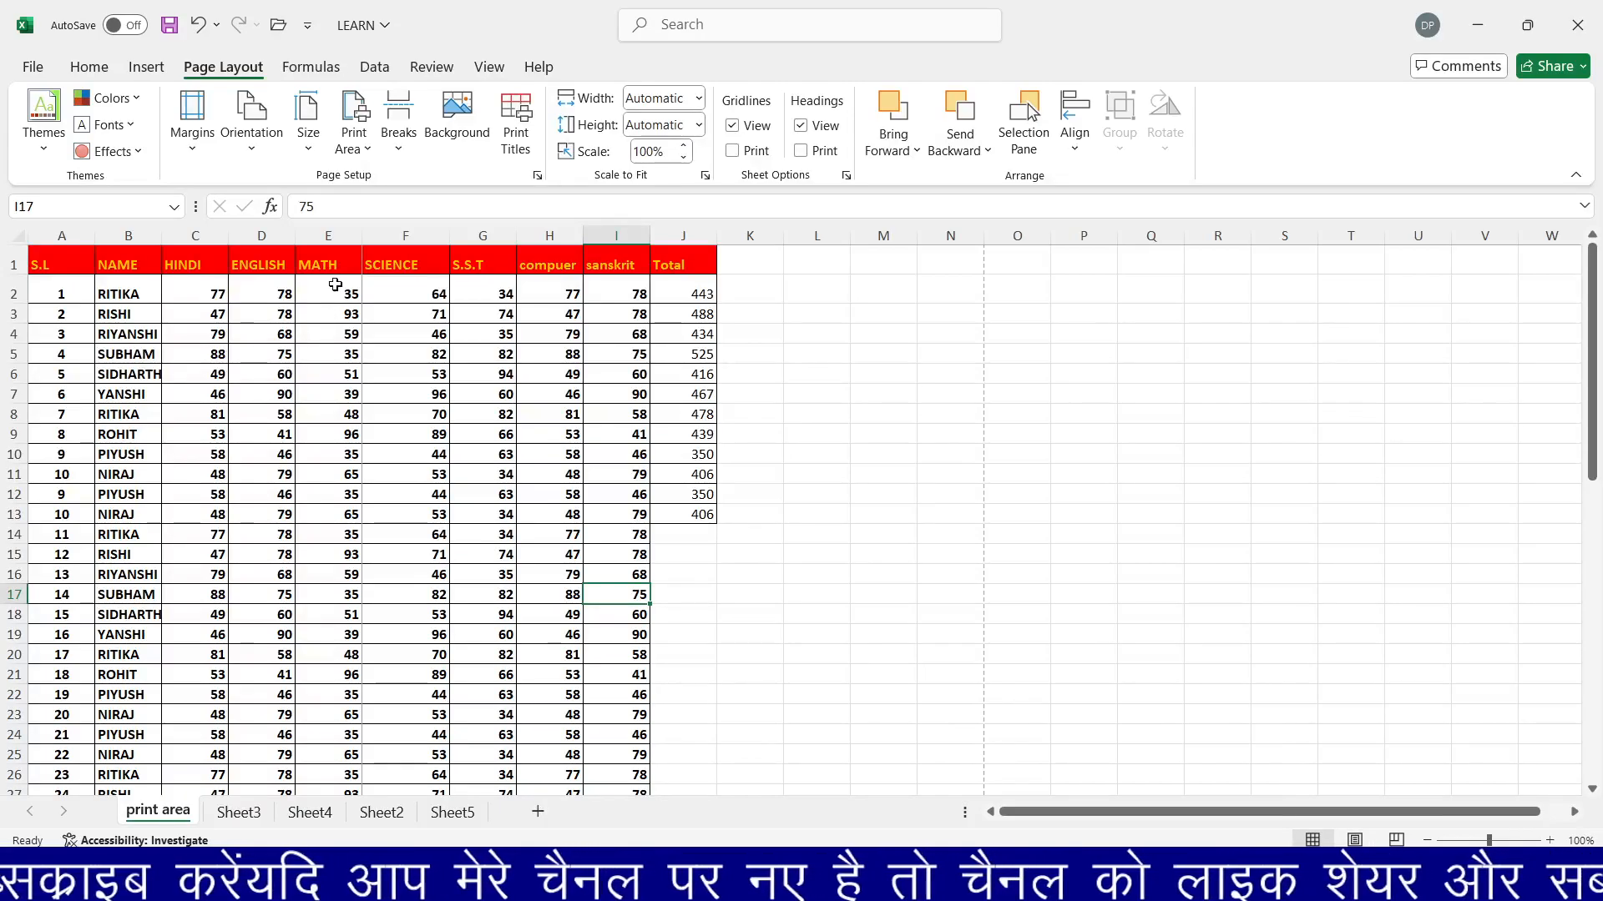
Copy the marks range D1:L50 and paste it starting at cell K1 to widen the table.
left_click(215, 288)
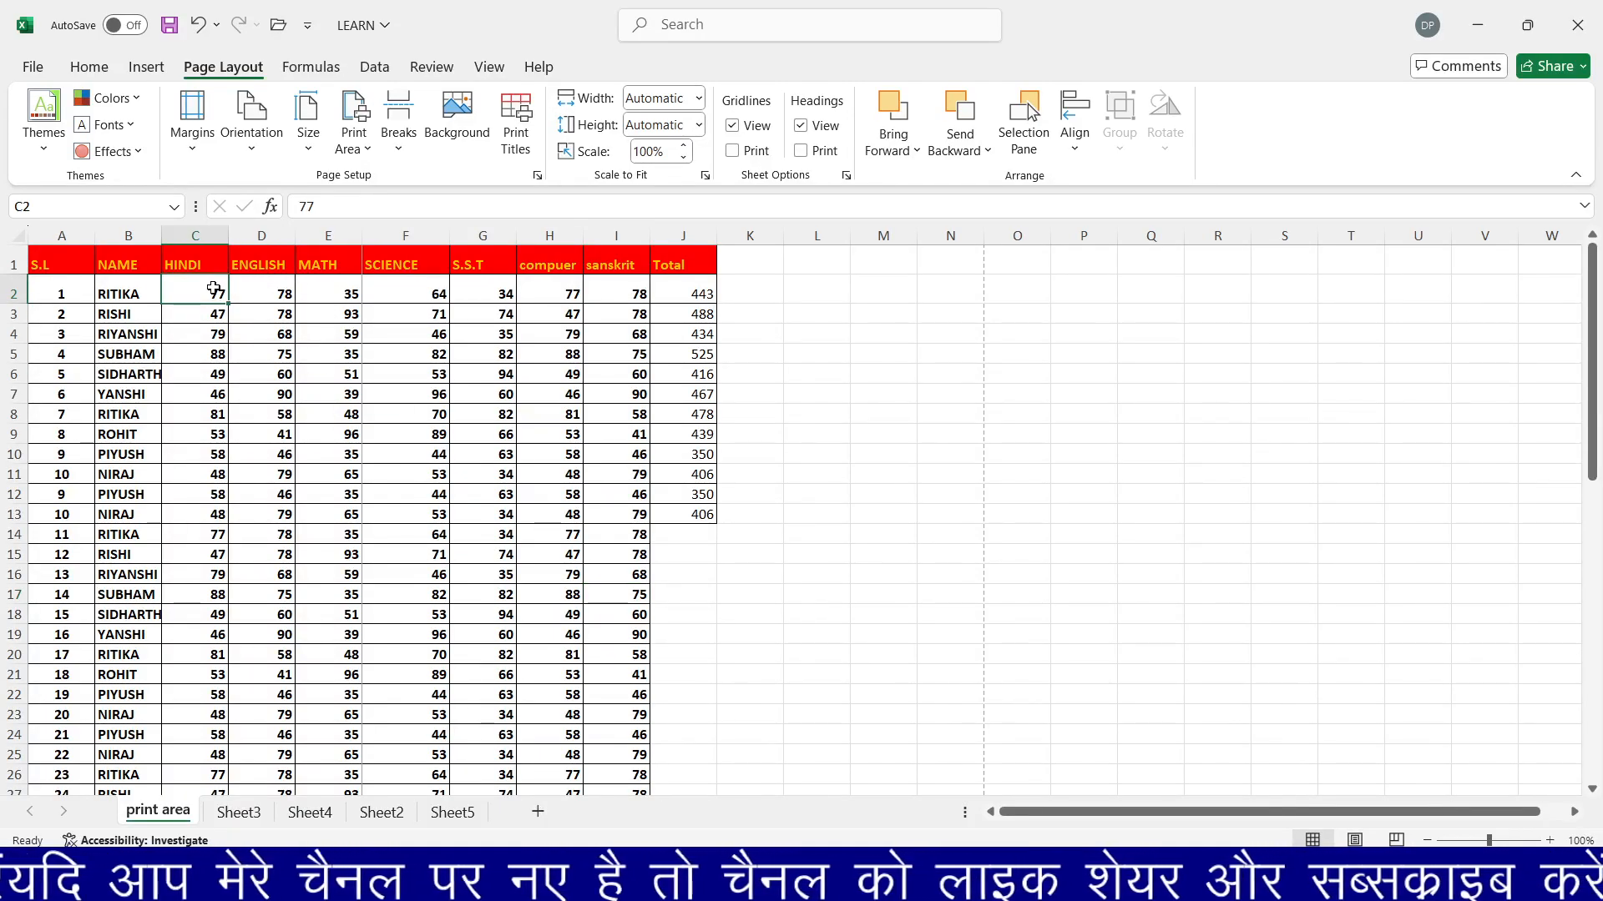
left_click_drag(263, 247, 815, 619)
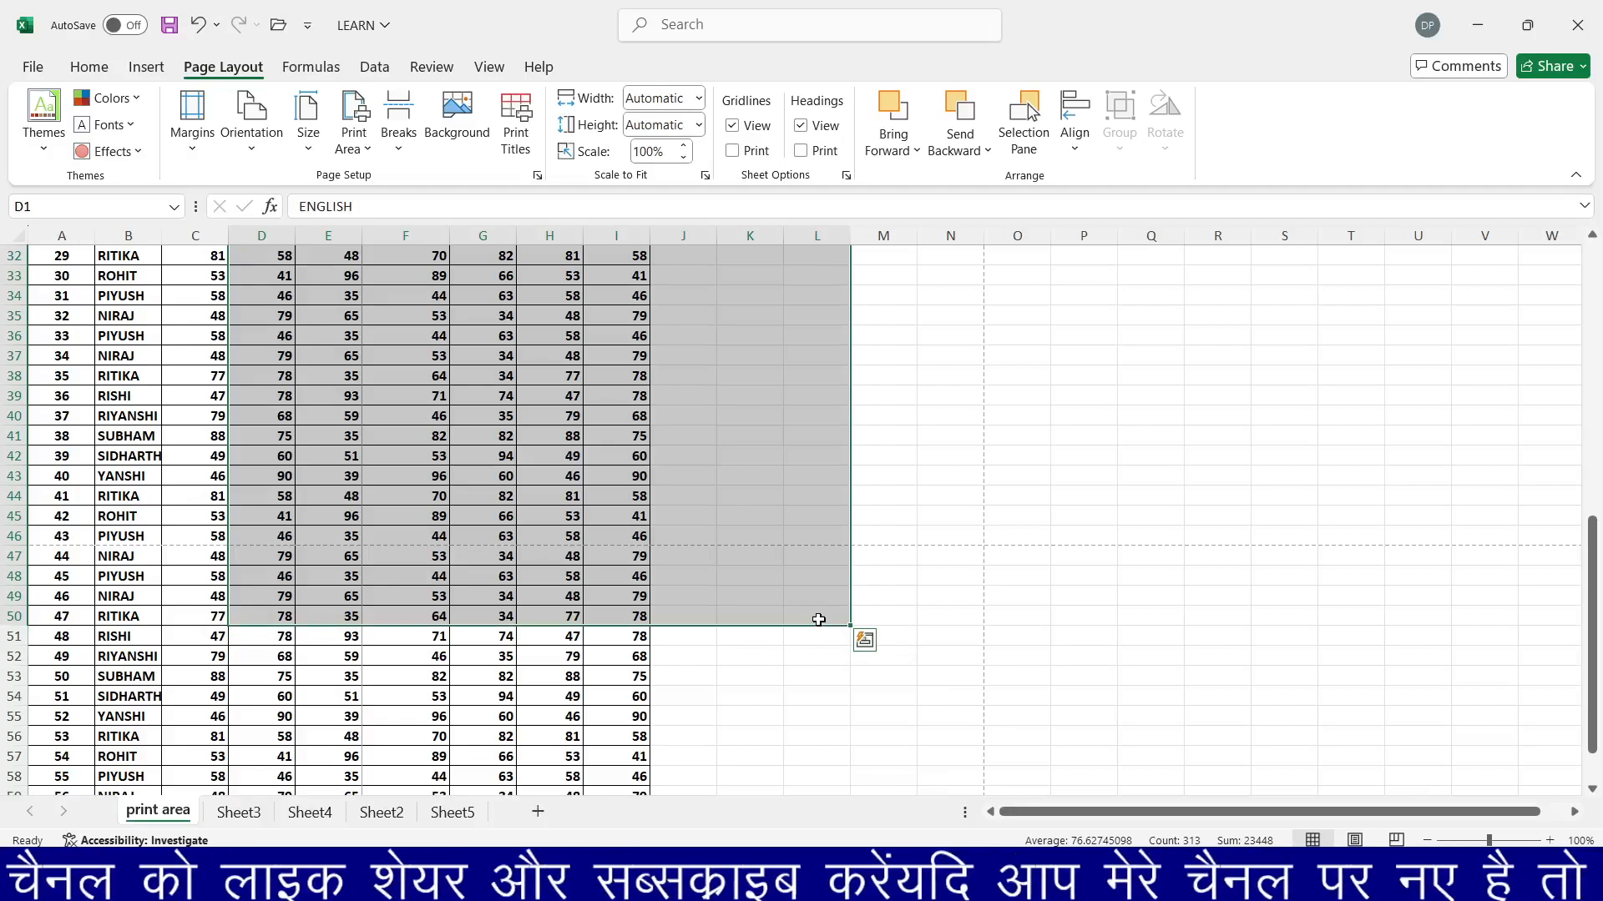
key("ctrl+c")
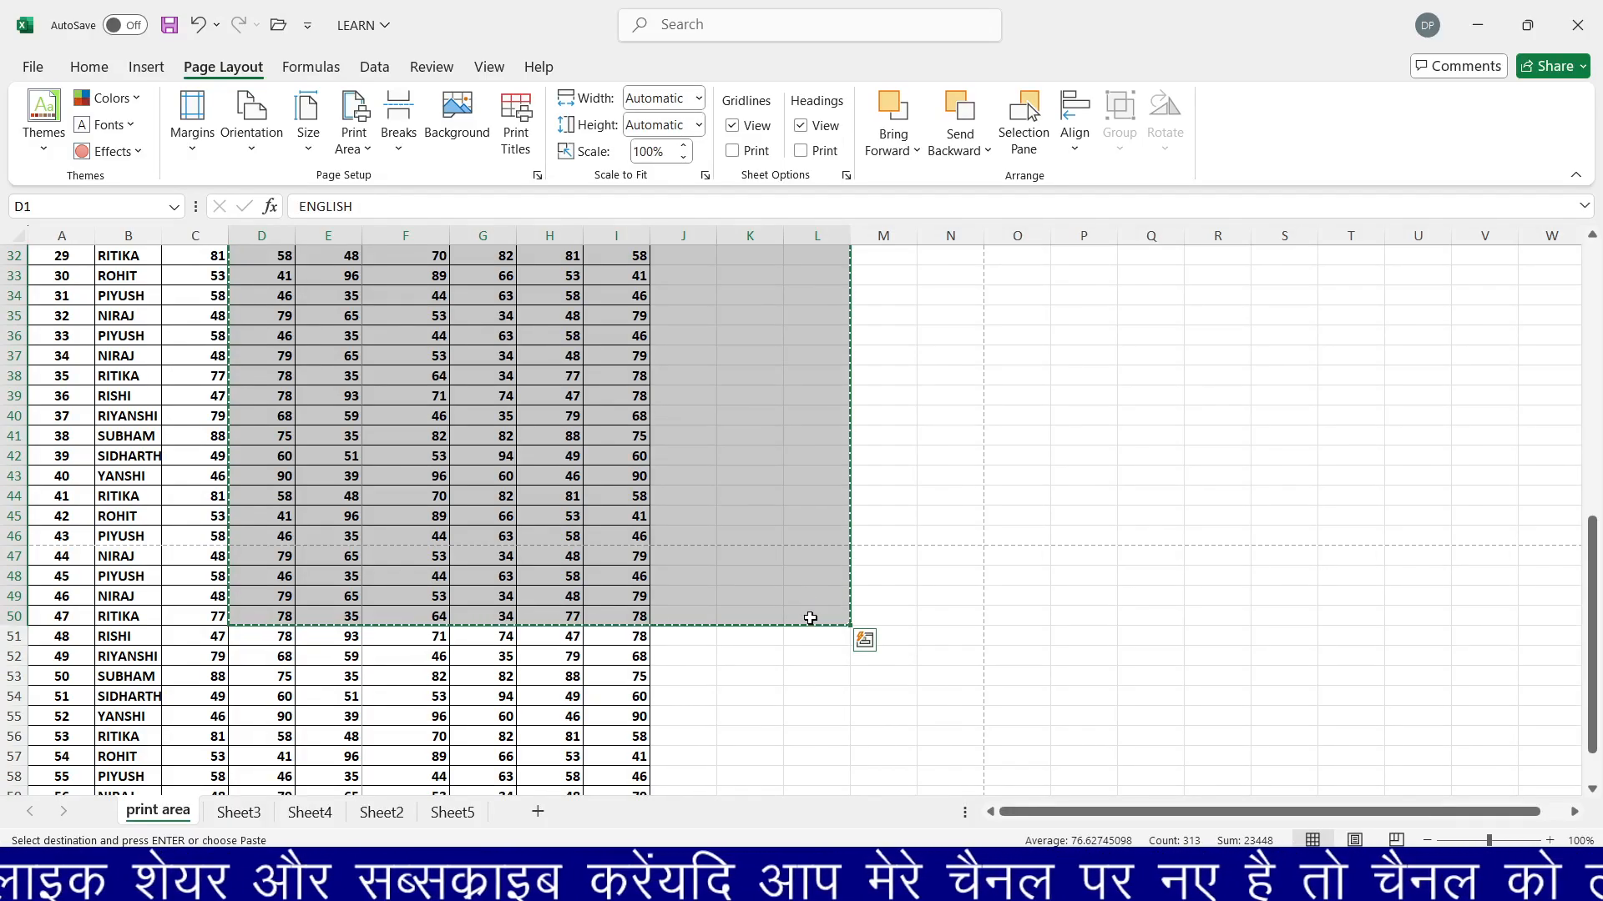
scroll(785, 584, "up", 10)
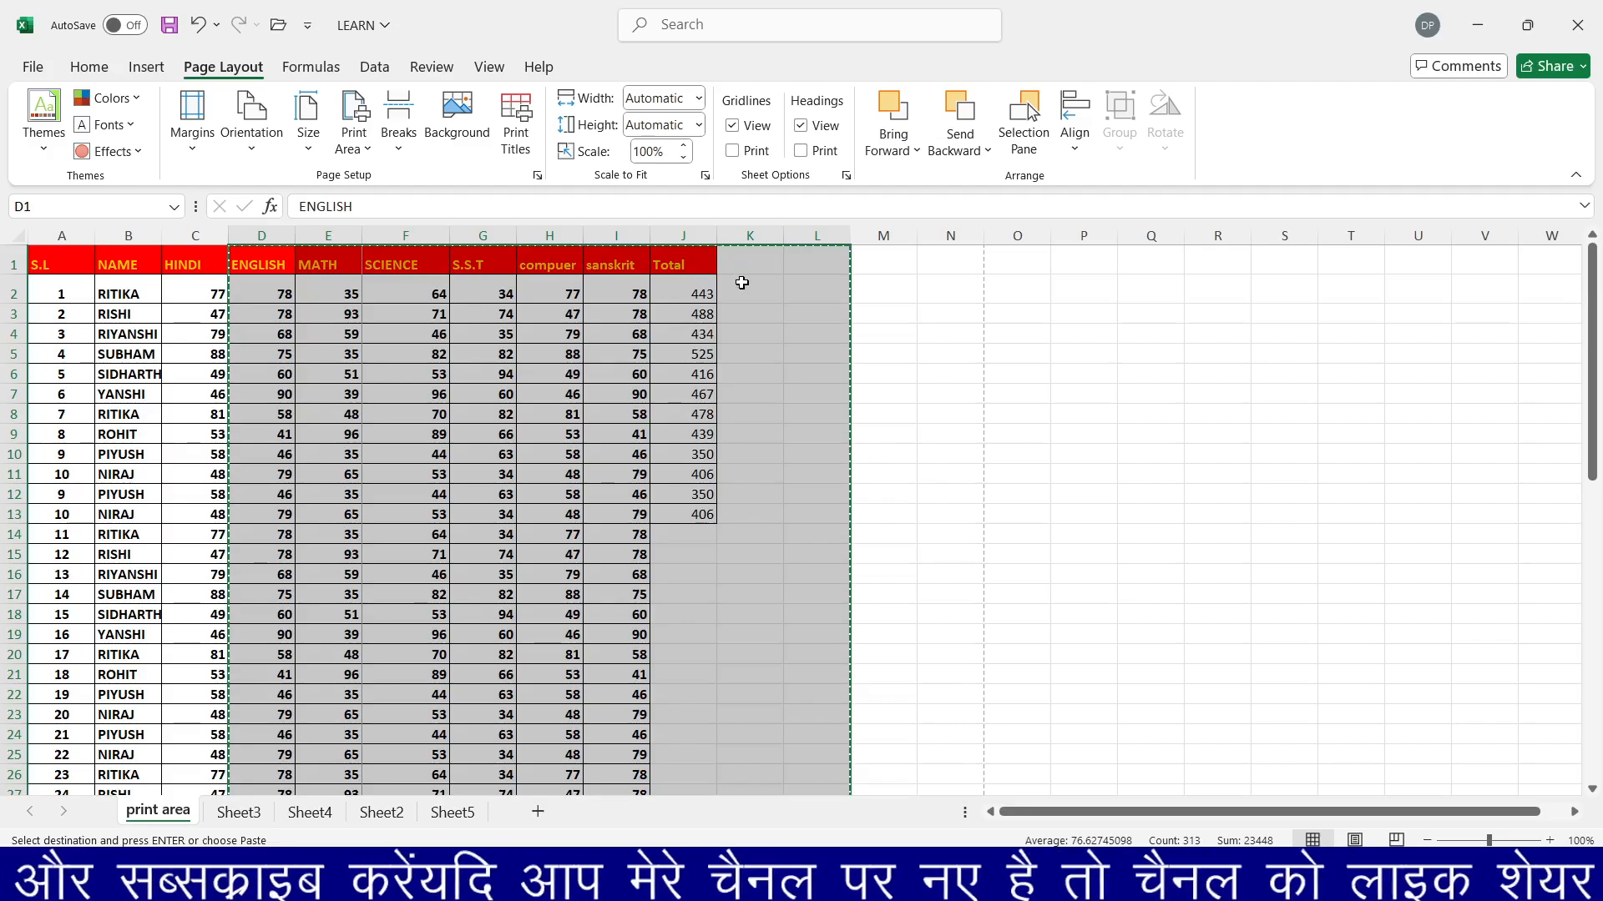
left_click(743, 290)
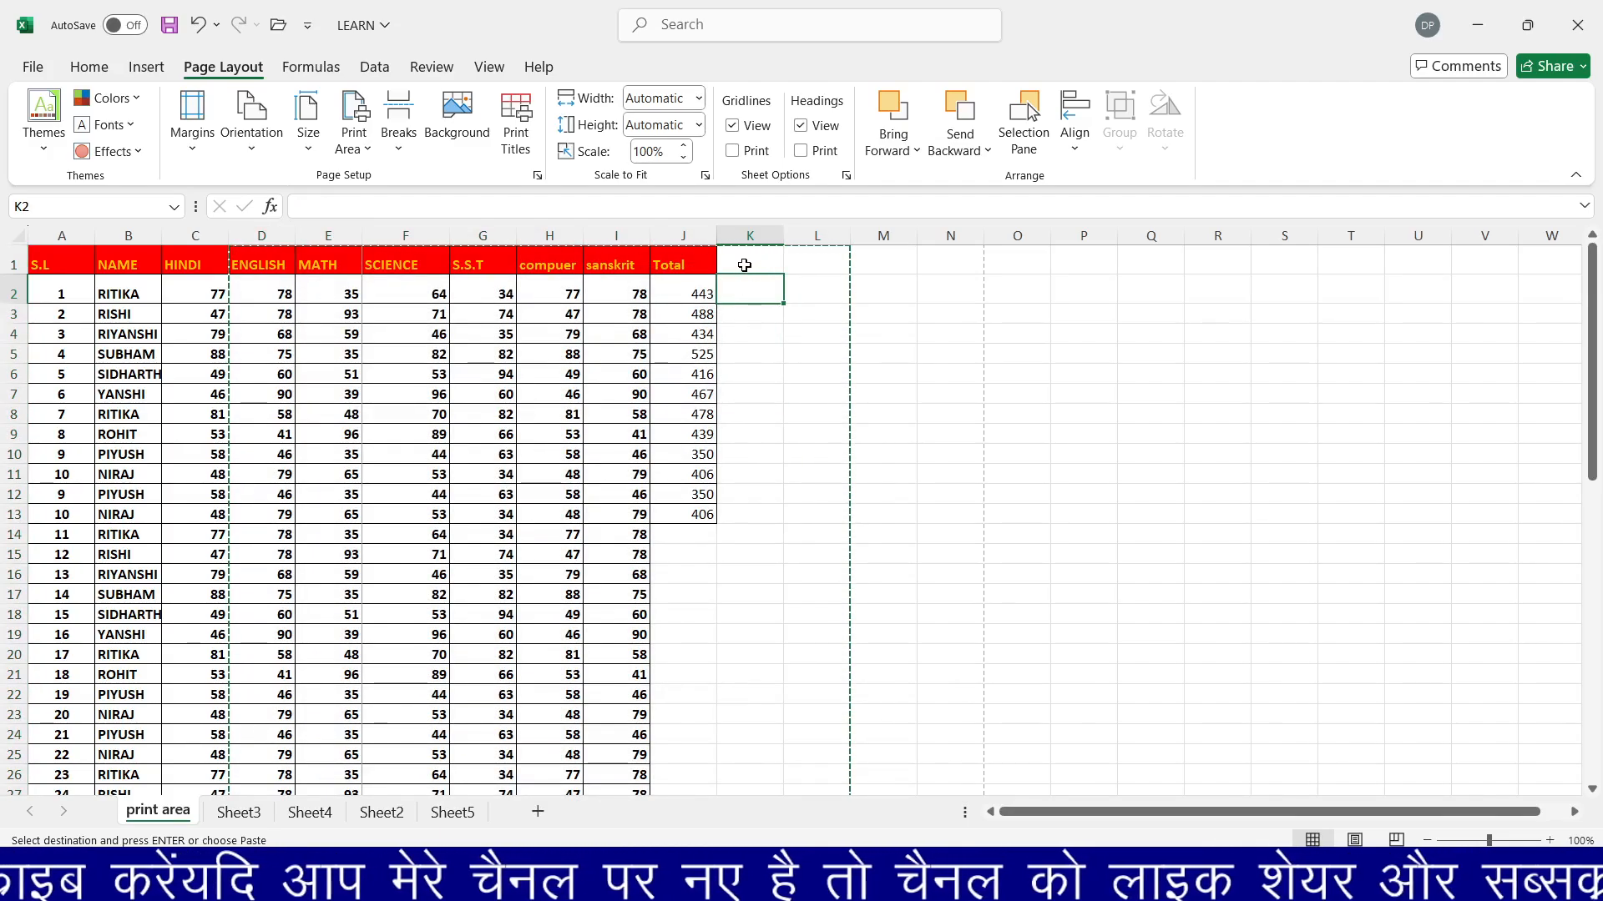
left_click(745, 265)
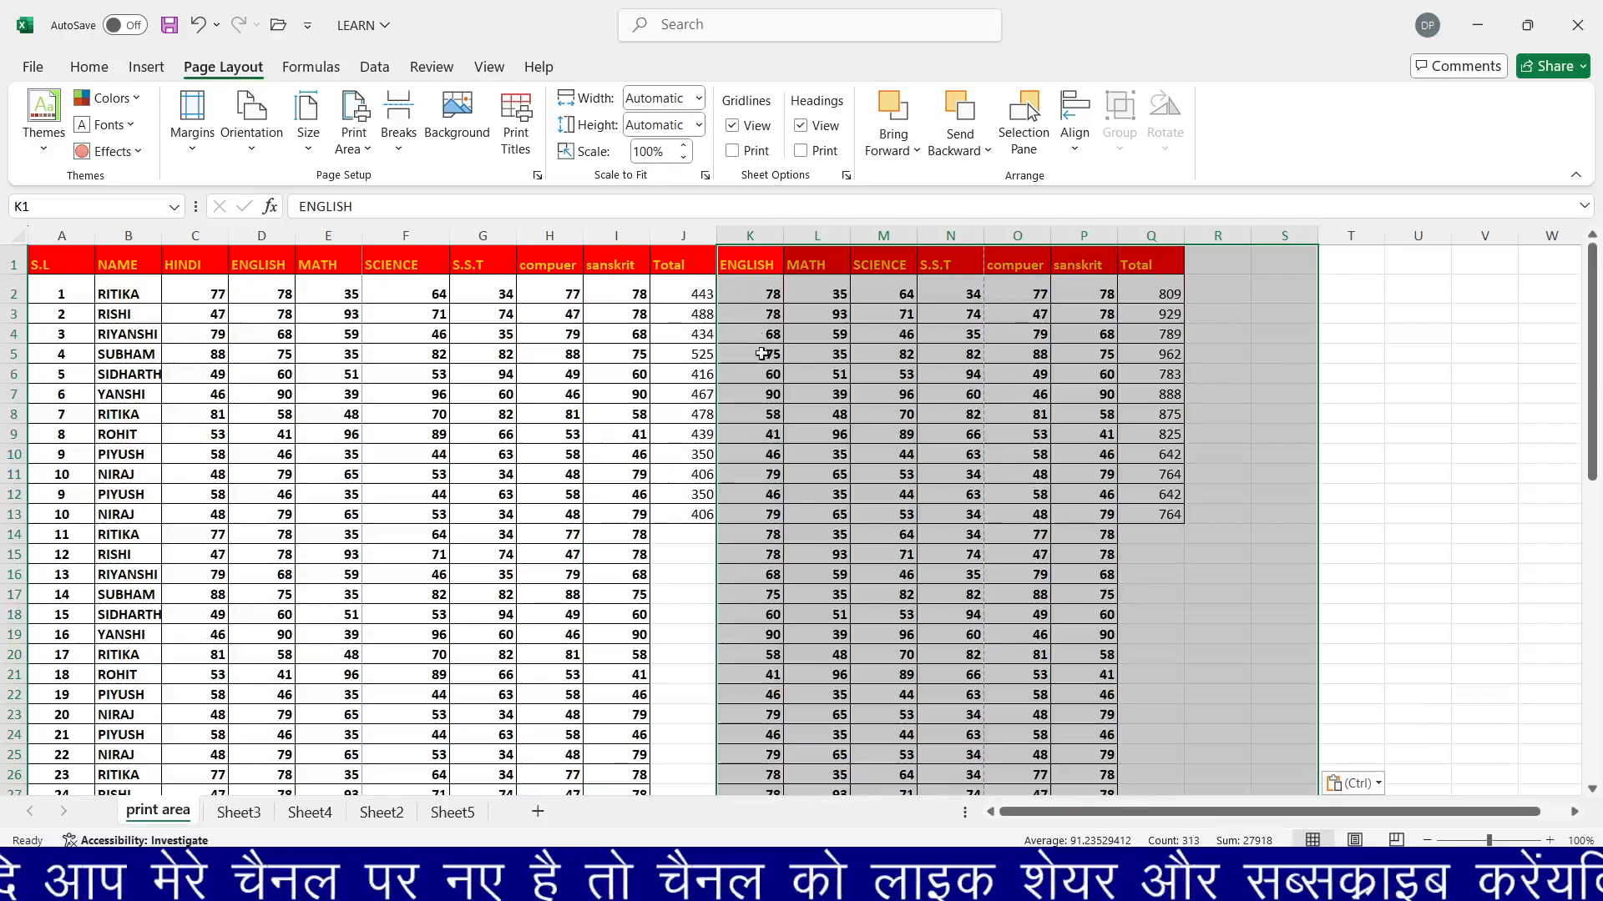
Fill the Total formula in column J down from J11 to row 61.
left_click(694, 550)
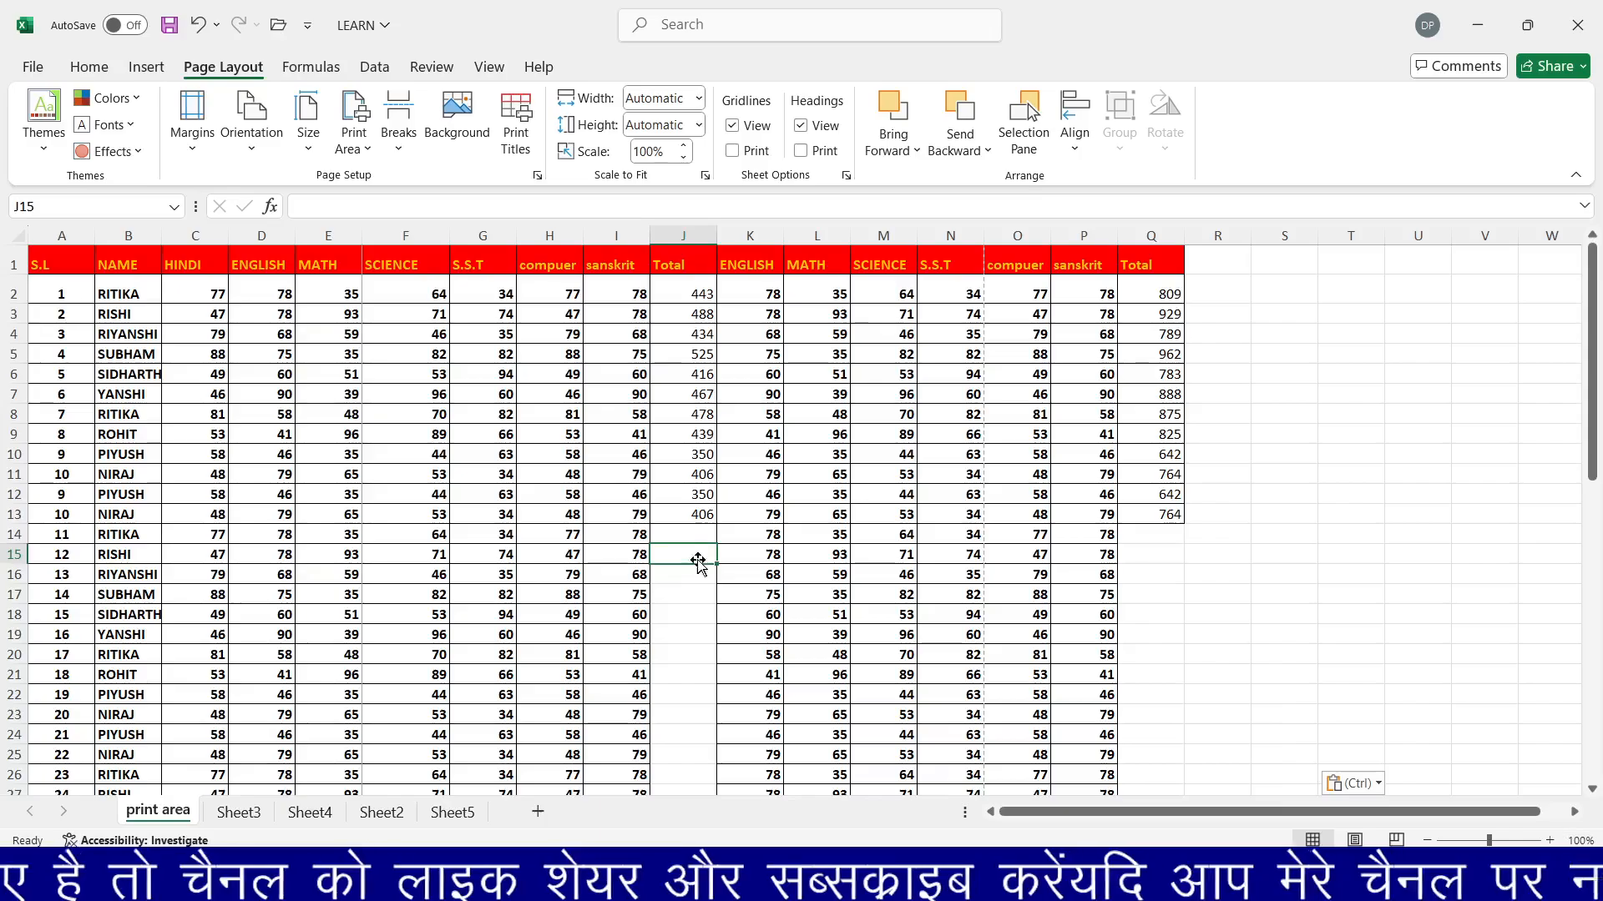
left_click(699, 516)
left_click_drag(693, 475, 706, 701)
scroll(698, 523, "up", 4)
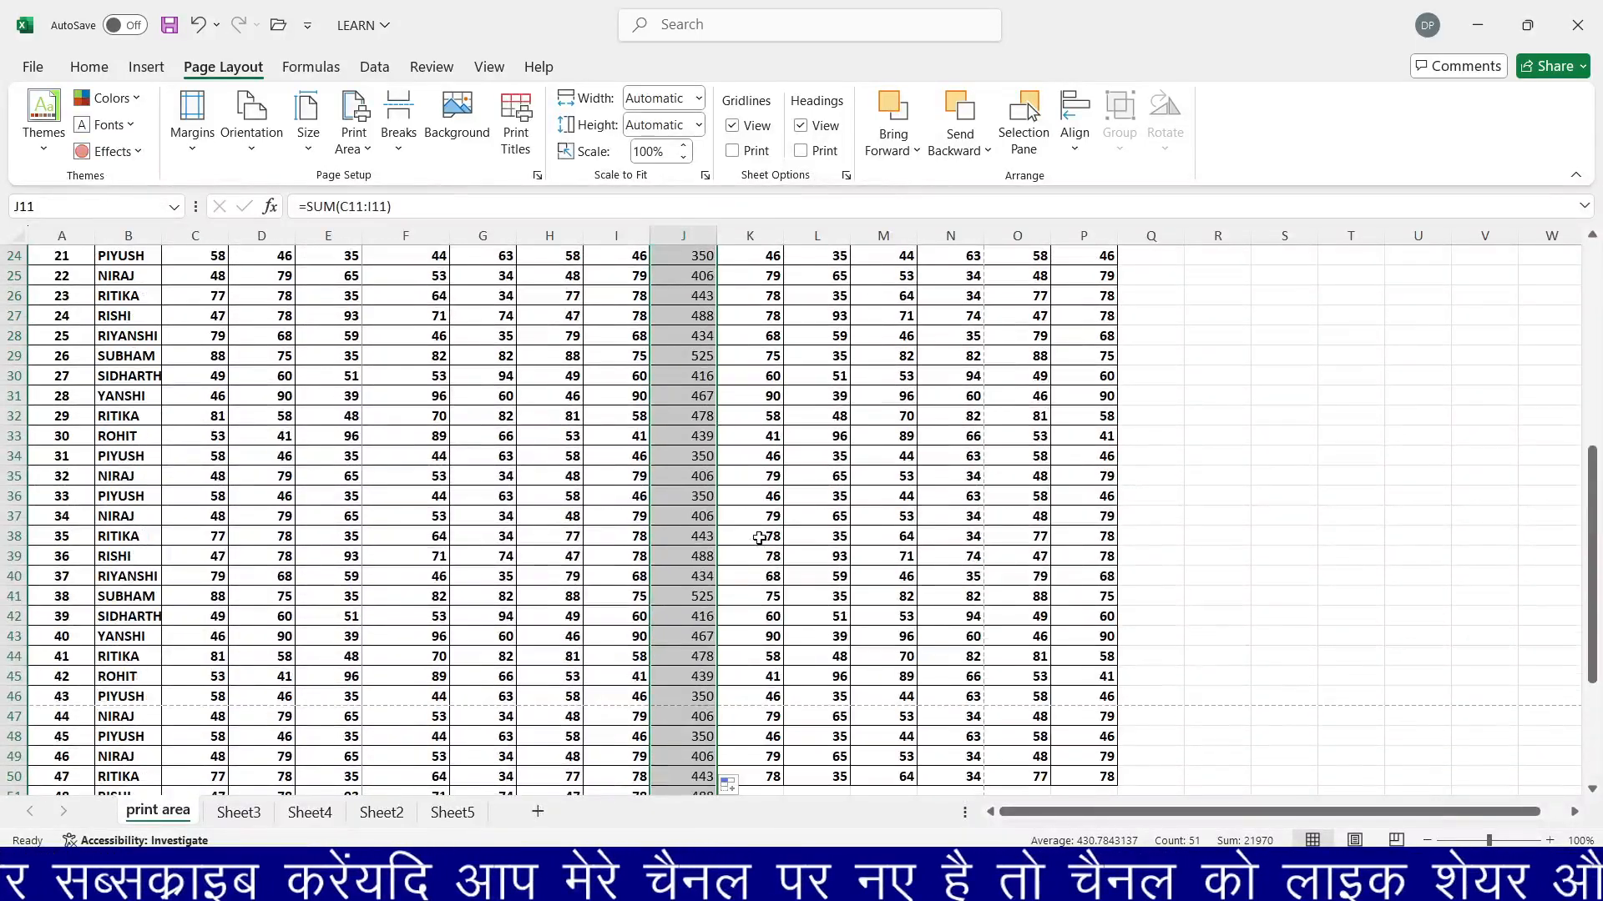
scroll(885, 558, "down", 6)
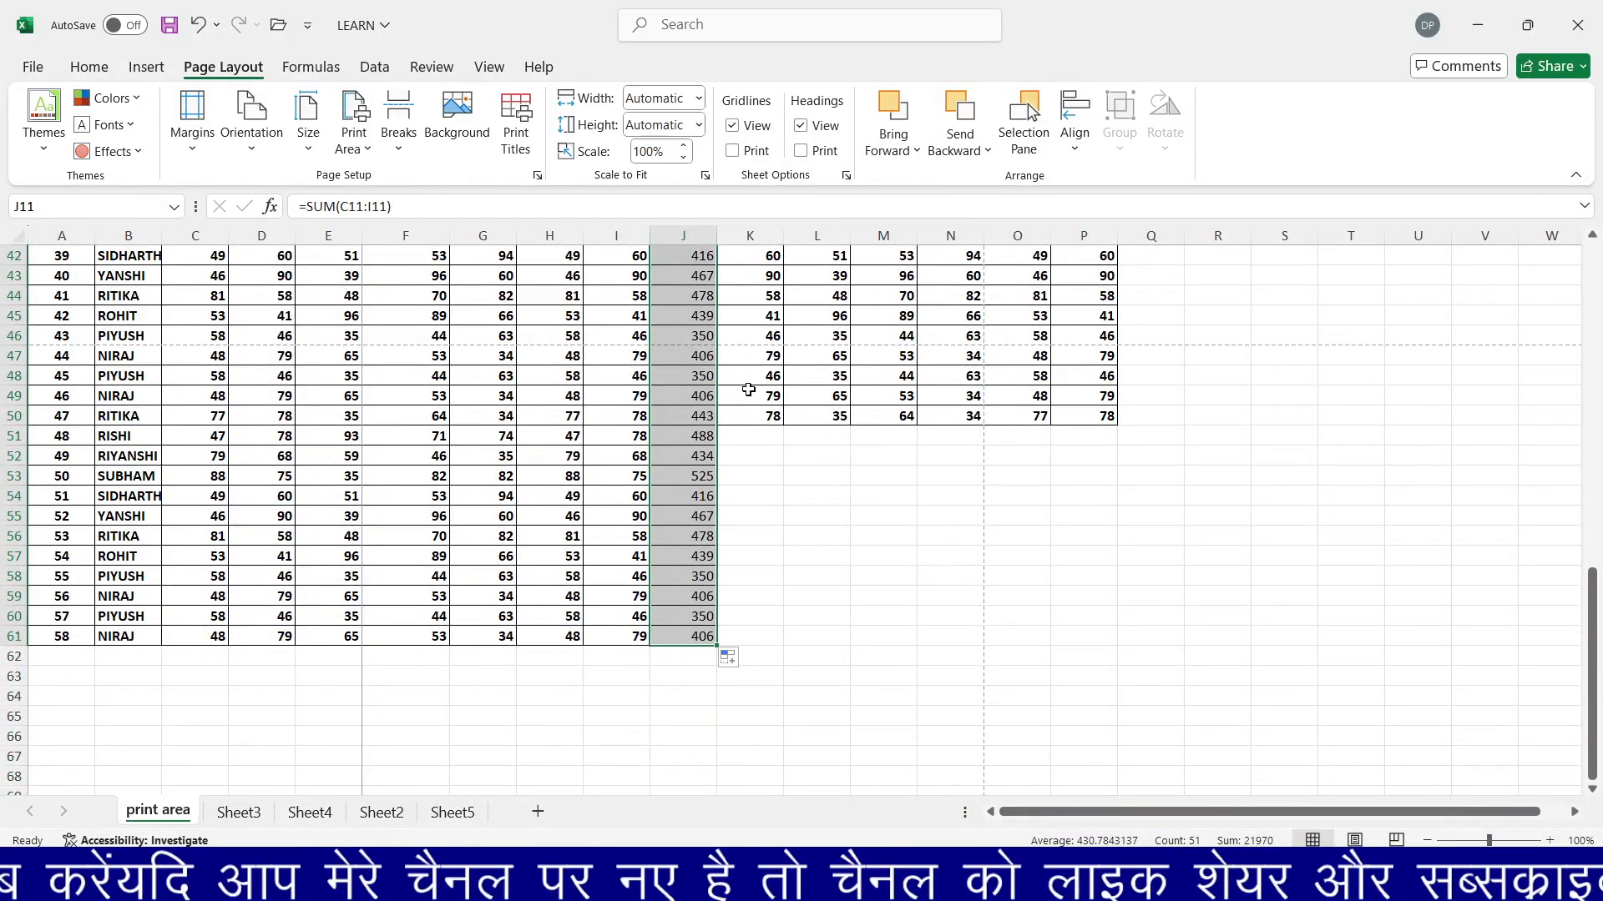
Extend the pasted marks in columns K to P down to row 61 by autofilling.
left_click_drag(749, 389, 1150, 557)
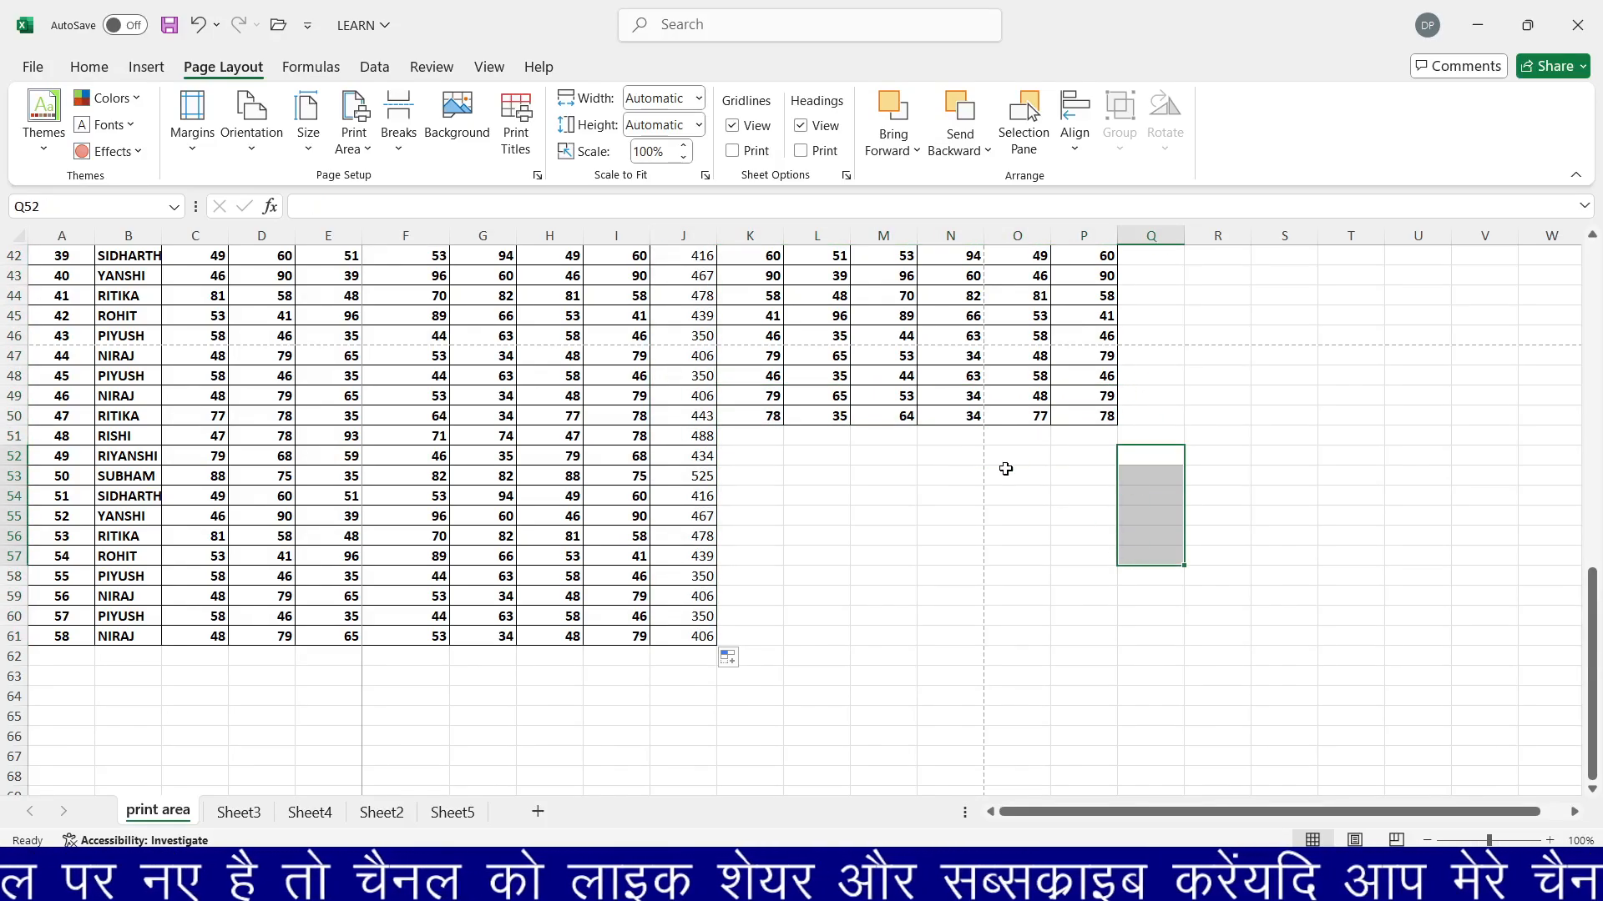
left_click_drag(758, 345, 1119, 647)
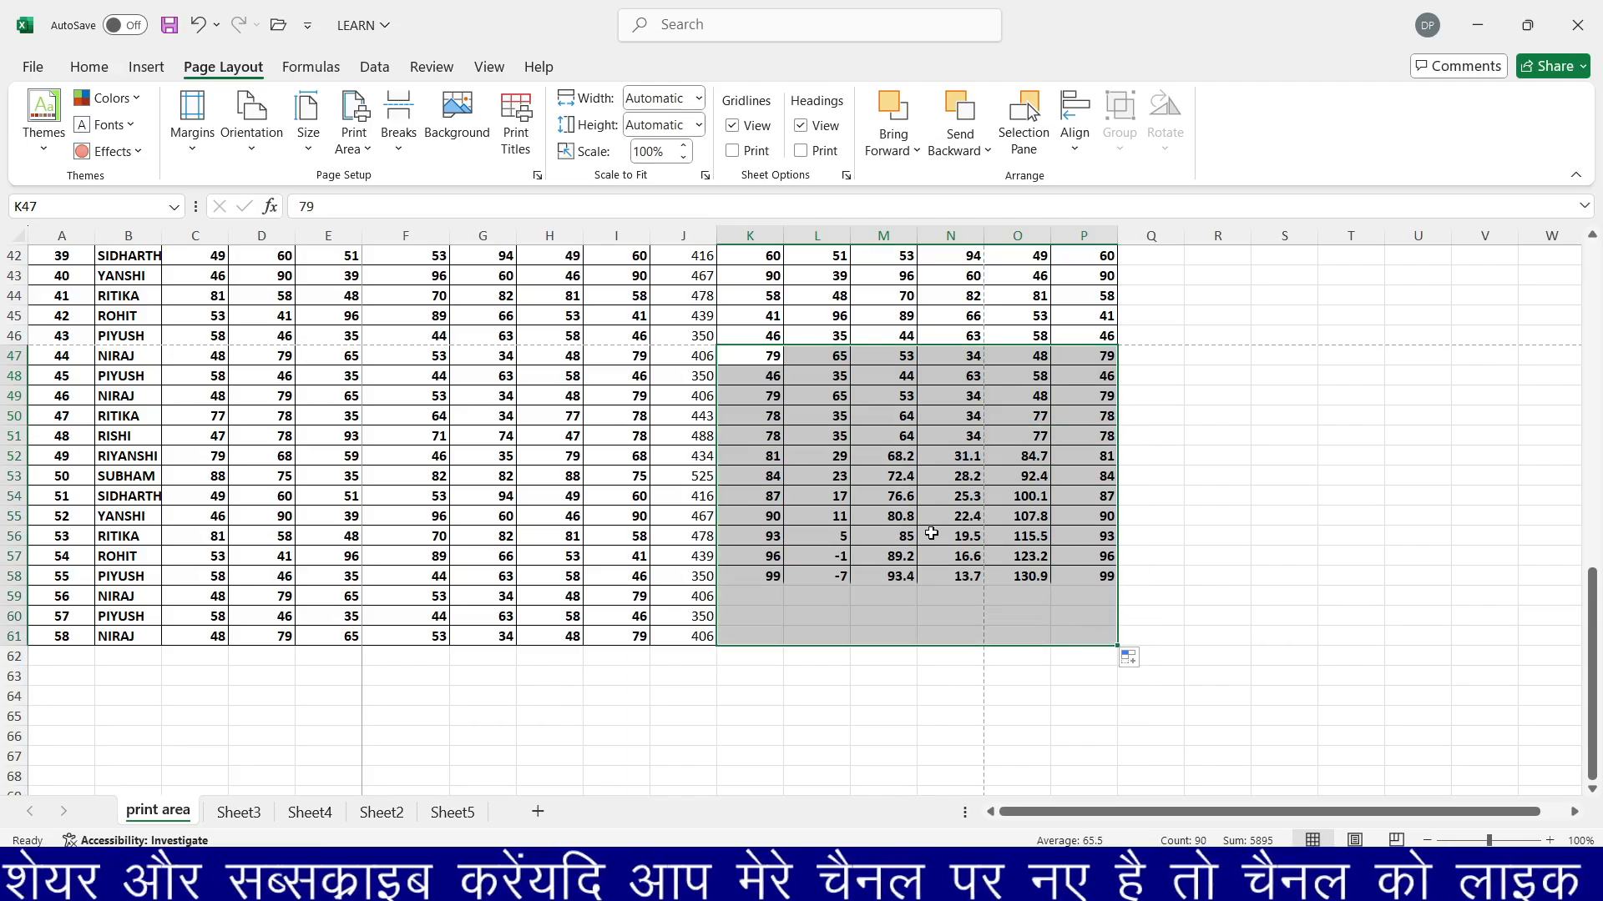
scroll(579, 497, "up", 14)
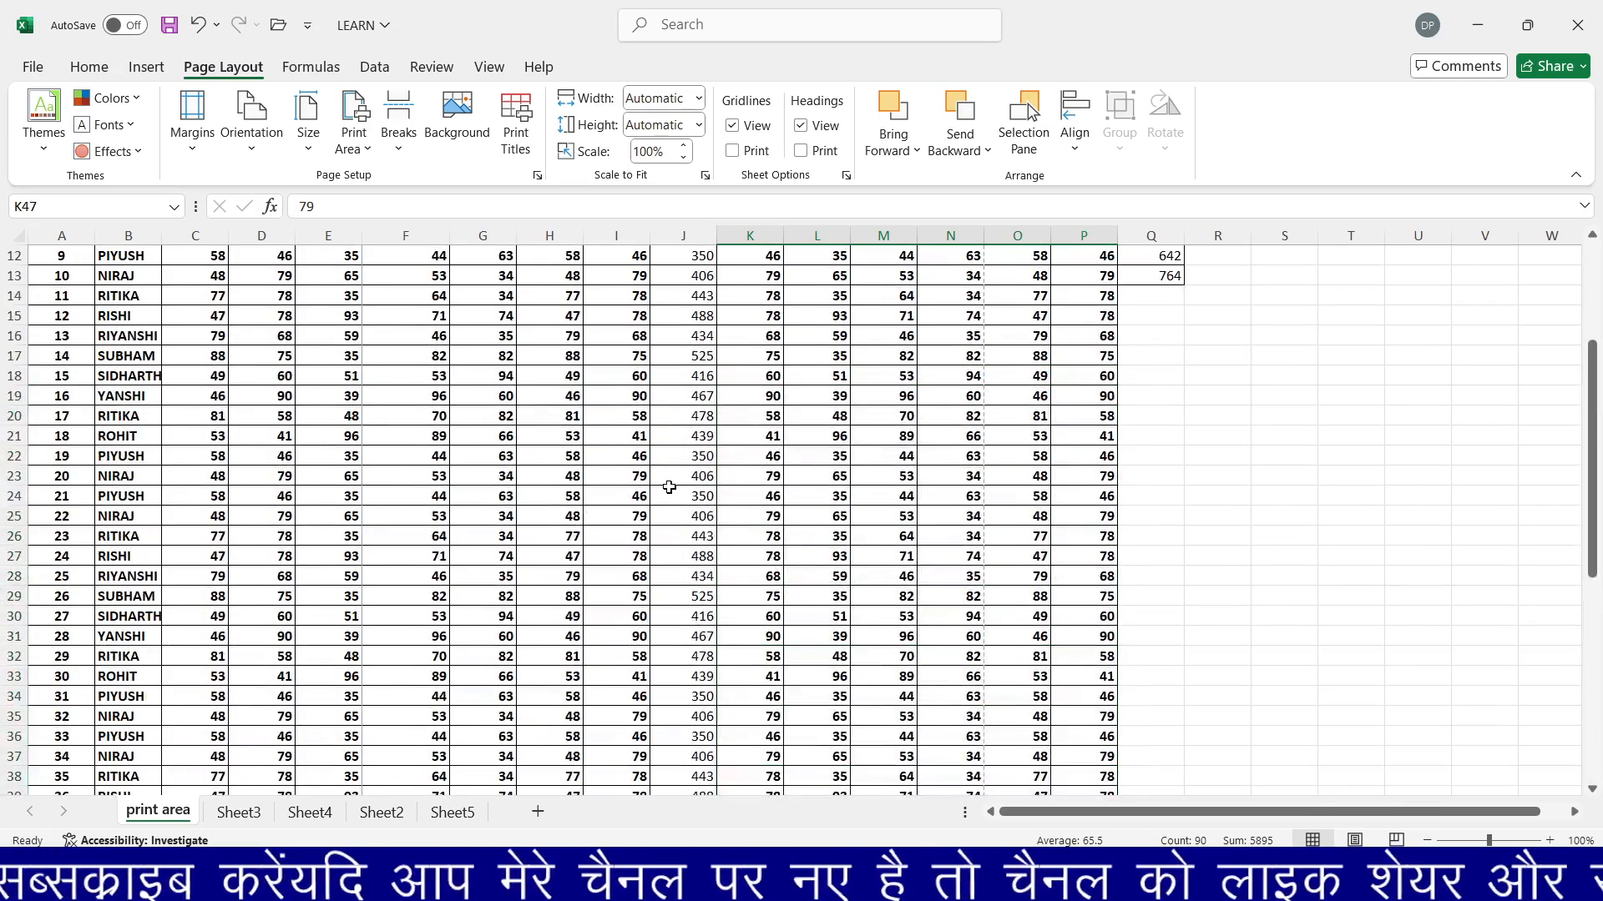
Fill the second Total formula in column Q down to row 61, clearing the extra results below the table.
left_click(555, 454)
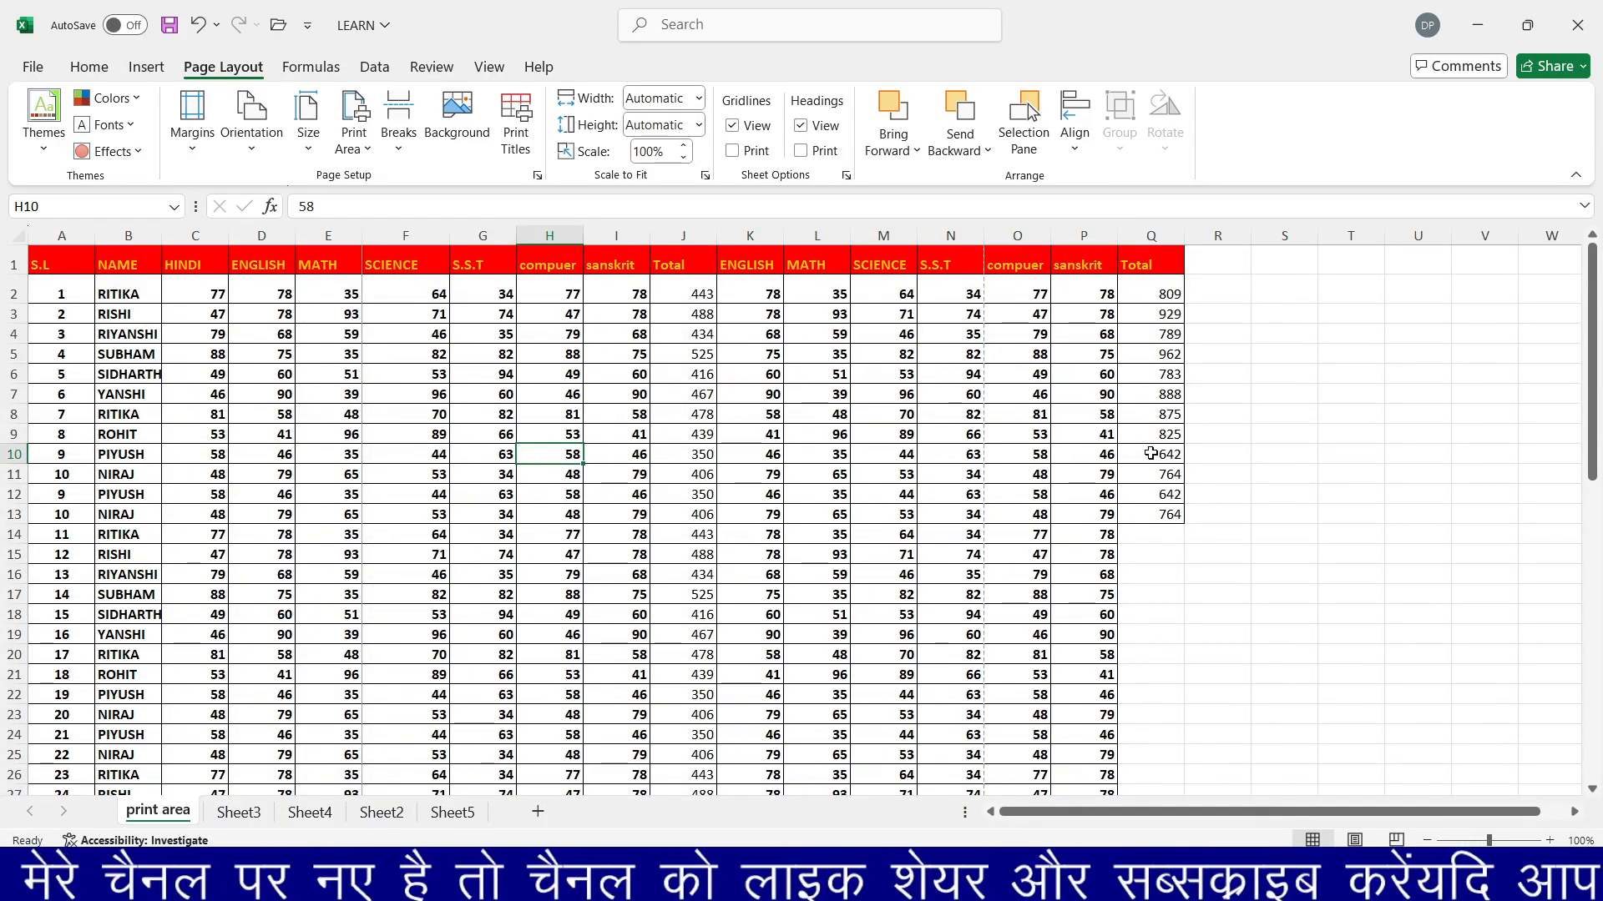
left_click_drag(1150, 454, 1152, 758)
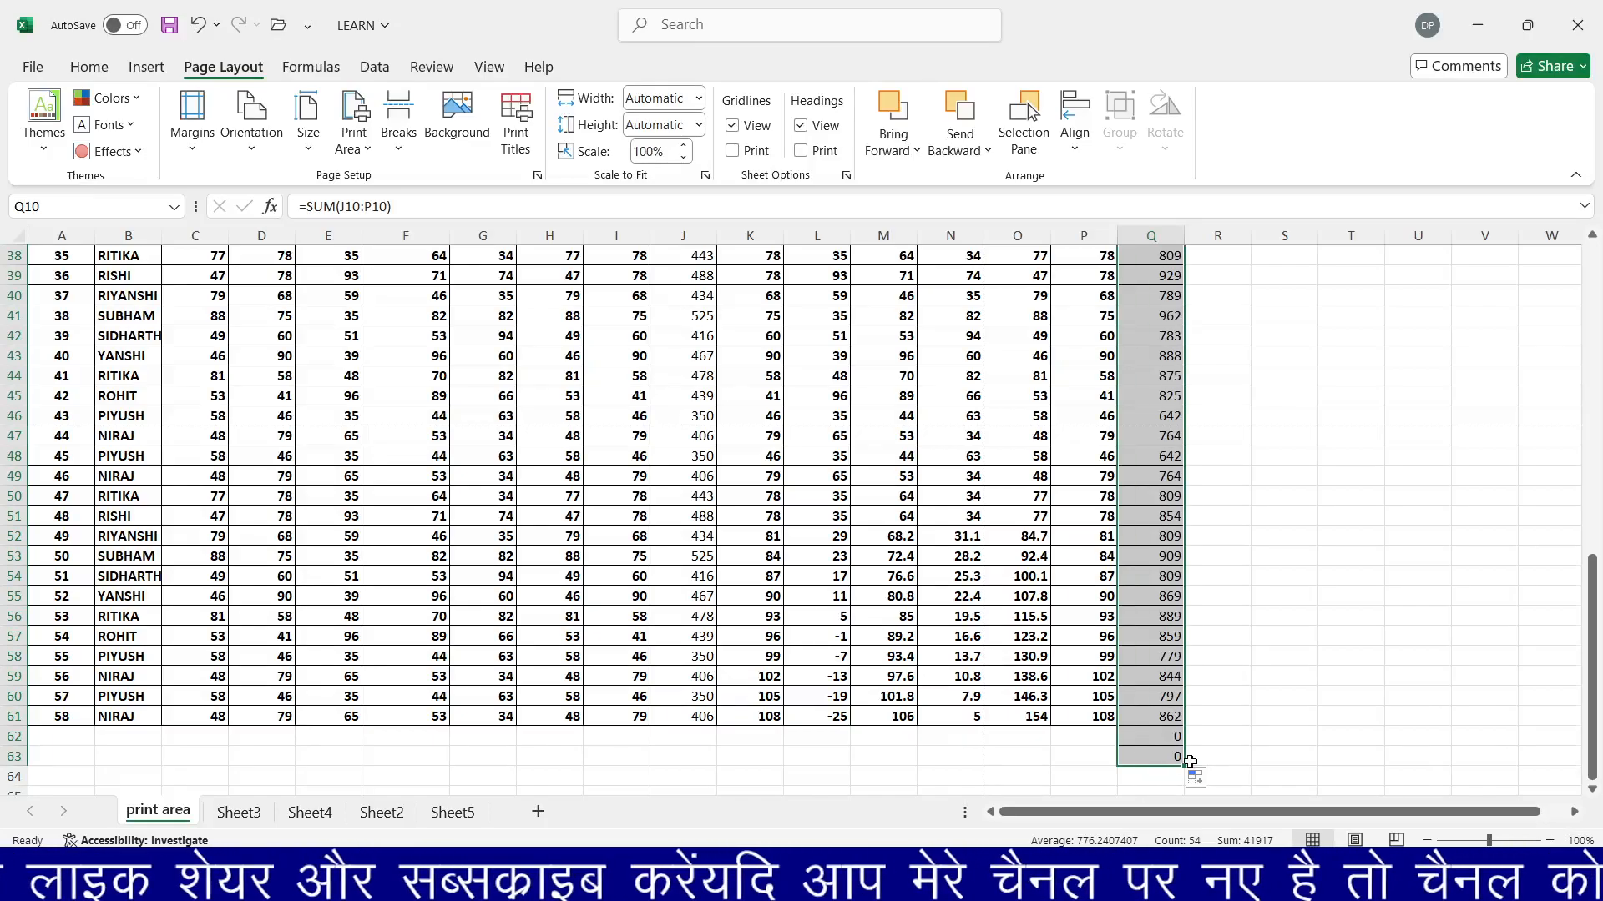
left_click(824, 598)
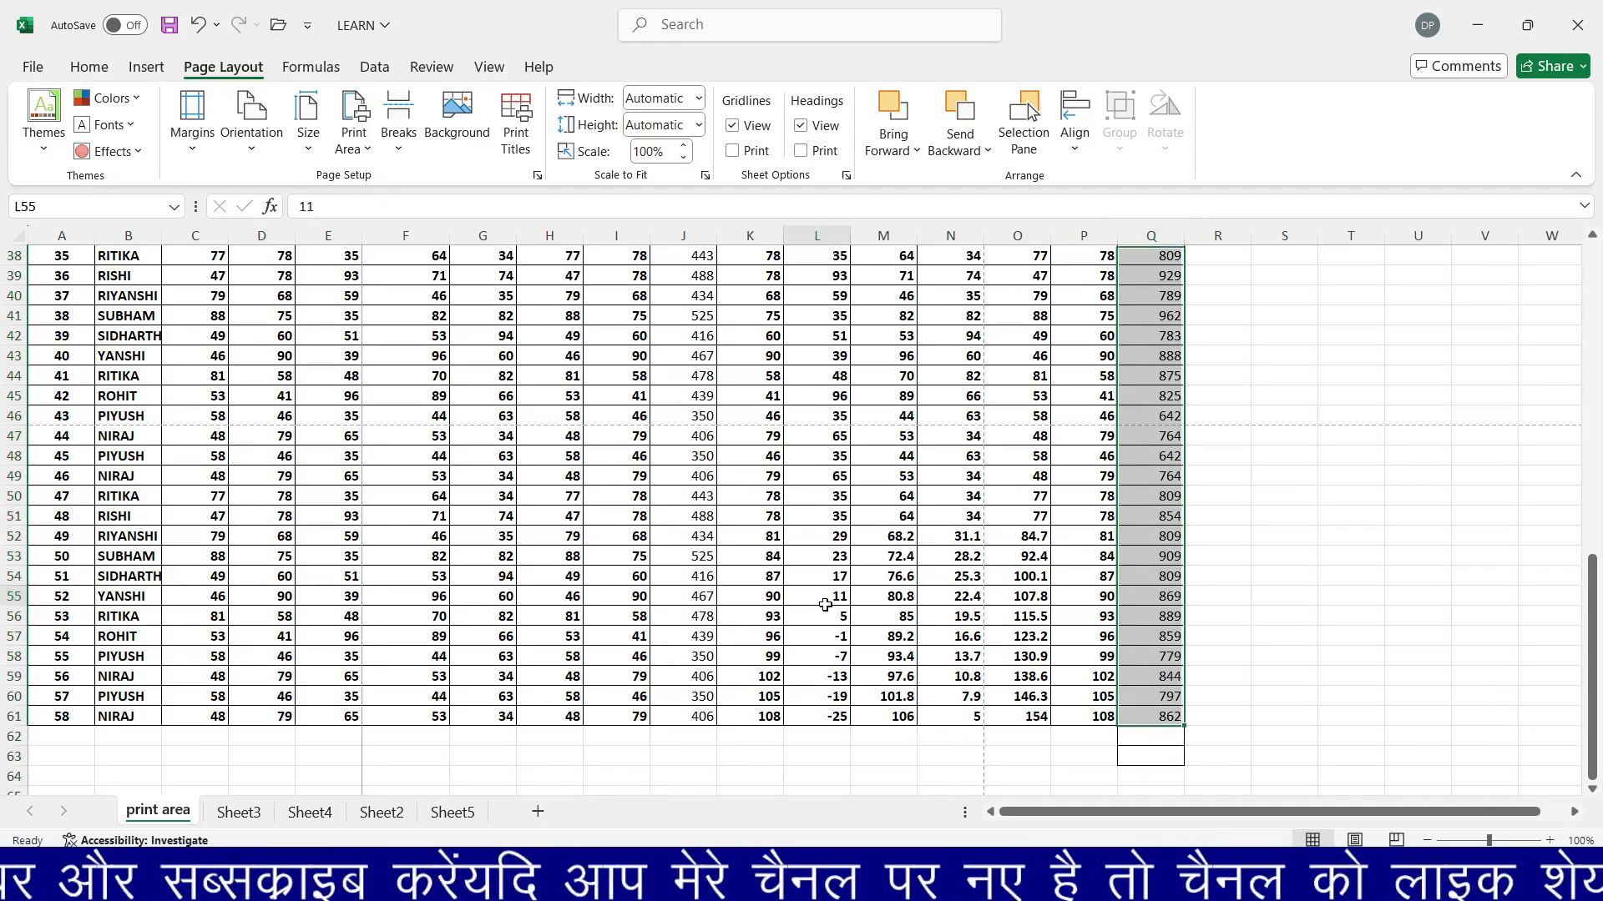
scroll(714, 434, "up", 12)
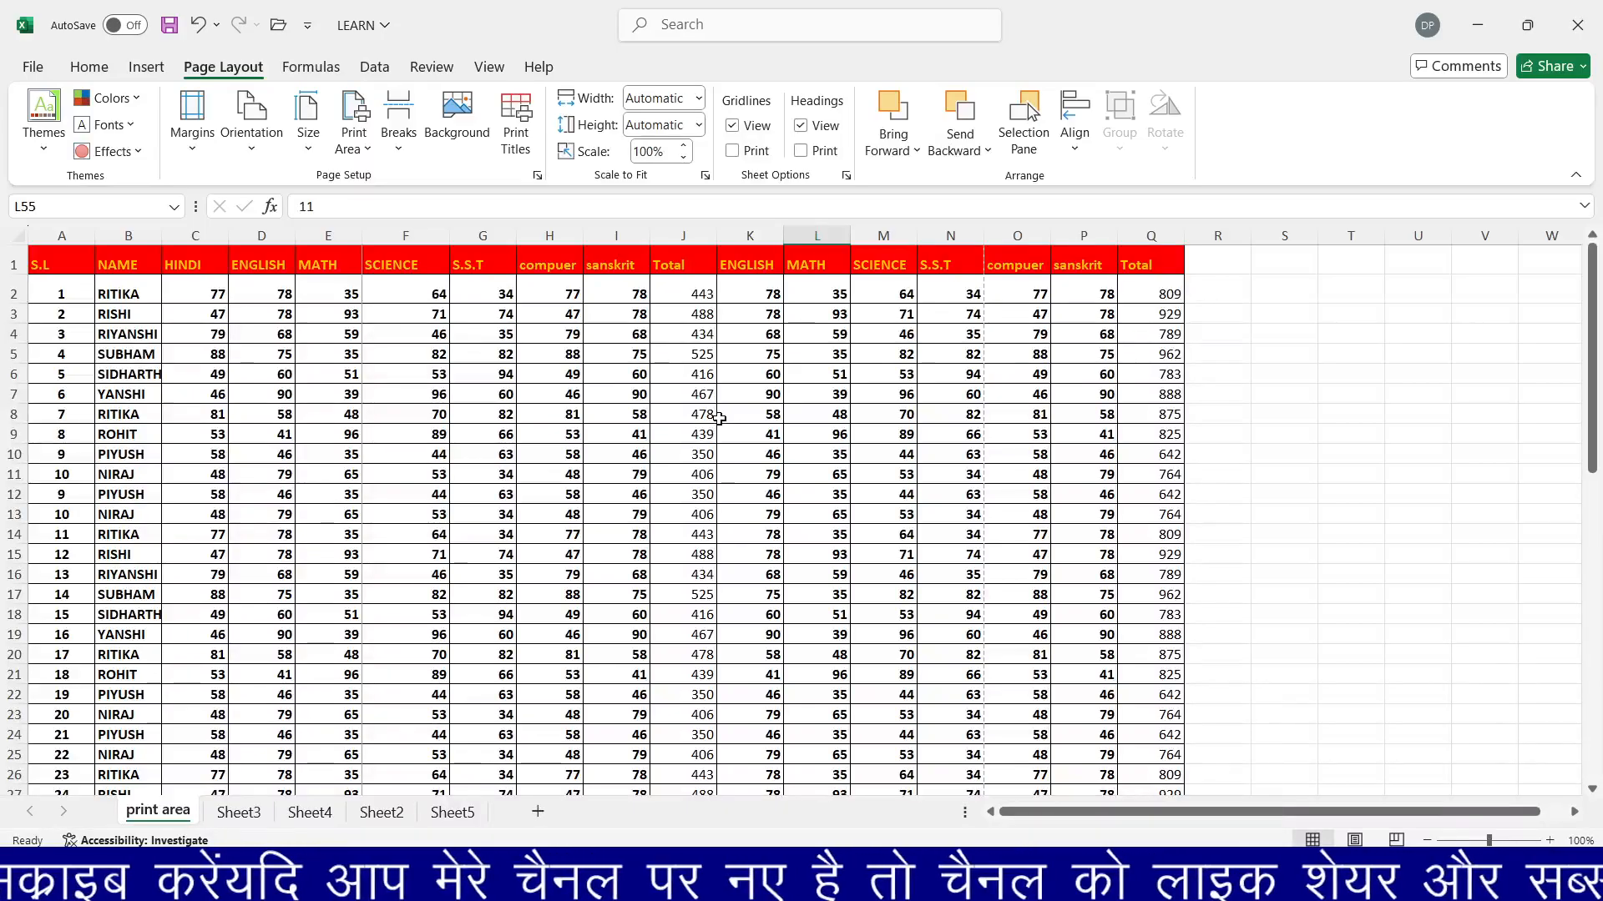
Reset all page breaks on the sheet and apply Remove Page Break at cell L55.
scroll(718, 419, "down", 16)
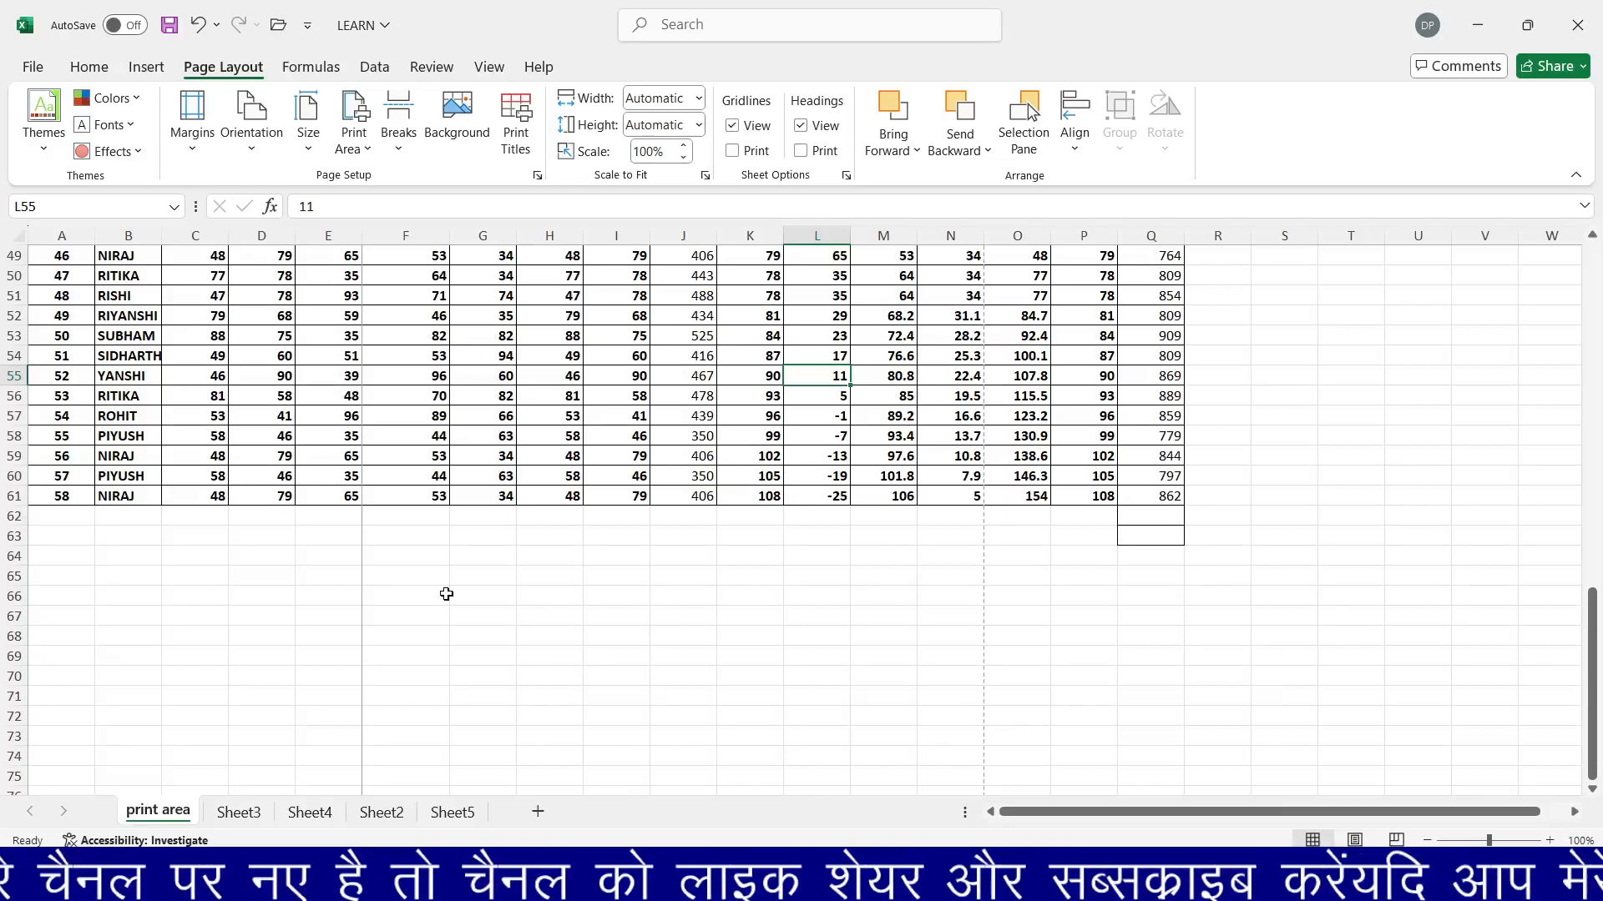
scroll(484, 501, "up", 6)
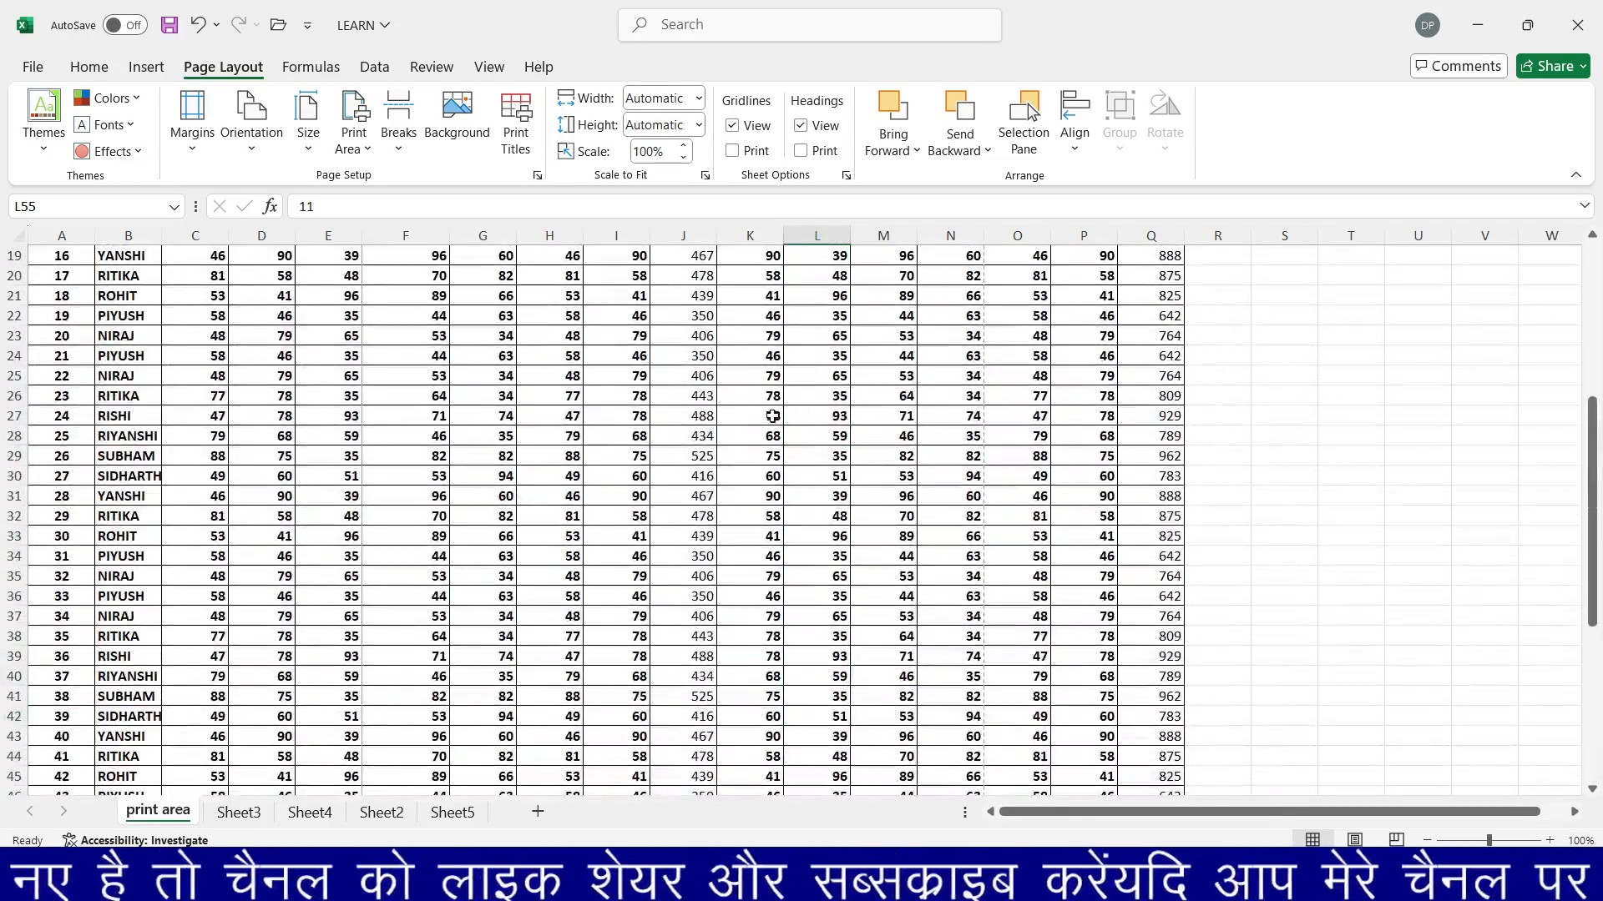
scroll(1032, 656, "down", 7)
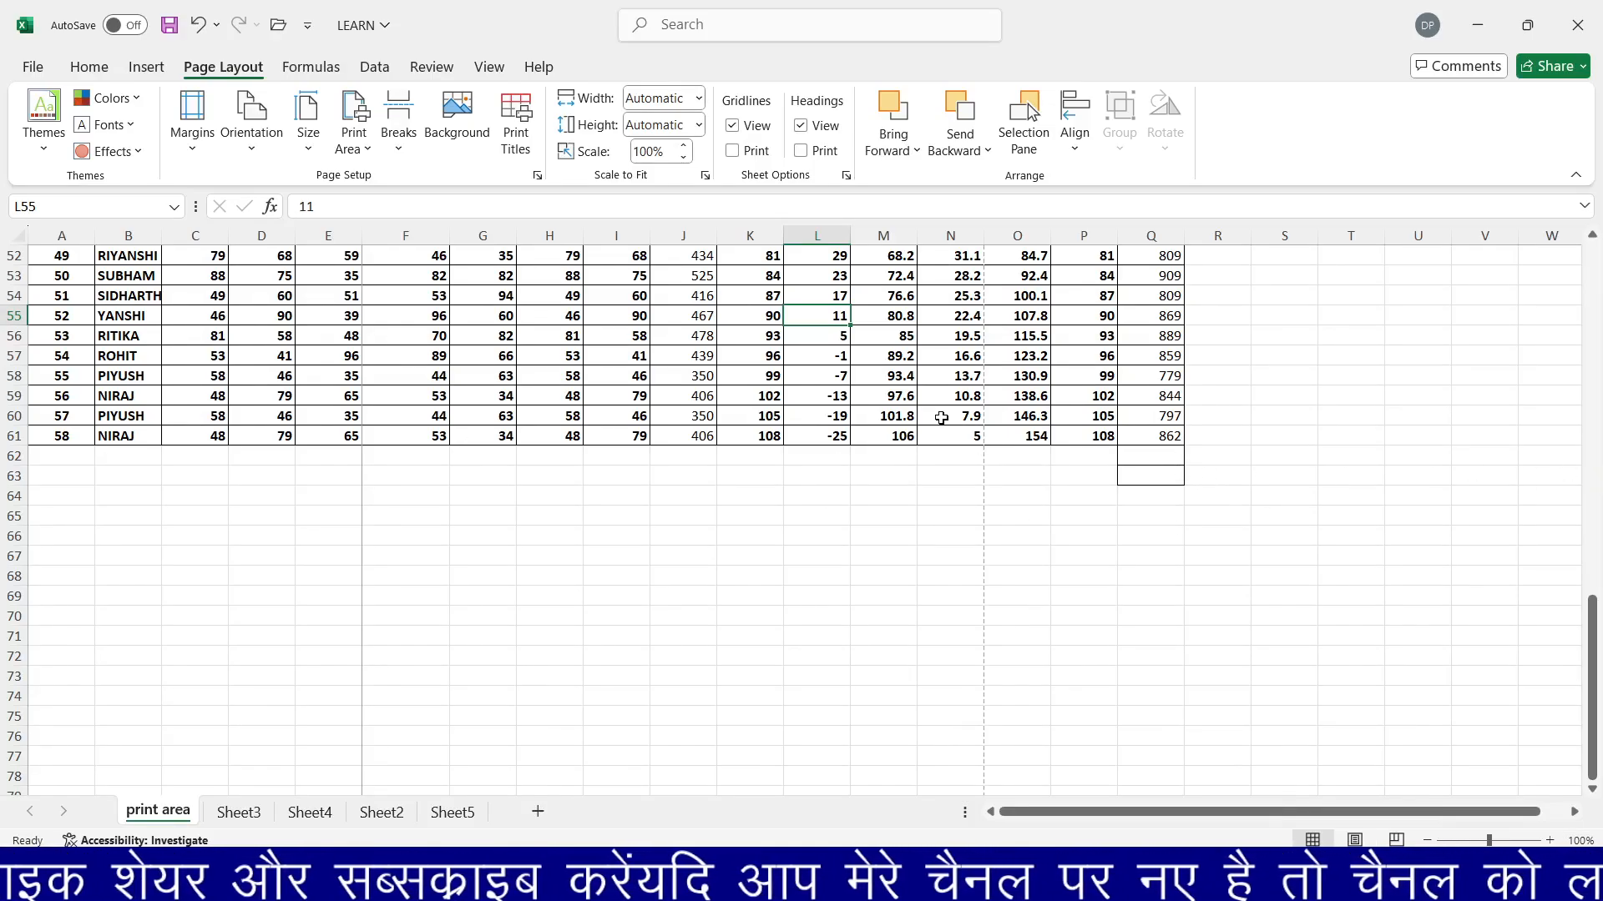
scroll(941, 417, "up", 6)
left_click(398, 125)
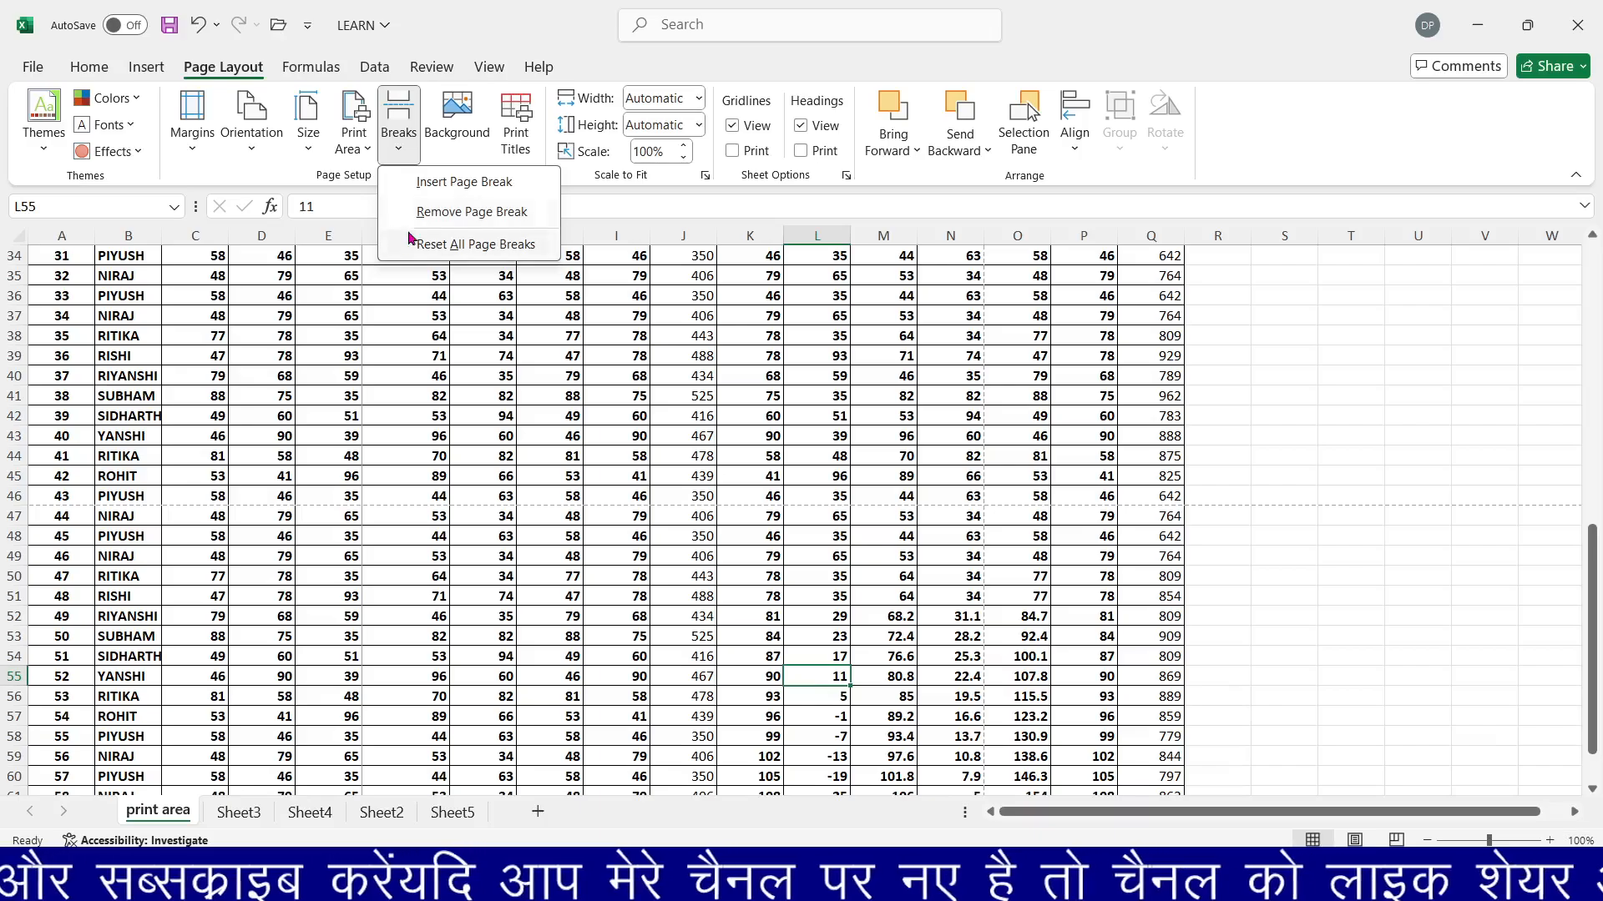
left_click(412, 242)
left_click(399, 125)
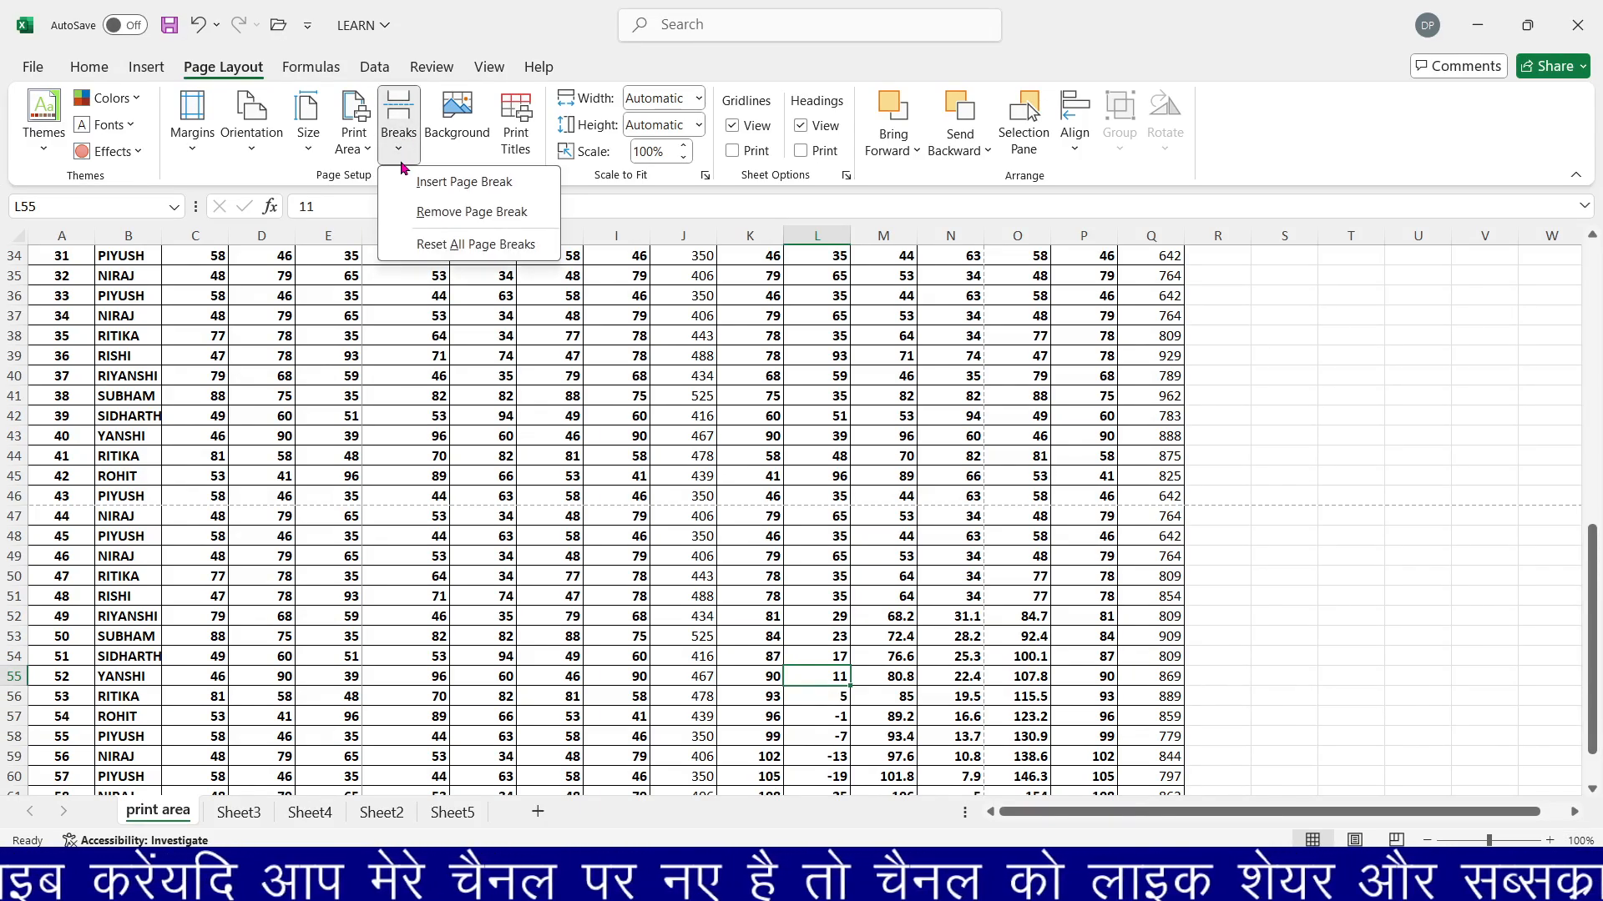
left_click(404, 210)
left_click(941, 596)
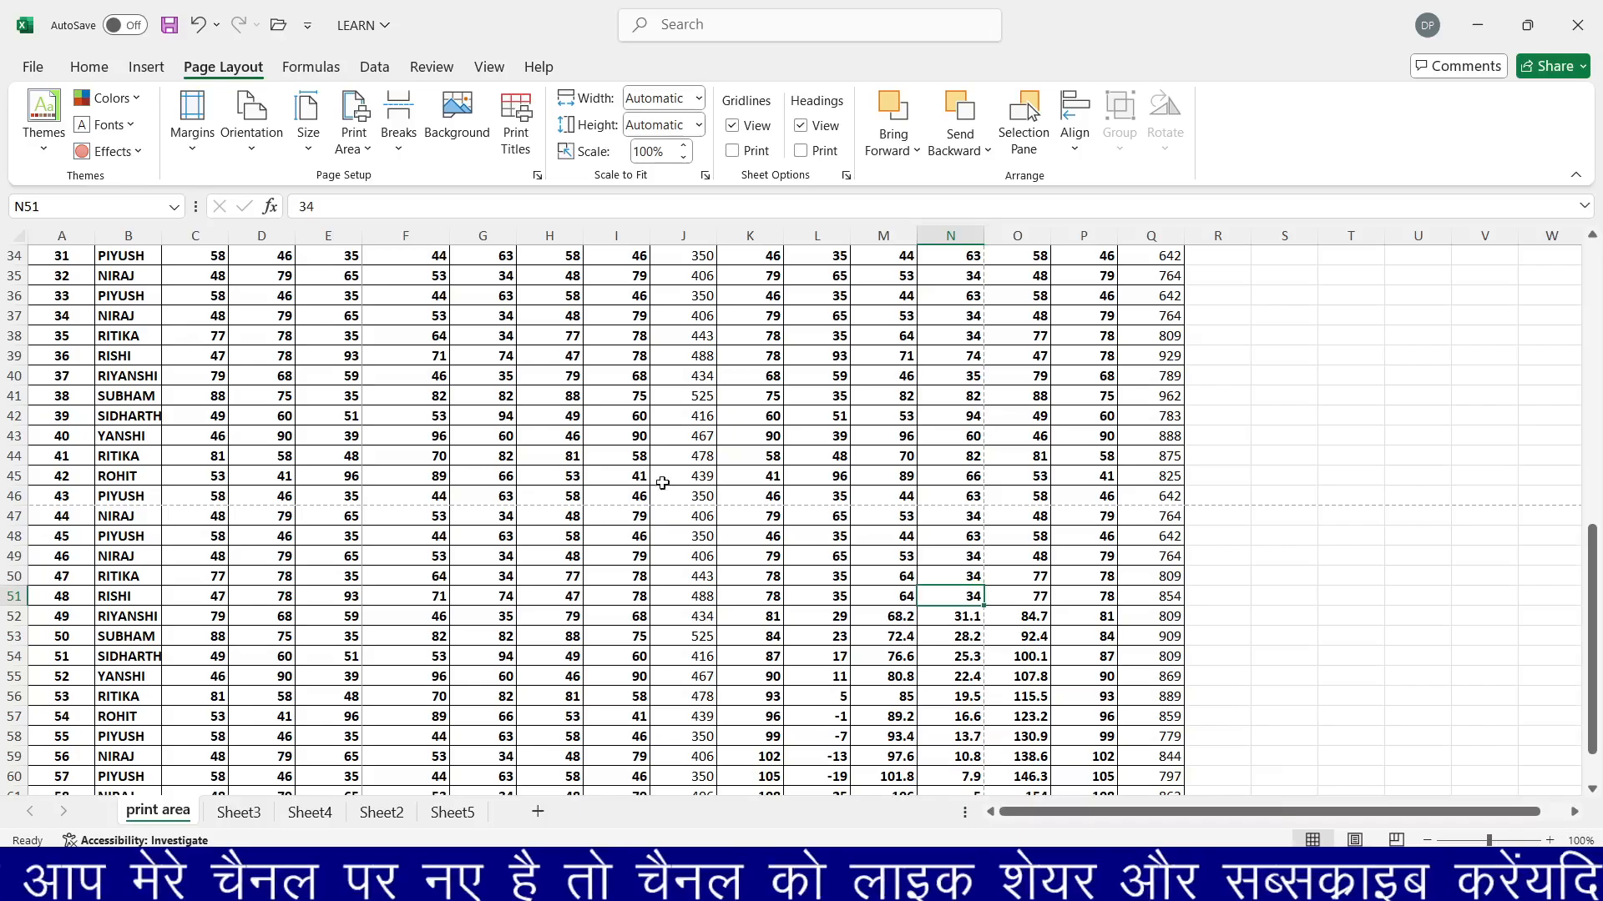
Scale the sheet to fit 1 page wide and 1 page tall, and check the result in the print preview.
scroll(662, 483, "up", 11)
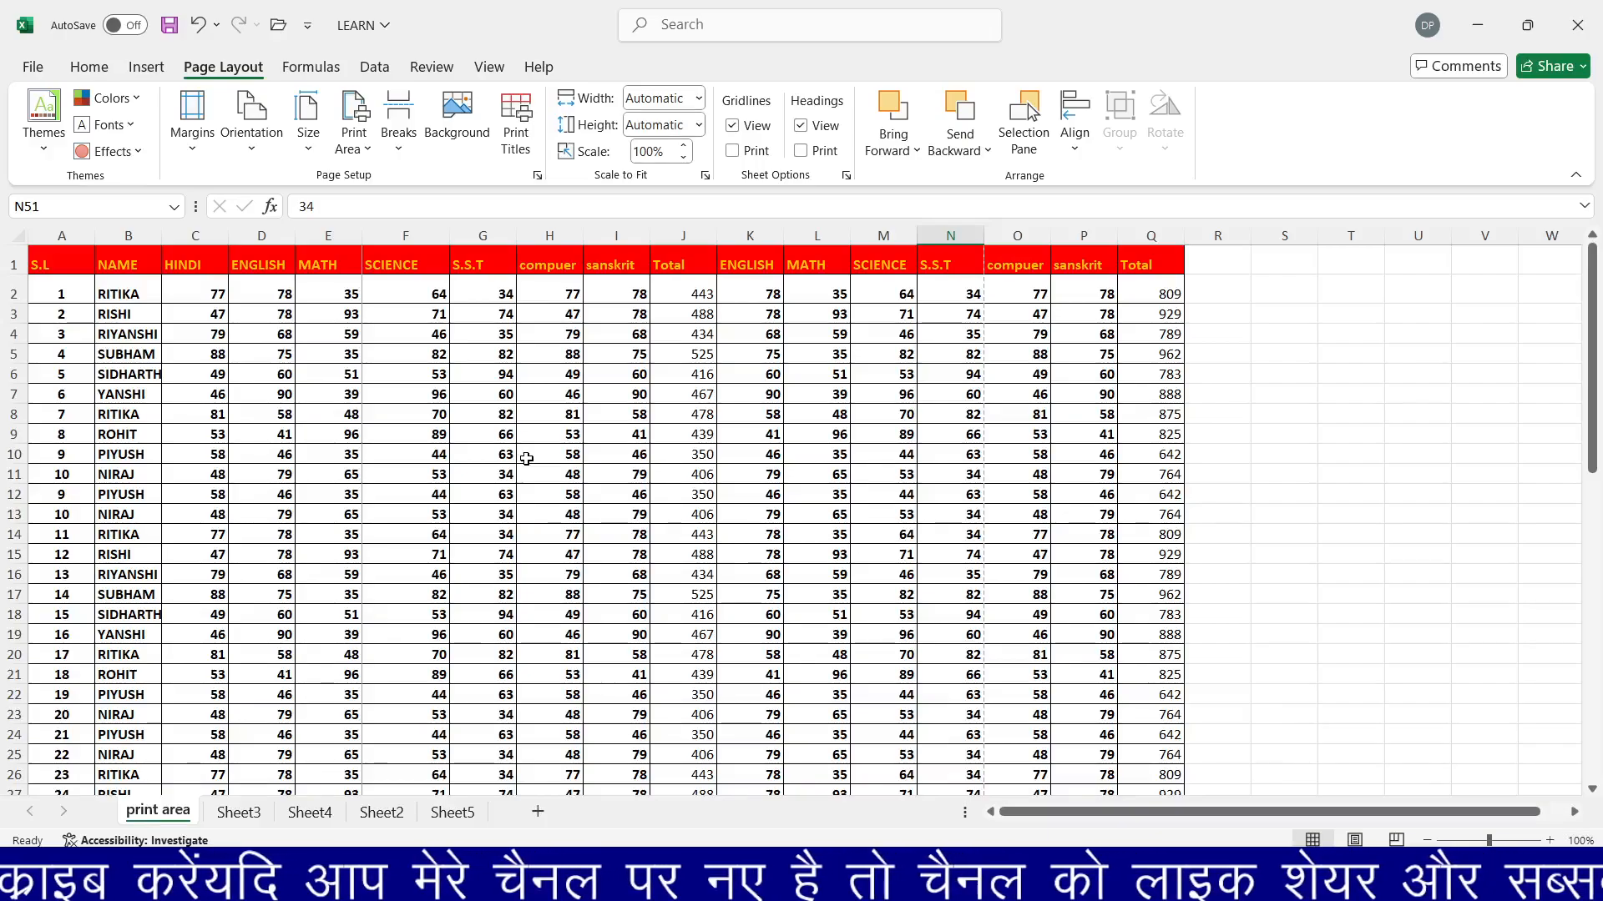
left_click(350, 392)
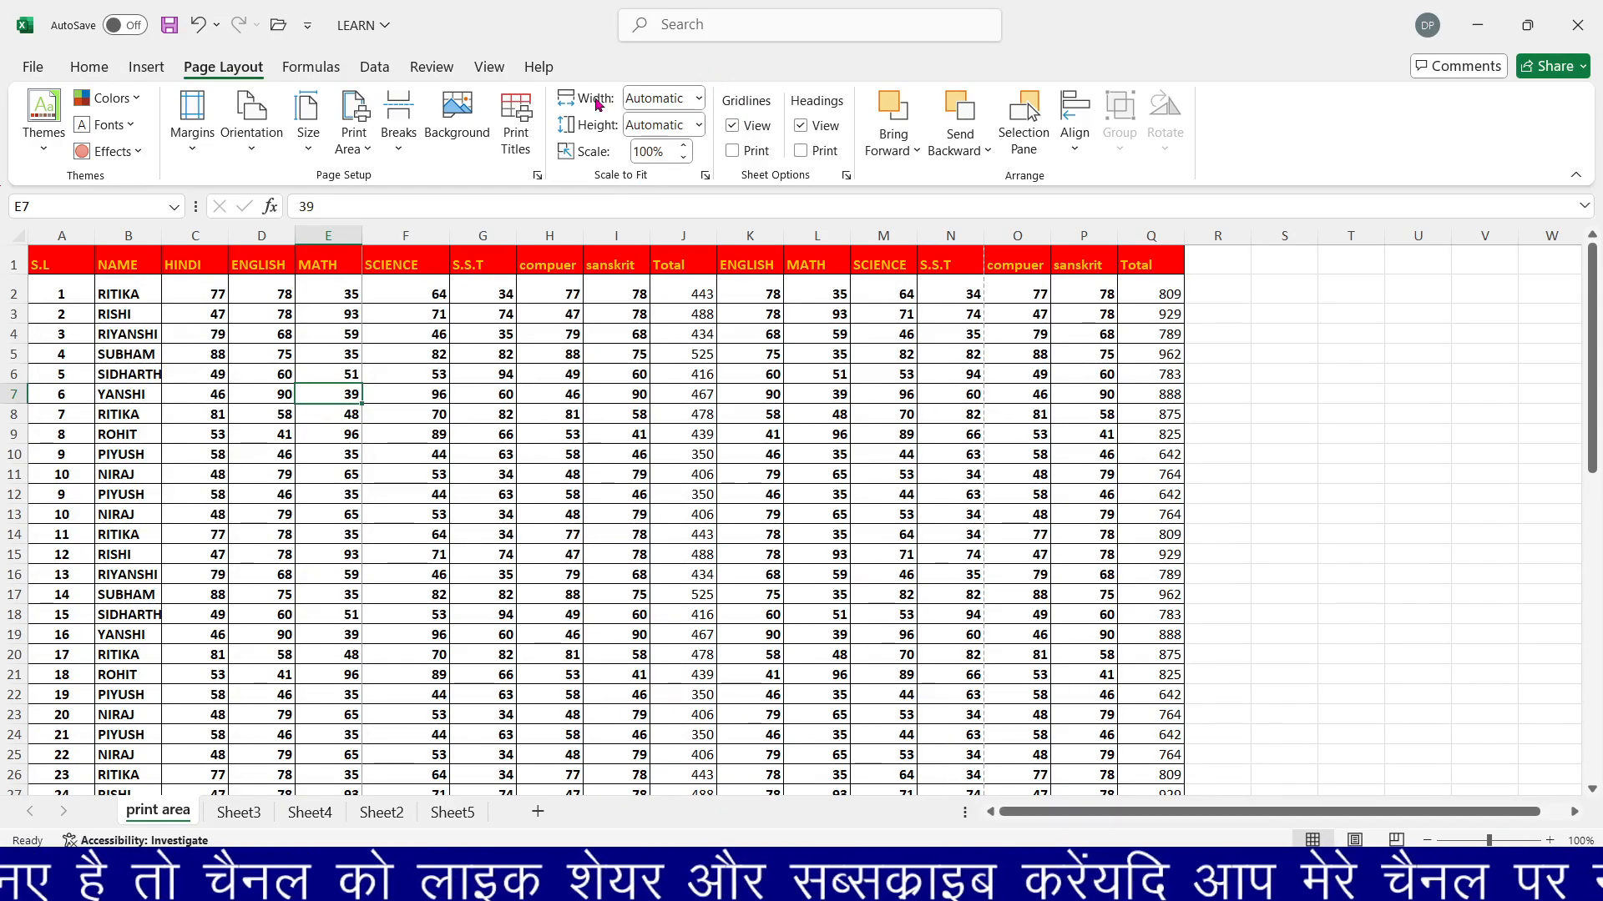
left_click(699, 97)
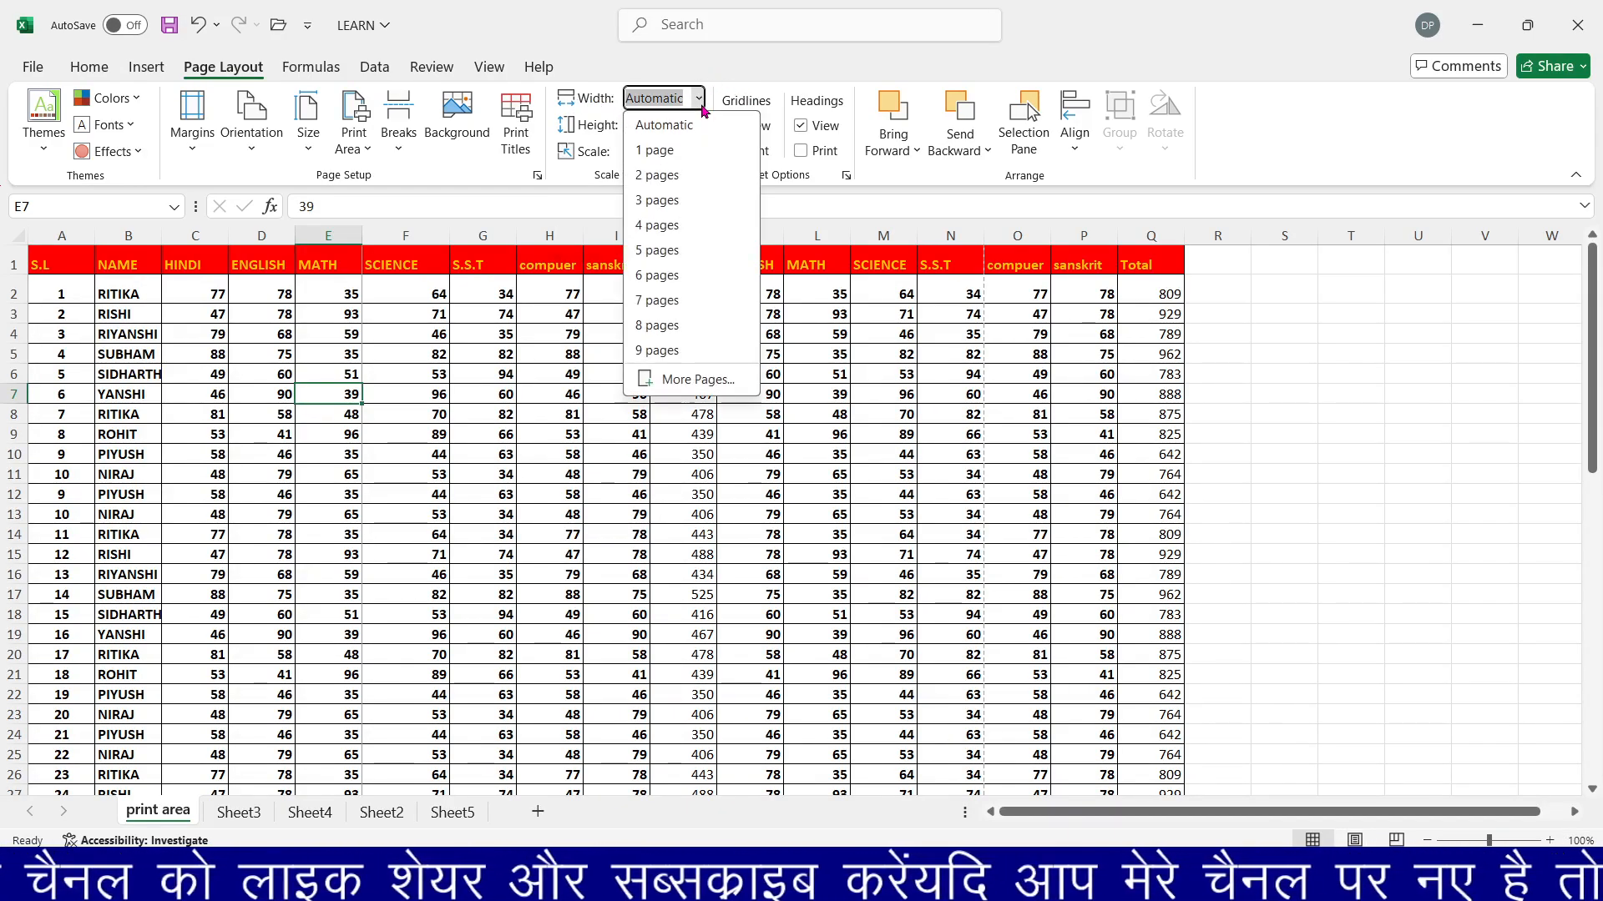
left_click(687, 153)
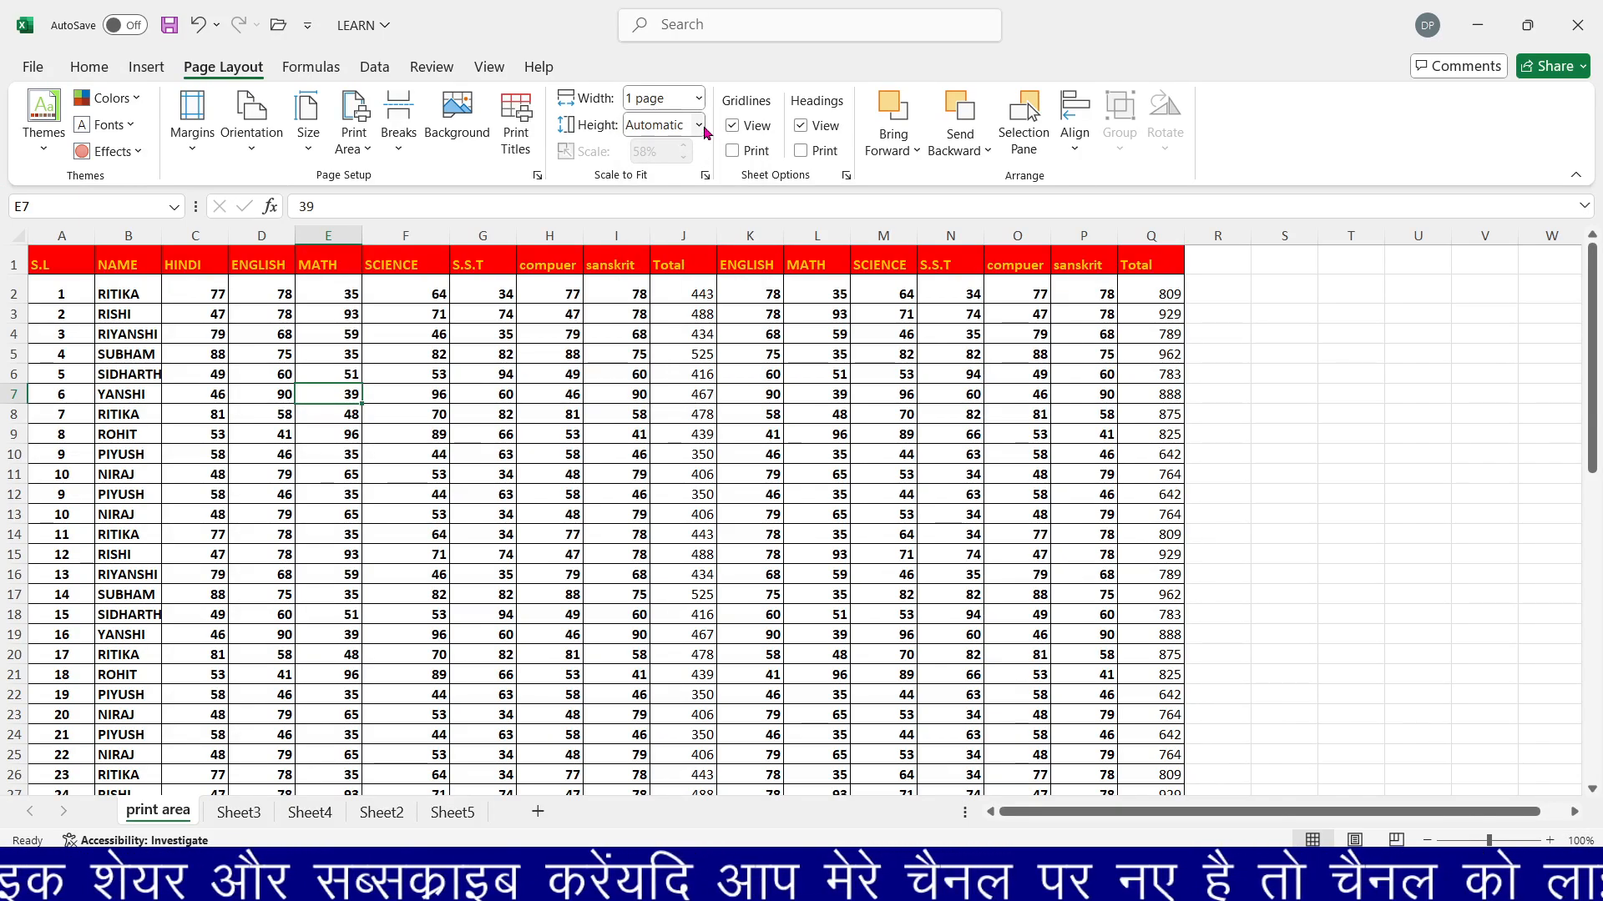
left_click(699, 125)
left_click(681, 179)
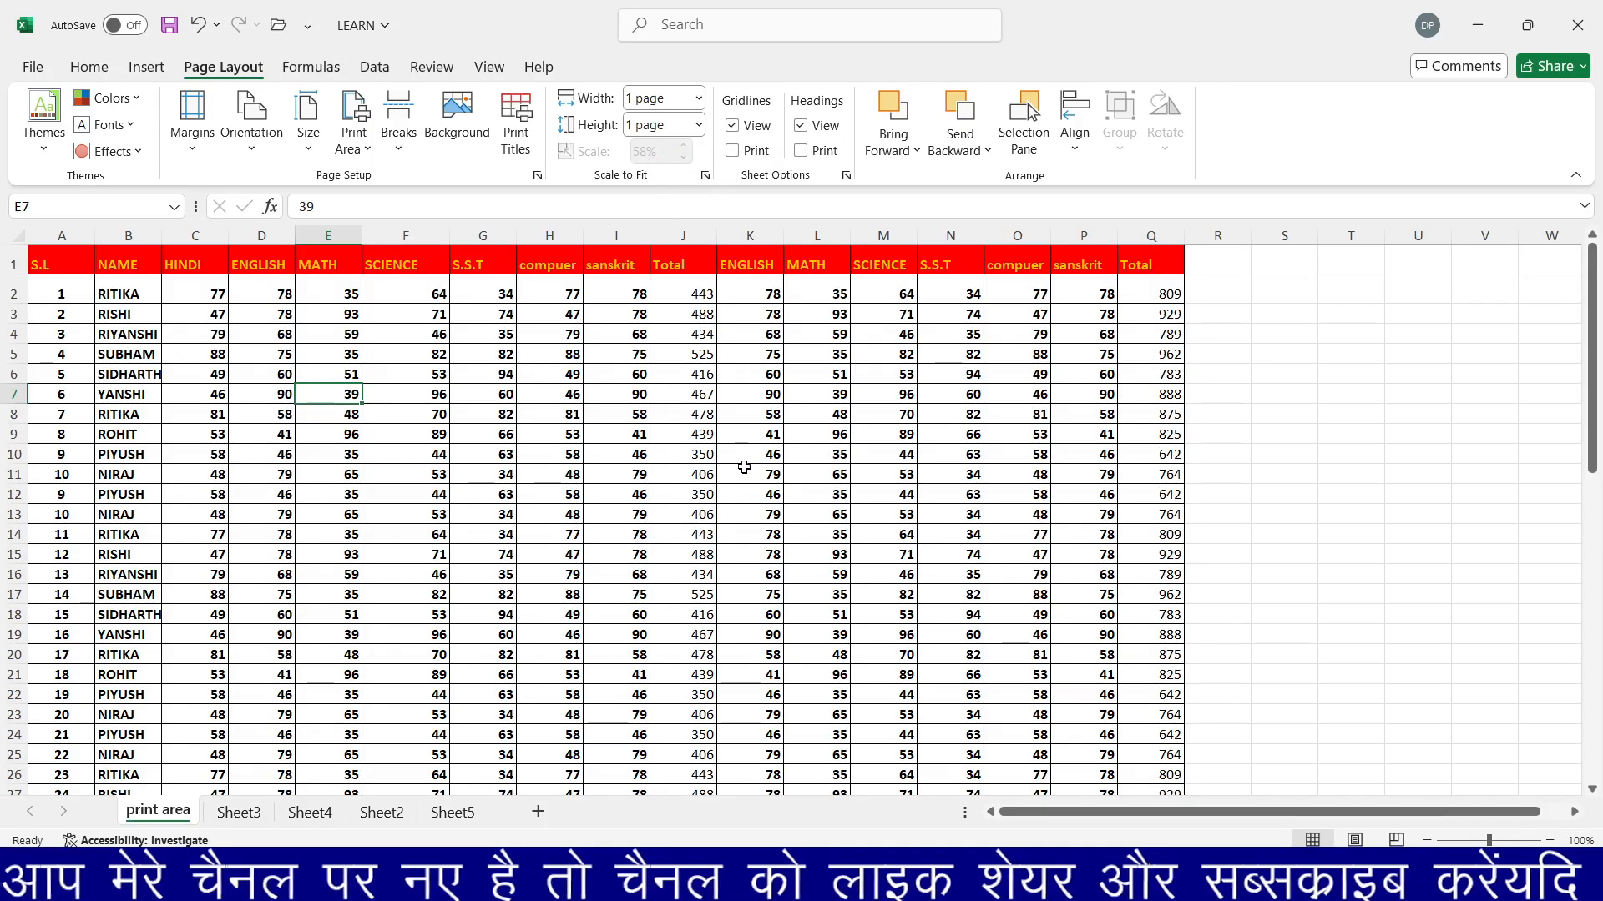
key("Down")
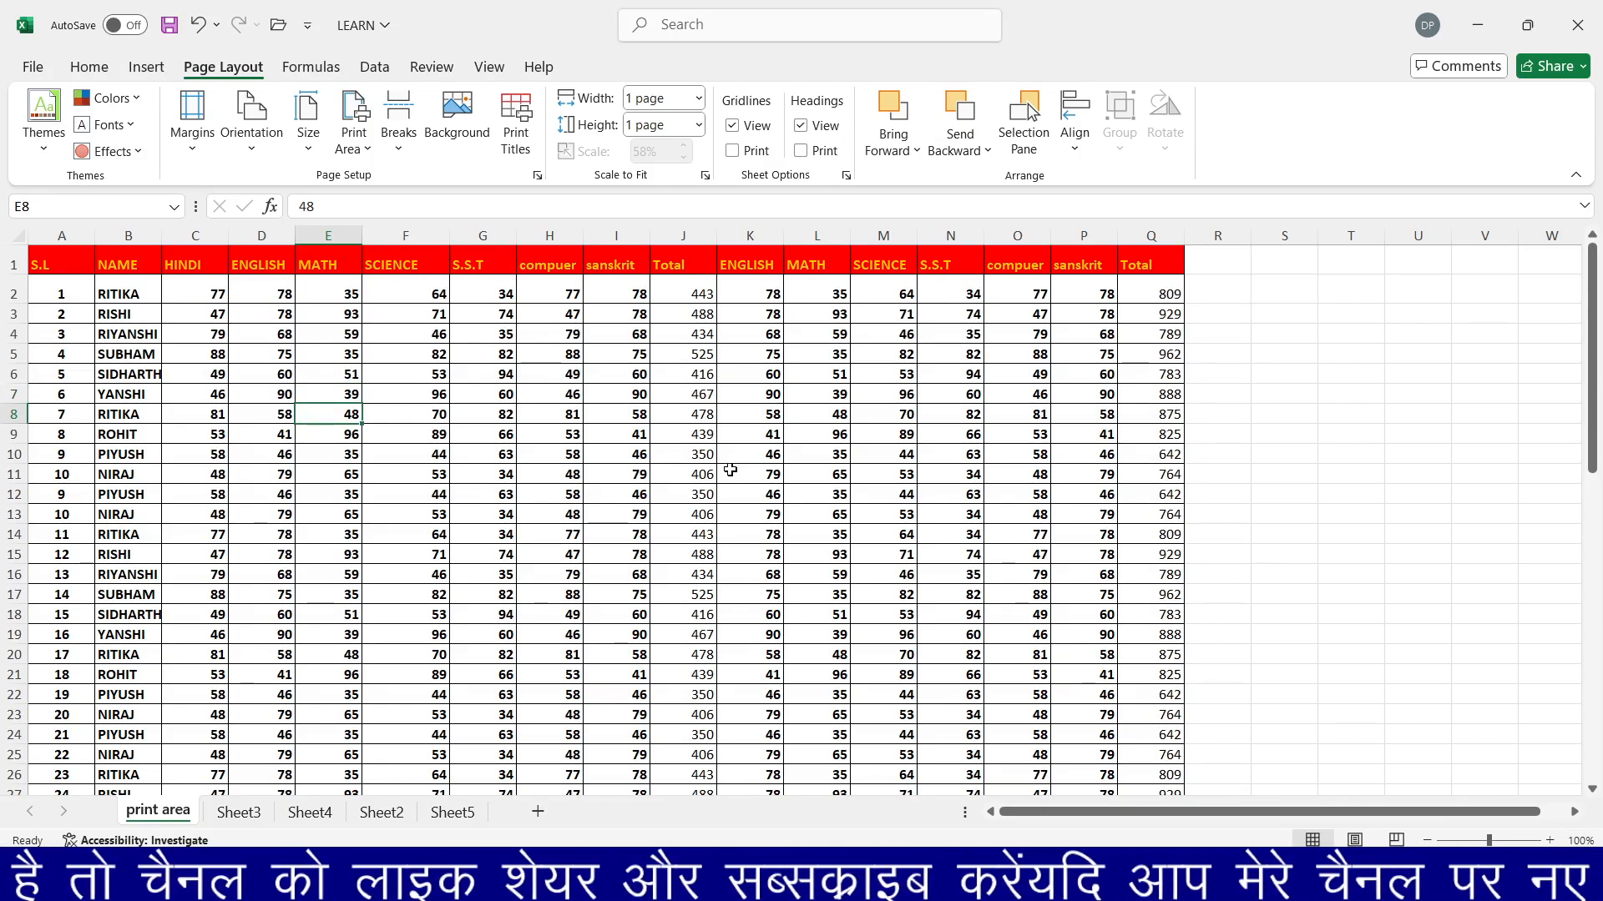
key("ctrl+p")
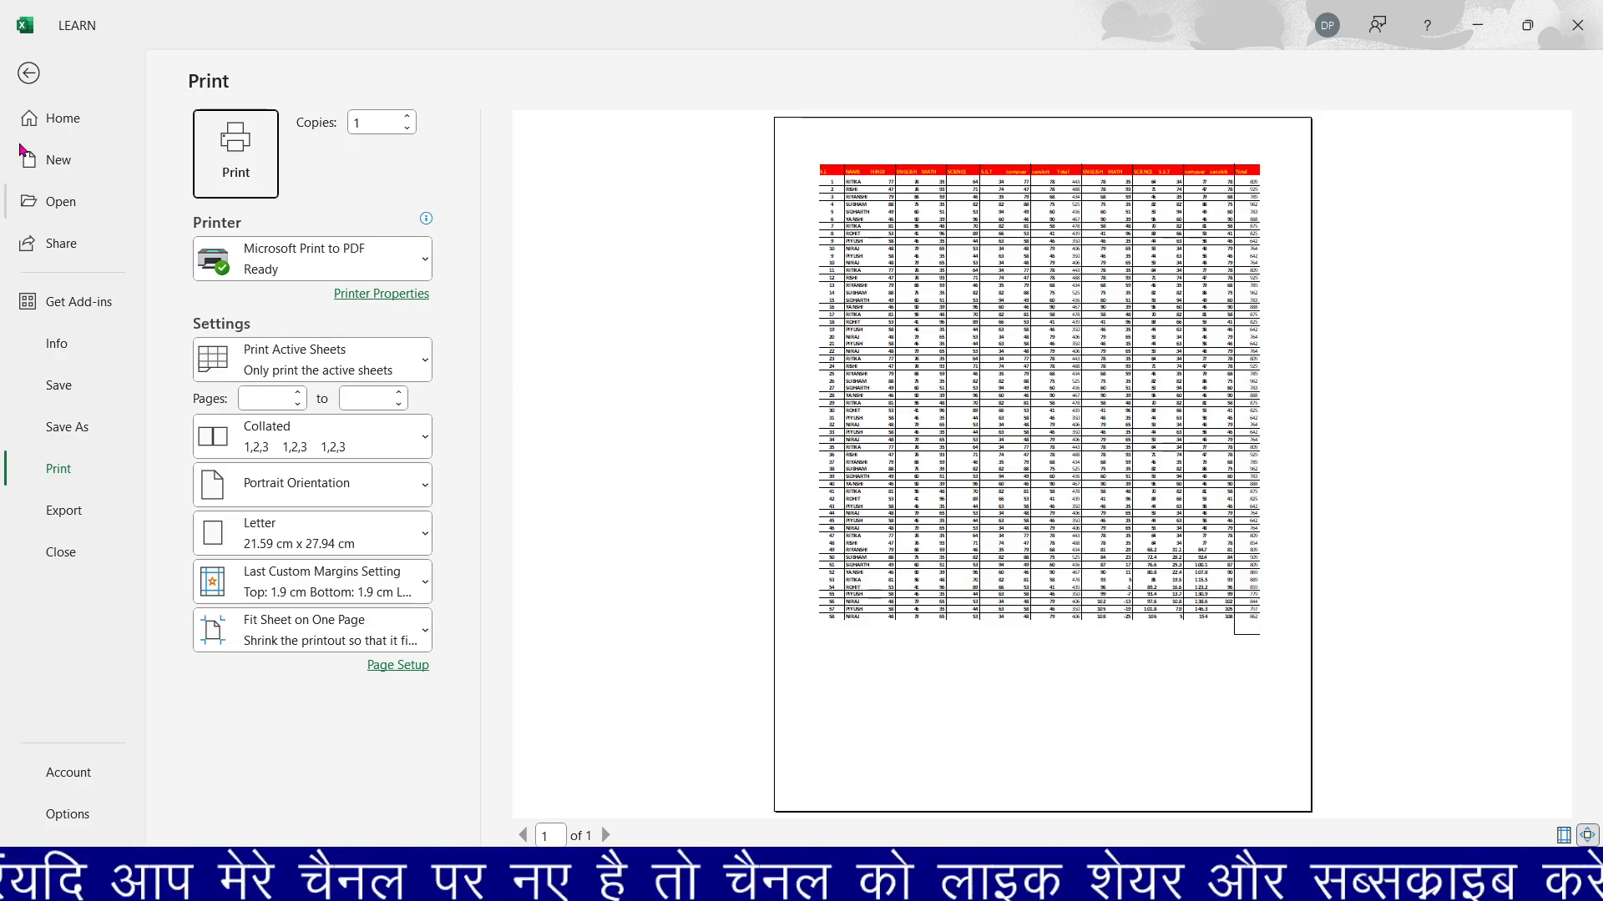
left_click(30, 73)
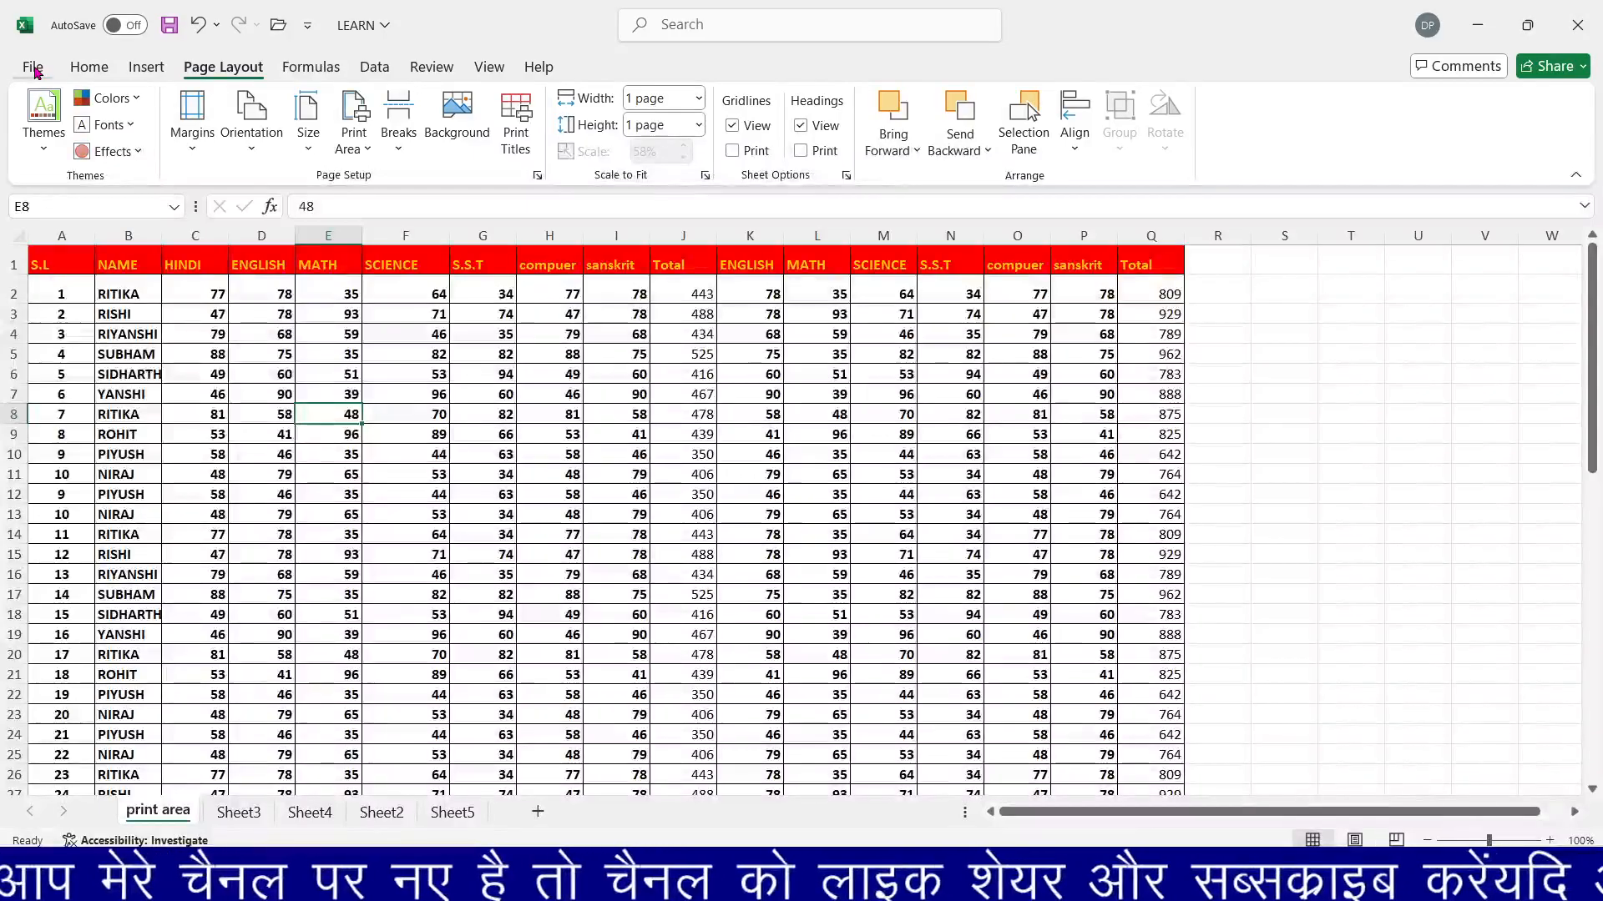
Set the scaling to 2 pages wide and 2 pages tall, and check the first two pages in the print preview.
left_click(697, 98)
left_click(660, 174)
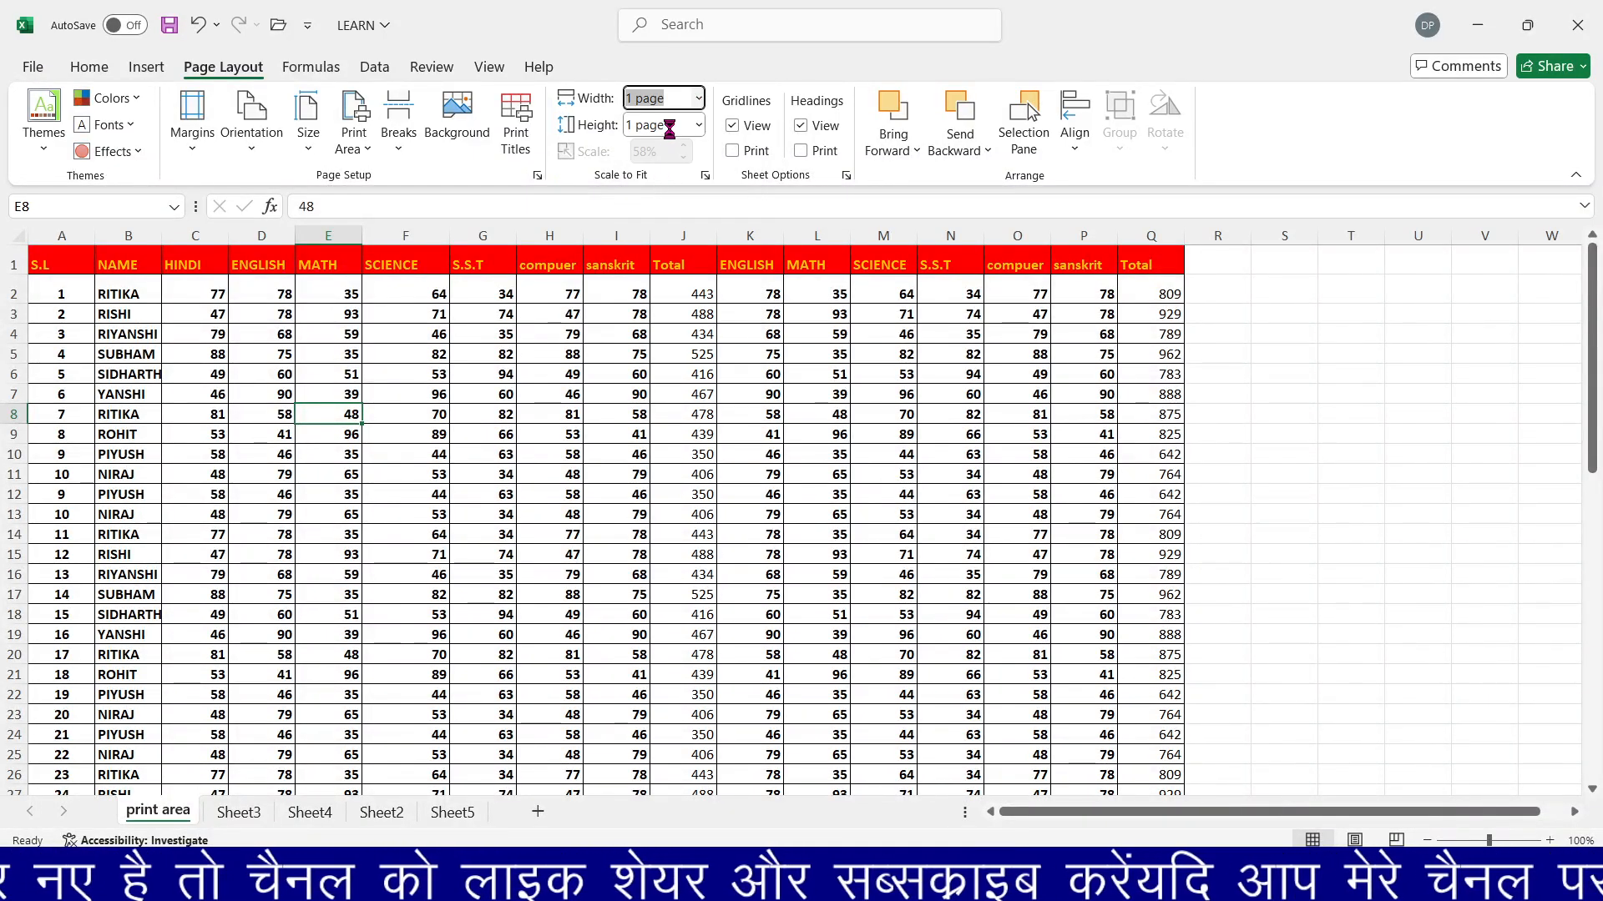
left_click(698, 125)
left_click(658, 202)
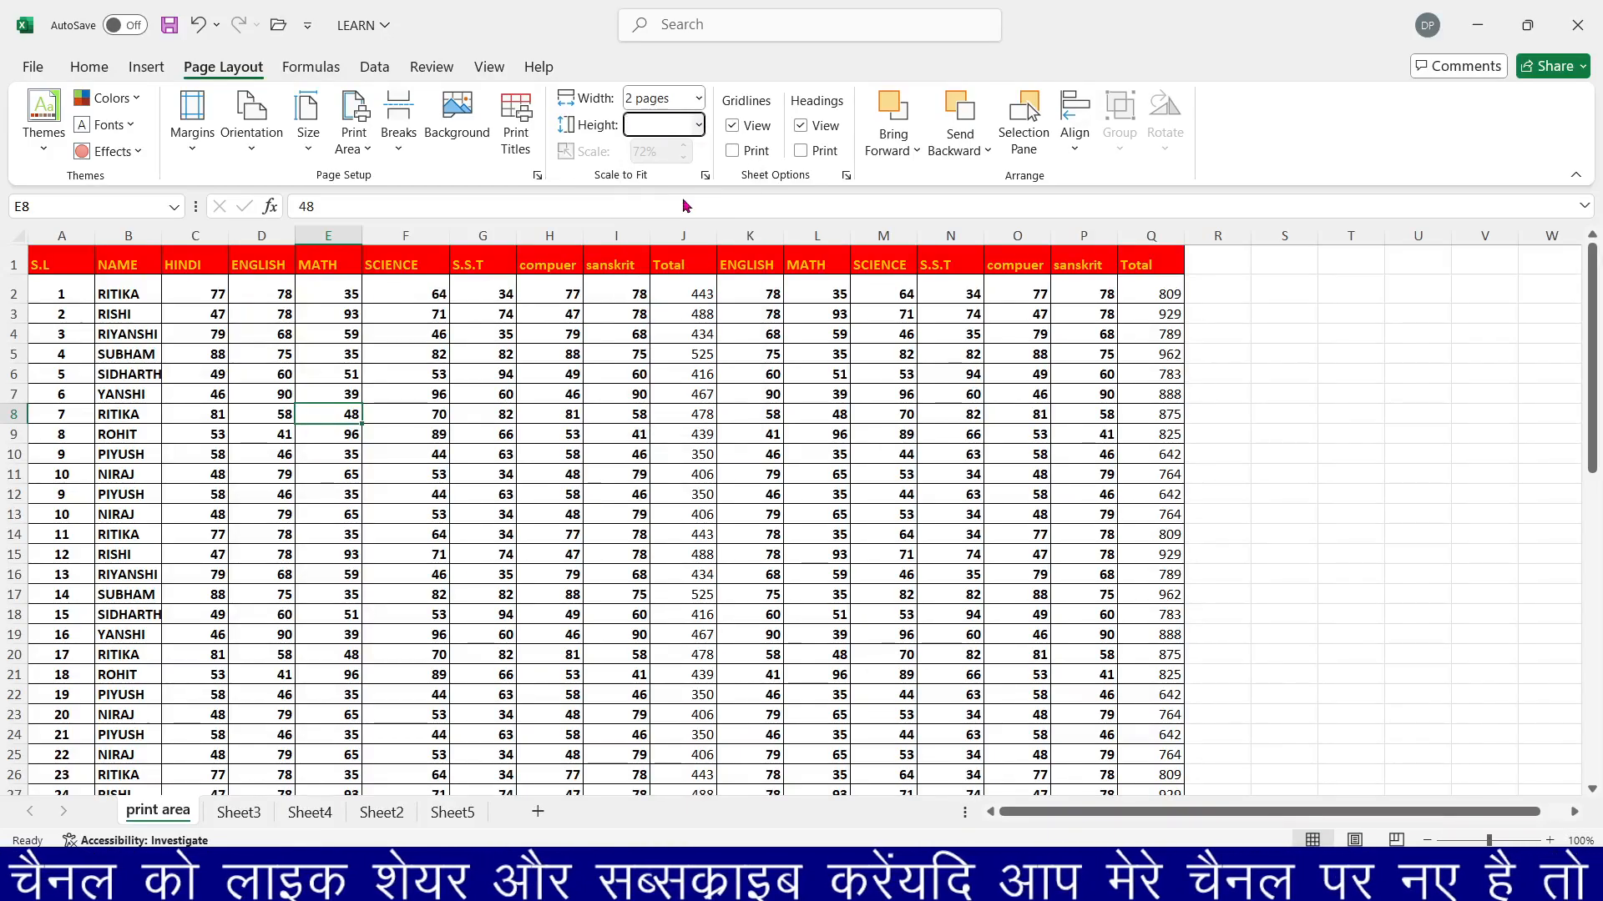
key("ctrl+p")
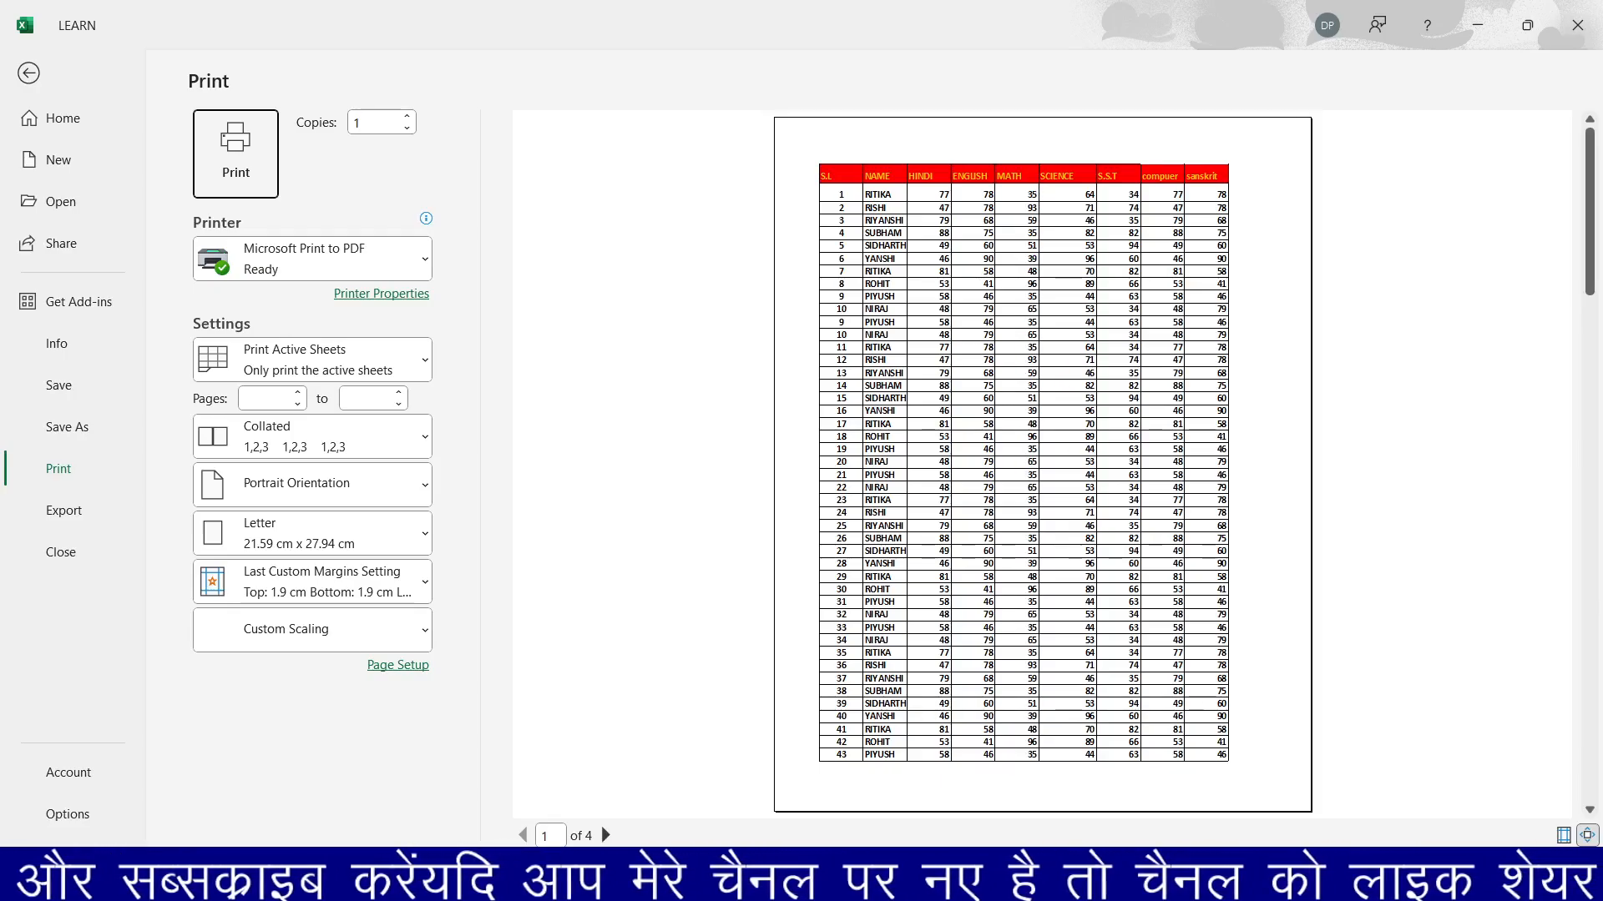
left_click(606, 835)
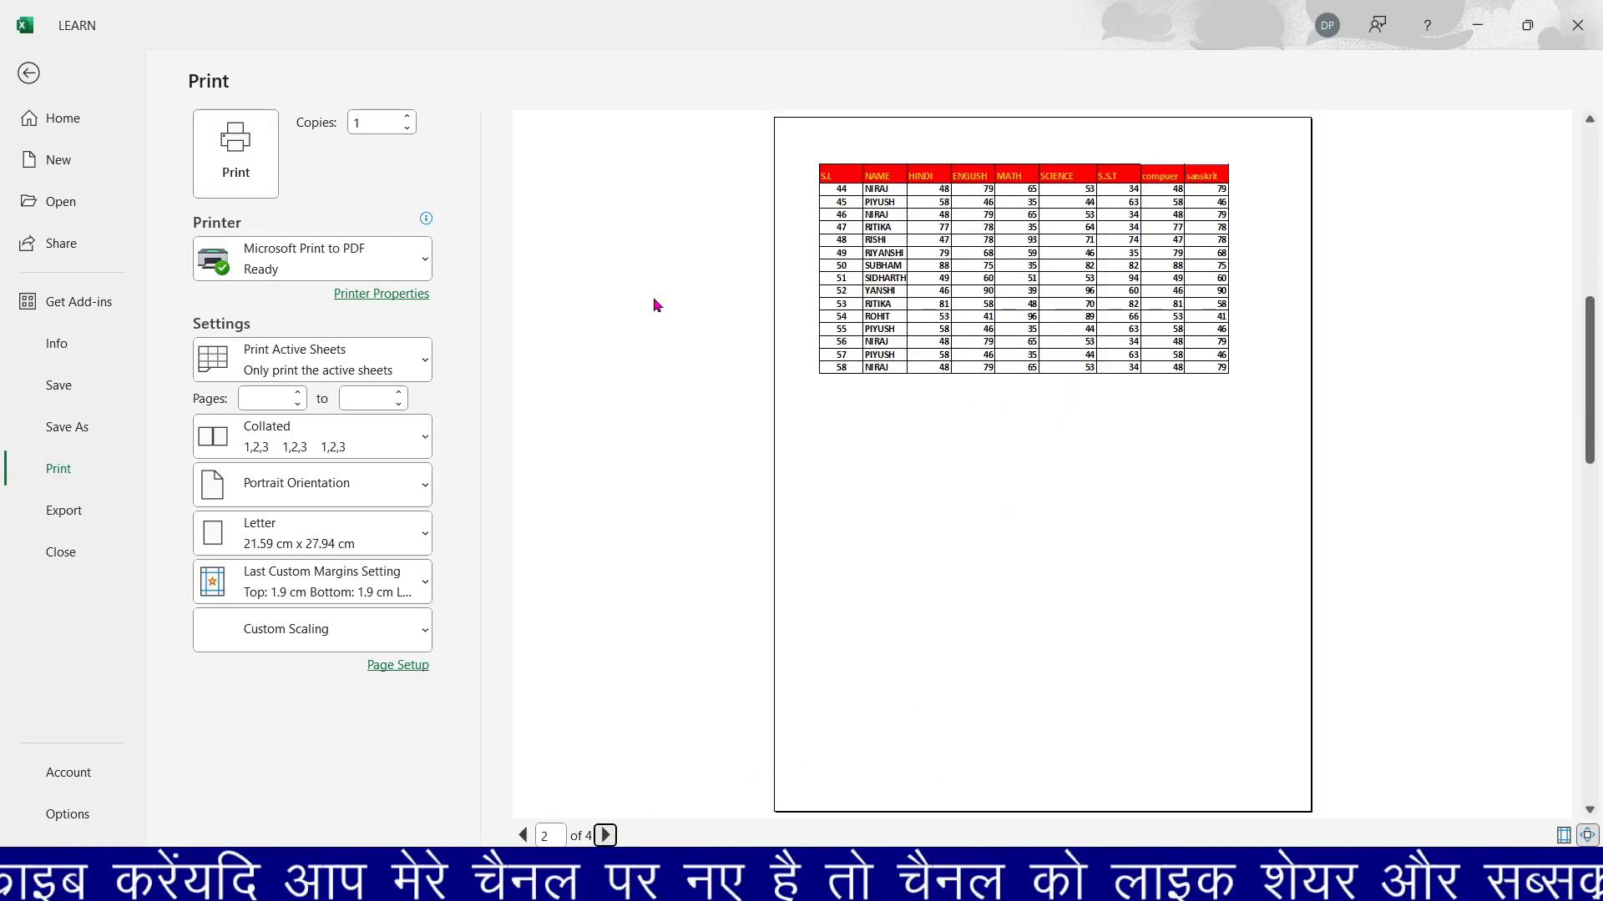
left_click(30, 73)
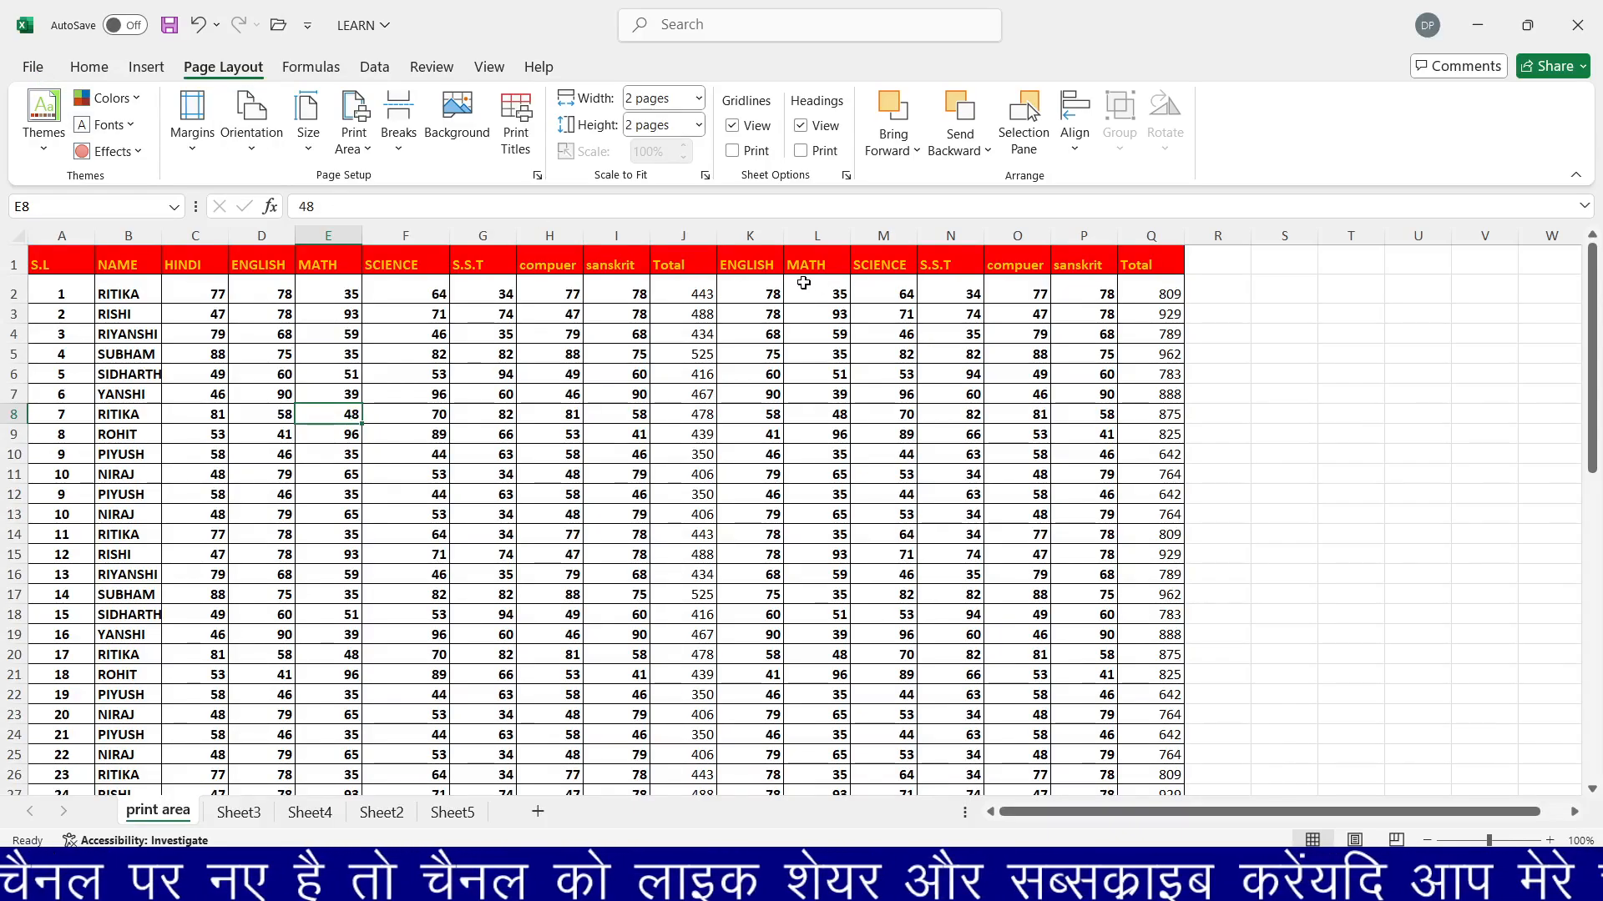
Set the scaling back to 1 page wide and 1 page tall, and check the single page in the print preview.
left_click(698, 98)
left_click(656, 141)
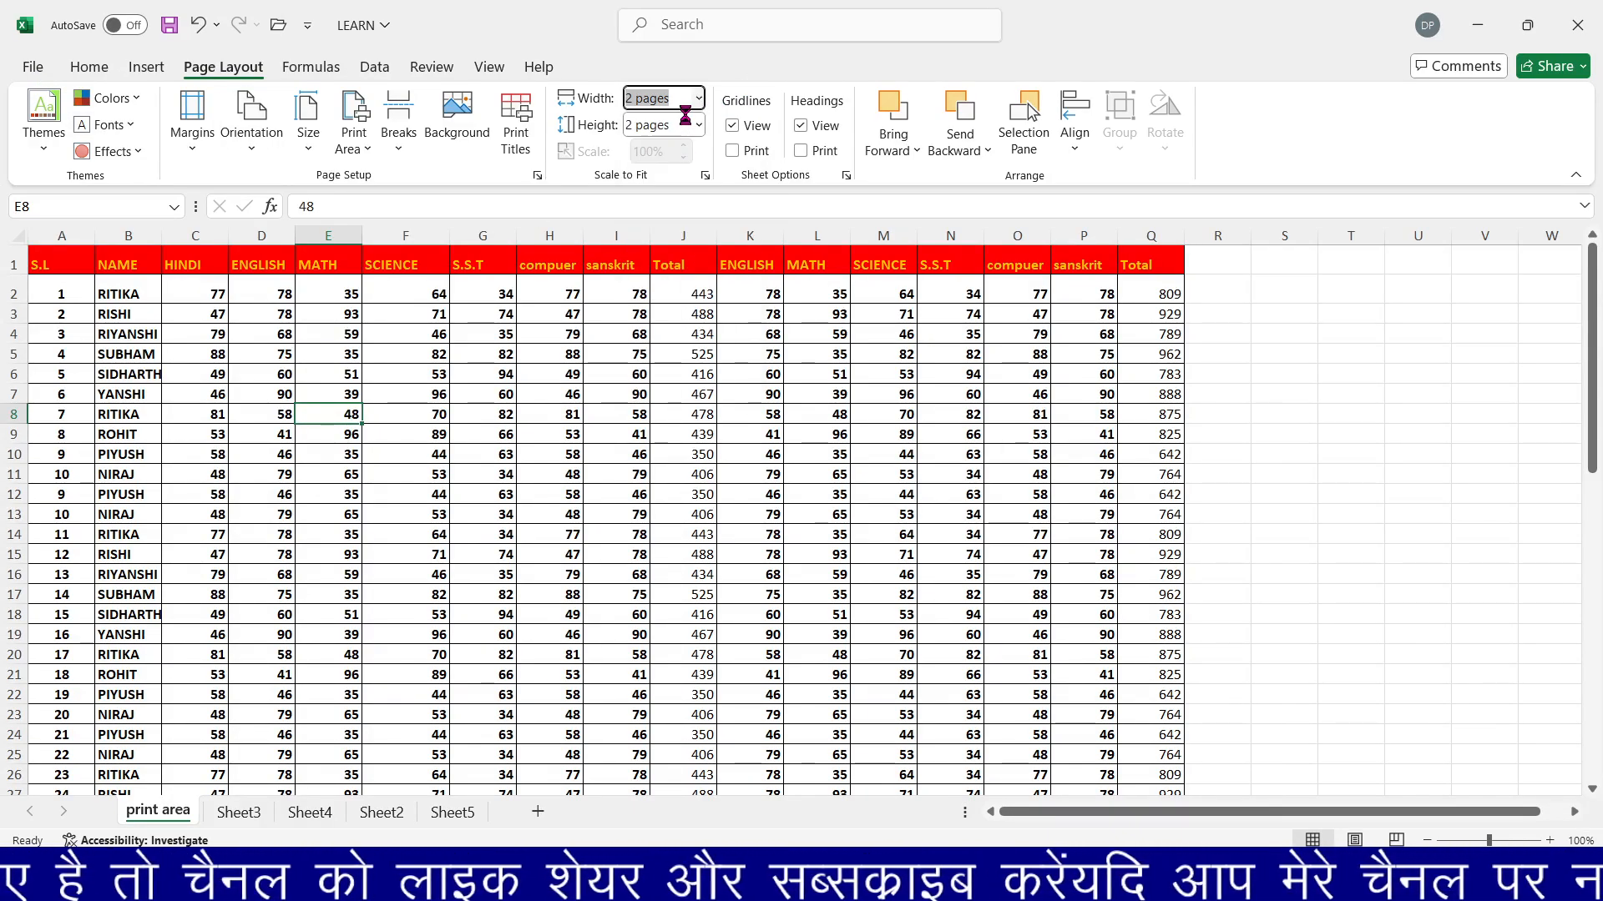
left_click(699, 126)
left_click(672, 168)
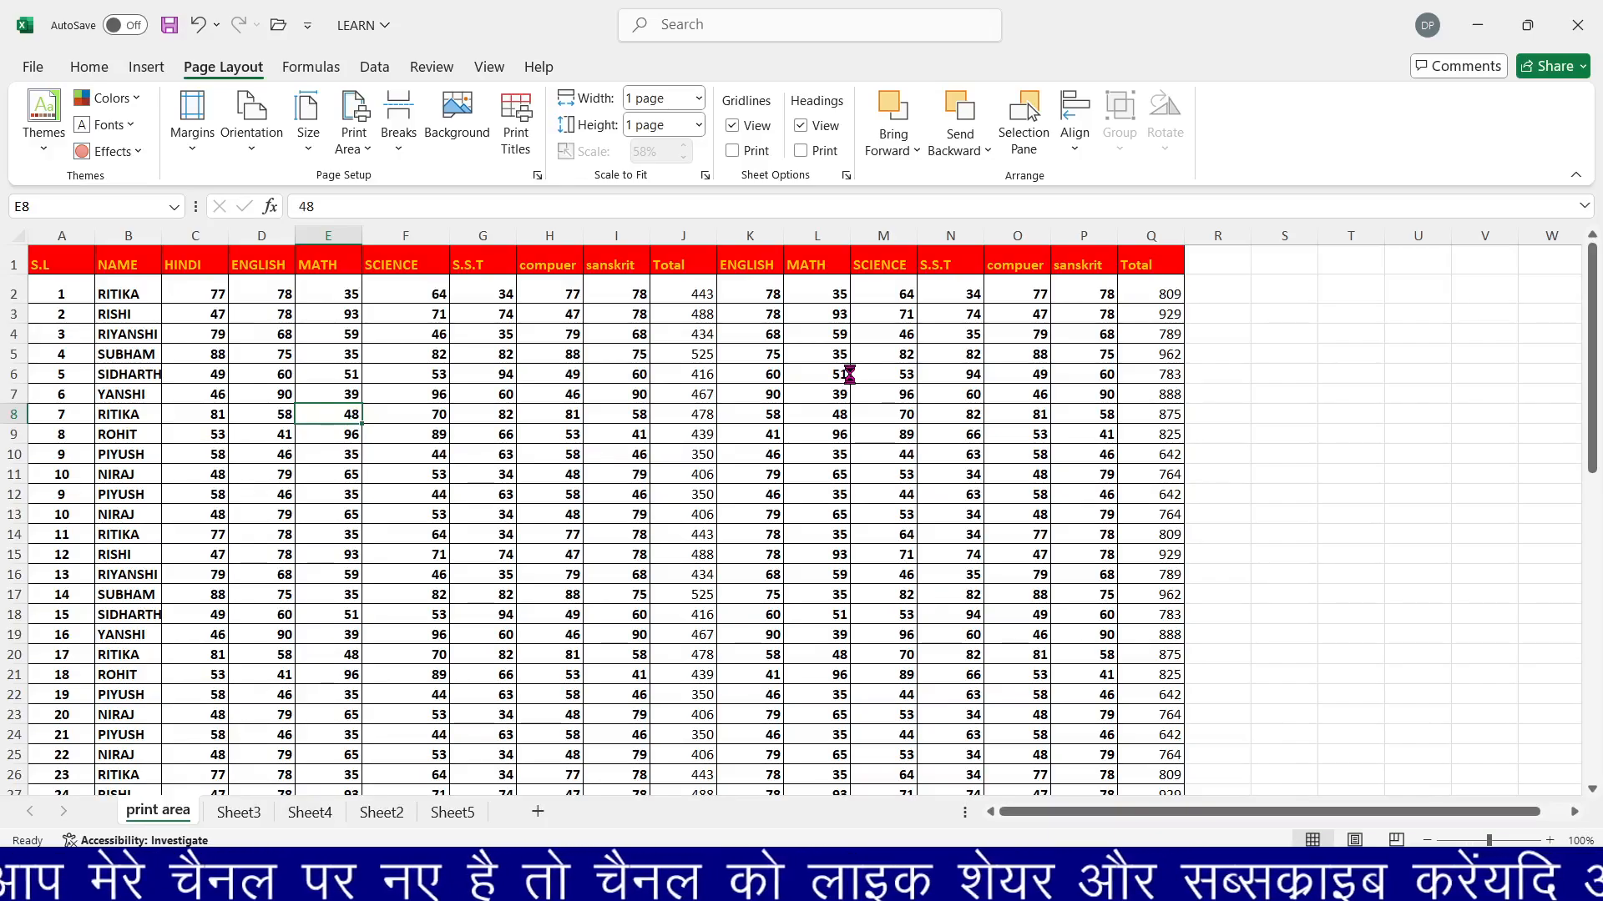
key("ctrl+p")
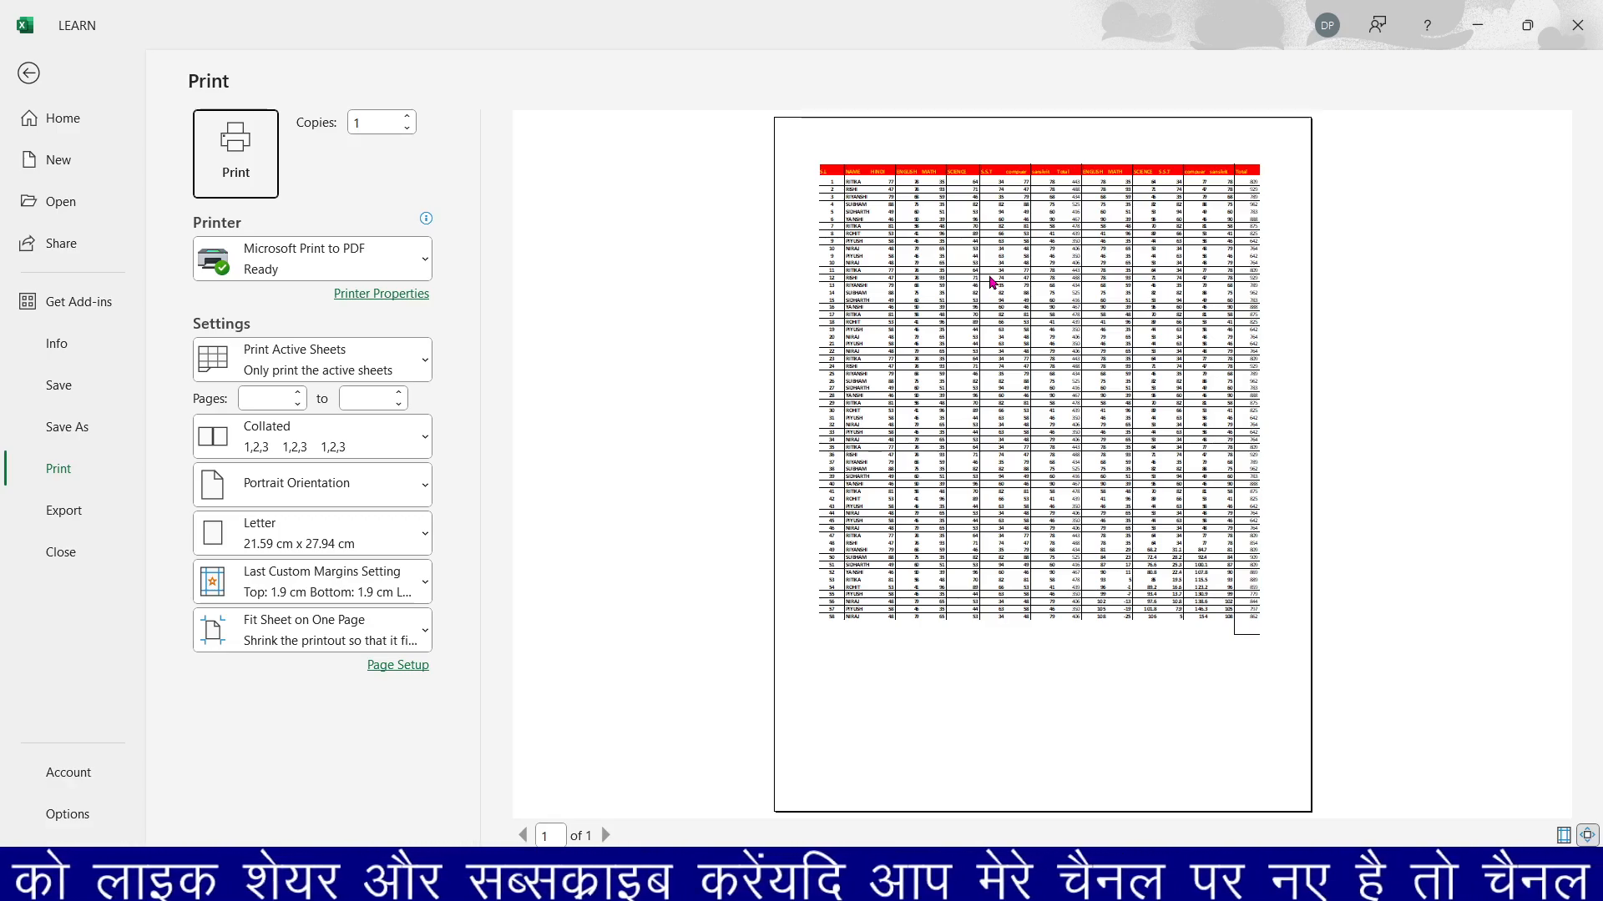
left_click(28, 73)
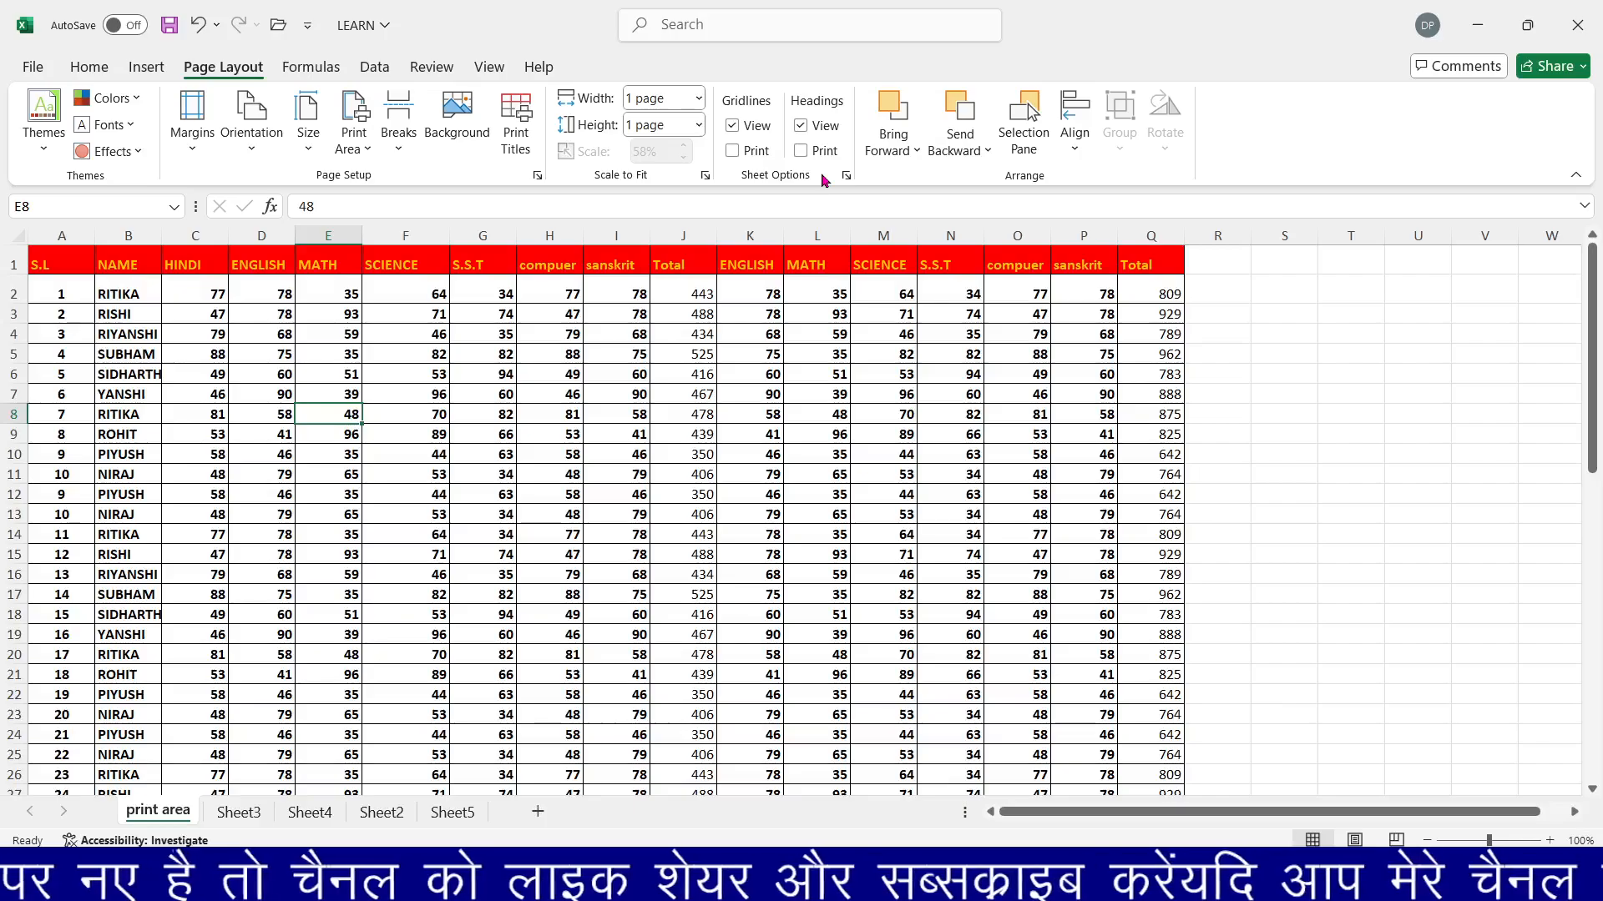
Switch to Sheet3 and check how its marks table looks in the print preview.
left_click(237, 812)
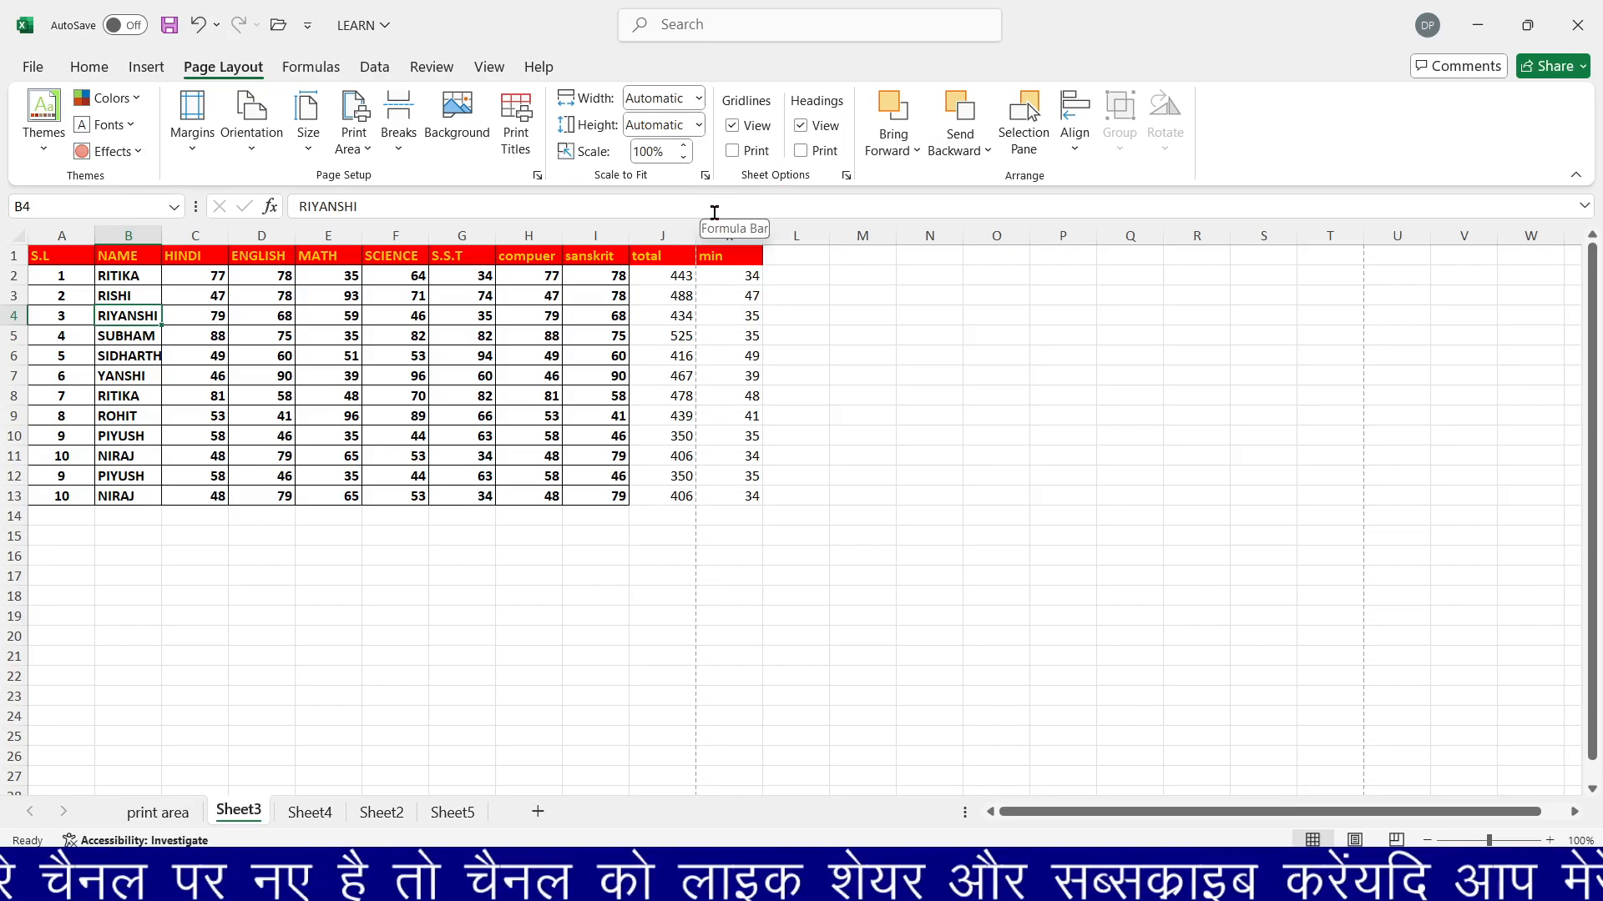
key("ctrl+p")
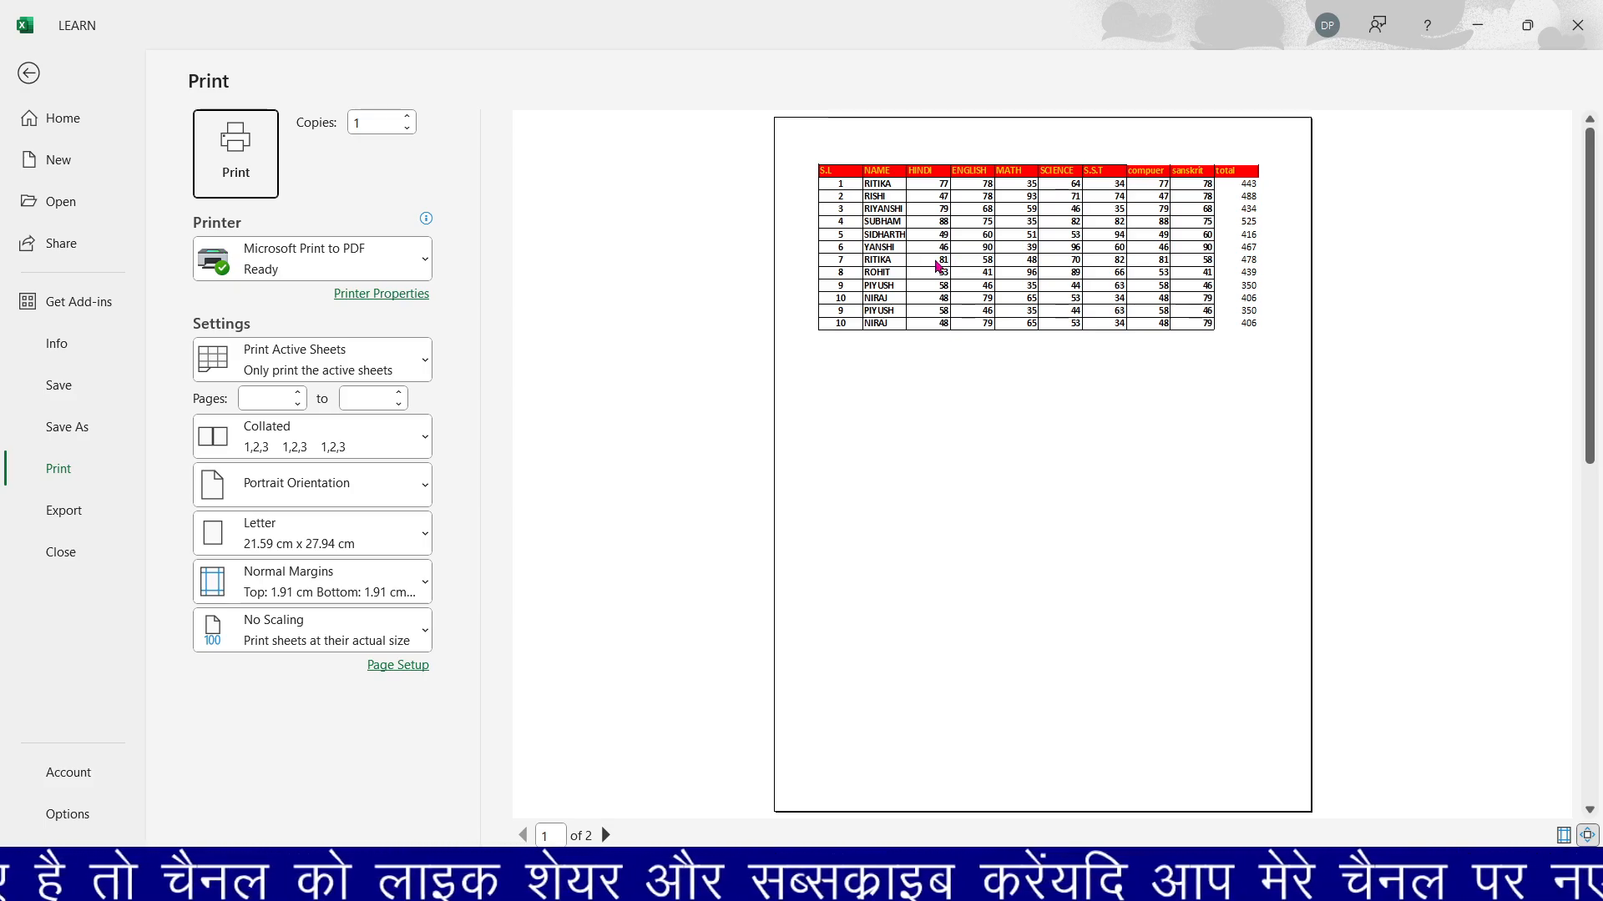
left_click(28, 73)
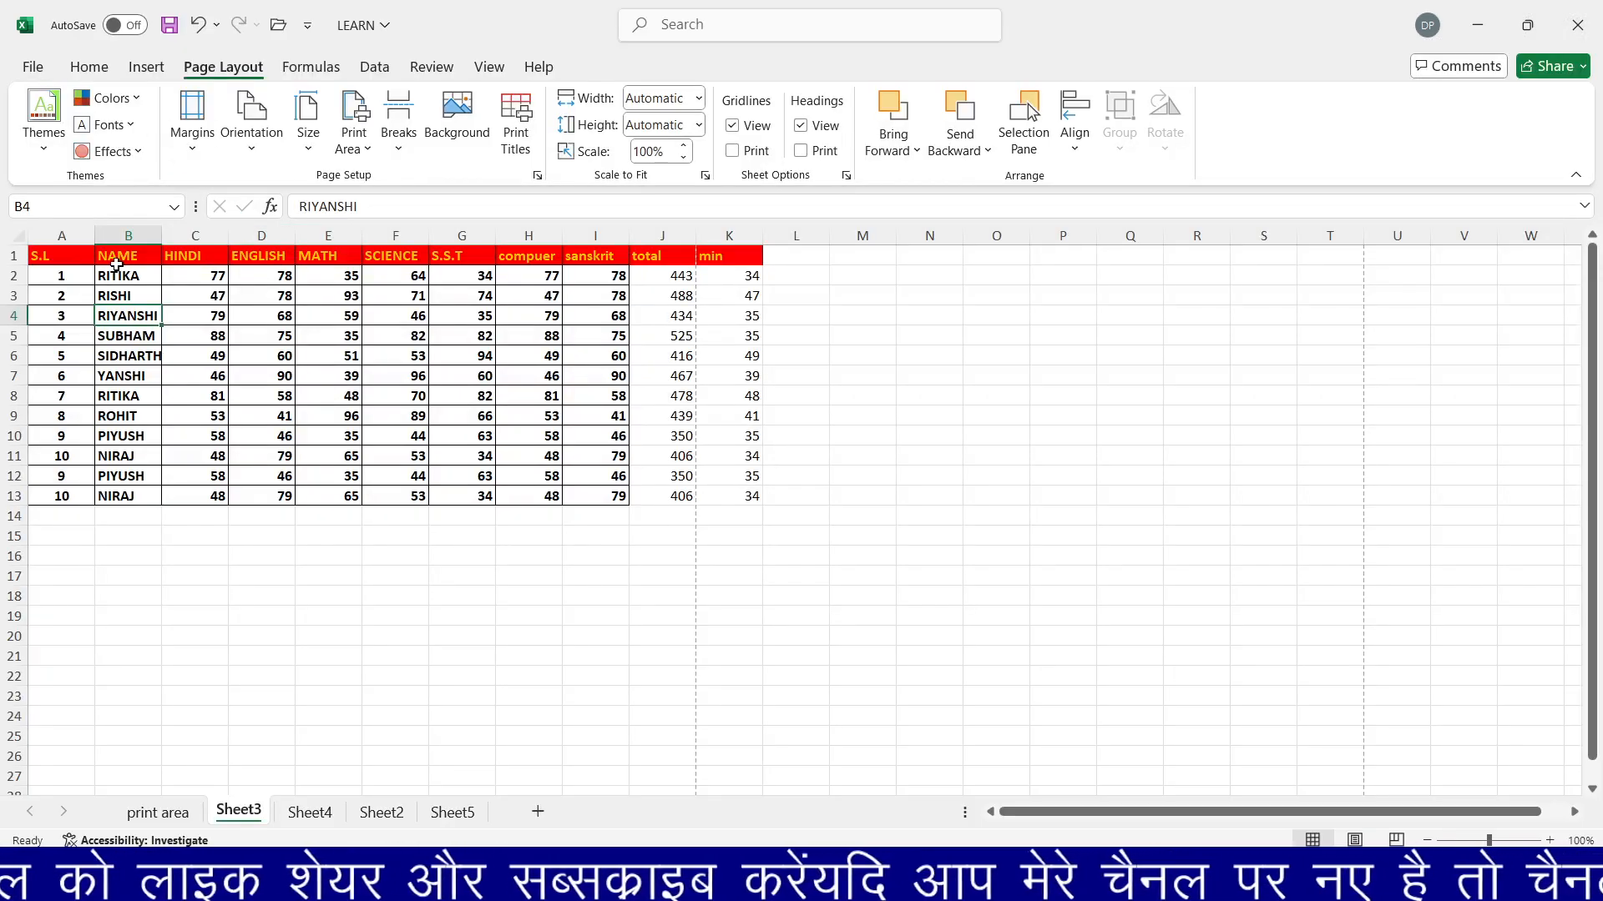
Remove all borders from the marks table A1:K13 on Sheet3 and check the print preview.
left_click_drag(77, 256, 738, 498)
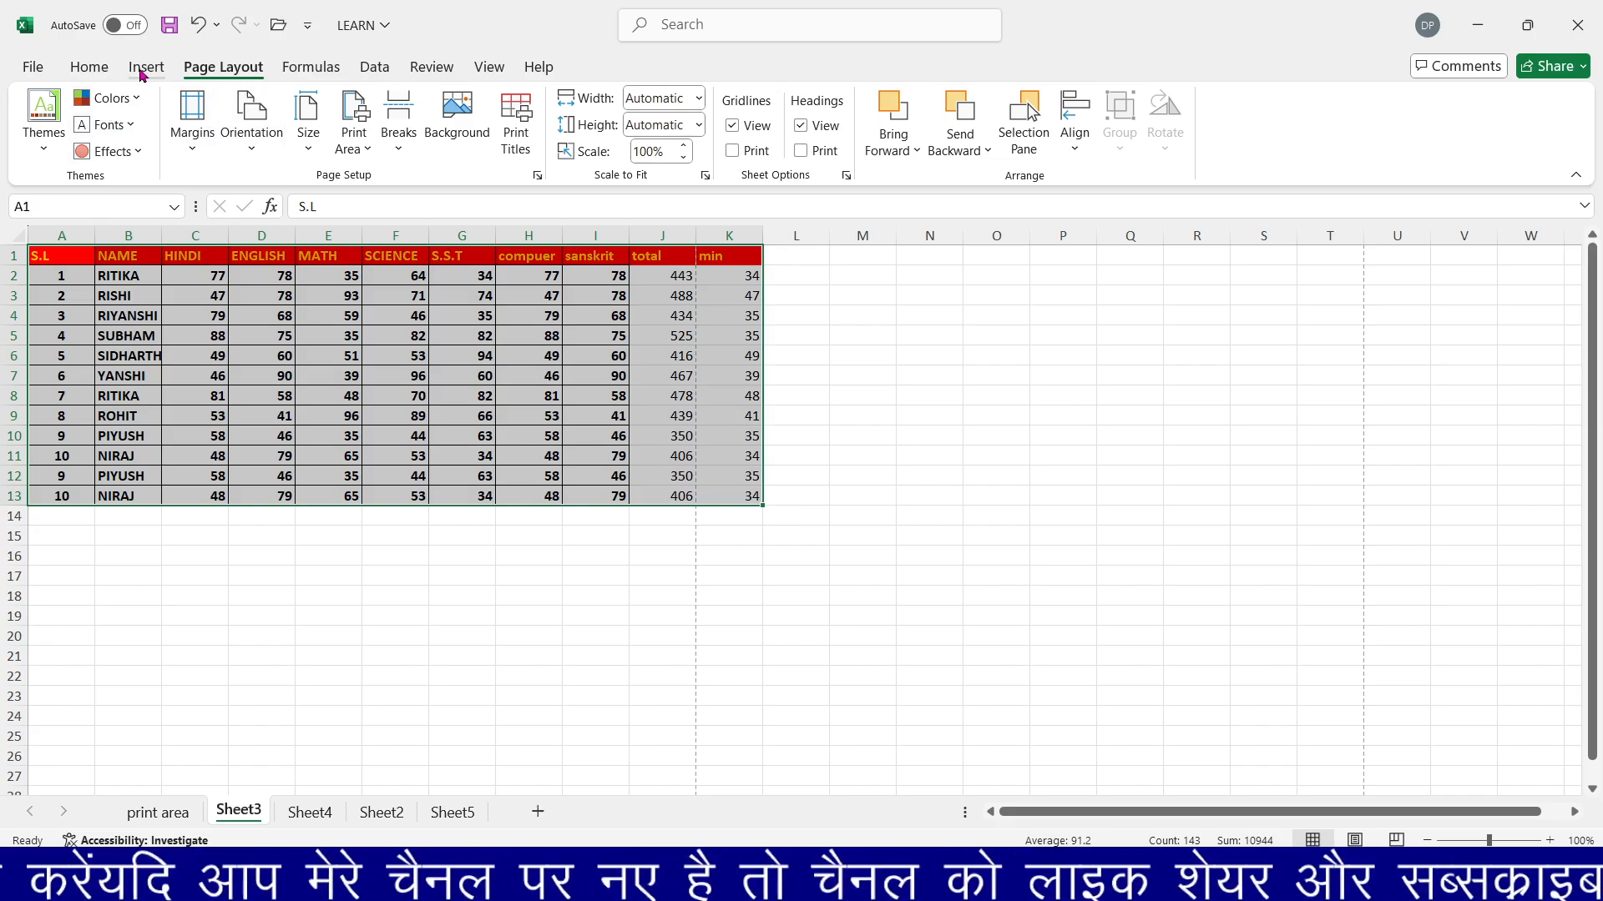
left_click(83, 66)
left_click(329, 140)
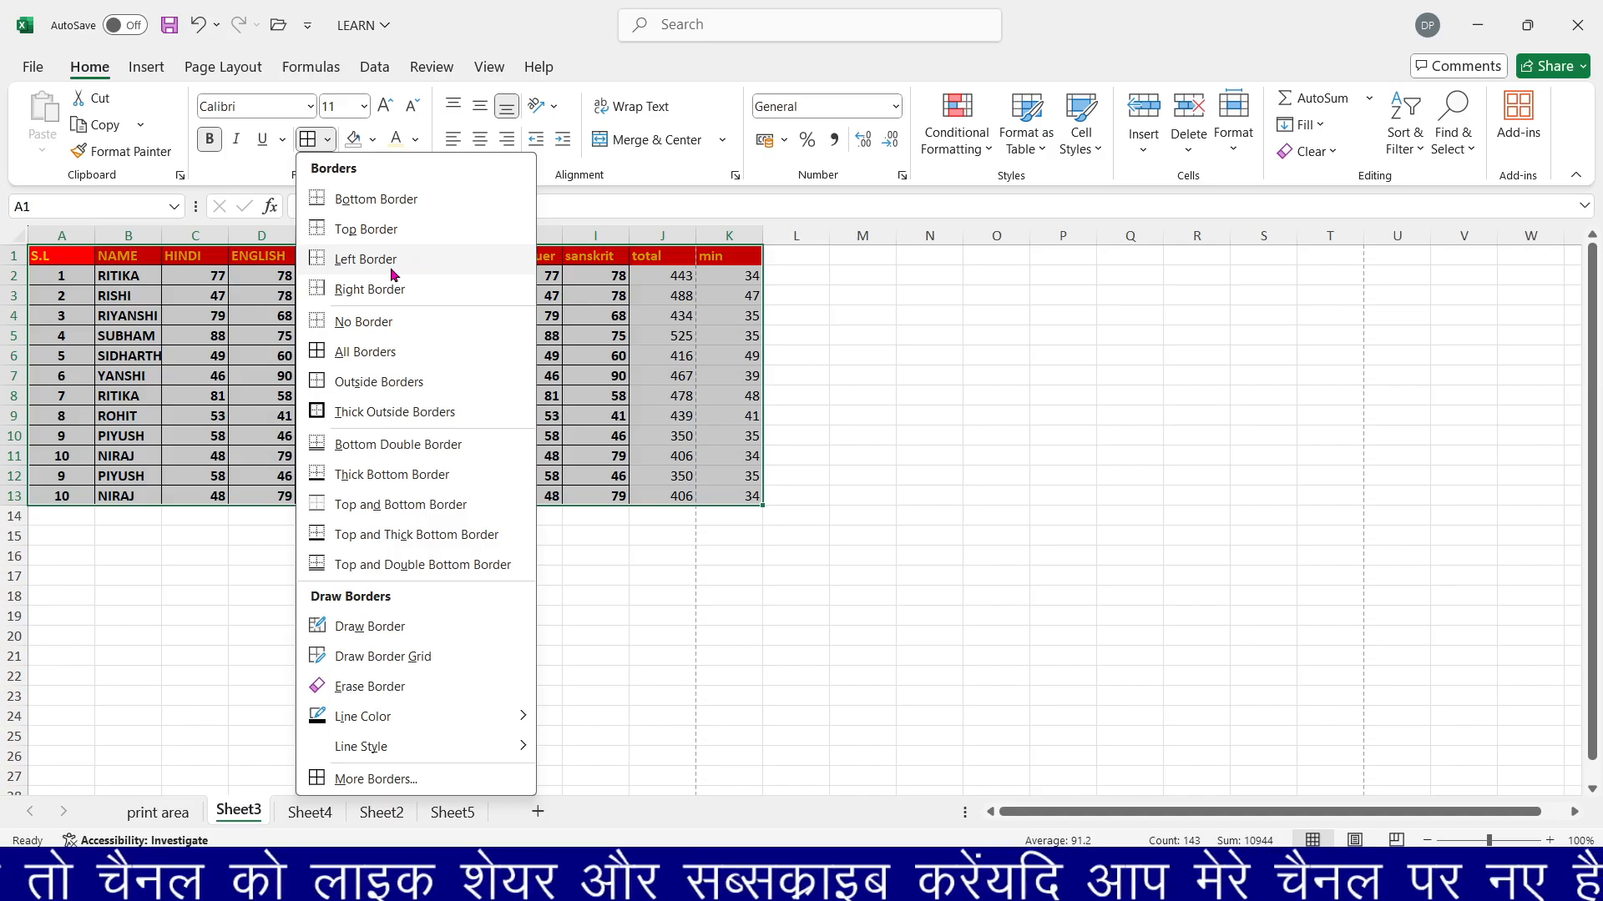
left_click(371, 321)
left_click(551, 609)
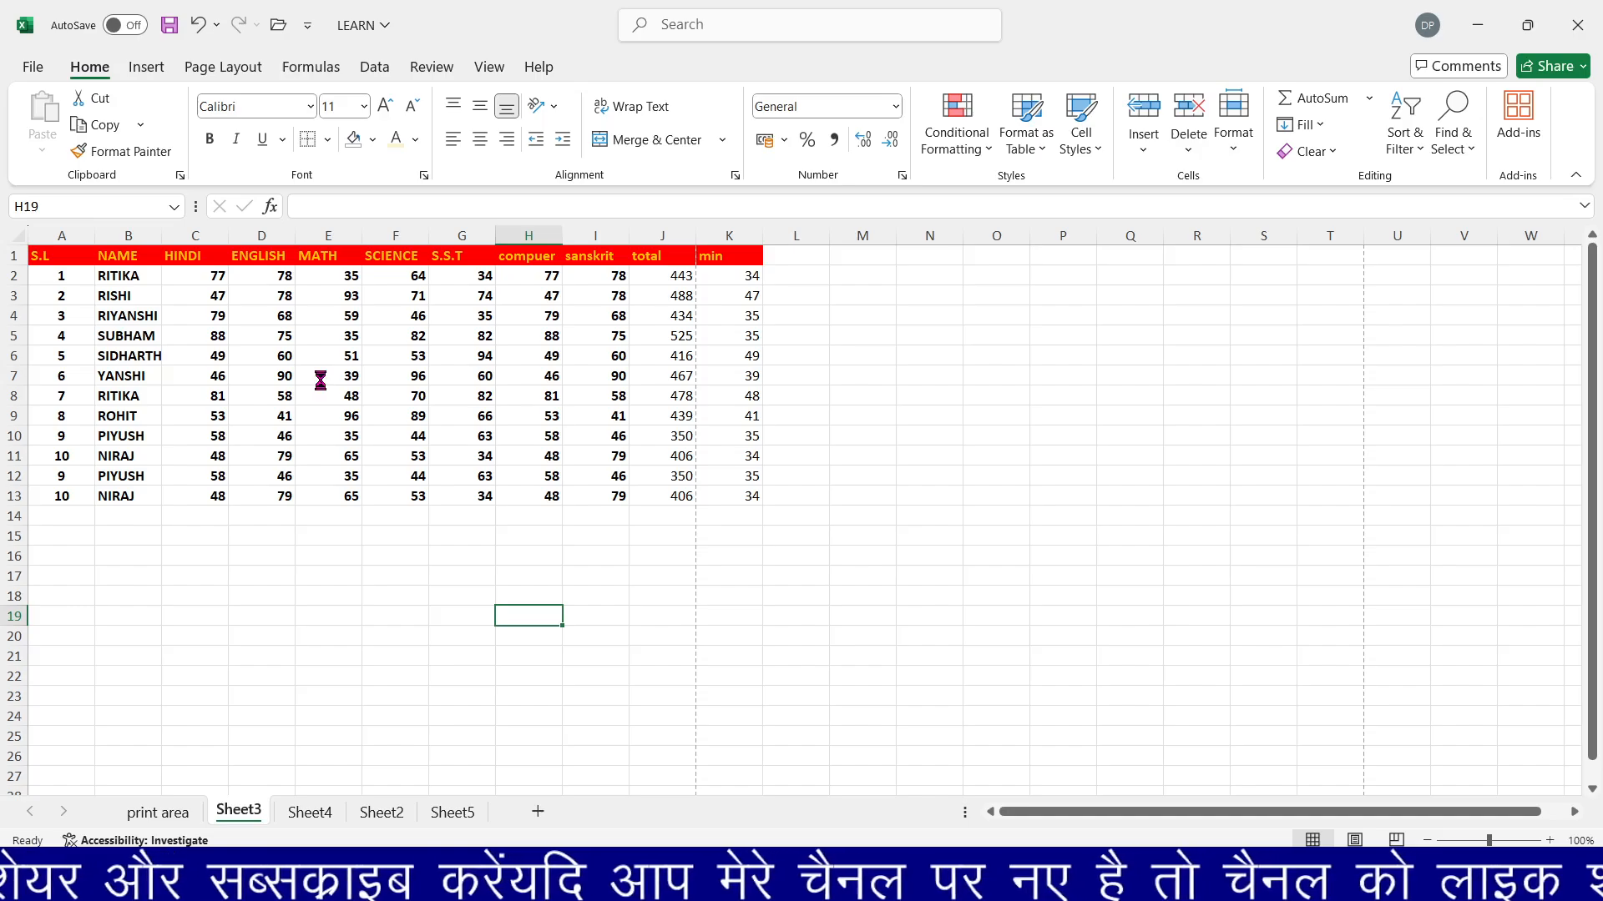
key("ctrl+p")
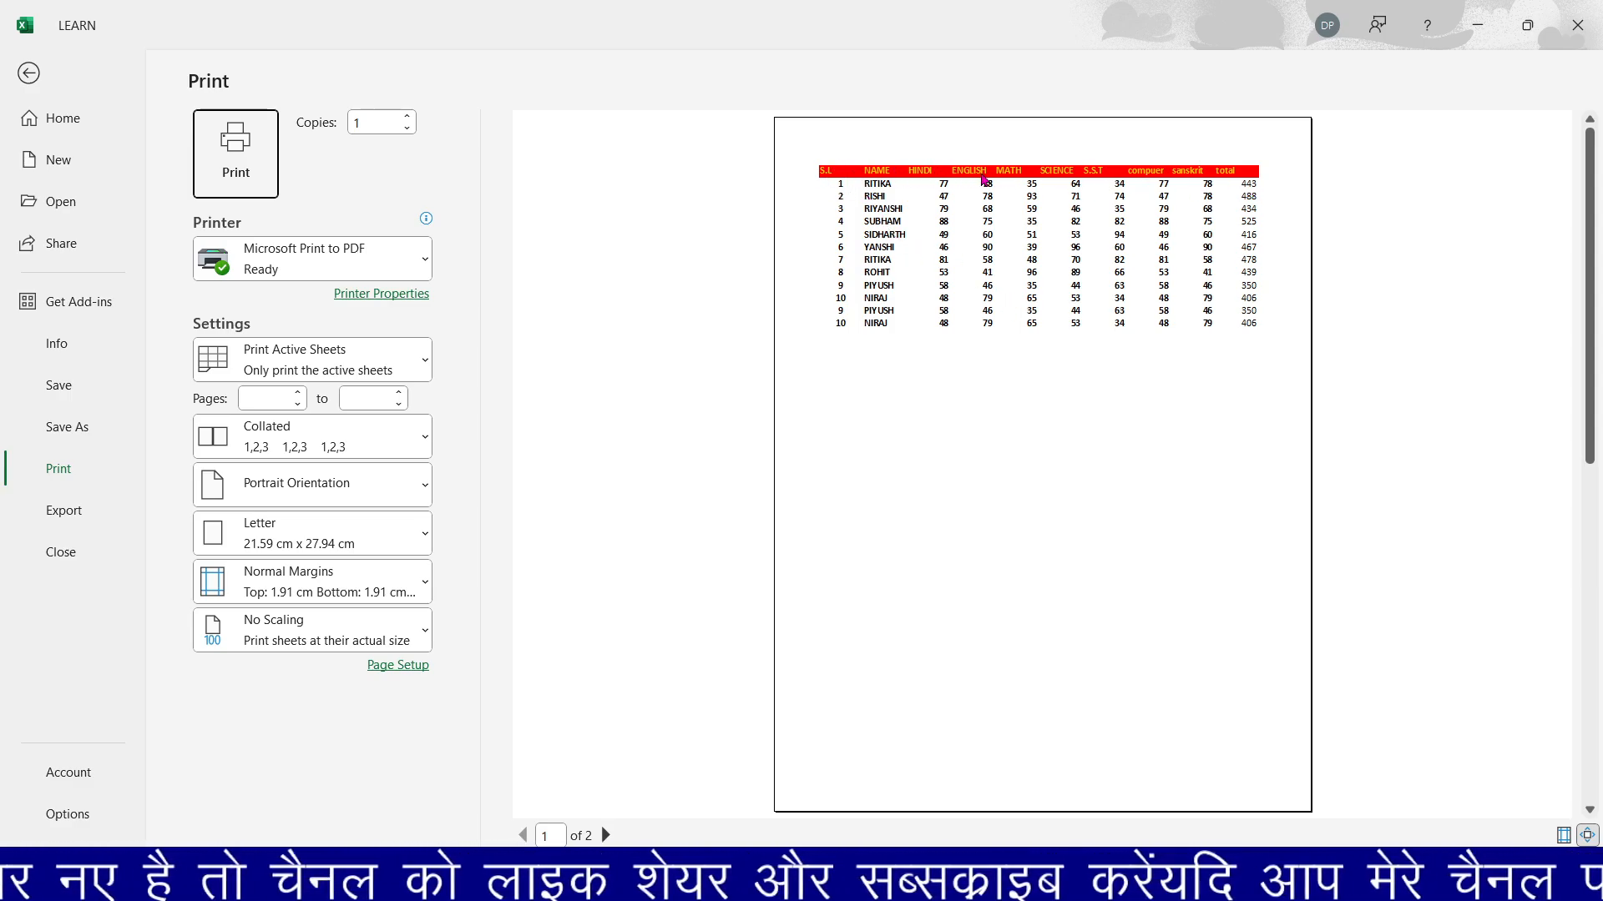
left_click(29, 73)
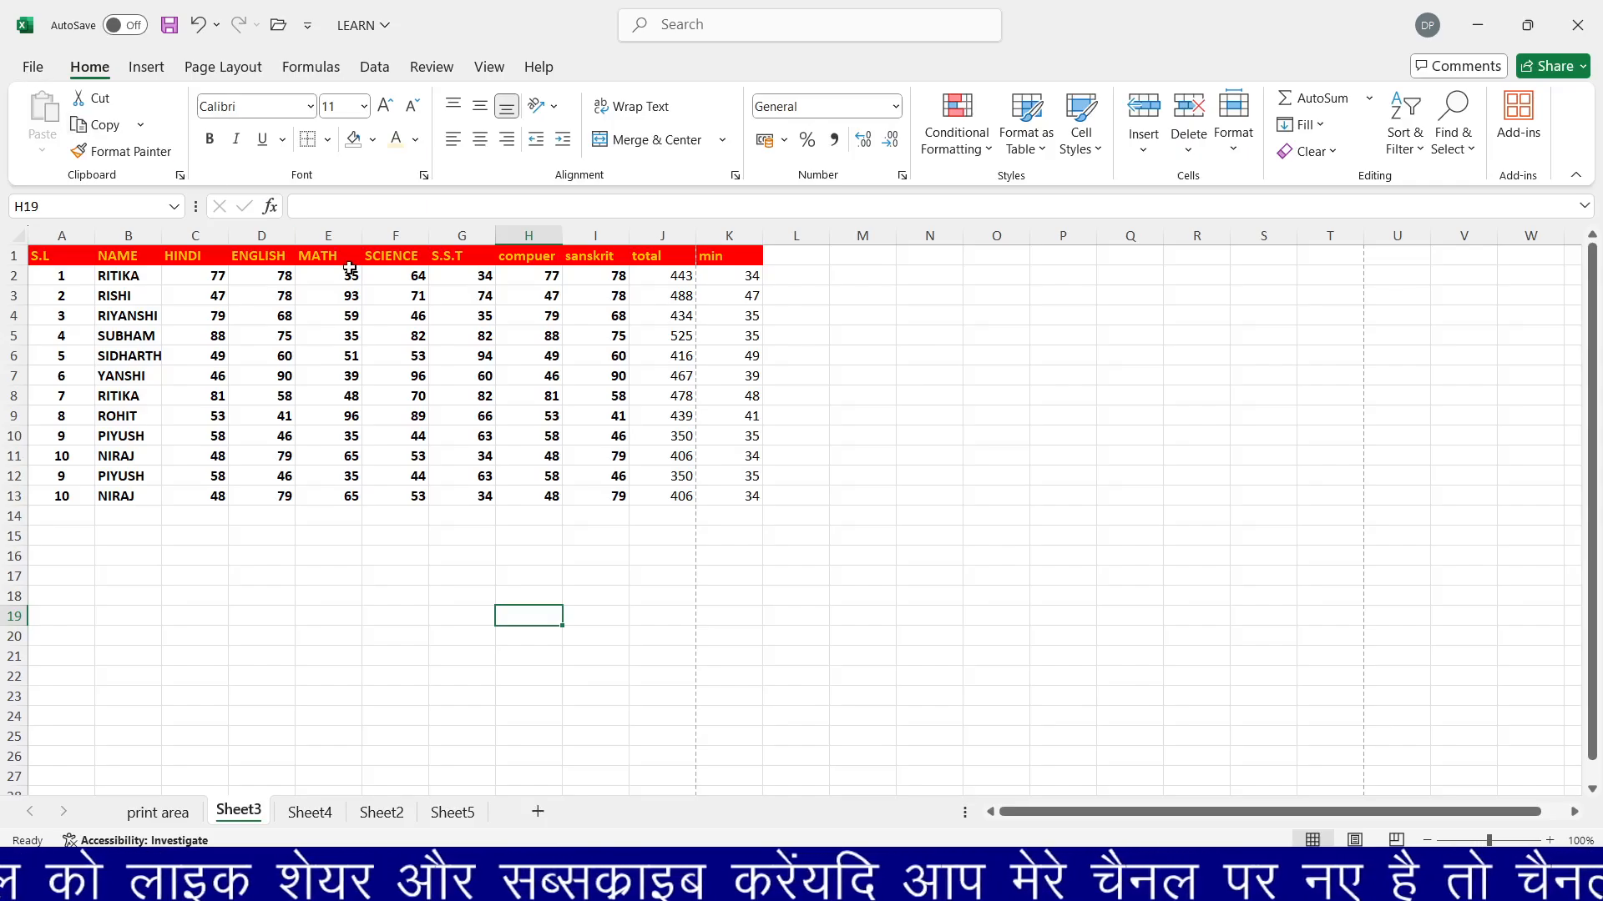
Hide the gridlines on Sheet3 and check the print preview.
left_click(215, 69)
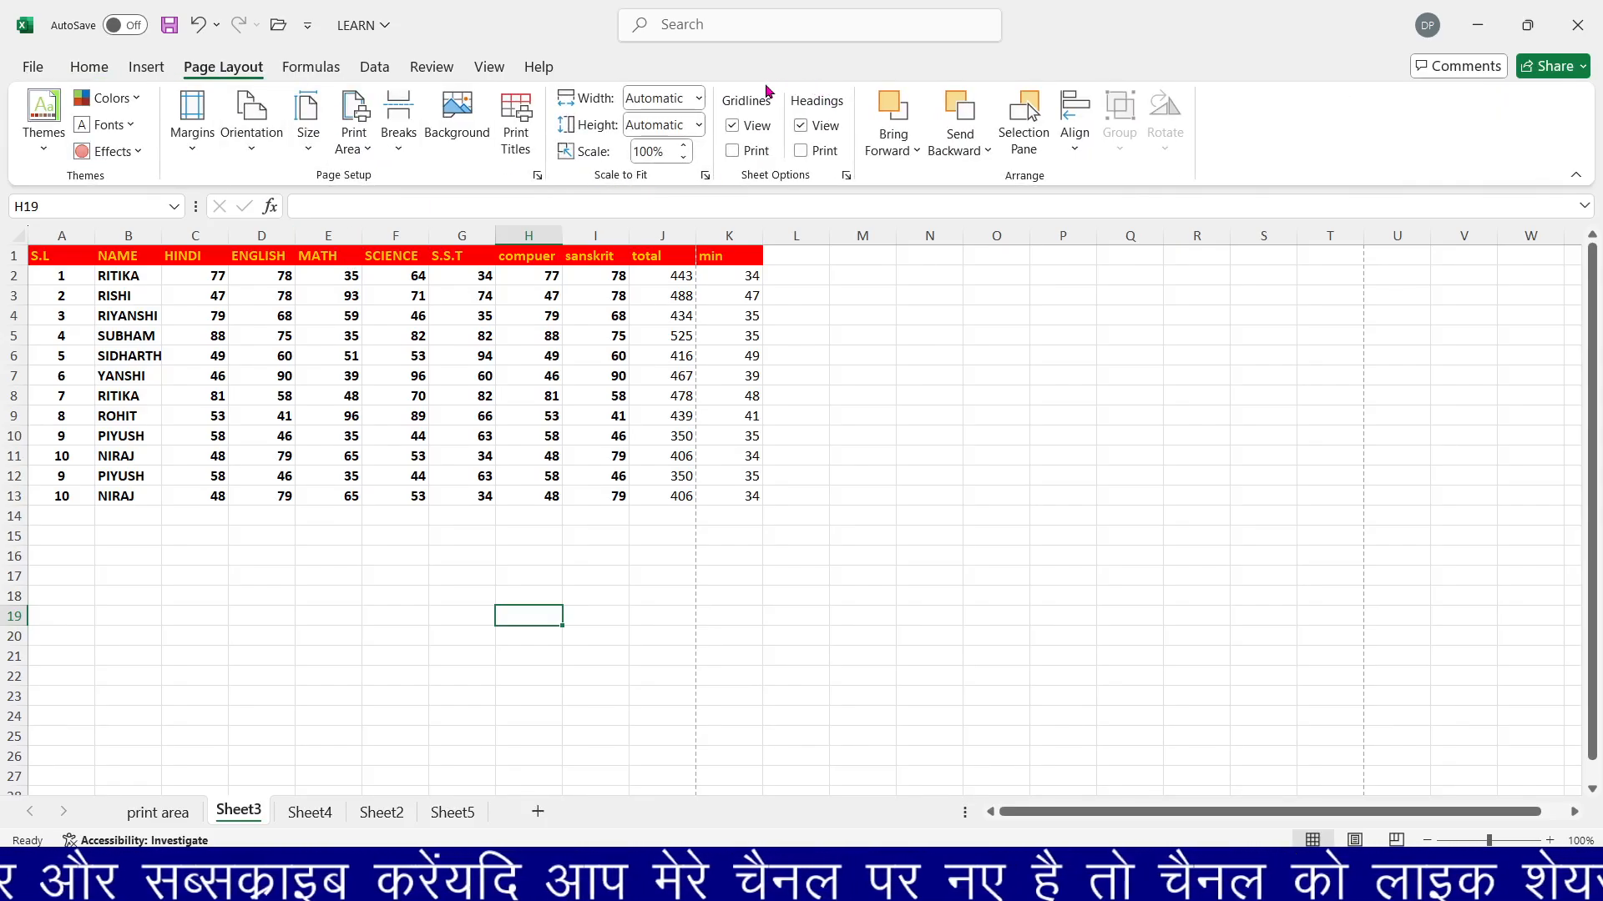
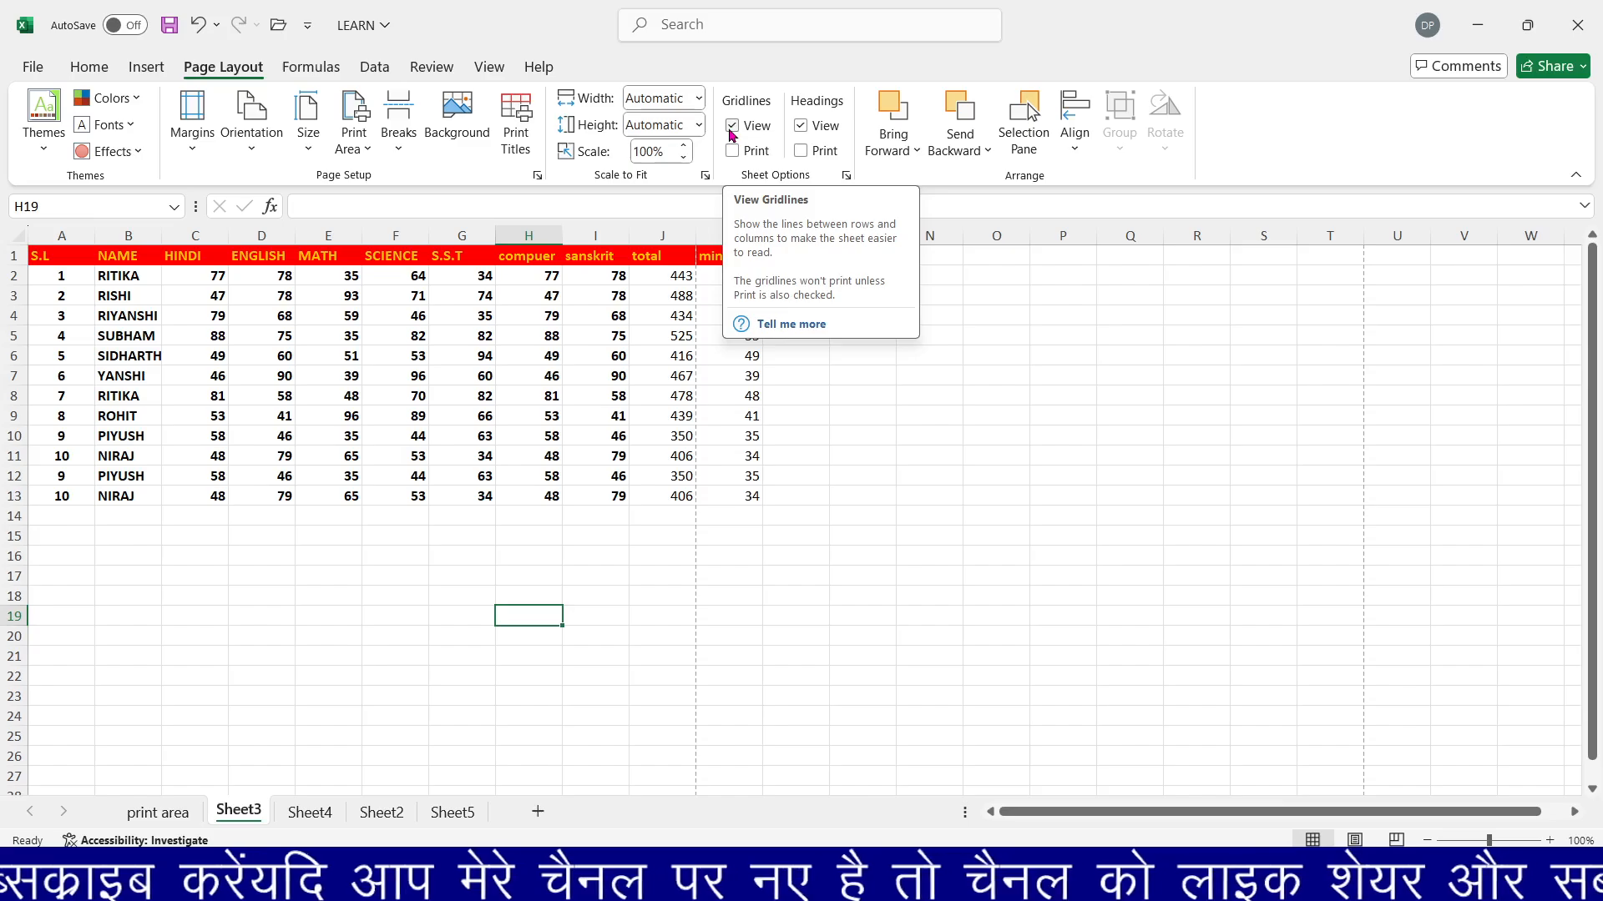
left_click(731, 127)
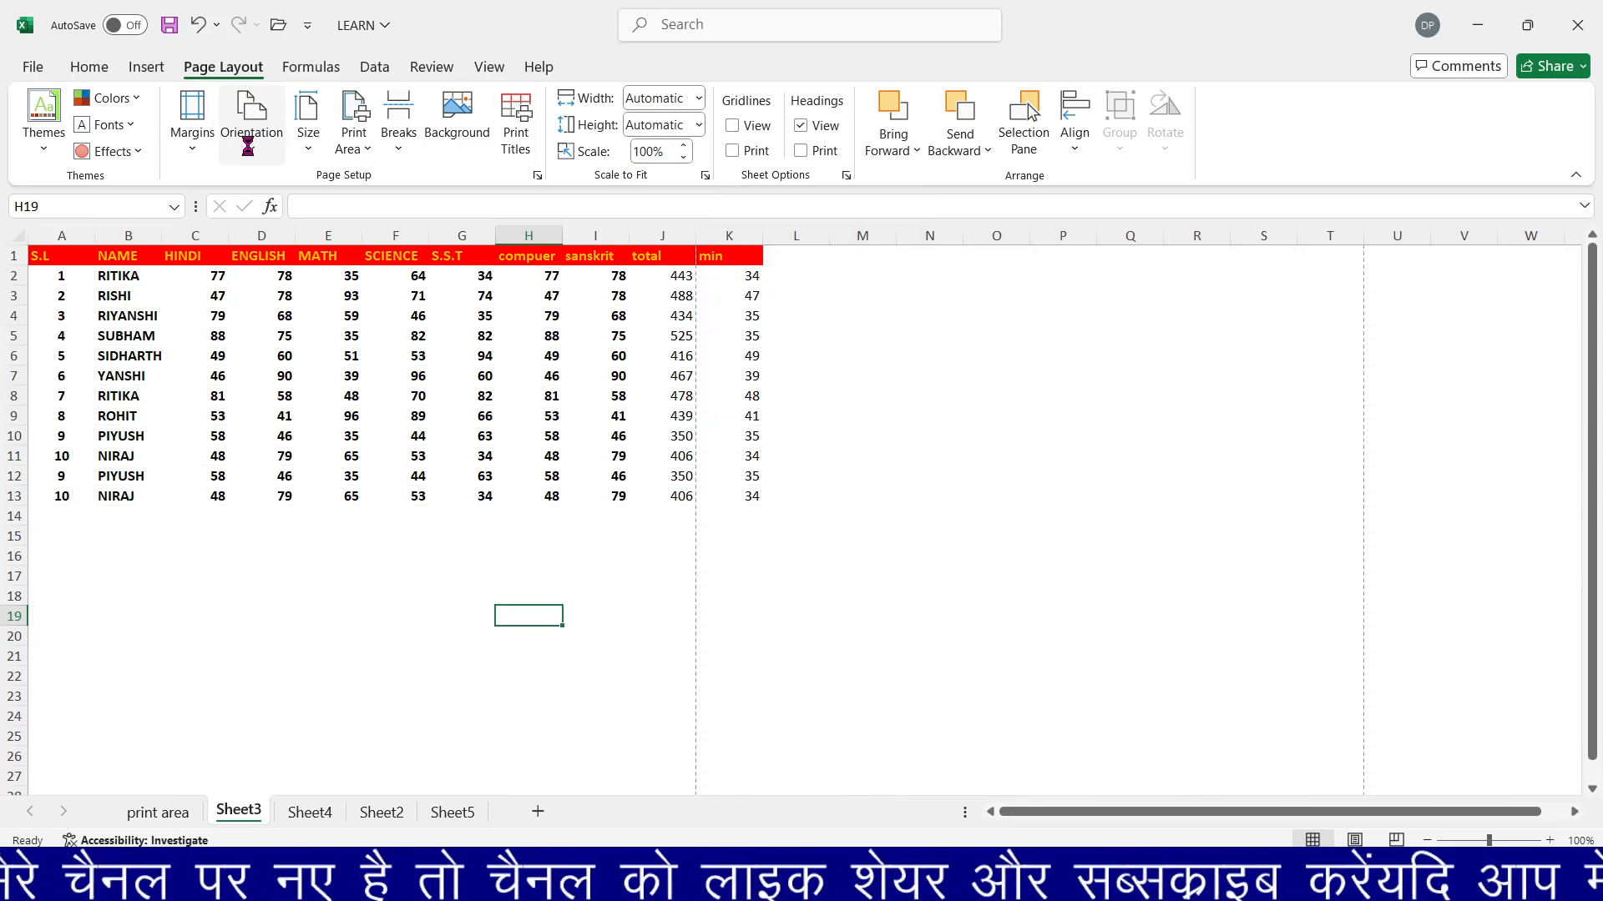
key("ctrl+p")
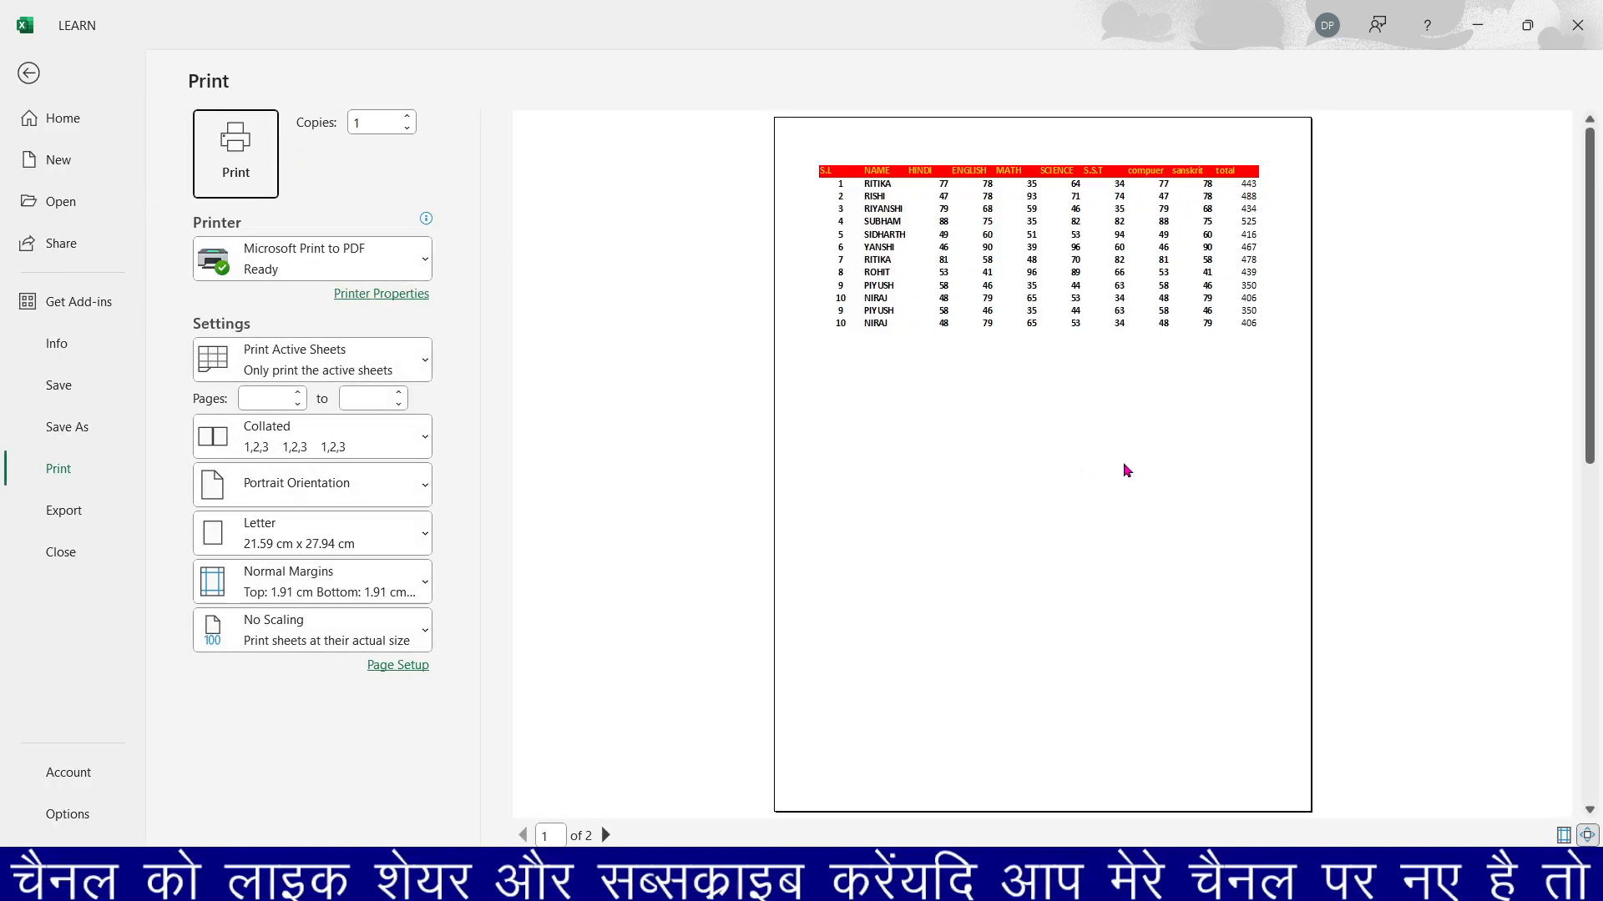
left_click(28, 74)
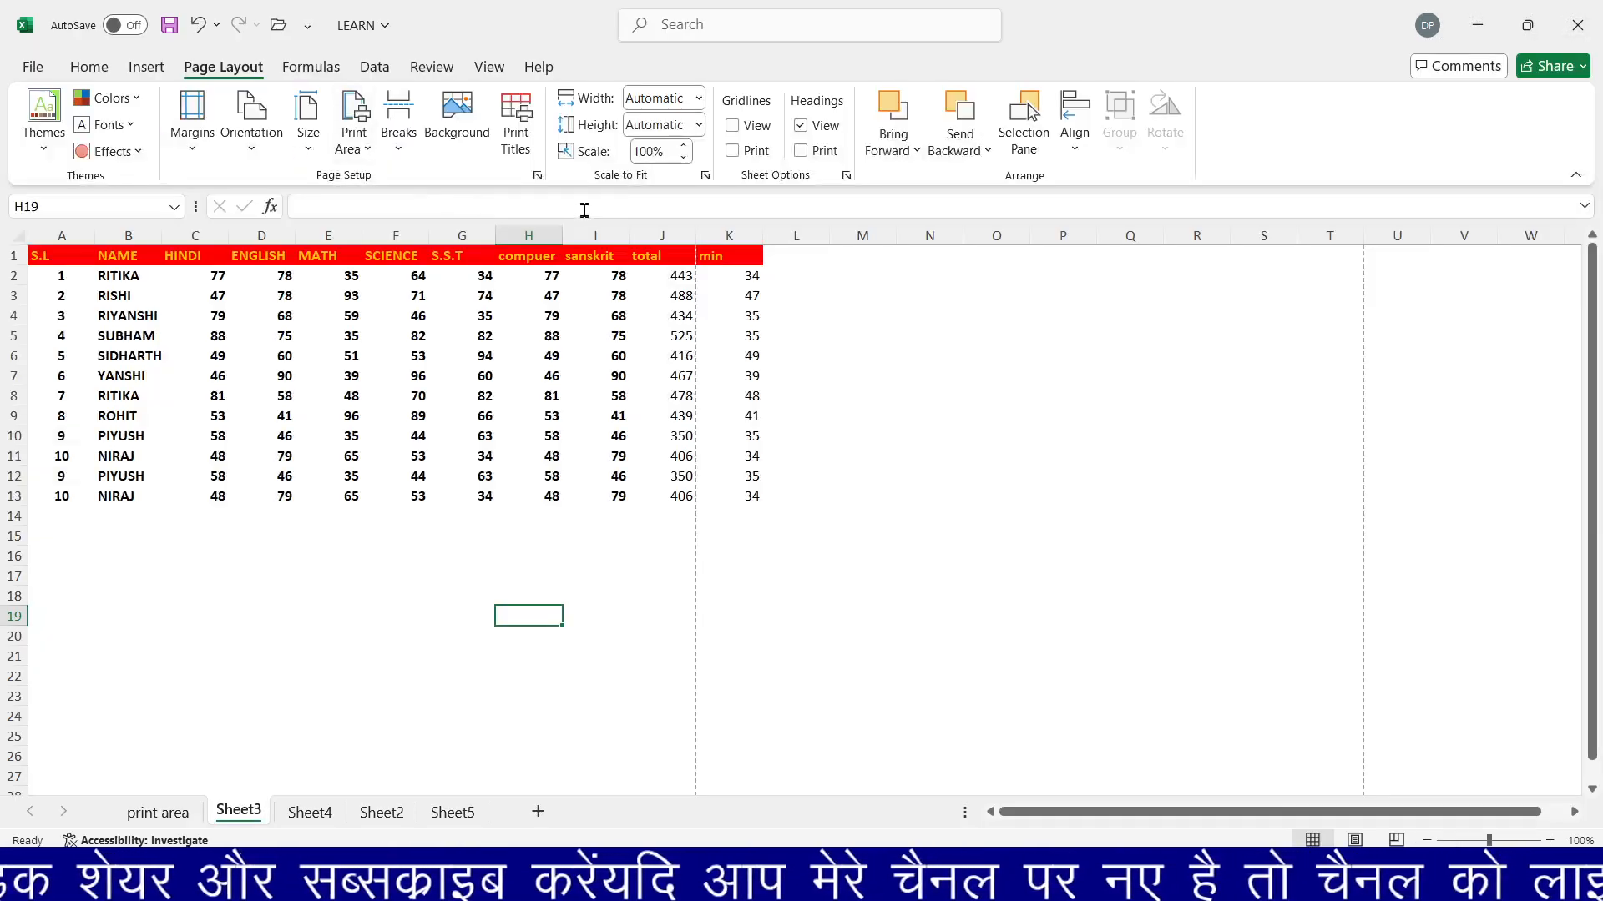
Show the gridlines again, enable gridline printing, and check the table in the print preview.
left_click(732, 125)
left_click(733, 153)
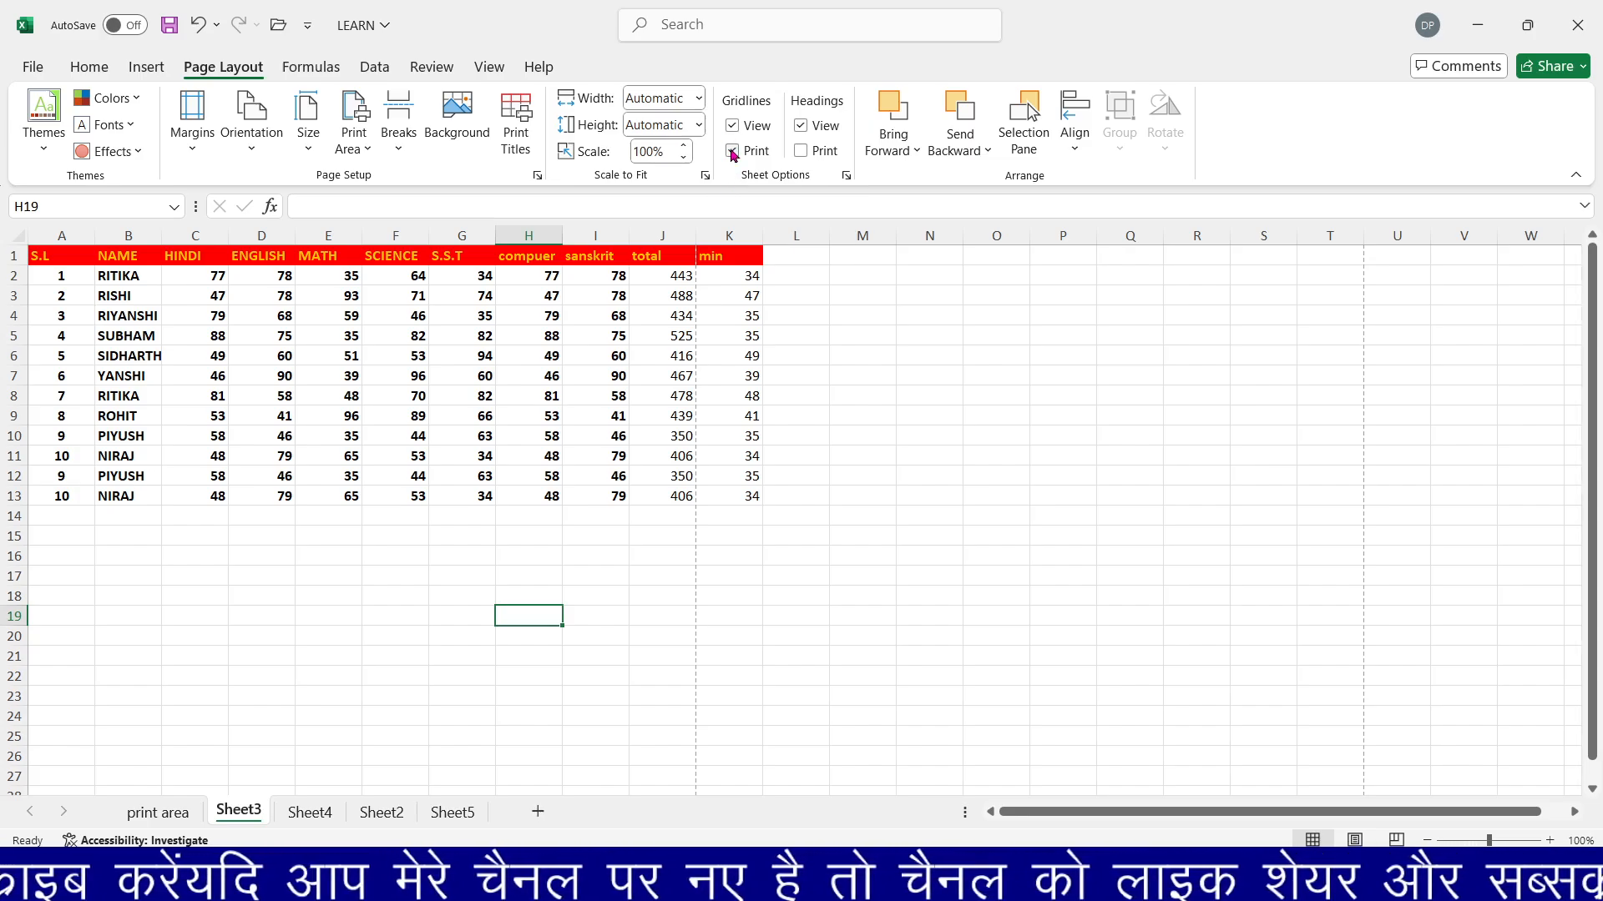
key("ctrl+p")
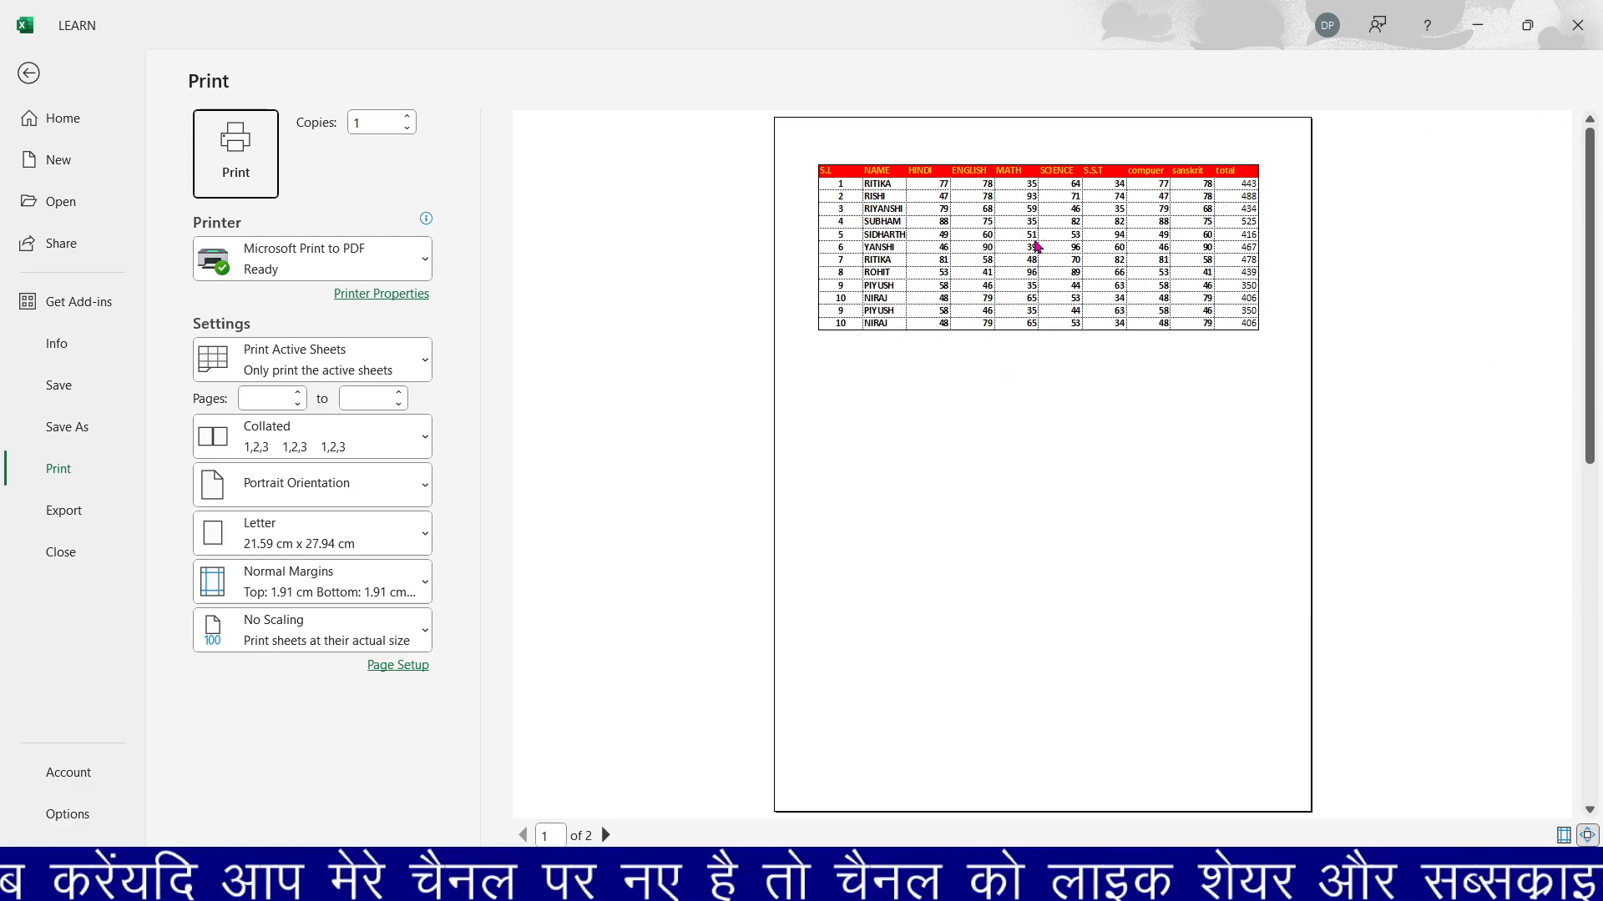
left_click(22, 74)
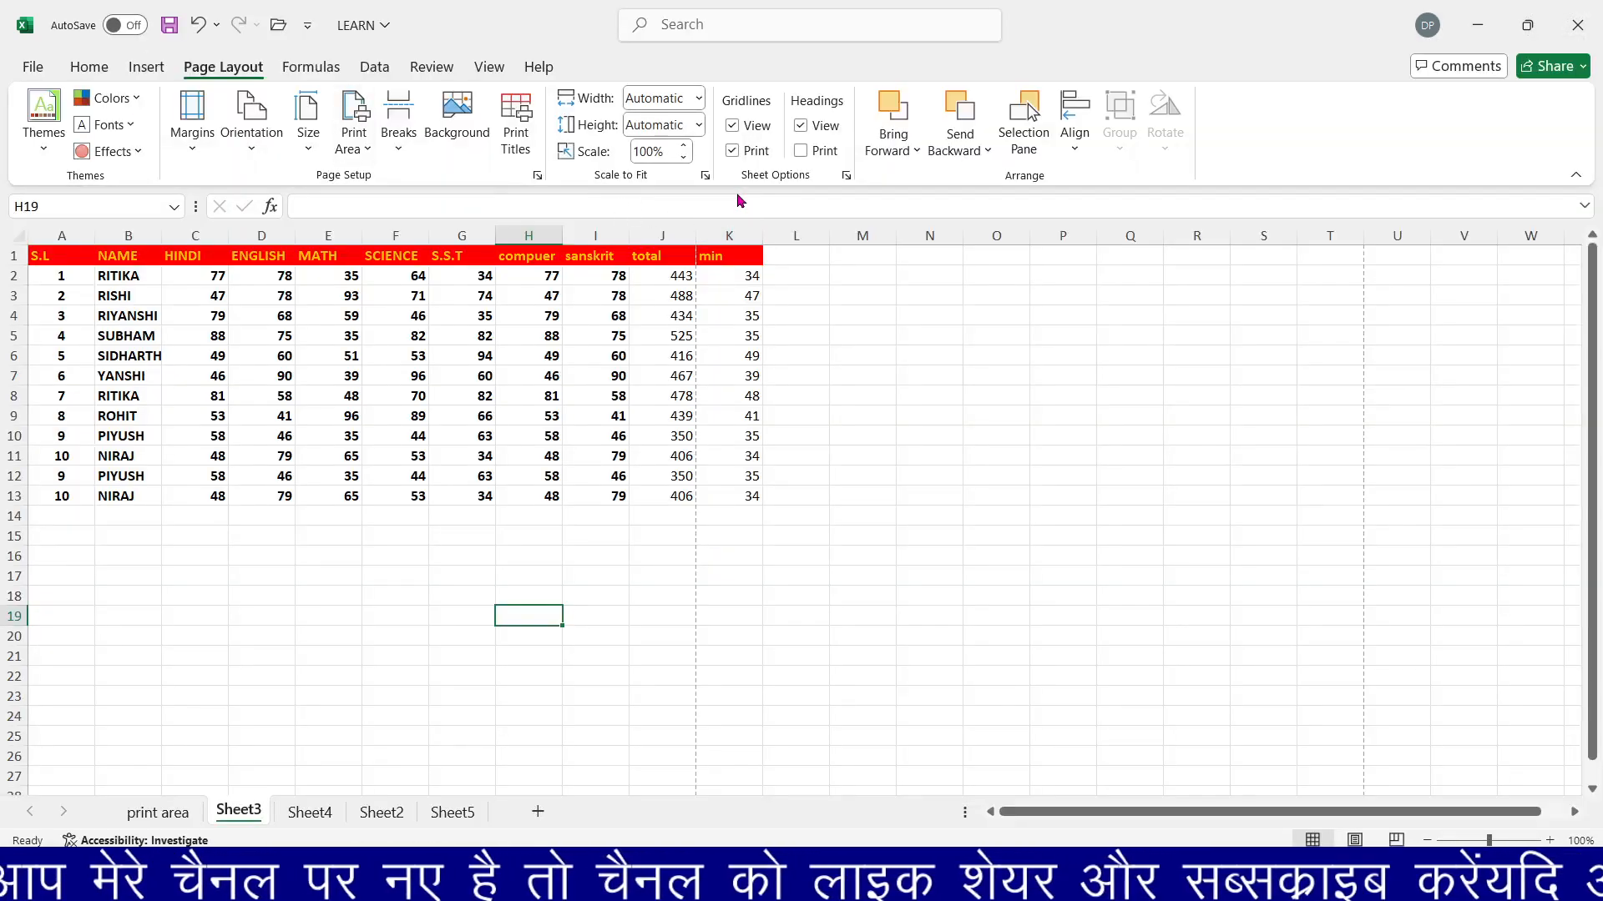
Disable gridline printing and check the table in the print preview.
left_click(733, 151)
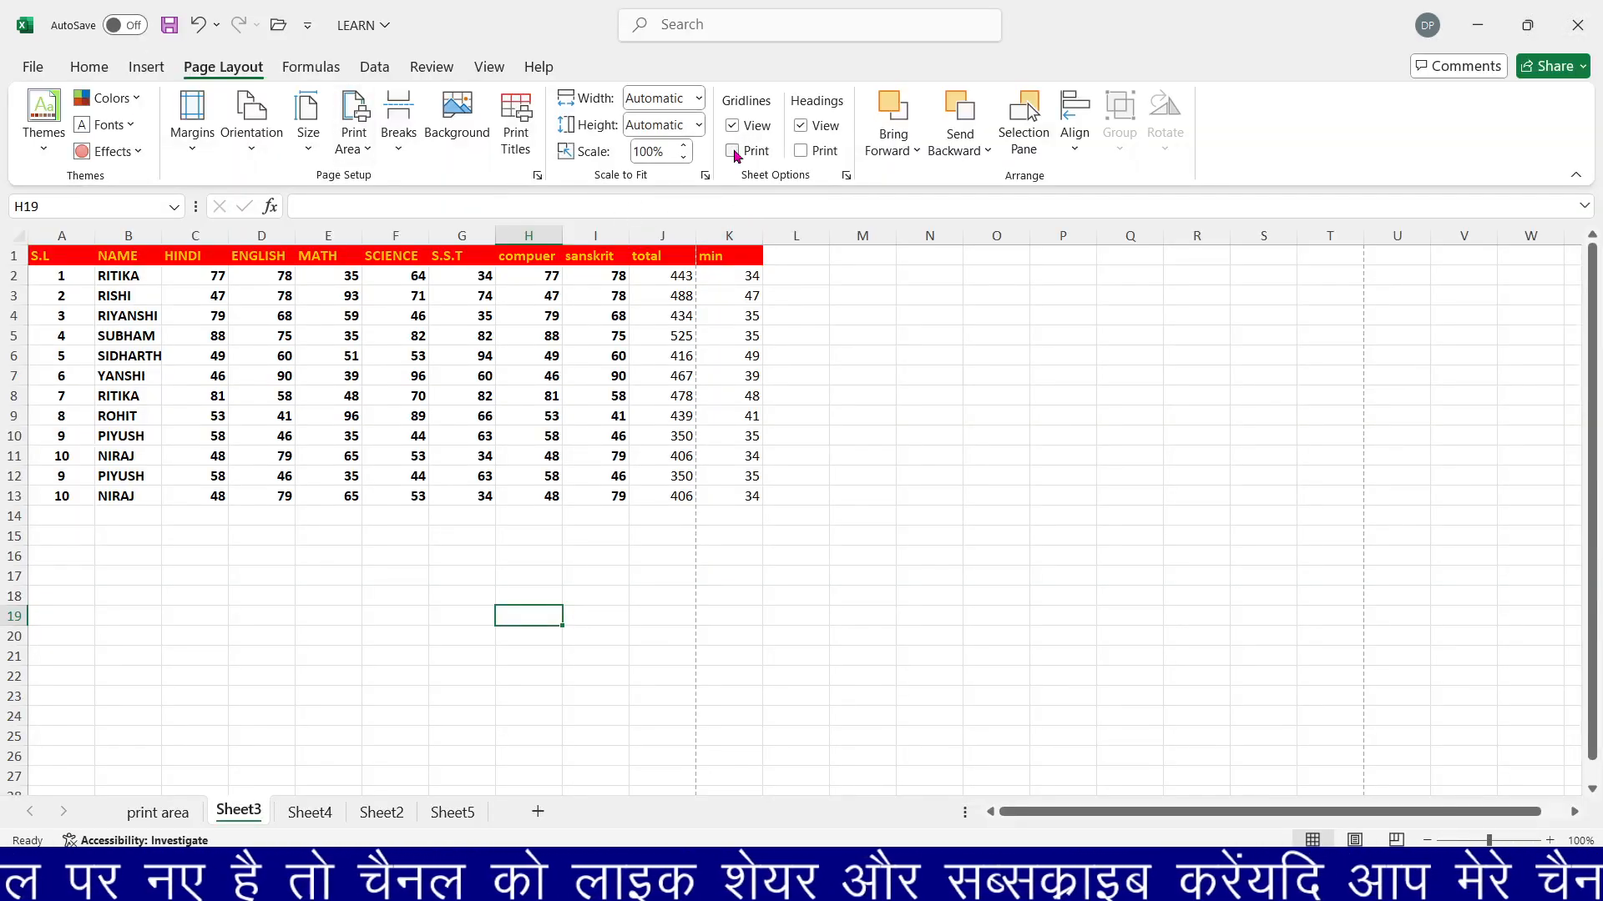
key("ctrl+p")
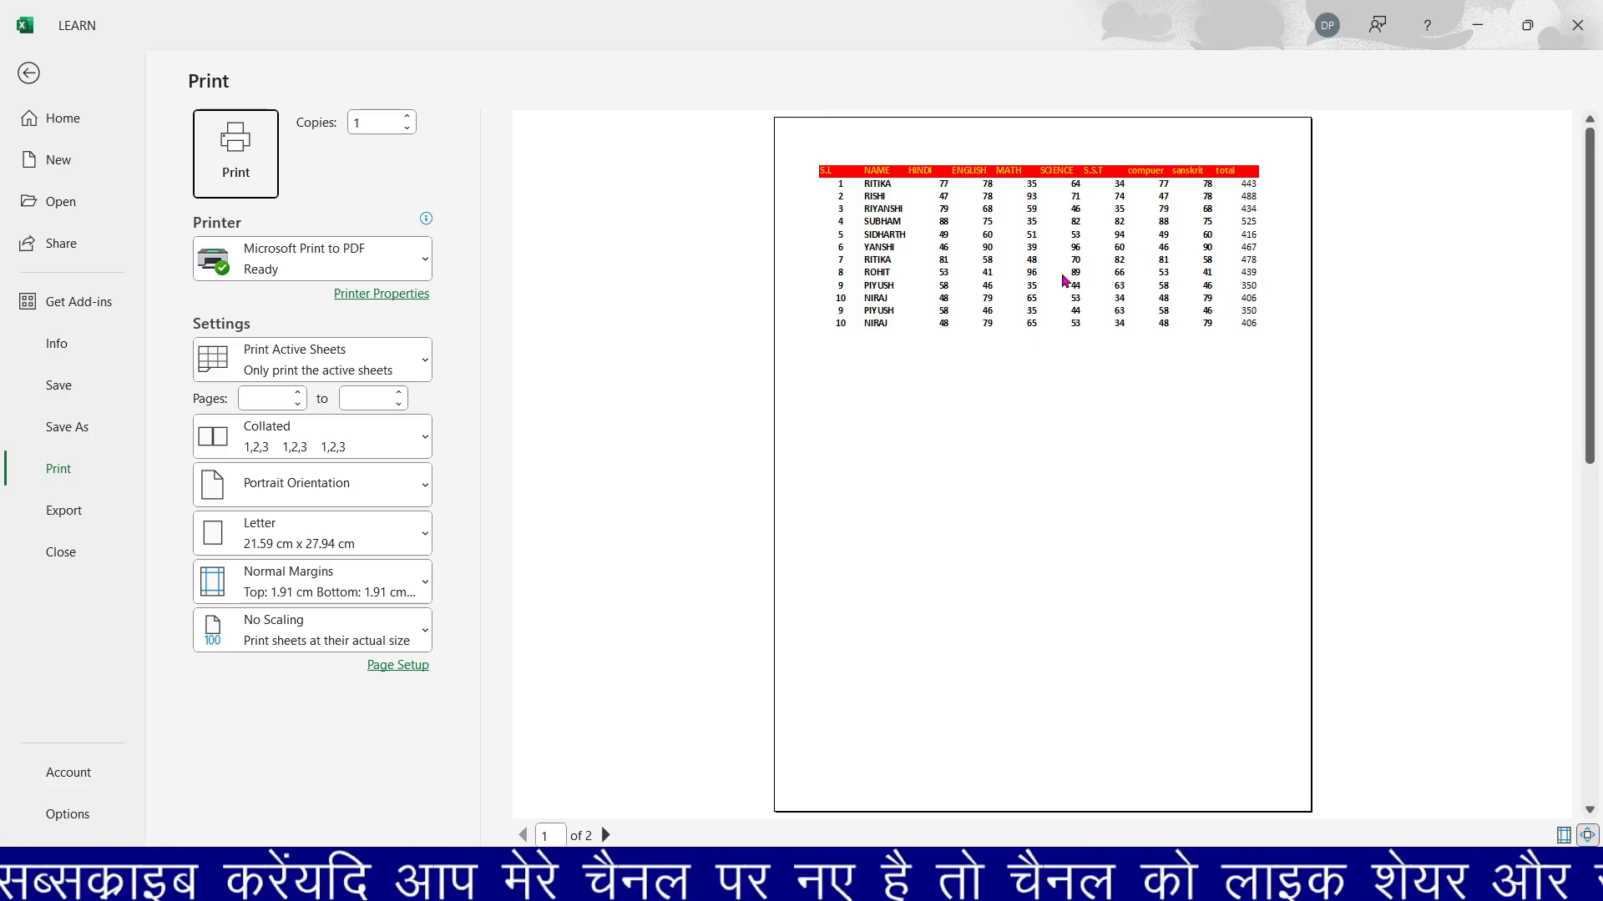
left_click(32, 75)
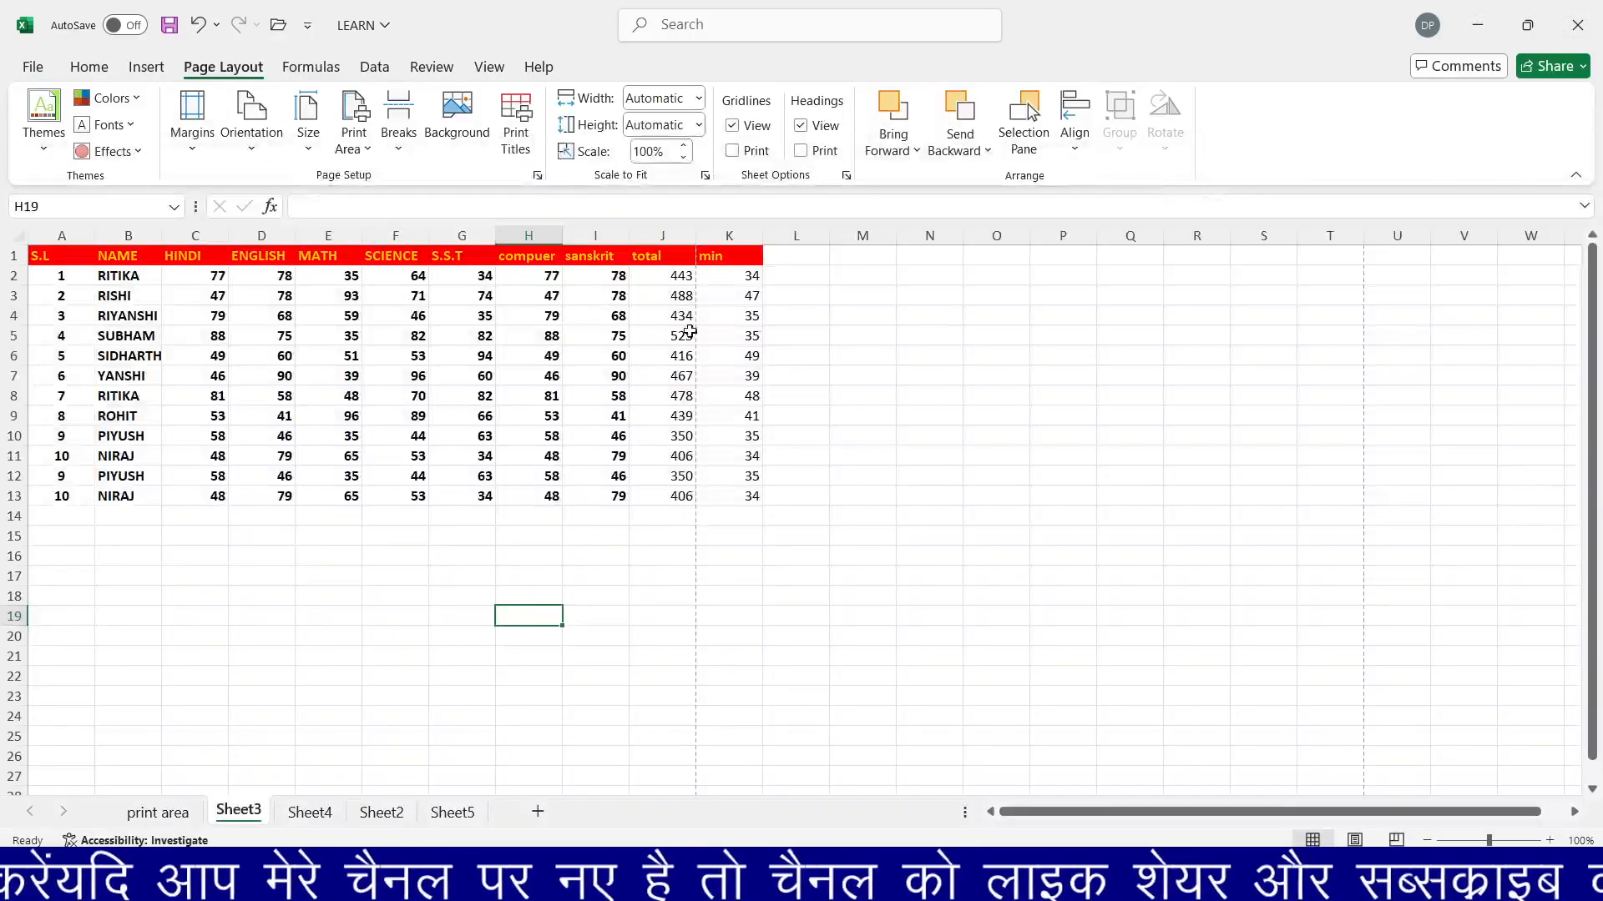
Switch gridline printing on and off again, and check the print preview once more.
left_click(732, 152)
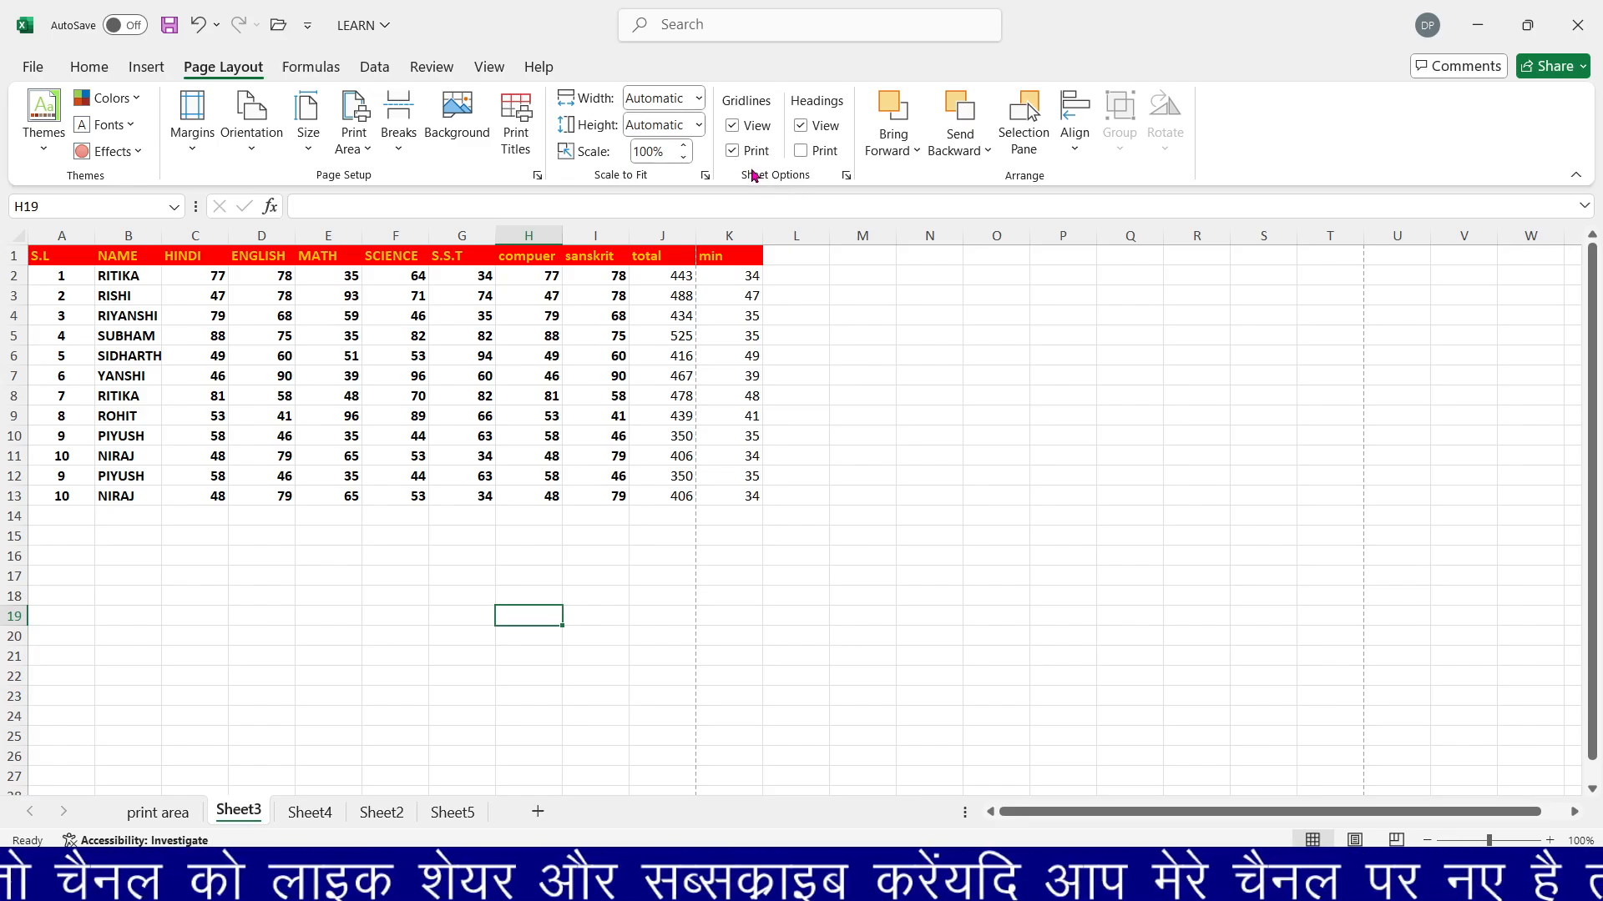
left_click(732, 151)
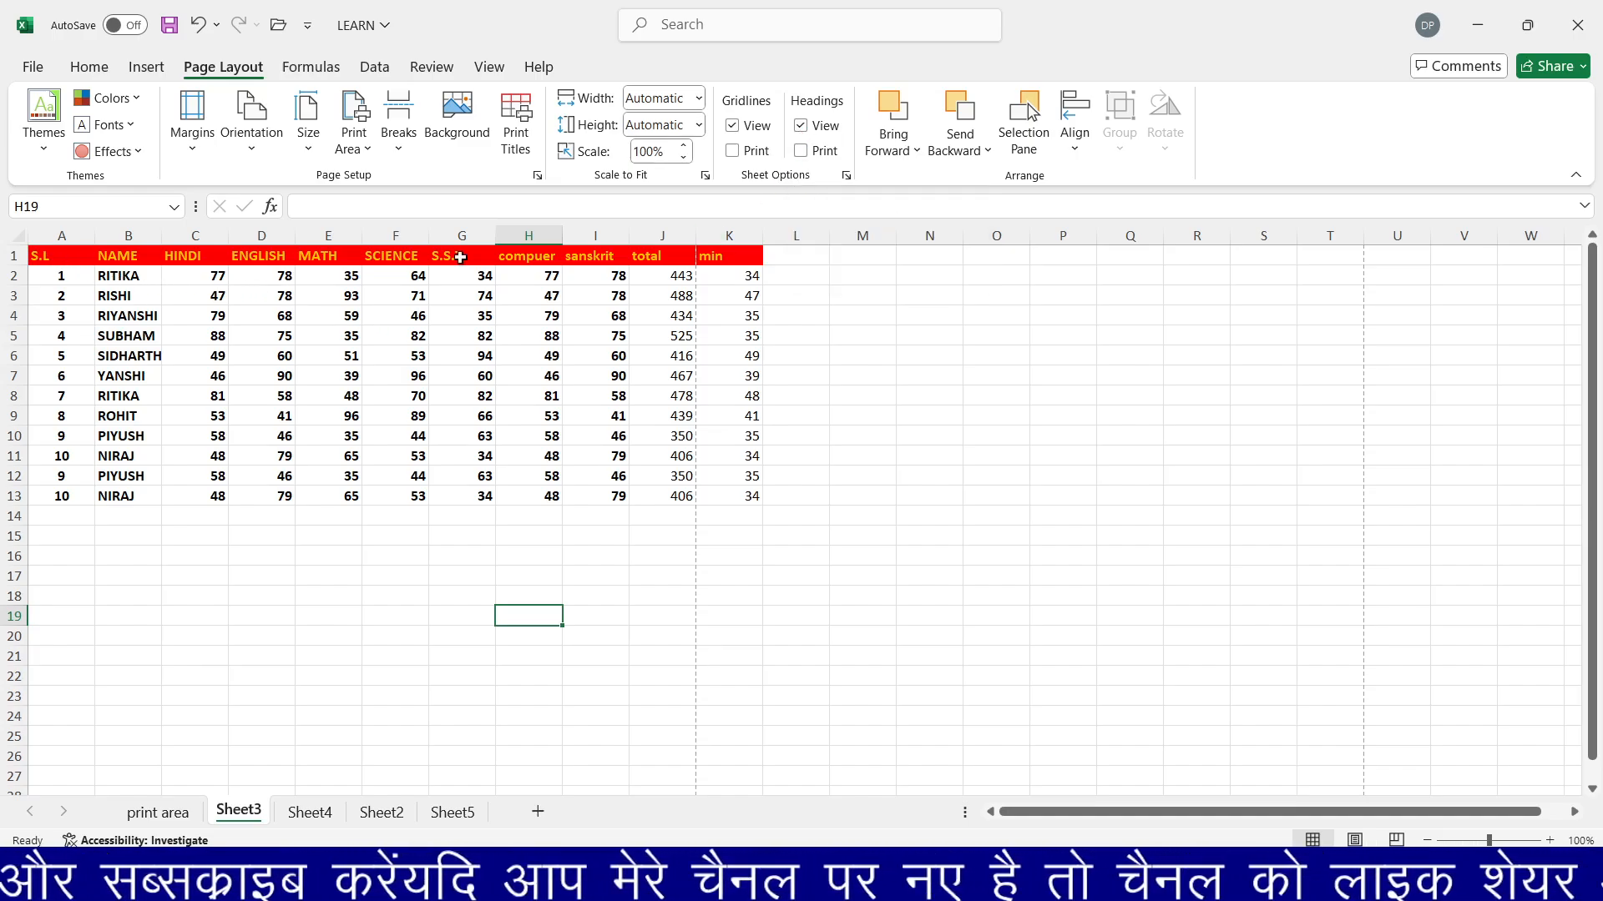
key("ctrl+p")
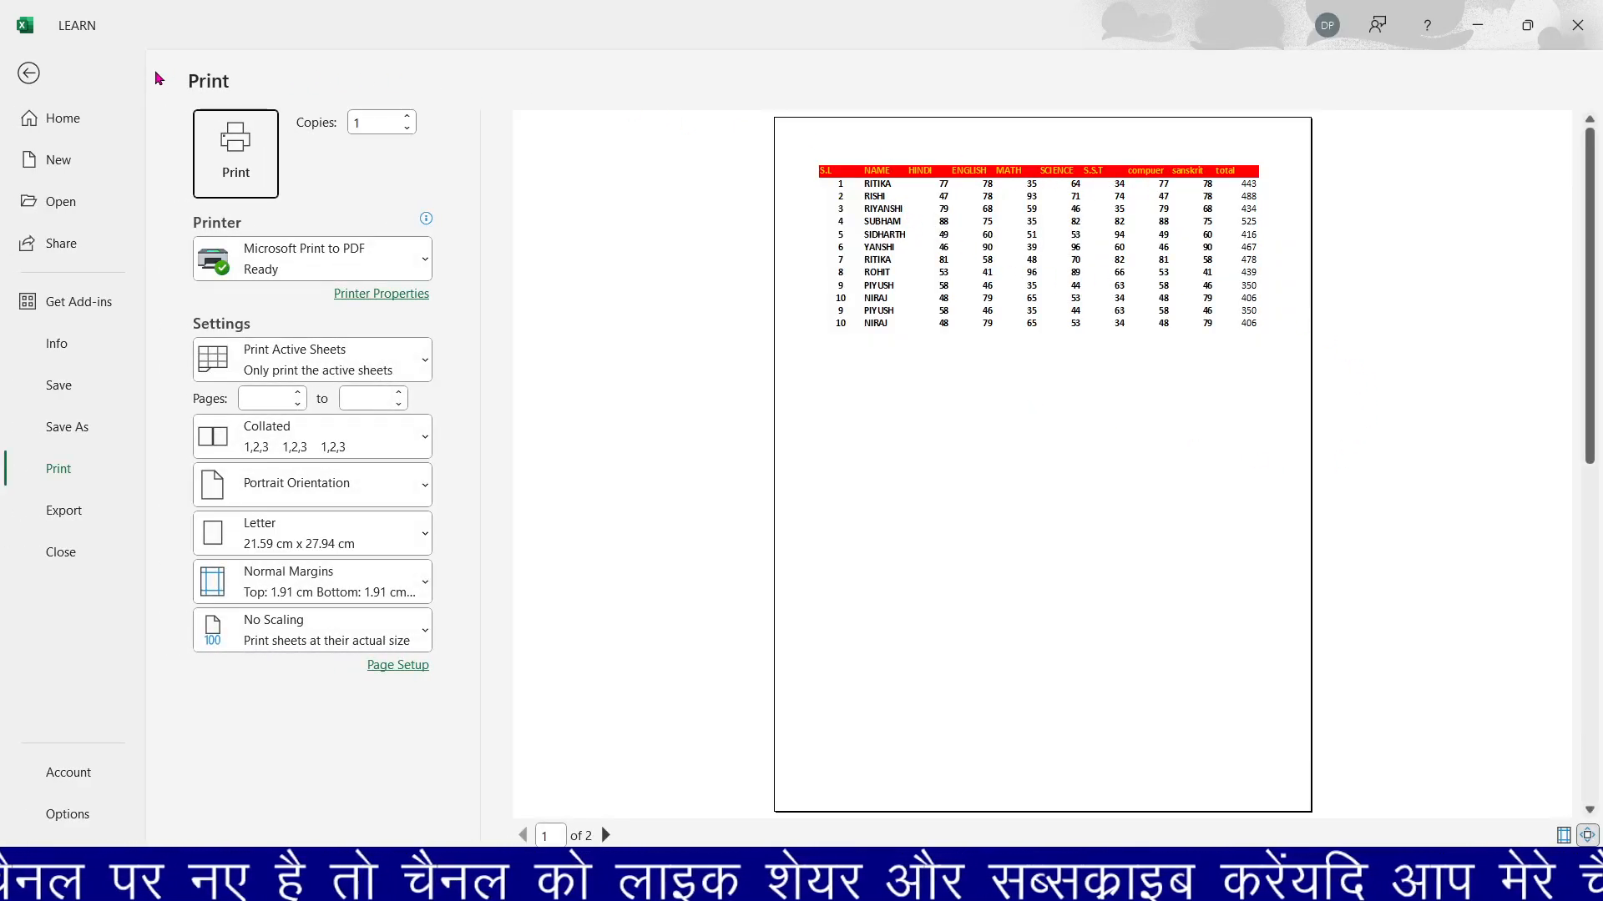
left_click(26, 80)
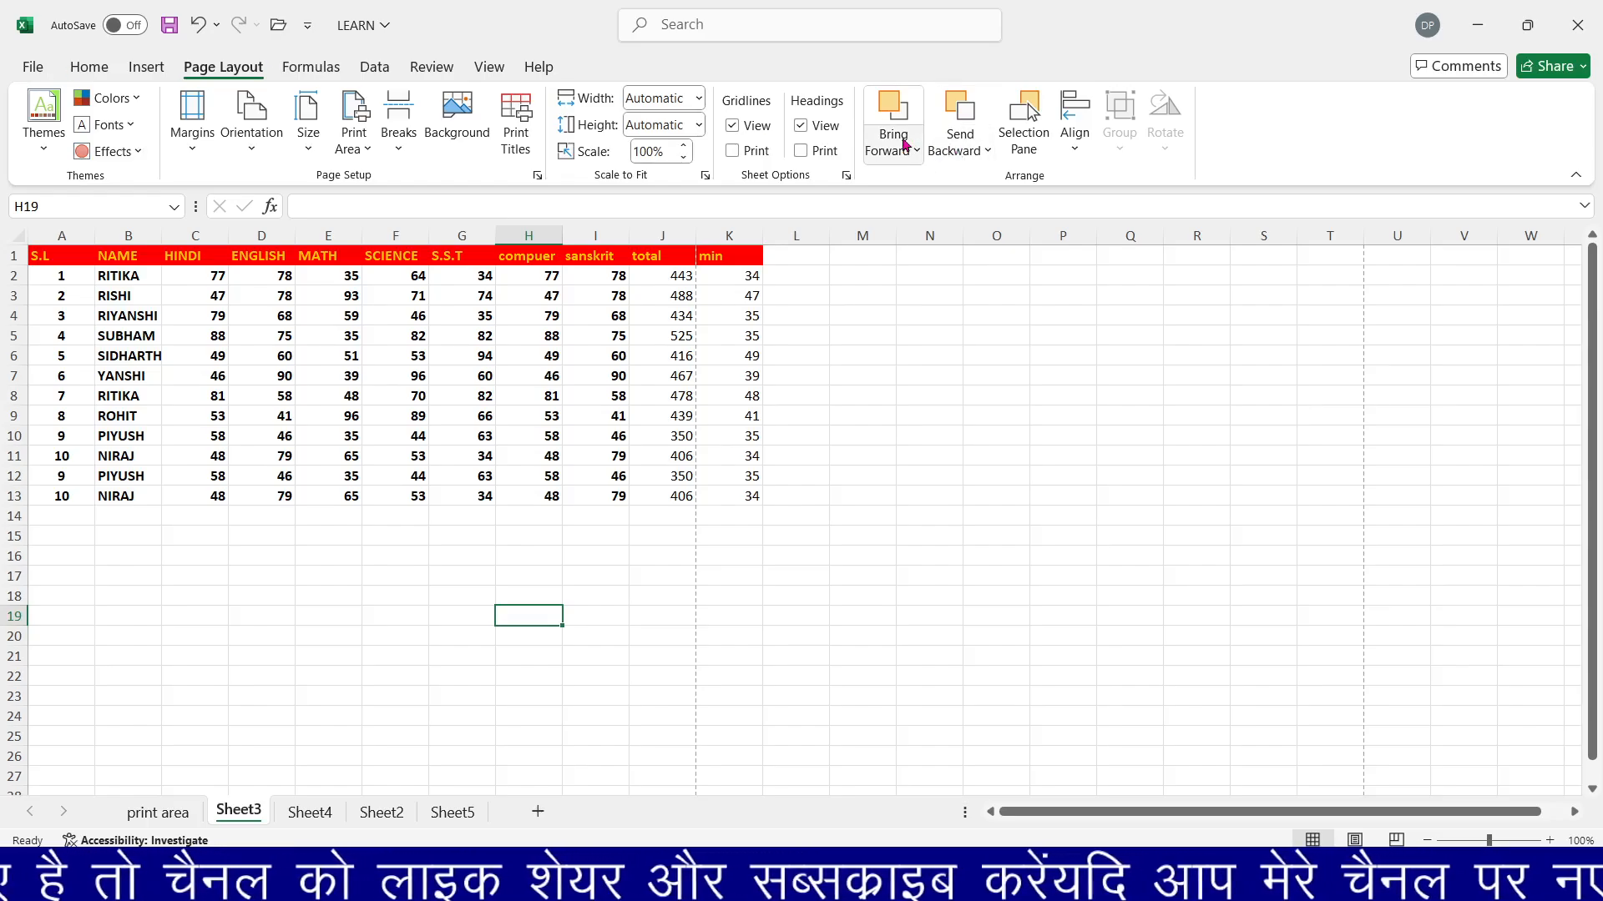
Enable printing of the row and column headings on Sheet3 and check them in the print preview.
left_click(802, 151)
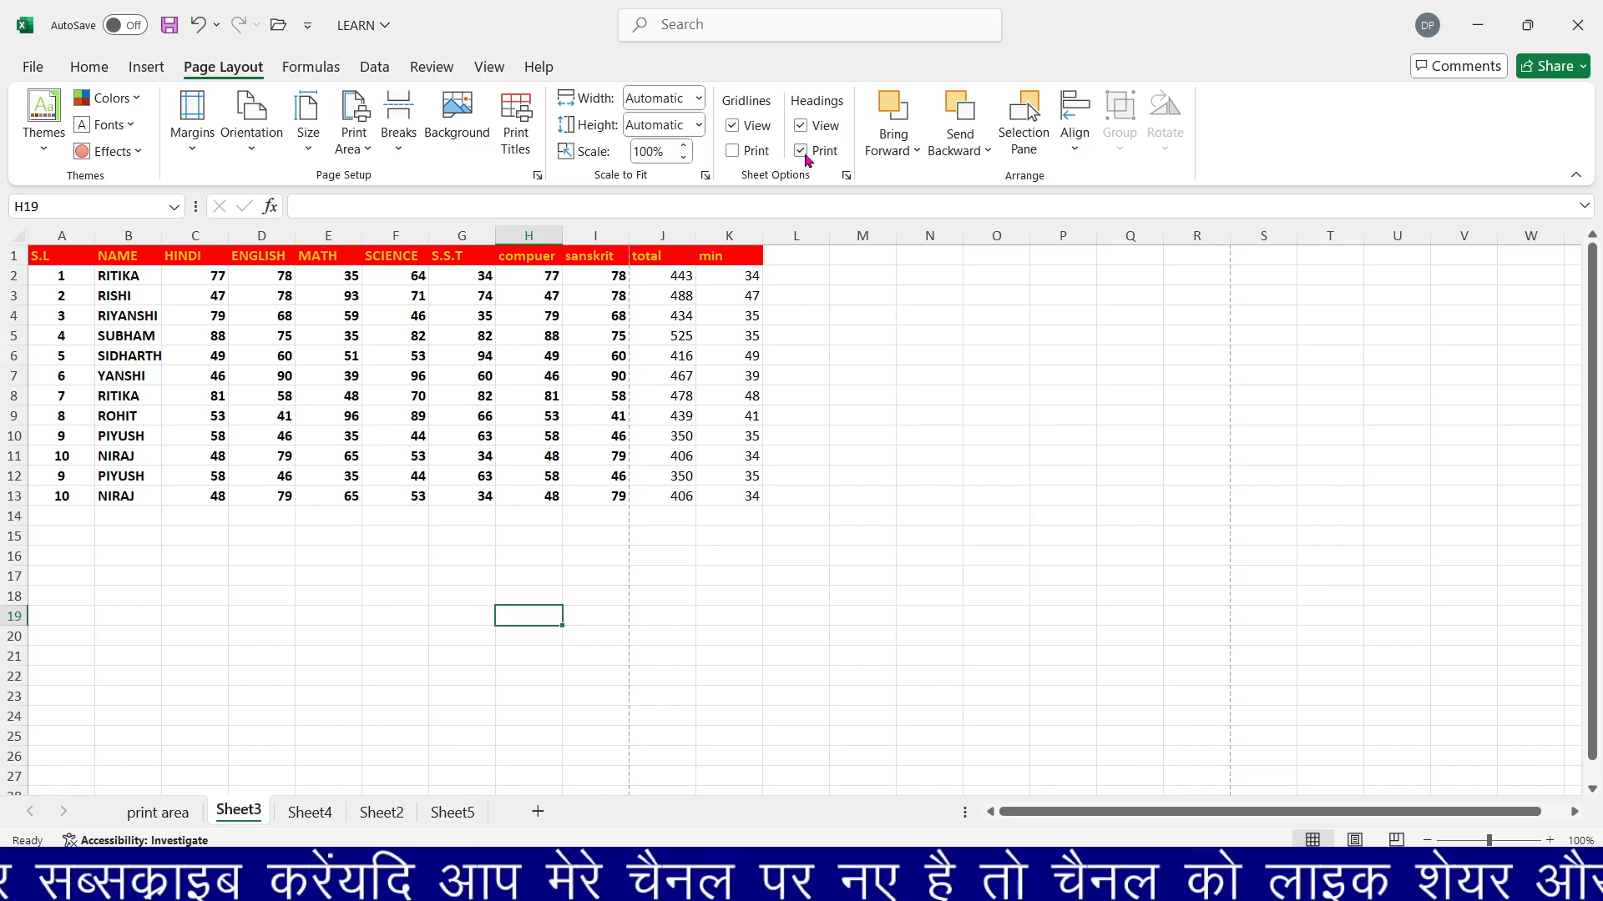
key("ctrl+p")
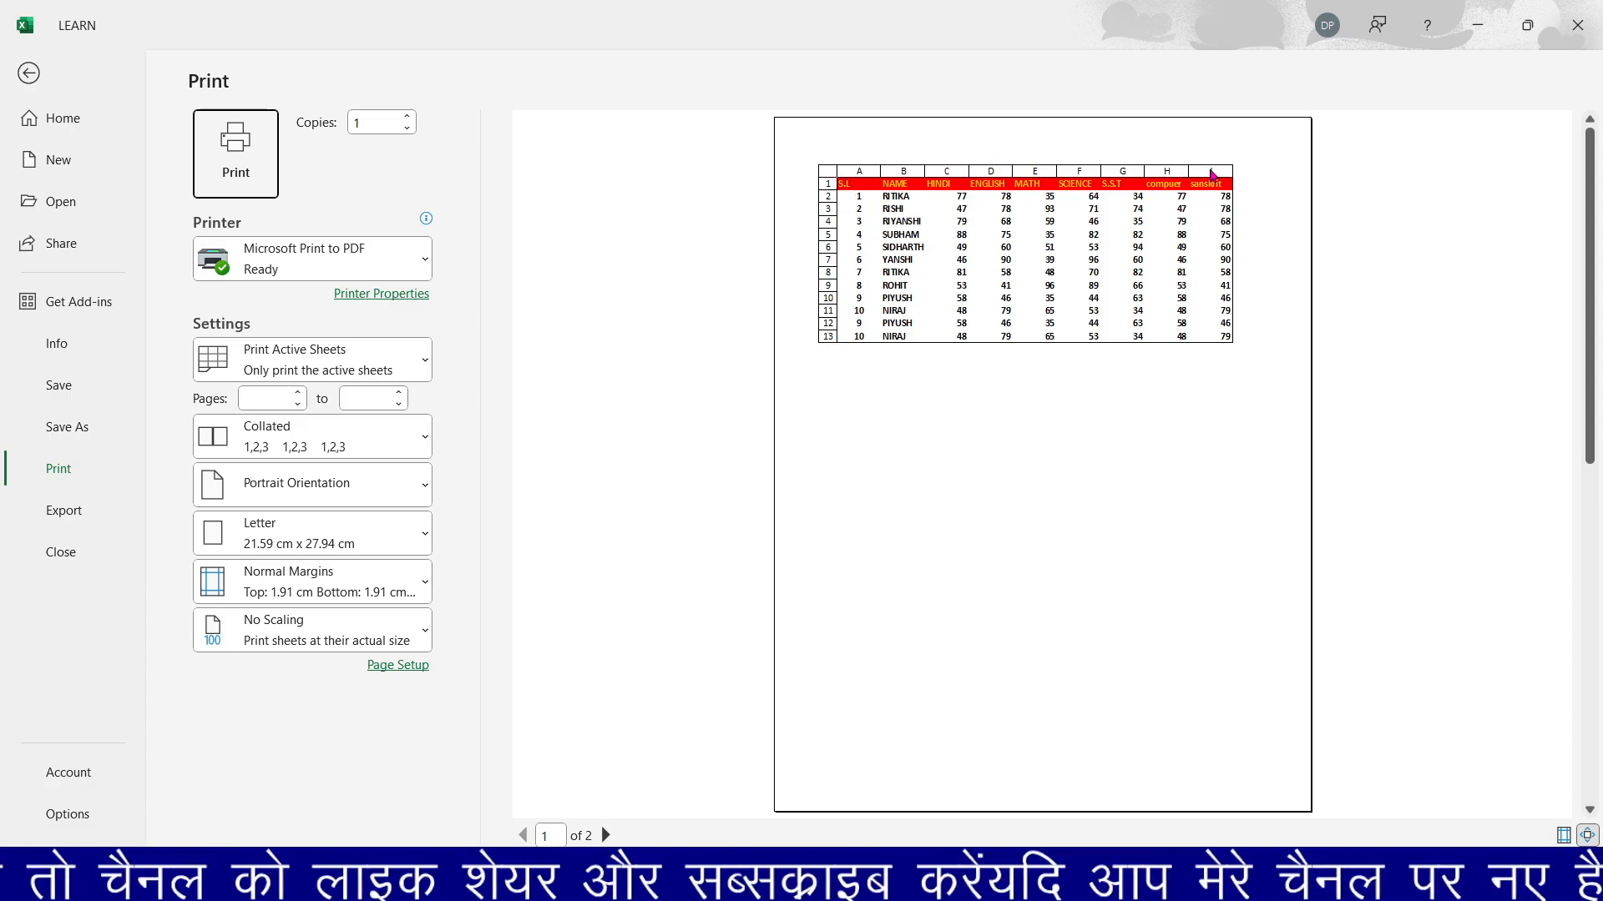
left_click(30, 75)
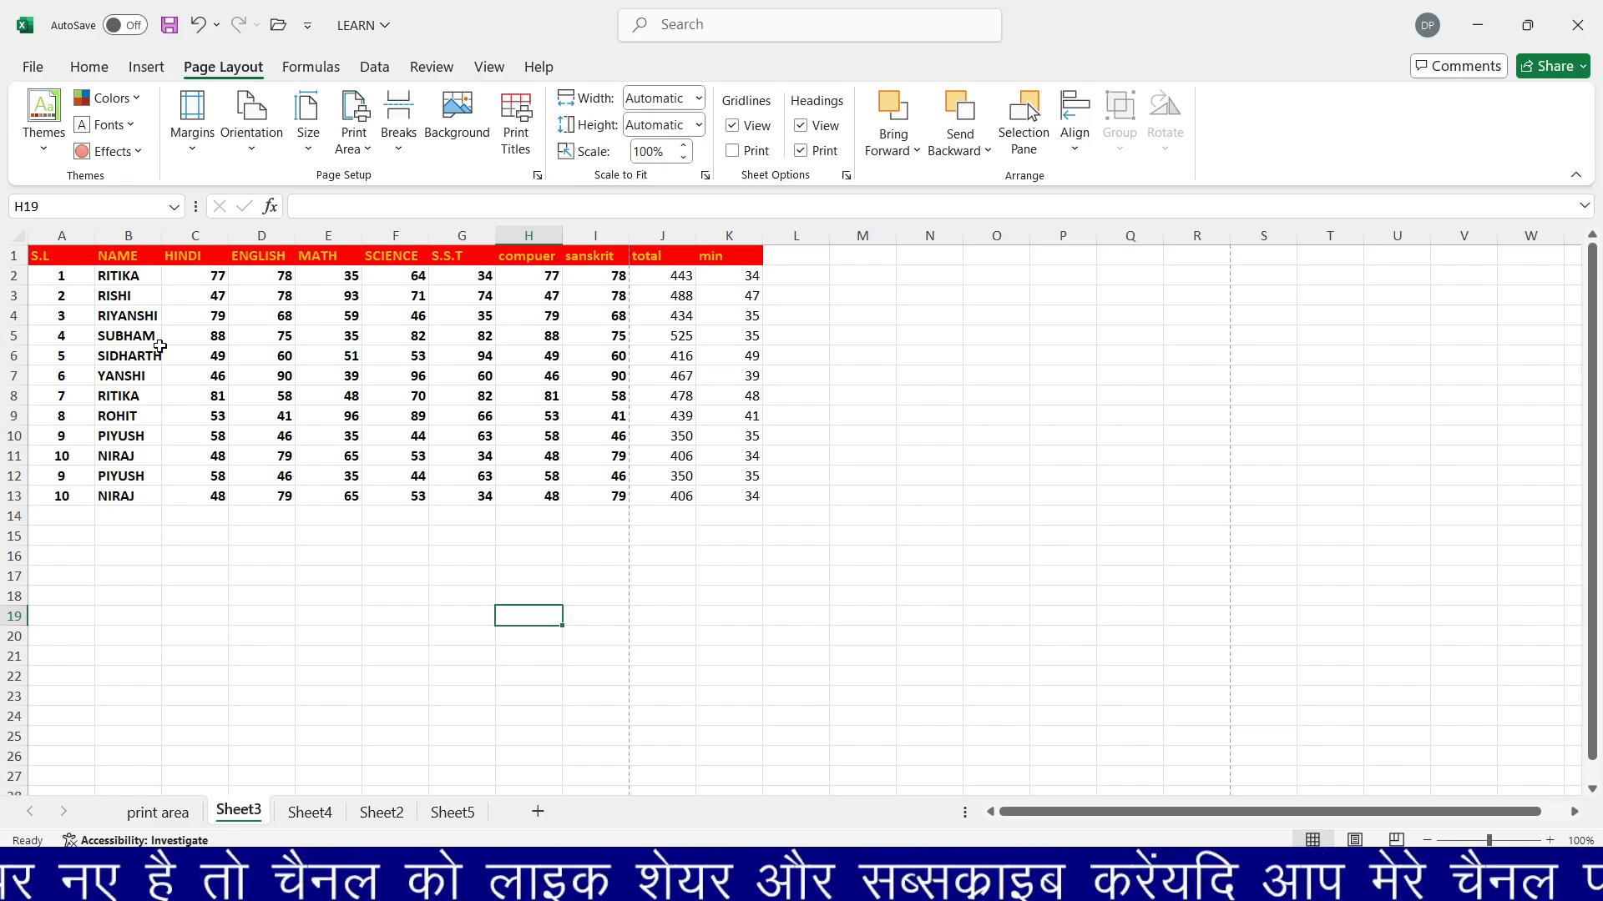
left_click(732, 150)
key("ctrl+p")
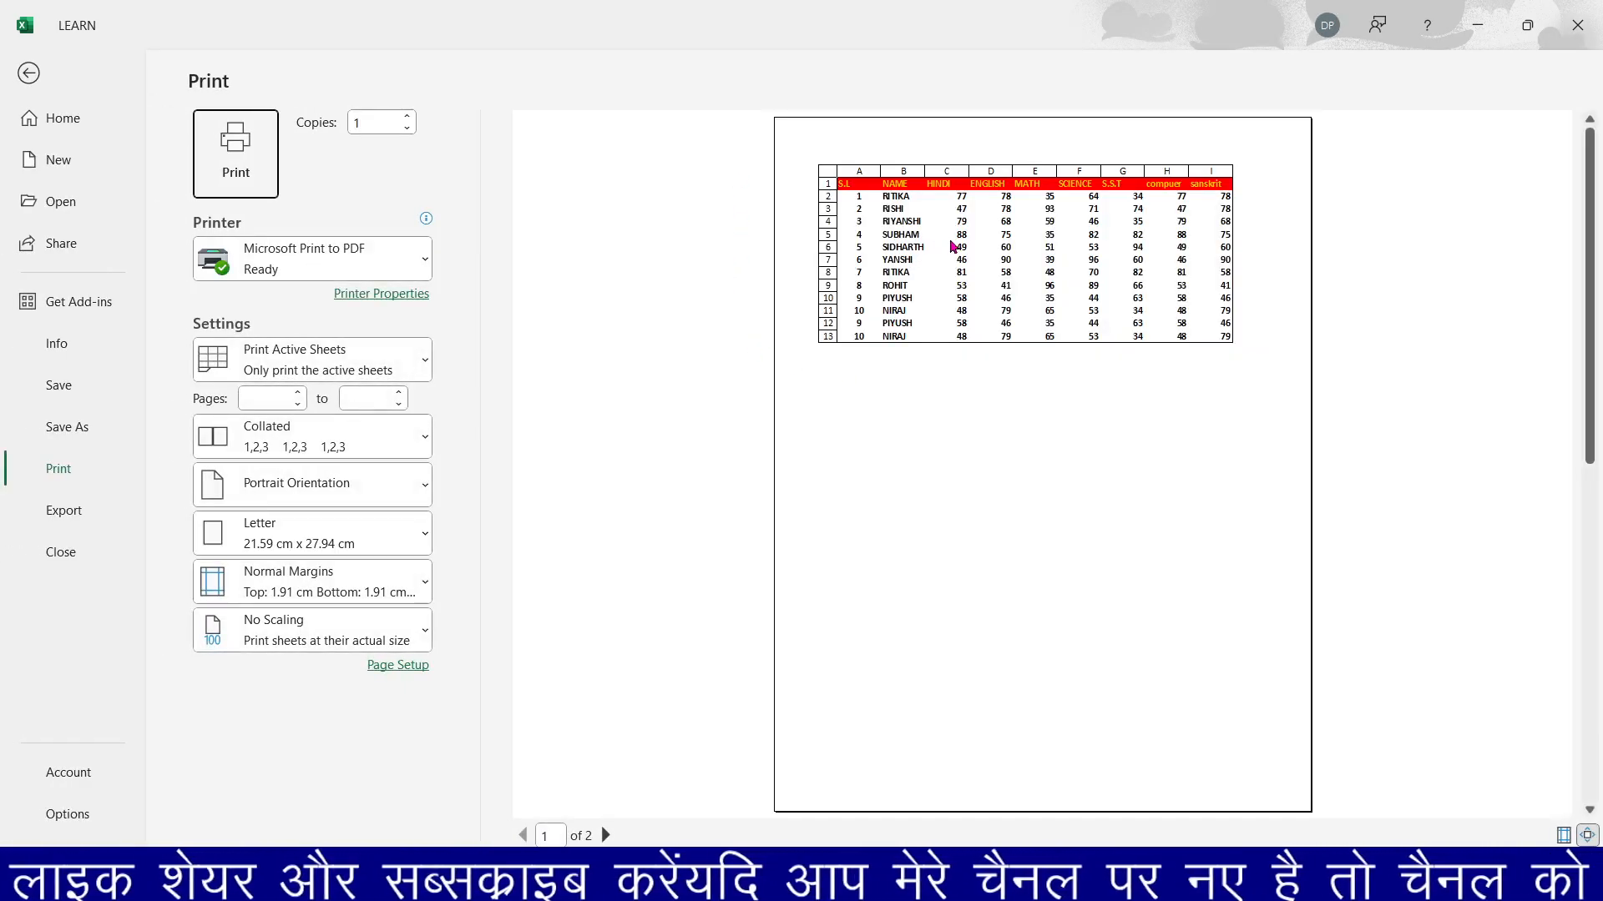
left_click(29, 79)
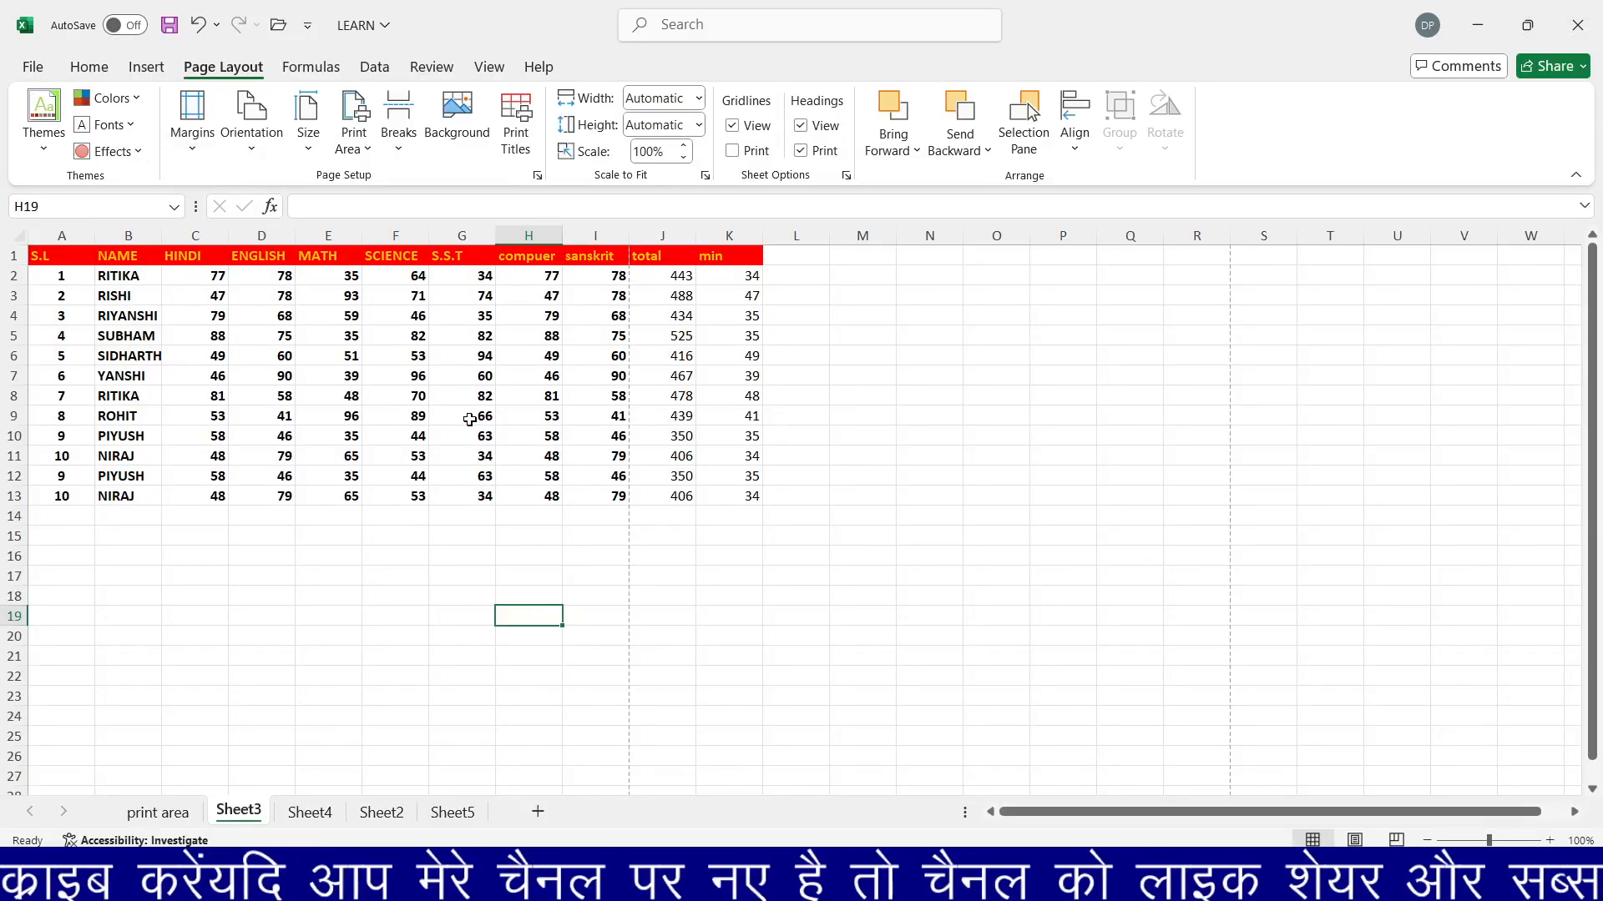
Draw a rectangle about 5.25 cm high and 7.18 cm wide over the marks table on Sheet3.
left_click(472, 419)
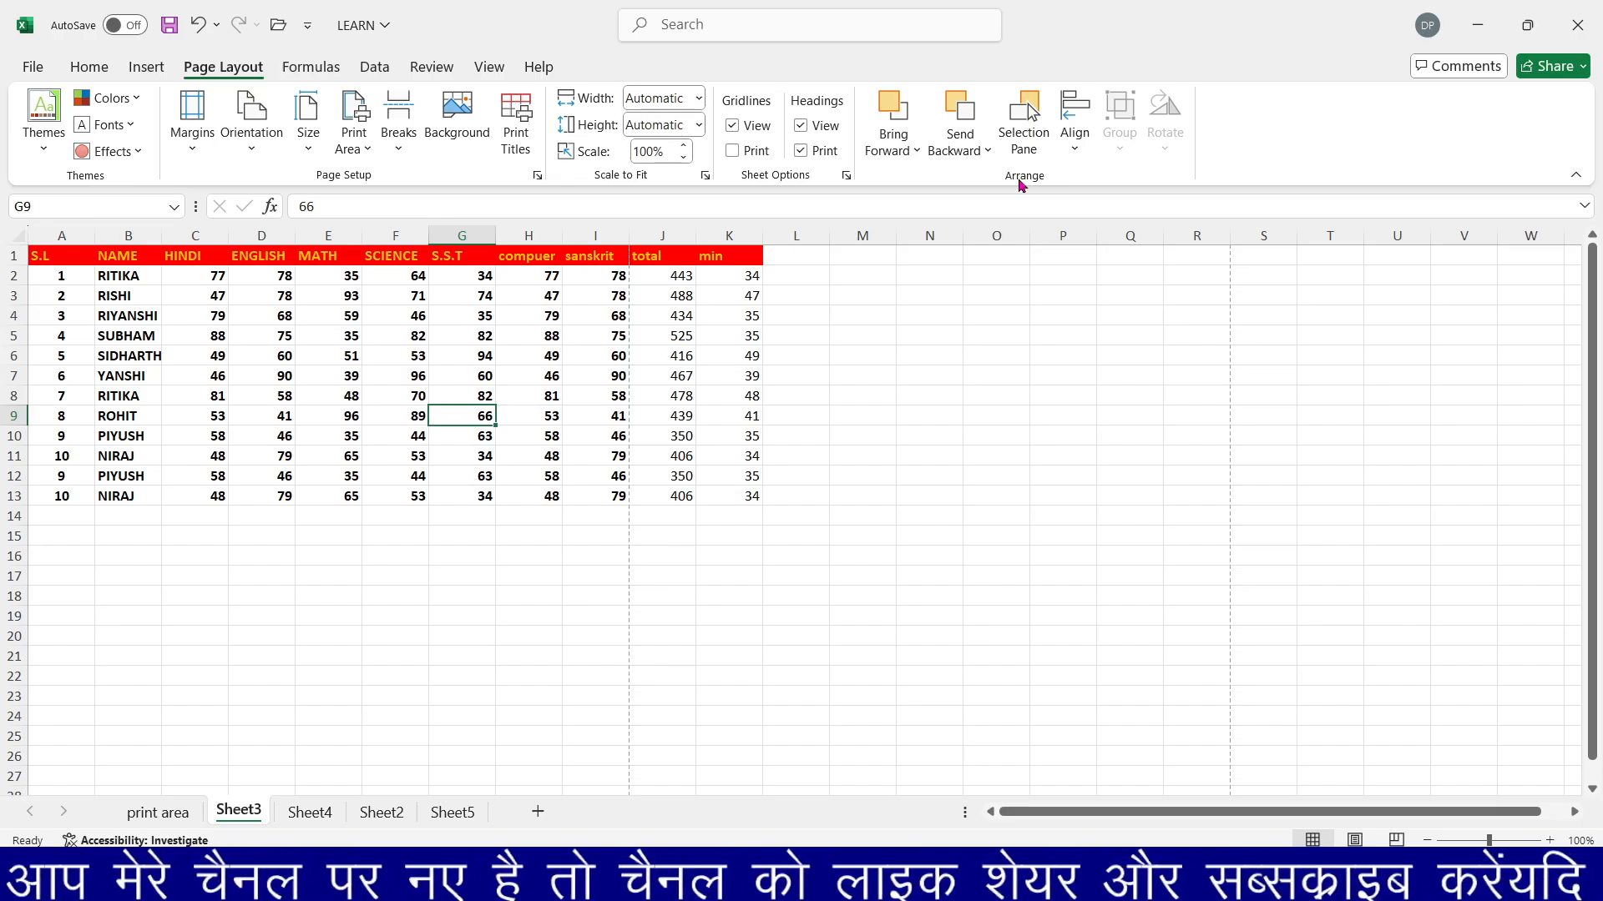
left_click(468, 391)
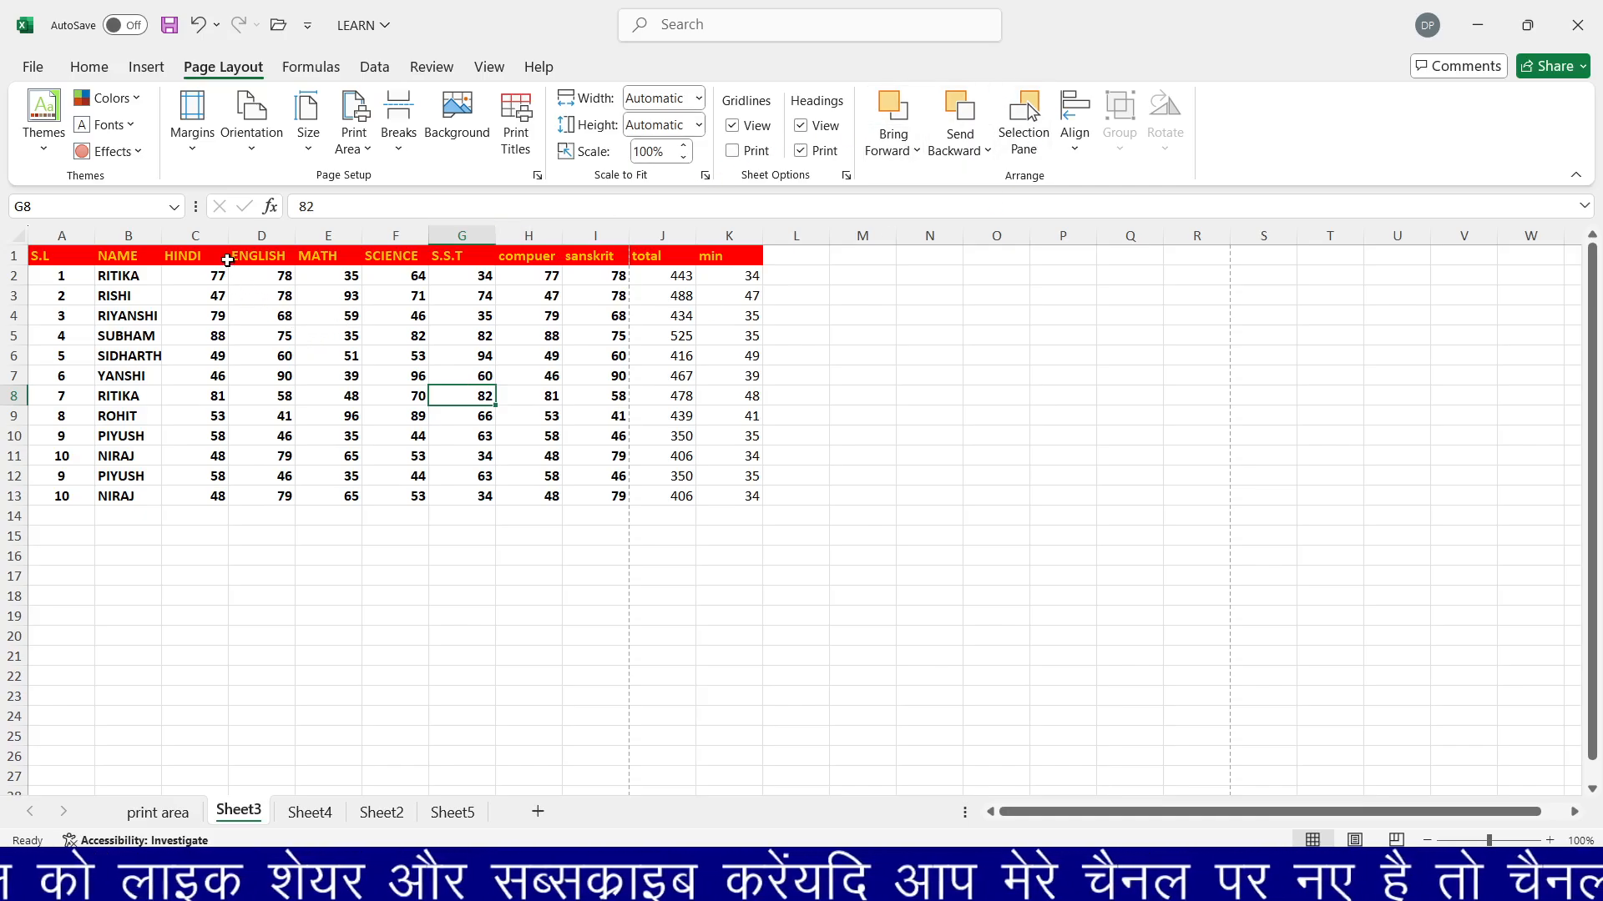
left_click(150, 74)
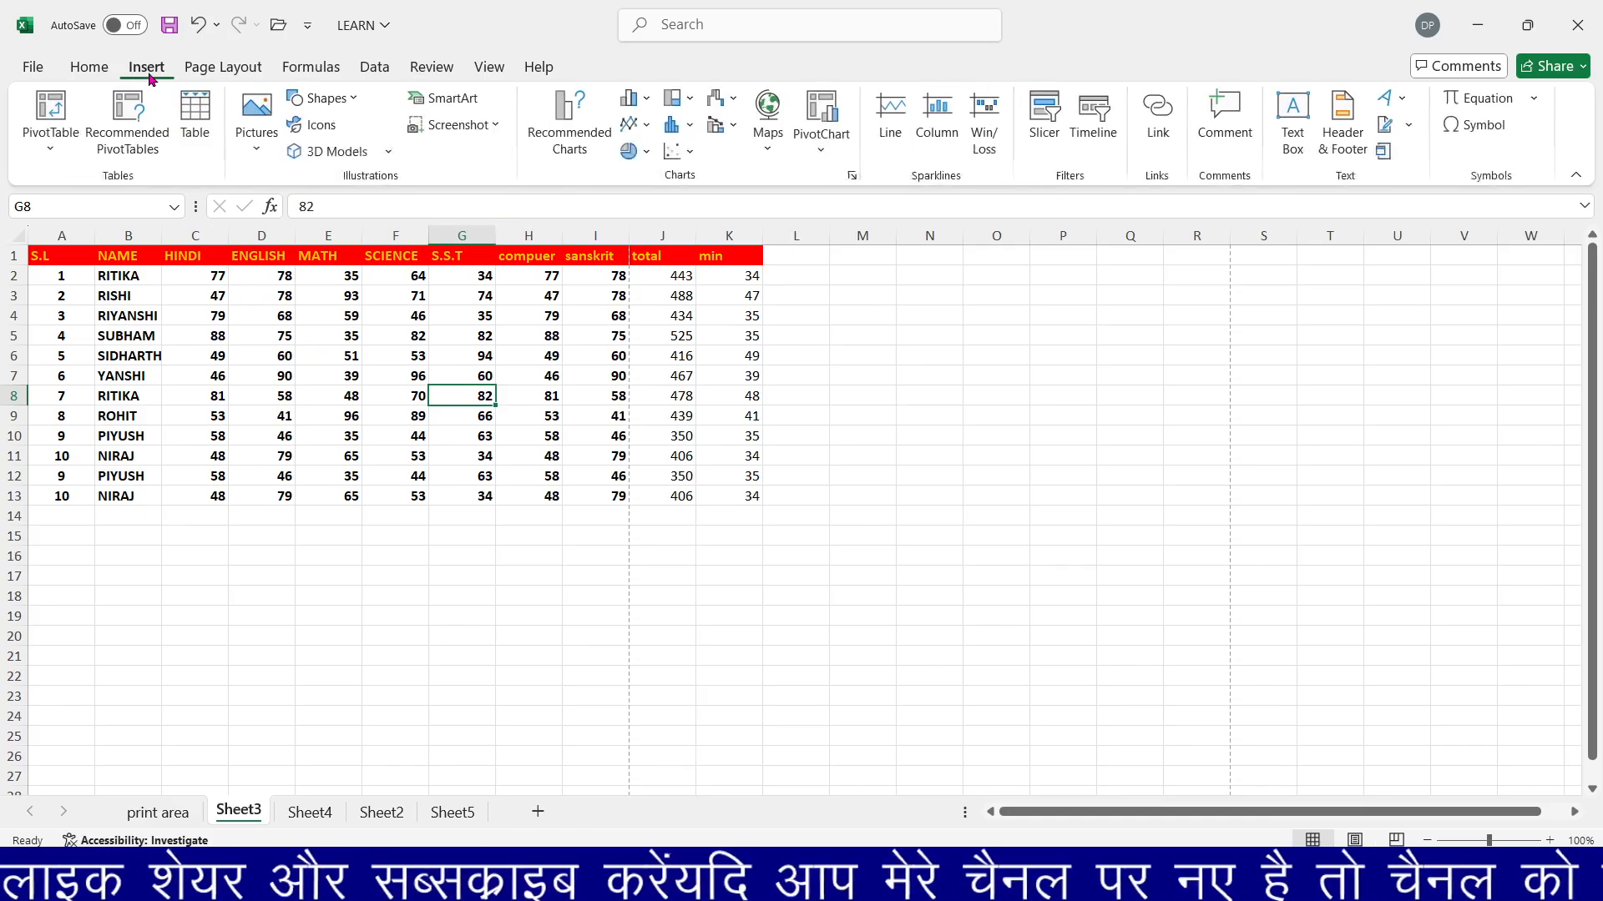
left_click(321, 98)
left_click(373, 156)
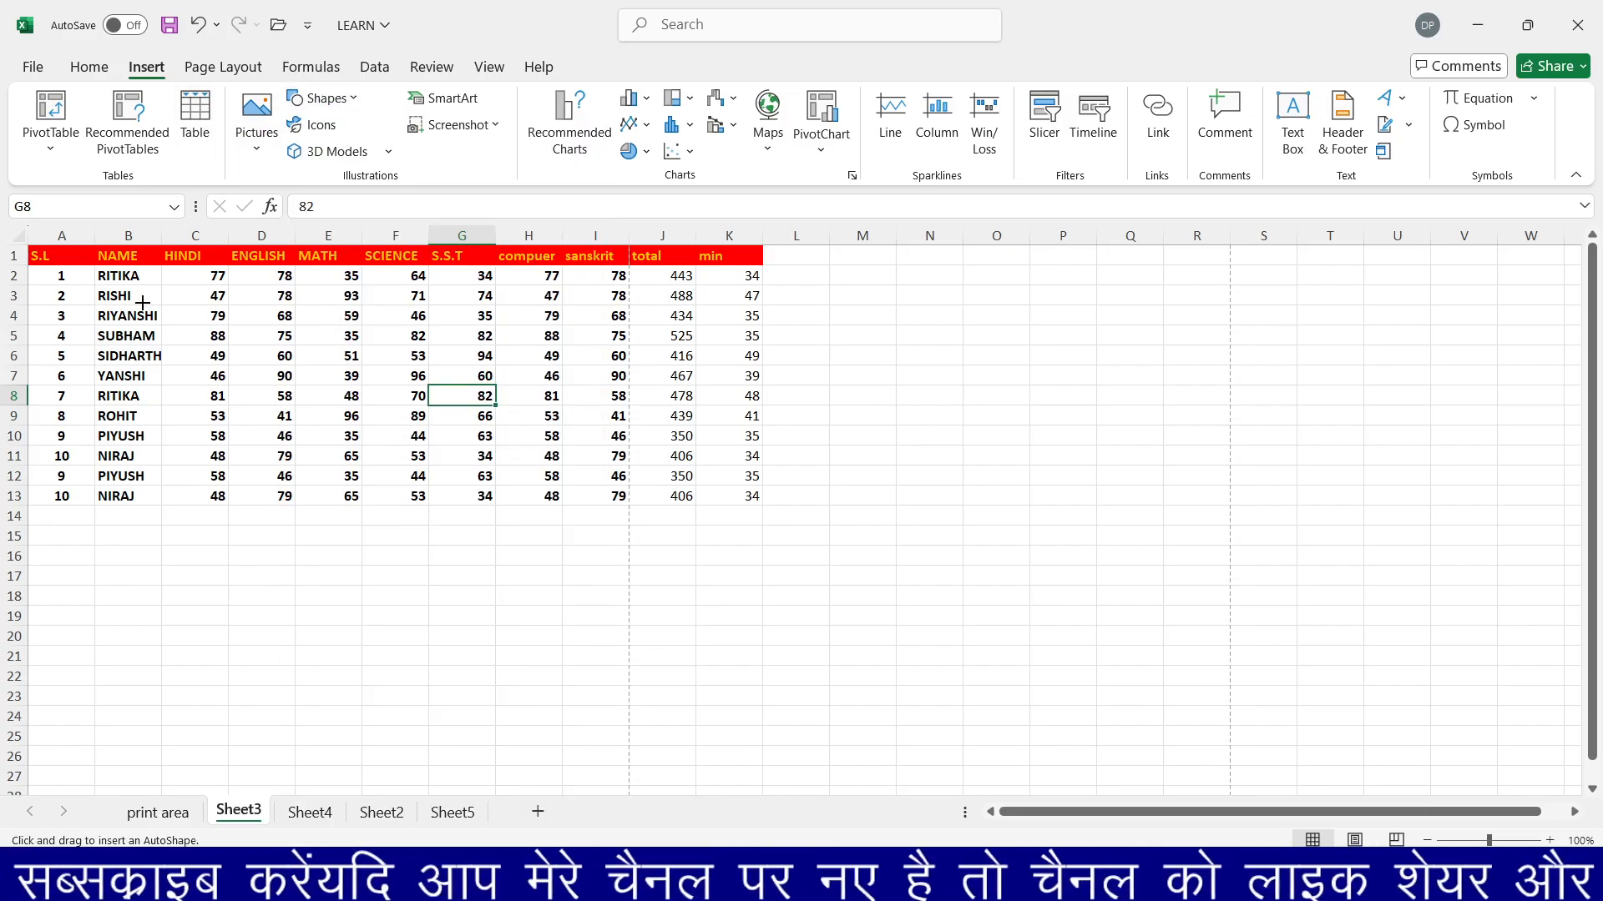
left_click_drag(143, 302, 426, 510)
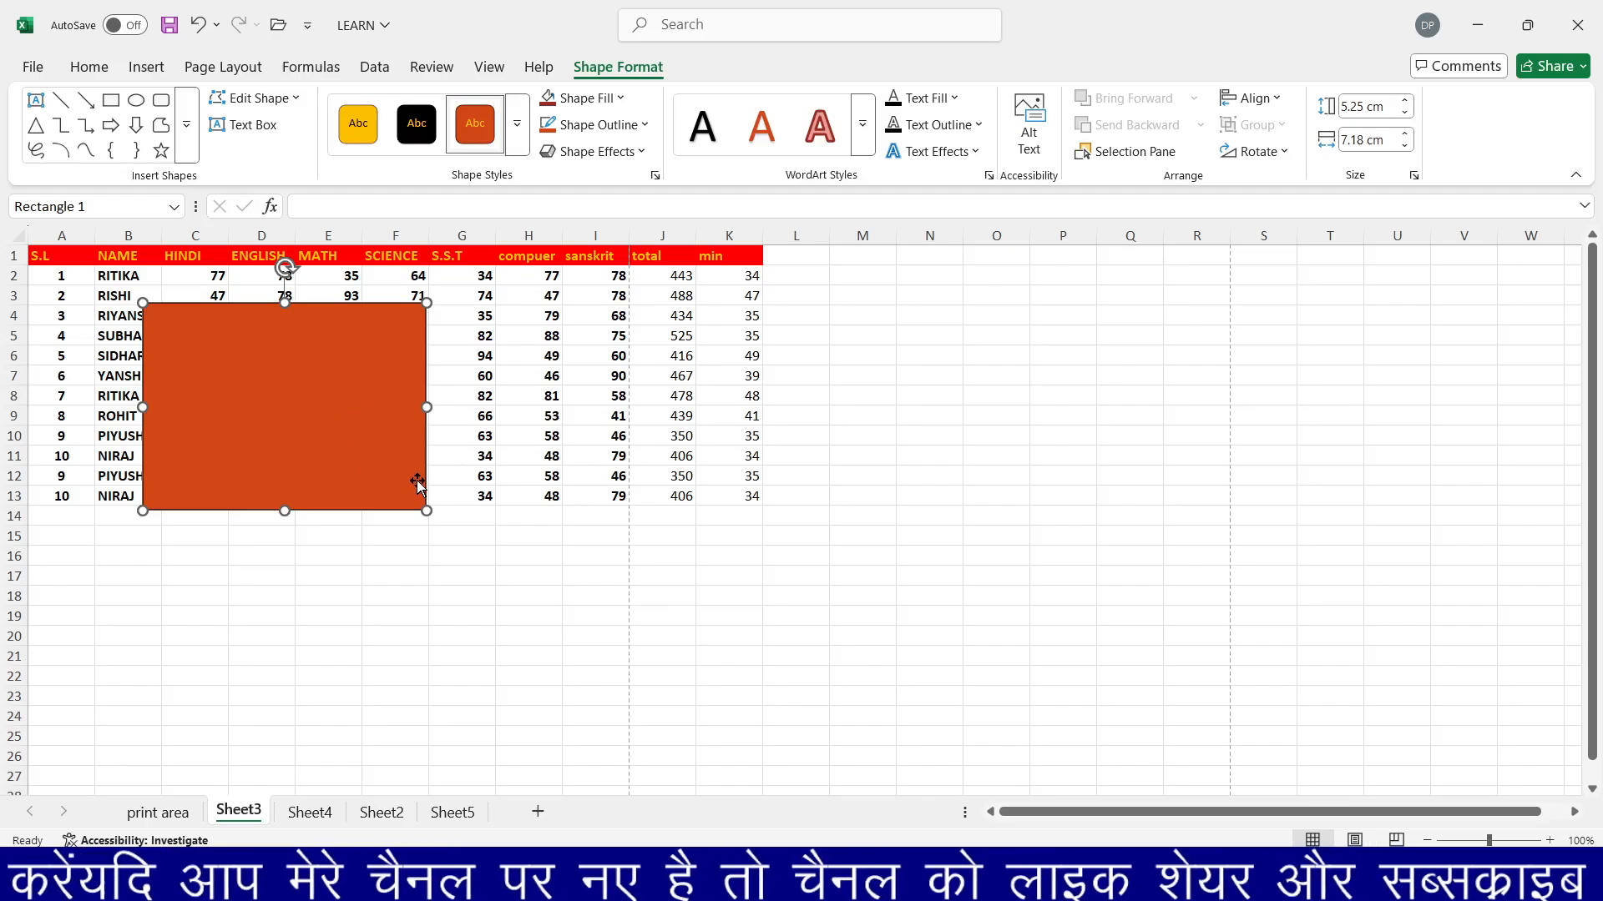
Draw an oval about 10.41 cm high and 11.07 cm wide, styled black, and place it slightly overlapping the orange rectangle's edge.
left_click(136, 100)
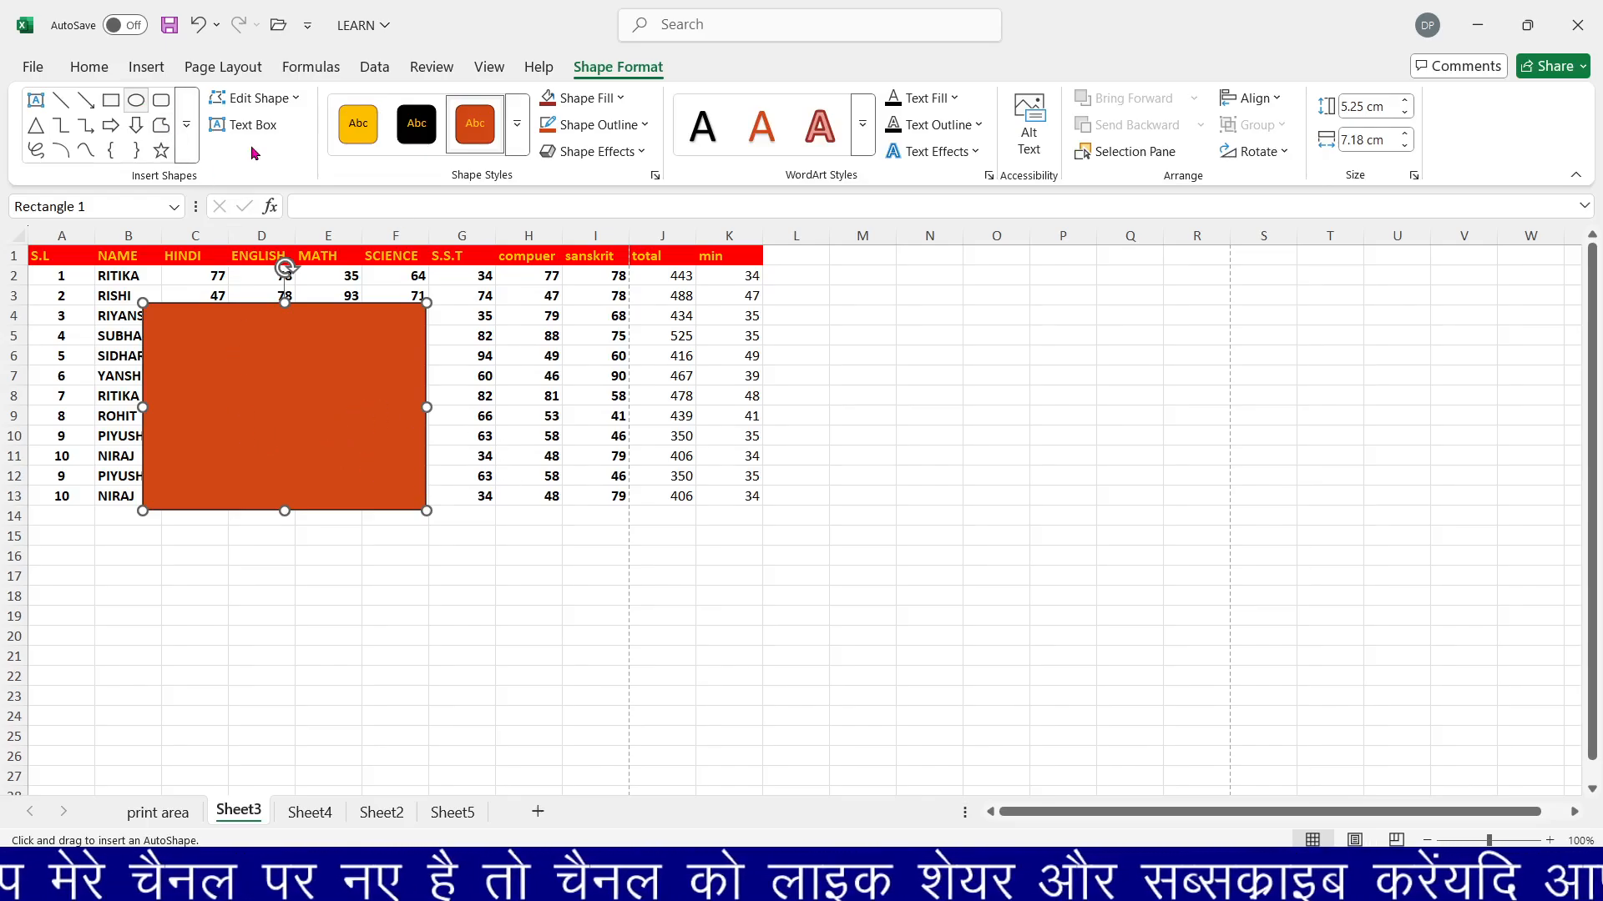
left_click_drag(672, 432, 991, 737)
left_click(416, 124)
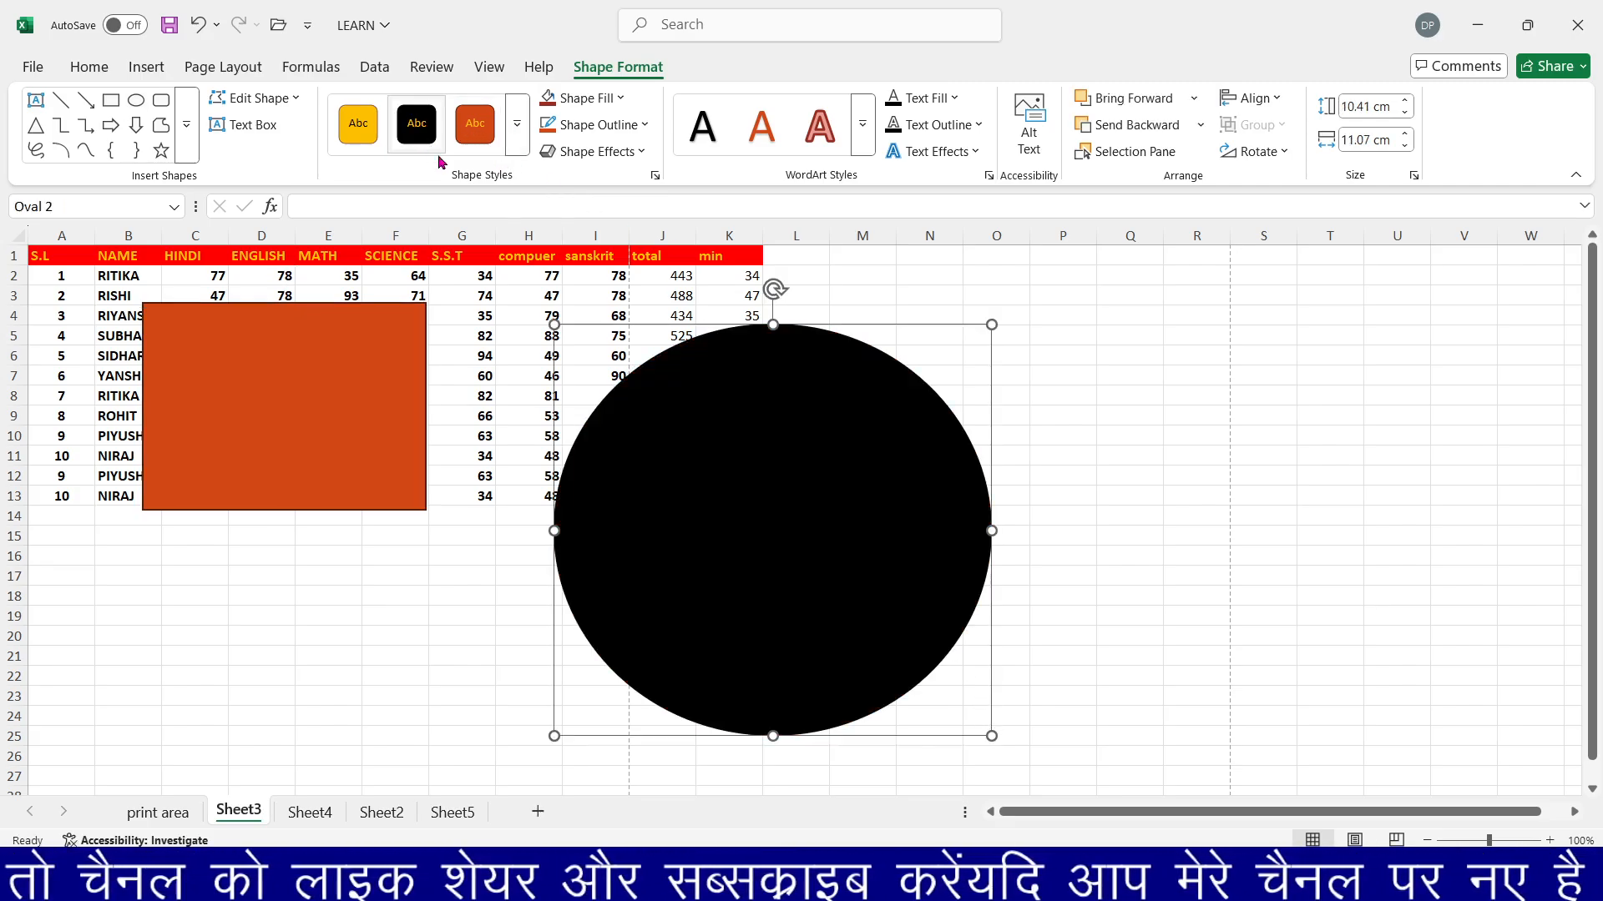
left_click_drag(942, 582, 823, 582)
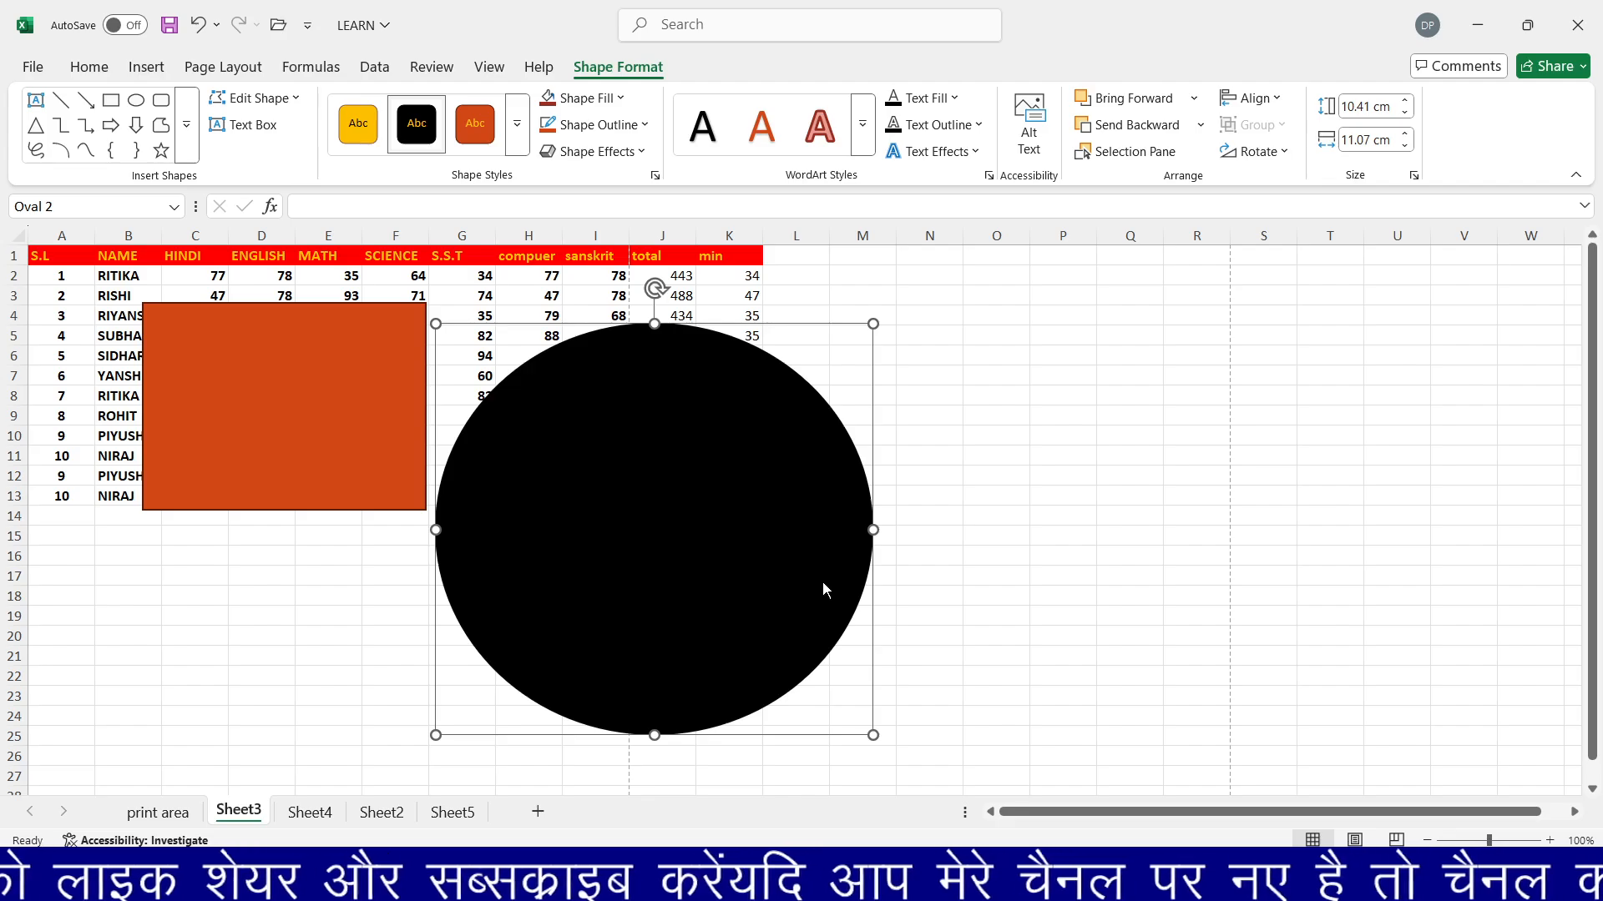
left_click(232, 70)
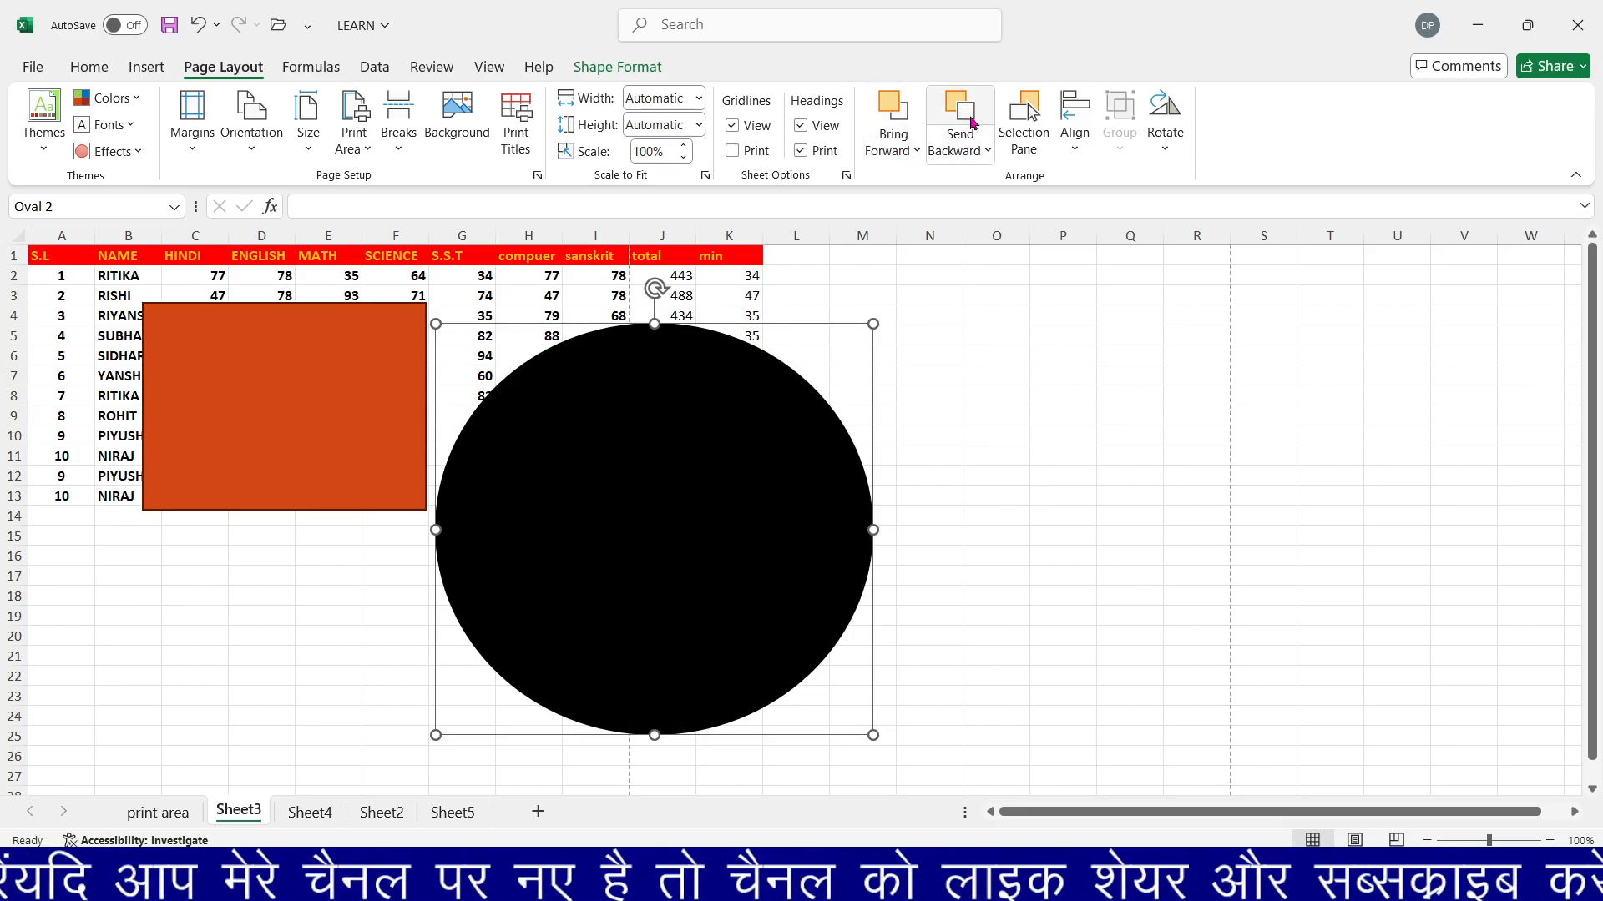
left_click_drag(653, 530, 636, 530)
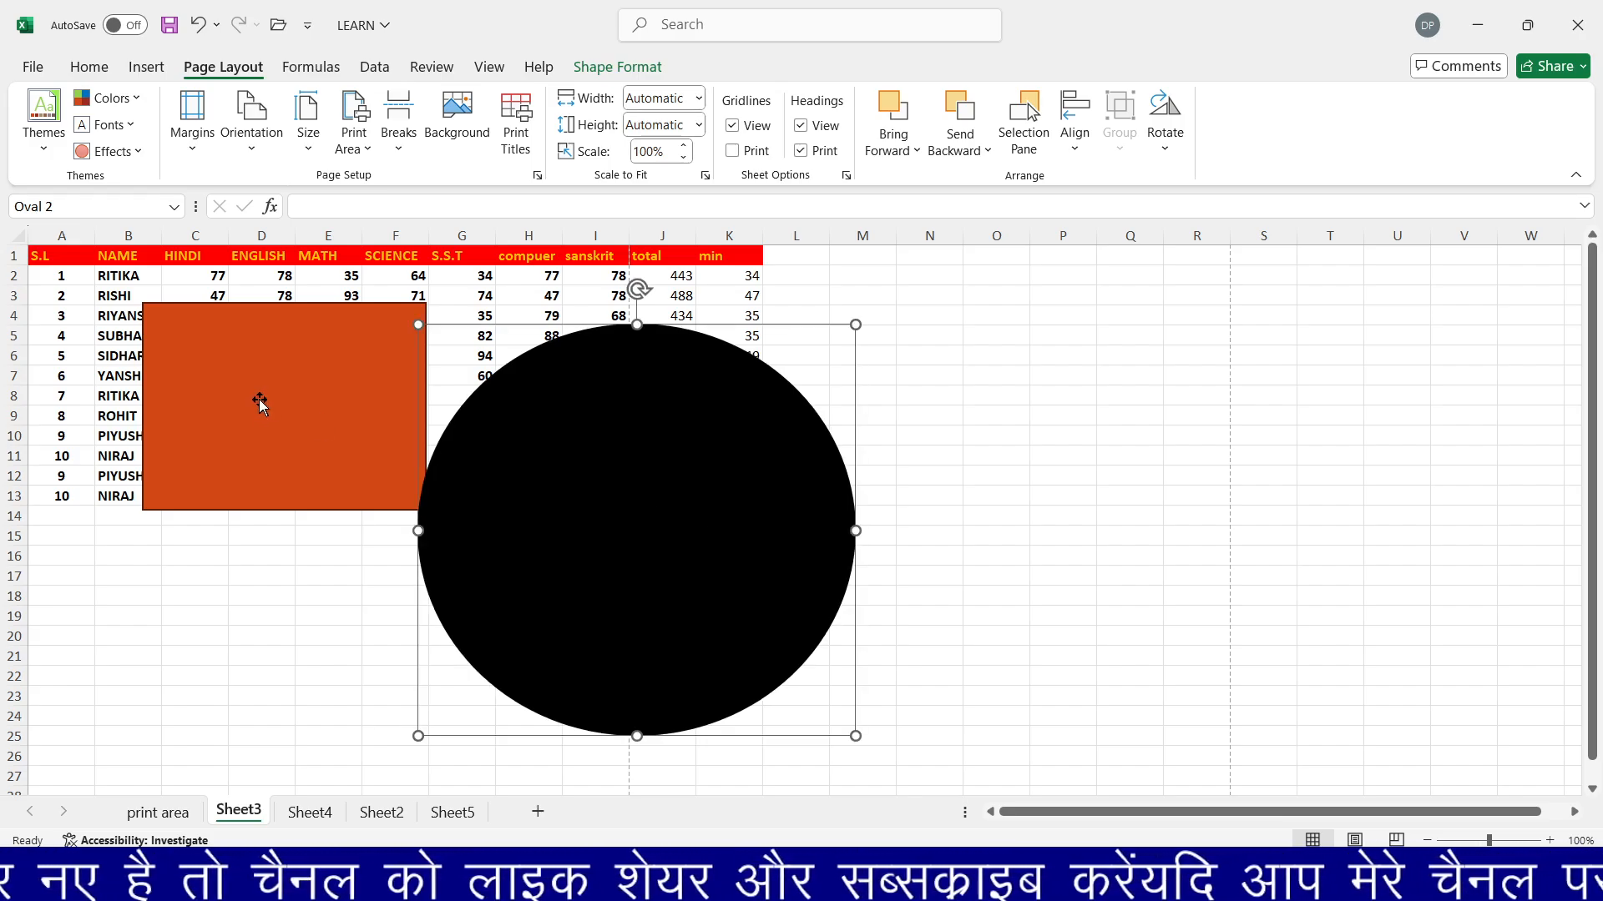
Move the orange rectangle onto the black oval, bring it forward, send it backward, and bring it forward again.
left_click(254, 399)
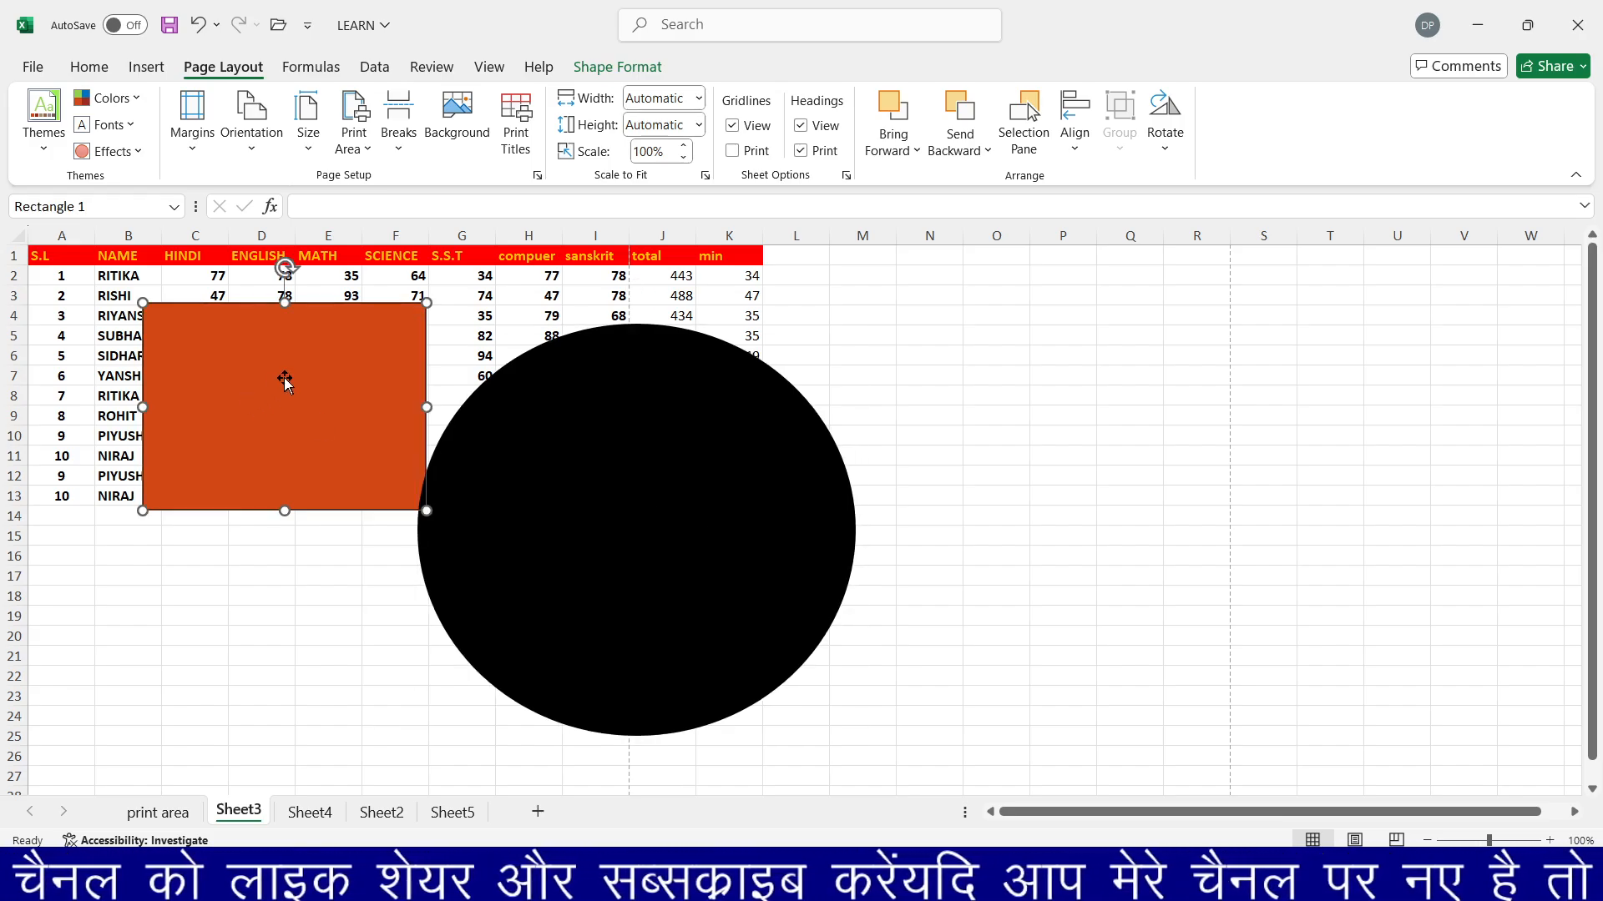
left_click_drag(289, 397, 643, 516)
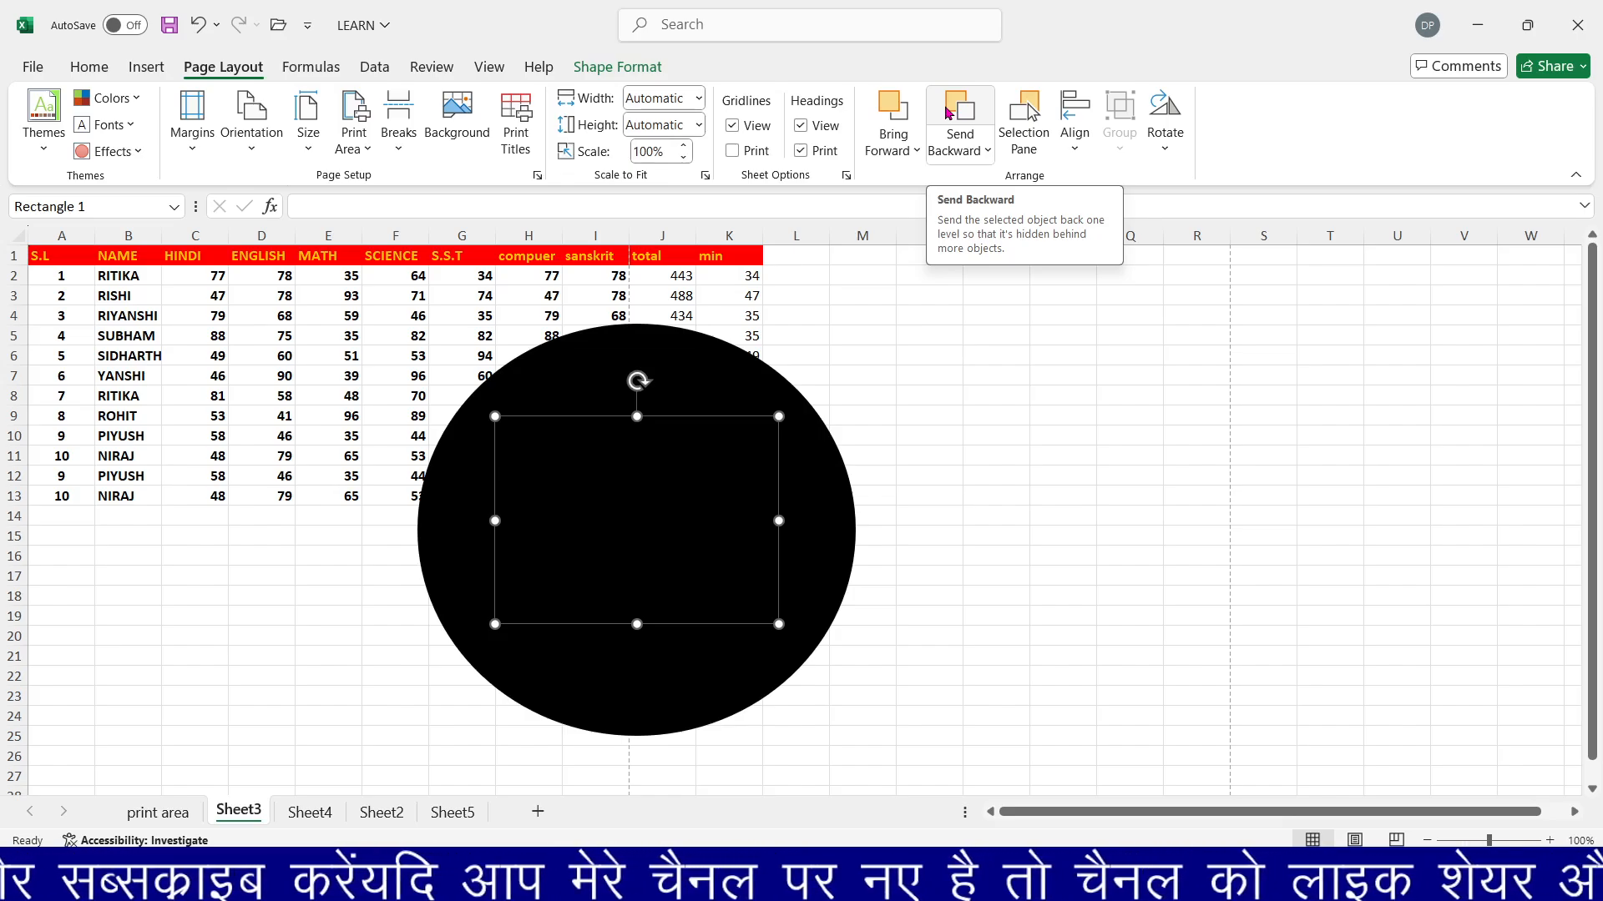
left_click(872, 105)
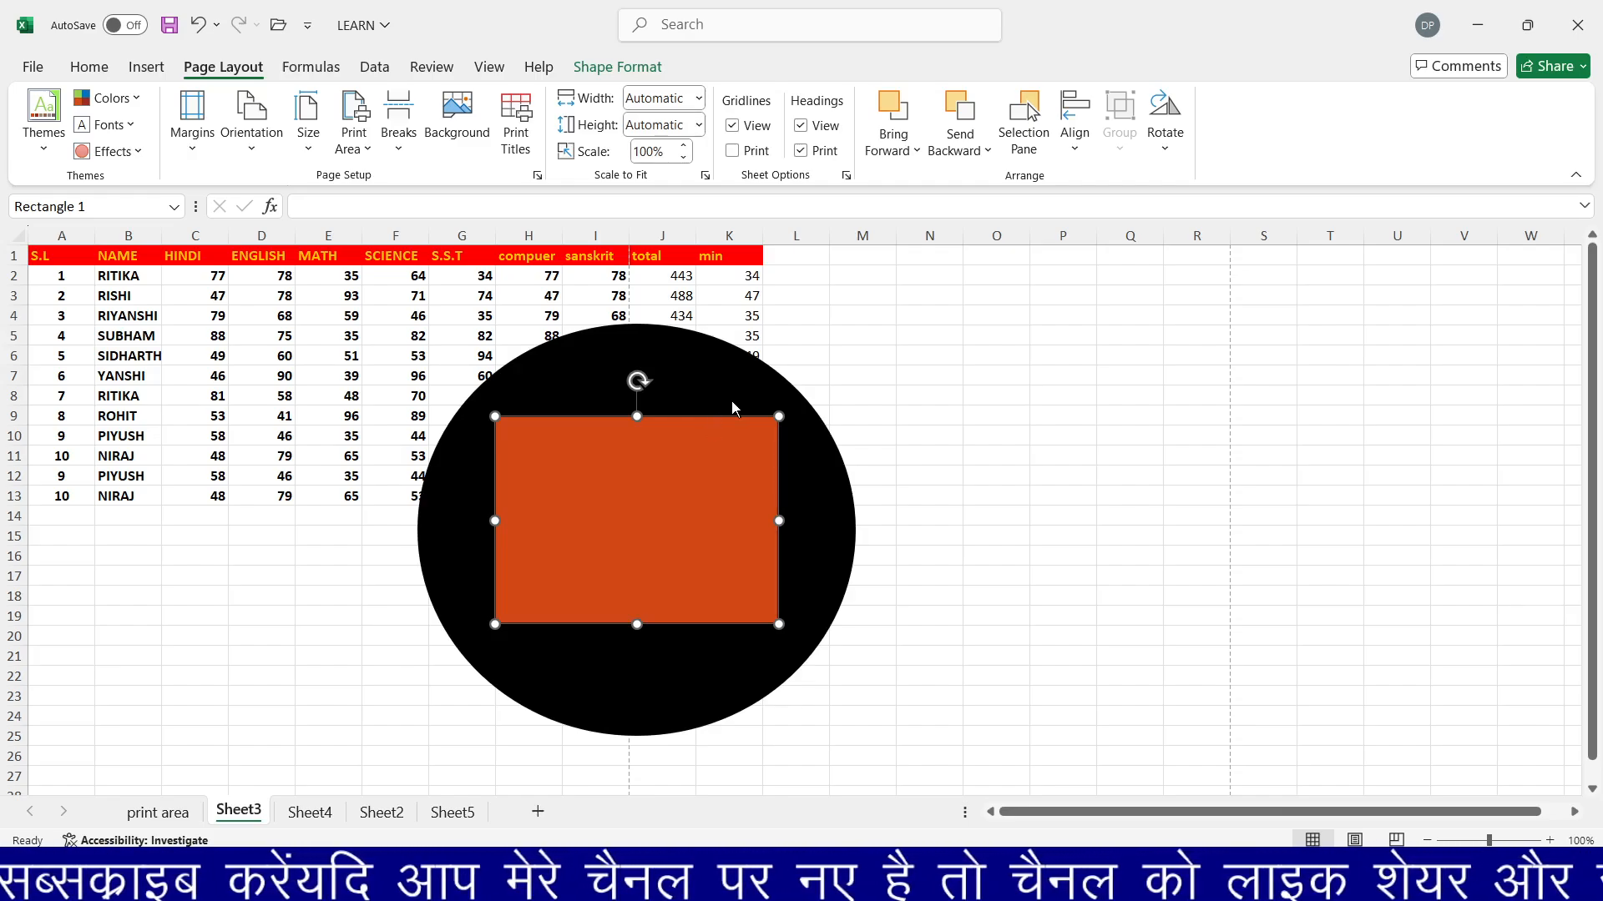
left_click(952, 114)
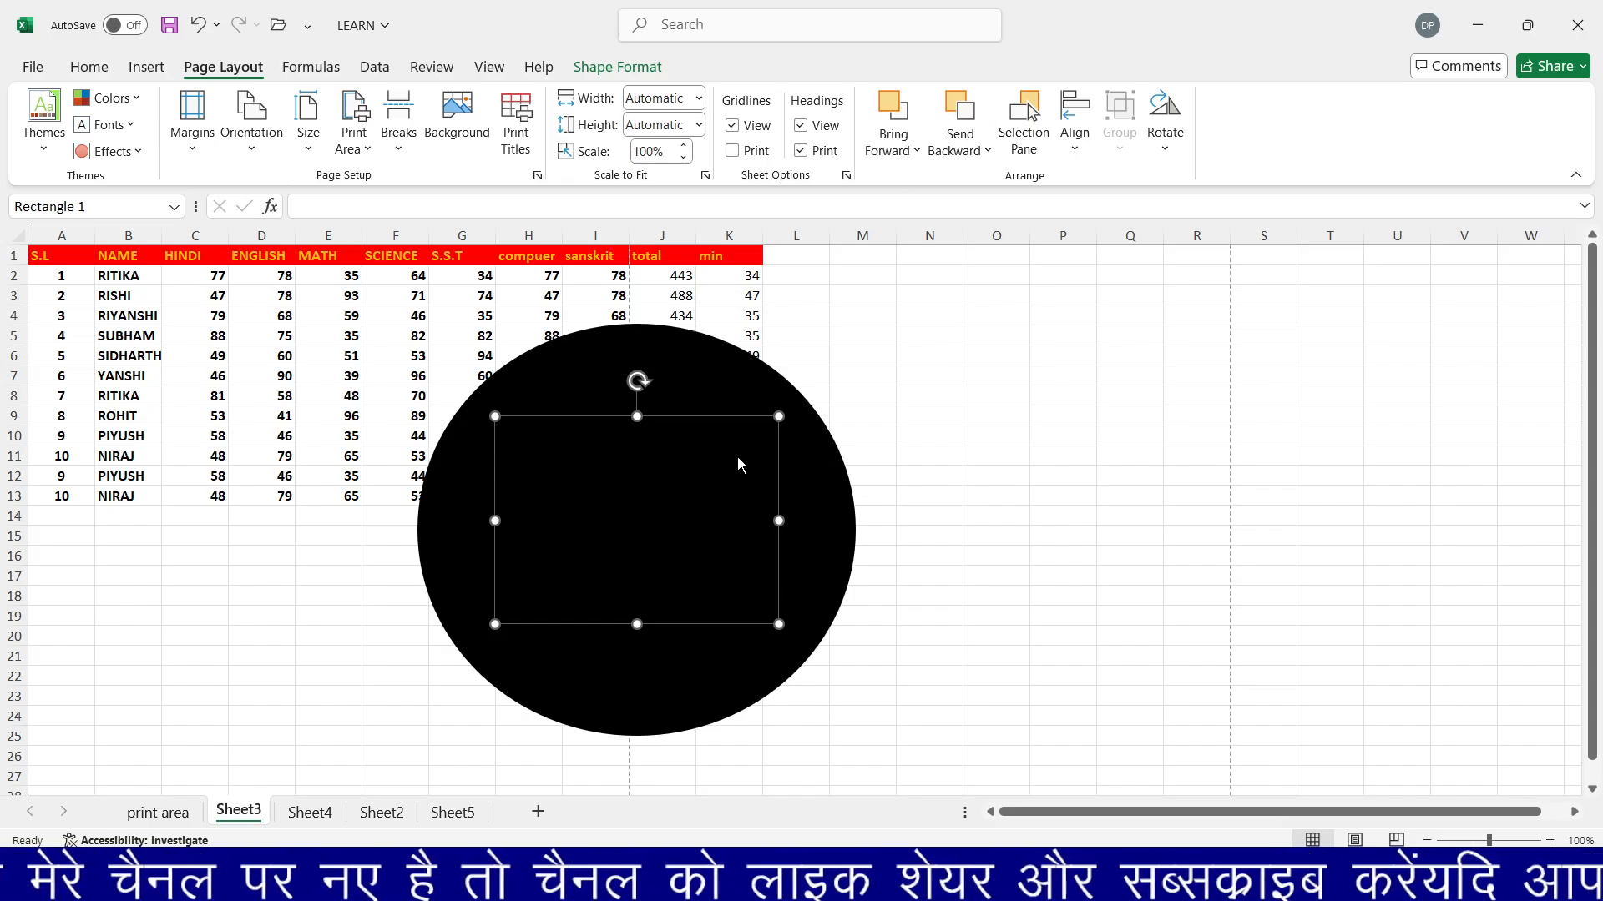
left_click(887, 117)
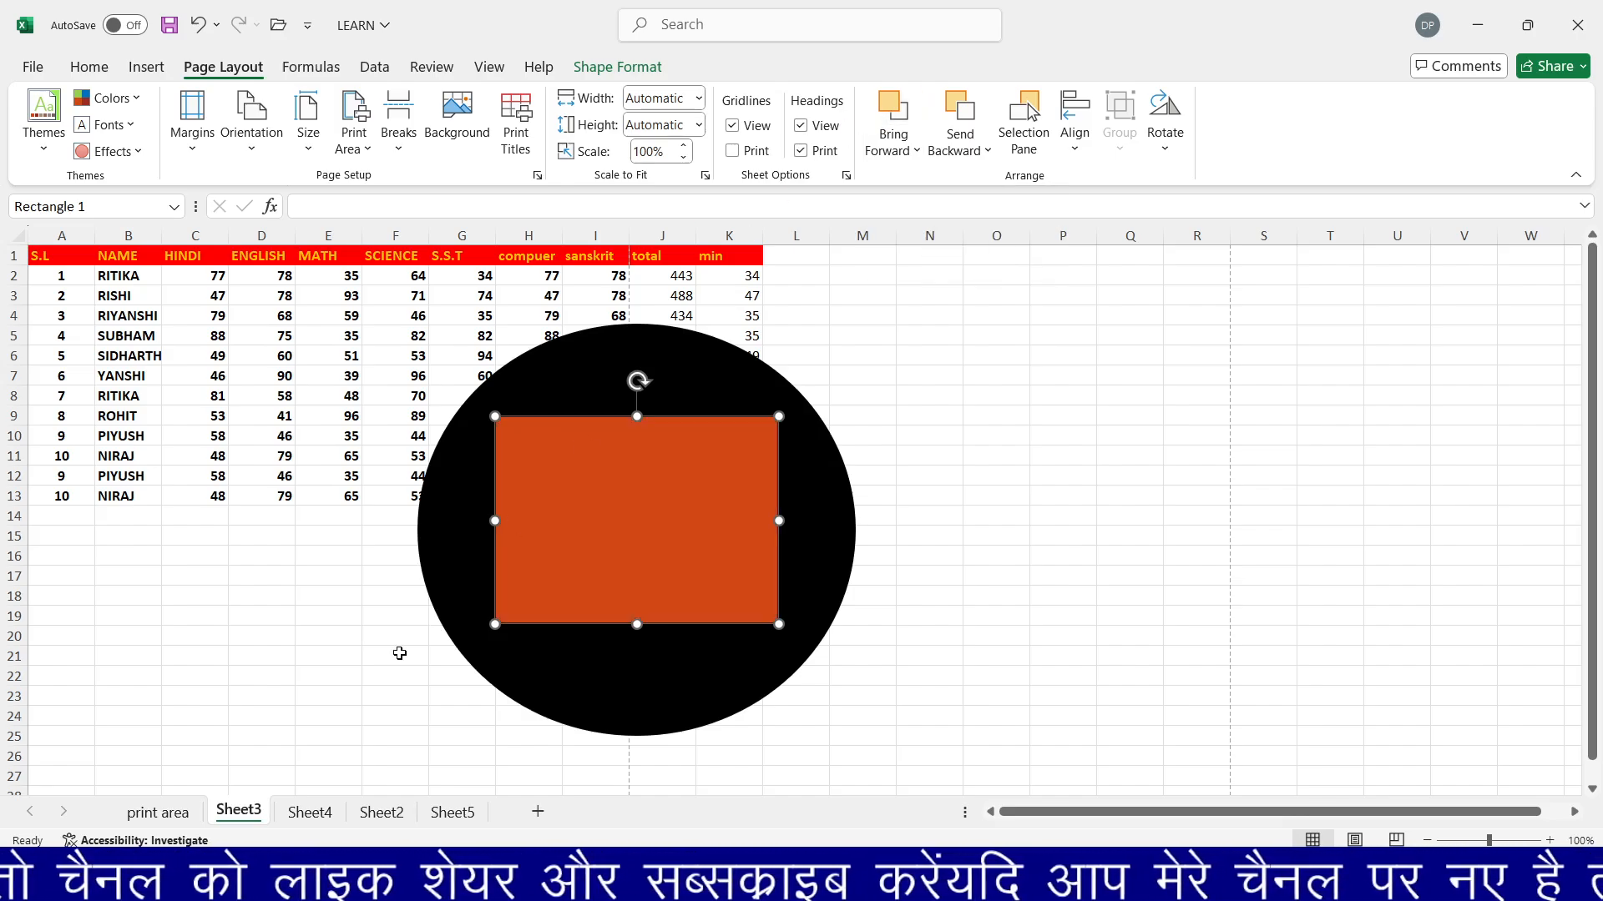
Move the rectangle clear of the oval, and use the Selection pane to hide both shapes and show them again.
left_click_drag(657, 564, 1038, 493)
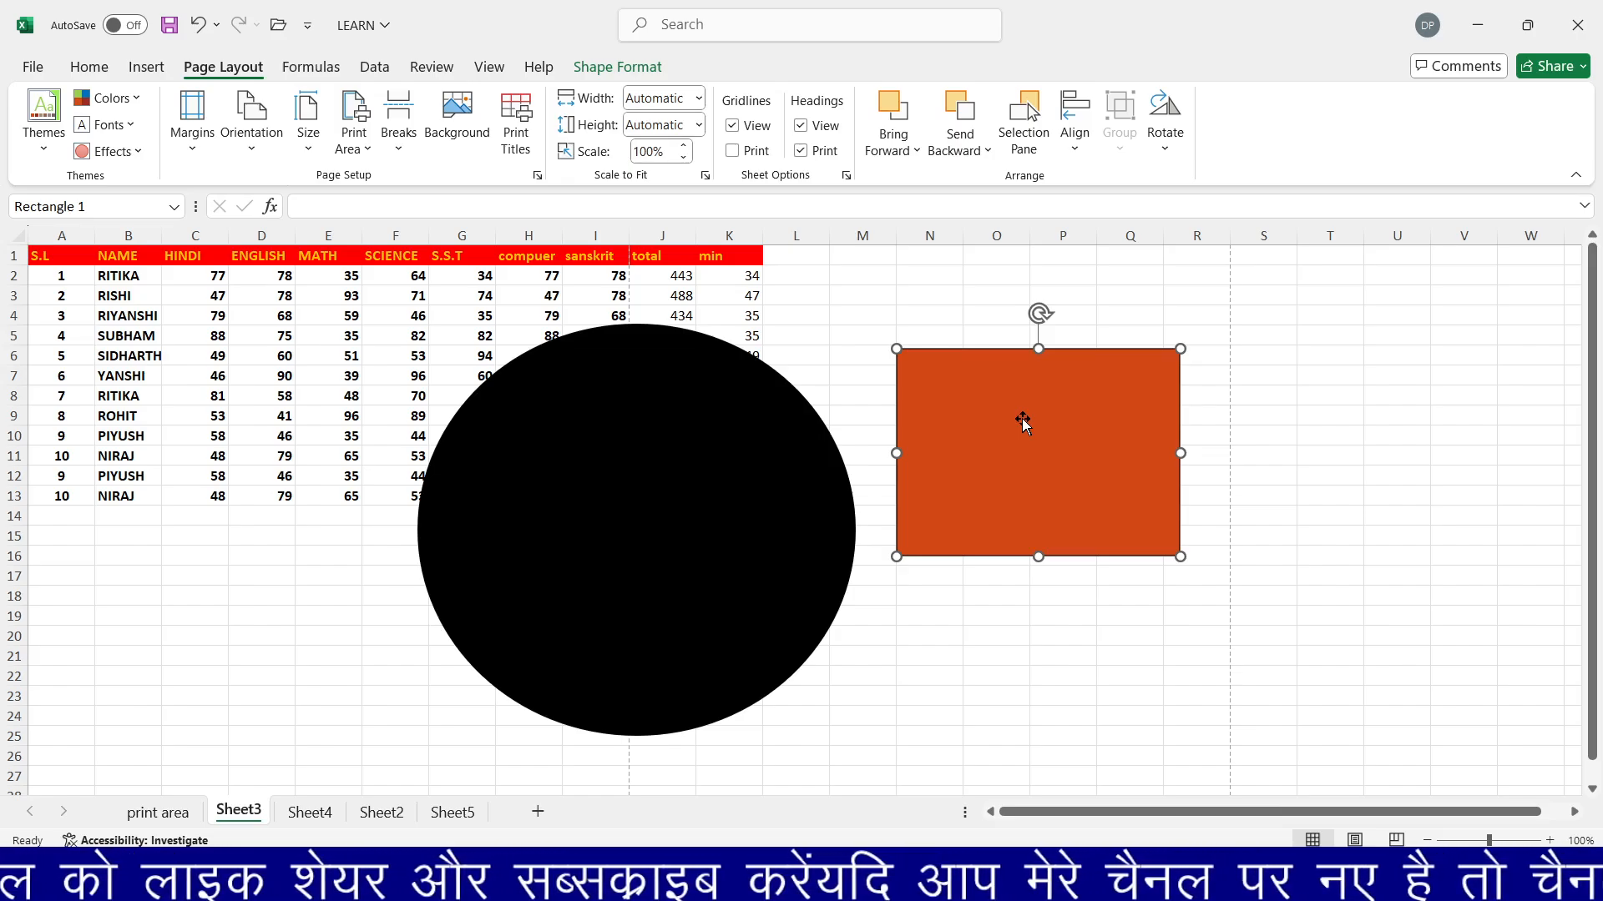
left_click(1025, 142)
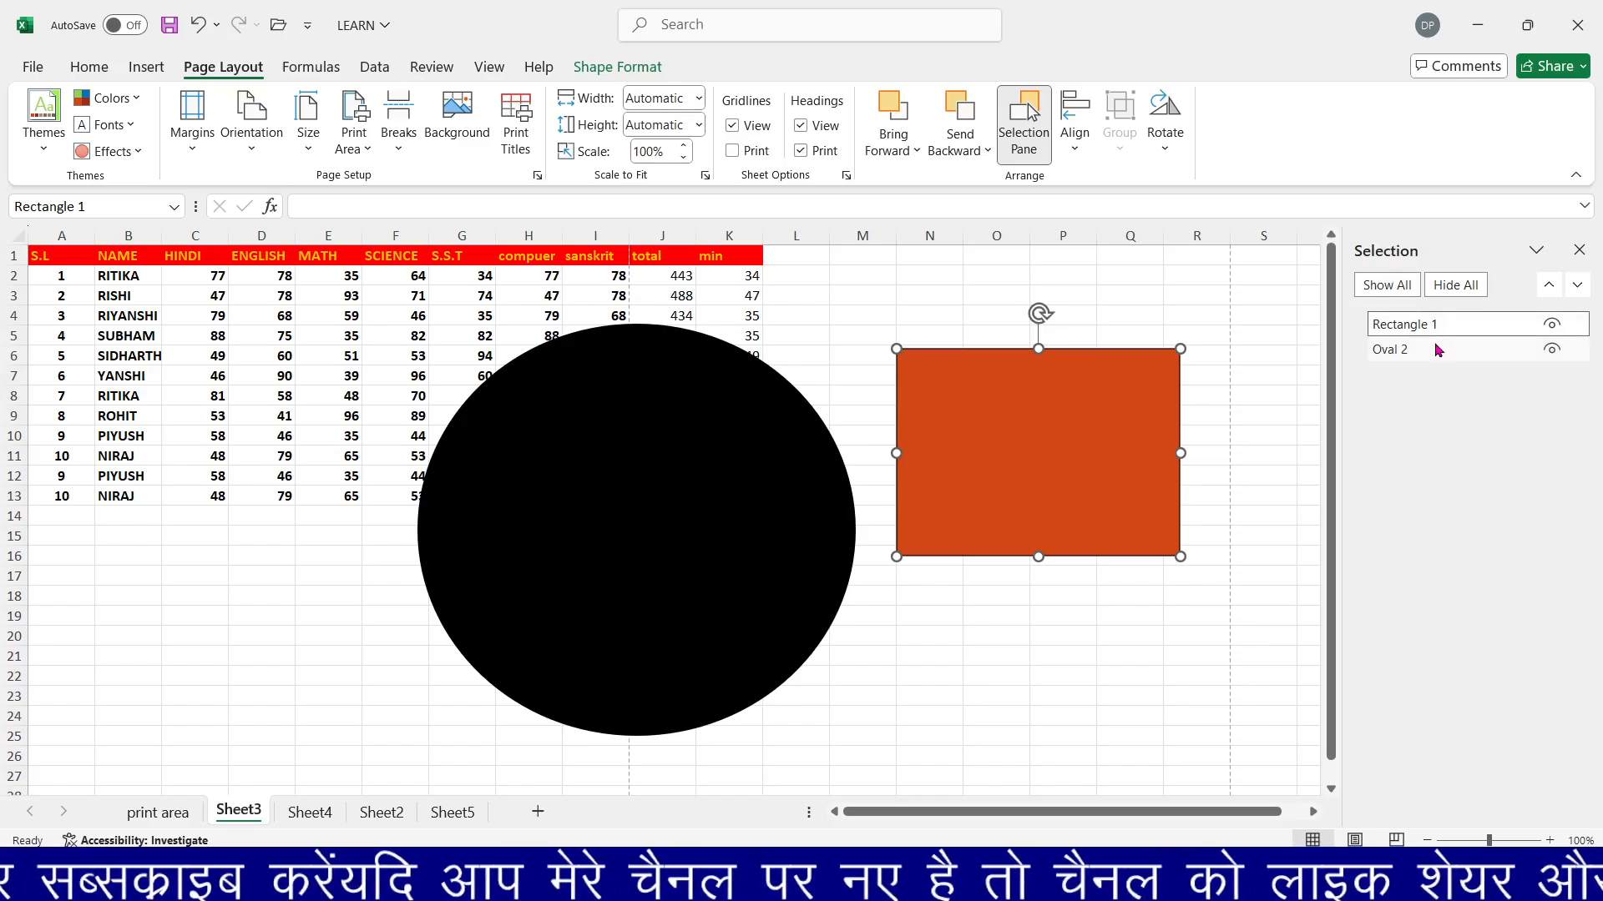
left_click(1558, 328)
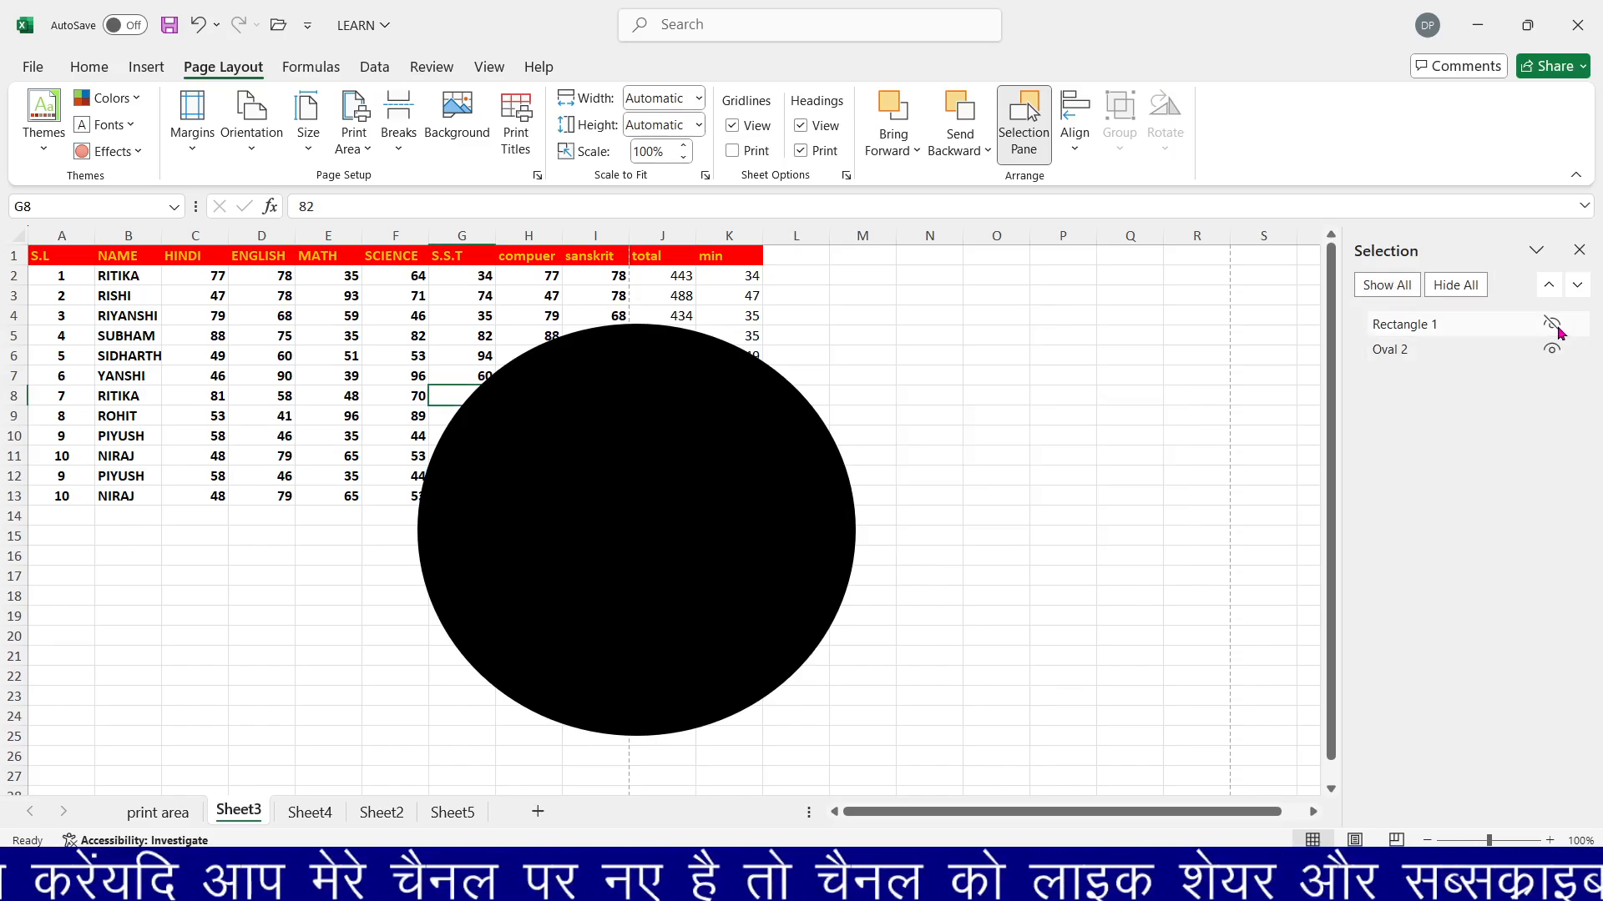
left_click(1553, 351)
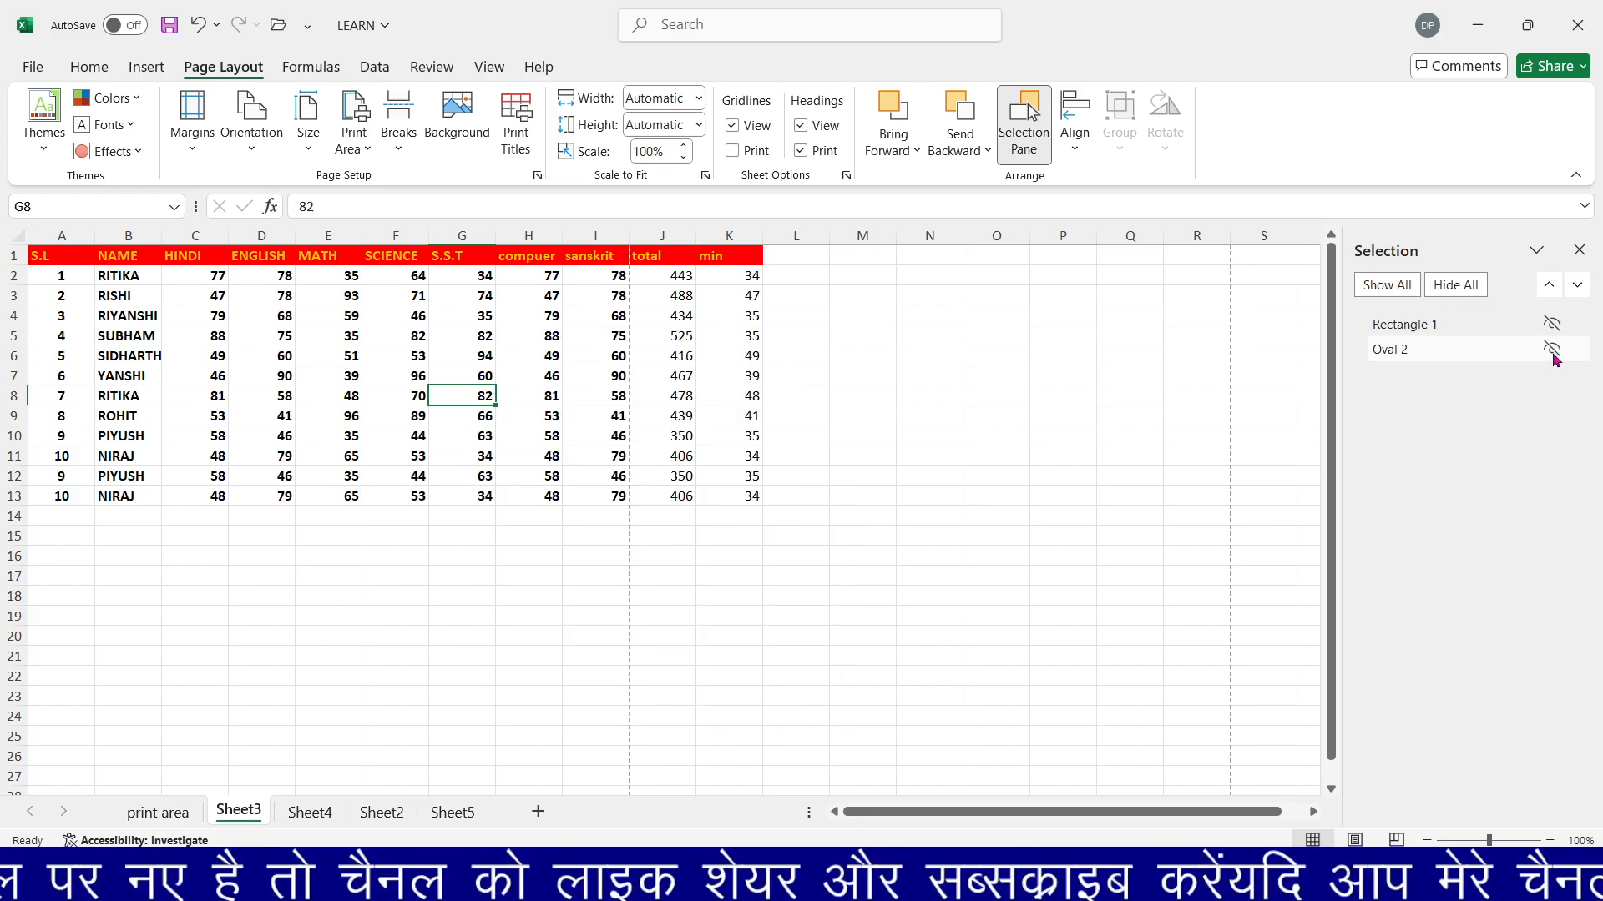
left_click(1552, 350)
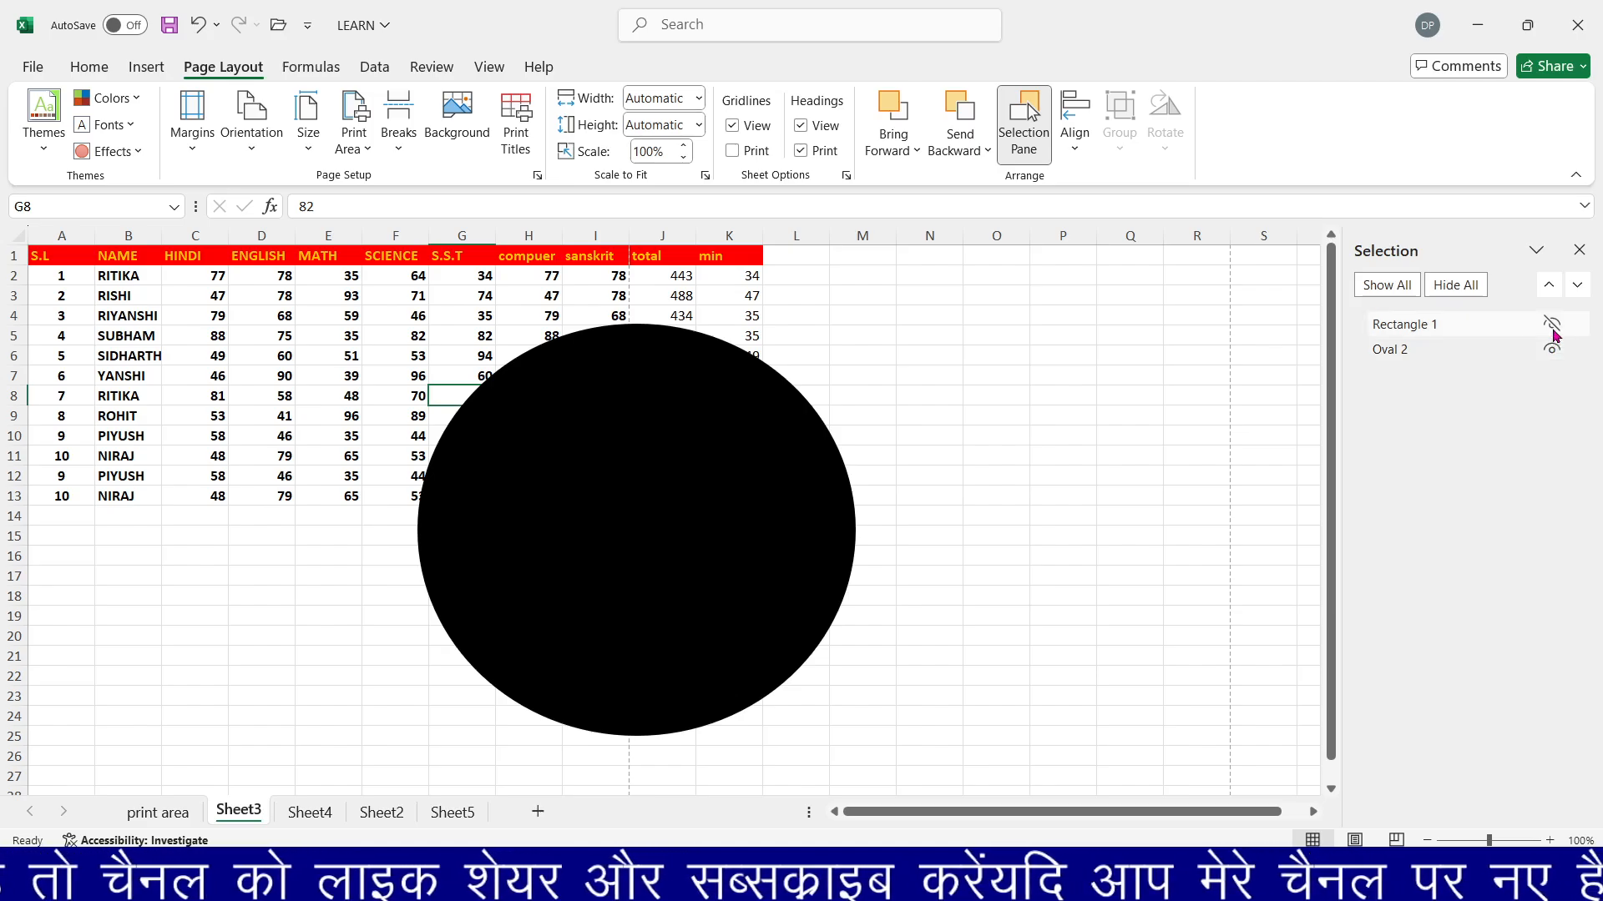
left_click(1549, 328)
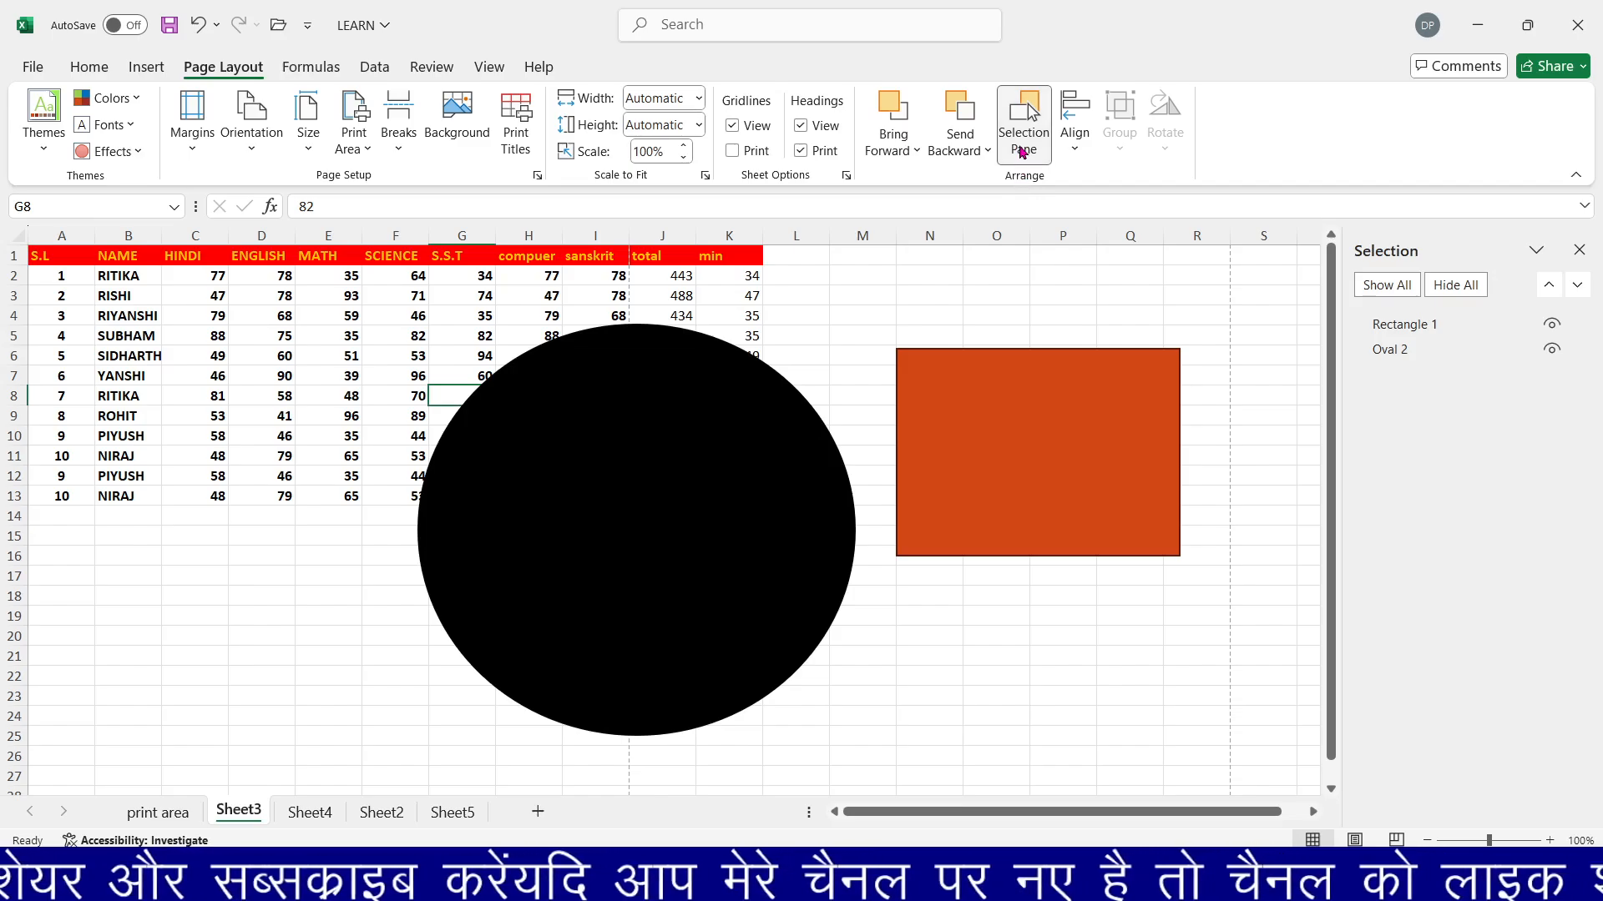
Move the rectangle up against the oval's edge, and align the two shapes with each other on their right sides.
left_click_drag(1023, 443, 984, 434)
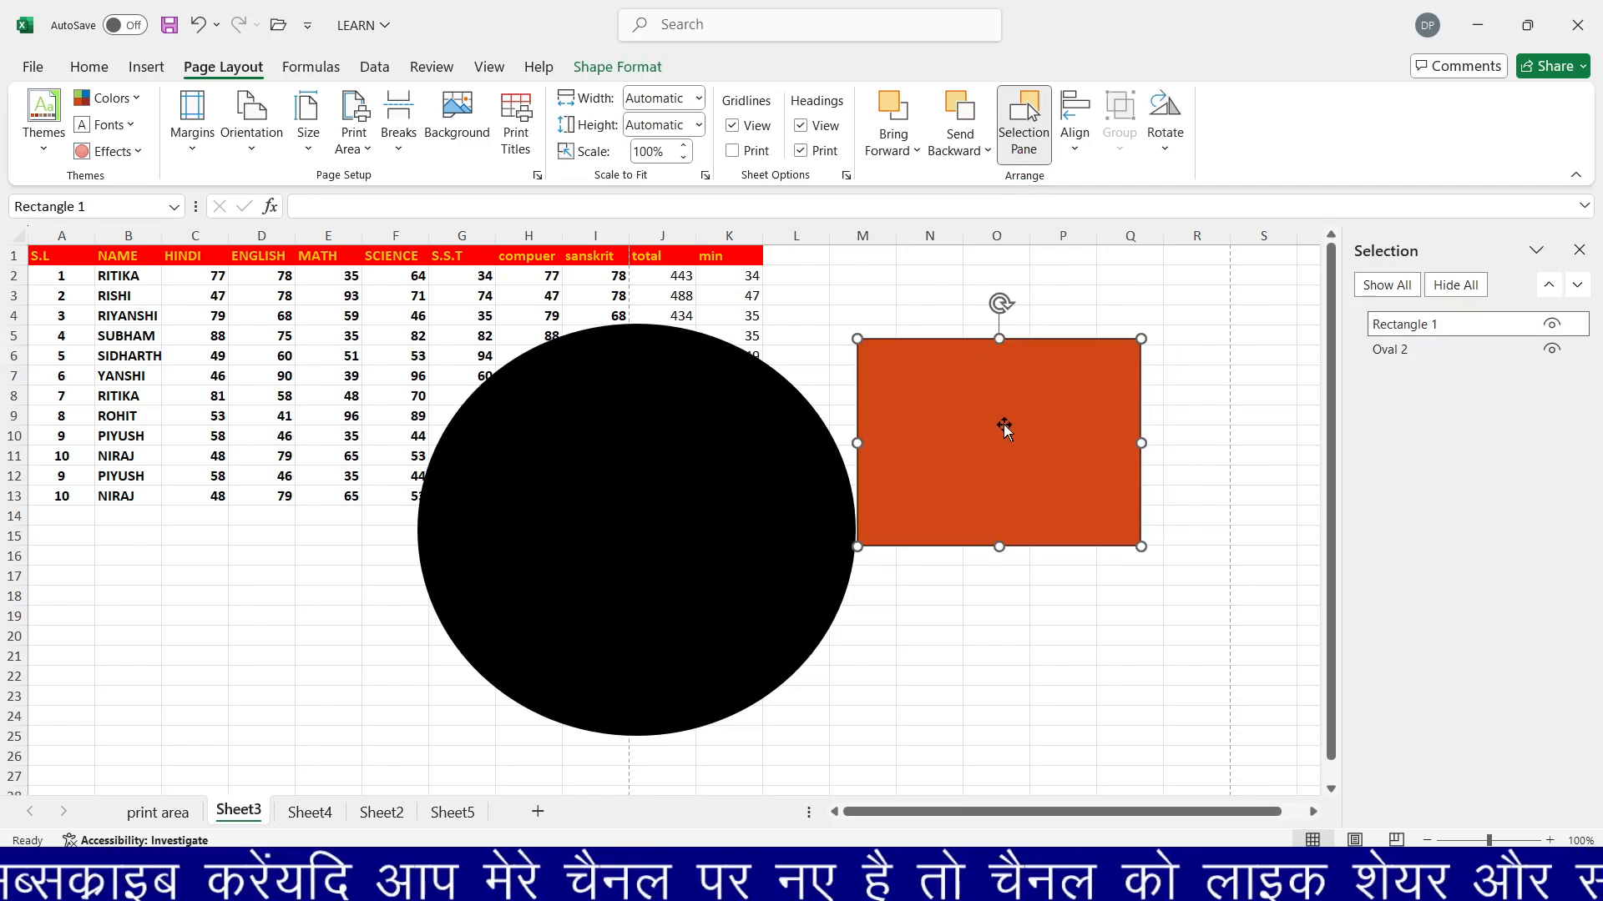
left_click(1075, 150)
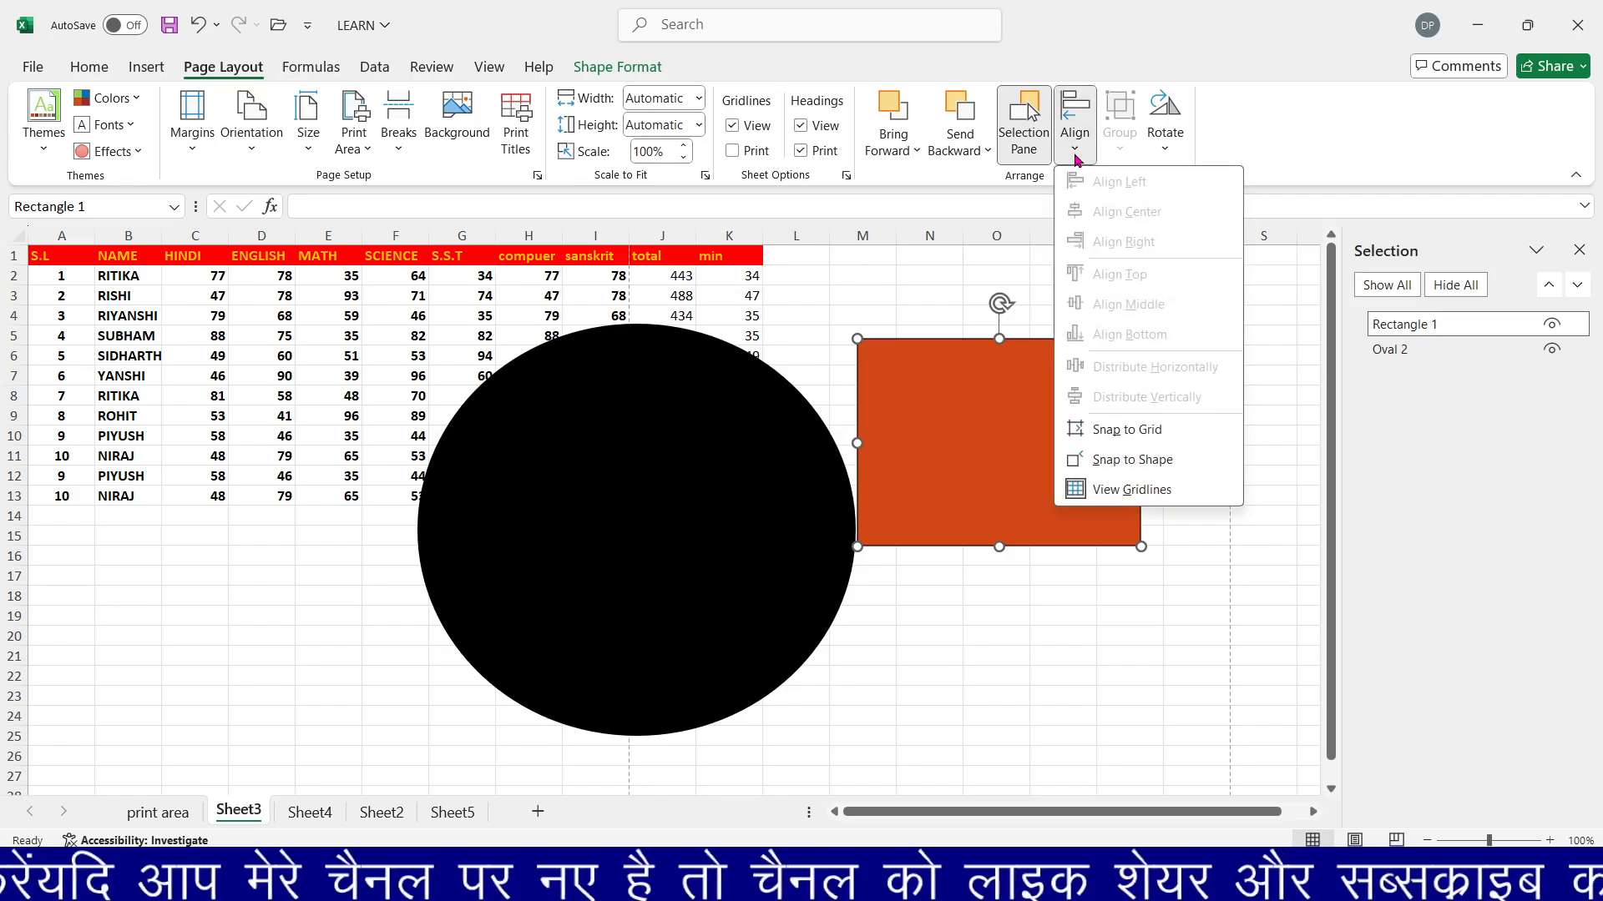
left_click(1019, 451)
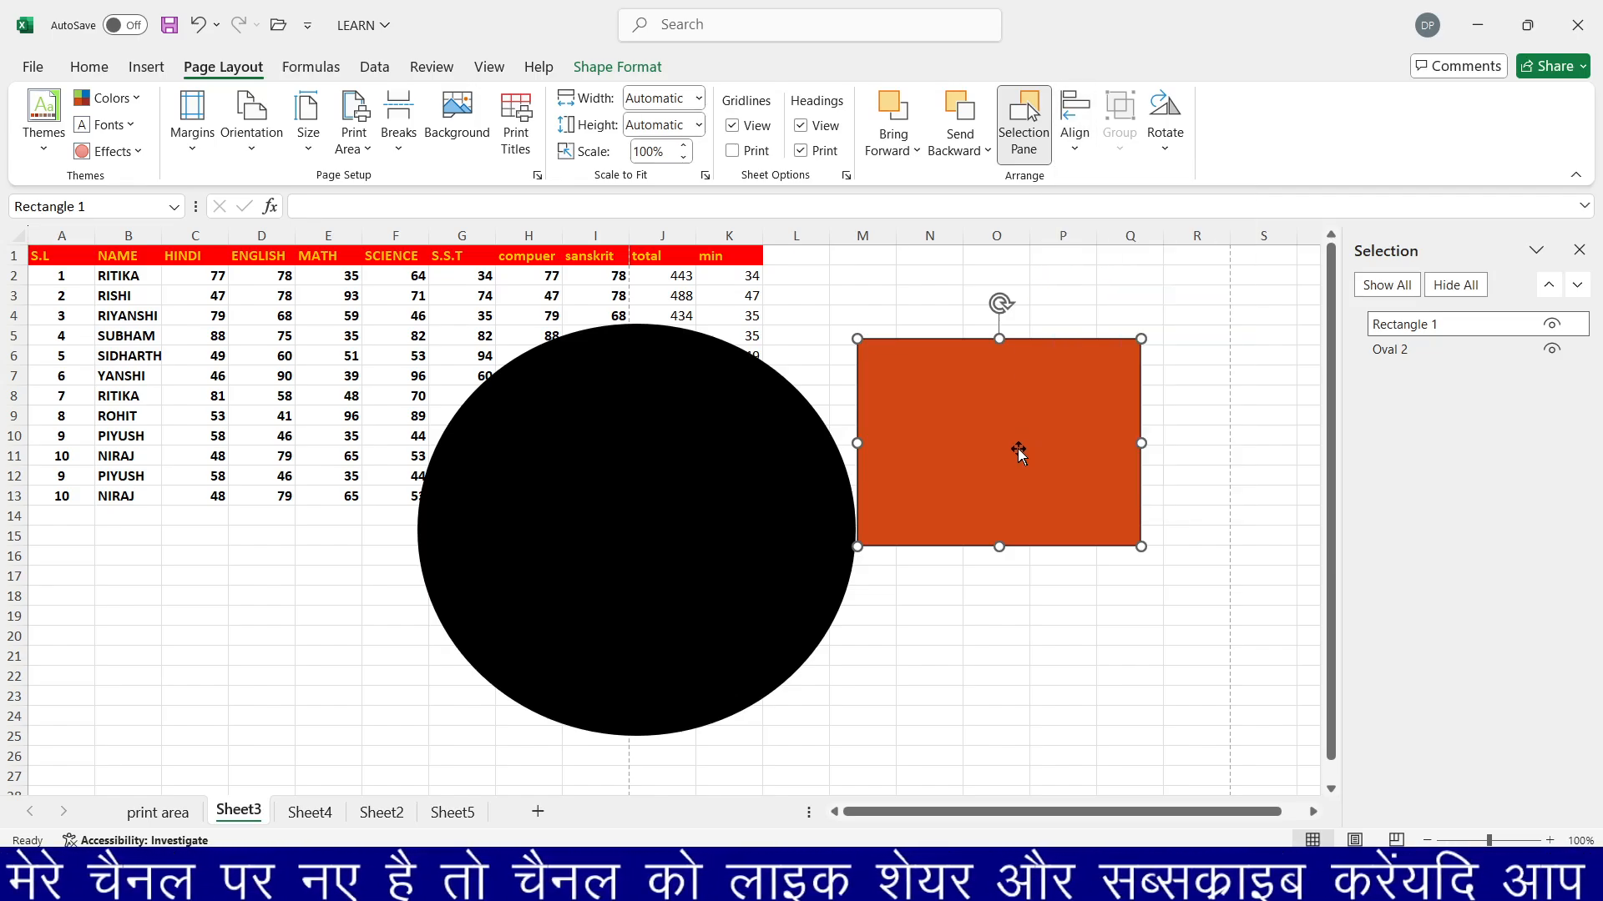
left_click(1066, 149)
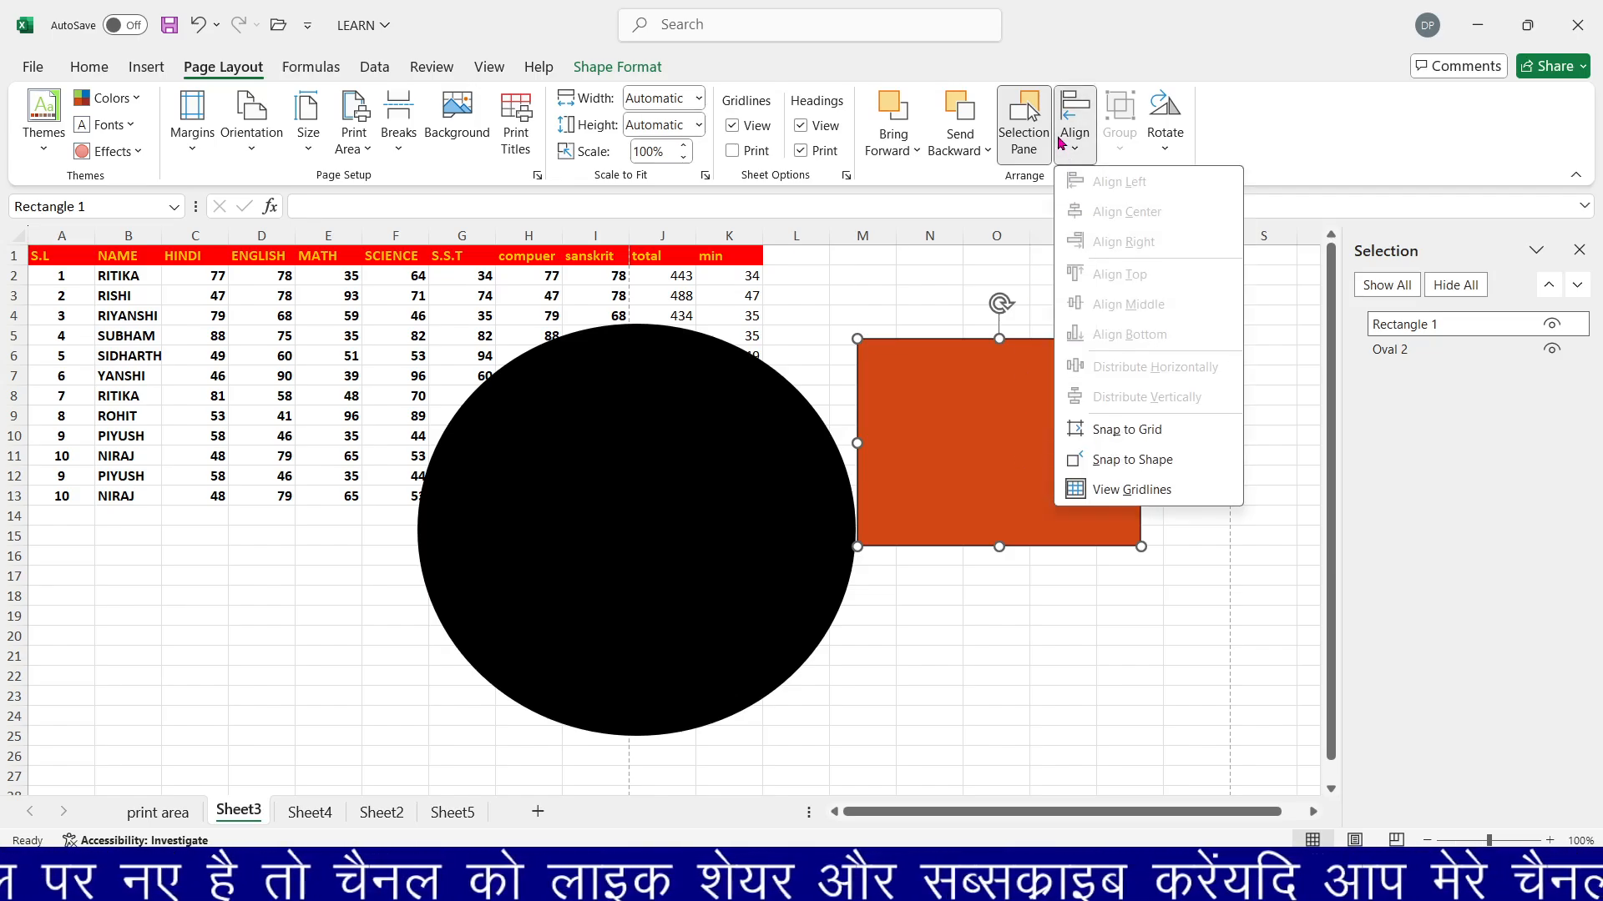
left_click(989, 433)
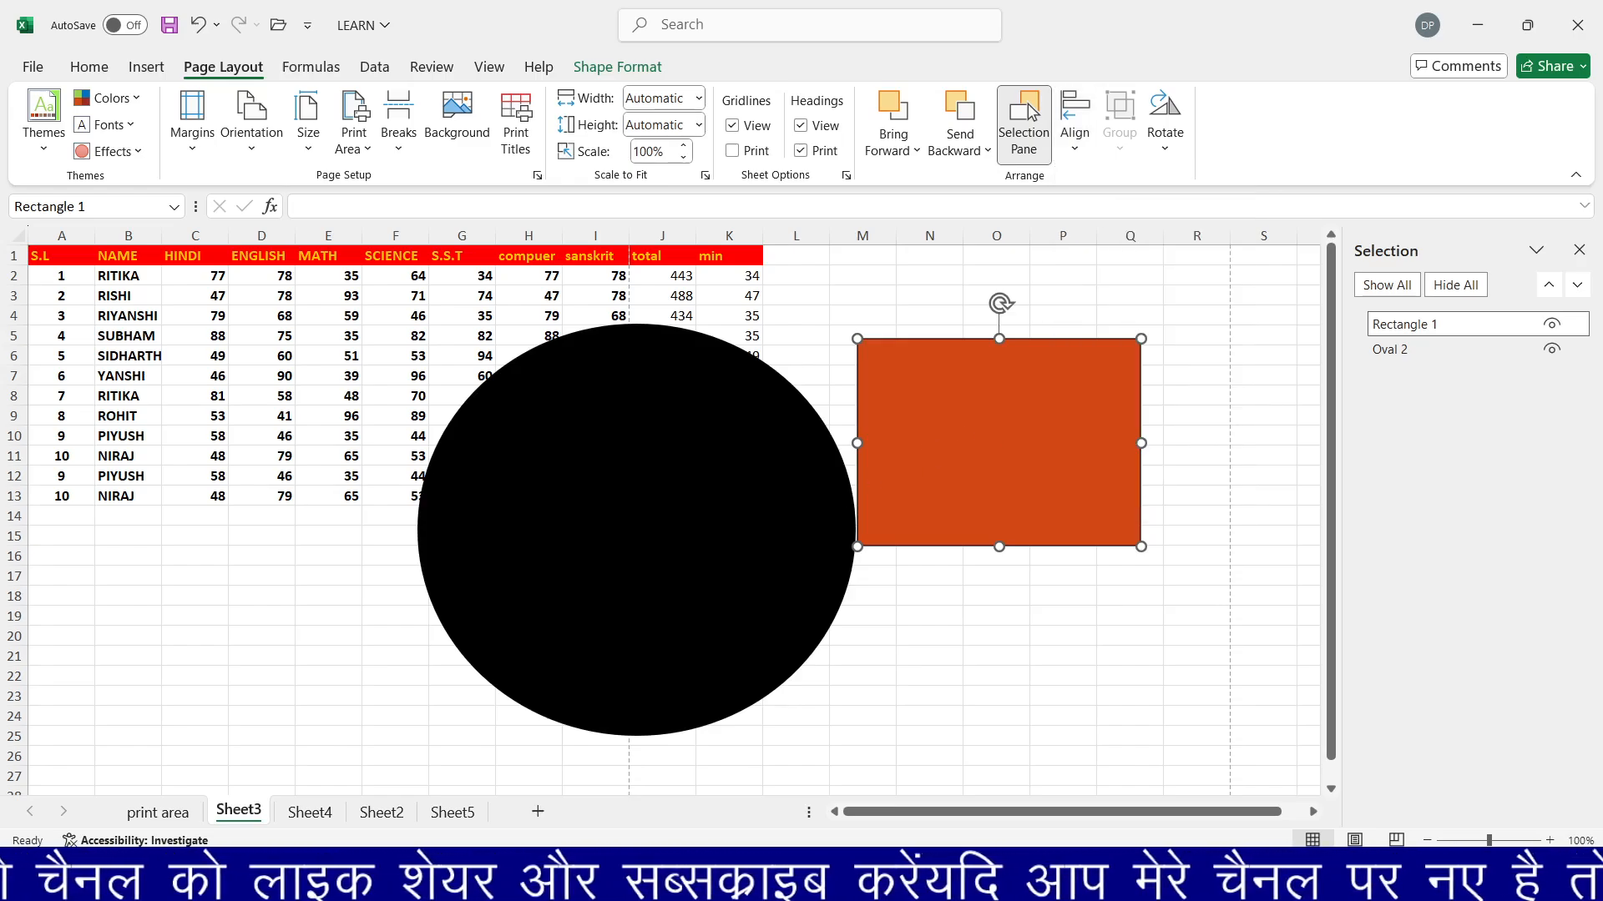
left_click(735, 503, "ctrl")
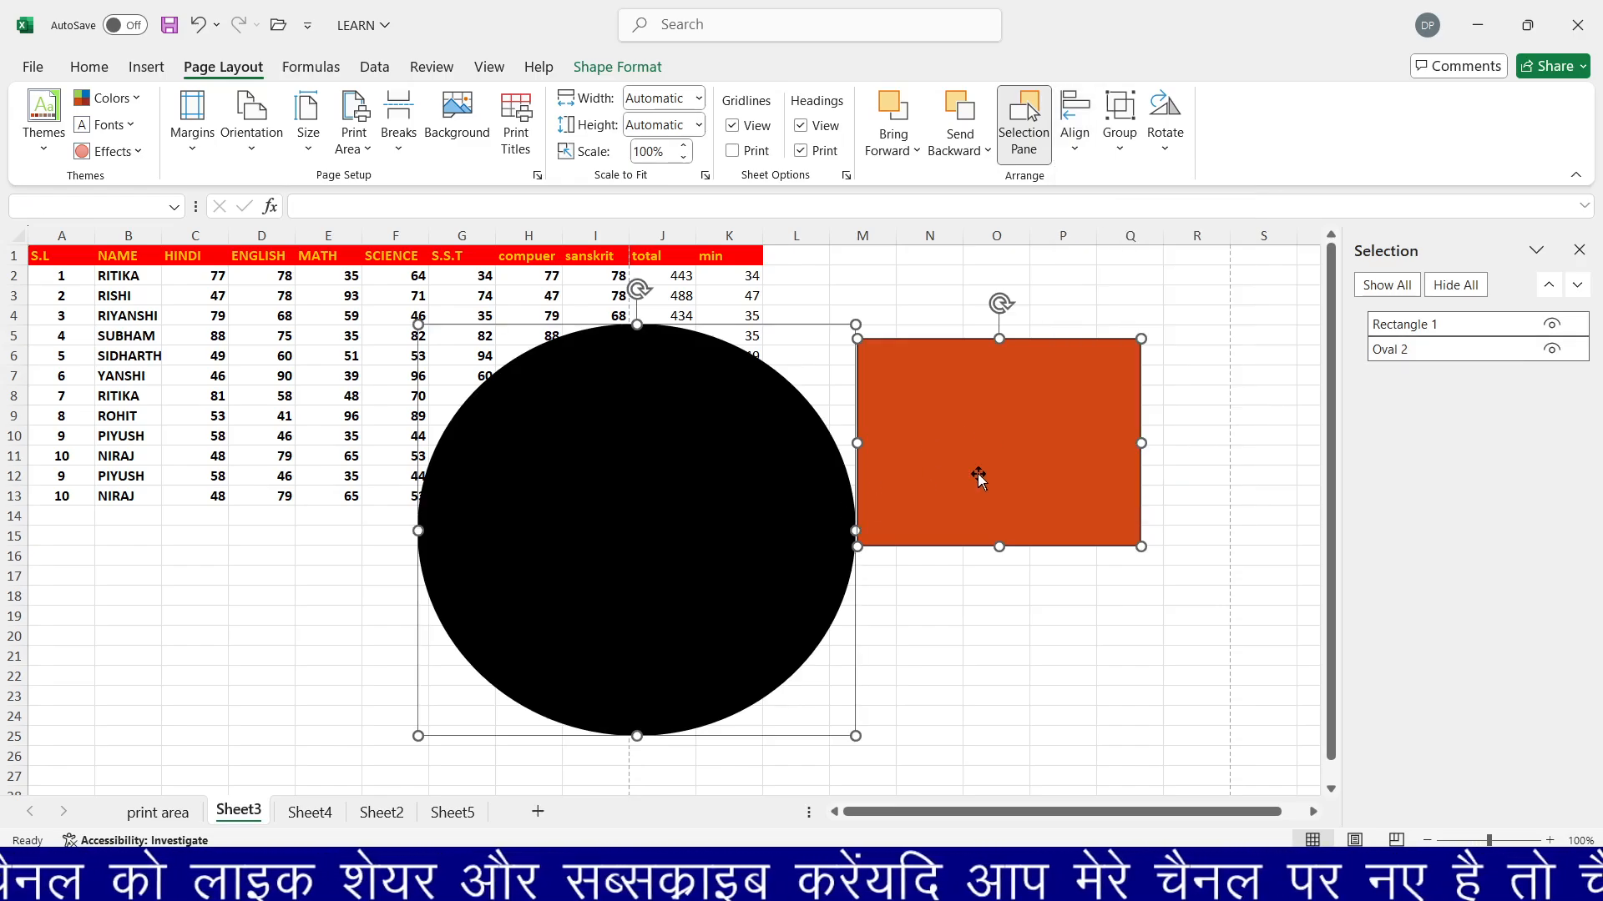
left_click(1075, 153)
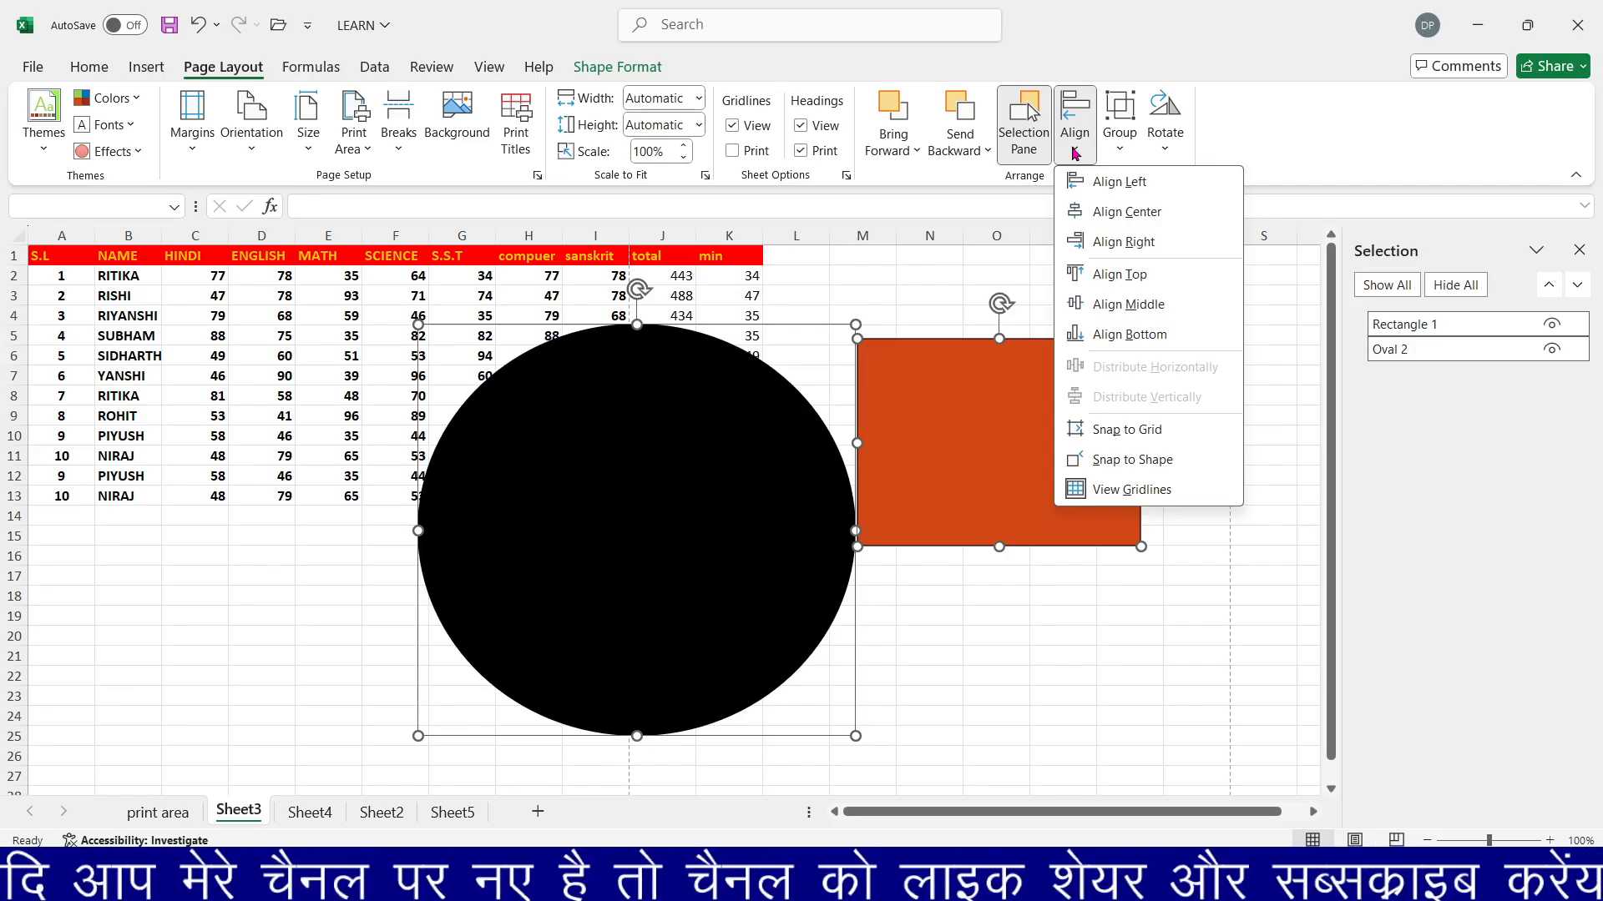
left_click(1095, 247)
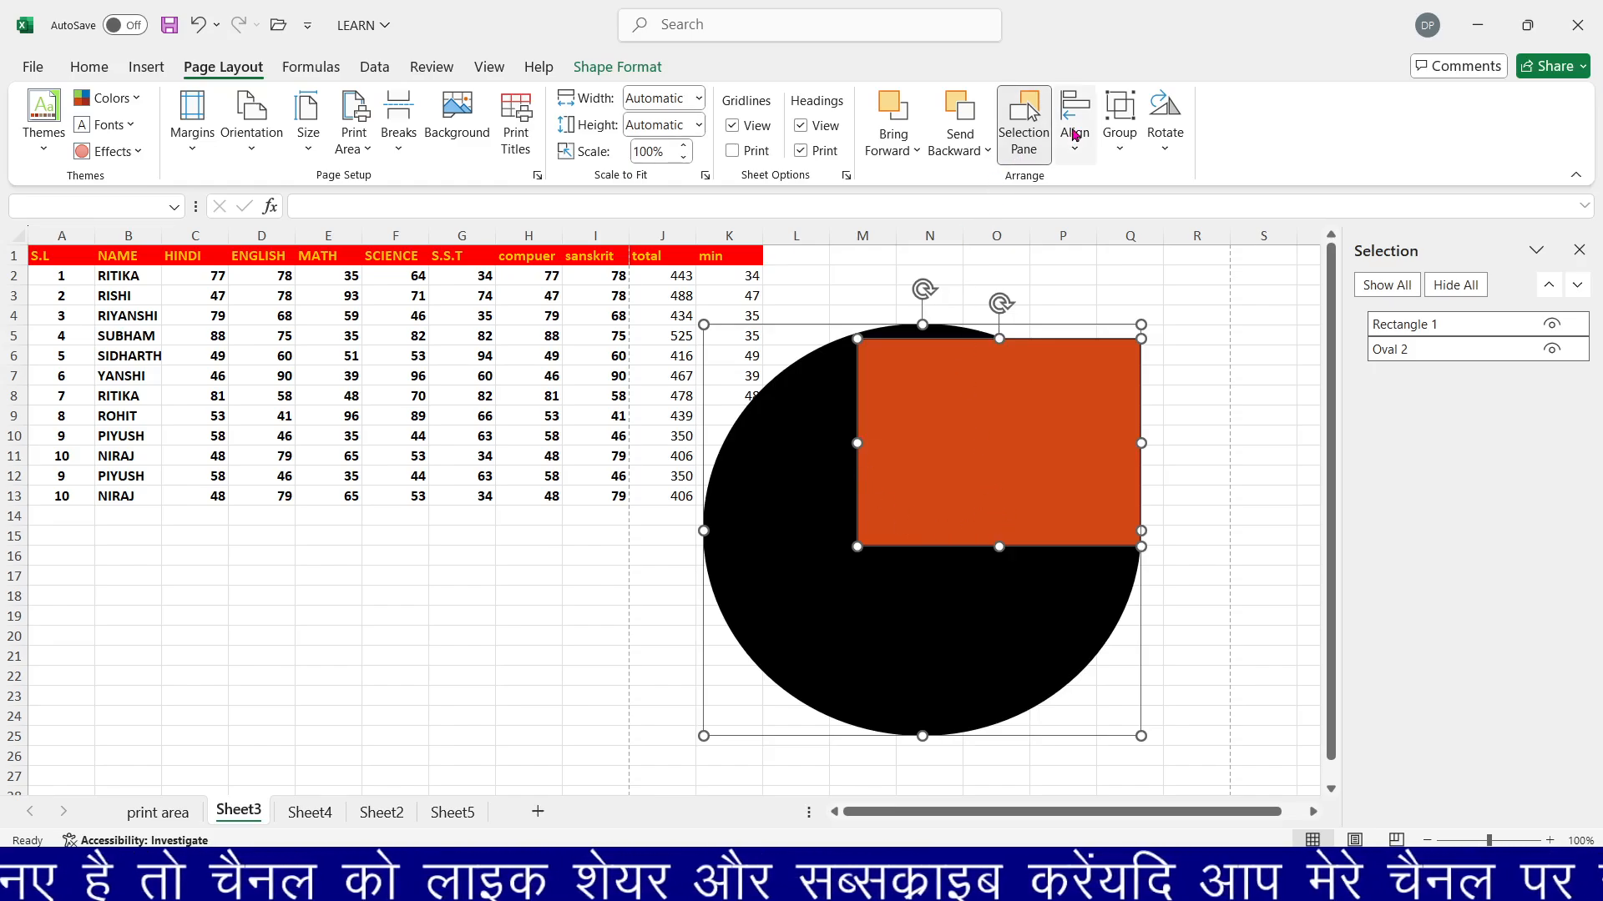
Align the rectangle and oval on their left sides, and then align them by their horizontal centers.
left_click(1087, 148)
left_click(1097, 183)
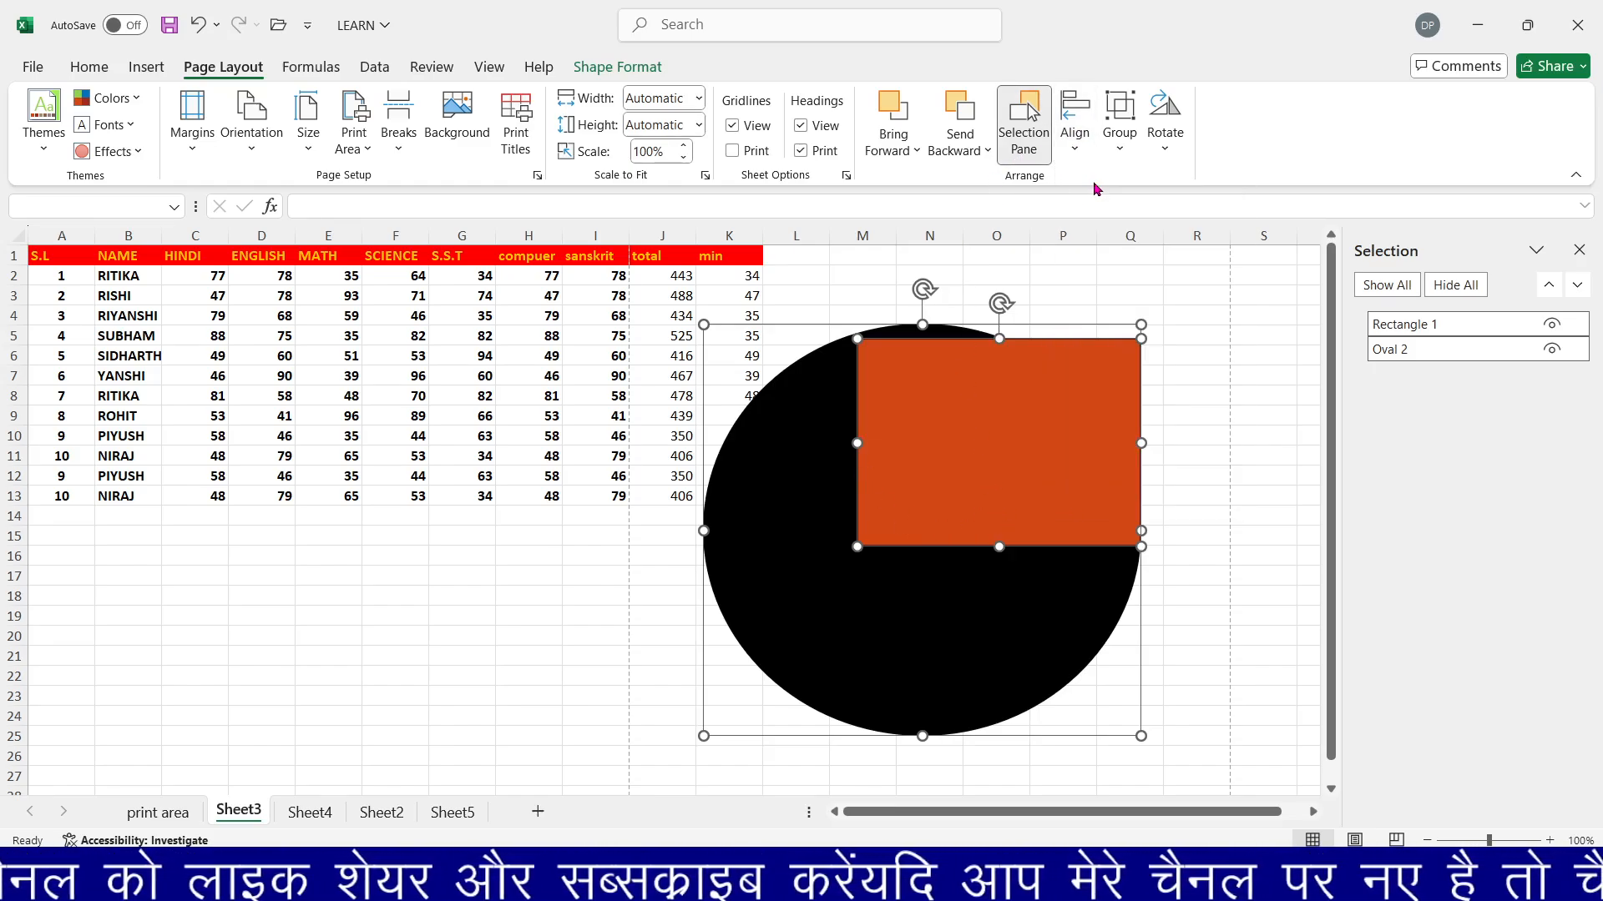
left_click(1075, 134)
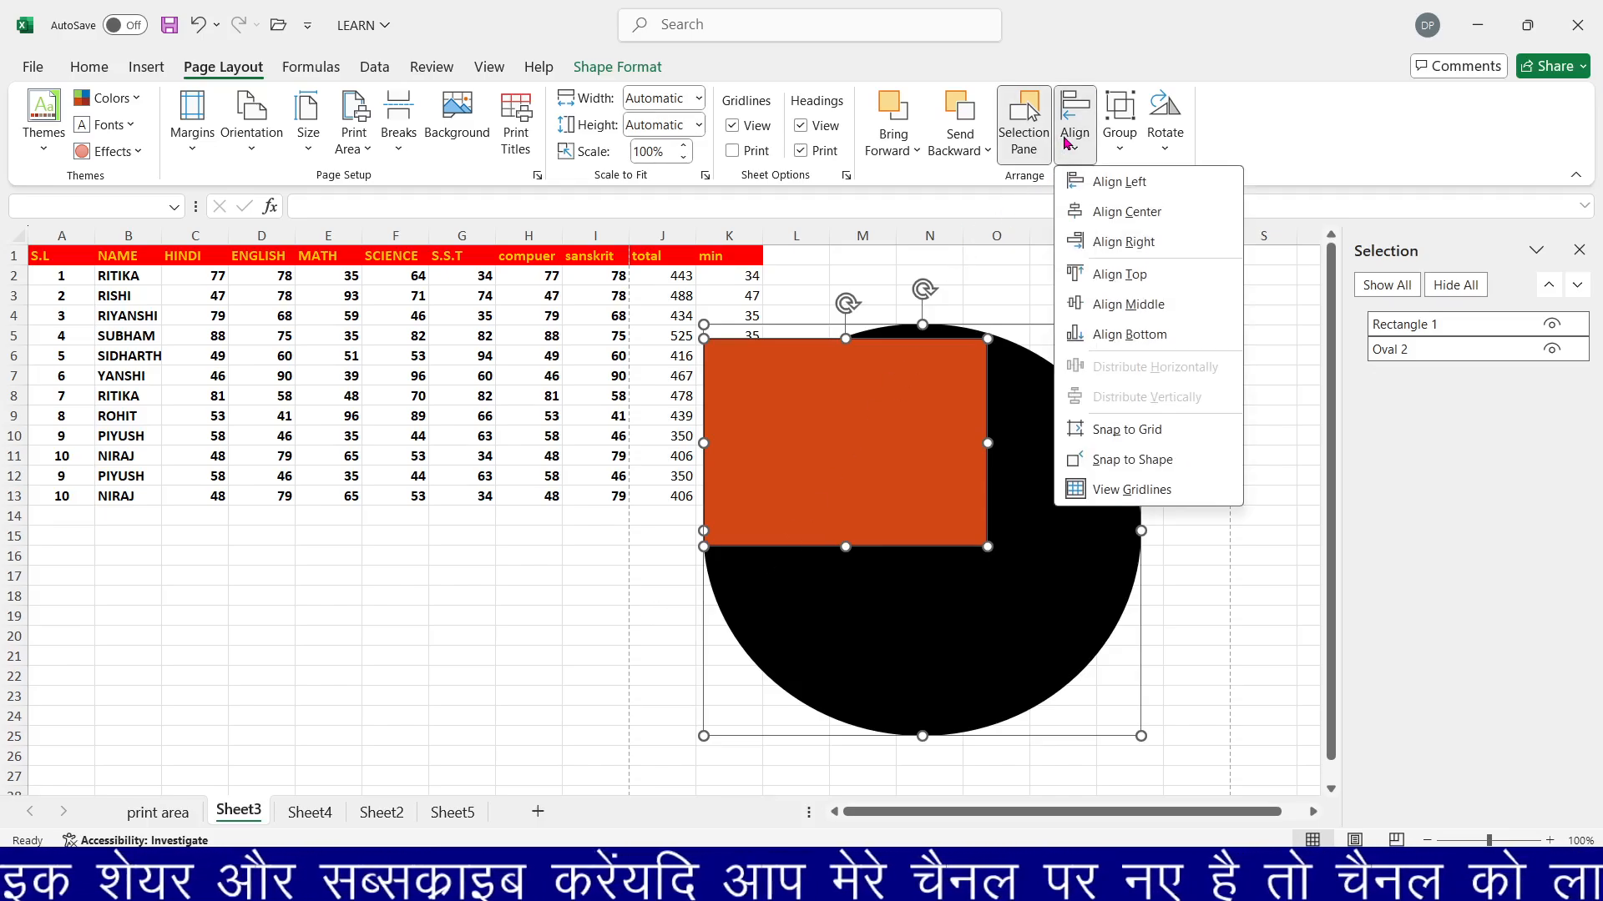
left_click(1089, 220)
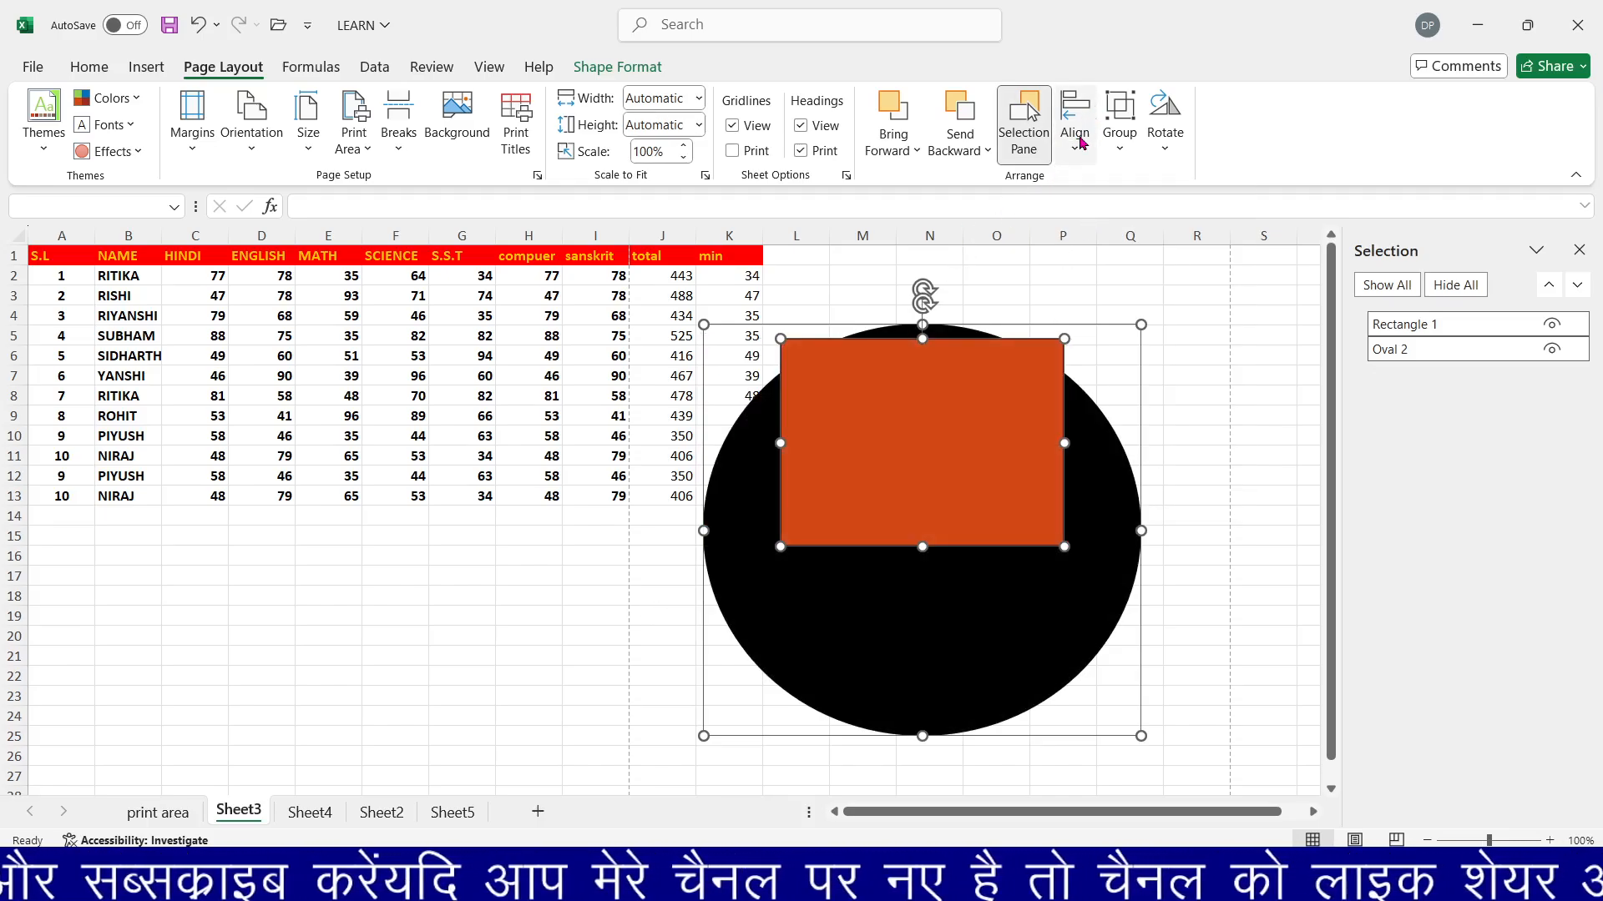
Align the rectangle and oval along their top edges, and then along their bottom edges.
left_click(1079, 138)
left_click(1104, 275)
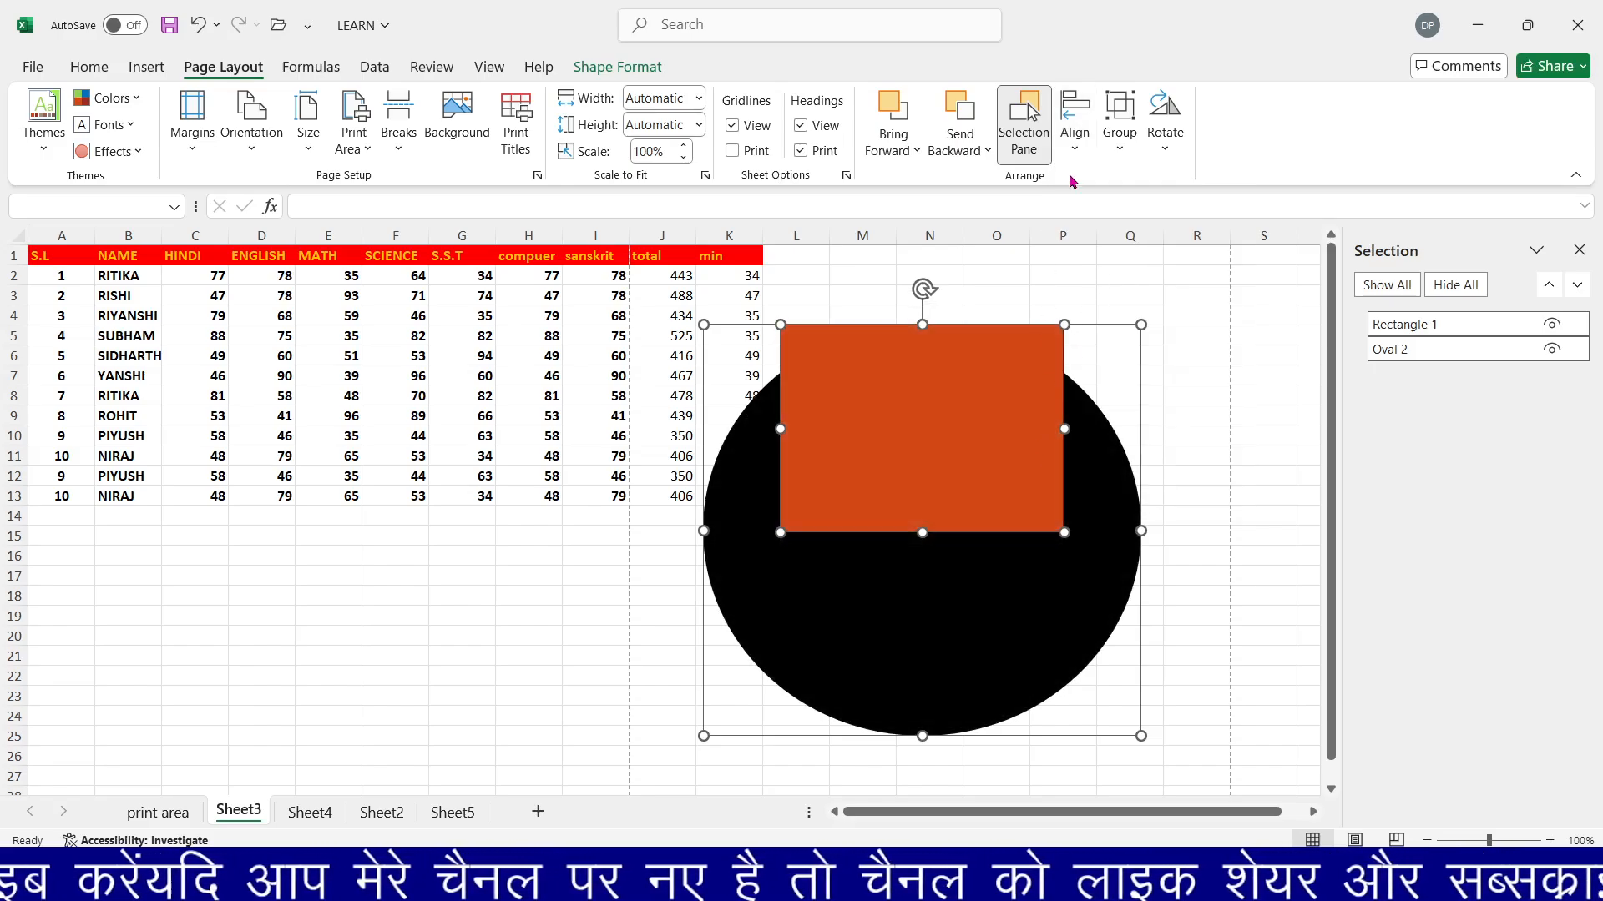
left_click(1079, 148)
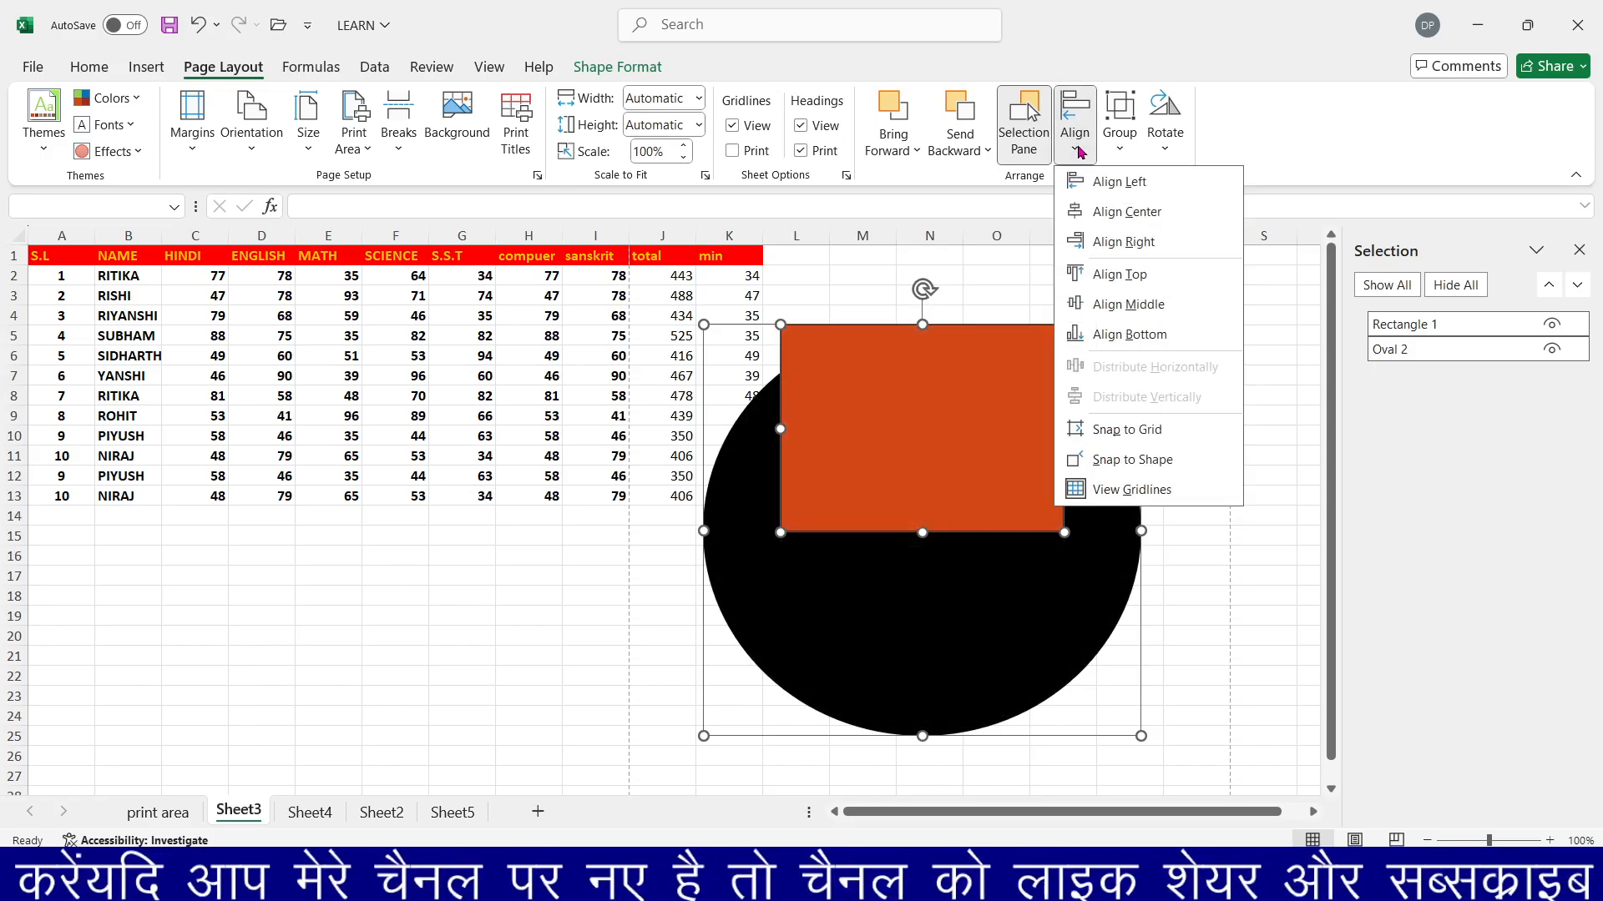
left_click(1095, 334)
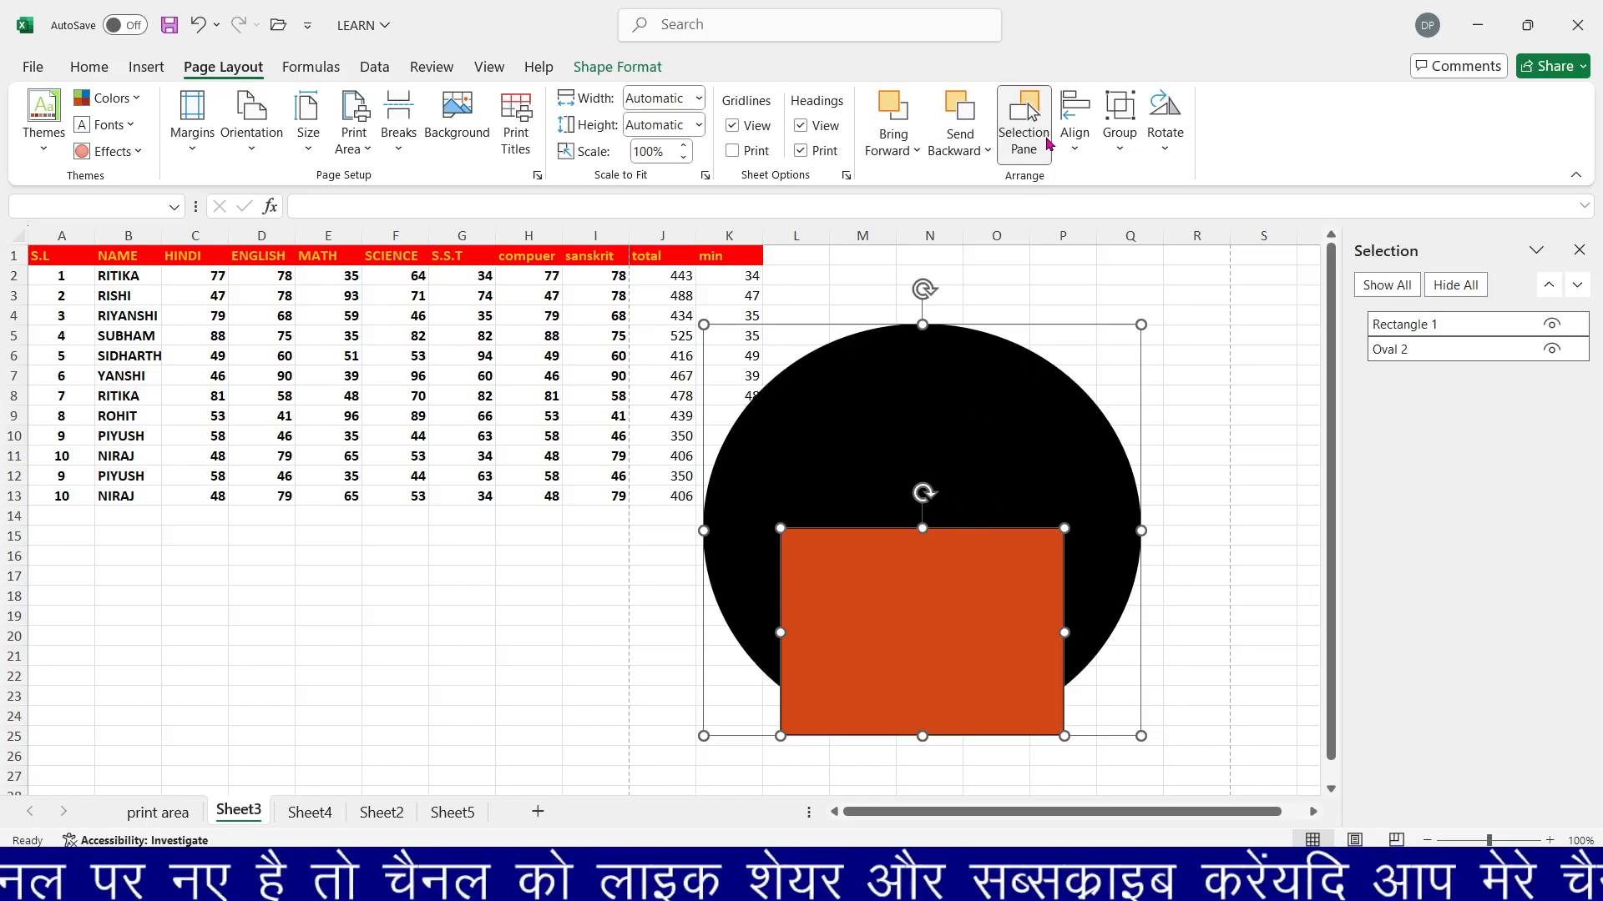
Align the rectangle and oval by their vertical middles, and move the rectangle off the oval to the area around columns D to H.
left_click(1076, 140)
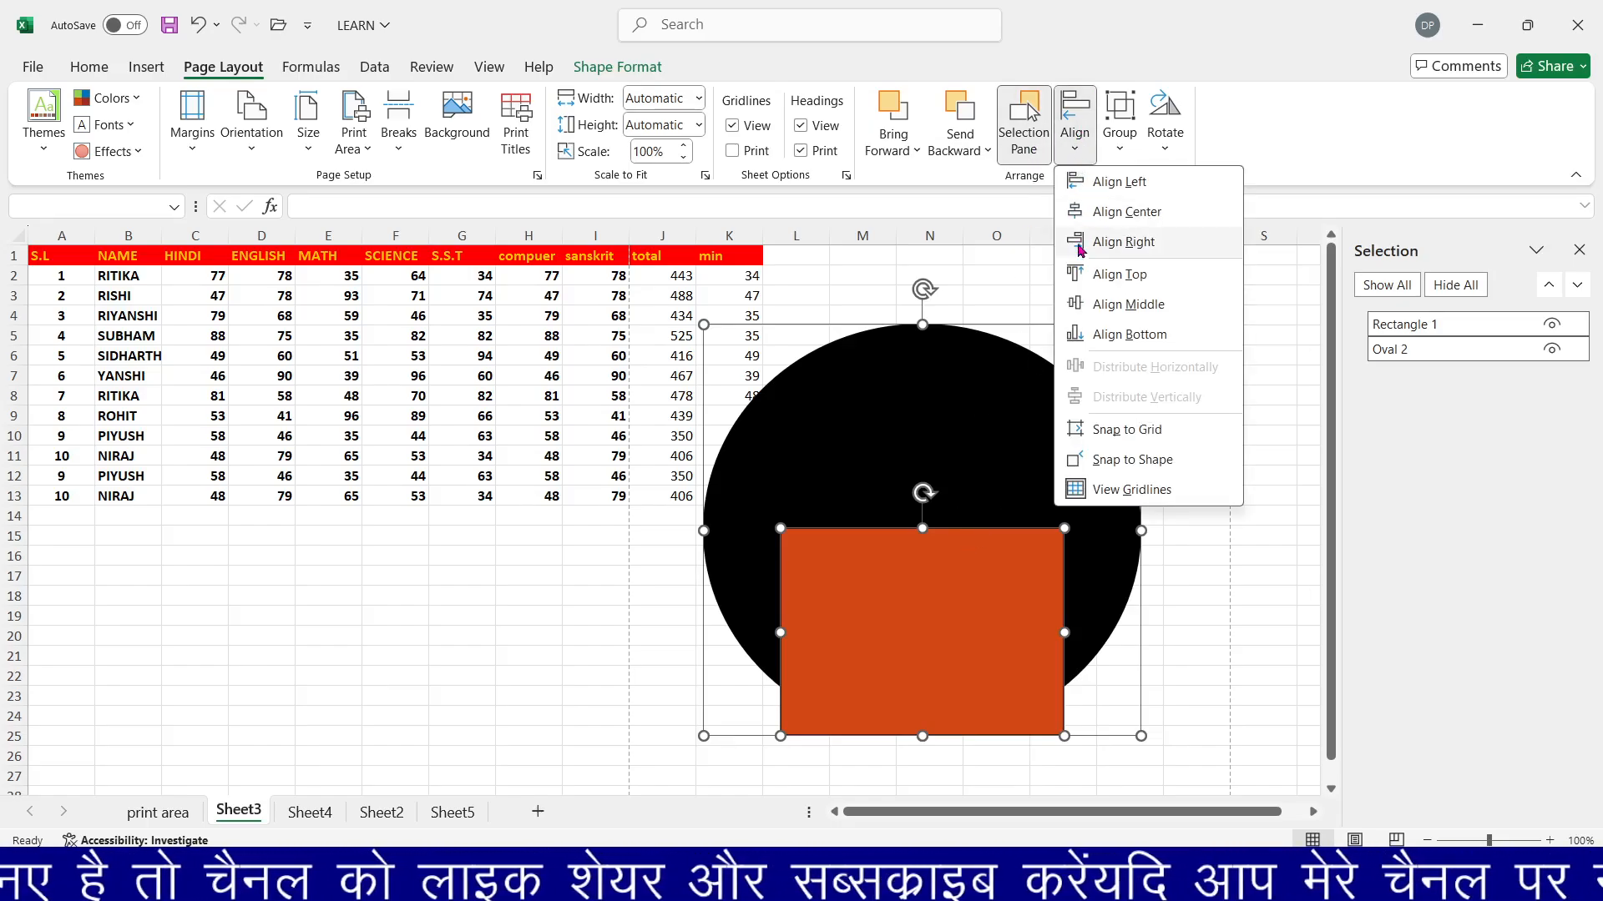
left_click(1075, 297)
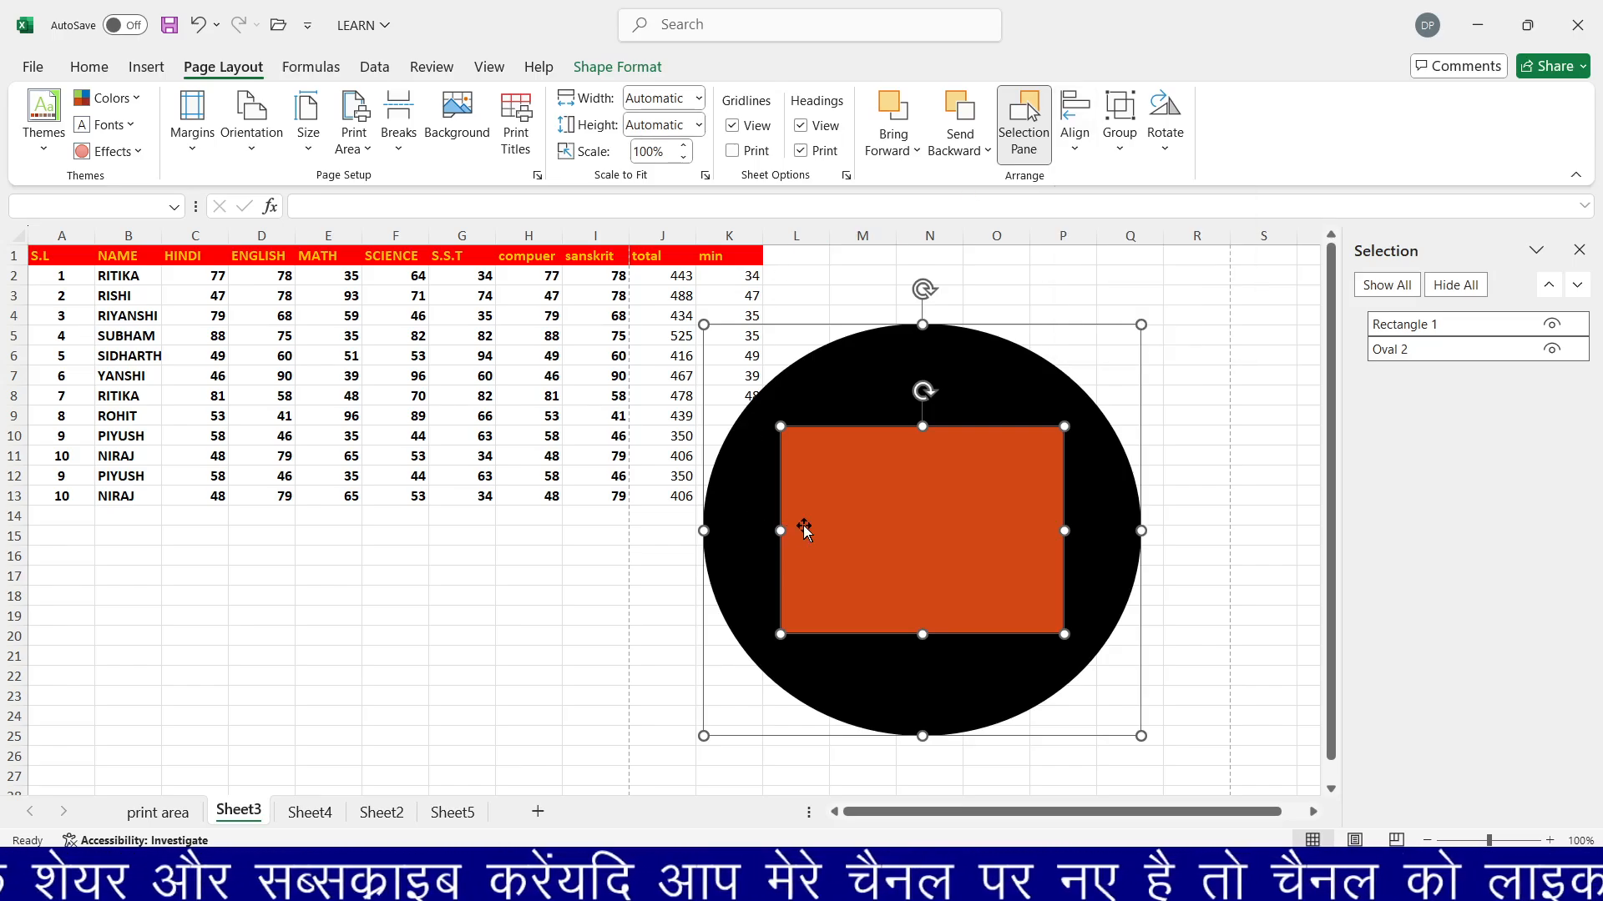
left_click(524, 554)
left_click_drag(890, 554, 461, 575)
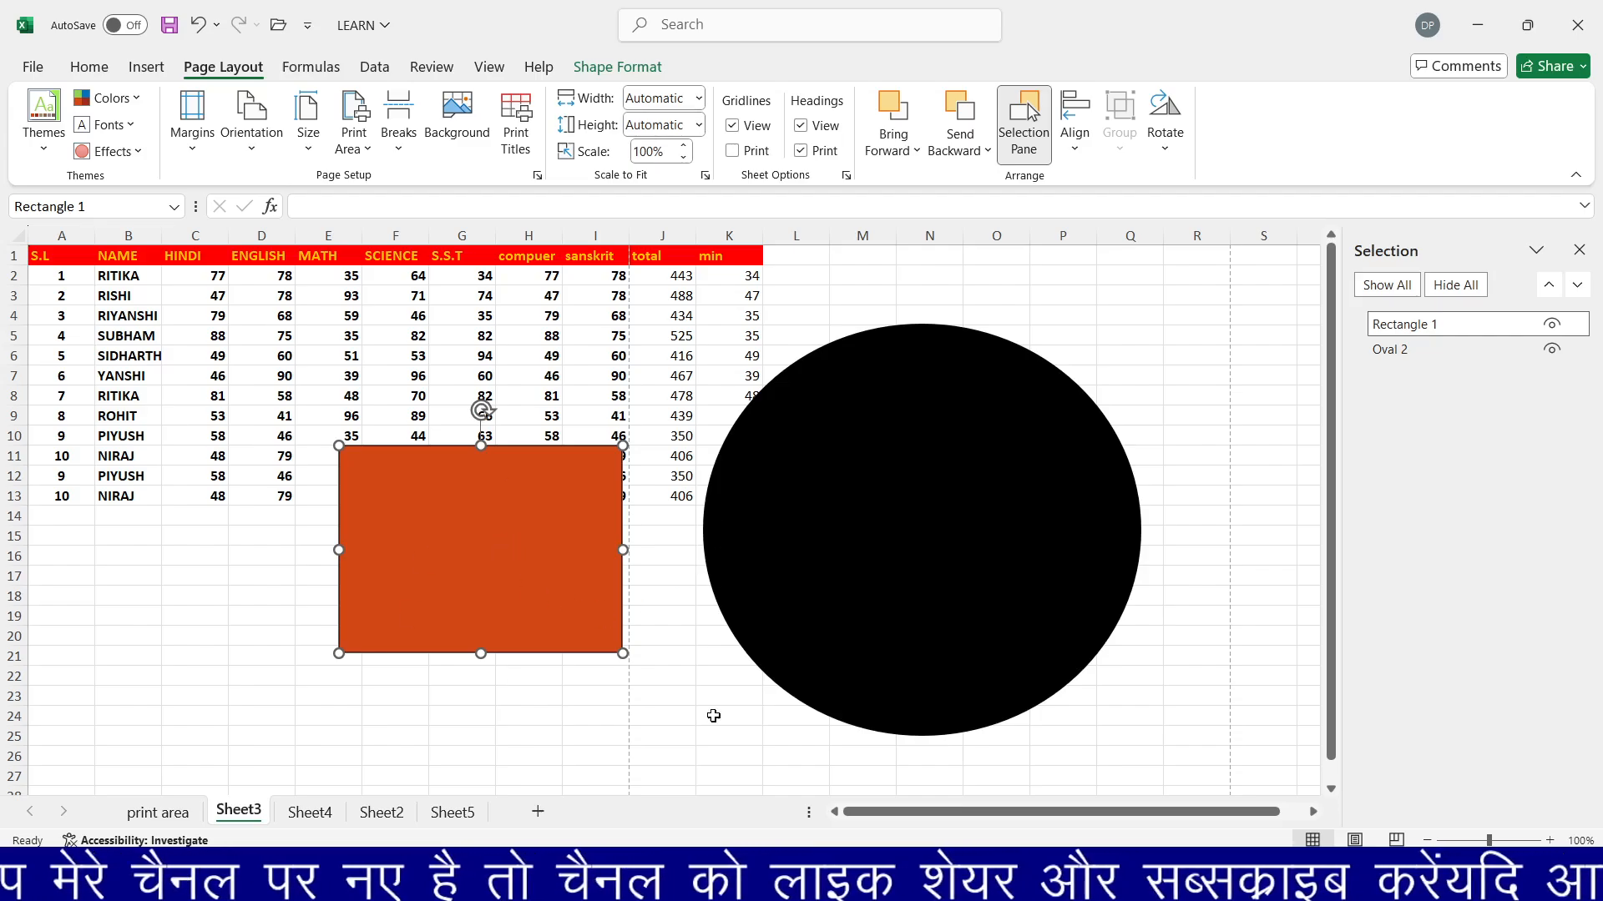
left_click_drag(486, 573, 288, 537)
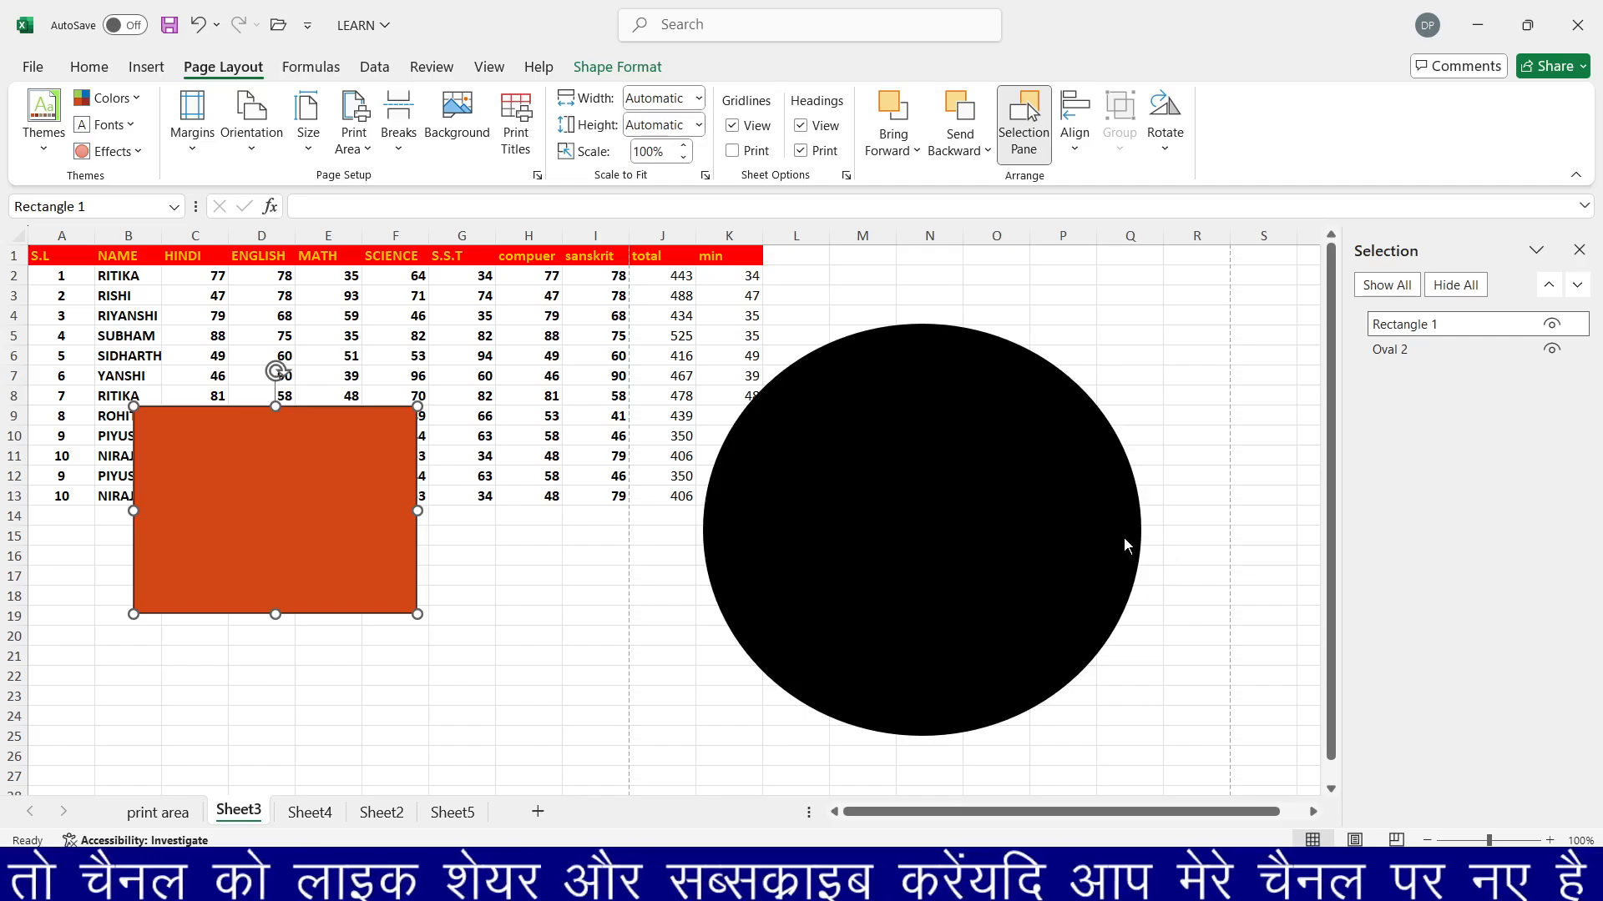
left_click_drag(298, 427, 399, 511)
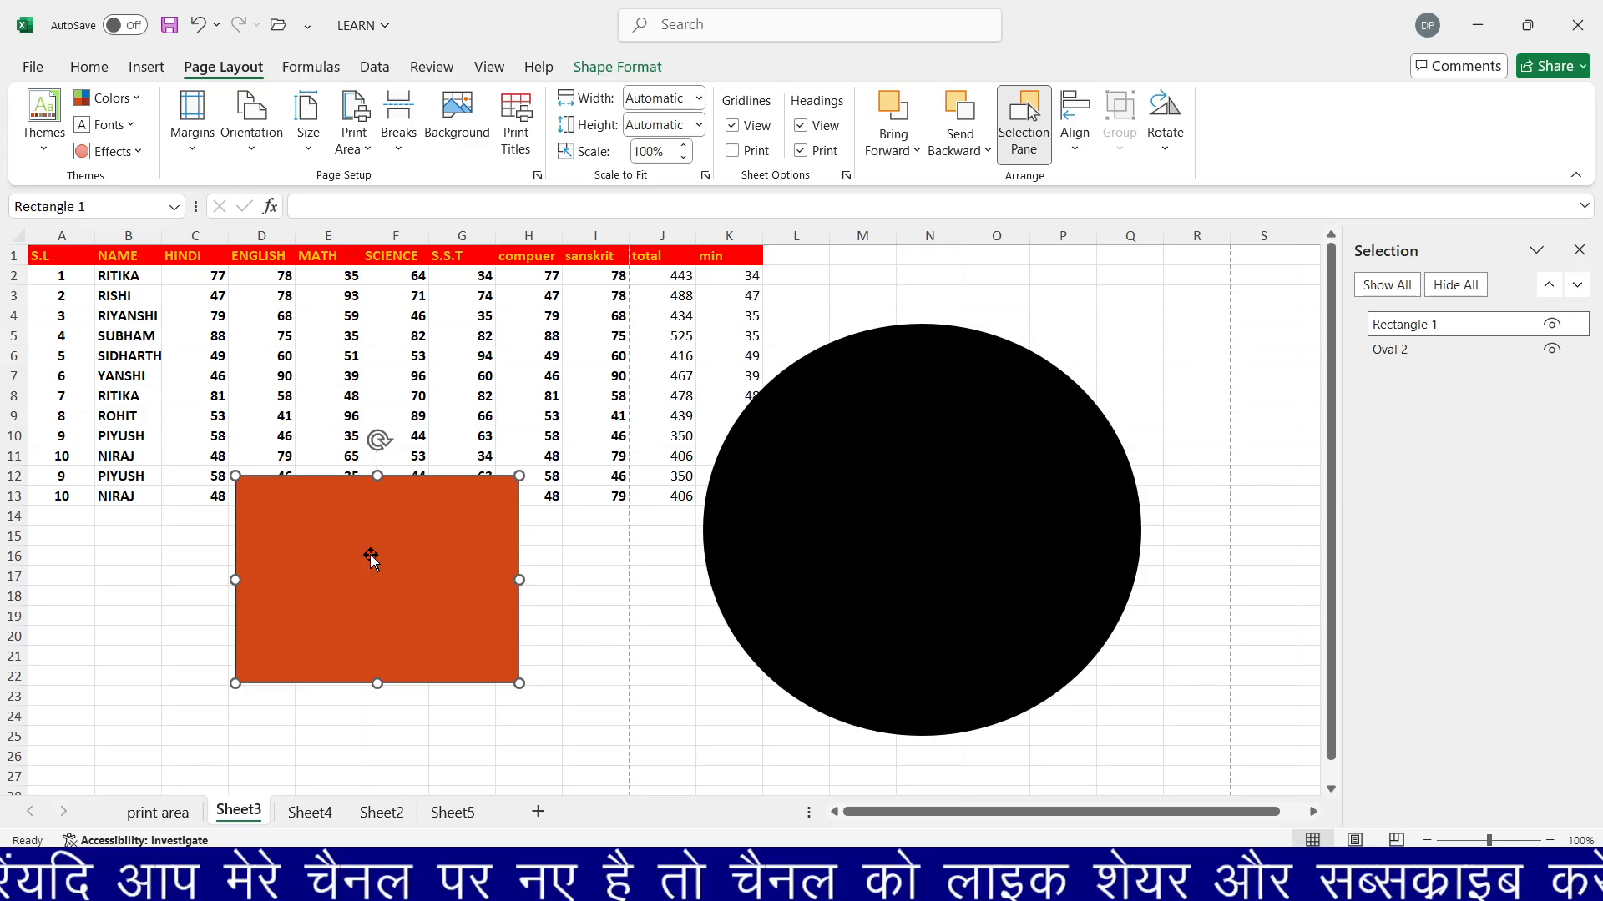
Select the rectangle and oval together, close the Selection pane, and group the two shapes.
left_click(931, 529, "shift")
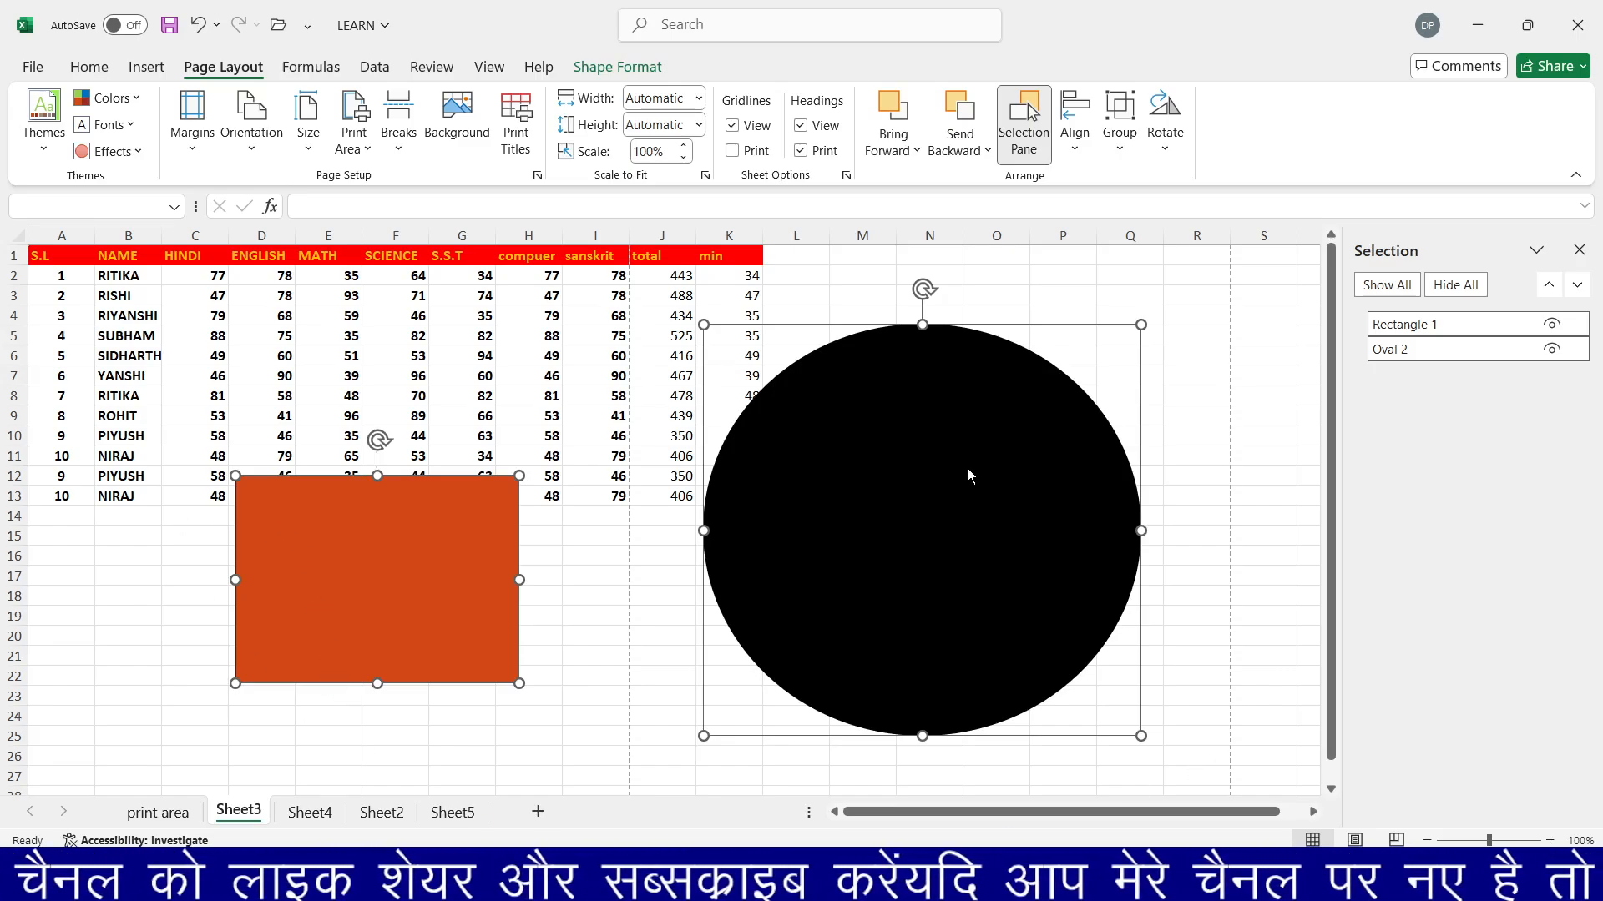
left_click(1578, 251)
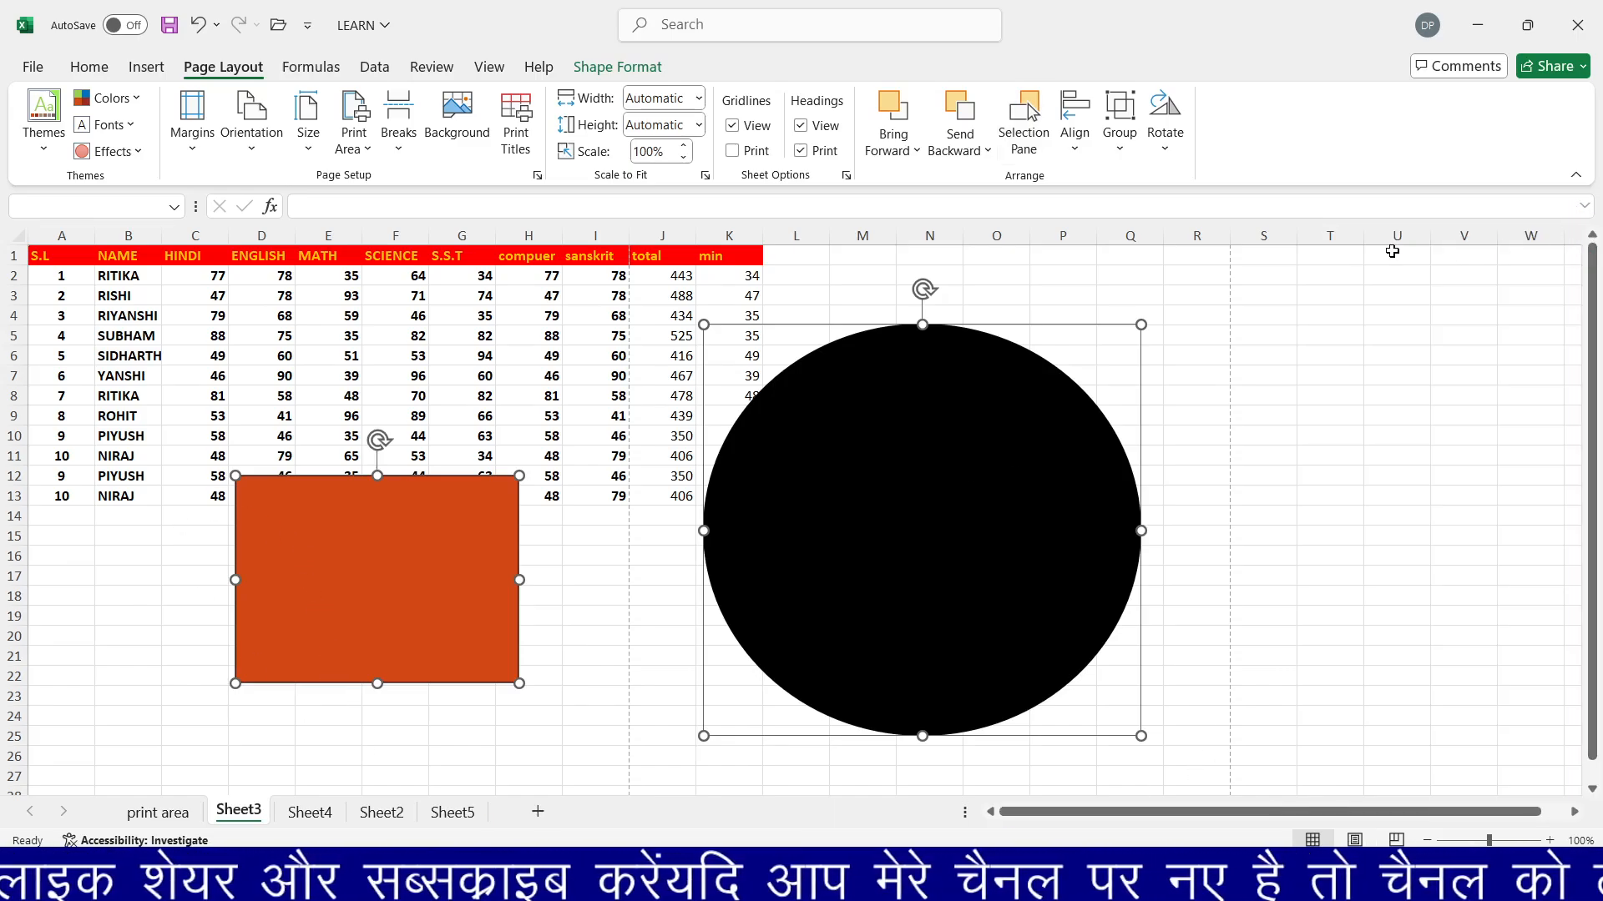
left_click(1120, 134)
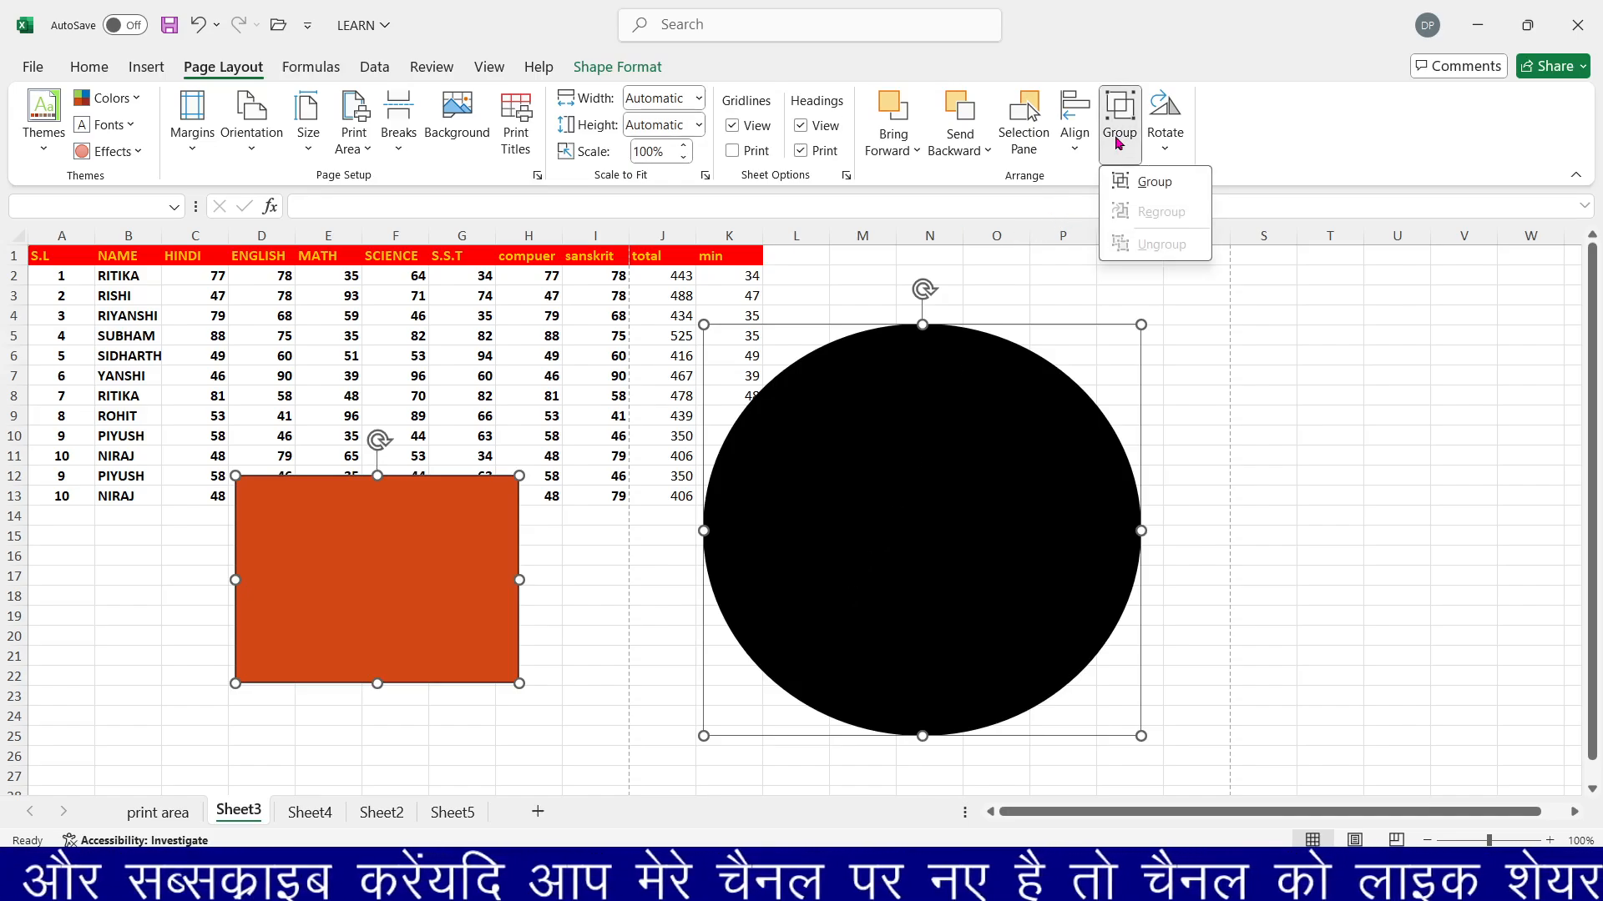
left_click(1153, 195)
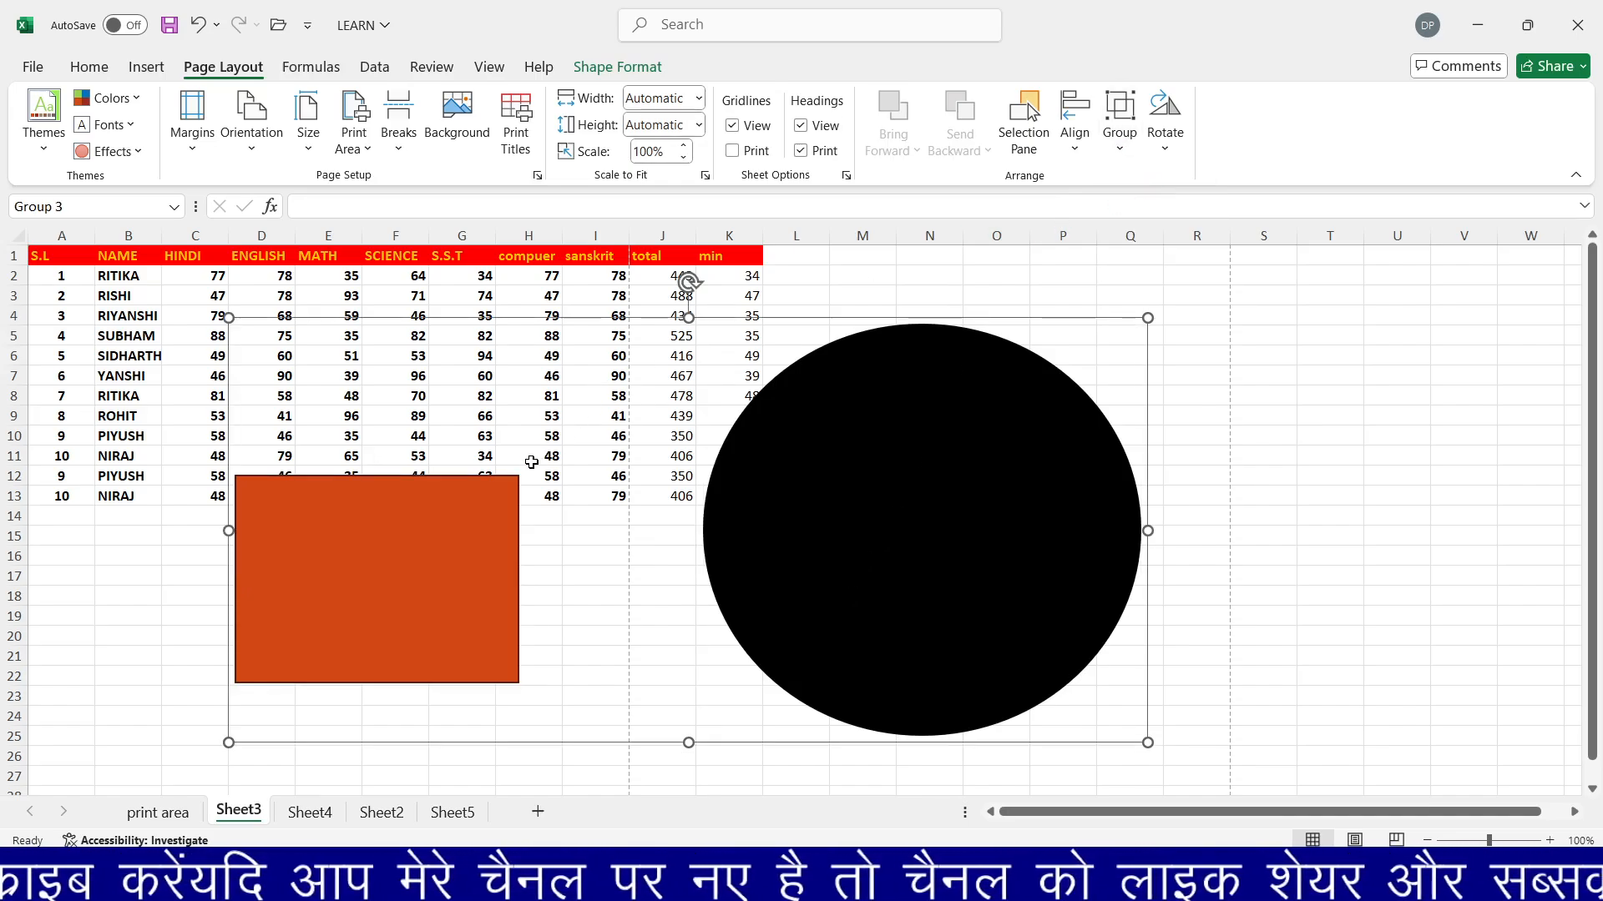
Move the grouped rectangle and oval together as a single object.
left_click_drag(529, 460, 895, 557)
left_click(1006, 609)
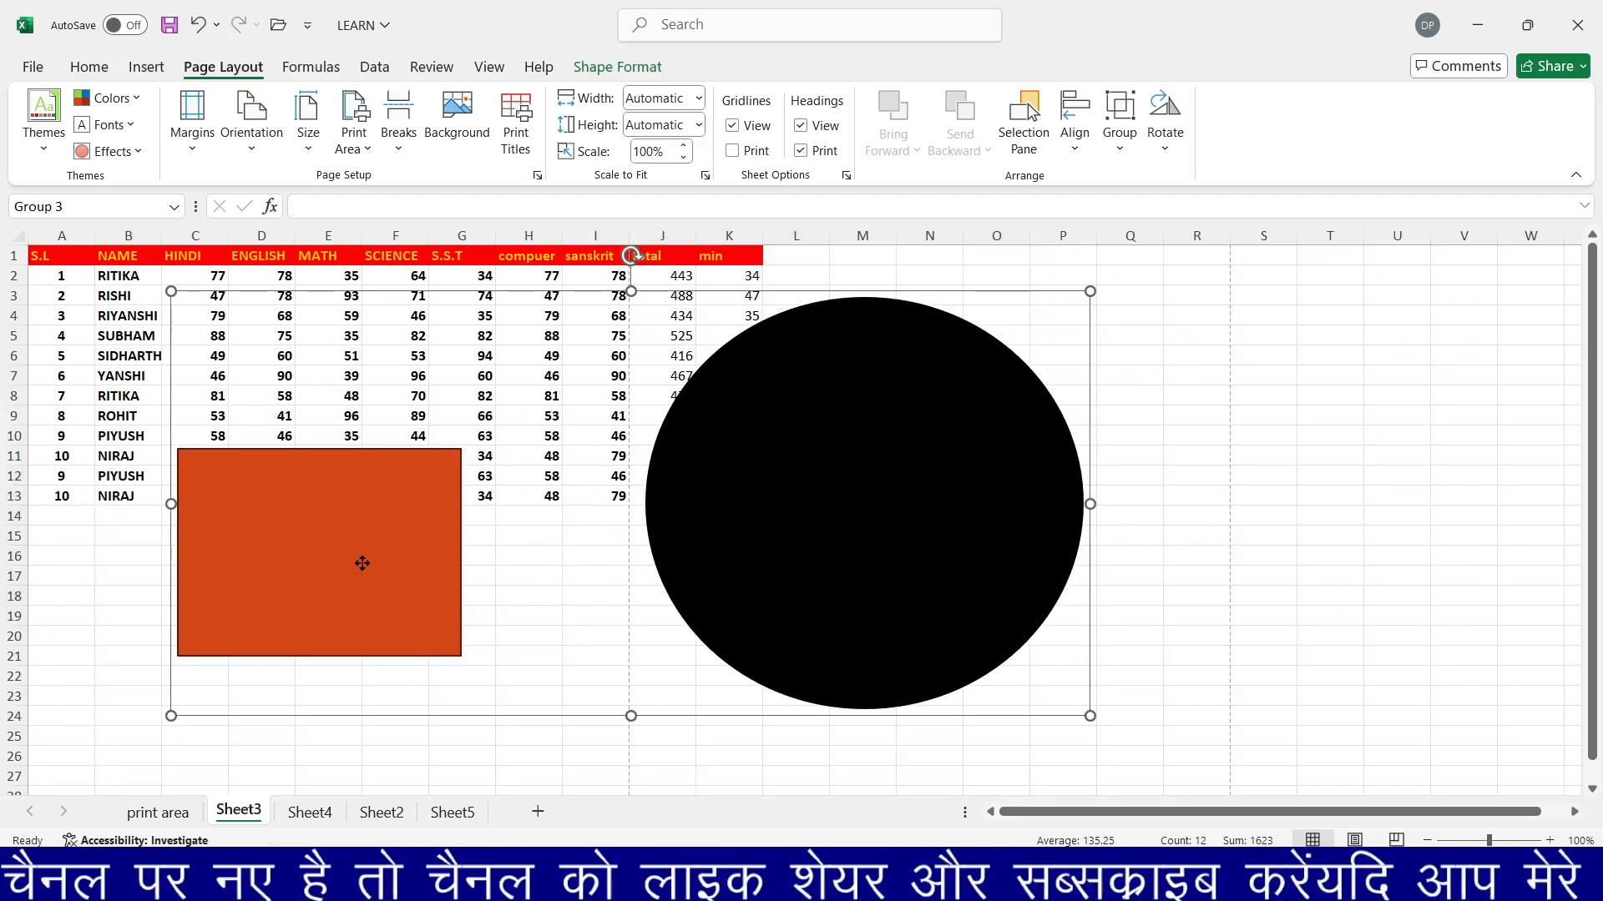
left_click_drag(362, 563, 365, 612)
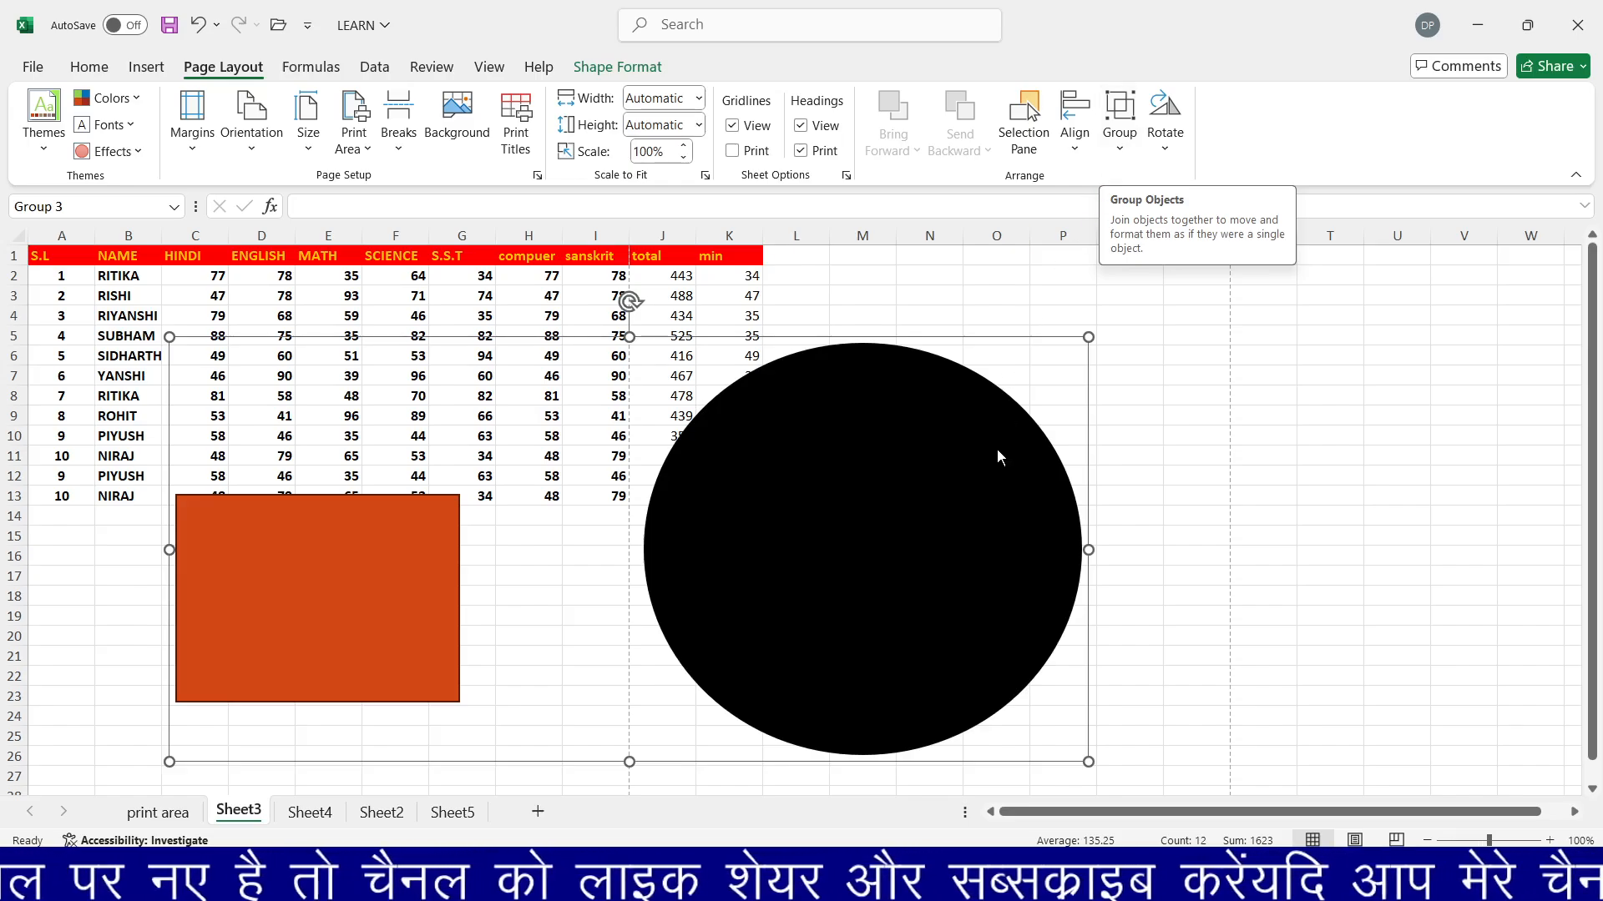
Ungroup the rectangle and oval, shift them clear of the marks, and move the rectangle on its own.
left_click(1121, 157)
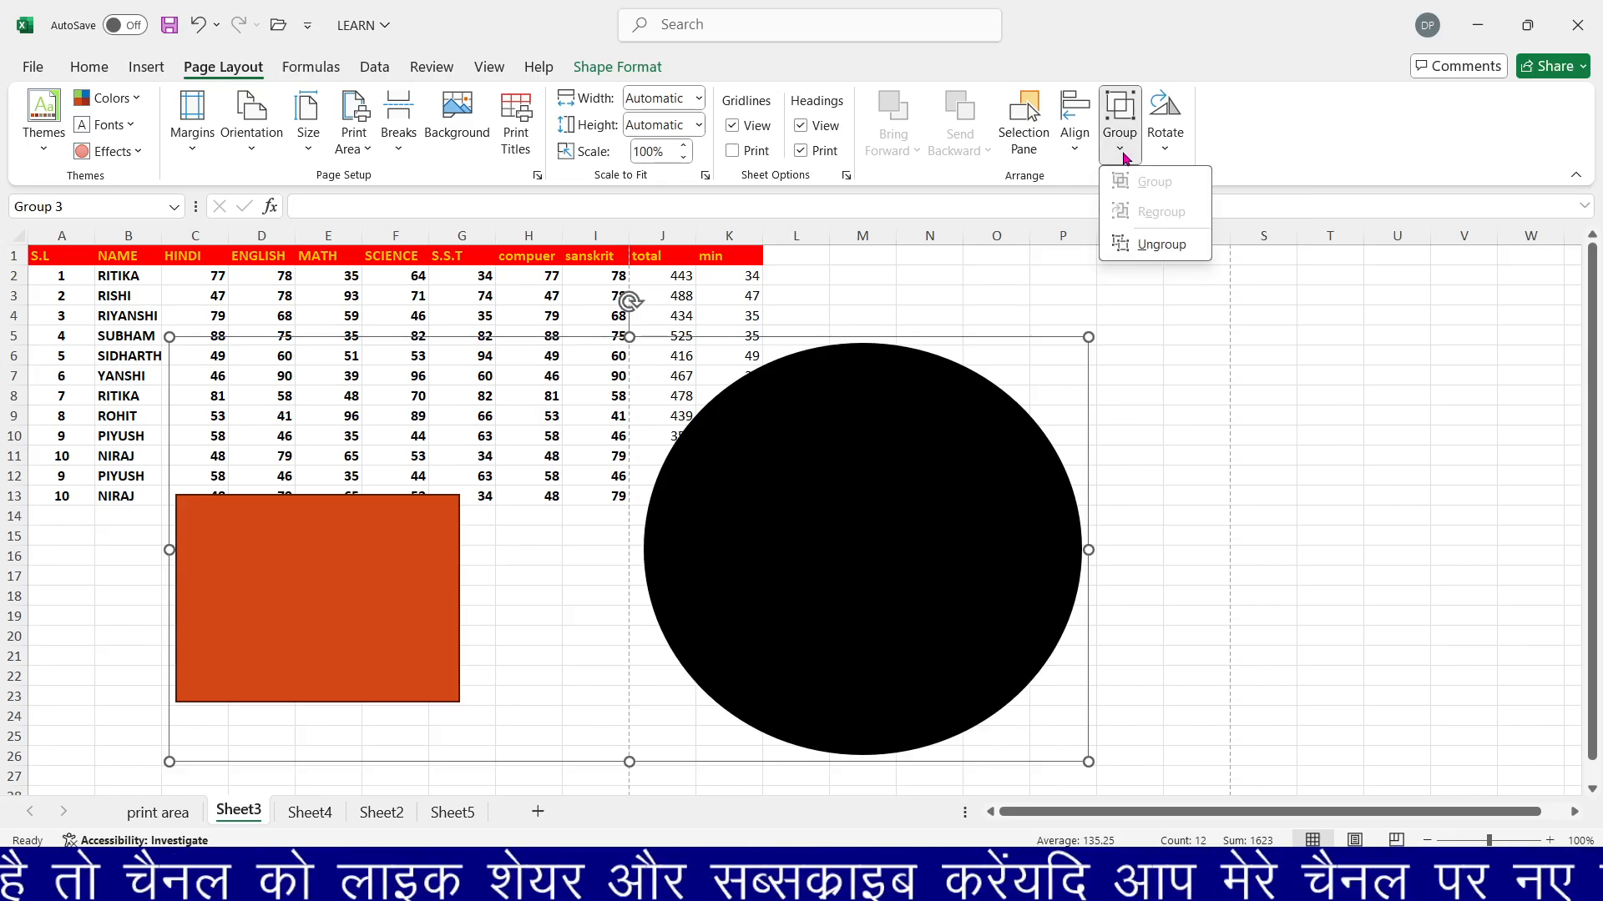
left_click(1140, 248)
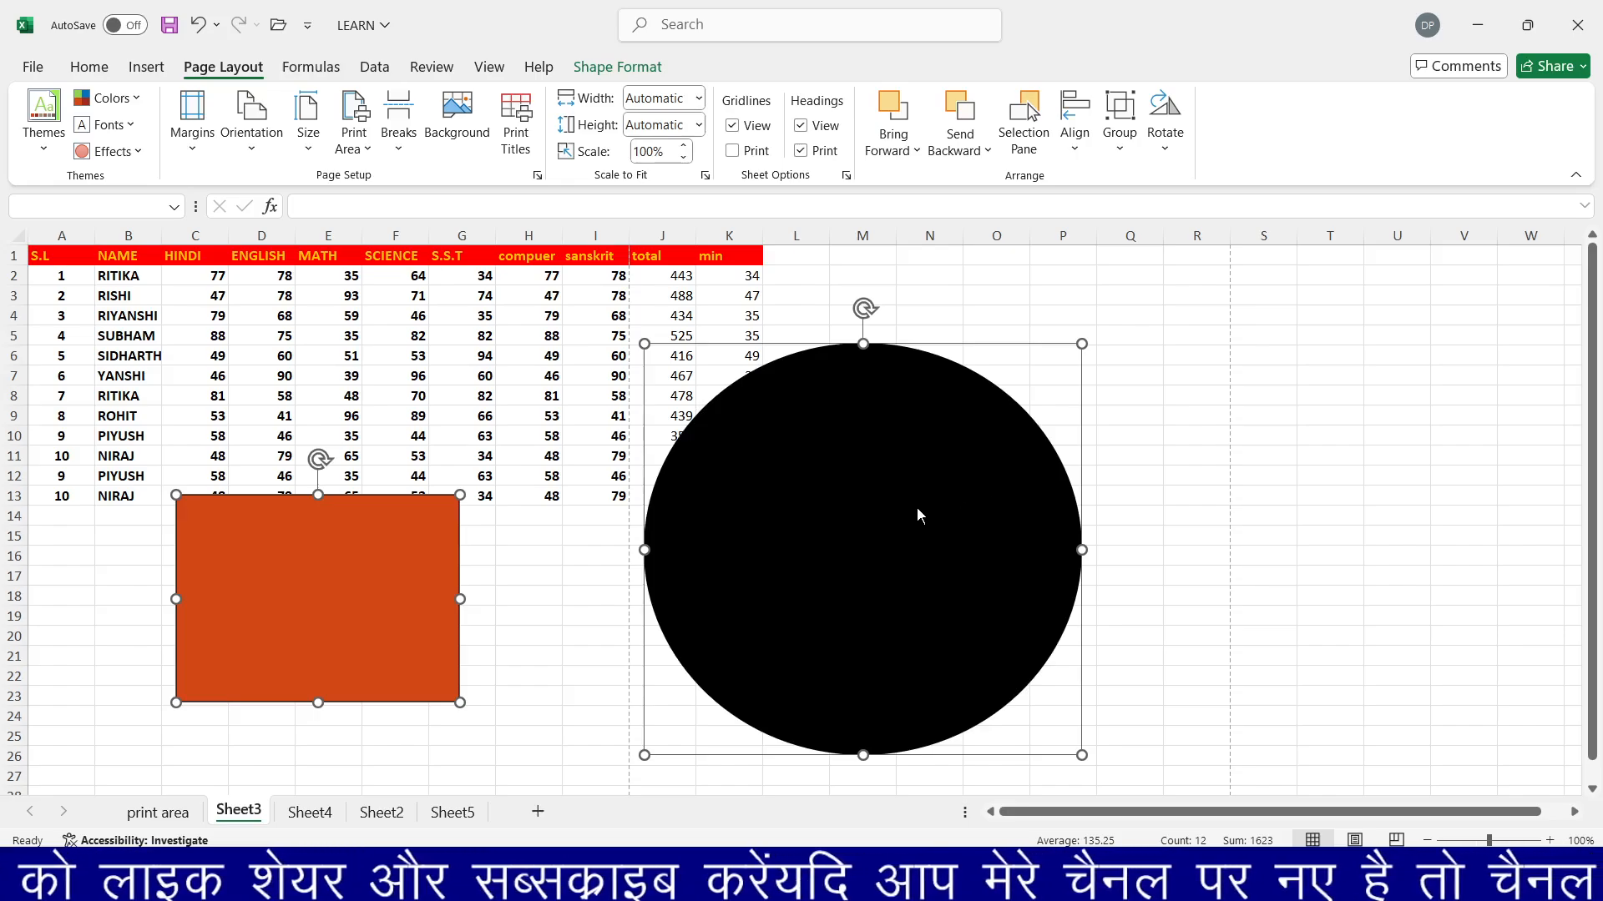
left_click_drag(917, 508, 1083, 533)
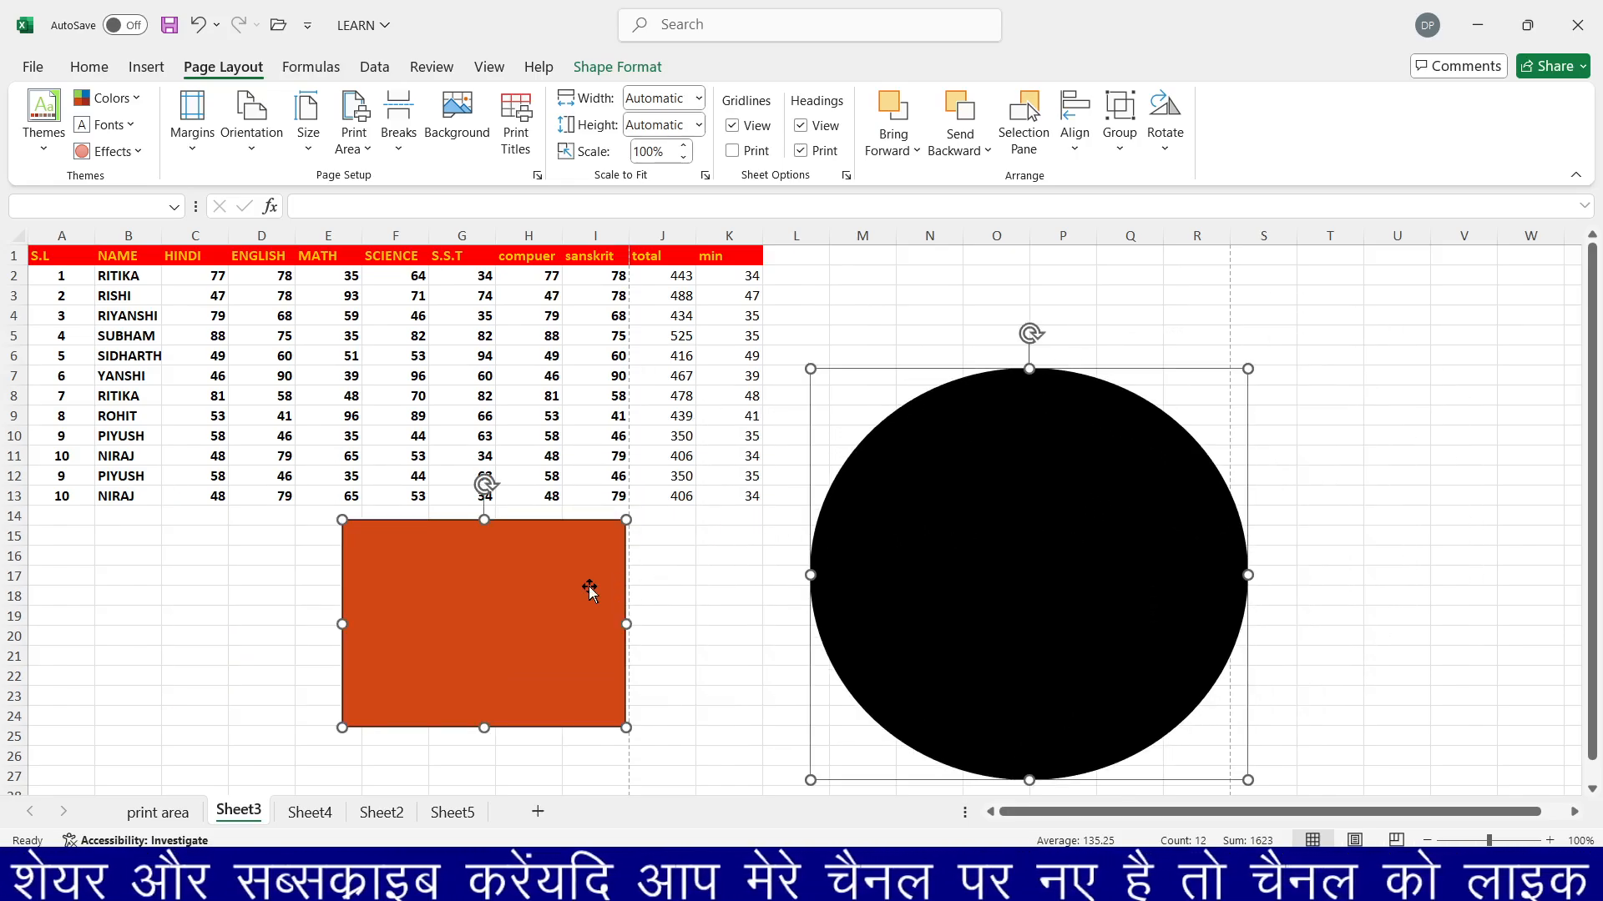
left_click(554, 571)
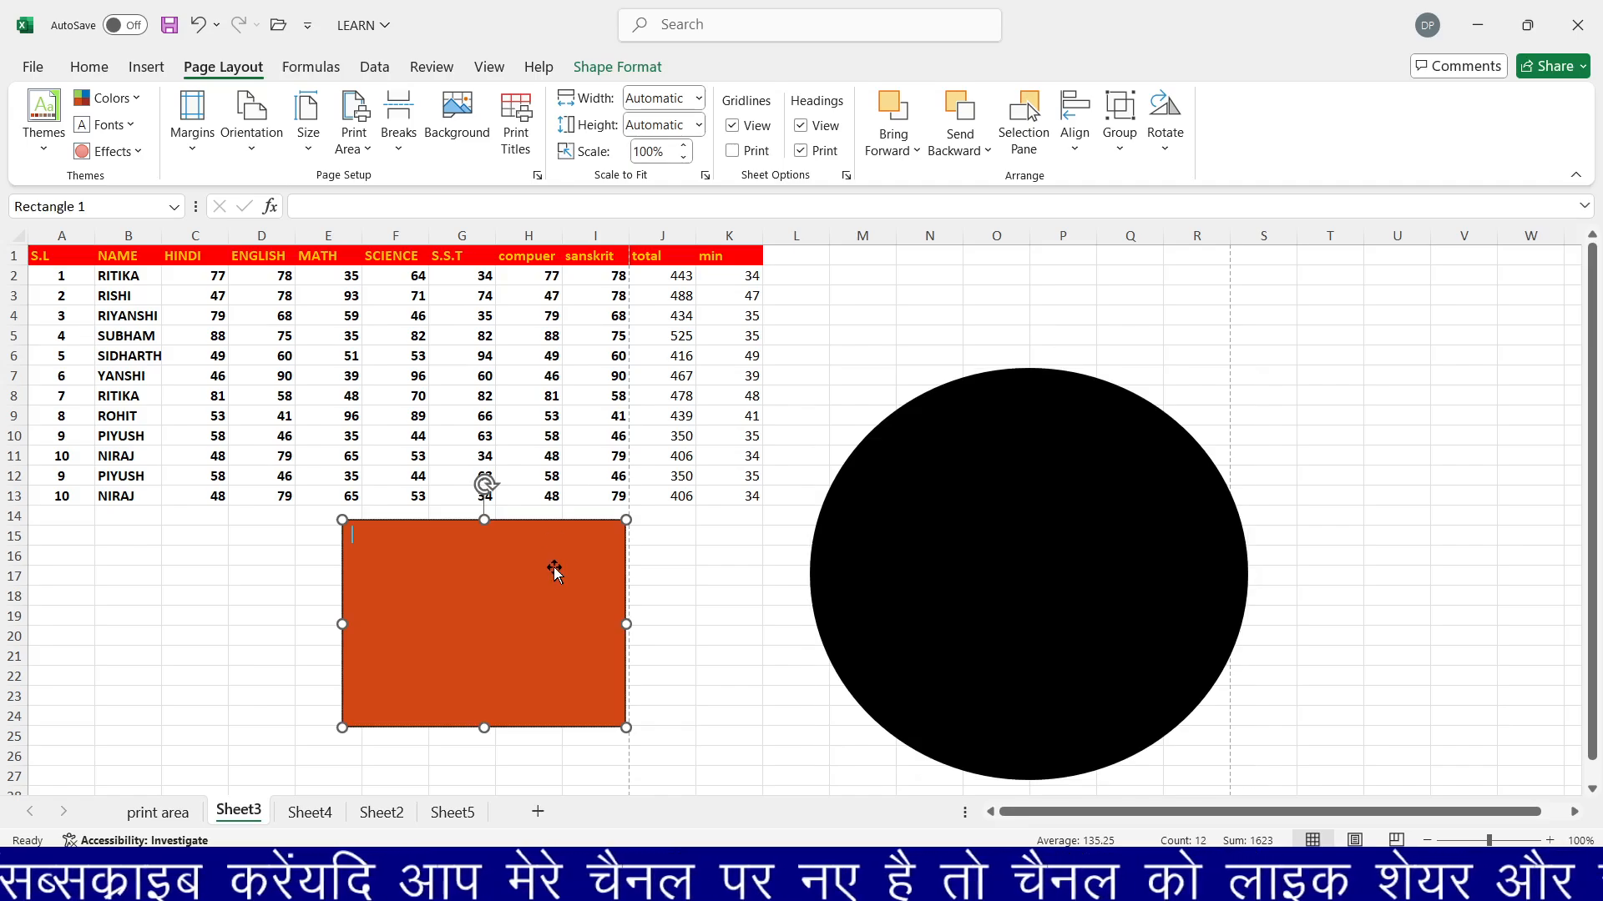
left_click(773, 574)
left_click(524, 597)
mouse_move(439, 570)
left_mouse_down()
mouse_move(253, 368)
mouse_move(409, 350)
mouse_move(476, 523)
mouse_move(436, 387)
mouse_move(451, 542)
left_mouse_up()
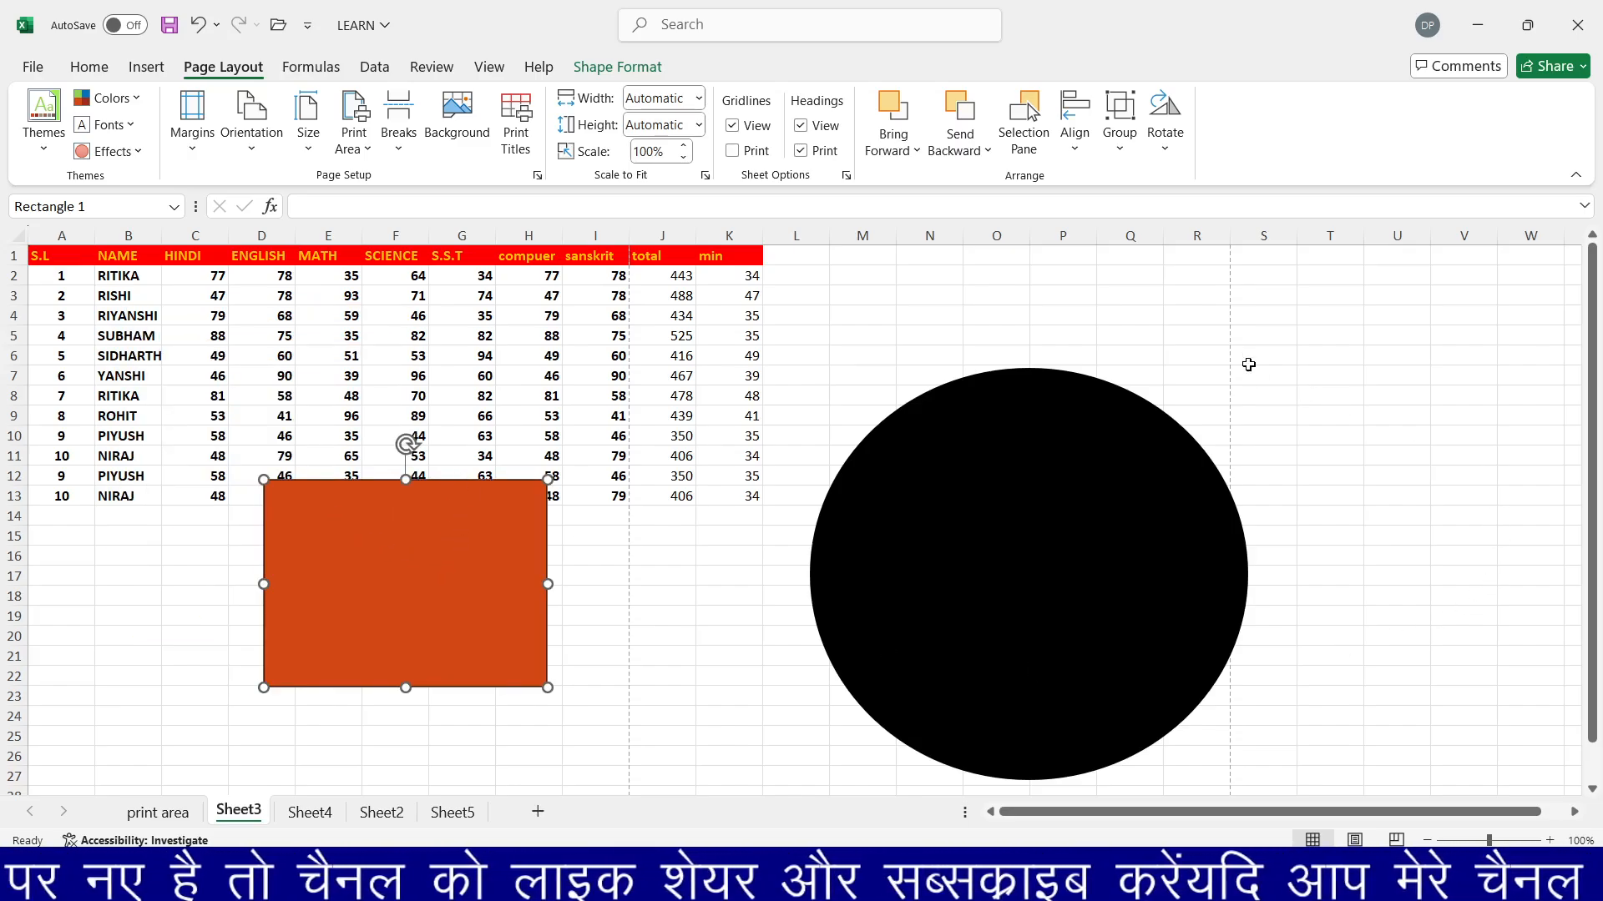
Widen the rectangle to about 10.8 cm, and rotate it right 90° and back left 90°.
left_click_drag(555, 586, 695, 628)
left_click(1166, 167)
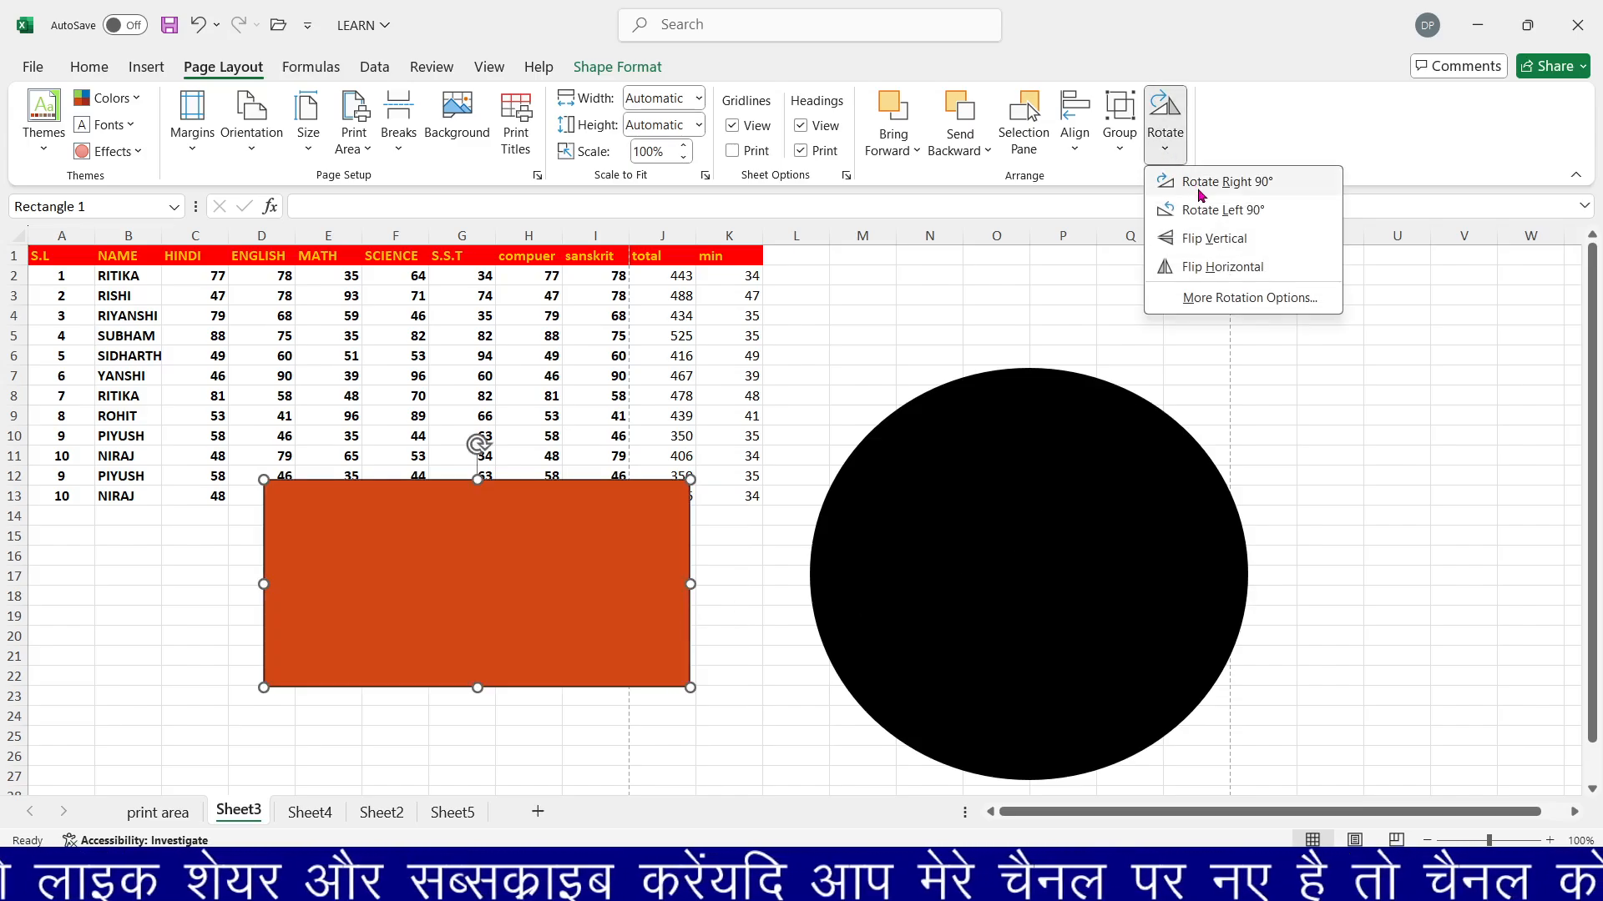
left_click(1177, 175)
left_click(1152, 141)
left_click(1160, 212)
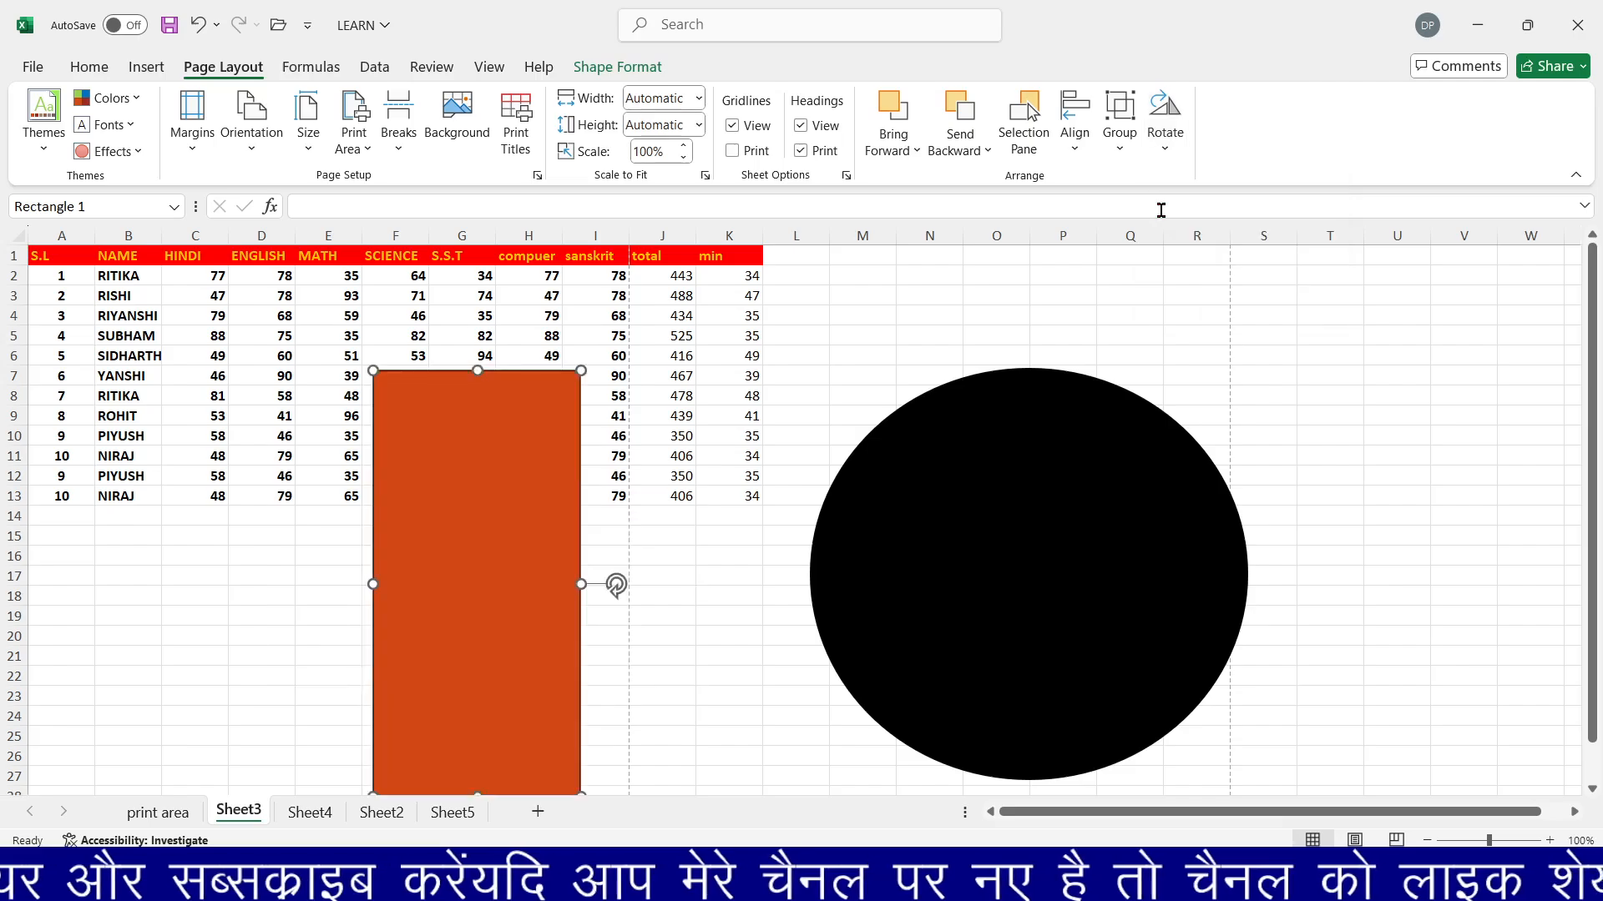
Flip the rectangle vertically, and flip it horizontally as well.
left_click(1156, 143)
left_click(1212, 239)
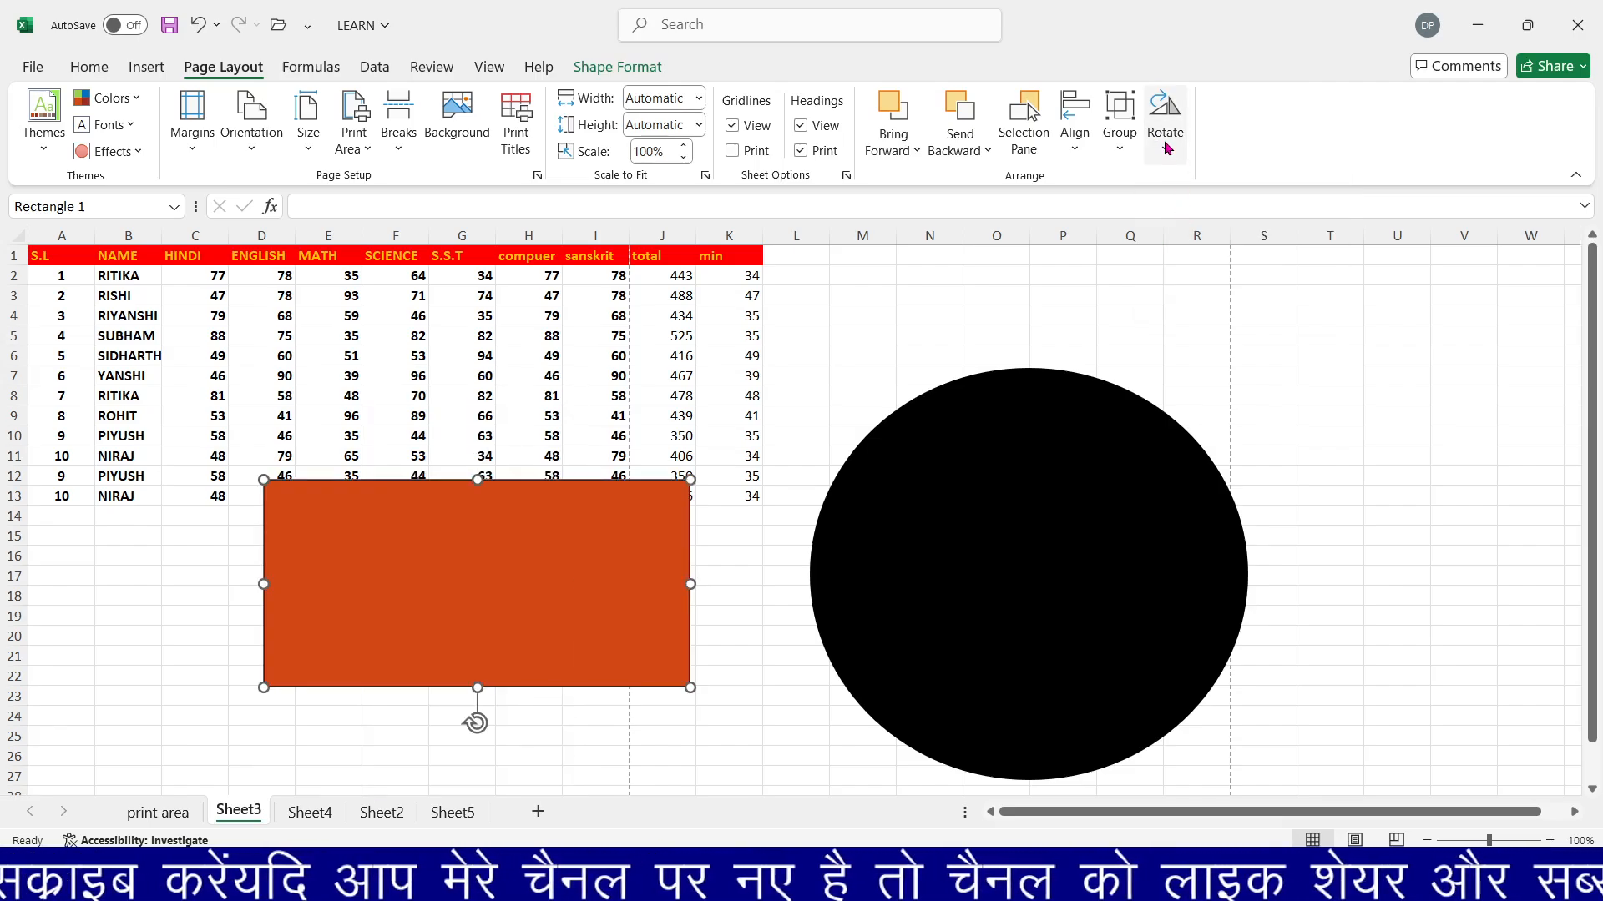
left_click(1165, 117)
left_click(1199, 265)
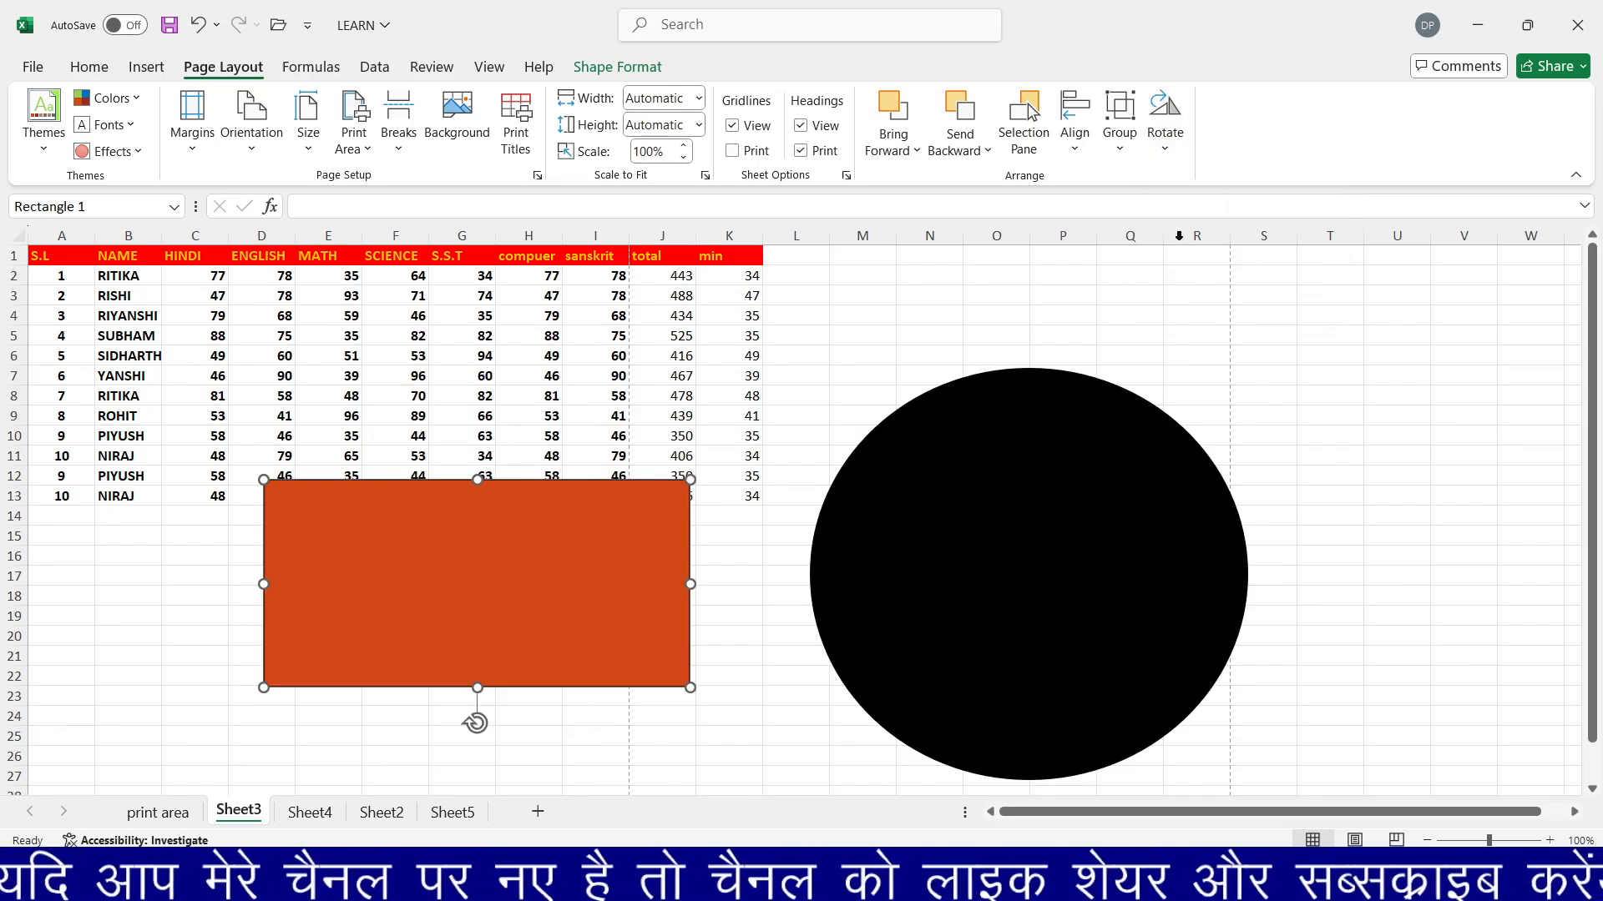
Open the rectangle's detailed rotation options, and set its height to 5.9 cm and its width to 10.5 cm.
left_click(1156, 122)
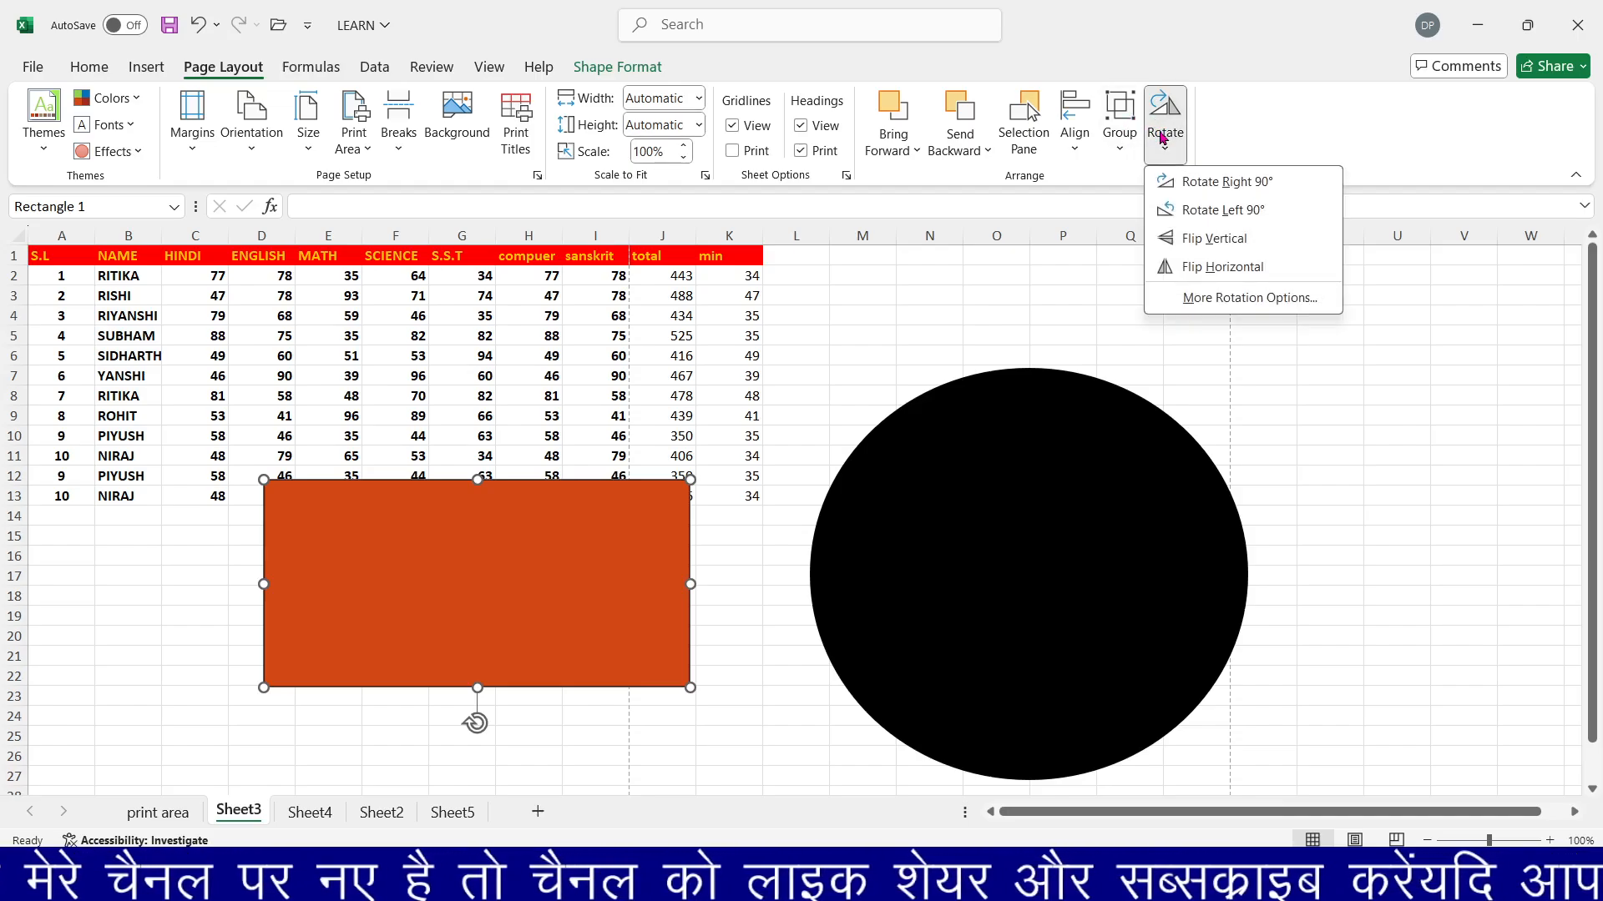
left_click(1207, 298)
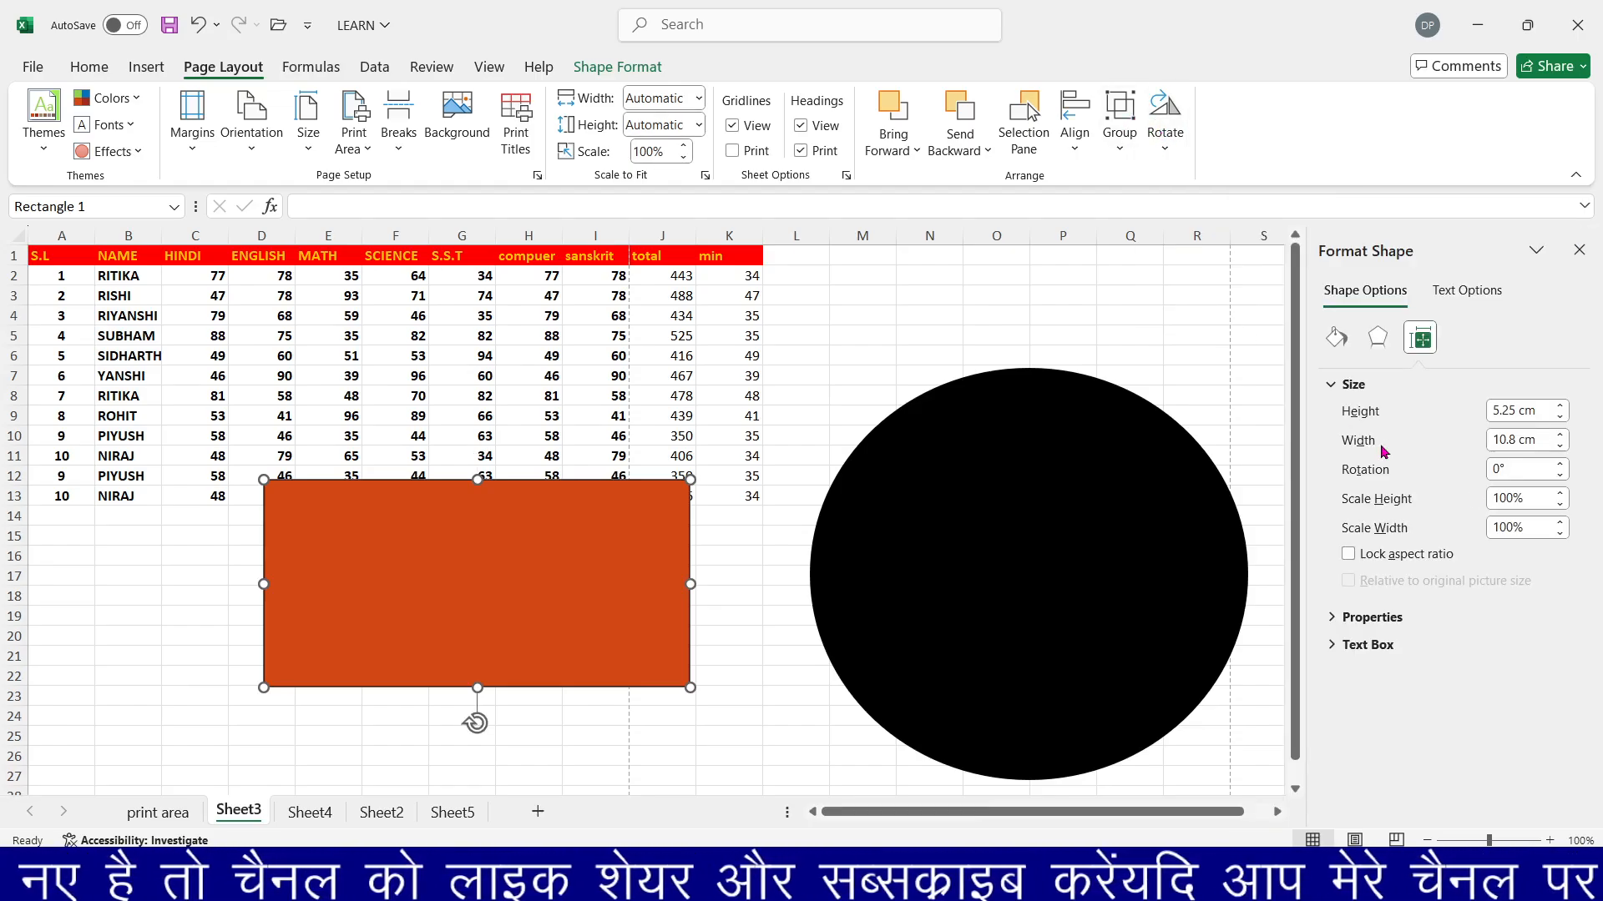
left_click(1560, 406)
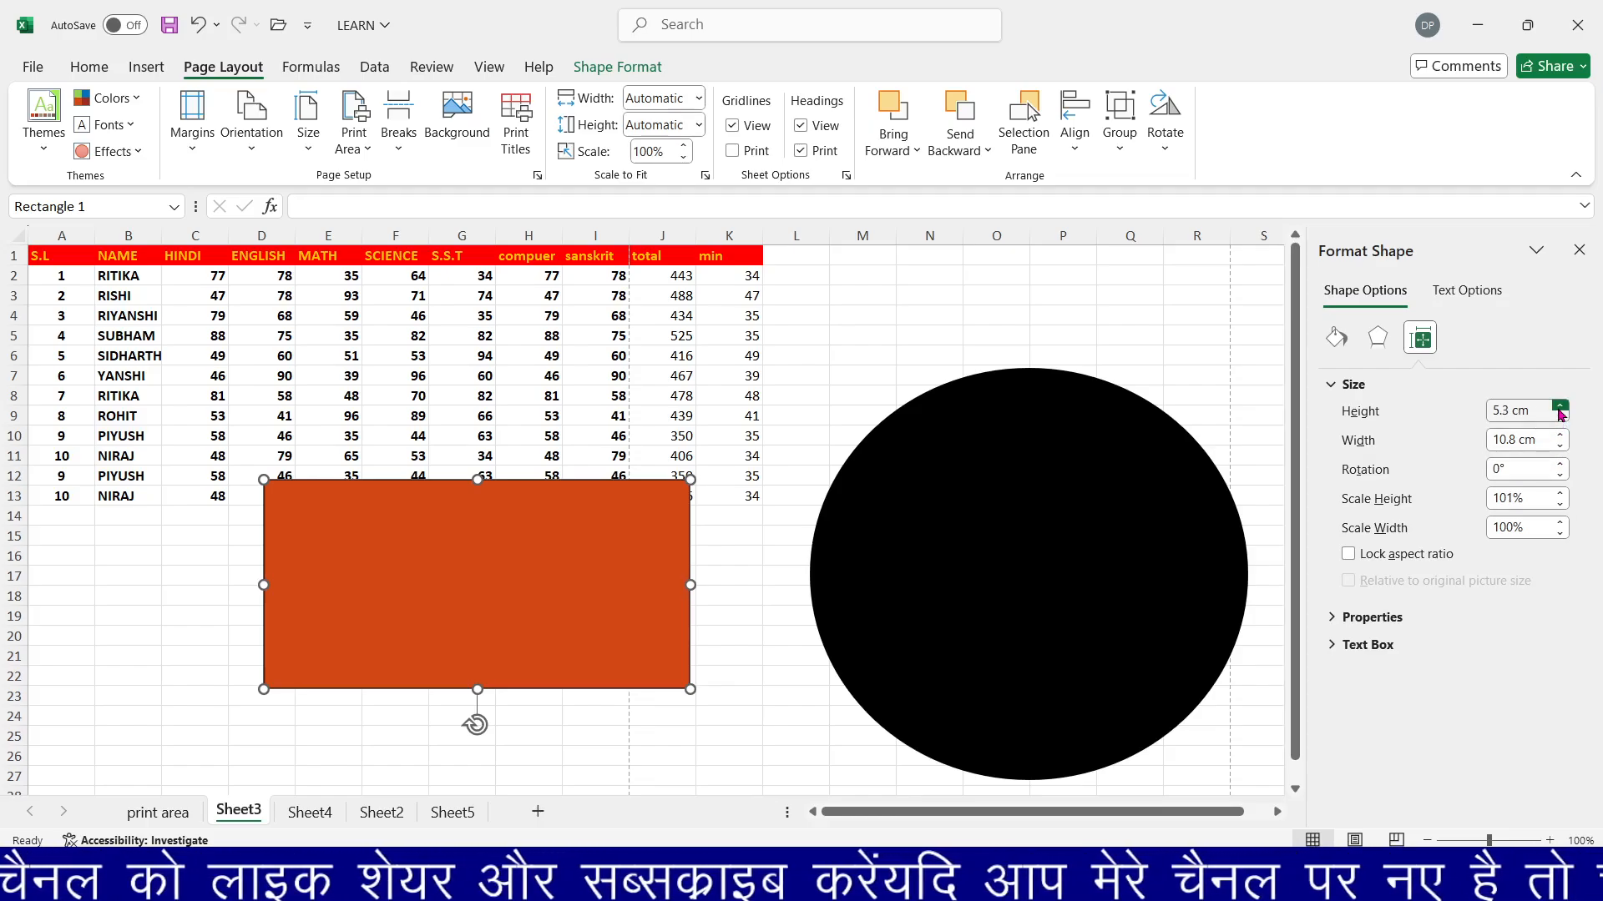
left_click(1560, 406)
left_click(1561, 445)
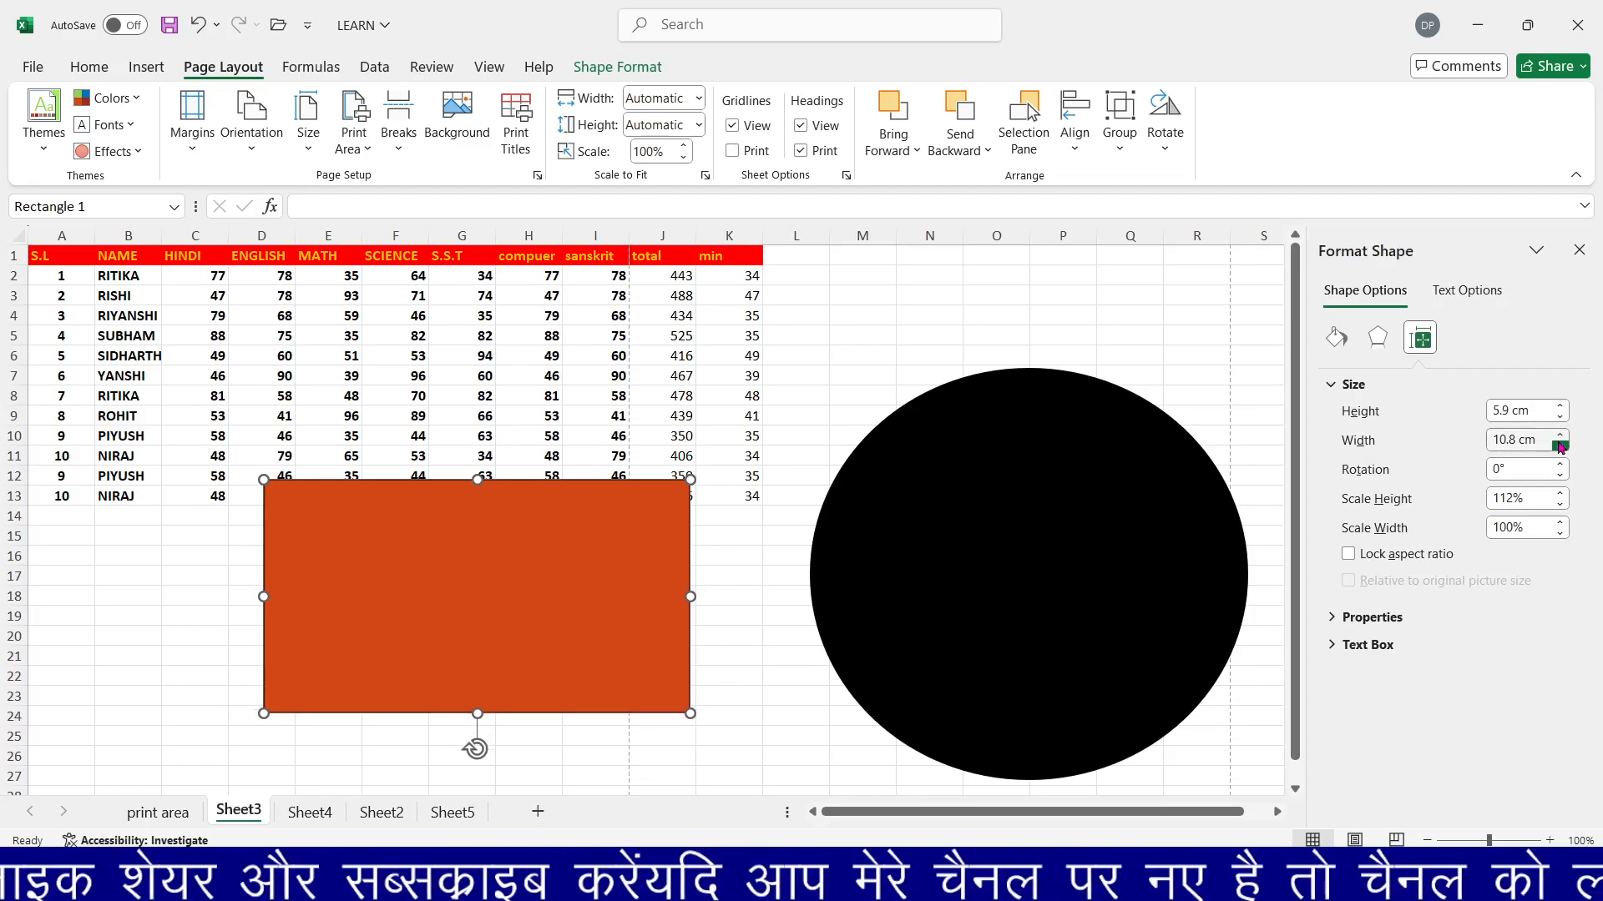
left_click(1560, 445)
left_click(1561, 445)
Set the rectangle's rotation to 81°, and close the Format Shape pane with the oval selected.
left_click(1560, 464)
left_click(1560, 464)
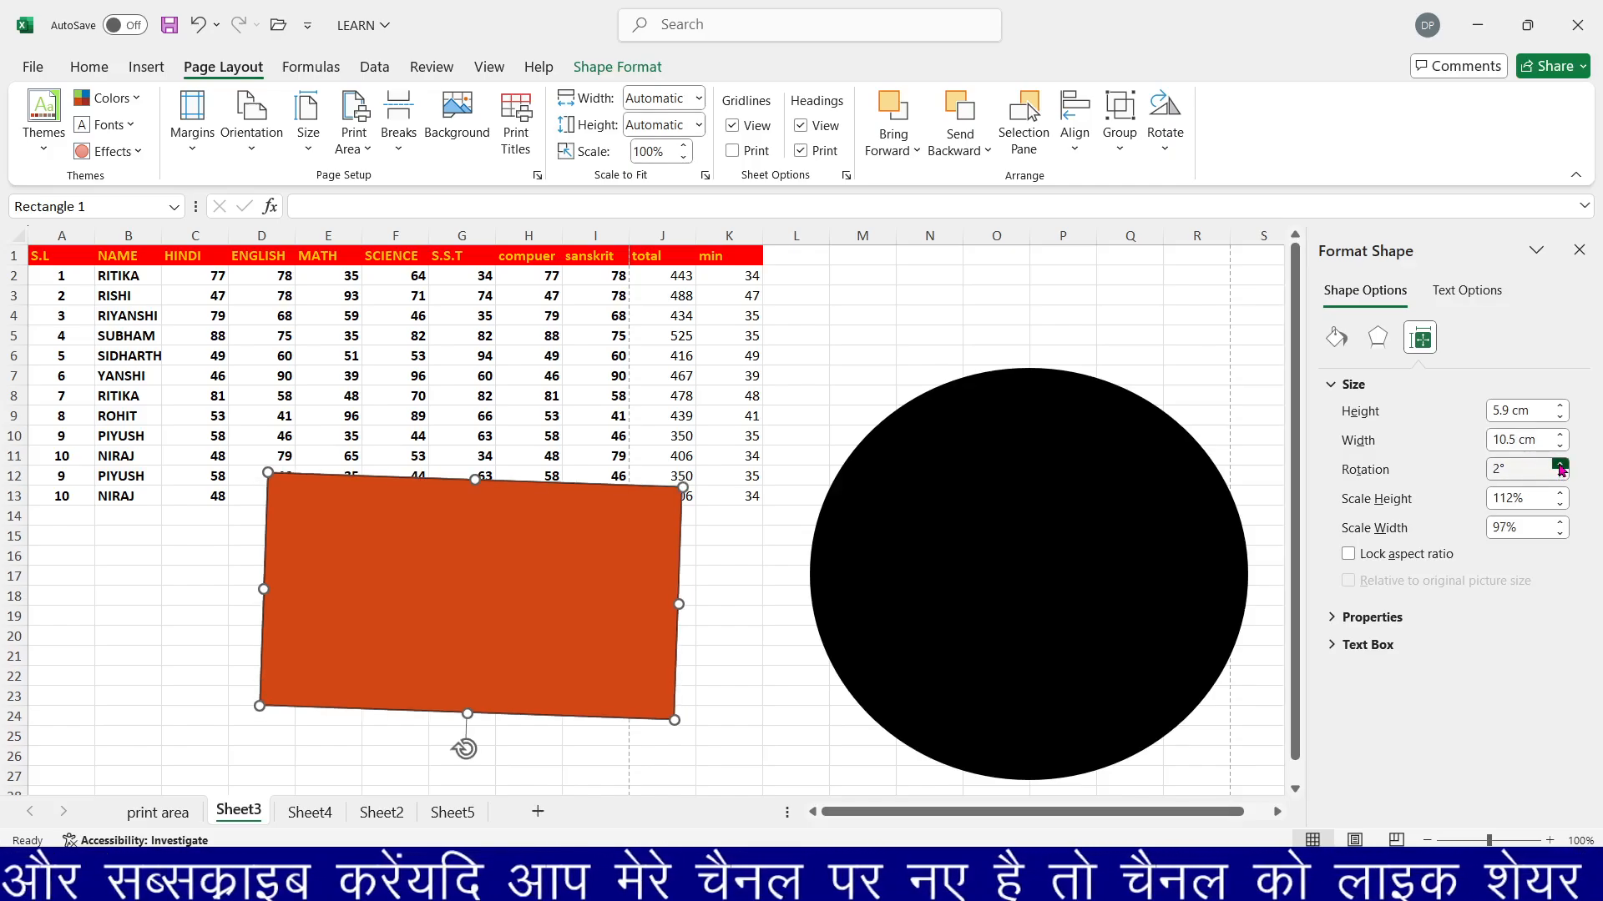
left_click(1560, 464)
left_click(1560, 465)
left_click(1560, 464)
left_click(1560, 464)
left_click_drag(1560, 467, 1560, 469)
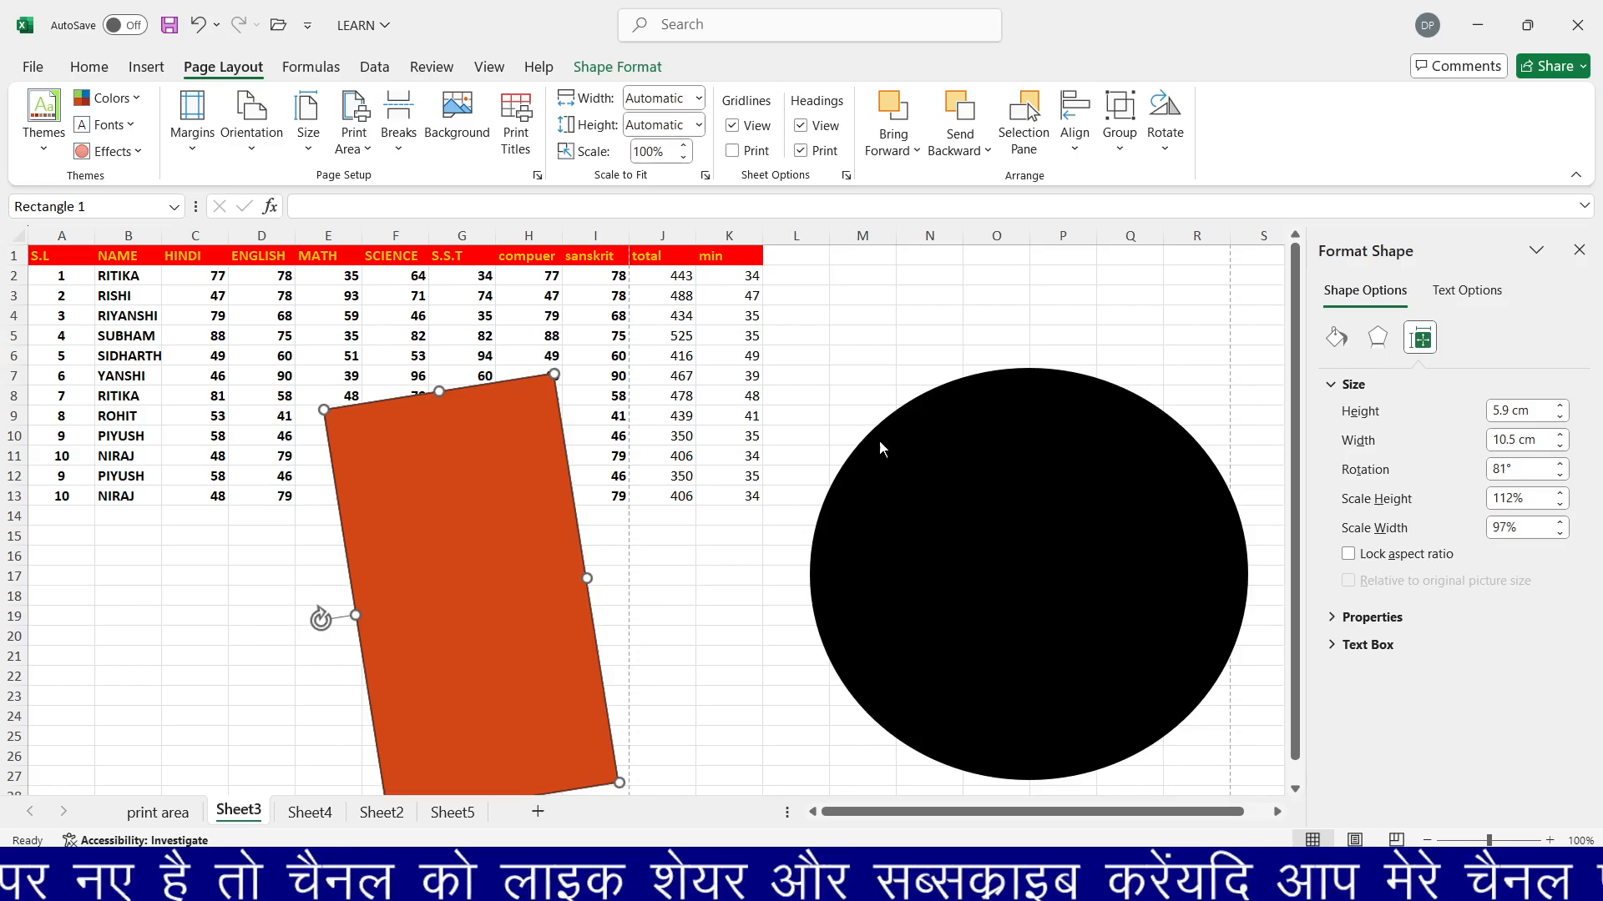
left_click(1139, 591)
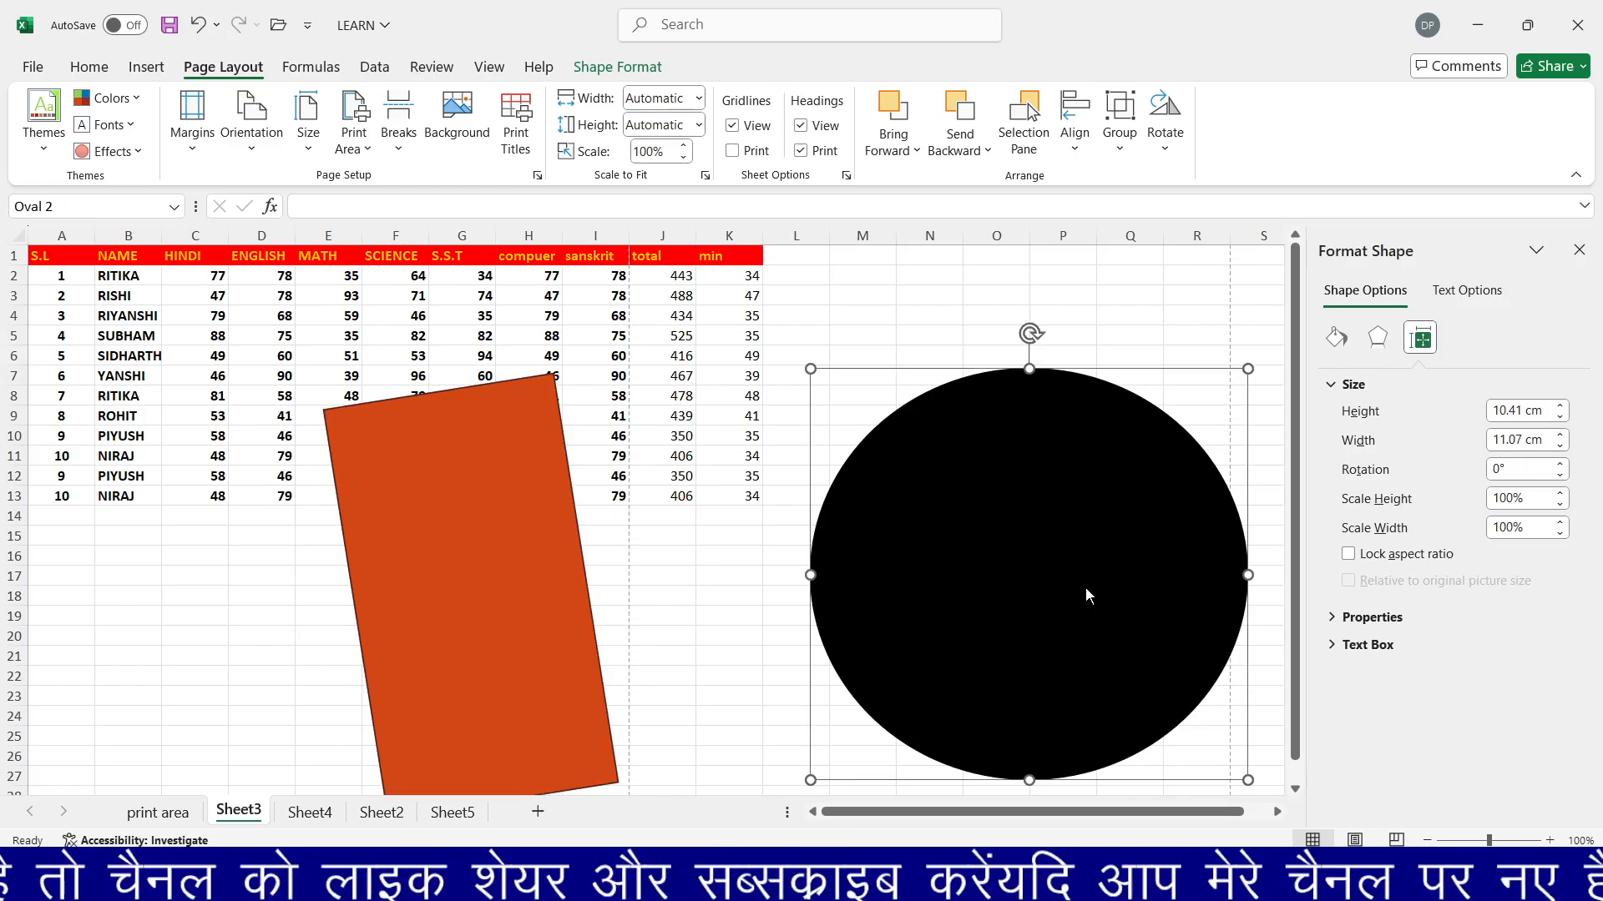
left_click(1579, 250)
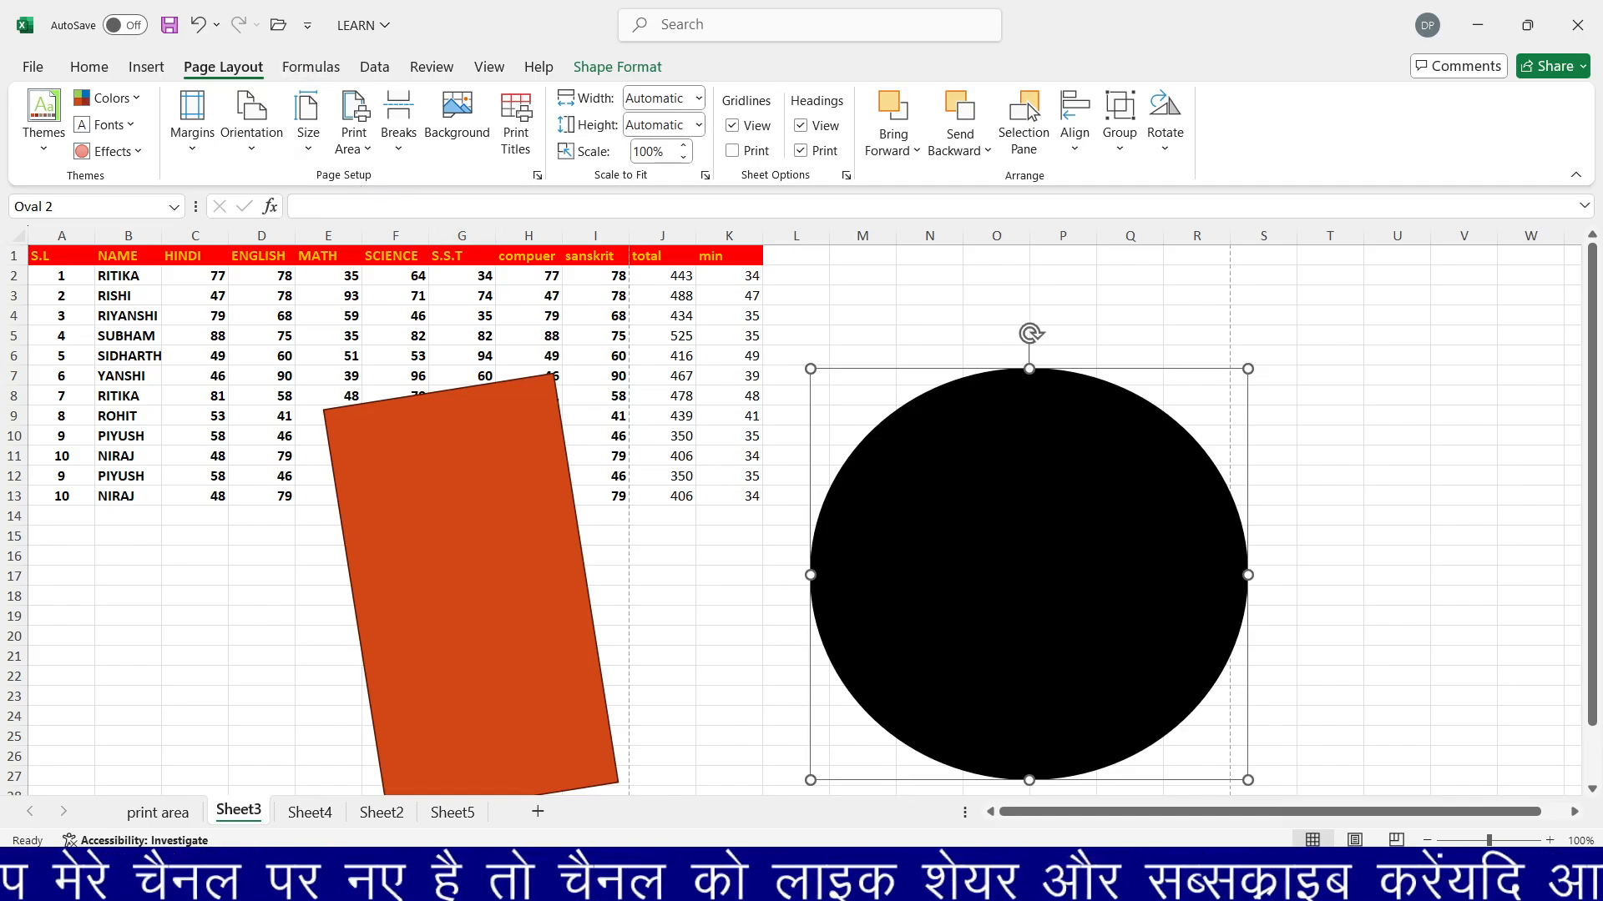
left_click(1156, 874)
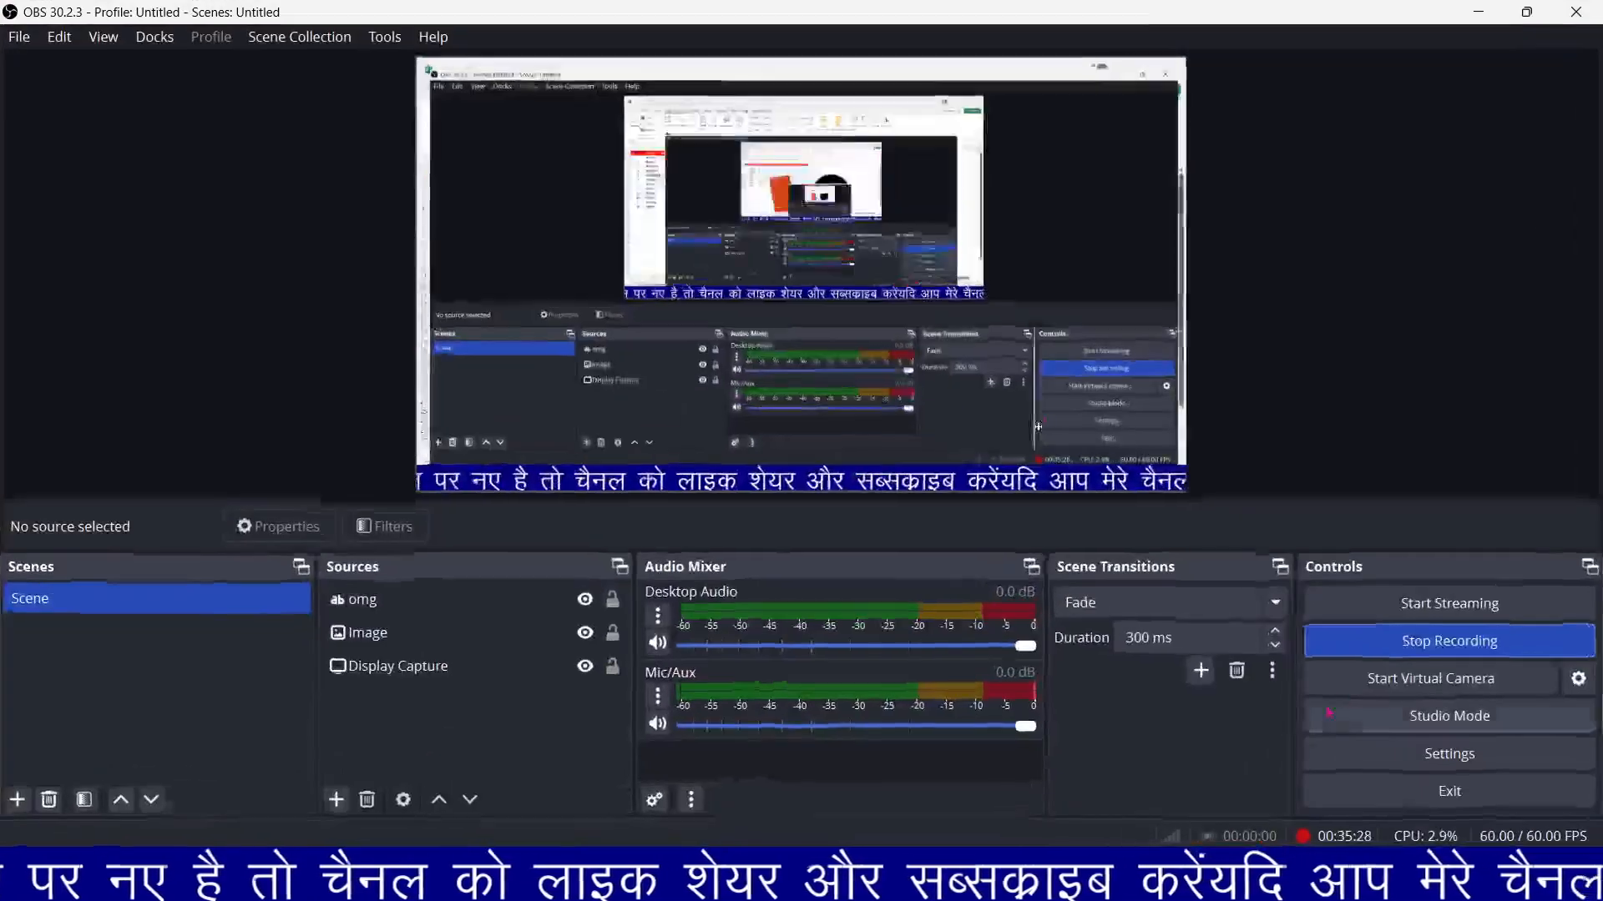